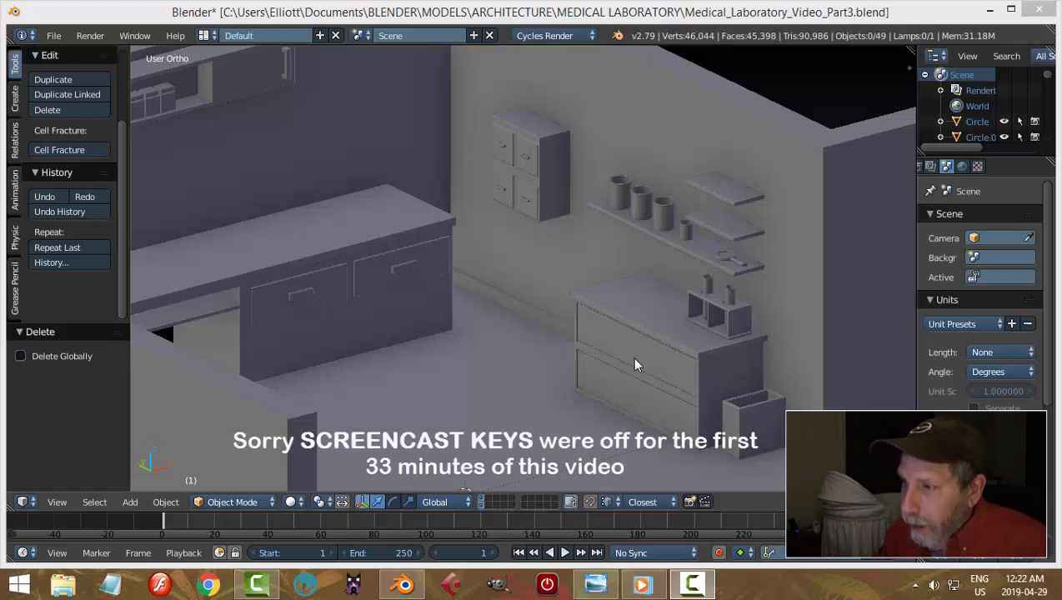
Select the two-drawer cabinet under the wall shelves and check the isometric laboratory reference image for the glassware on it
right_click(633, 364)
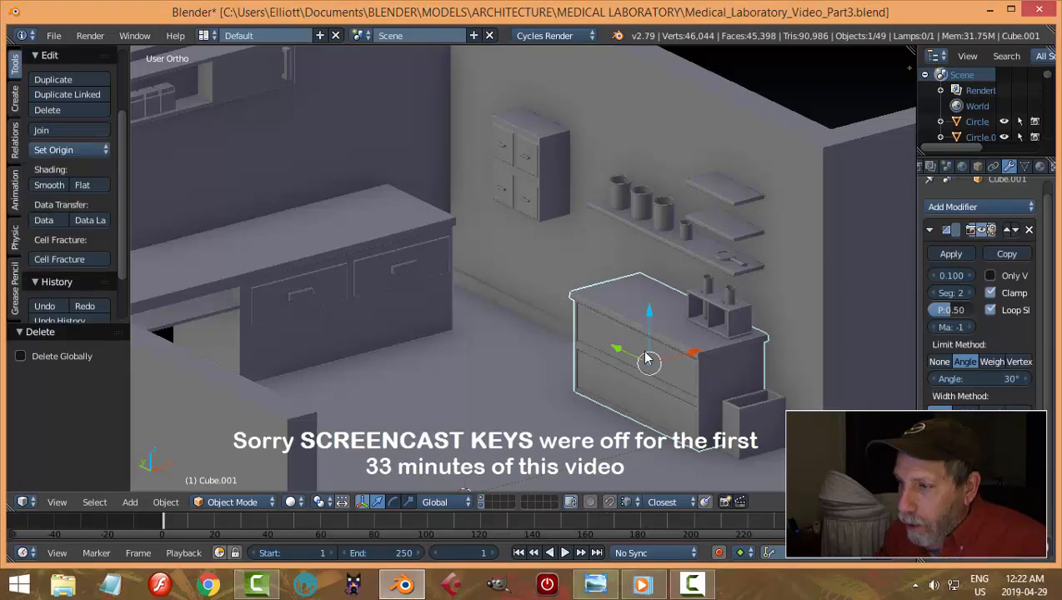
middle_drag(635, 363, 661, 375)
key(a)
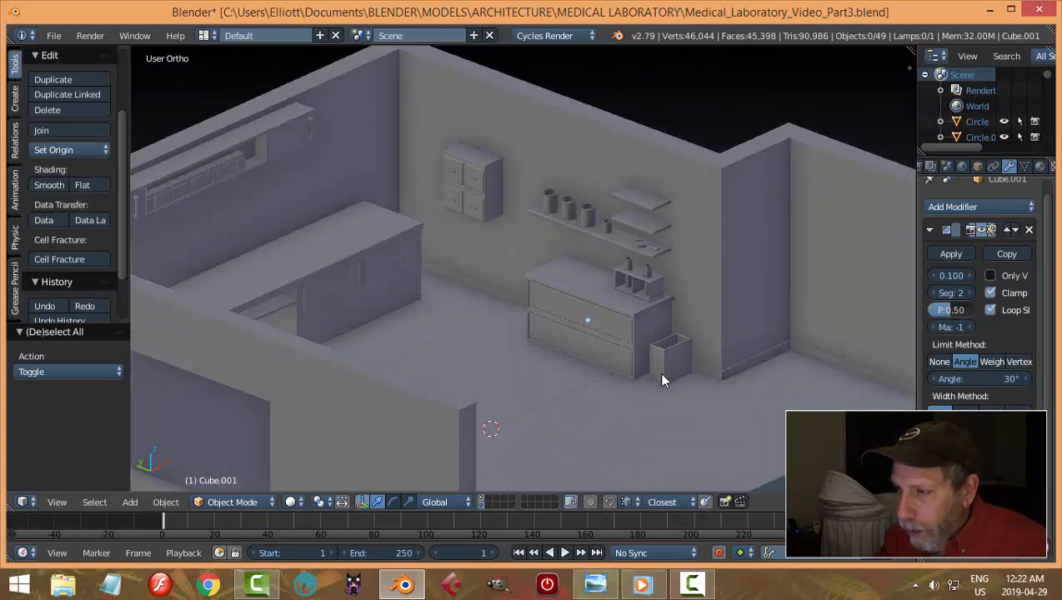
scroll(661, 375, up, 3)
scroll(660, 379, up, 2)
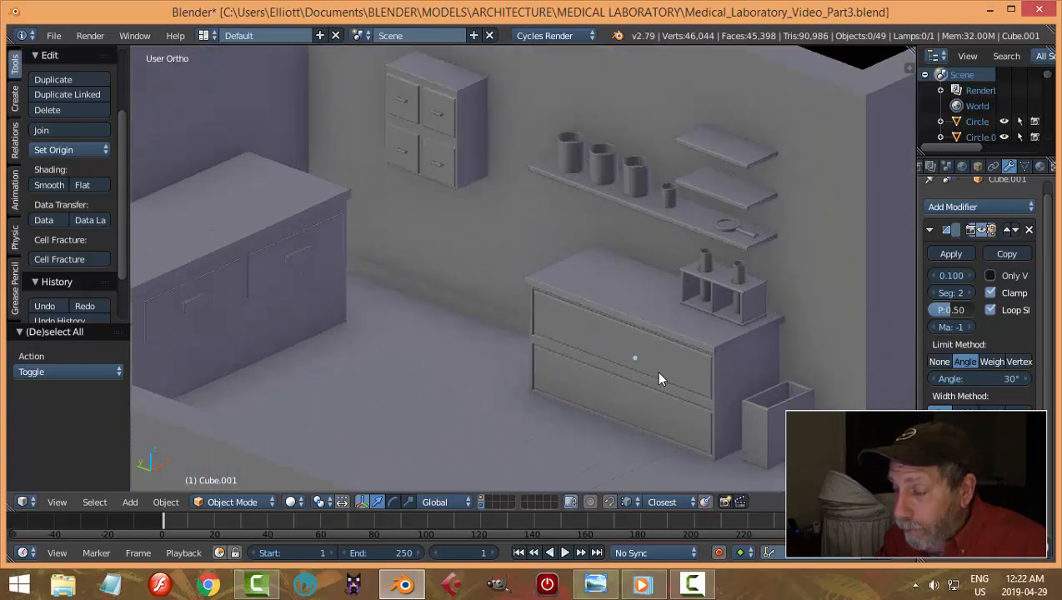
right_click(618, 304)
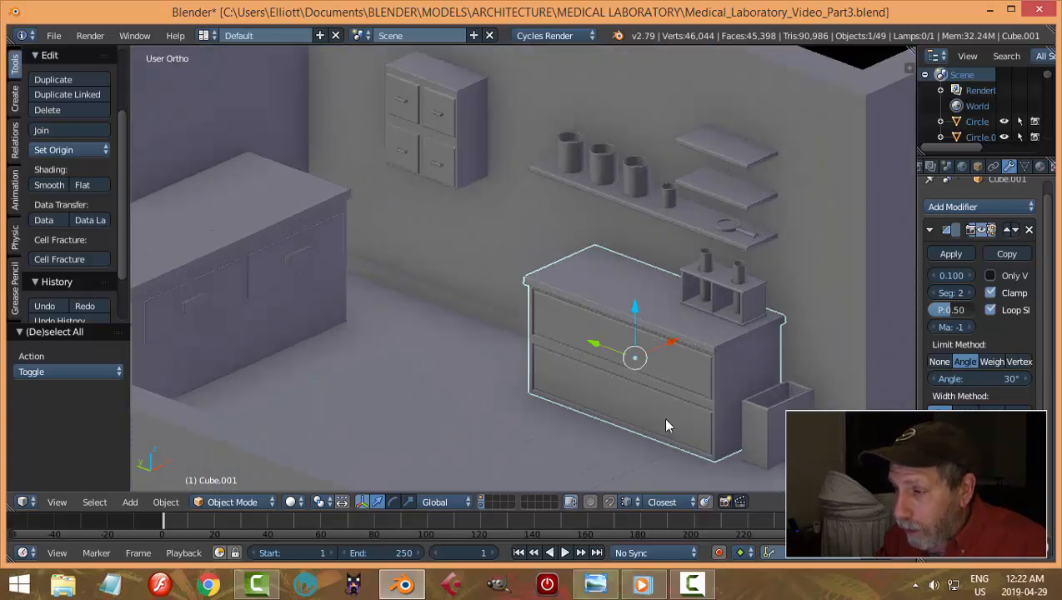
click(595, 583)
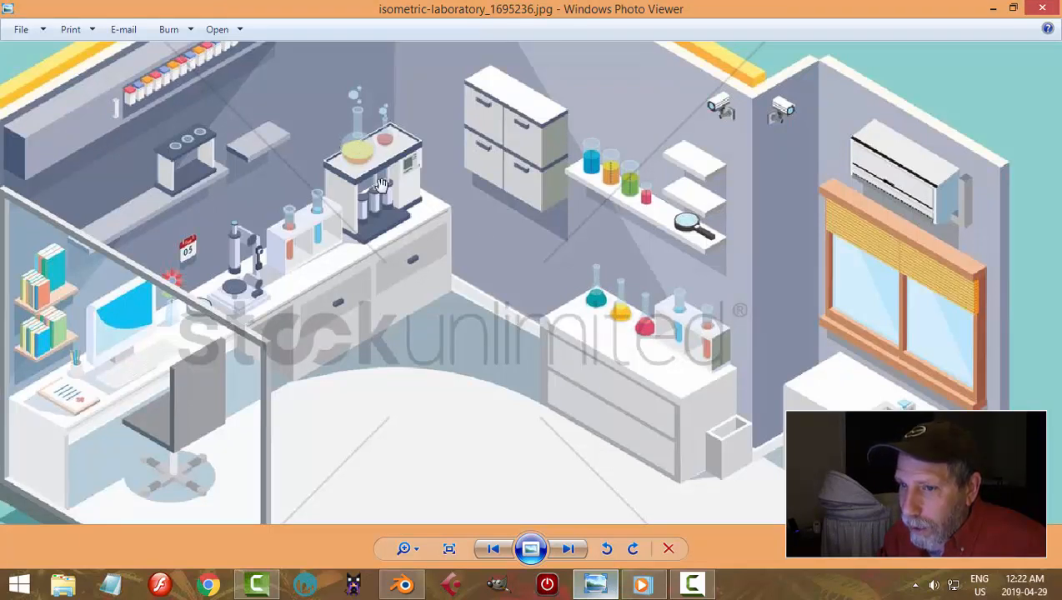
click(405, 588)
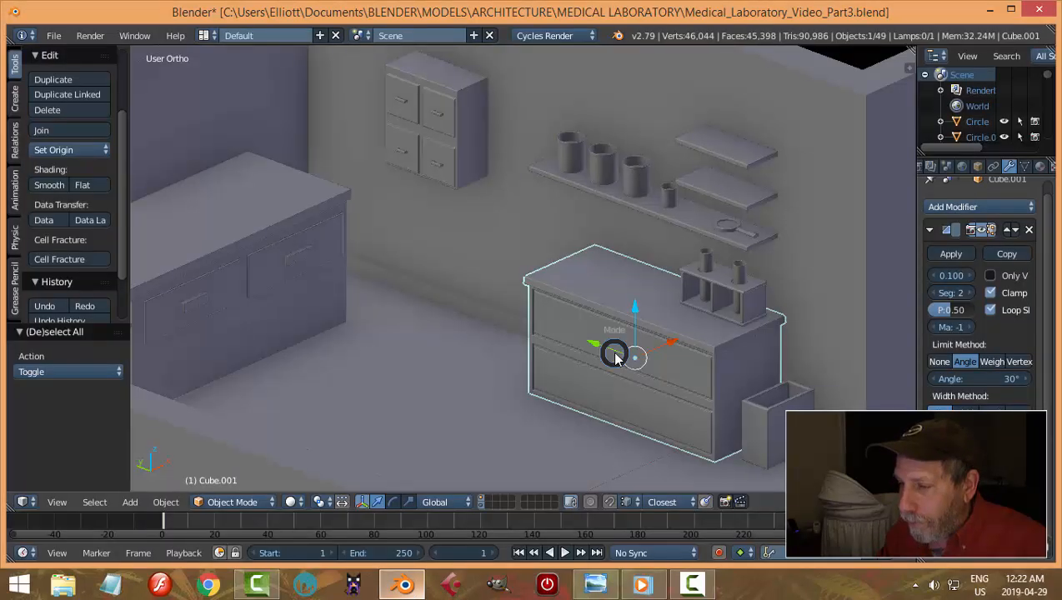
Snap the 3D cursor to the top face of the two-drawer cabinet and return to Object Mode
key(Tab)
key(ctrl+Tab)
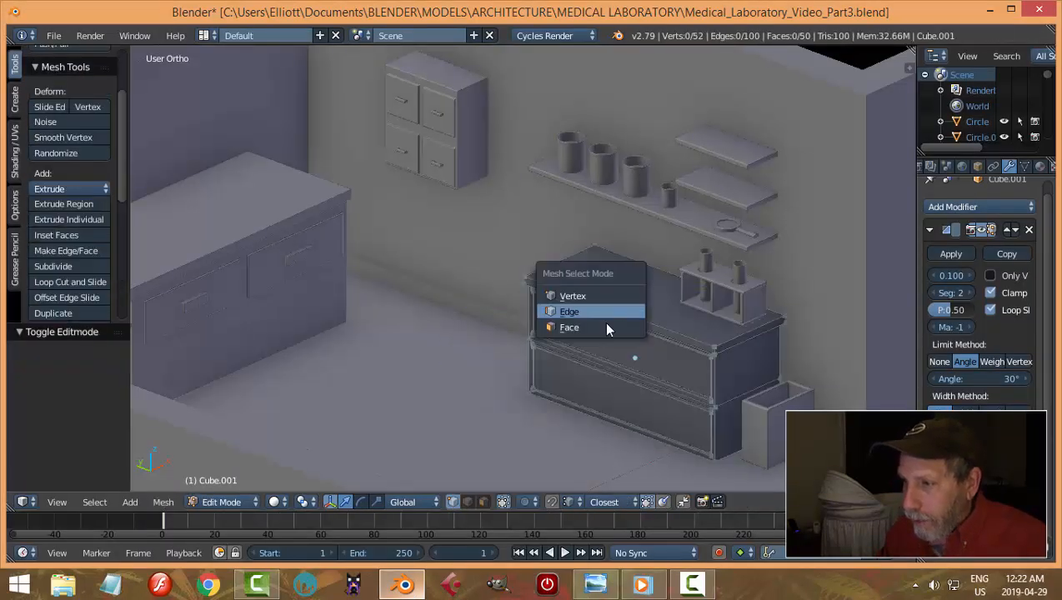
click(605, 324)
right_click(642, 301)
key(shift+s)
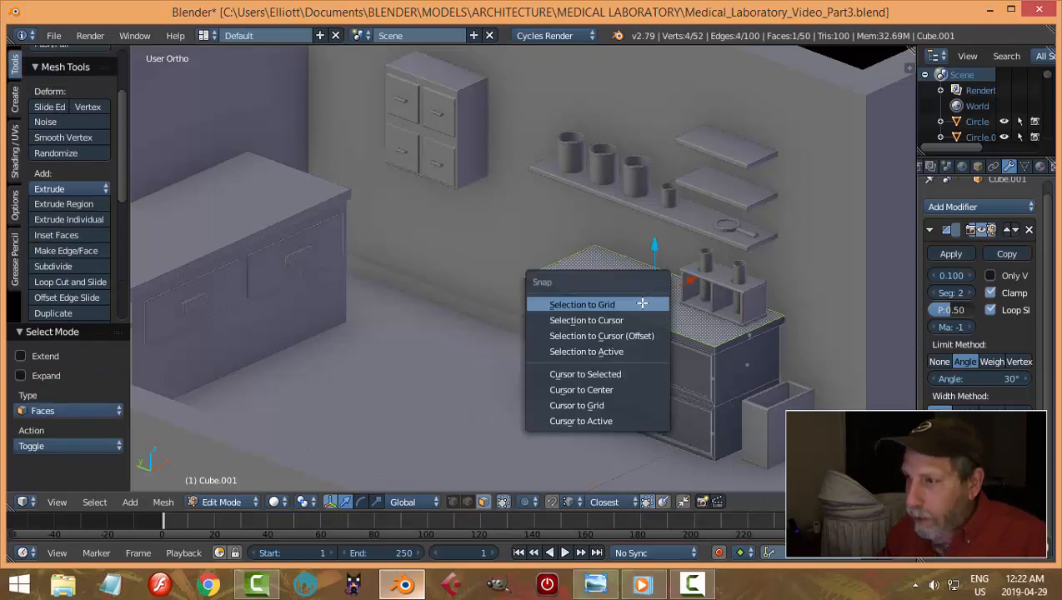
click(615, 375)
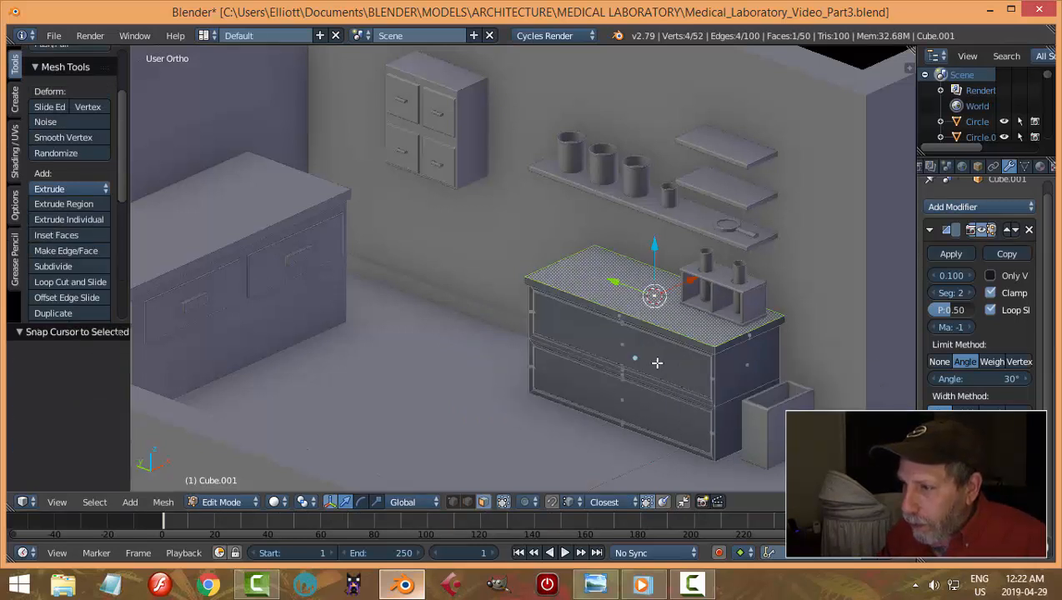
key(a)
key(Tab)
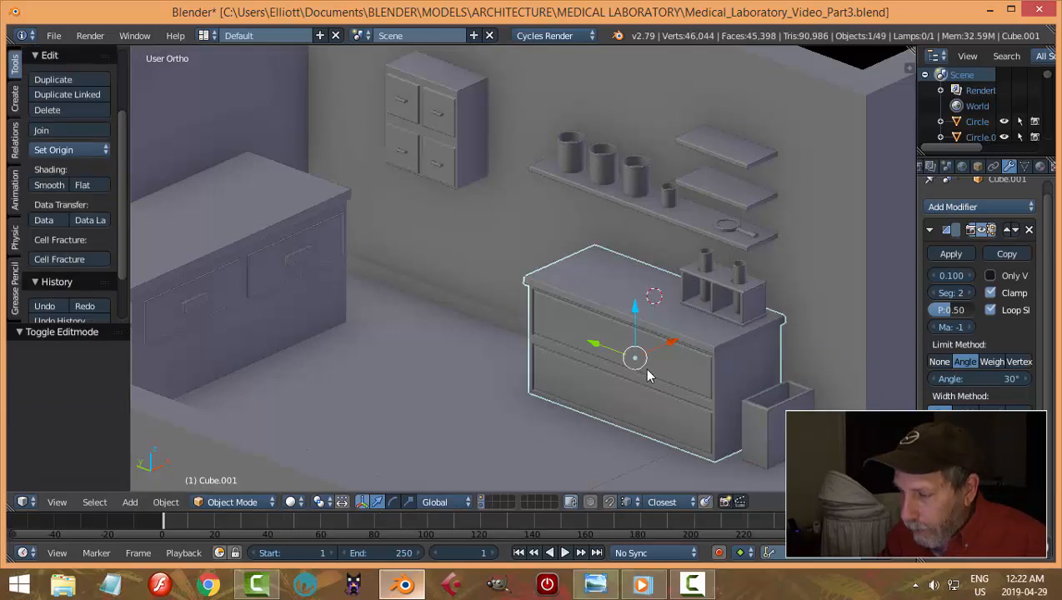
Add an uncapped 12-vertex mesh cylinder with radius 1 and depth 2 at the 3D cursor
key(shift+a)
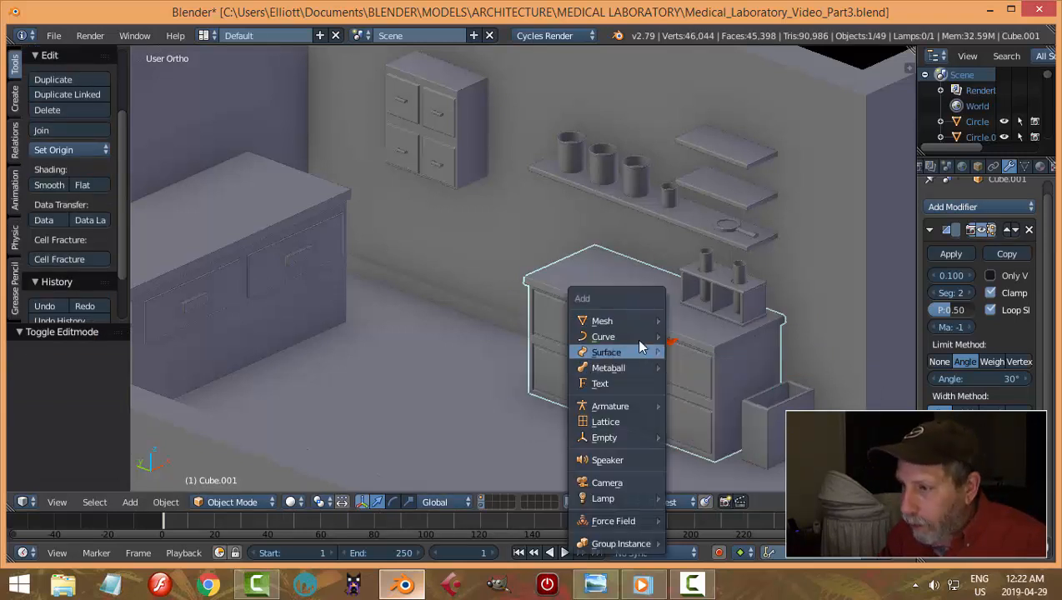
mouse_move(638, 321)
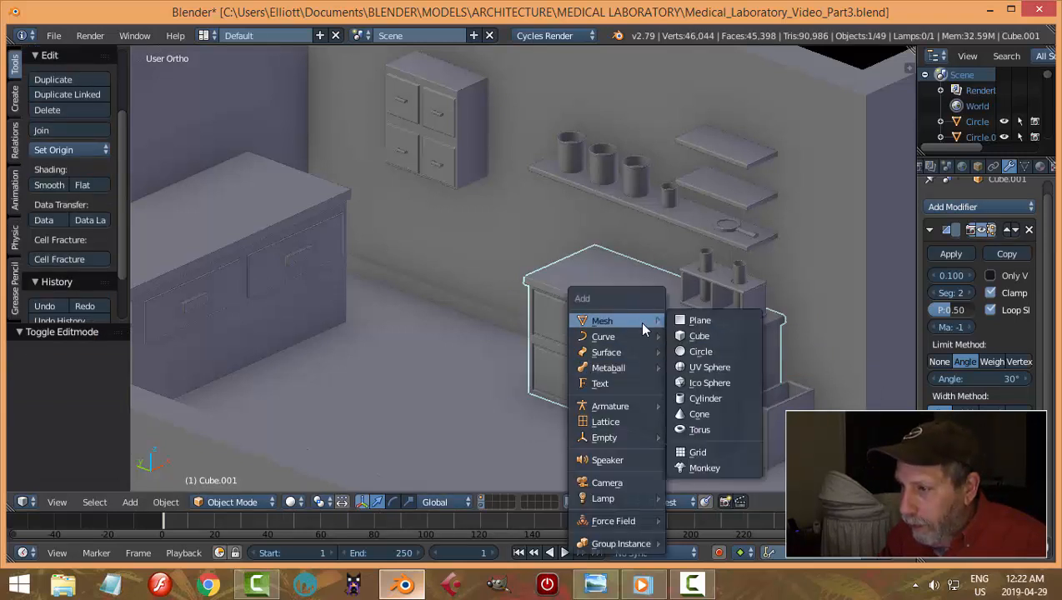
click(706, 399)
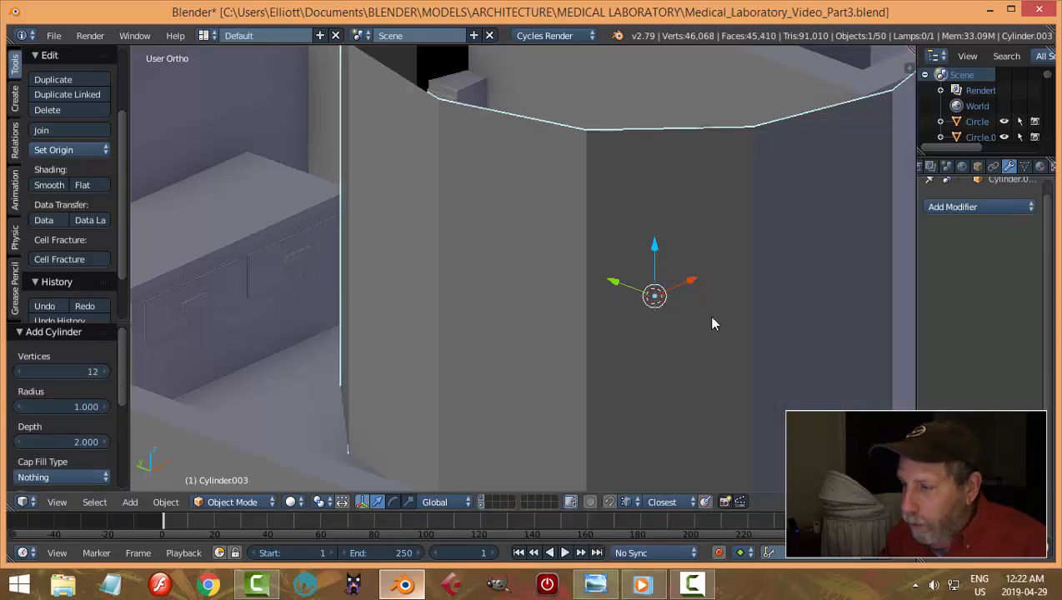
In Edit Mode, scale the cylinder mesh down to about 0.05 and move it 0.226 along Y on the cabinet top
key(Tab)
click(814, 298)
key(s)
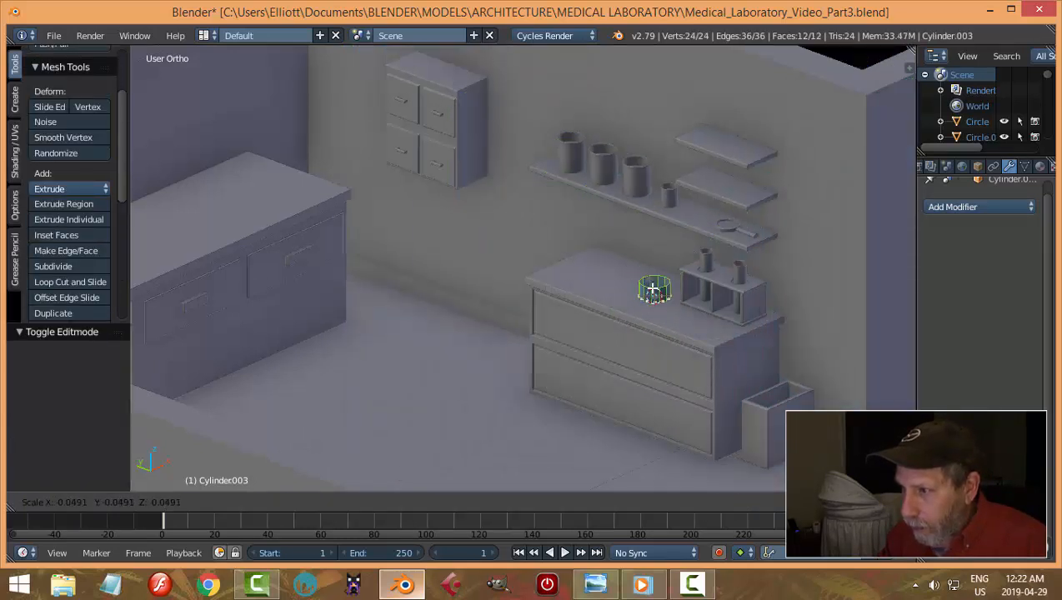
click(656, 290)
drag(617, 284, 560, 257)
key(Tab)
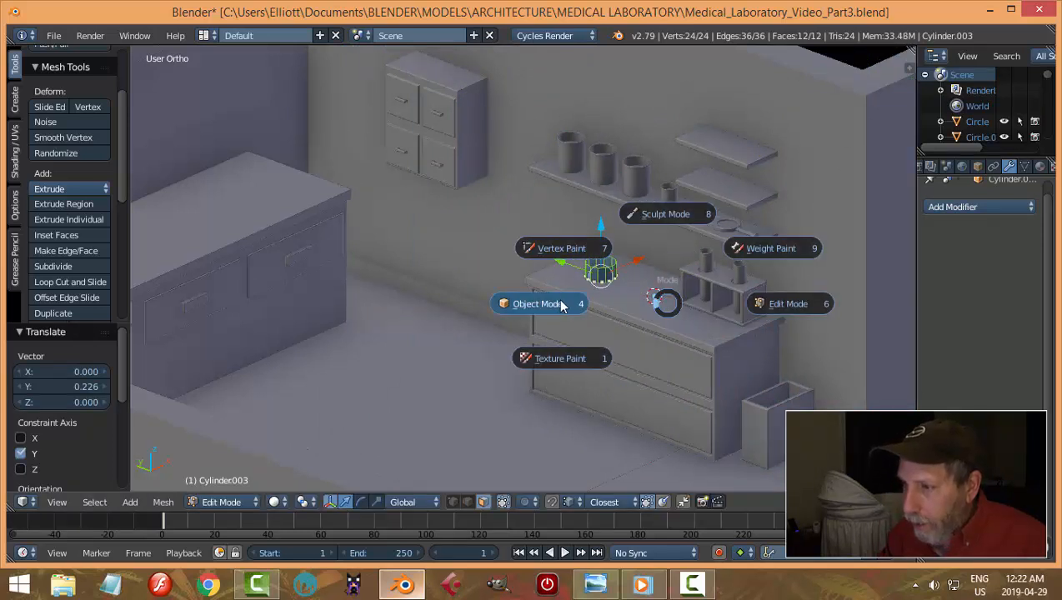
click(636, 319)
Hide all unselected objects and set the cylinder's origin to its geometry
key(shift+h)
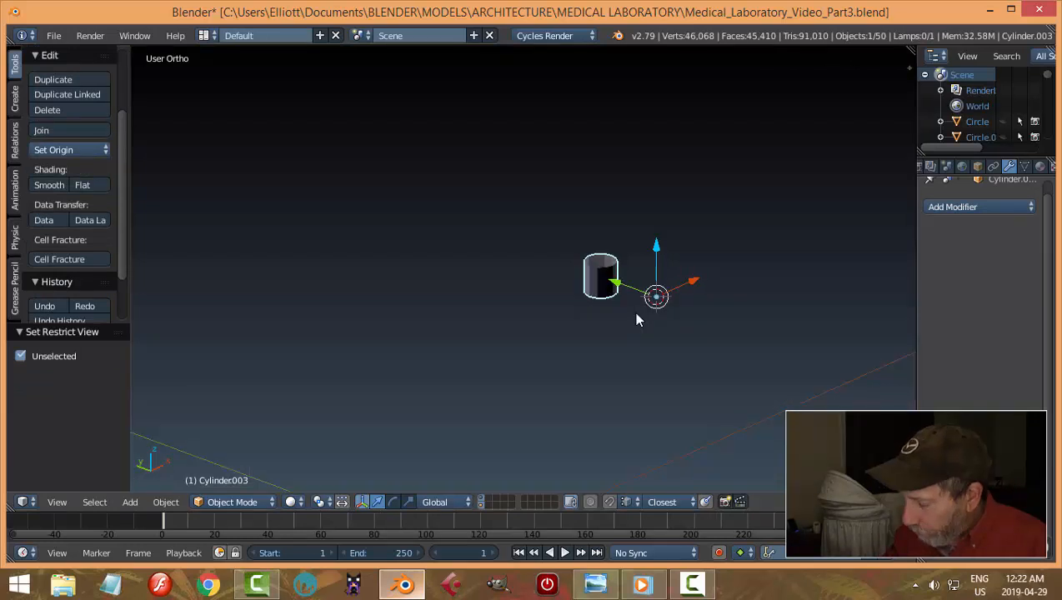
key(KP_Decimal)
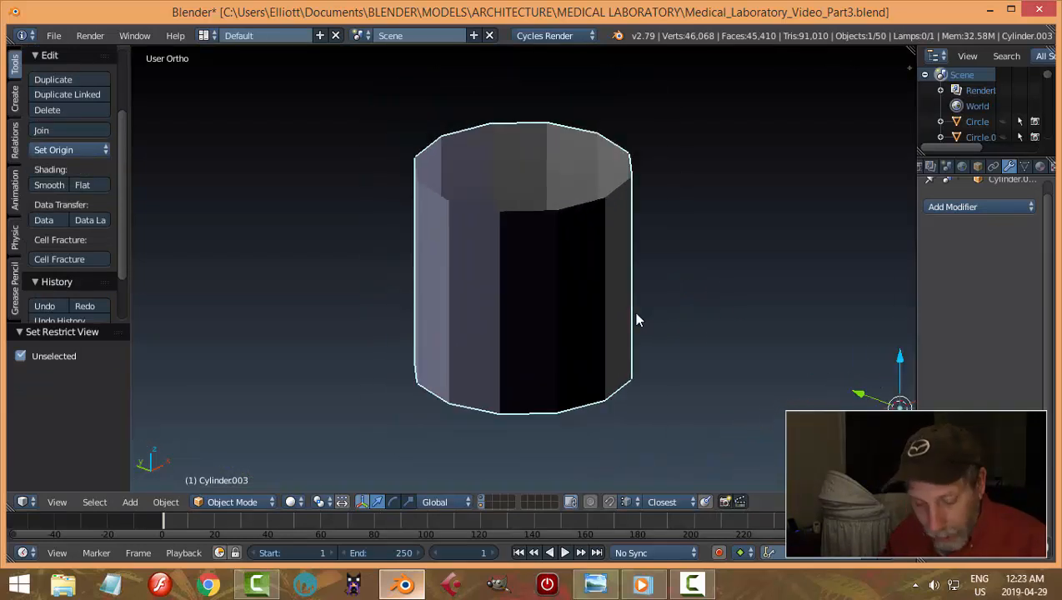
click(72, 149)
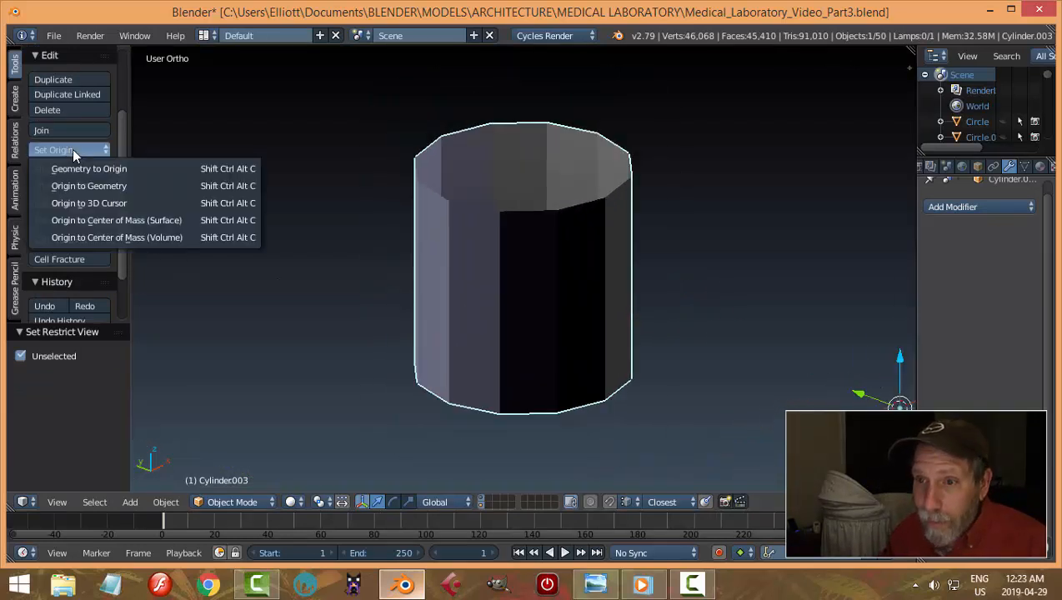
click(100, 187)
Snap the 3D cursor to the cylinder and recalculate all its mesh normals to face outward
key(shift+s)
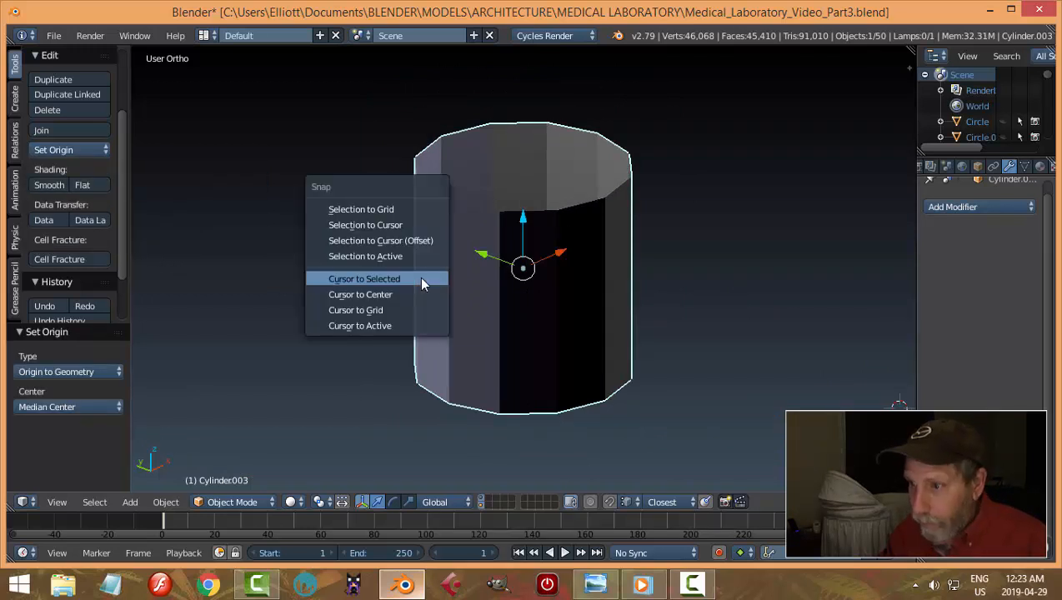
click(421, 280)
middle_drag(439, 301, 480, 327)
key(Tab)
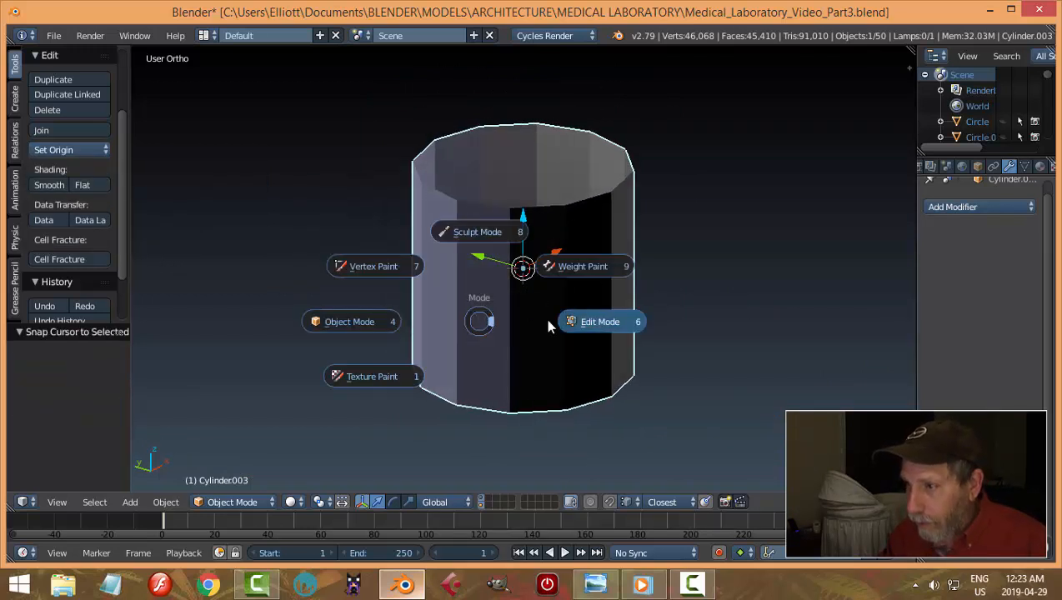
click(592, 320)
key(a)
key(a)
key(ctrl+n)
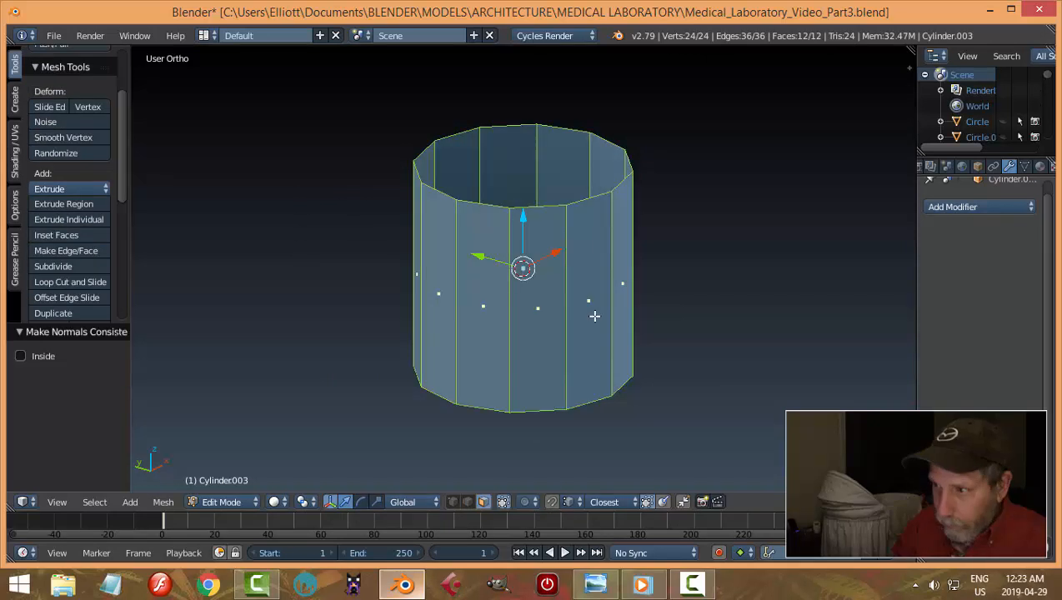
Add one horizontal loop cut around the cylinder and slide it down close to the bottom edge
key(KP_3)
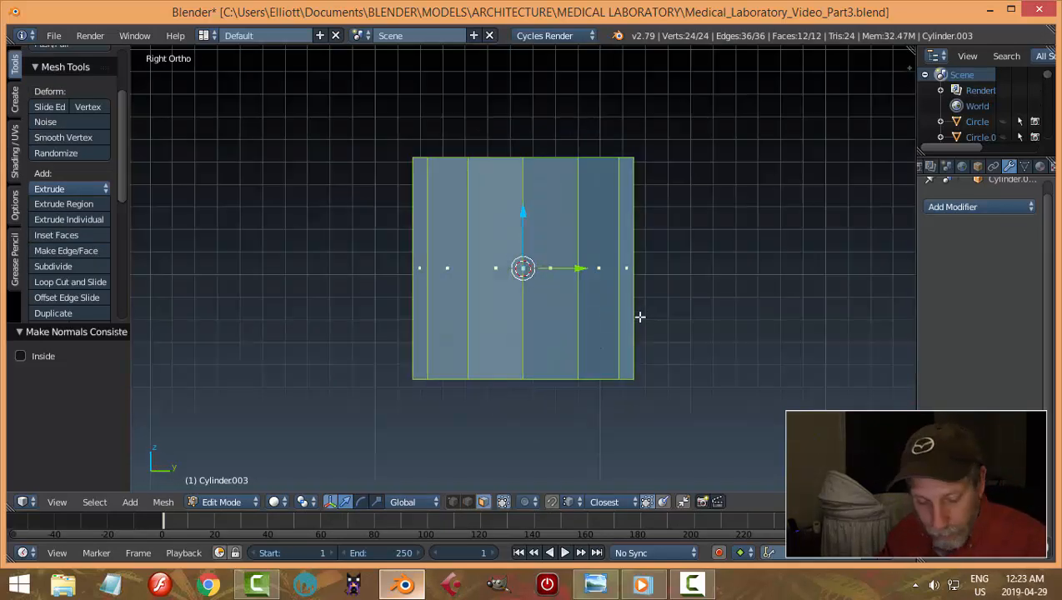
key(a)
key(ctrl+r)
click(628, 336)
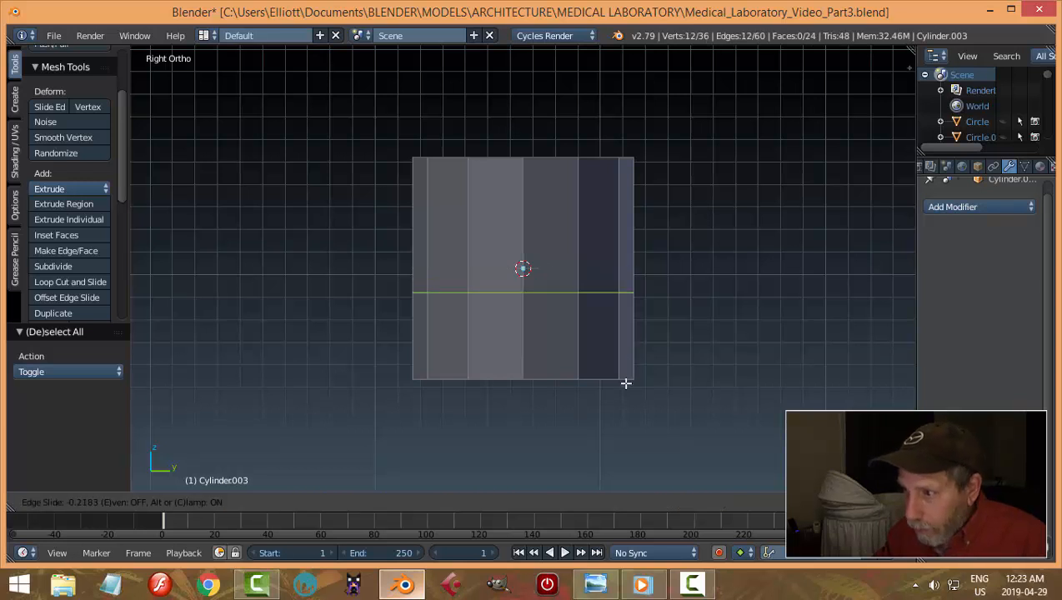
click(627, 427)
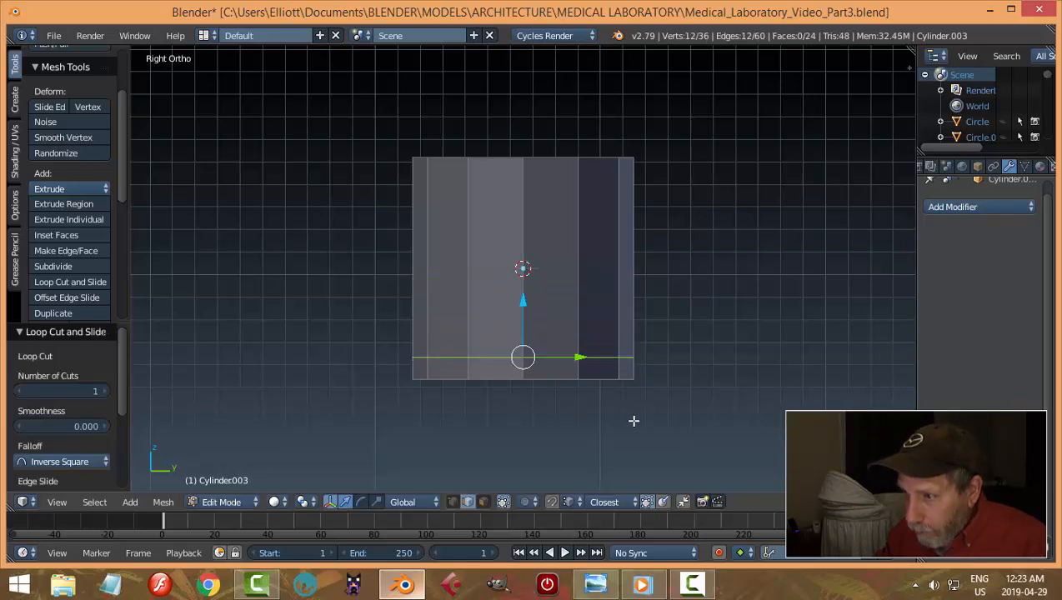
Scale the cylinder's top edge loop to 0.49 to form the flask's tapered body
key(a)
alt+right_click(555, 161)
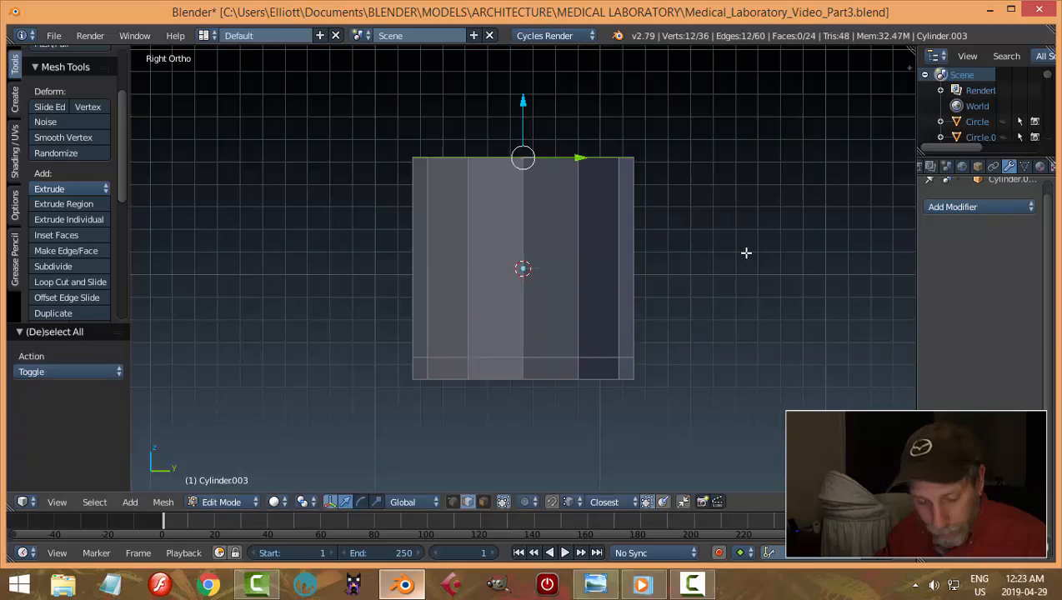
key(s)
click(588, 257)
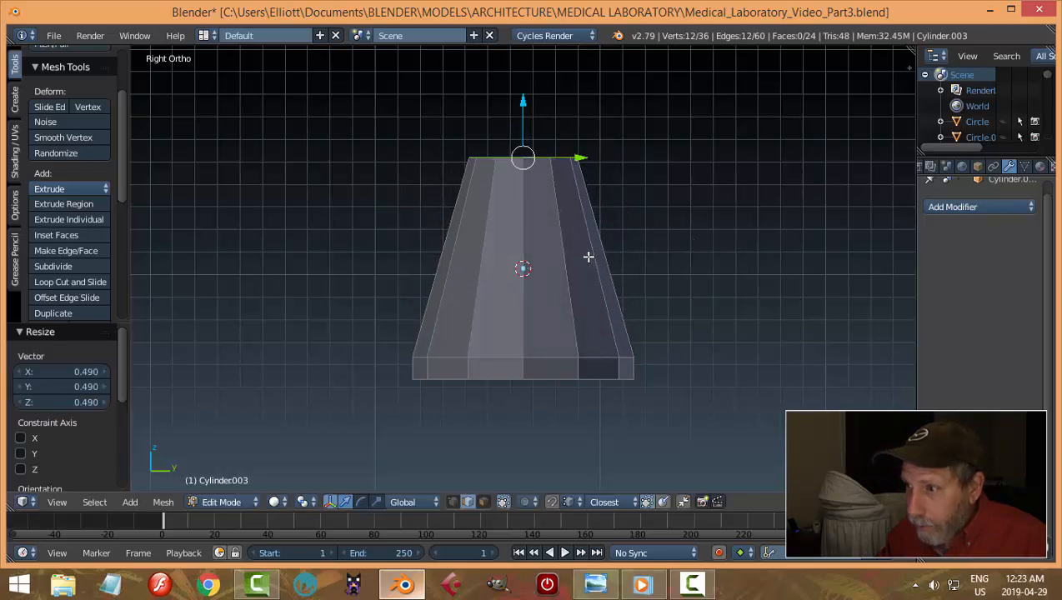
Extrude the top edge loop slightly upward along Z to start the flask's neck
scroll(591, 250, down, 1)
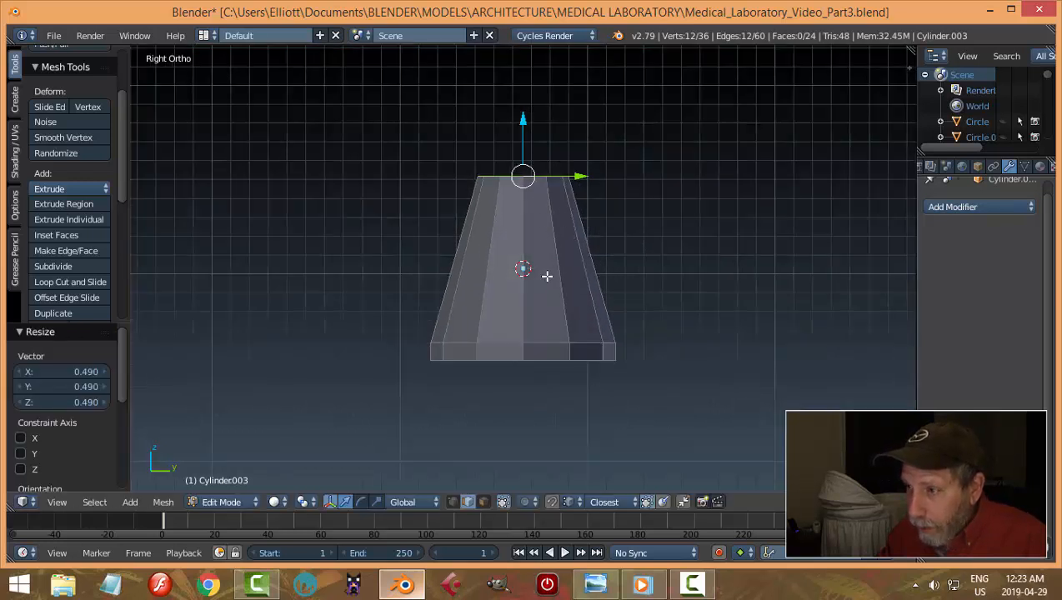
key(e)
right_click(567, 235)
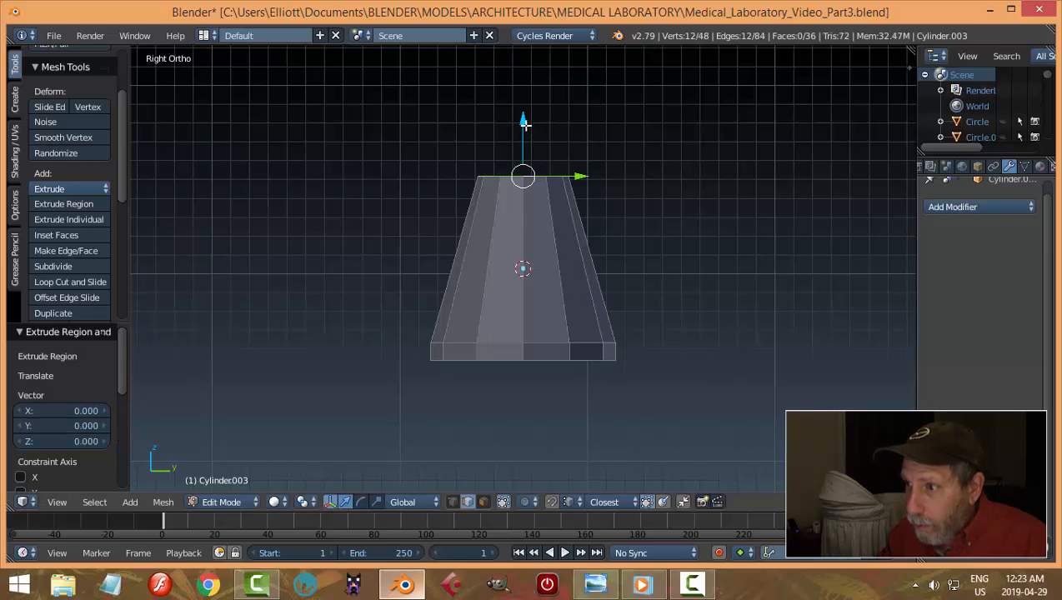
drag(523, 122, 526, 115)
key(a)
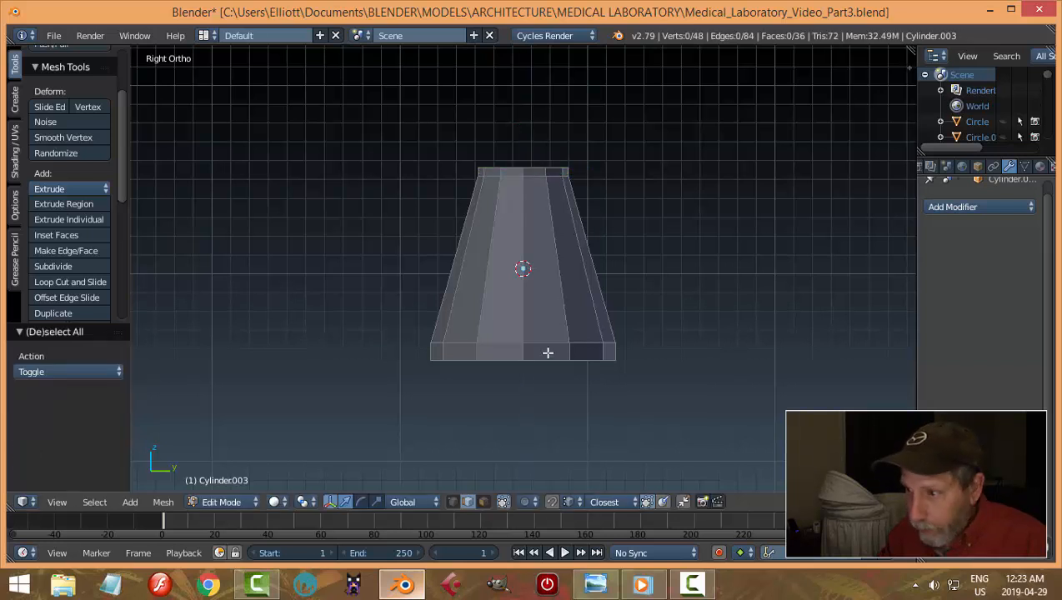
Extrude the bottom edge loop 0.010 down along Z and scale it to about 0.76 to taper the flask's base
alt+right_click(548, 351)
scroll(652, 348, down, 2)
shift+middle_drag(652, 348, 646, 304)
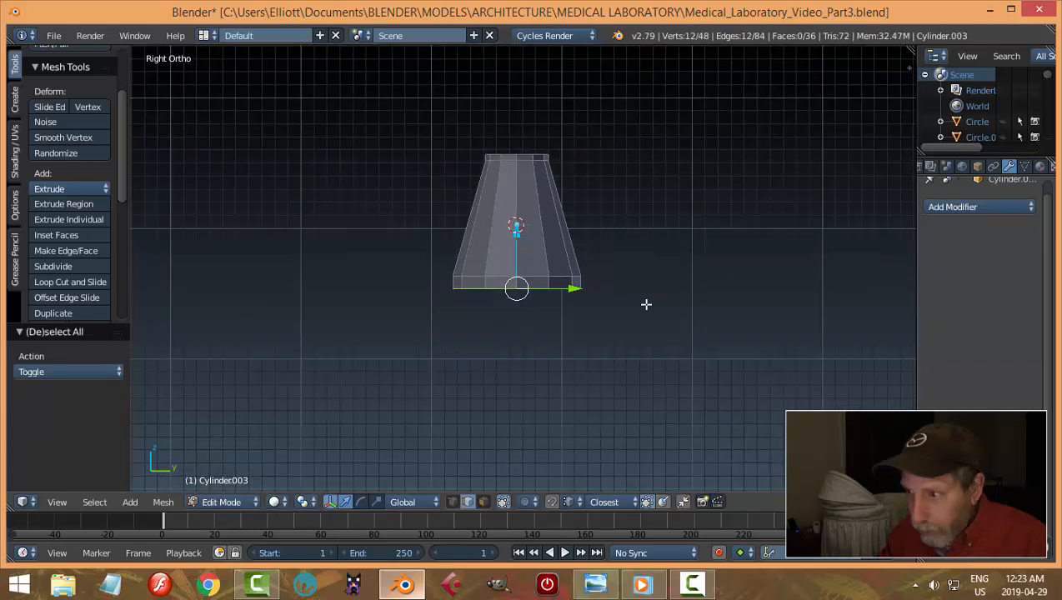
key(e)
right_click(562, 268)
key(g)
key(z)
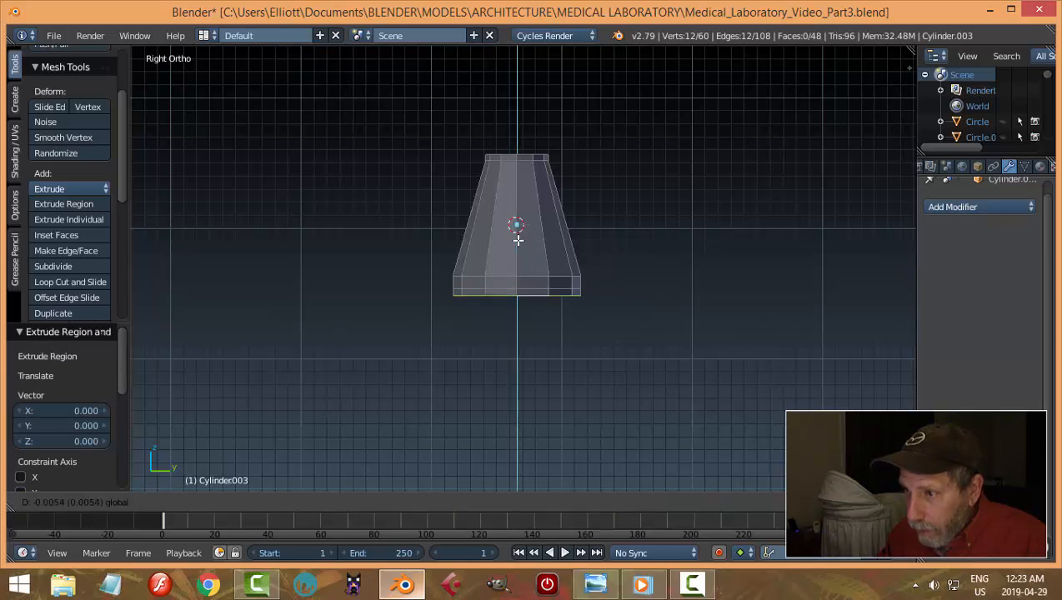
click(518, 240)
key(s)
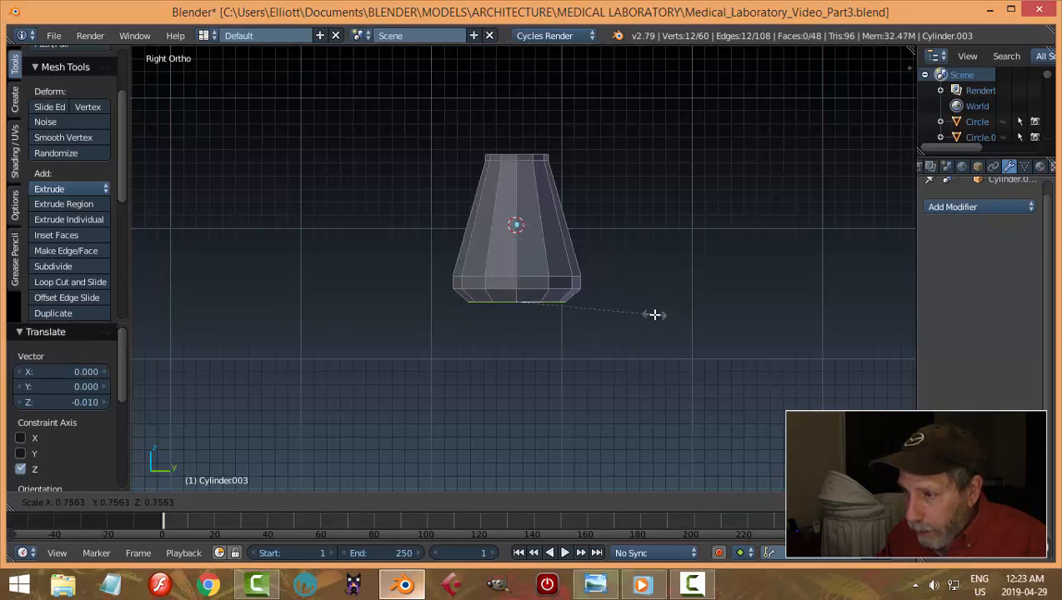
click(655, 314)
key(a)
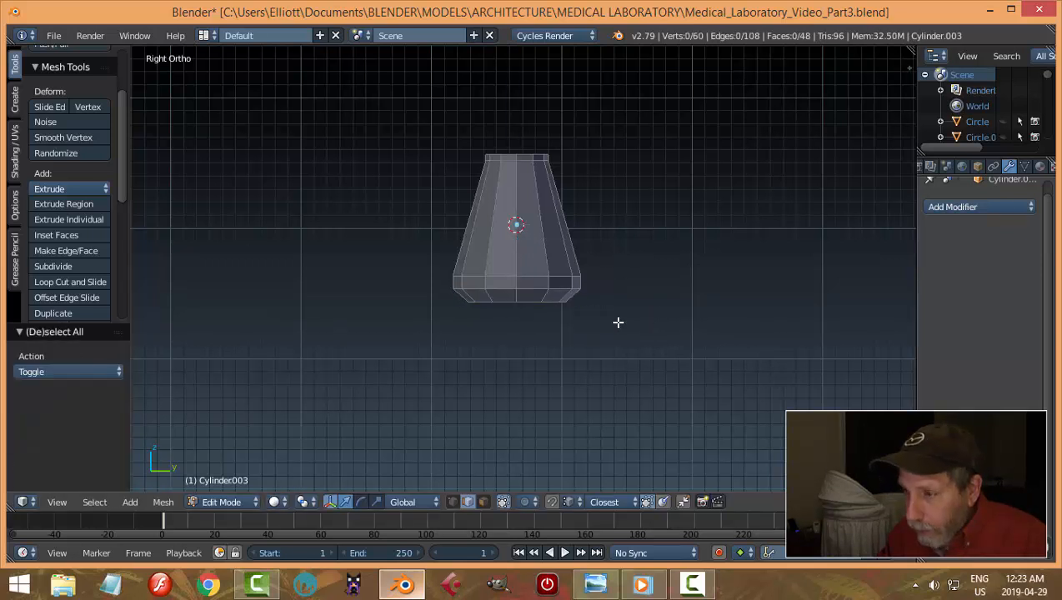
key(b)
drag(615, 328, 441, 287)
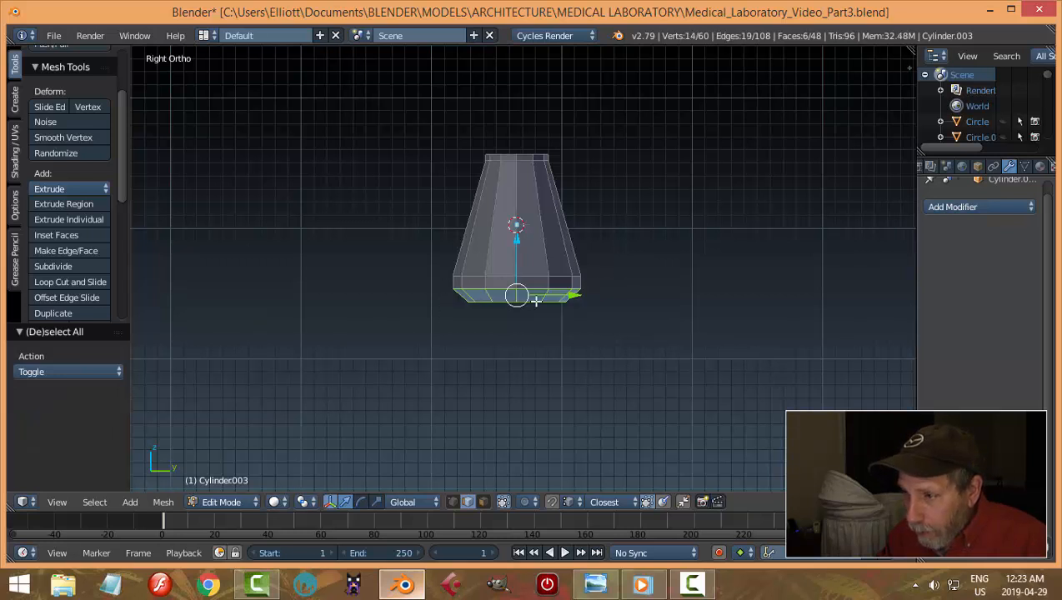
middle_drag(666, 318, 614, 334)
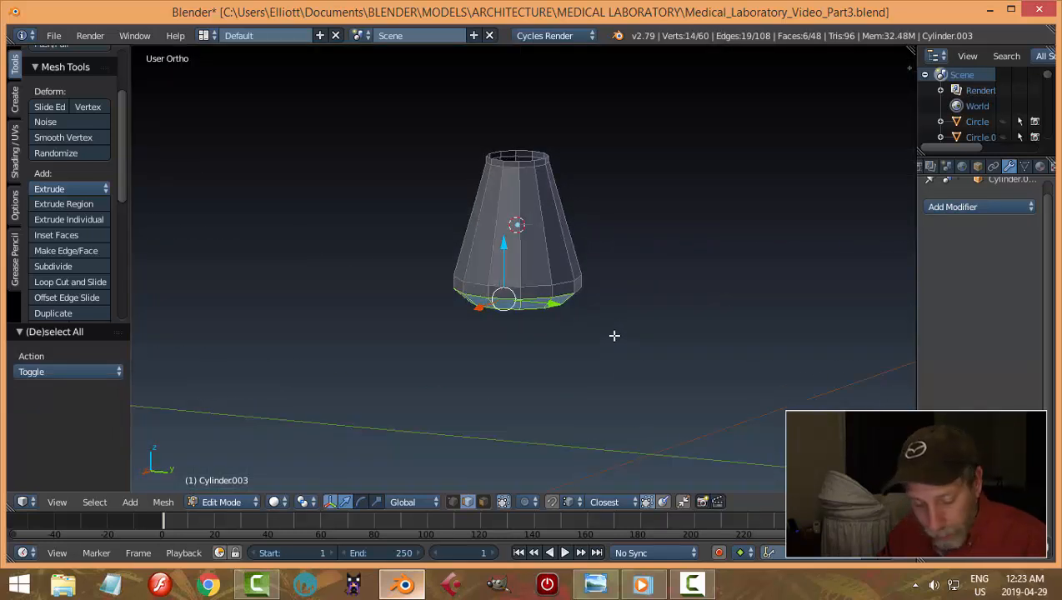
key(a)
Switch to wireframe display in right view, select the flask's bottom two edge loops and move them down along Z
key(KP_3)
key(z)
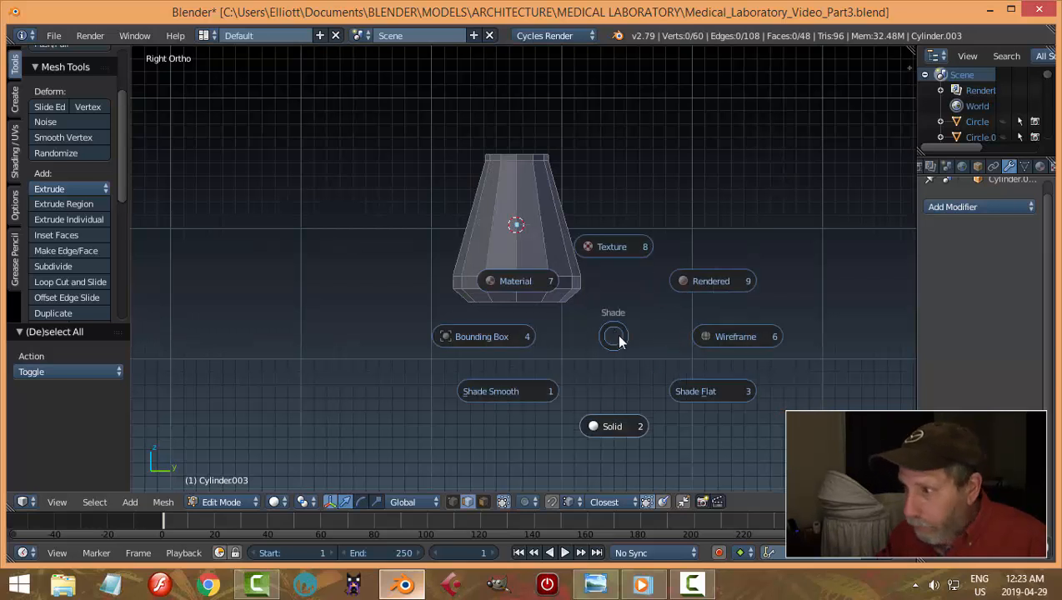
click(695, 340)
key(b)
drag(610, 334, 425, 280)
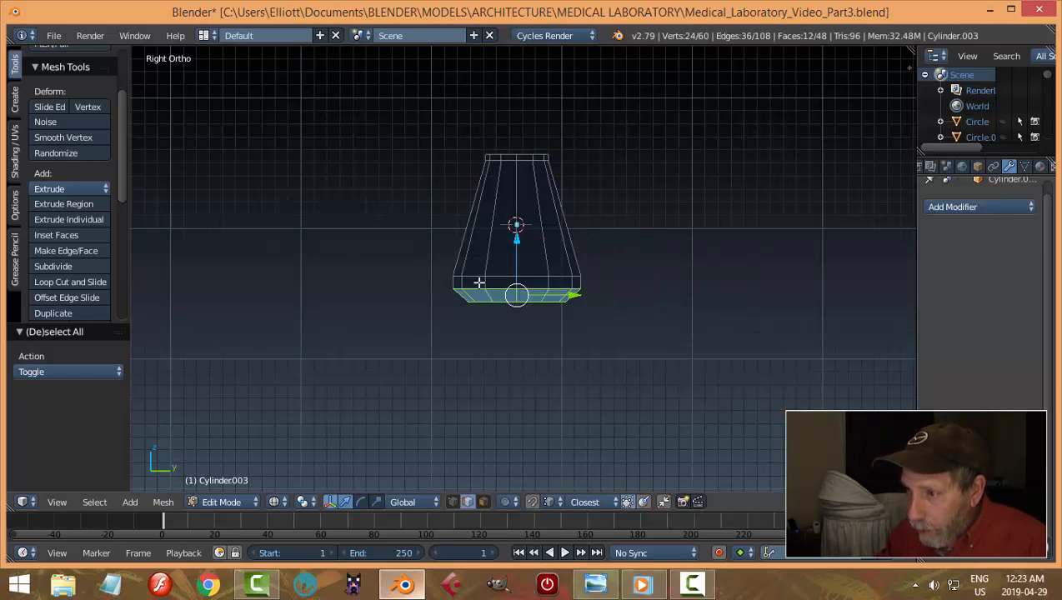
drag(516, 241, 515, 278)
Select the flask's lower three edge loops and scale them to 1.549 to widen the bulb
key(a)
key(b)
drag(643, 374, 435, 263)
key(s)
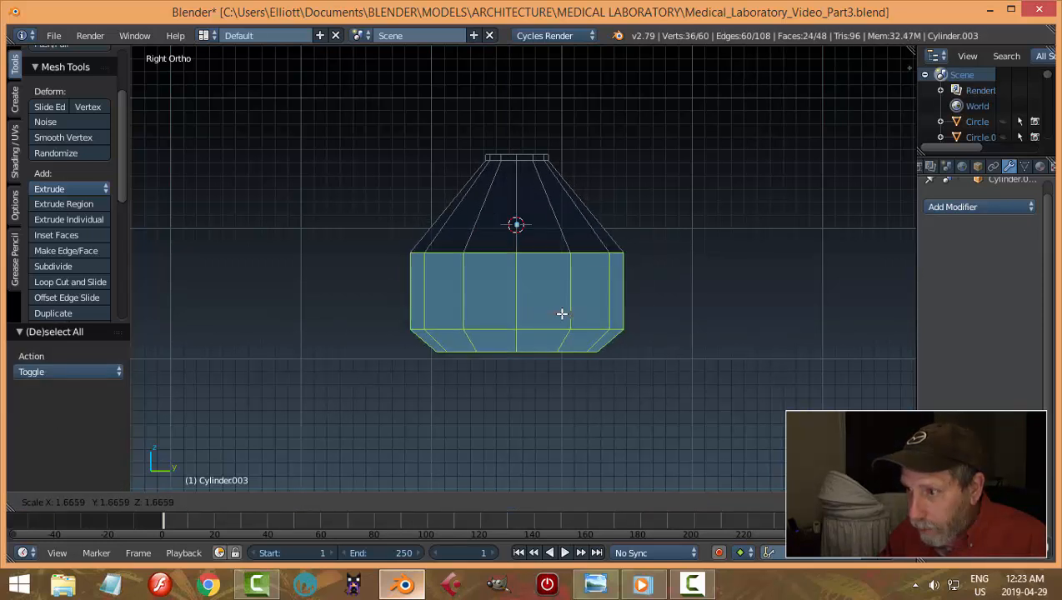
click(559, 314)
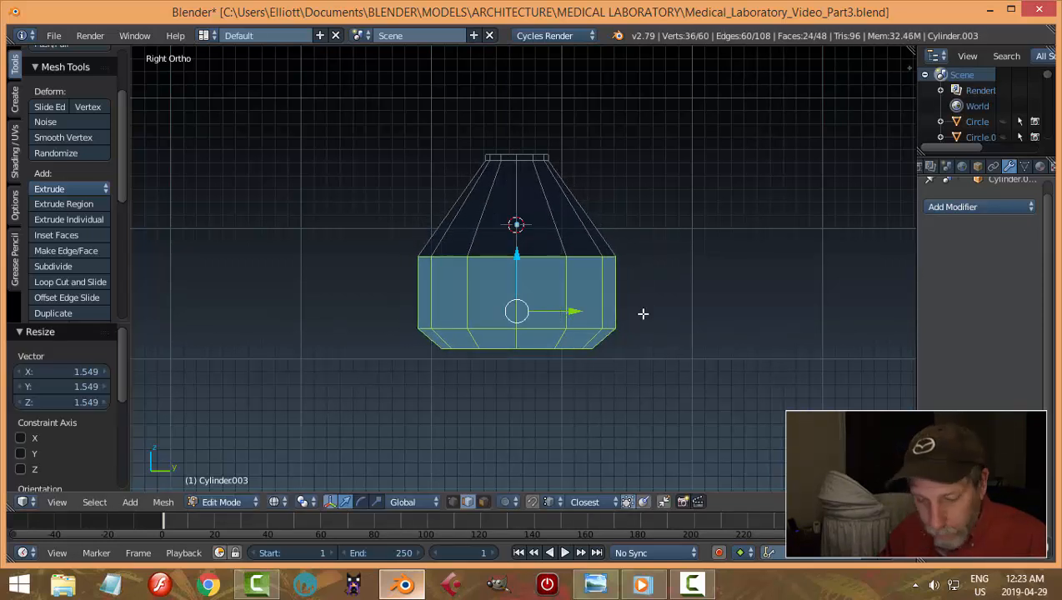
Extrude the flask's top edge loop far upward along Z to form a long, straight neck
key(a)
alt+right_click(516, 153)
scroll(621, 177, down, 3)
shift+middle_drag(627, 184, 634, 248)
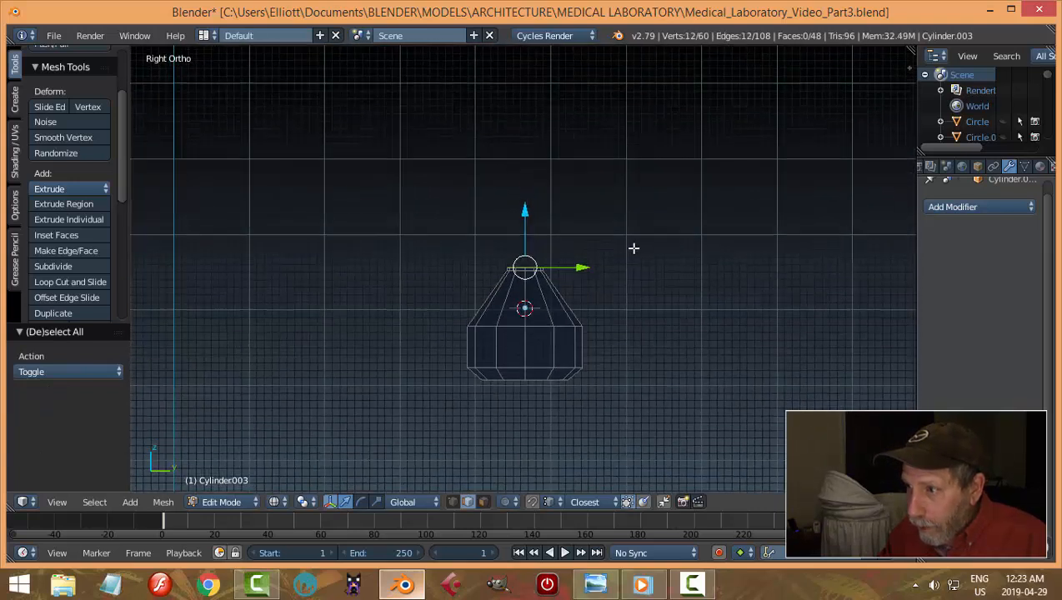
key(e)
right_click(633, 247)
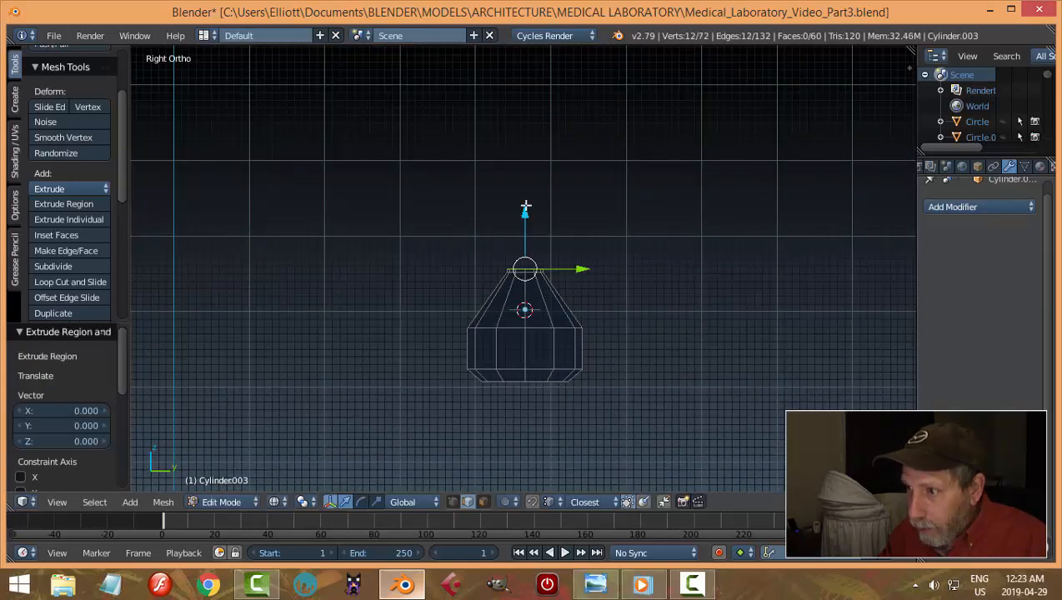
drag(525, 207, 528, 81)
key(a)
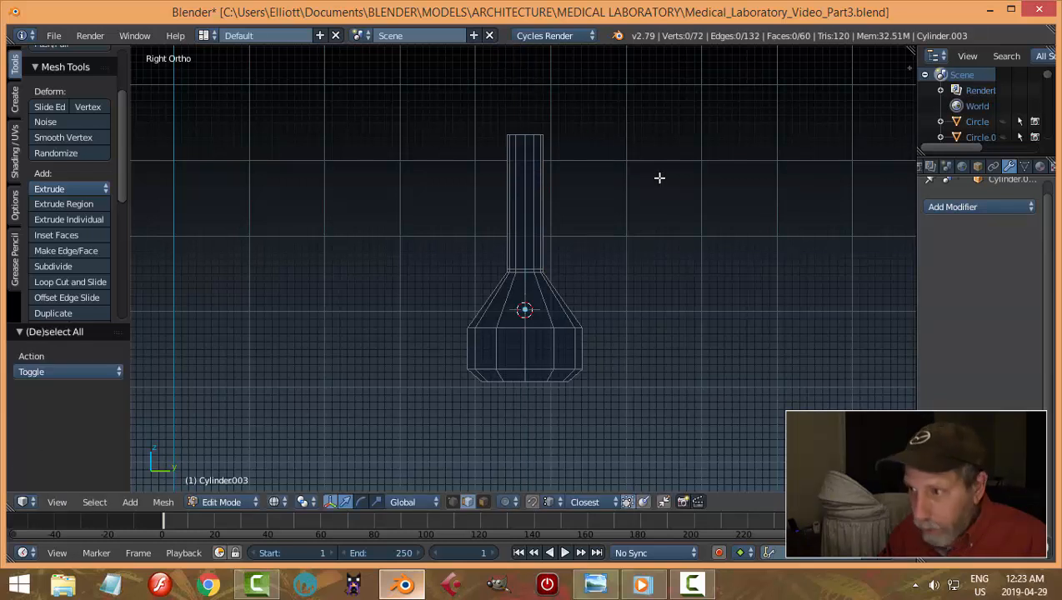
Return to Object Mode and add a Subdivision Surface modifier to the flask with the view level set to 2
key(Tab)
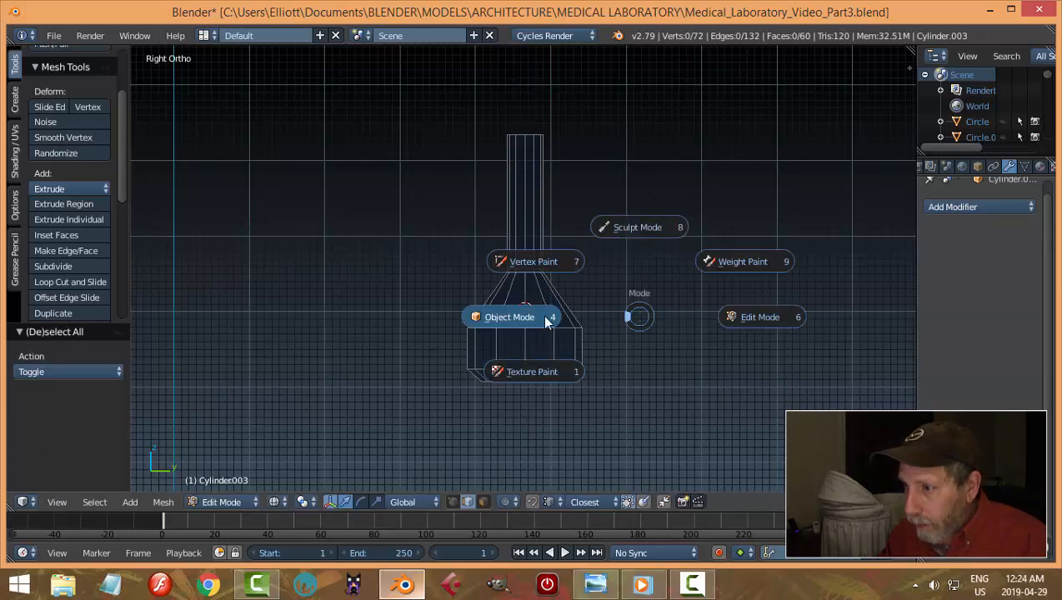
click(542, 314)
click(939, 207)
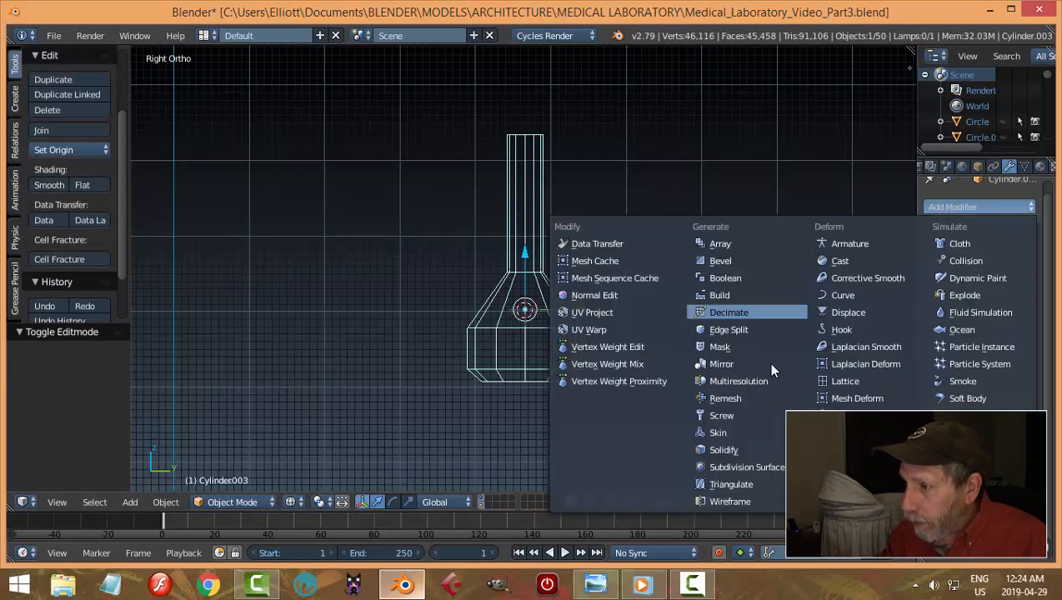
click(758, 465)
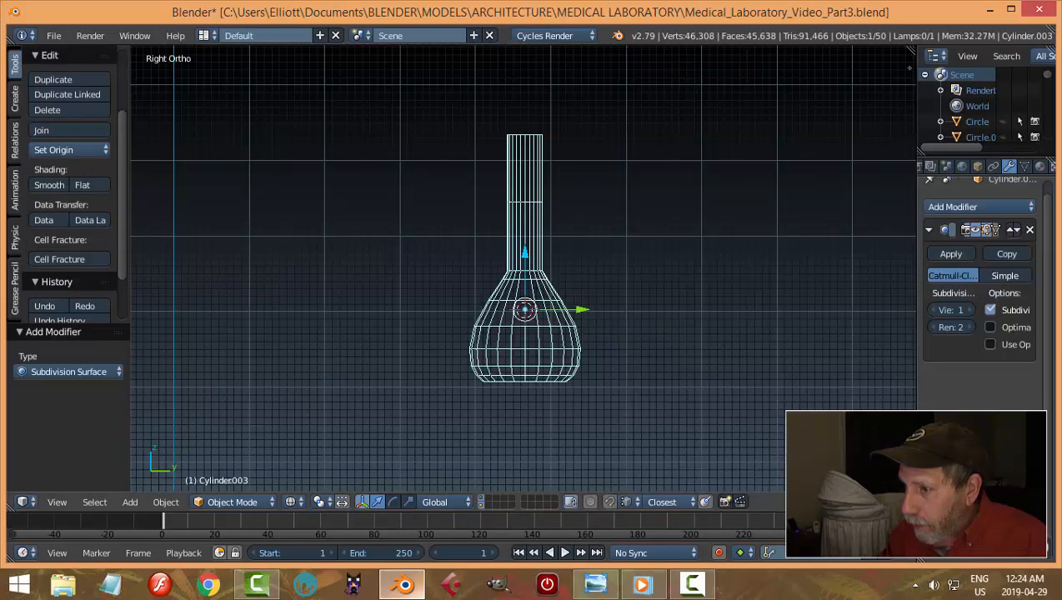
click(965, 309)
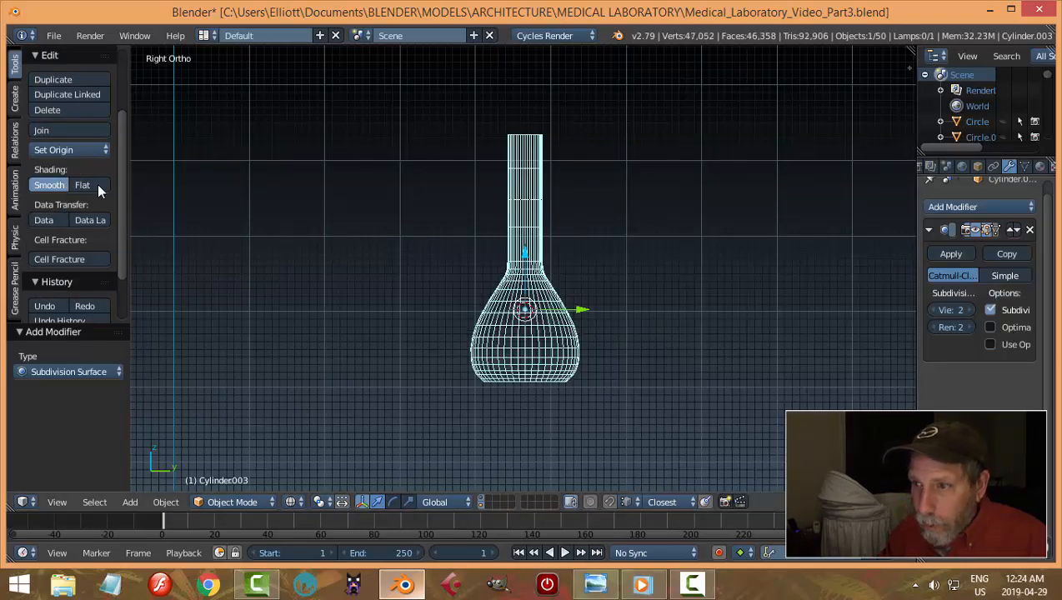
Apply smooth shading to the flask and show it in solid display
key(z)
click(668, 451)
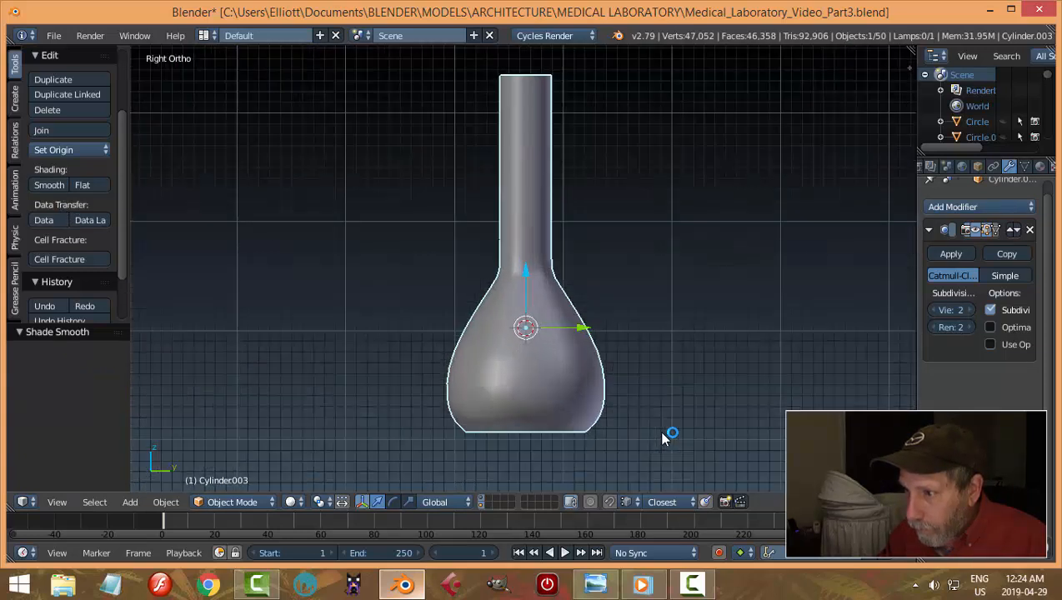
mouse_move(671, 433)
middle_down()
mouse_move(655, 428)
mouse_move(669, 405)
middle_up()
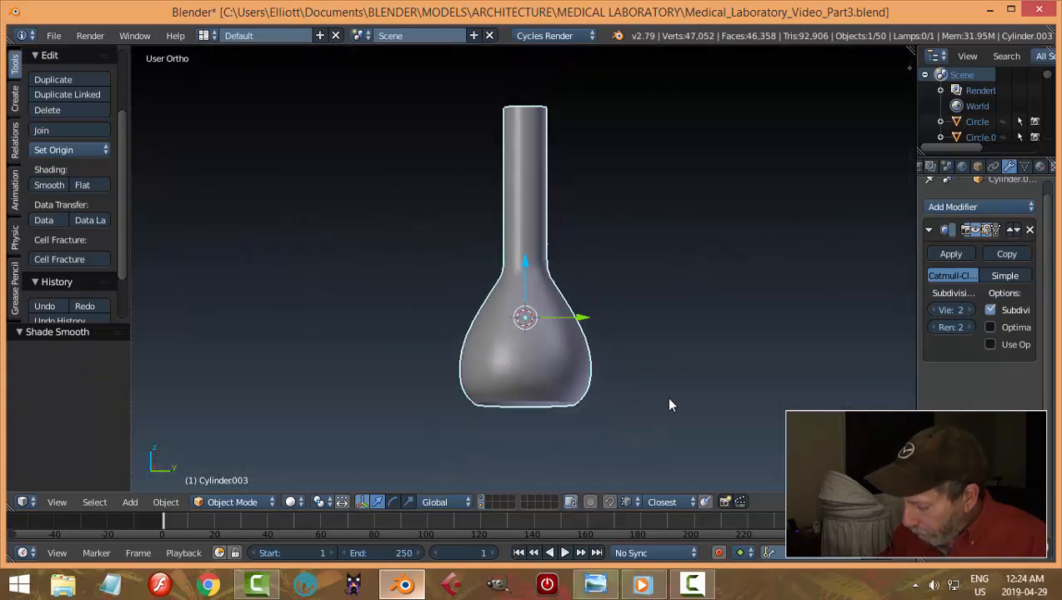
In Edit Mode with wireframe display, select the flask's lower three edge loops and scale them to 1.103
key(KP_3)
key(ctrl+Tab)
click(755, 400)
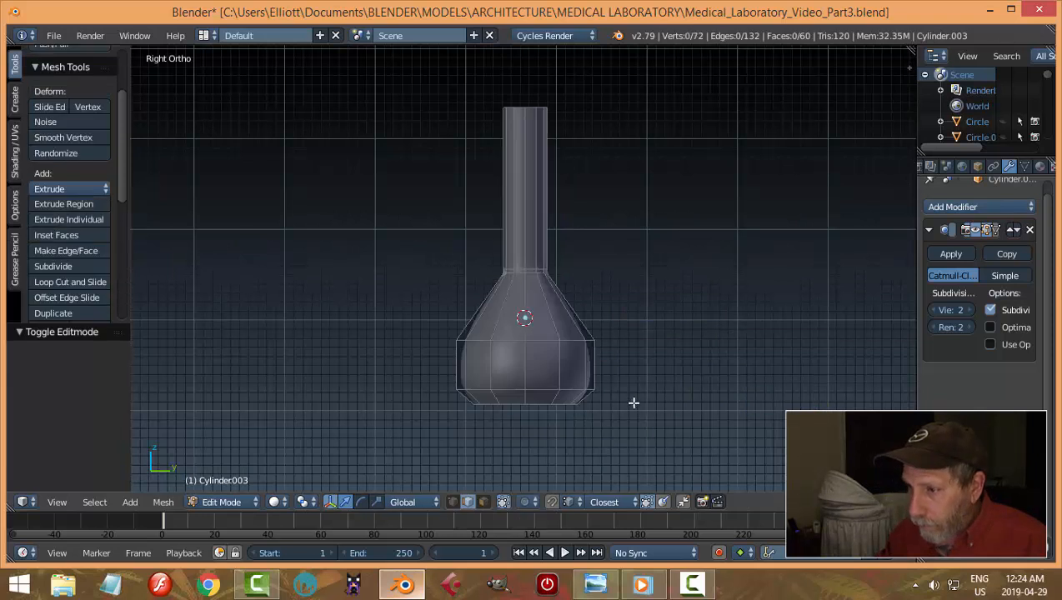
key(z)
click(734, 406)
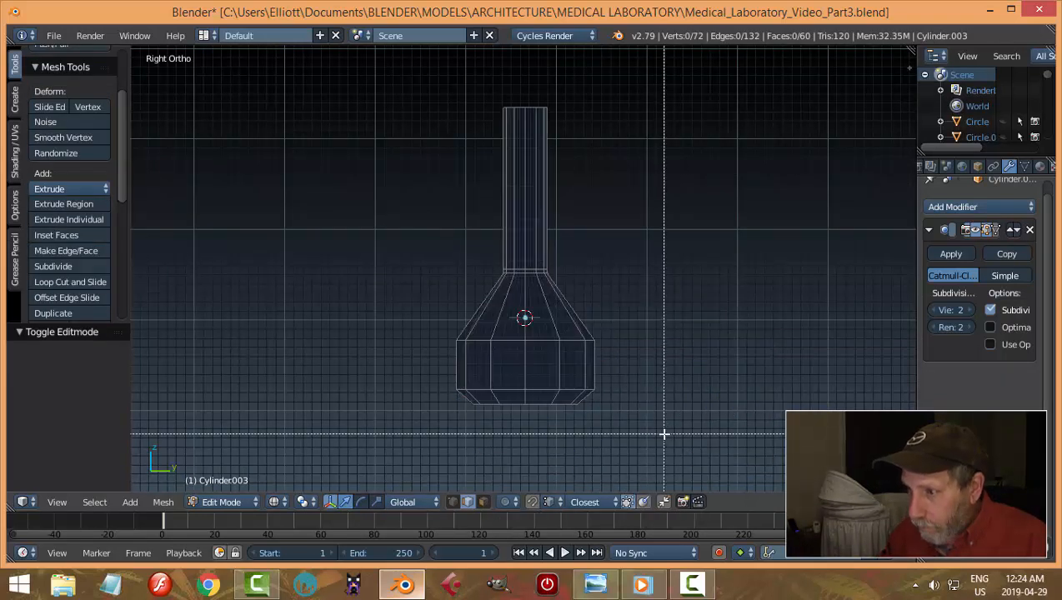
drag(664, 434, 417, 329)
key(s)
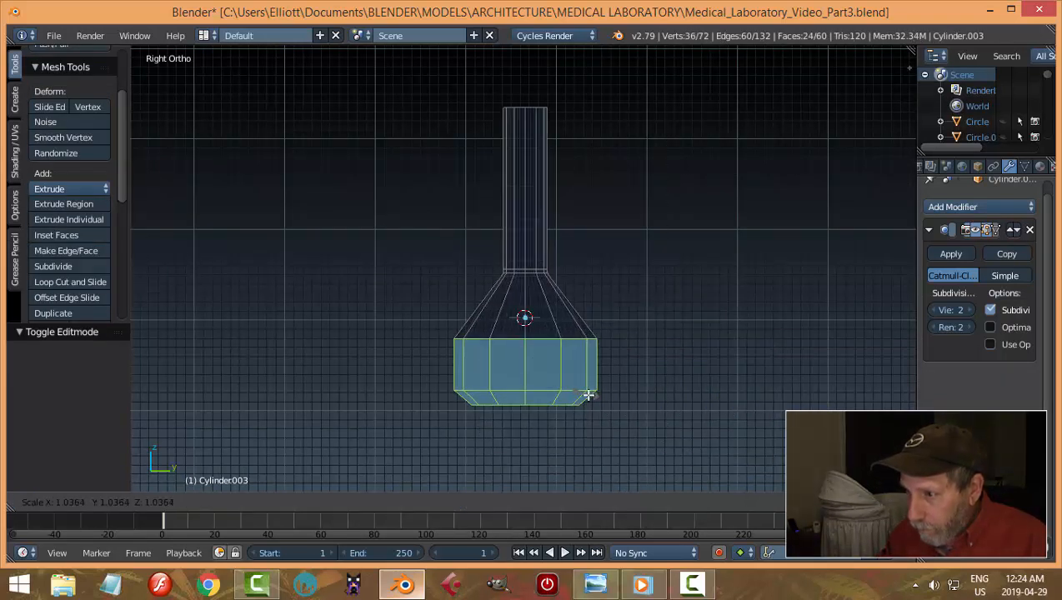
click(622, 409)
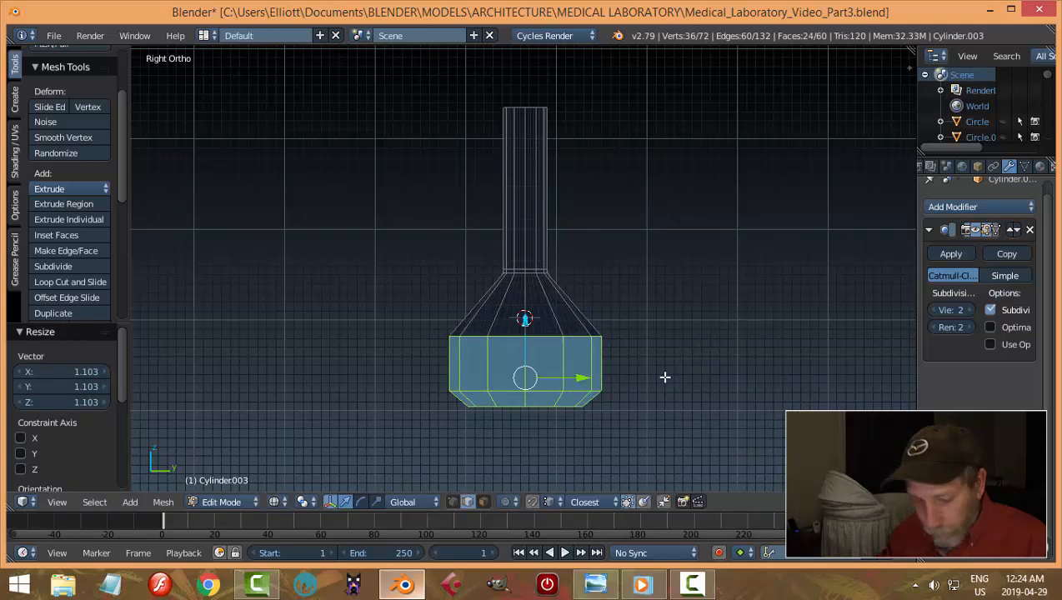
Raise the neck's top edge loop 0.016 along Z to lengthen the neck
key(a)
shift+middle_drag(652, 249, 642, 343)
alt+right_click(537, 220)
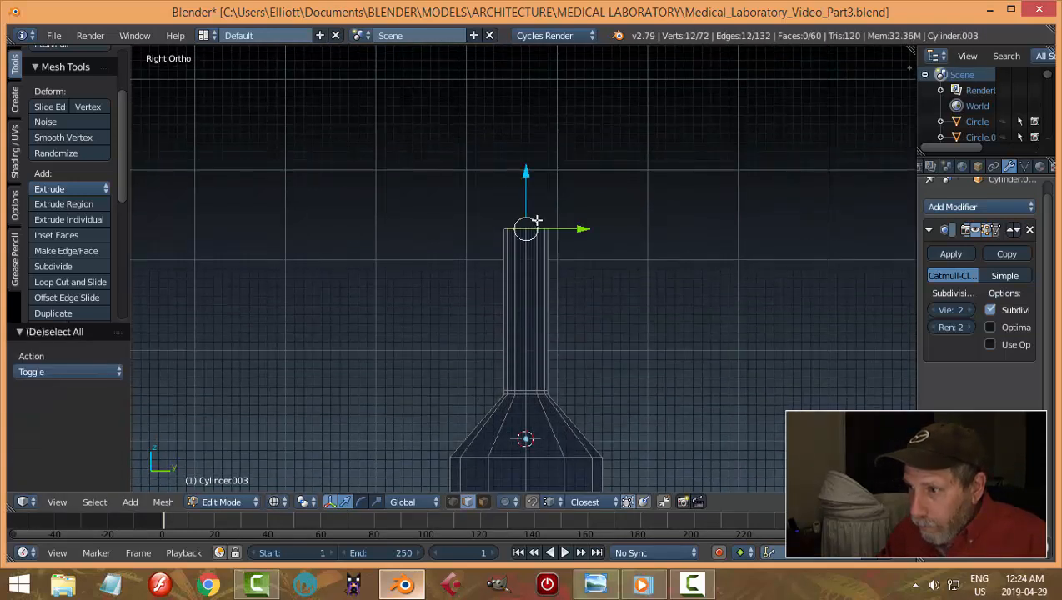
drag(528, 172, 532, 163)
scroll(576, 258, up, 1)
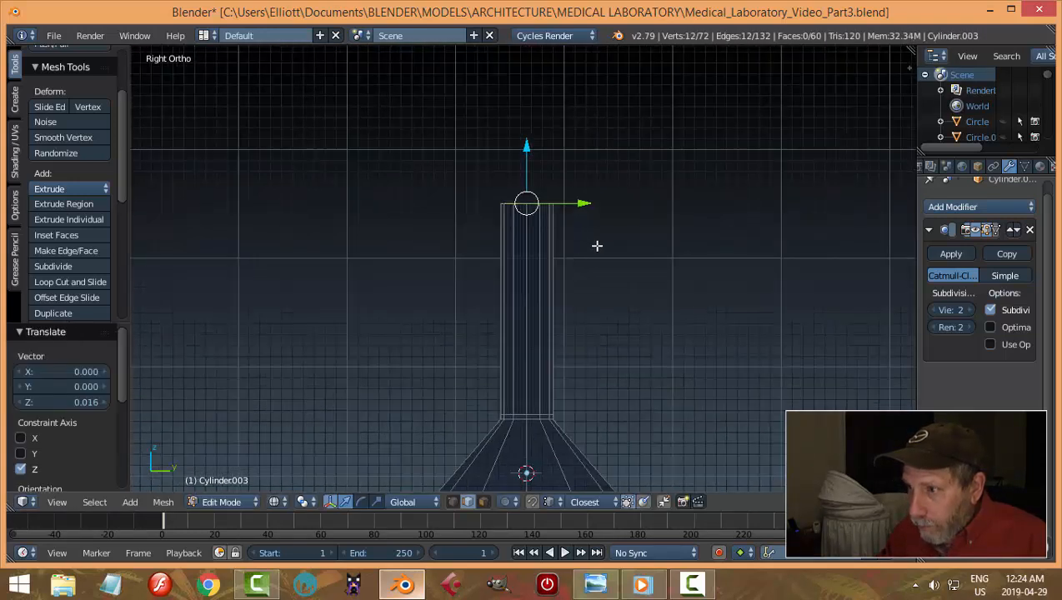
Add one horizontal loop cut around the neck and slide it up close to the top edge
shift+middle_drag(565, 237, 565, 321)
key(ctrl+r)
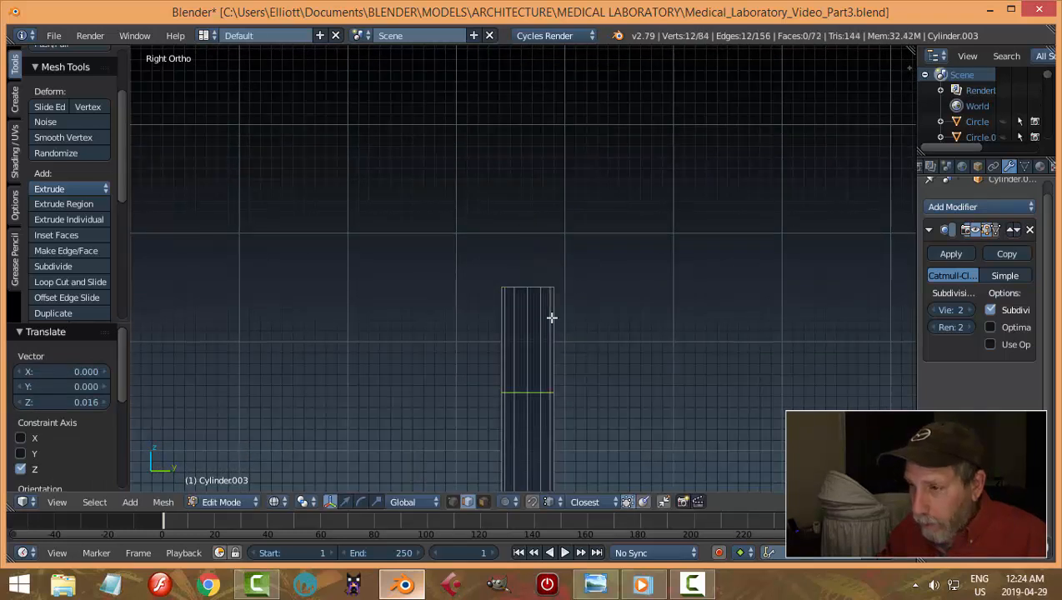
click(550, 315)
click(559, 224)
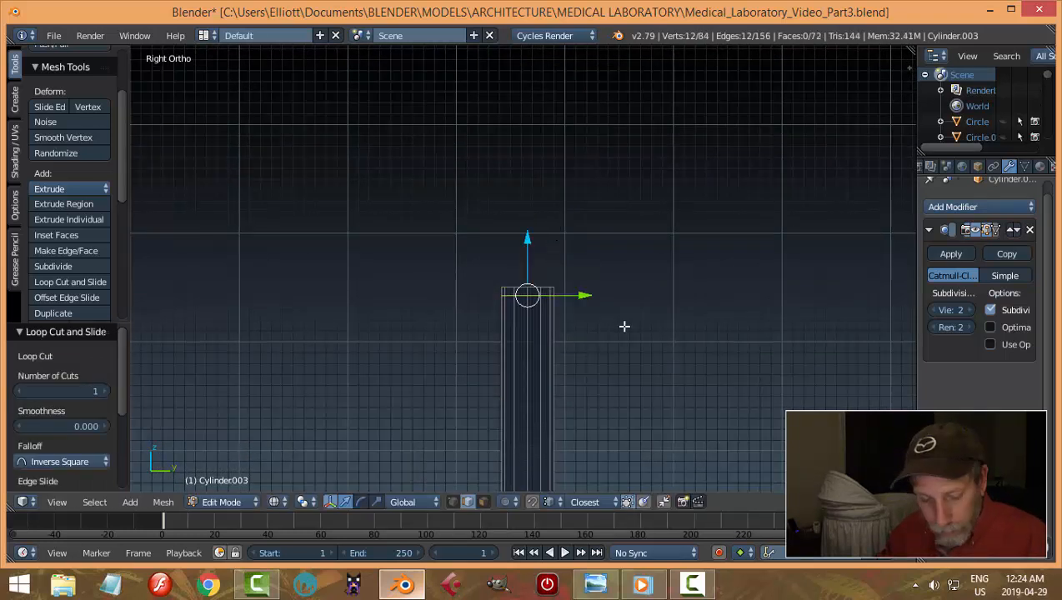
key(a)
In solid display, extrude the whole flask mesh in place and shrink it inward by about 0.002 to give the glass wall thickness
key(z)
click(626, 419)
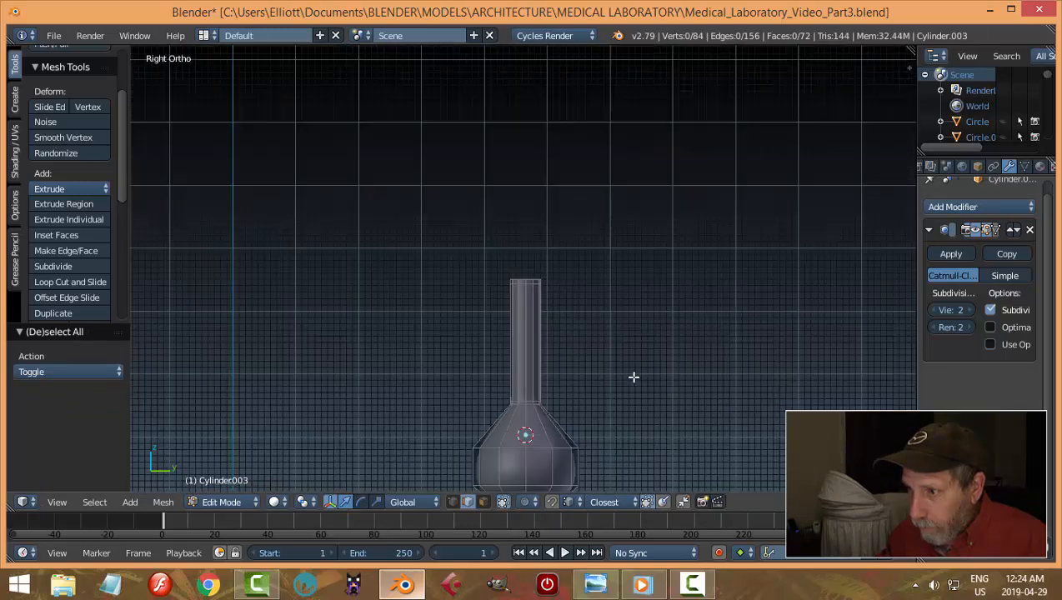
middle_drag(630, 372, 621, 388)
key(a)
scroll(614, 365, up, 3)
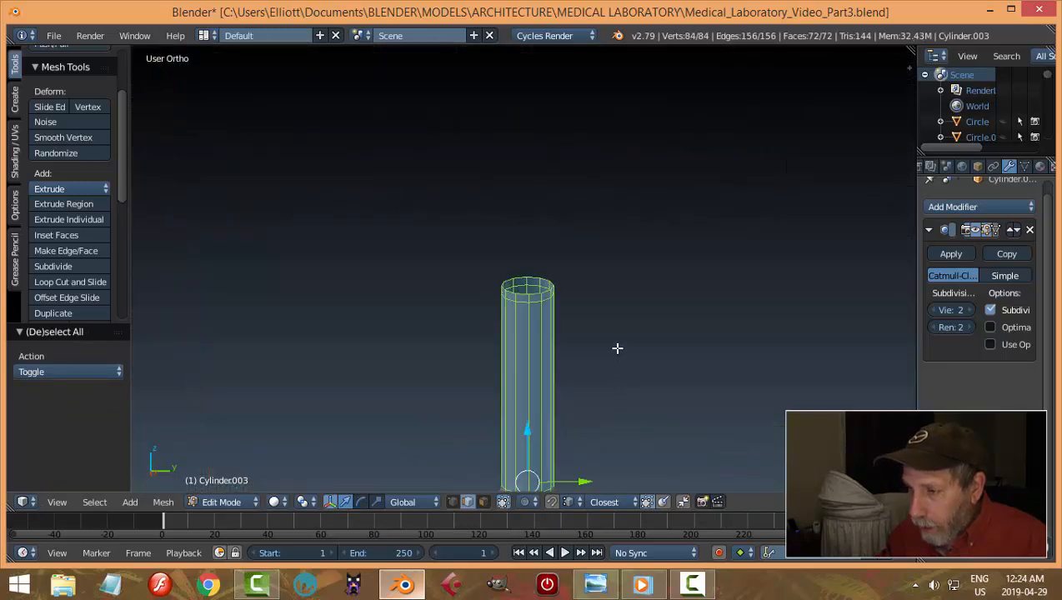
shift+middle_drag(616, 347, 625, 391)
scroll(624, 391, up, 3)
middle_drag(616, 298, 632, 360)
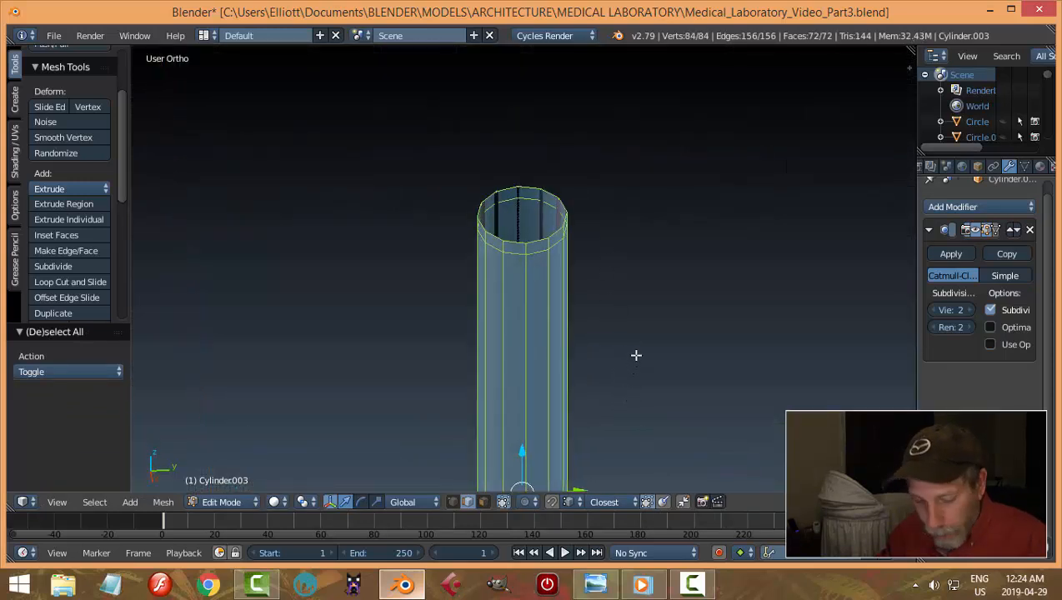
key(e)
right_click(636, 355)
key(alt+s)
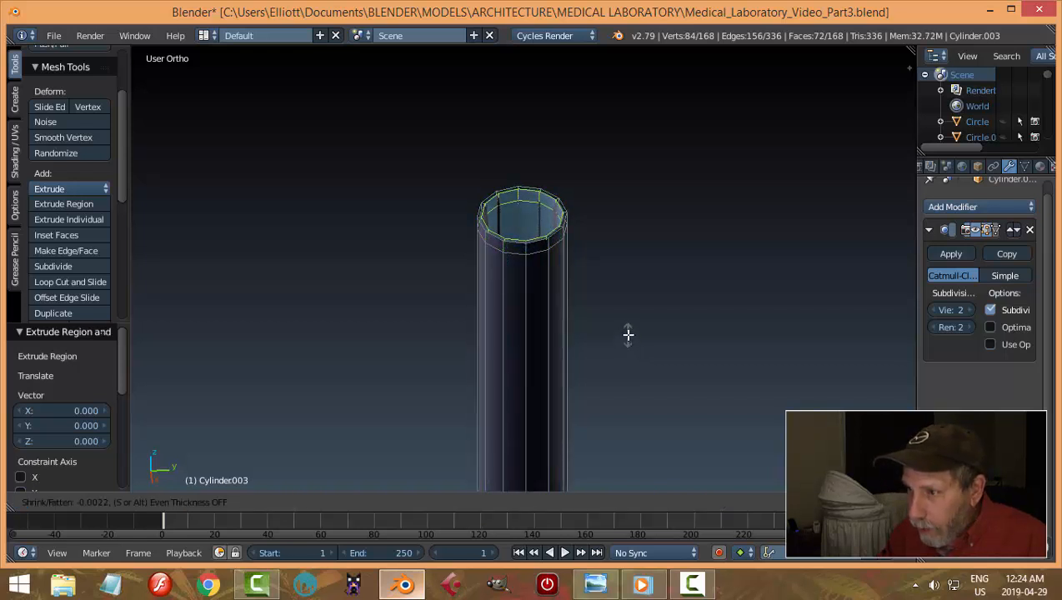
click(627, 333)
Select the entire flask mesh and recalculate its normals to face outside
key(a)
key(a)
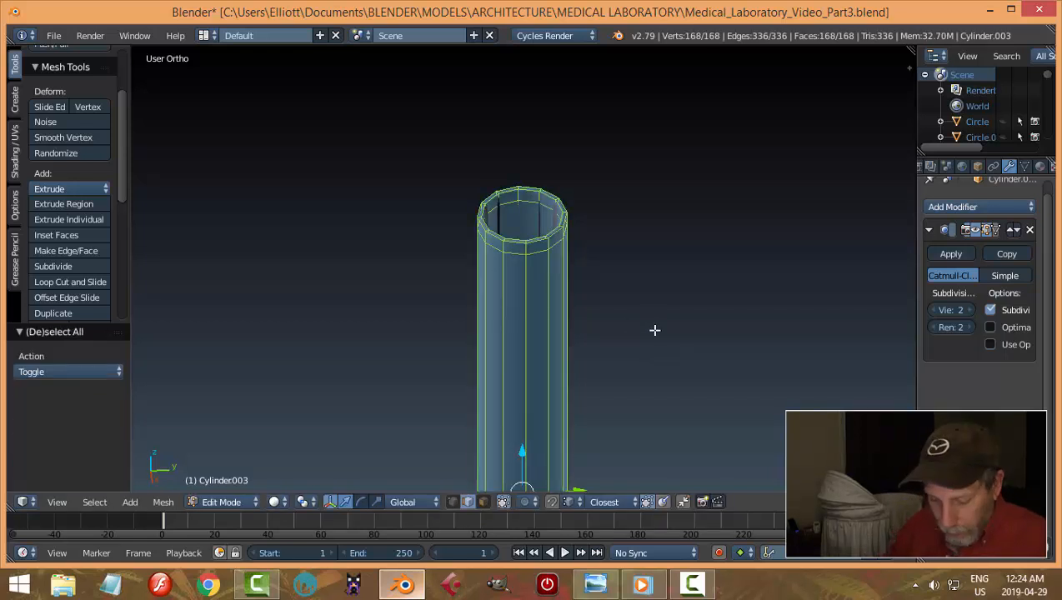
key(ctrl+n)
key(a)
Extrude the face ring around the neck's top in place and fatten it outward with an offset of -0.001 to form a lip
key(ctrl+Tab)
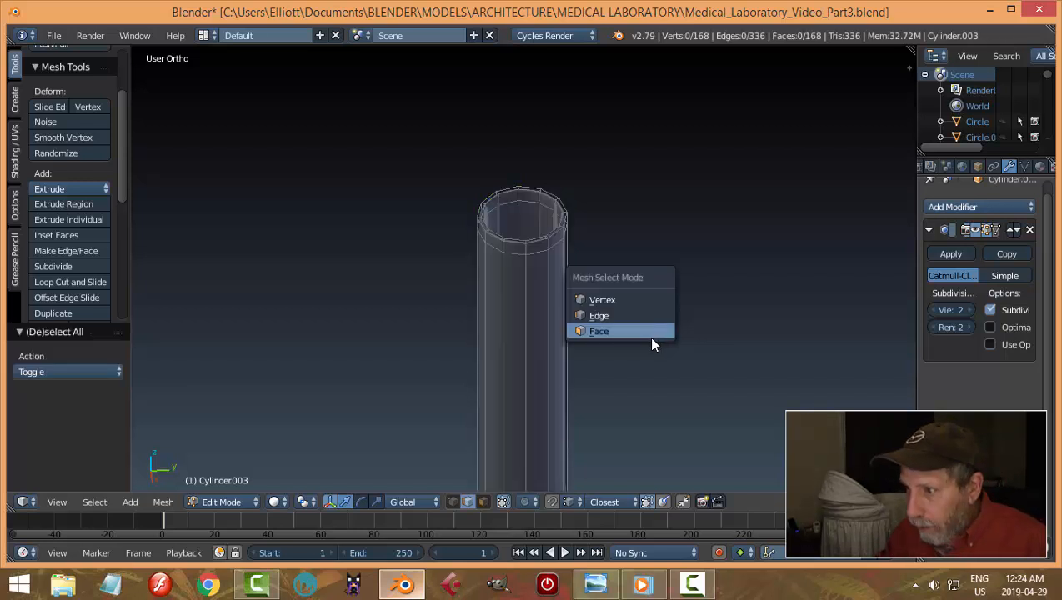
click(648, 334)
scroll(609, 303, up, 4)
alt+right_click(575, 218)
middle_drag(662, 302, 656, 267)
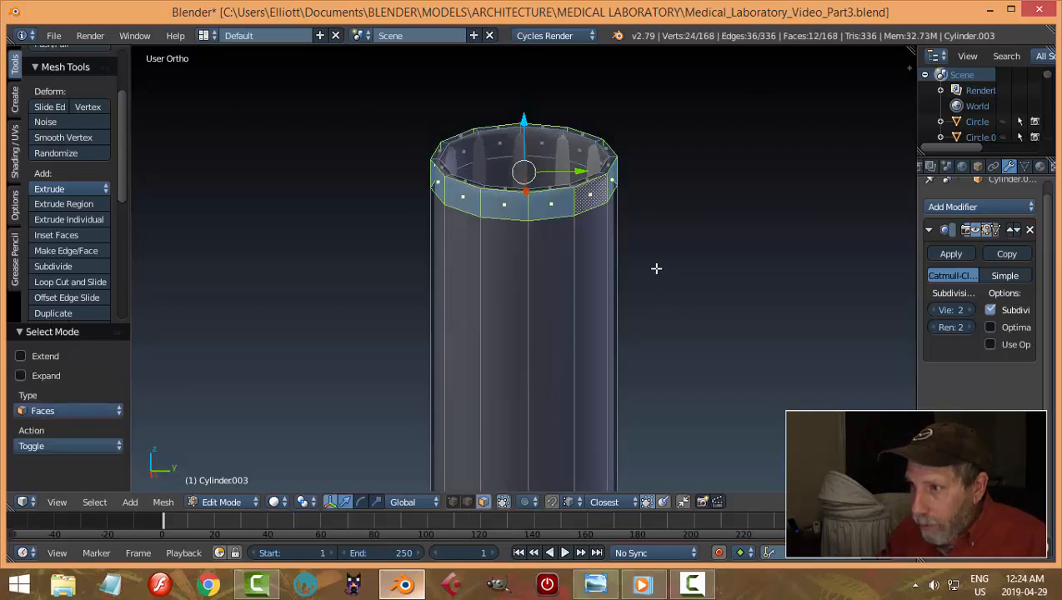
key(e)
key(Escape)
key(alt+s)
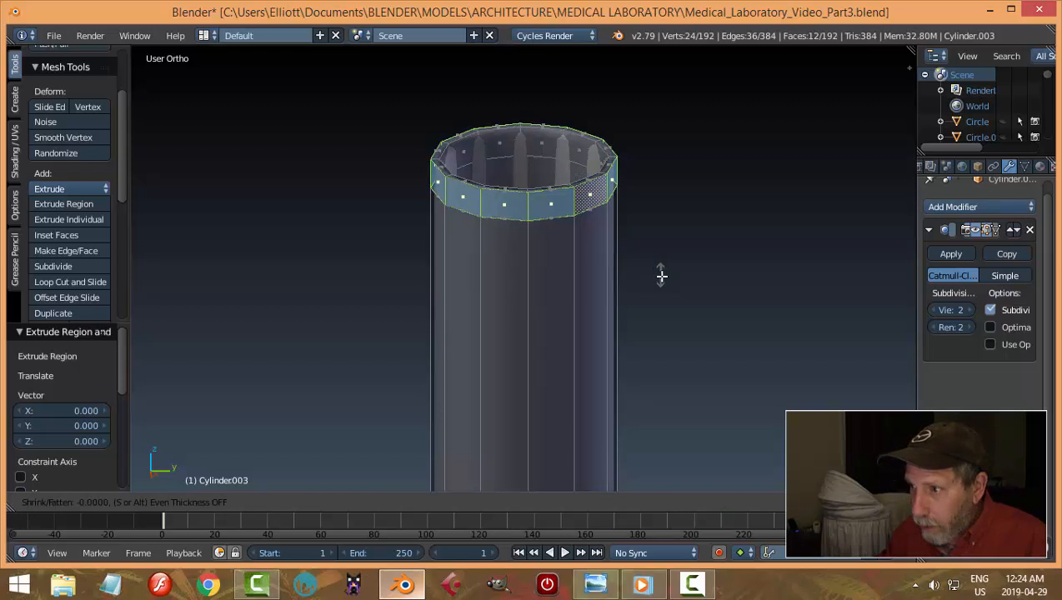
click(671, 296)
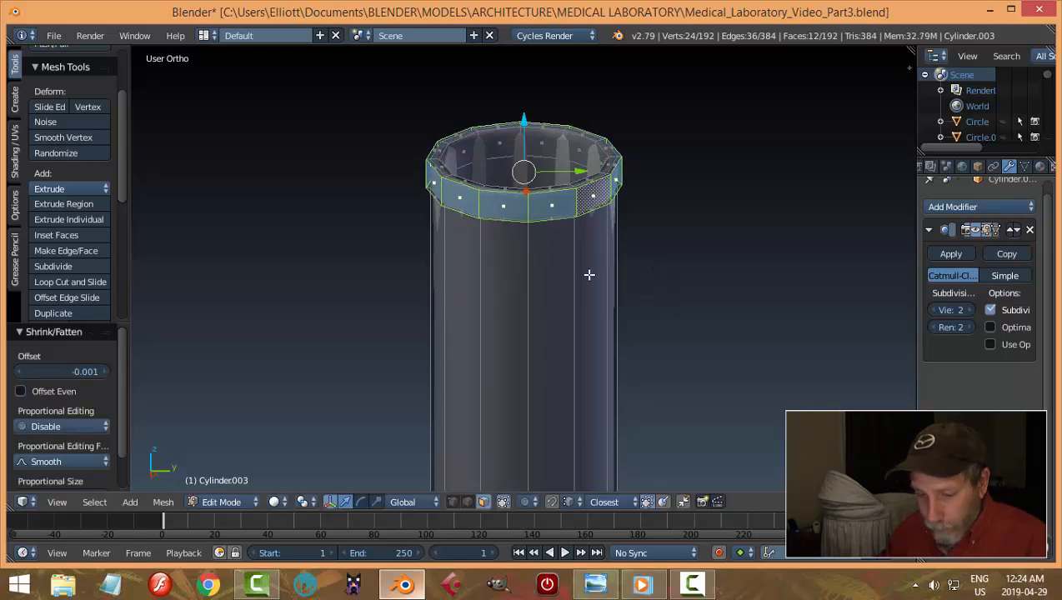
Add one loop cut around the neck below the lip and slide it up close to the lip
key(ctrl+r)
click(589, 275)
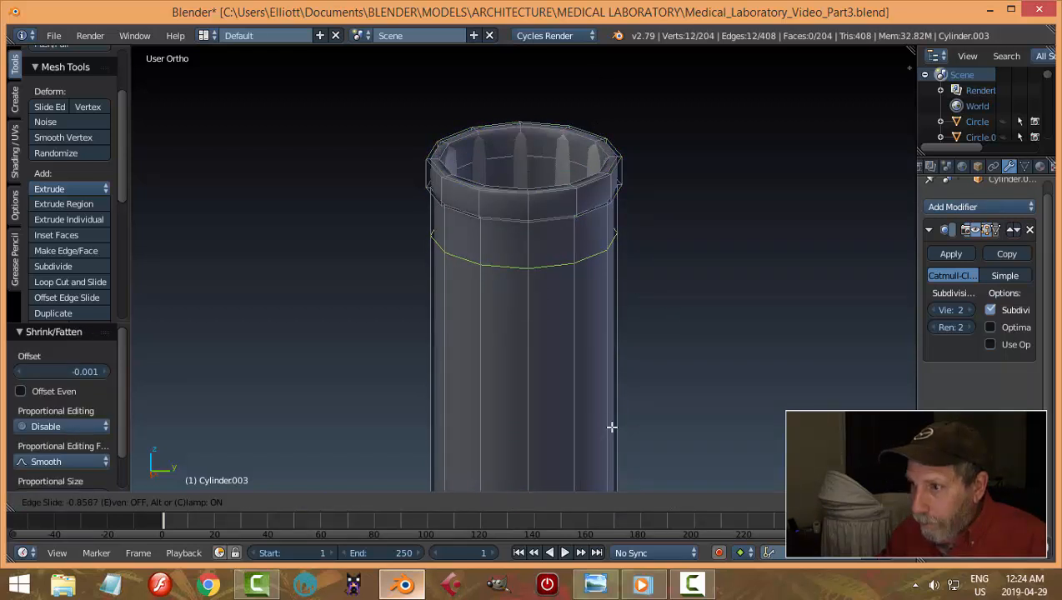
click(613, 383)
Add one loop cut around the outside of the lip, close to its lower edge
shift+middle_drag(678, 322, 647, 432)
scroll(637, 419, up, 2)
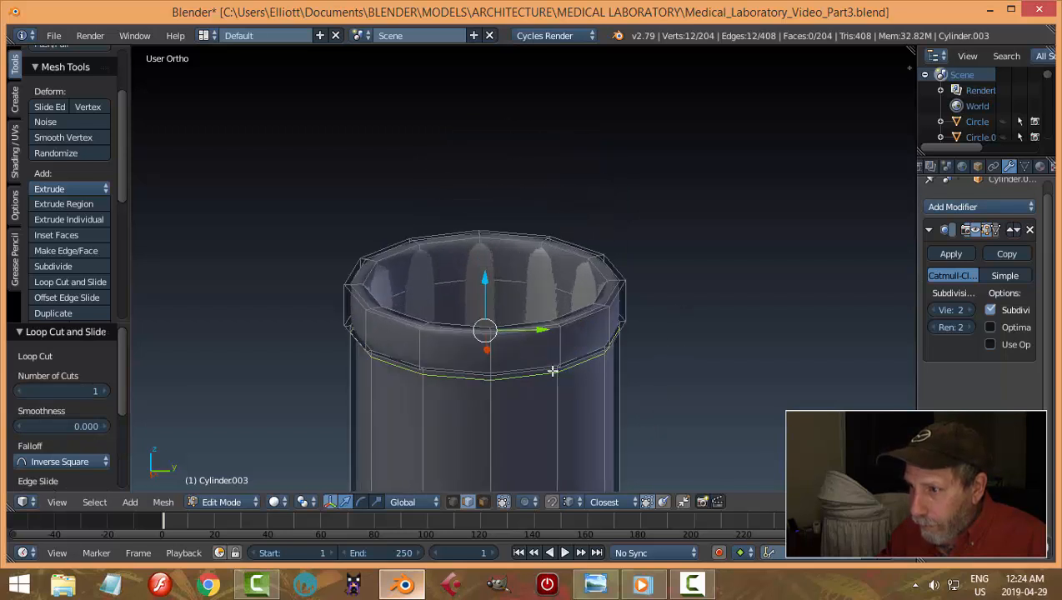
key(ctrl+r)
click(556, 353)
click(562, 349)
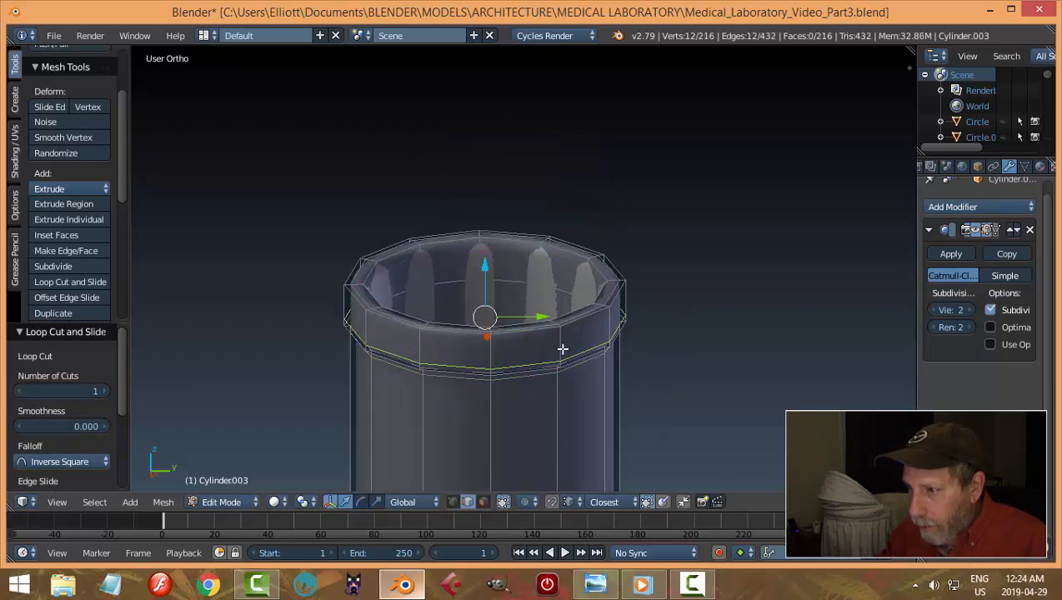
Add one loop cut around the outside of the lip, close to its upper edge, and return to Object Mode
key(ctrl+r)
click(566, 341)
click(572, 334)
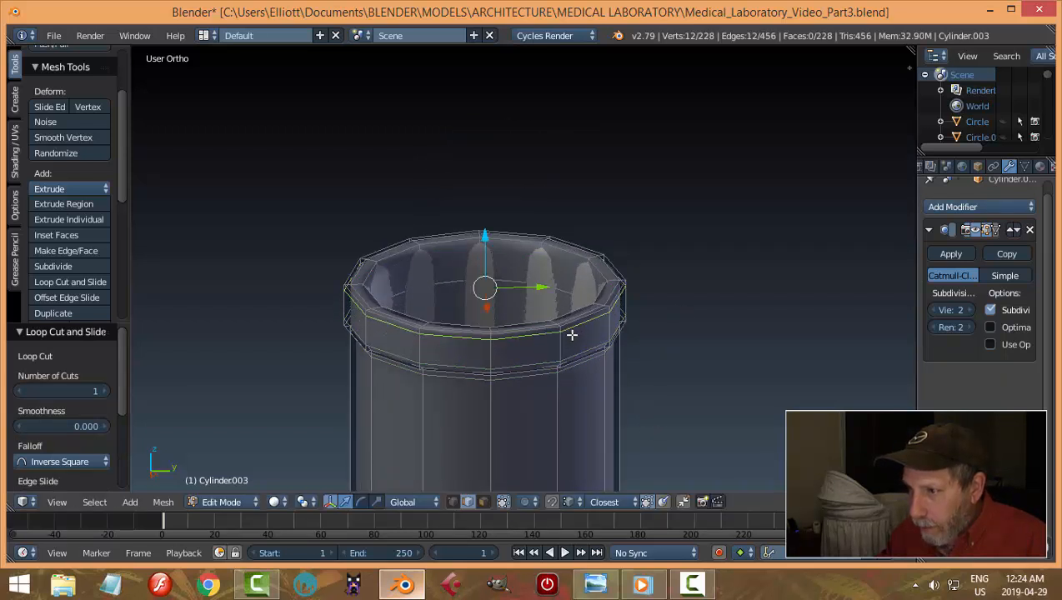
key(a)
key(Tab)
scroll(620, 336, down, 4)
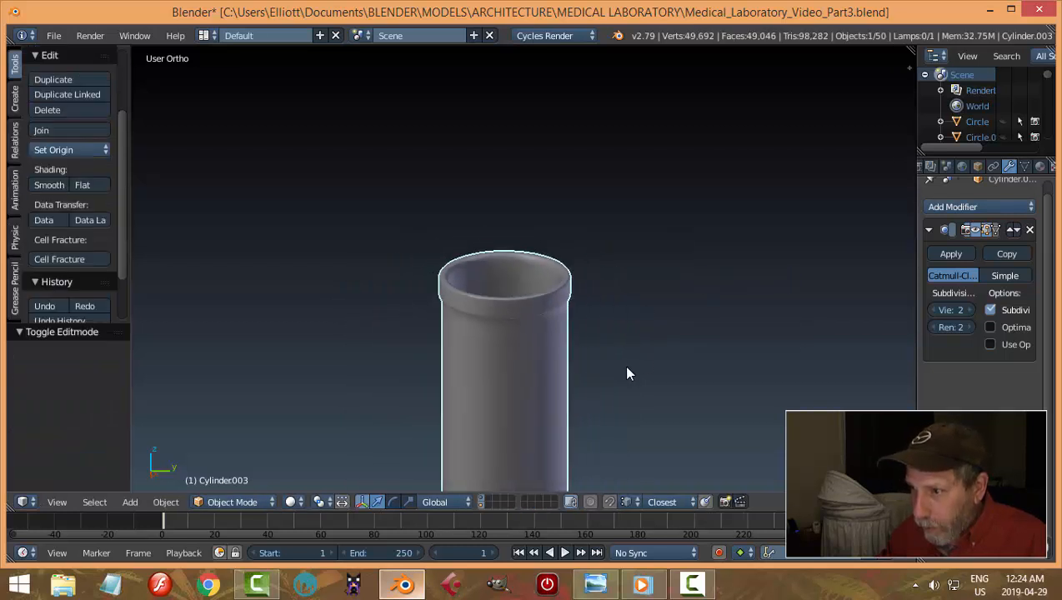
middle_drag(617, 319, 593, 315)
scroll(623, 404, down, 8)
scroll(593, 315, up, 2)
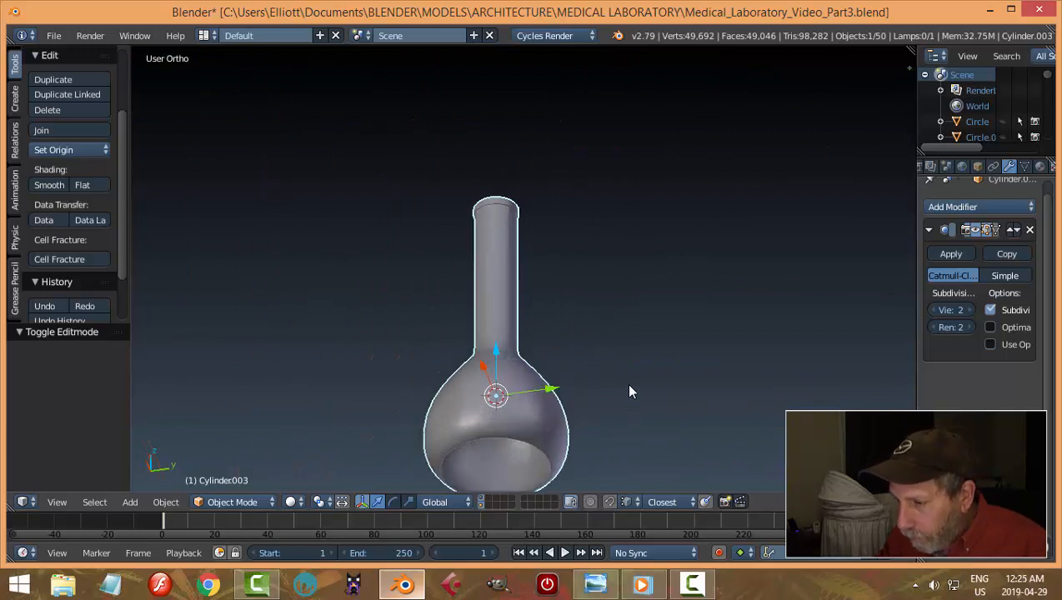
Extrude the face ring around the flask's open bottom in place and scale it inward to 0.845
shift+middle_drag(629, 386, 624, 305)
key(Tab)
click(729, 308)
scroll(584, 370, up, 3)
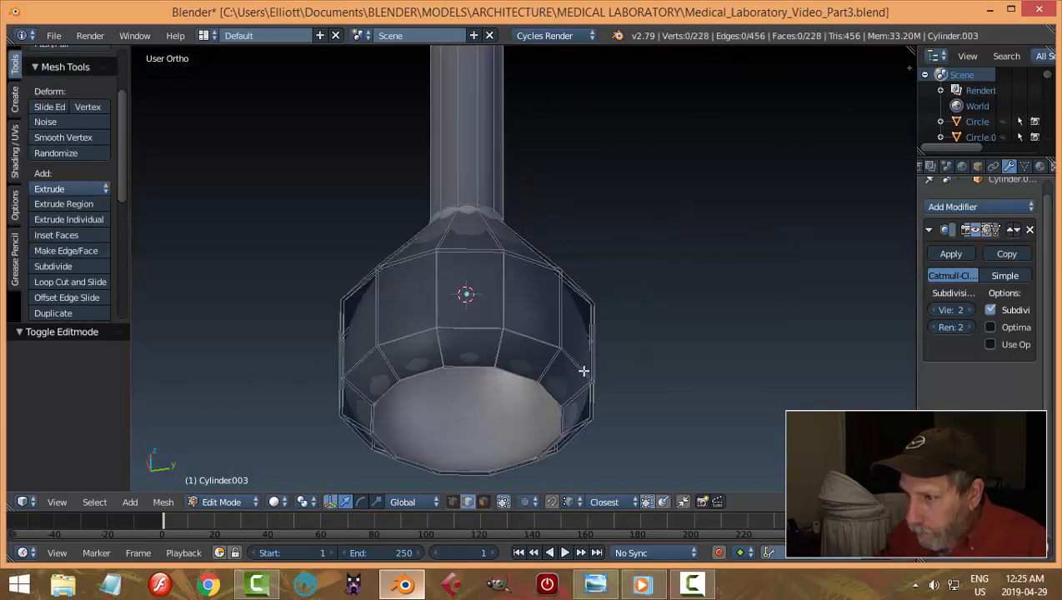
alt+right_click(519, 367)
middle_drag(609, 376, 628, 274)
key(a)
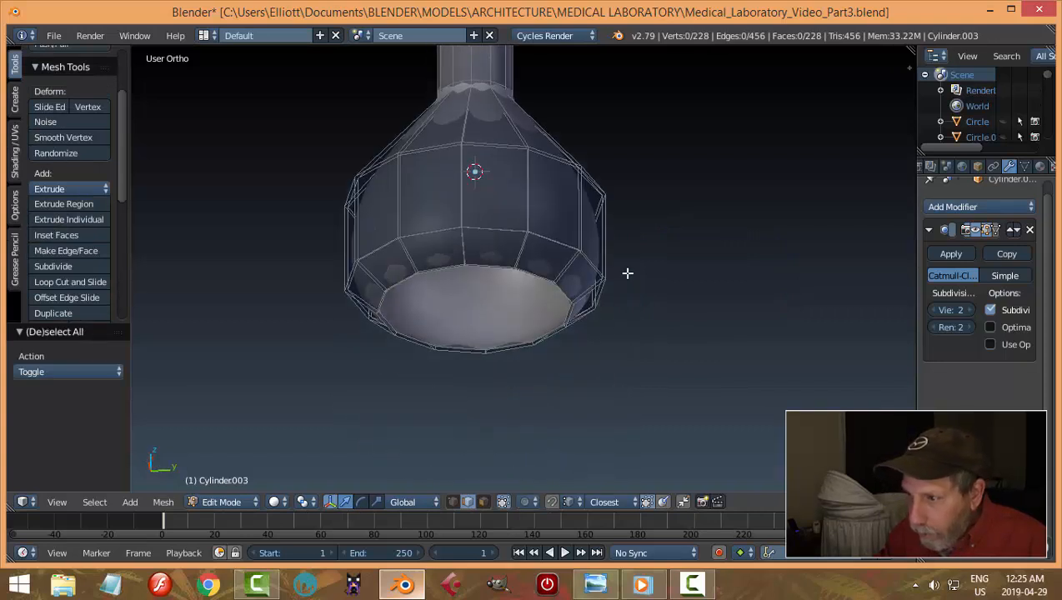
key(ctrl+Tab)
click(607, 388)
scroll(633, 412, up, 3)
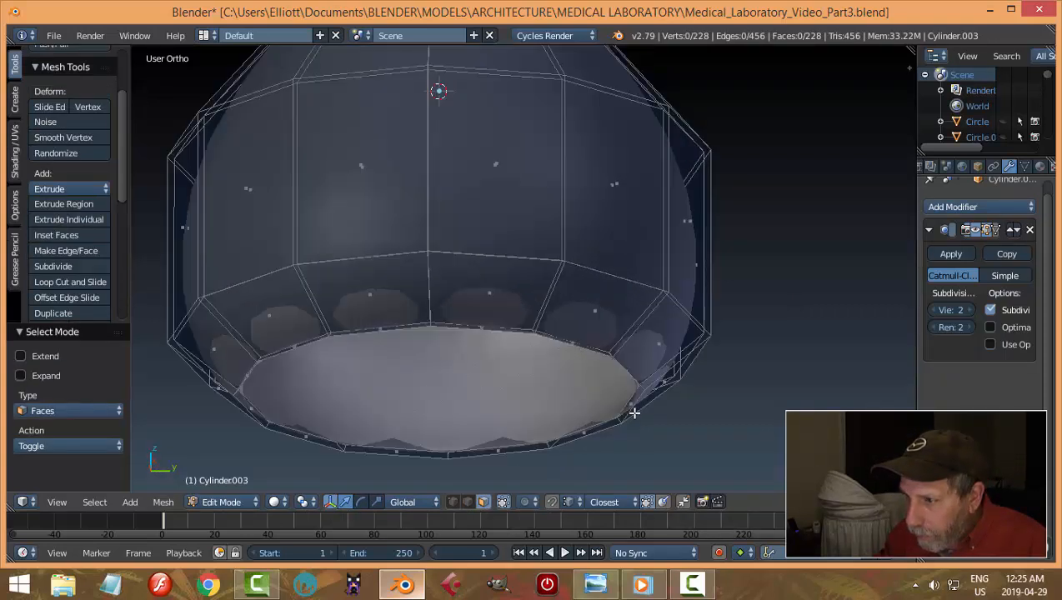
shift+middle_drag(635, 467, 606, 312)
scroll(564, 303, up, 2)
alt+right_click(615, 339)
key(e)
right_click(652, 348)
key(s)
click(614, 351)
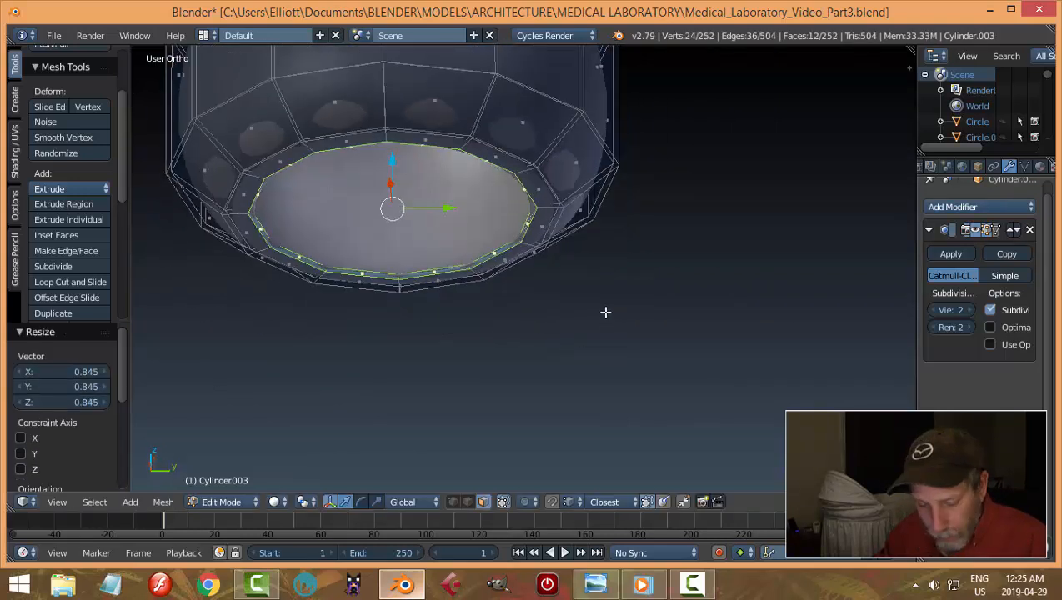
Extrude the bottom face ring in place again and merge it at center to close the flask's base
key(e)
right_click(605, 311)
key(alt+m)
click(603, 311)
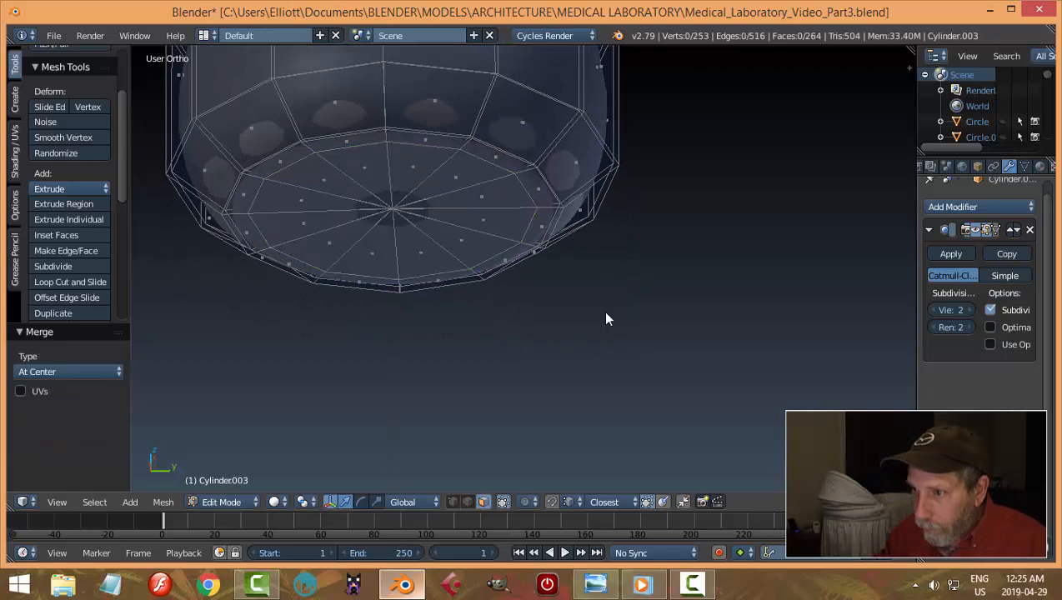
Select the entire flask mesh, remove its doubled vertices and return to Object Mode
key(a)
key(a)
key(a)
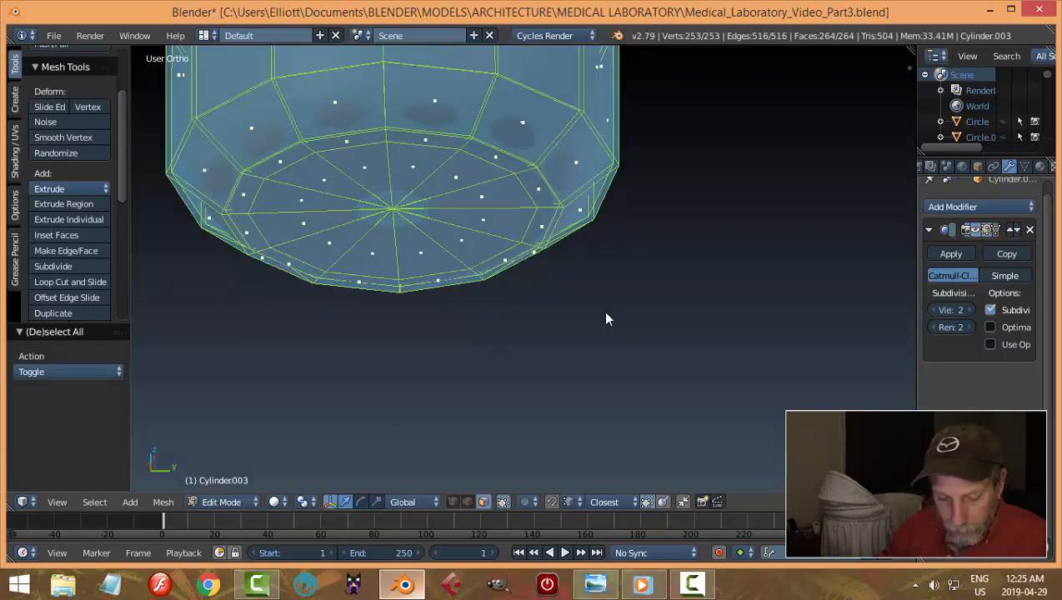
key(w)
click(597, 243)
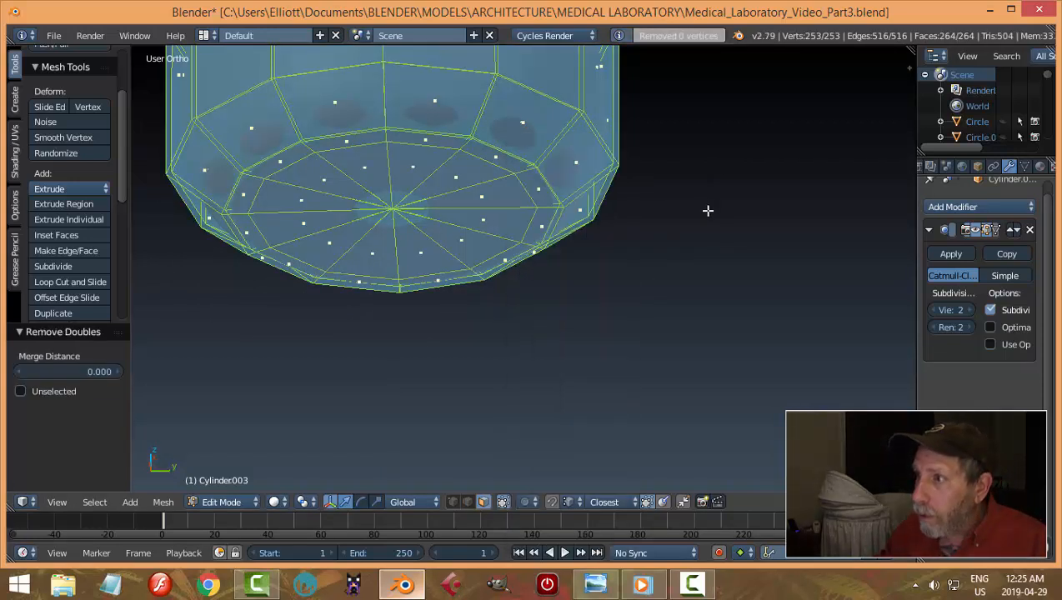
middle_drag(700, 217, 681, 265)
key(Tab)
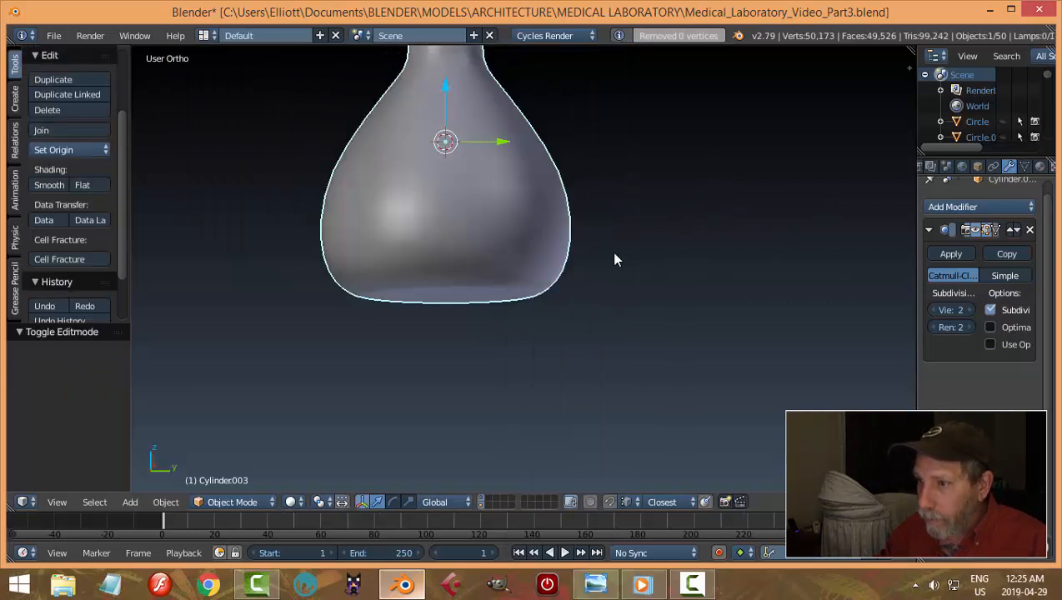
middle_drag(611, 256, 651, 250)
scroll(638, 287, down, 3)
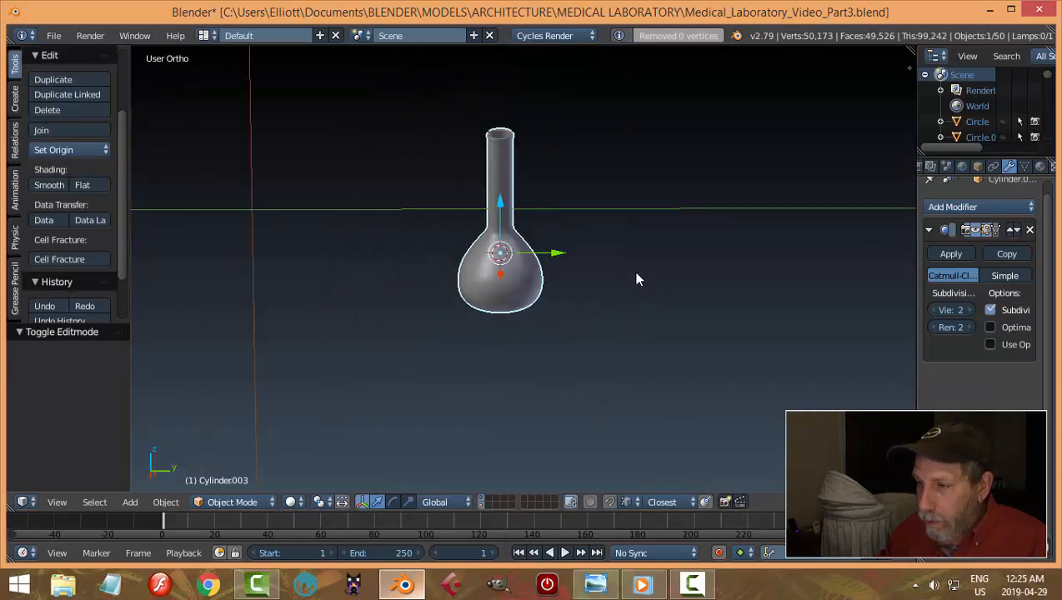
mouse_move(634, 276)
middle_down()
mouse_move(623, 237)
mouse_move(627, 265)
middle_up()
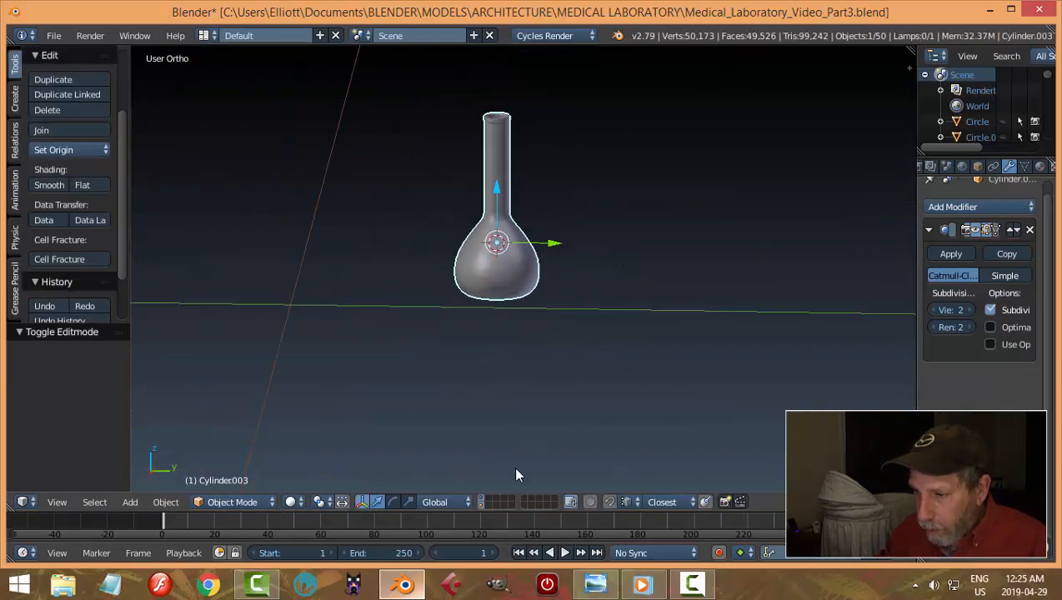
Unhide all objects of the laboratory scene and deselect everything
key(alt+h)
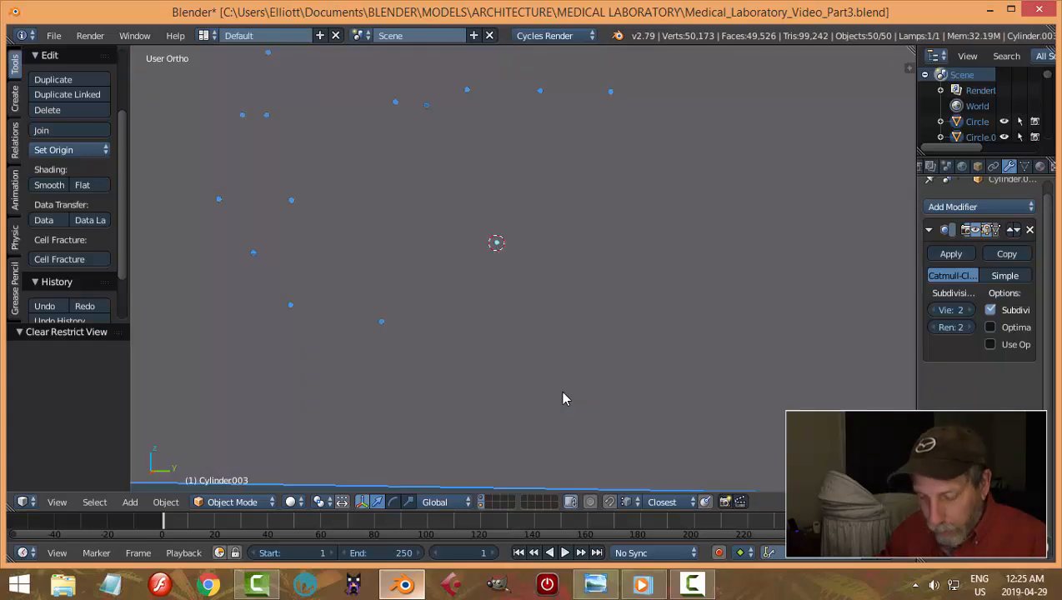
scroll(575, 390, down, 4)
middle_drag(614, 280, 587, 364)
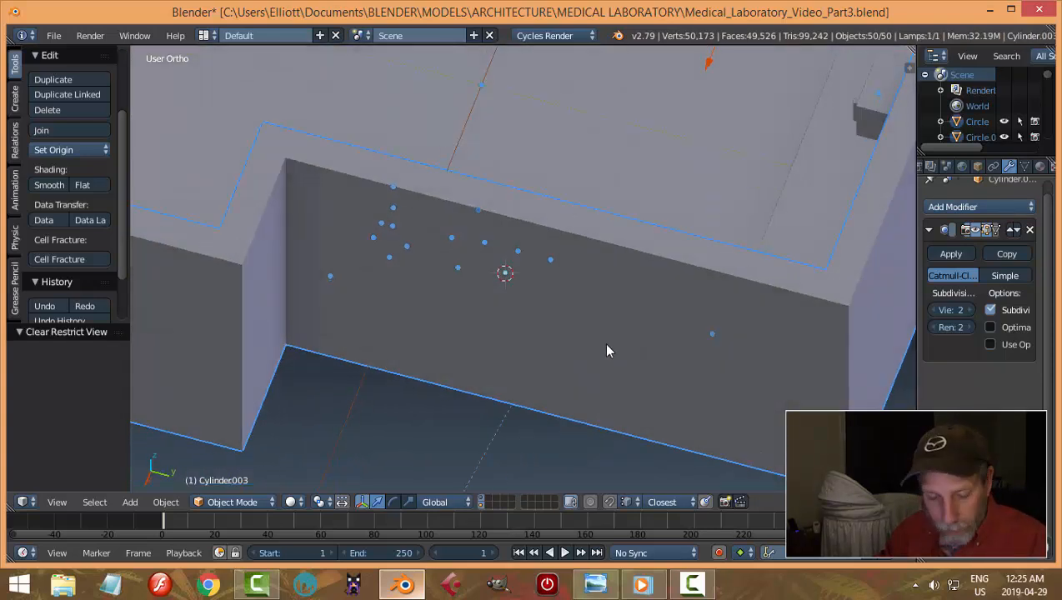
key(a)
middle_drag(612, 309, 404, 293)
middle_drag(643, 287, 564, 202)
scroll(589, 269, up, 2)
Scale the flask to 0.738 and adjust its height along Z so that it stands on the small drawer cabinet
right_click(574, 198)
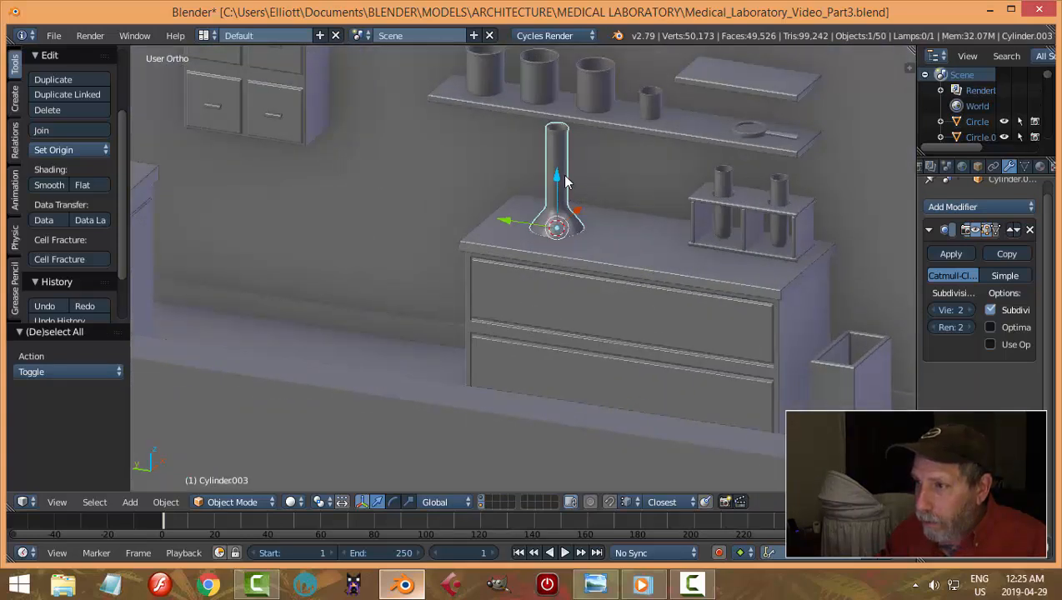
drag(562, 175, 557, 137)
middle_drag(565, 150, 564, 193)
key(s)
click(630, 209)
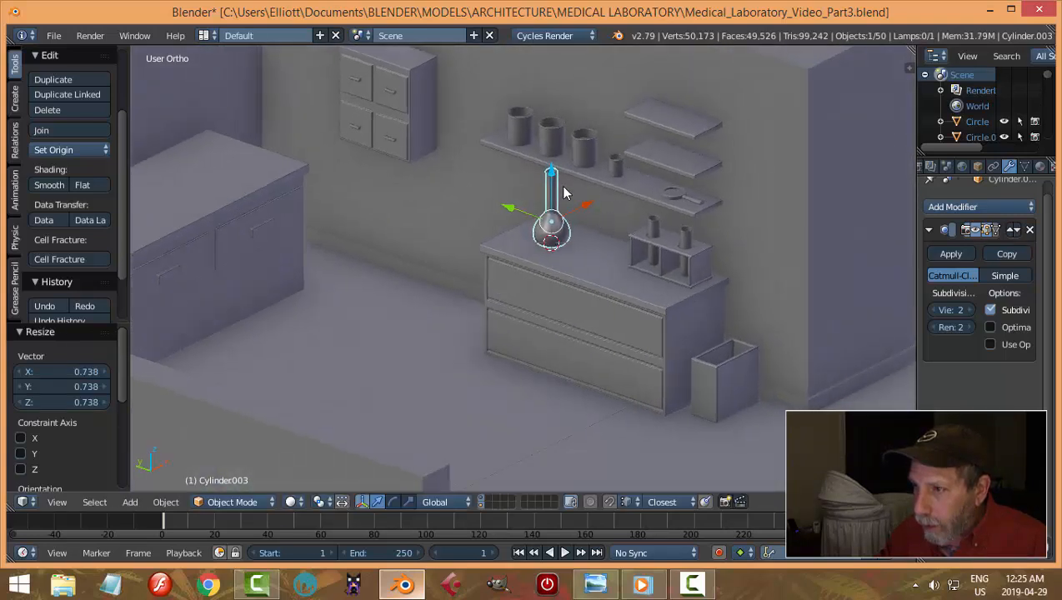
drag(553, 179, 552, 176)
middle_drag(551, 176, 623, 217)
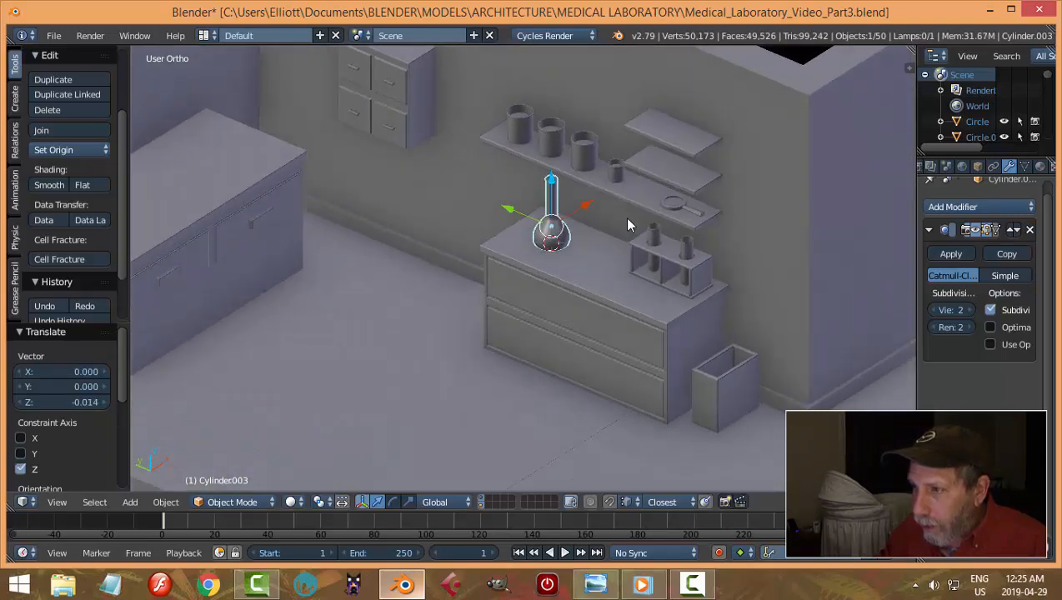
key(ctrl+Tab)
click(714, 223)
scroll(607, 223, up, 3)
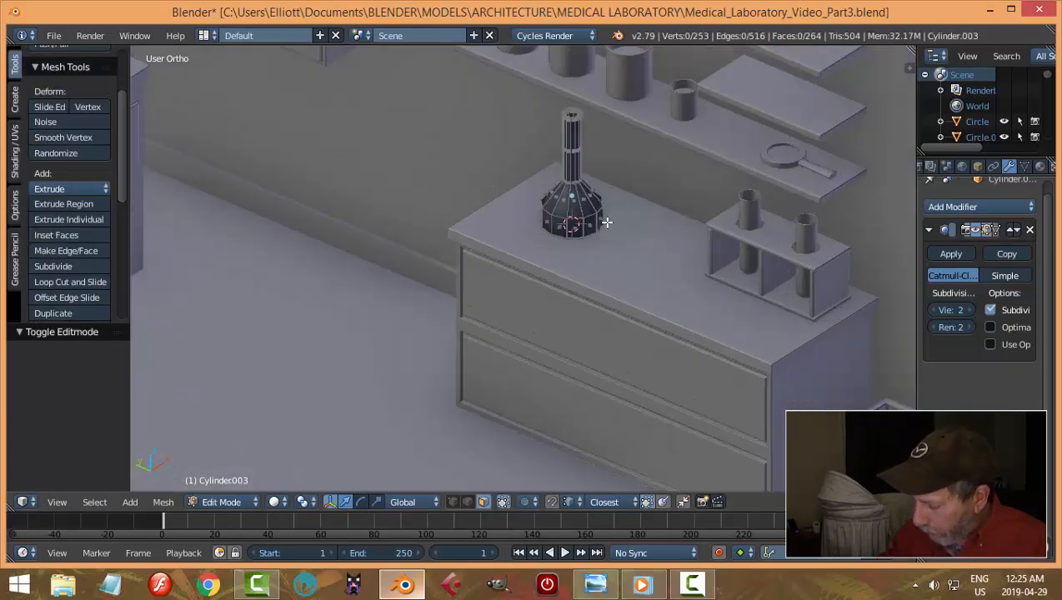
key(KP_3)
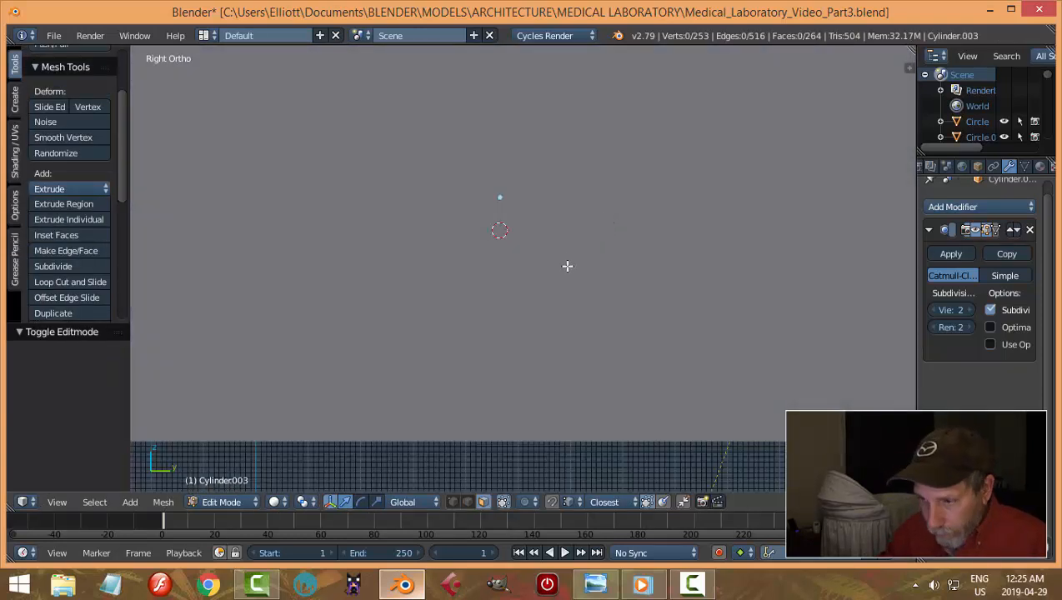
key(ctrl+Tab)
click(391, 460)
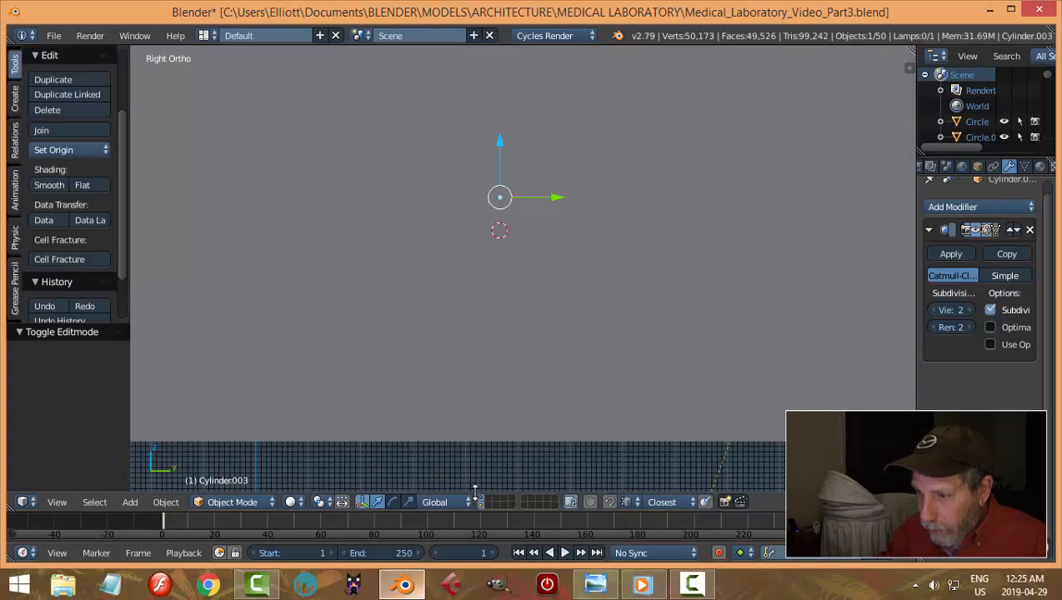
Move the flask to the first layer, where the furniture is, and display that layer
click(481, 499)
middle_drag(570, 378, 752, 396)
scroll(751, 396, down, 6)
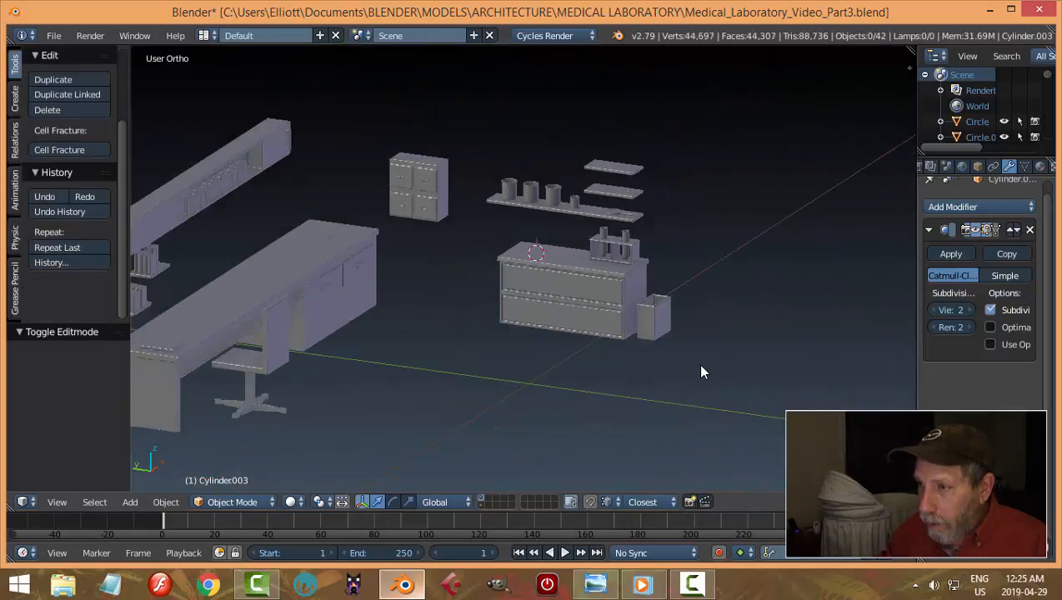
middle_drag(700, 372, 644, 392)
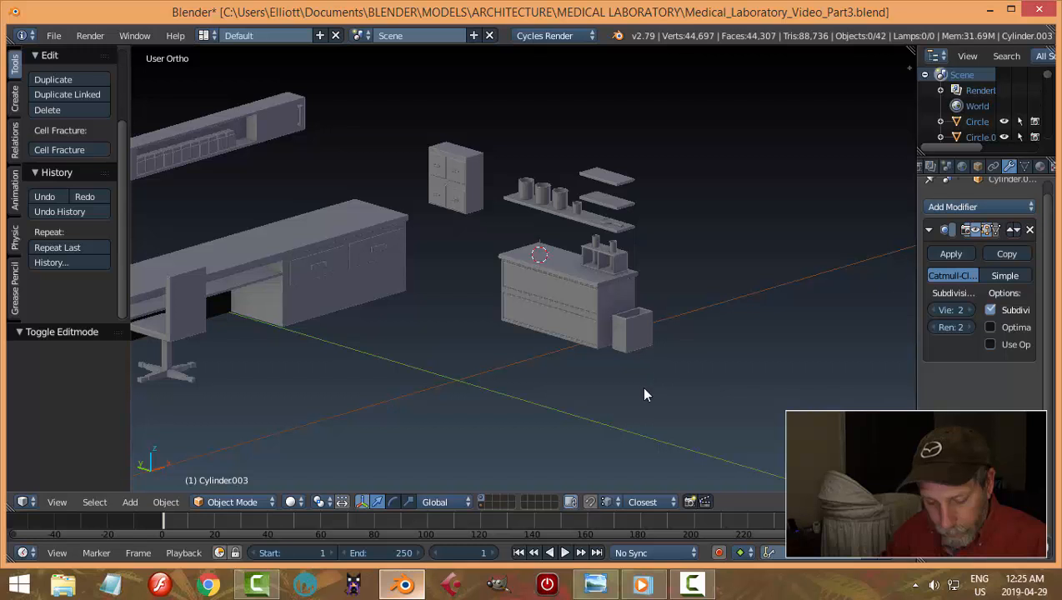
click(481, 505)
key(m)
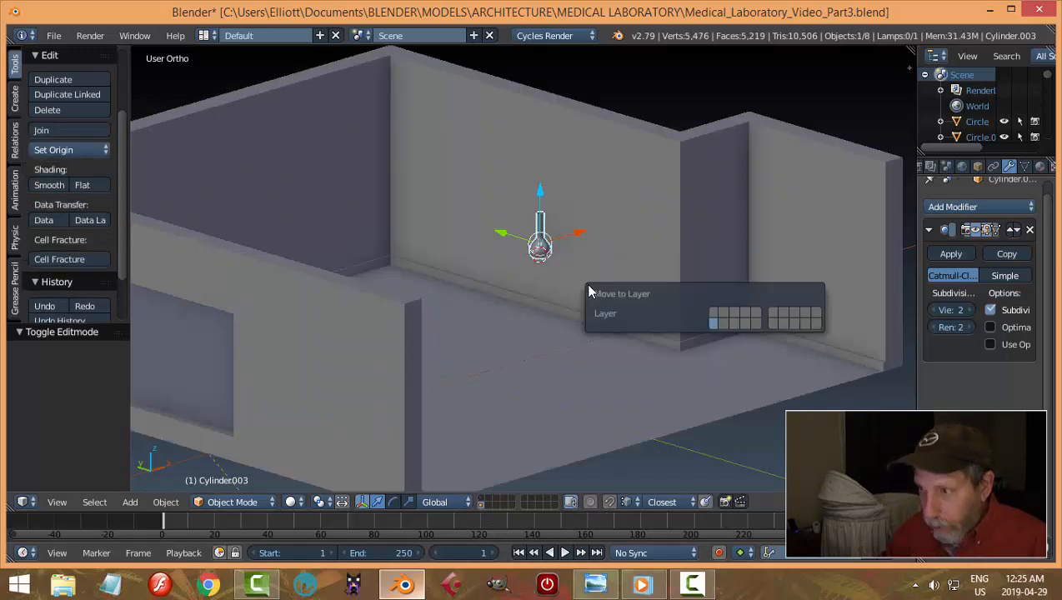
click(714, 319)
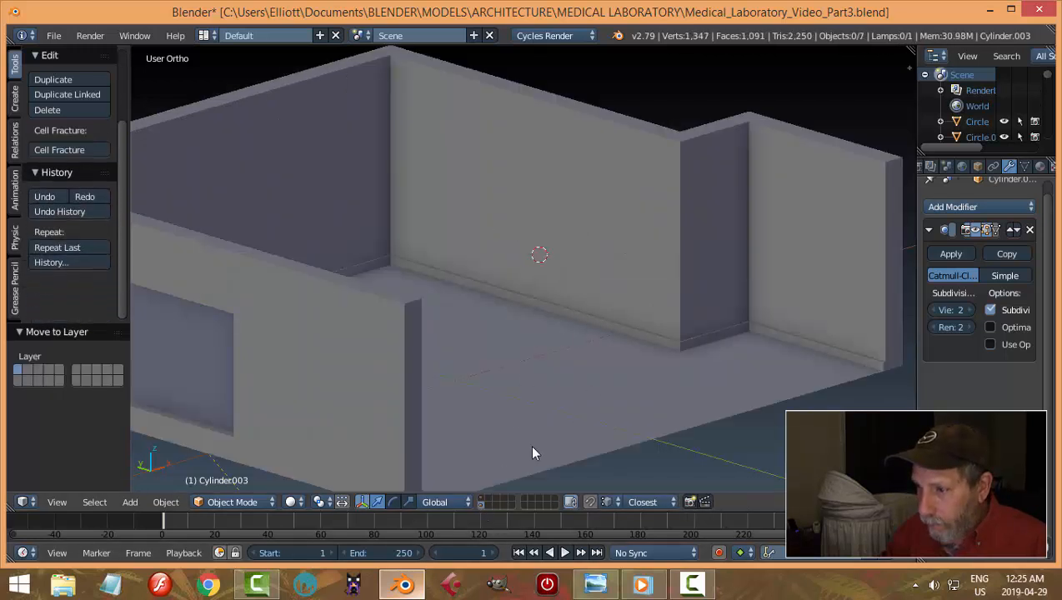
click(482, 500)
scroll(581, 343, up, 5)
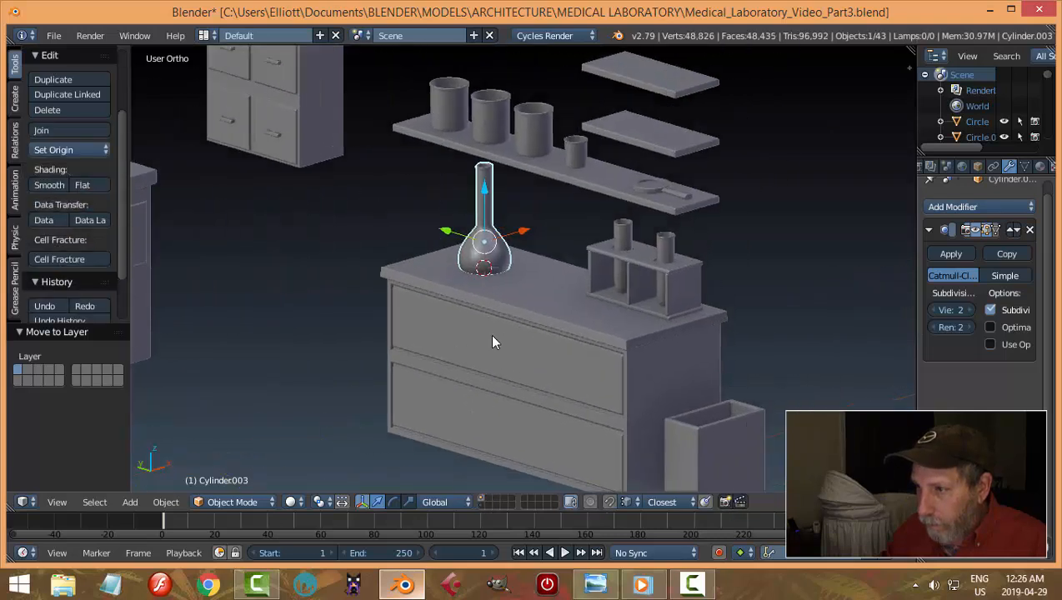
scroll(528, 347, up, 4)
scroll(525, 348, down, 3)
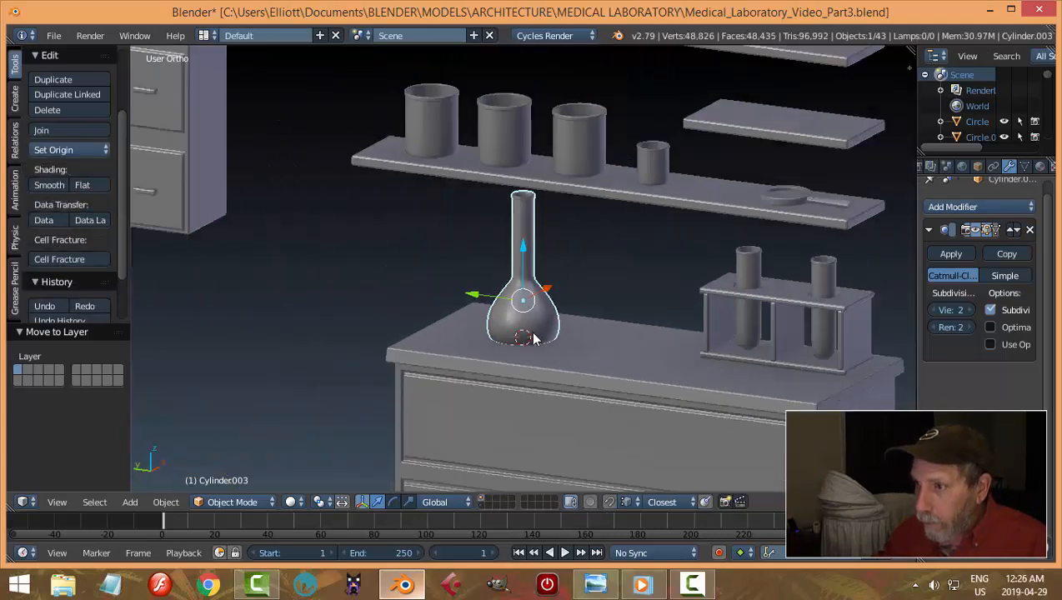
Shorten the flask's neck by moving all the lip vertices down about 0.02 along Z, selecting them in a wireframe right view
key(KP_3)
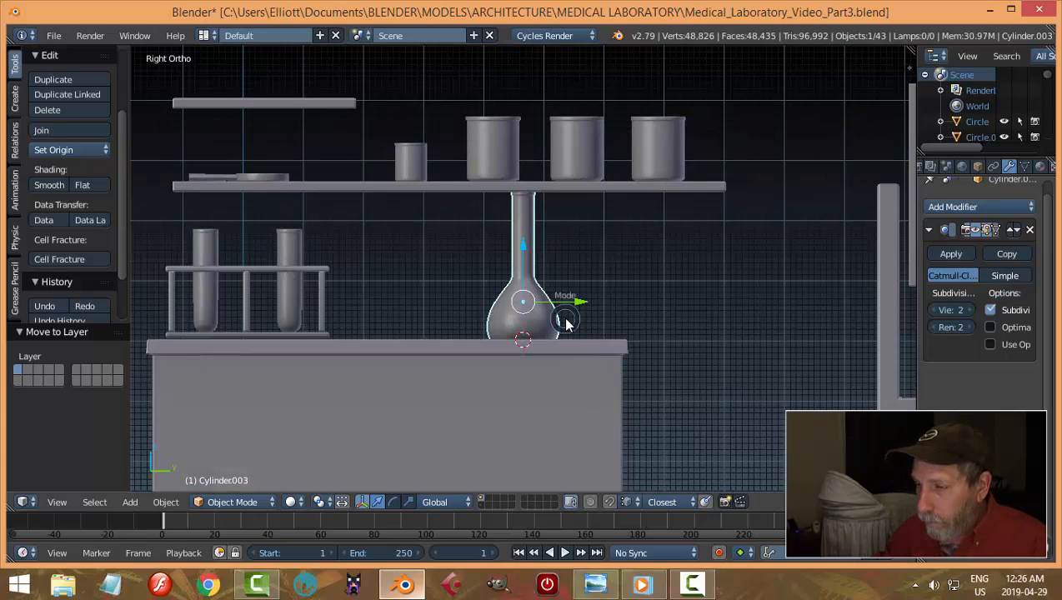
key(ctrl+Tab)
scroll(581, 296, up, 3)
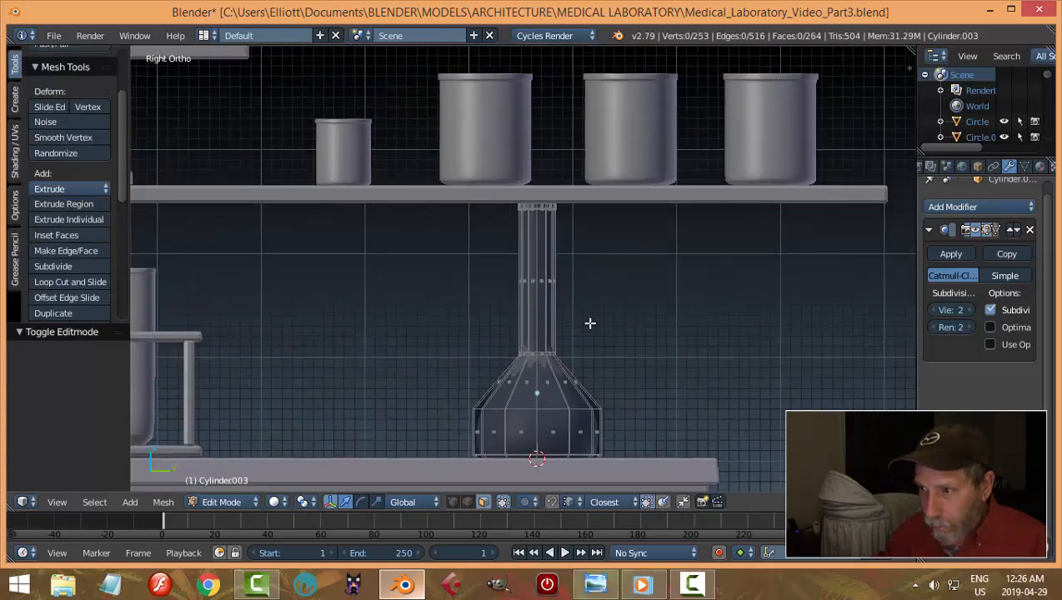
key(ctrl+Tab)
click(578, 291)
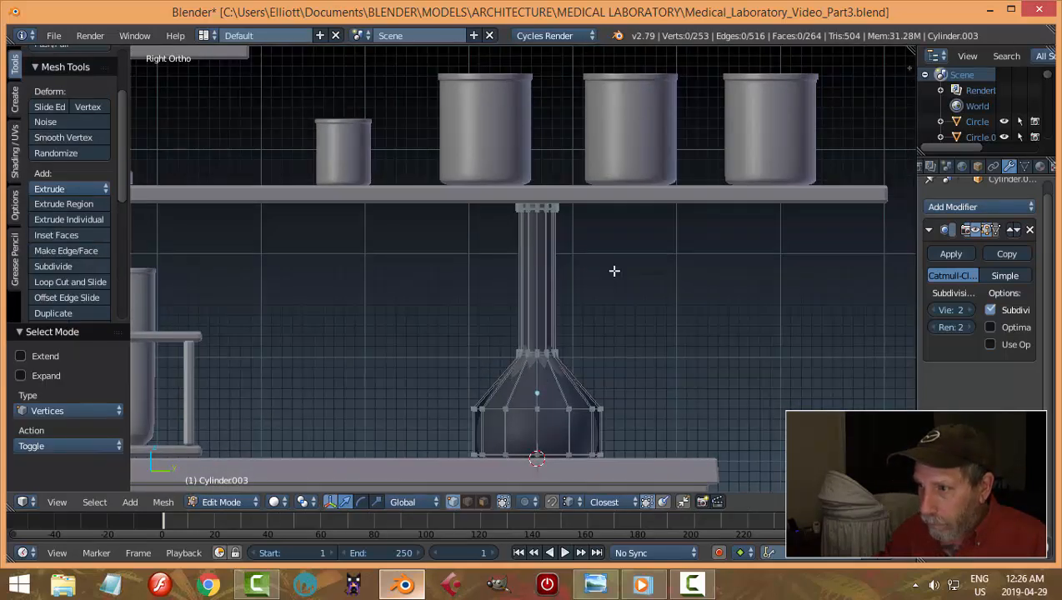
key(z)
click(709, 272)
key(b)
drag(485, 178, 607, 245)
key(g)
key(z)
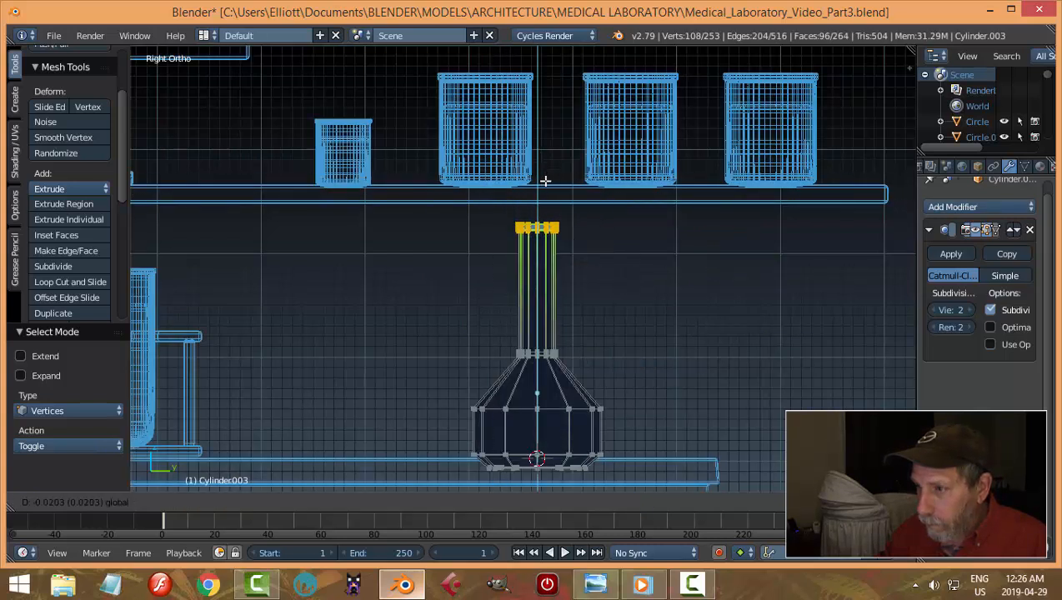
click(545, 180)
key(a)
key(z)
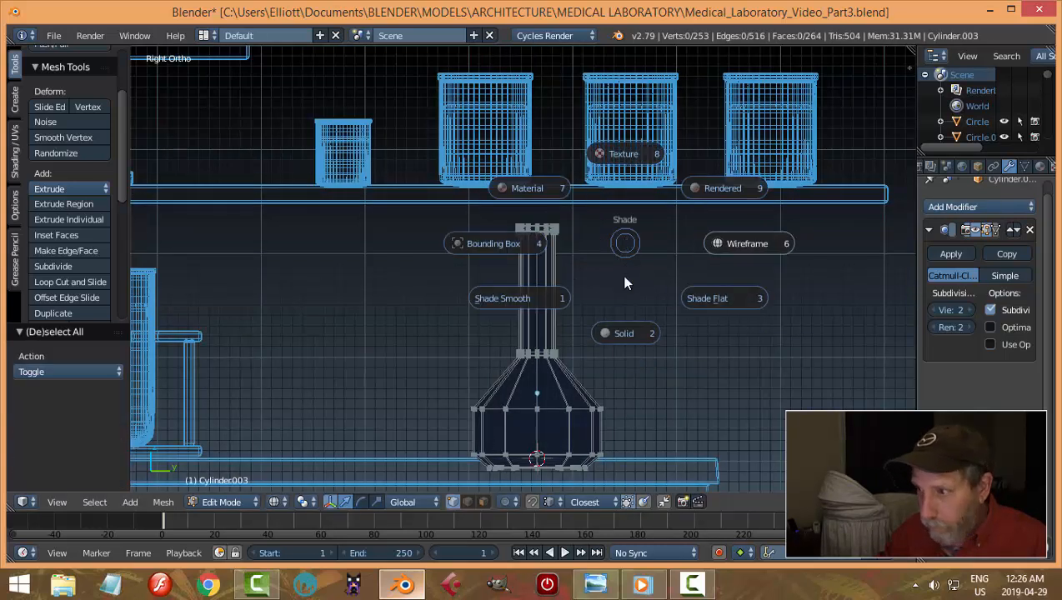
click(628, 355)
Return to Object Mode and raise the flask by 0.009 along Z so it rests on the cabinet top
mouse_move(600, 315)
middle_down()
mouse_move(654, 356)
mouse_move(856, 351)
mouse_move(705, 340)
mouse_move(666, 346)
mouse_move(675, 348)
middle_up()
key(Tab)
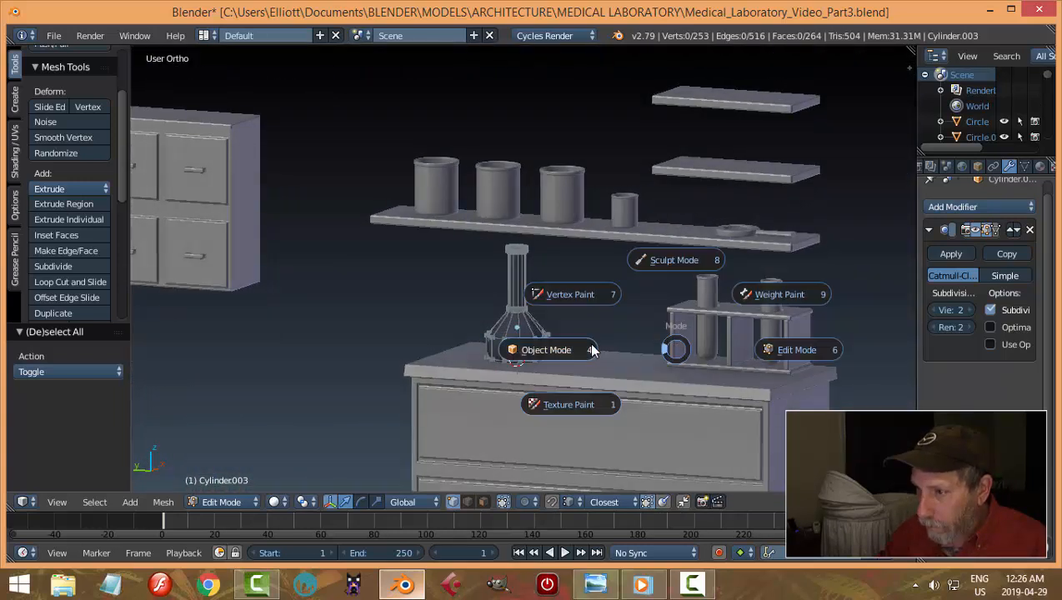
click(591, 350)
drag(515, 273, 515, 264)
middle_drag(575, 296, 601, 328)
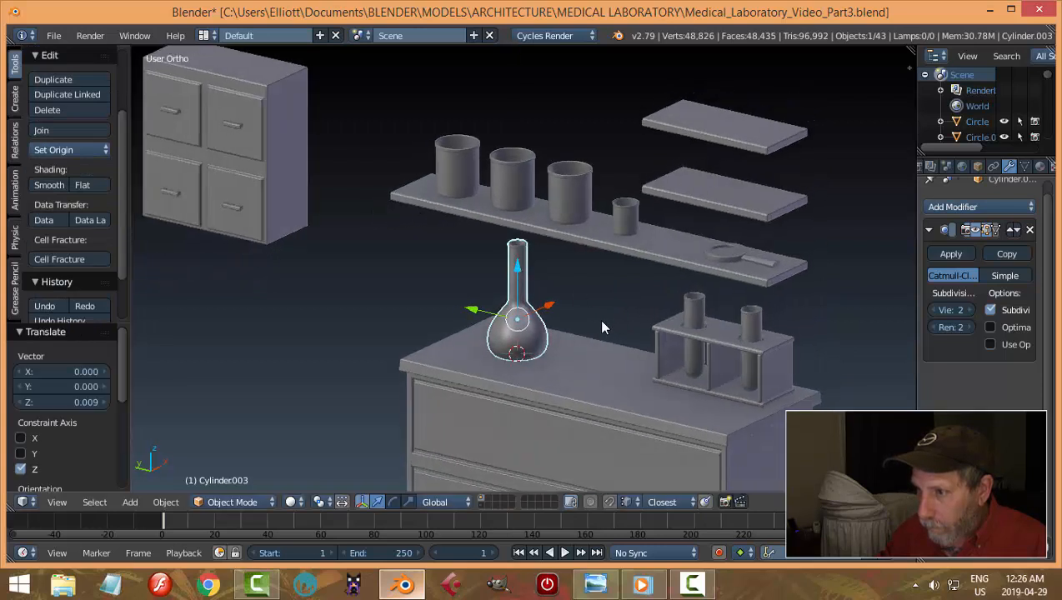
Switch to Windows Photo Viewer and examine the flasks on the cabinet in the isometric laboratory reference image
click(595, 584)
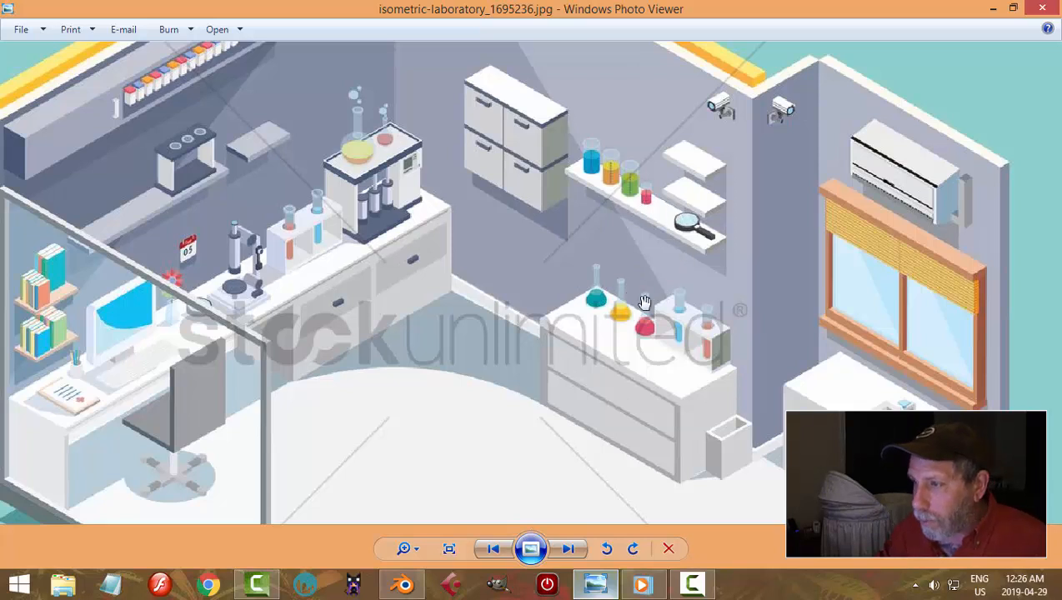
Return to Blender, scale the flask to about 0.67 to match the reference image, and lower it 0.029 along Z onto the cabinet top
click(403, 584)
middle_drag(607, 366, 636, 334)
click(595, 585)
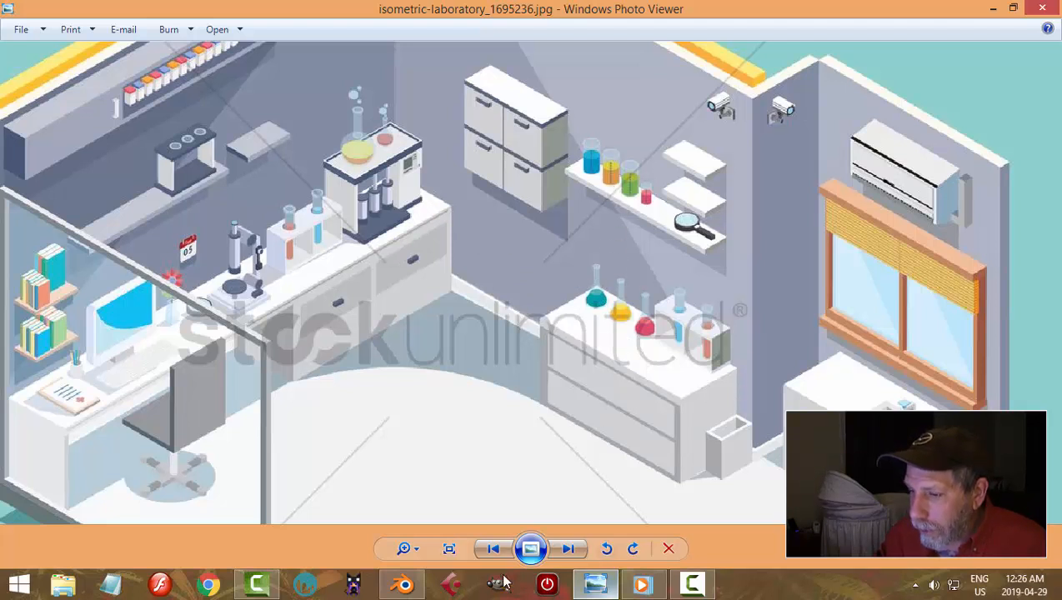
click(403, 583)
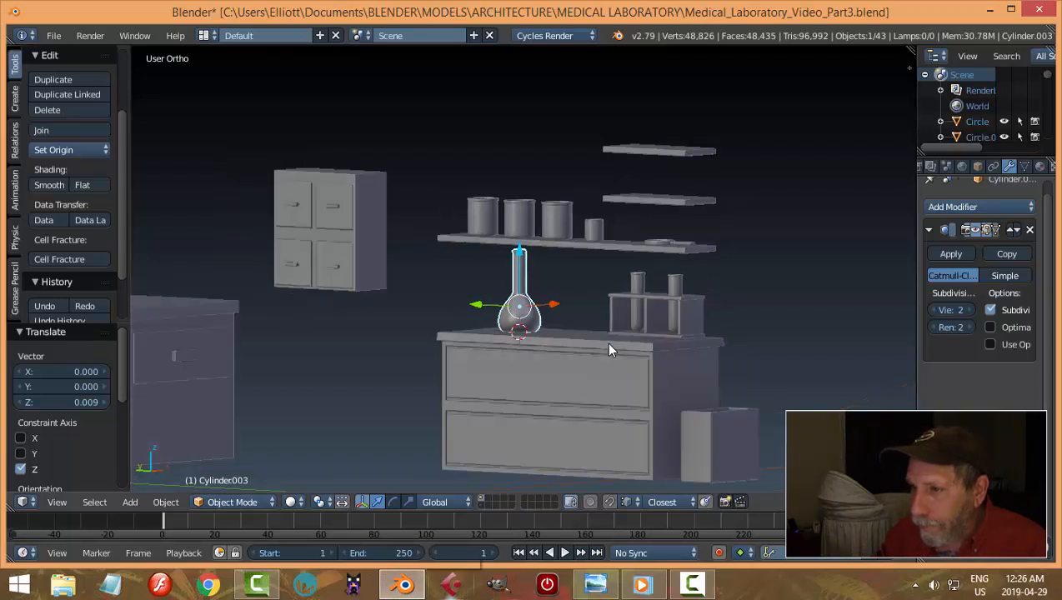
middle_drag(608, 350, 559, 322)
scroll(614, 332, up, 3)
key(s)
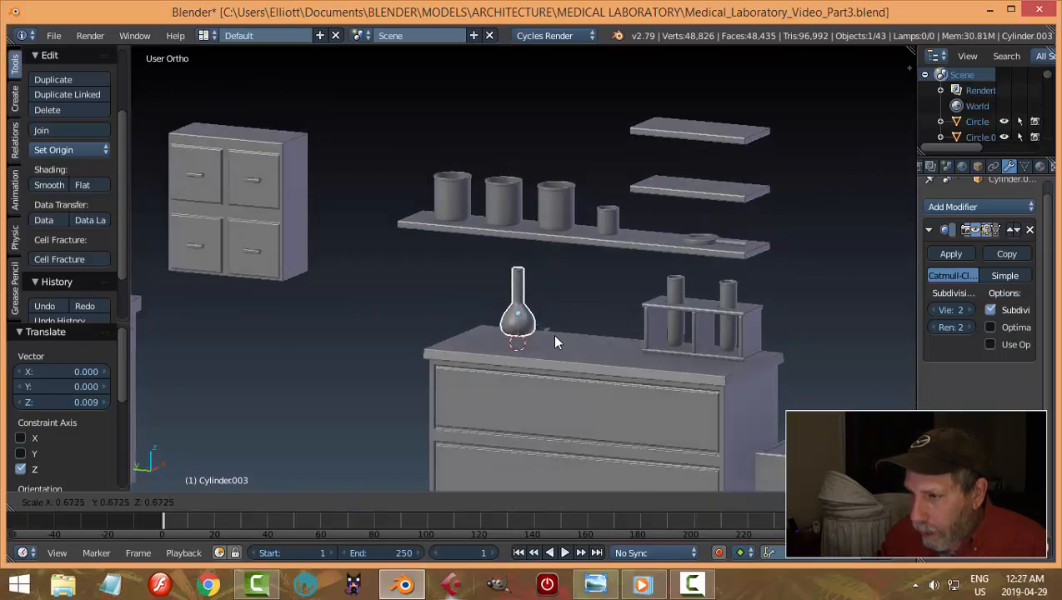
click(552, 333)
drag(521, 266, 522, 273)
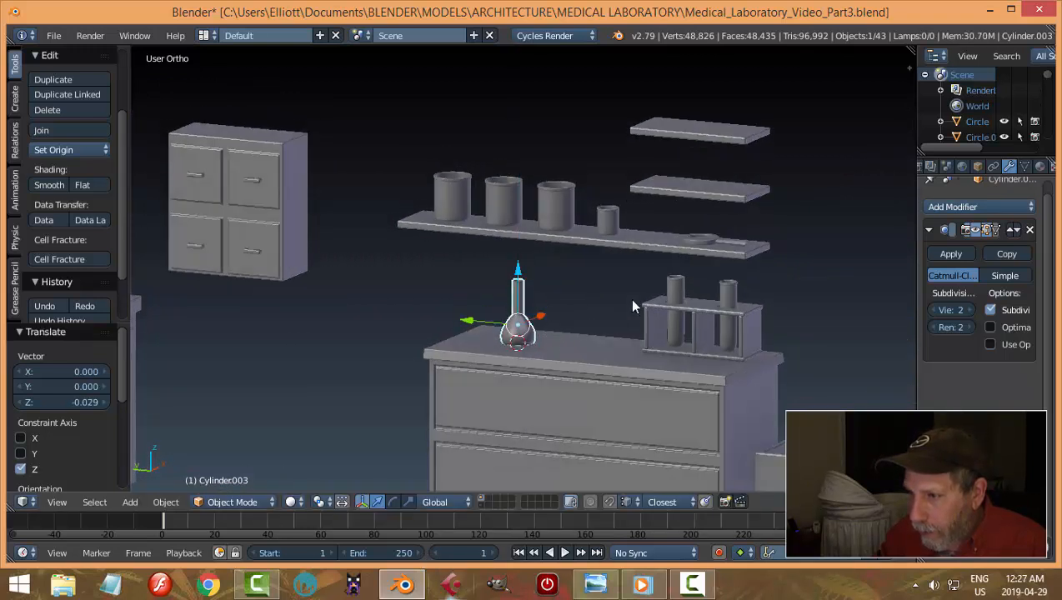
Reposition the flask on the cabinet top, moving it about 0.05 along Y and 0.021 along X
middle_drag(628, 297, 477, 324)
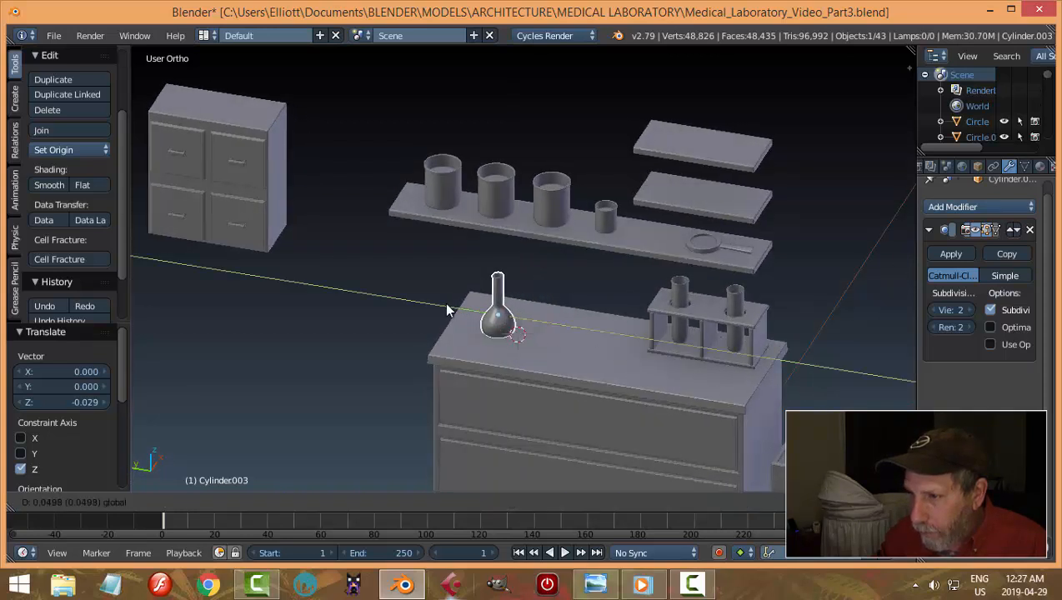
key(a)
middle_drag(619, 307, 534, 310)
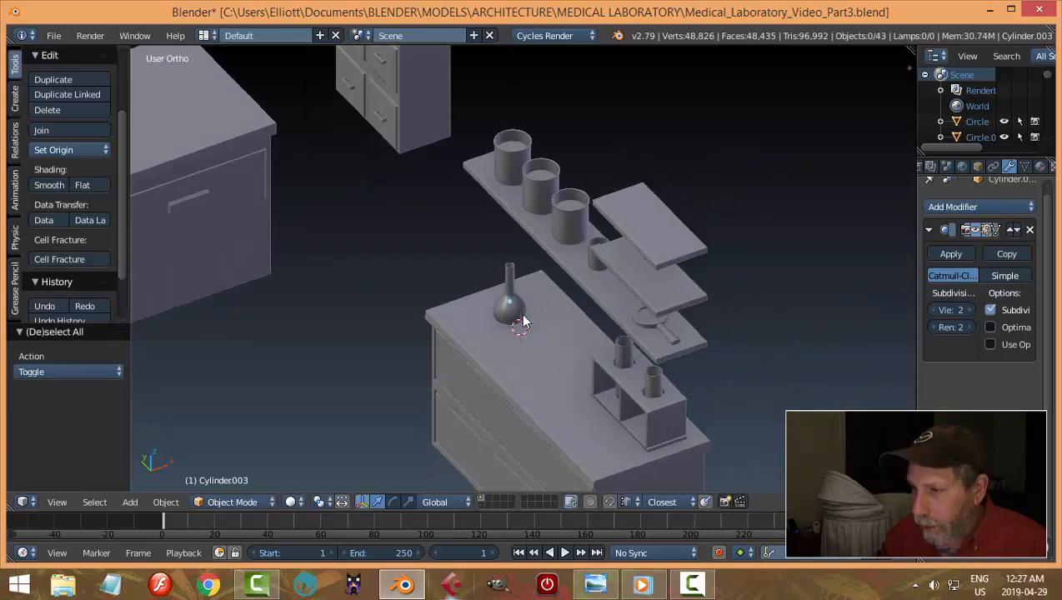
right_click(534, 310)
drag(559, 290, 564, 315)
Enter Edit Mode on the flask and add one edge loop around the lower part of its neck
middle_drag(564, 315, 627, 261)
scroll(584, 325, up, 3)
key(KP_1)
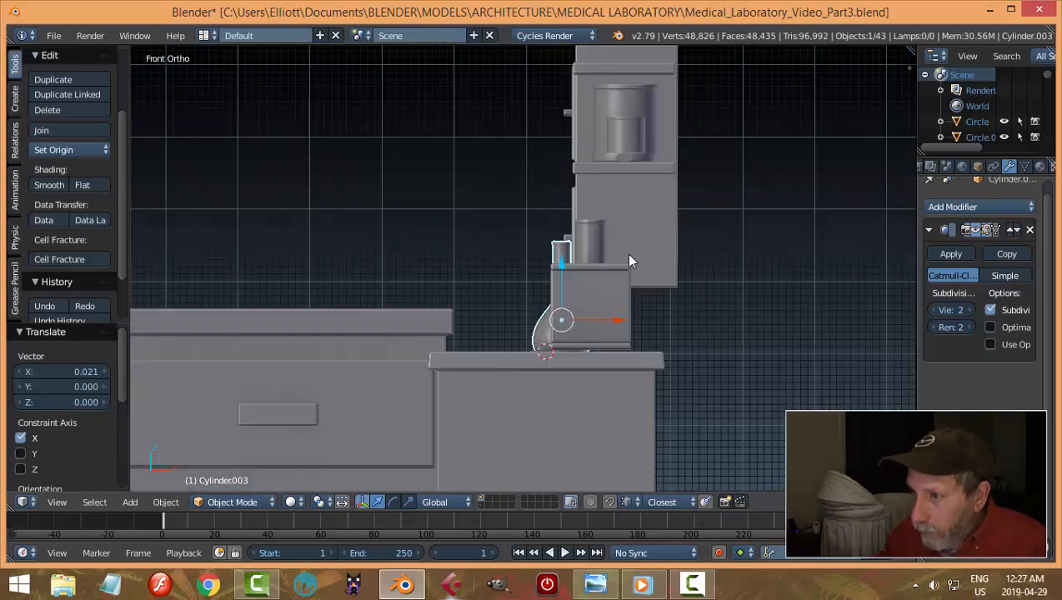
key(ctrl+KP_1)
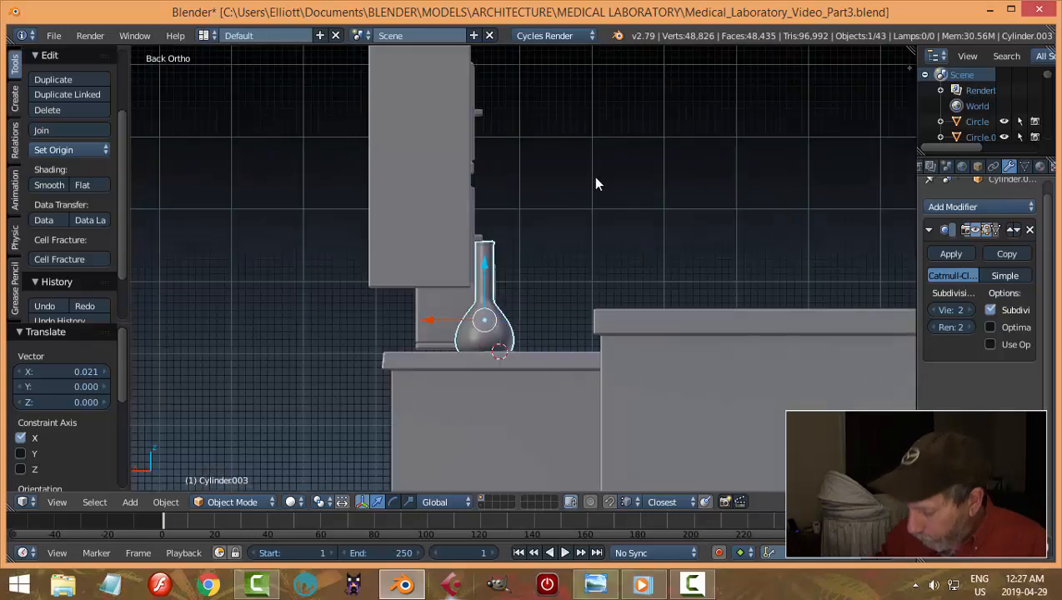
key(KP_3)
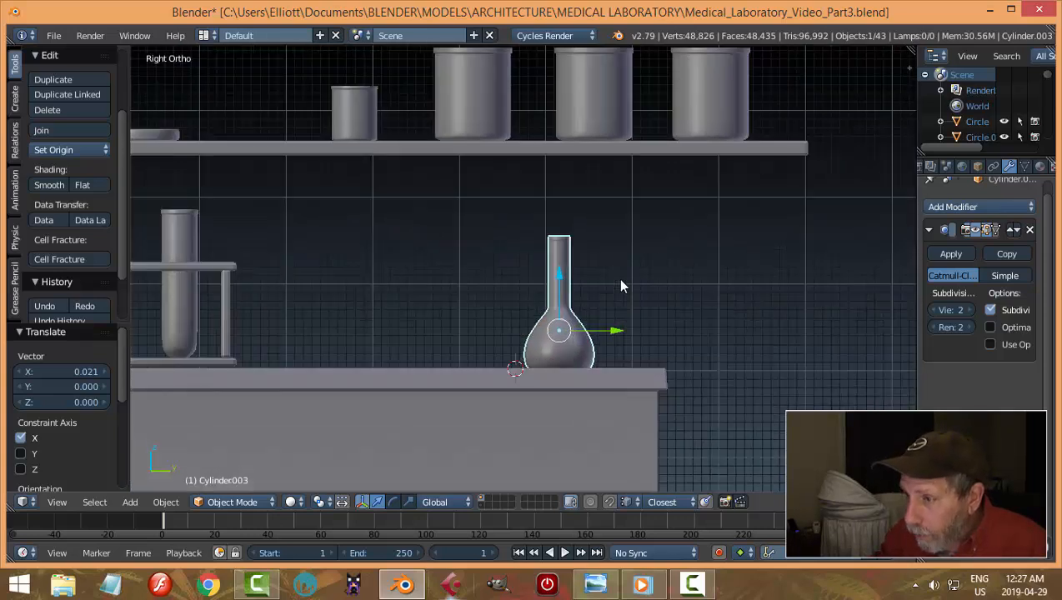
key(ctrl+KP_3)
key(Tab)
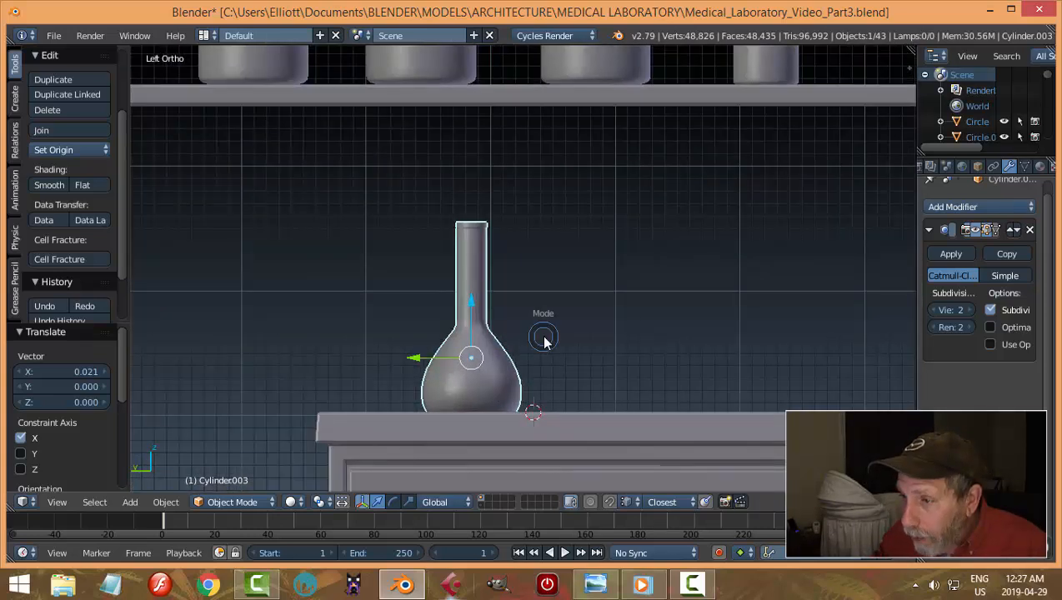
middle_drag(626, 339, 603, 390)
key(a)
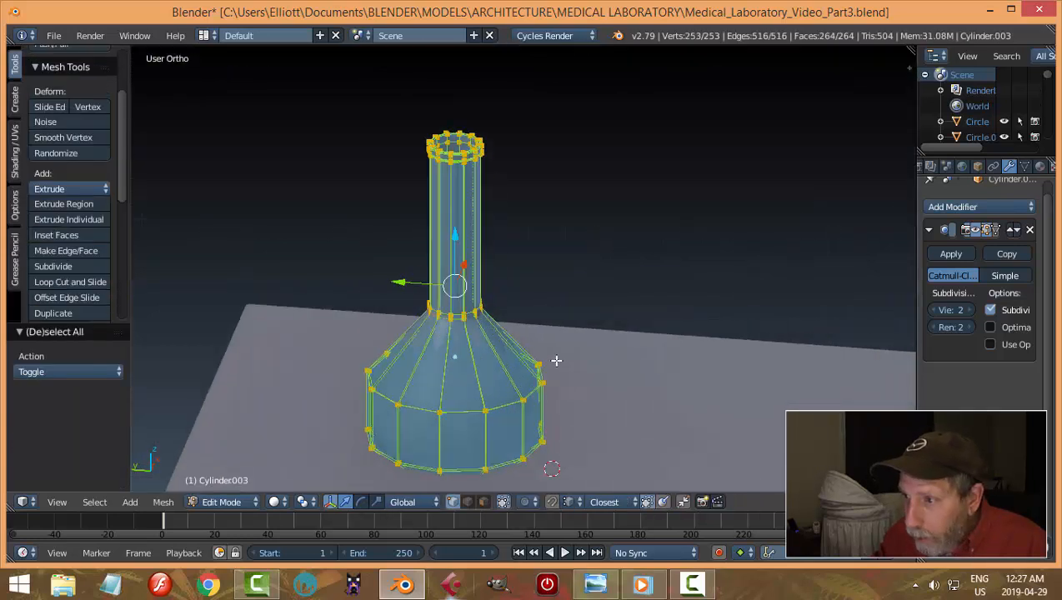
key(a)
middle_drag(552, 360, 550, 318)
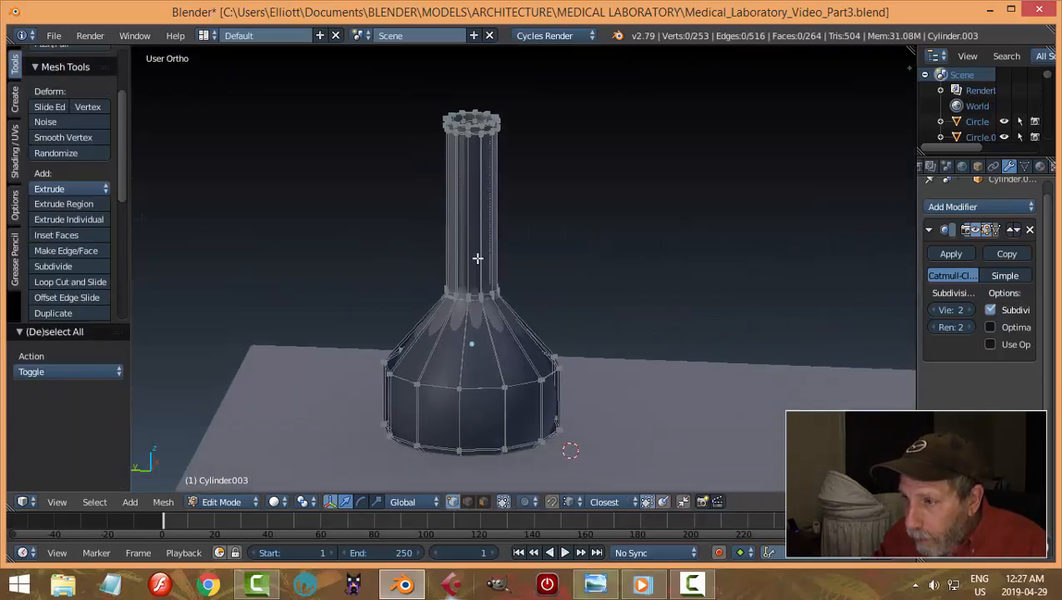
key(ctrl+r)
click(474, 237)
click(474, 279)
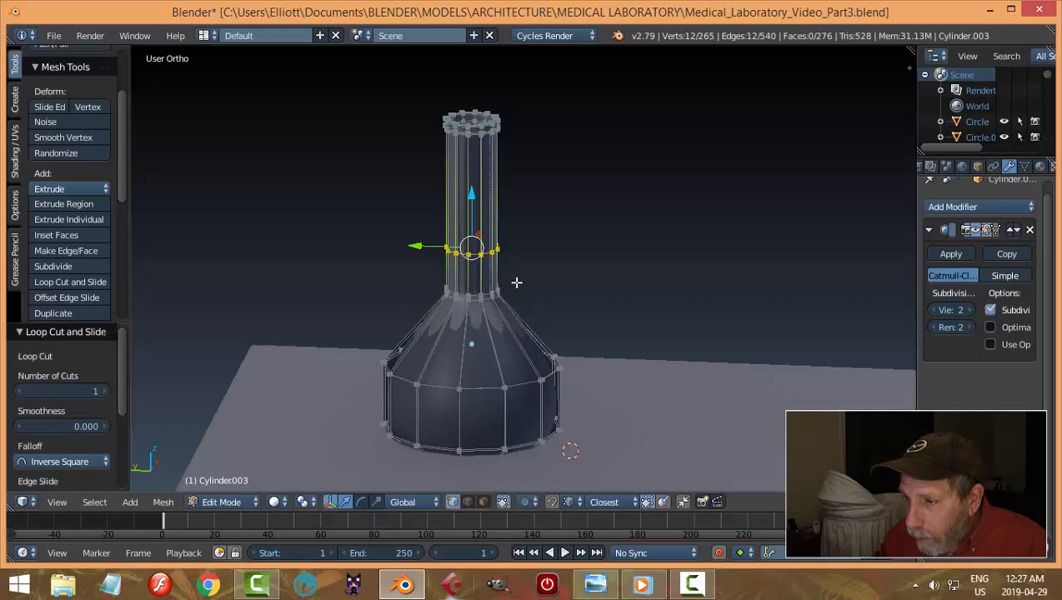
key(a)
middle_drag(517, 285, 516, 291)
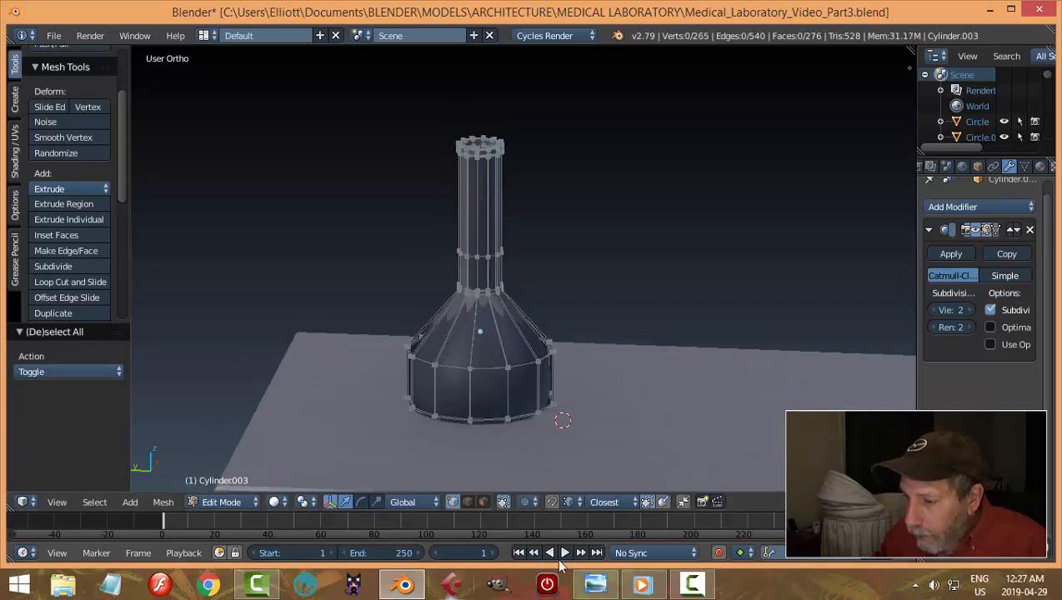
Switch to Windows Photo Viewer to examine the liquid levels in the reference flasks, and return to Blender to inspect the flask's neck and bulb
click(611, 587)
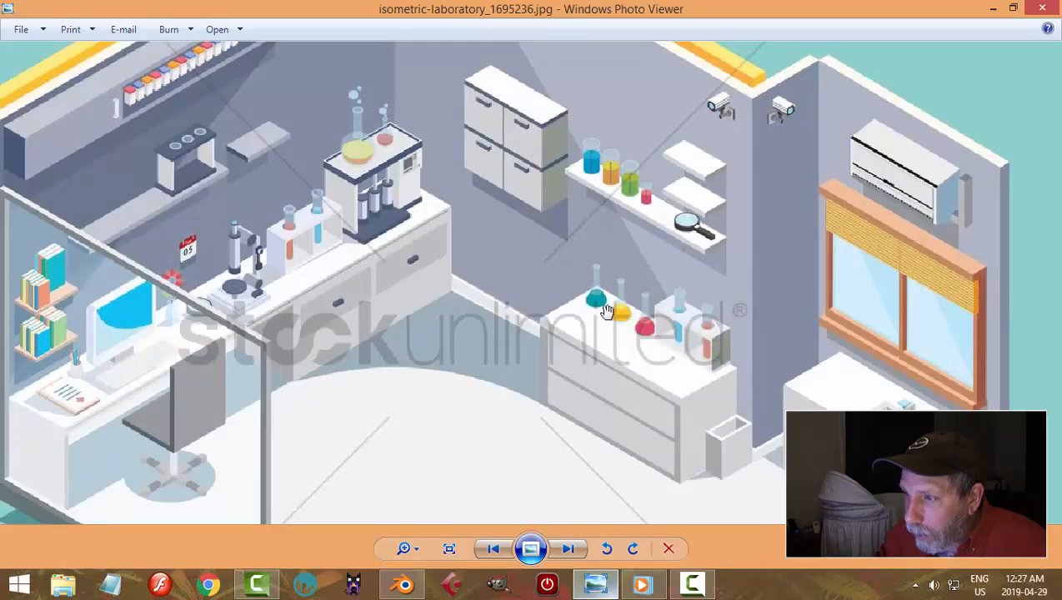
click(404, 585)
middle_drag(561, 422, 543, 433)
scroll(542, 434, up, 4)
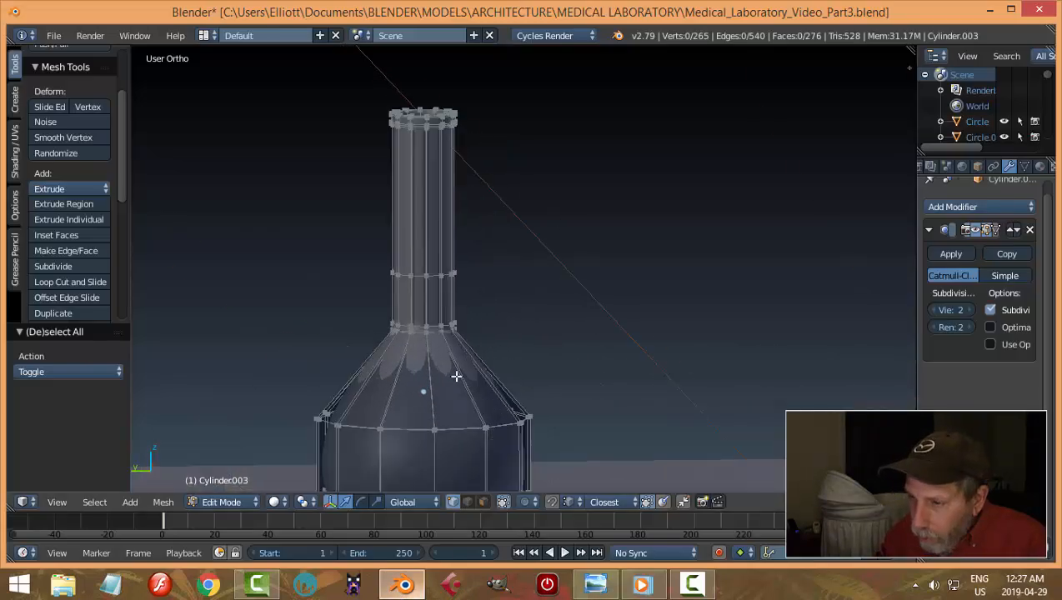
key(a)
mouse_move(503, 306)
middle_down()
mouse_move(495, 310)
mouse_move(505, 286)
mouse_move(518, 315)
middle_up()
key(a)
Duplicate the flask's bulb up to the base of the neck in place and separate it into its own object, using a wireframe left view
key(KP_1)
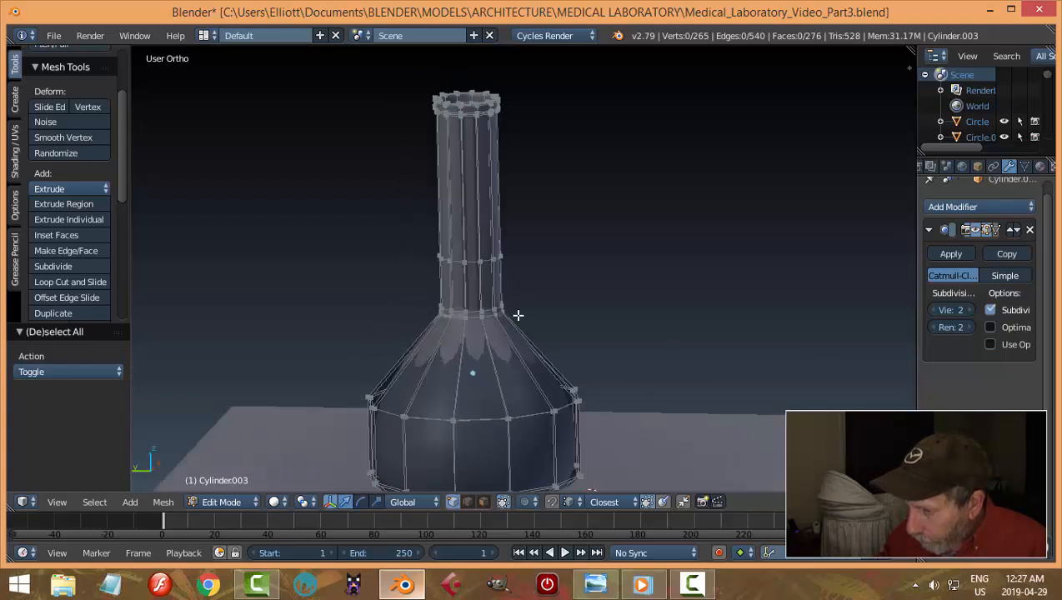
key(KP_3)
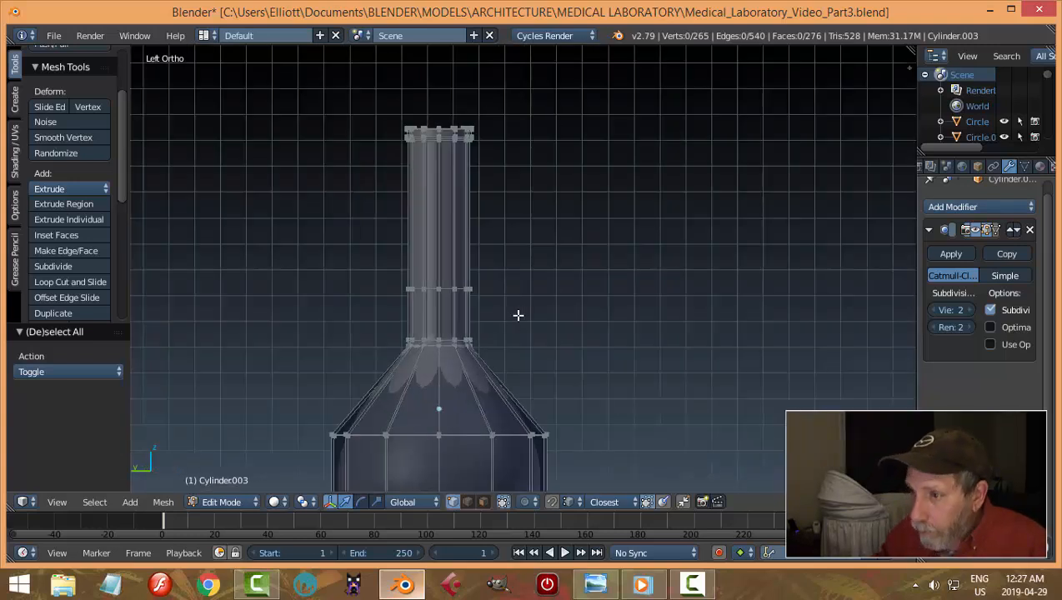
scroll(517, 292, up, 4)
key(z)
click(595, 259)
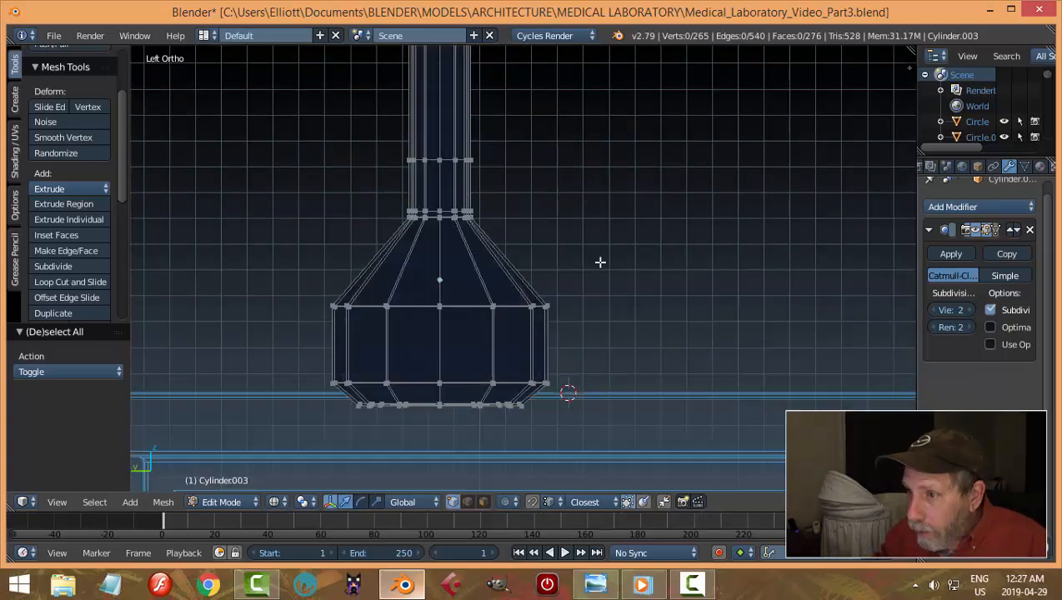
drag(587, 438, 283, 200)
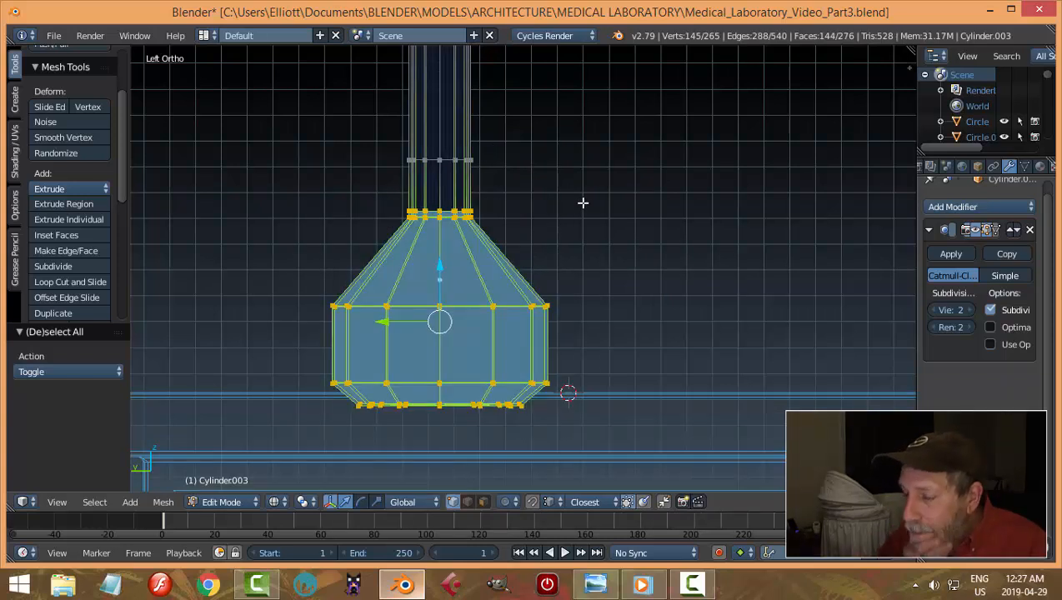
middle_drag(581, 217, 575, 236)
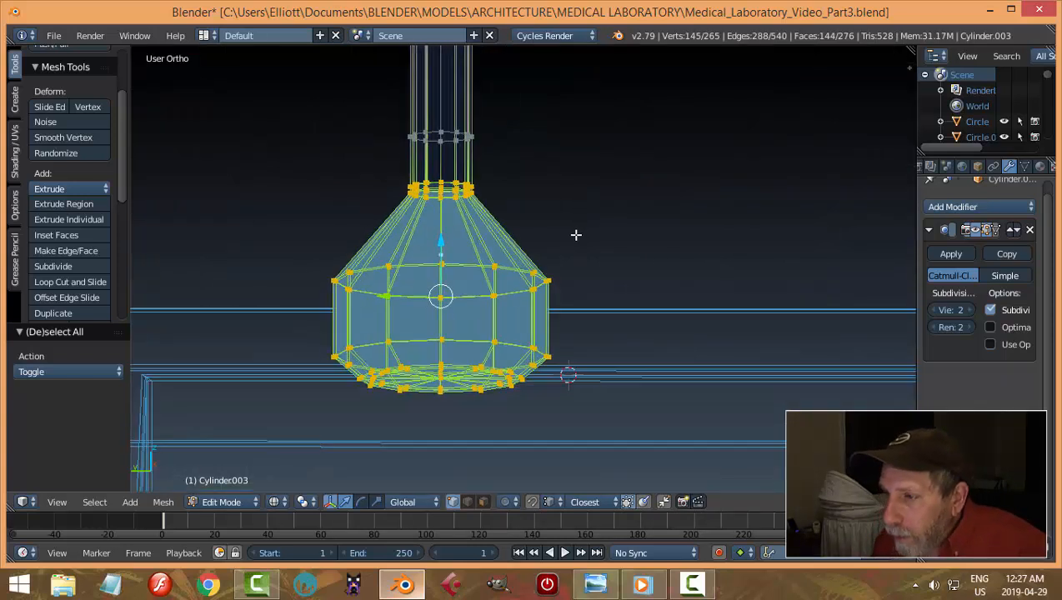
key(shift+d)
right_click(575, 235)
key(p)
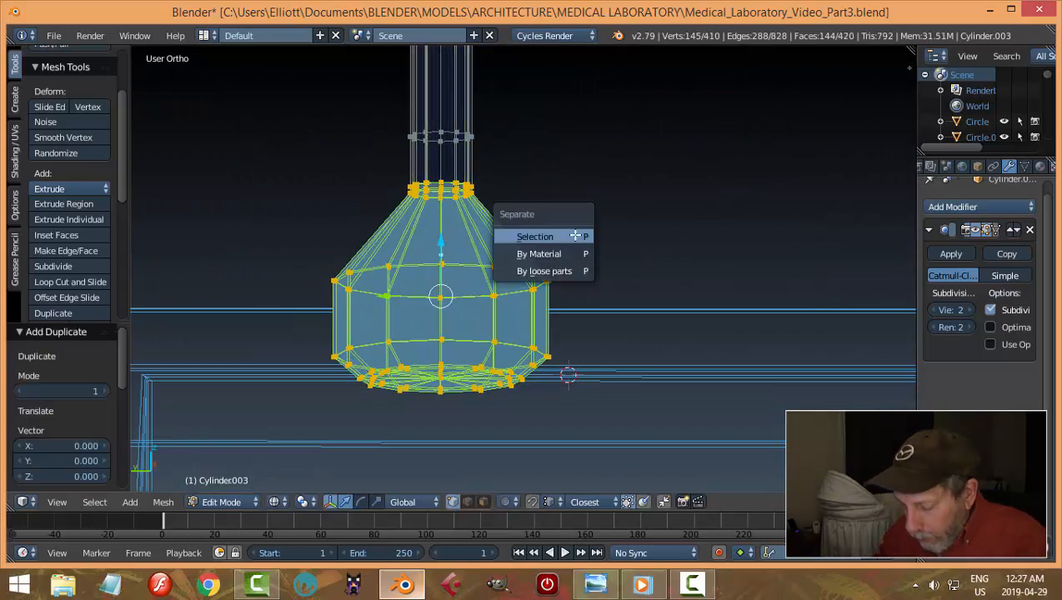
click(575, 235)
key(Tab)
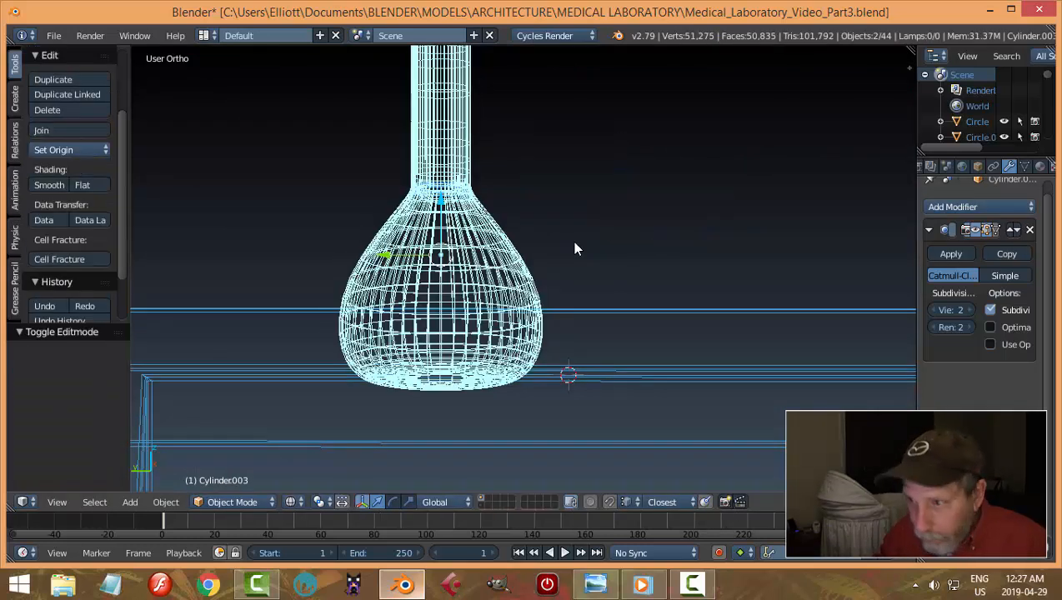
Return to solid shading and turn on wire display for the separated bulb object
key(z)
click(575, 333)
right_click(492, 273)
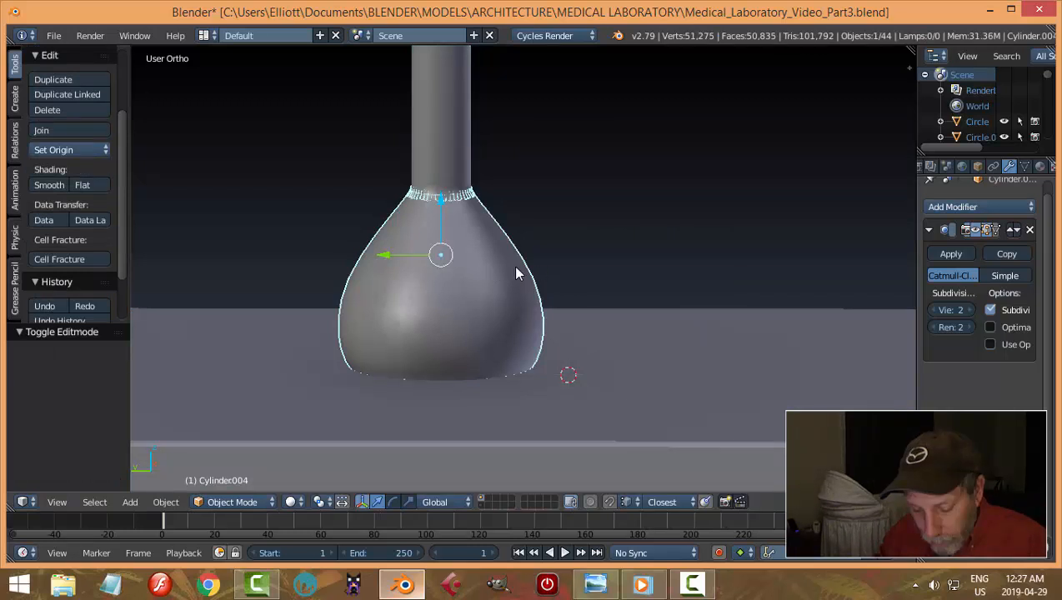
click(978, 166)
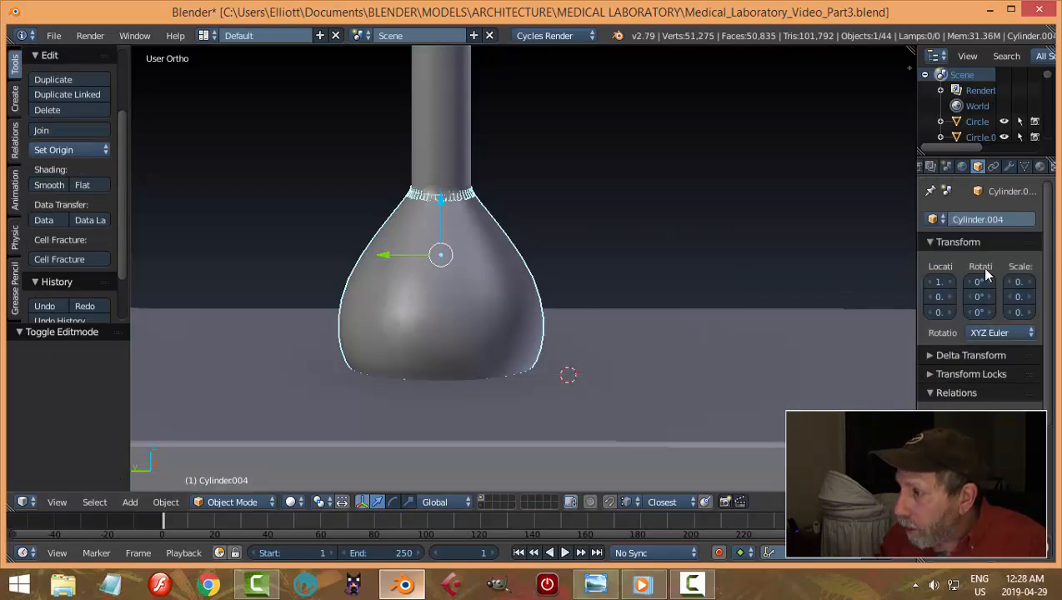
scroll(942, 425, down, 5)
click(931, 425)
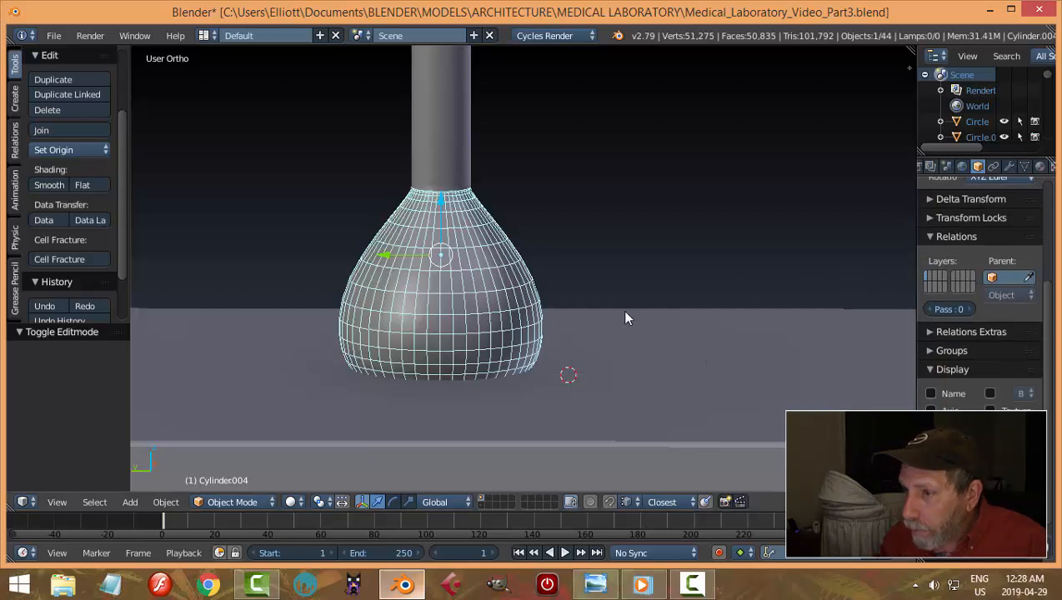
right_click(446, 152)
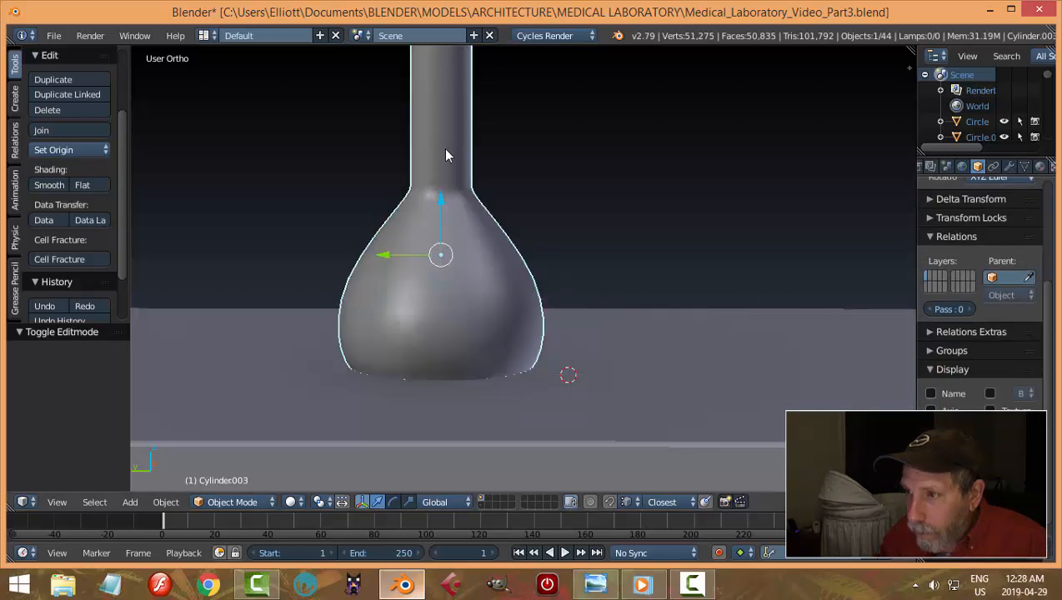
Scale the separated bulb down to fit inside the flask, first to about 0.96 and again by 0.984
right_click(492, 267)
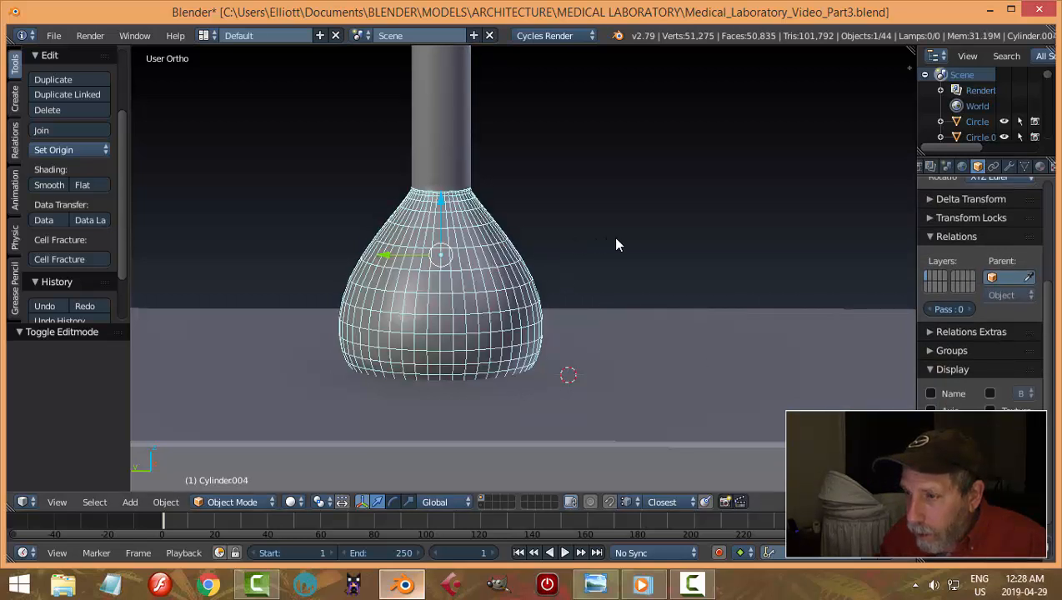
key(s)
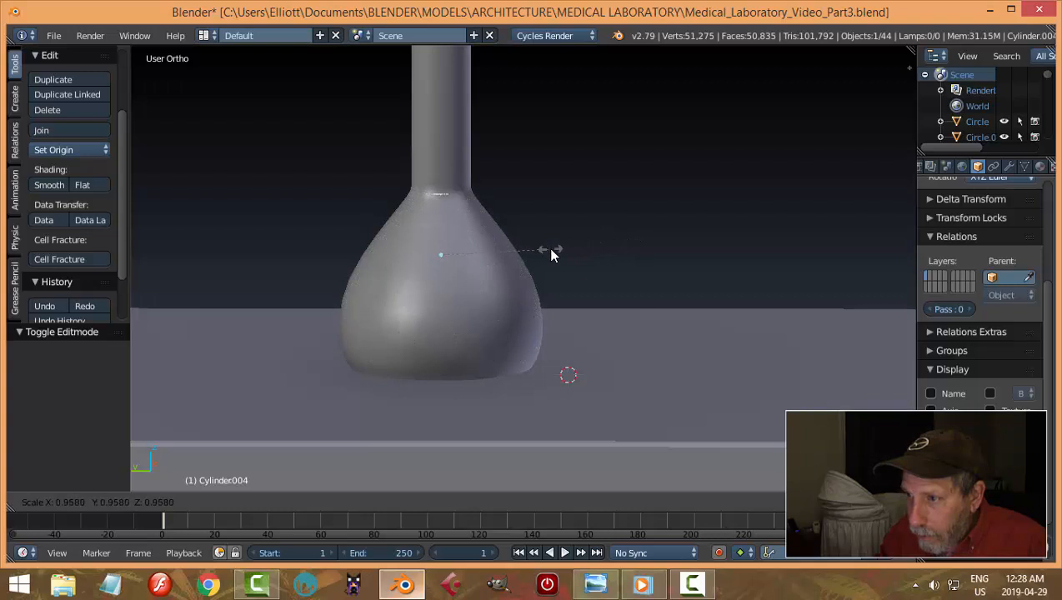
click(548, 250)
mouse_move(553, 247)
middle_down()
mouse_move(592, 245)
mouse_move(565, 247)
mouse_move(581, 227)
mouse_move(563, 241)
middle_up()
scroll(586, 250, down, 2)
key(a)
right_click(563, 241)
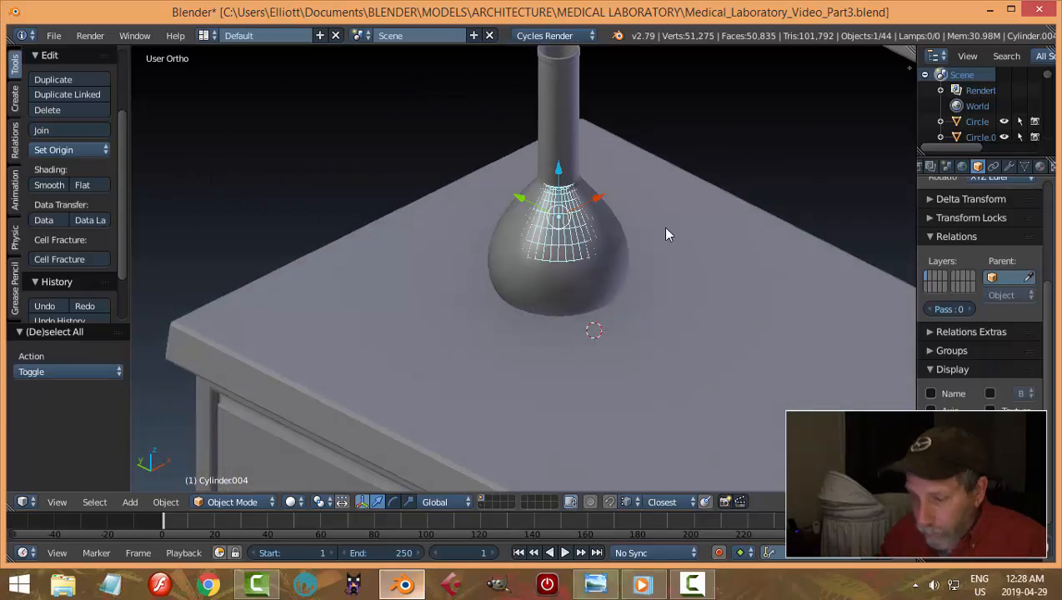
key(s)
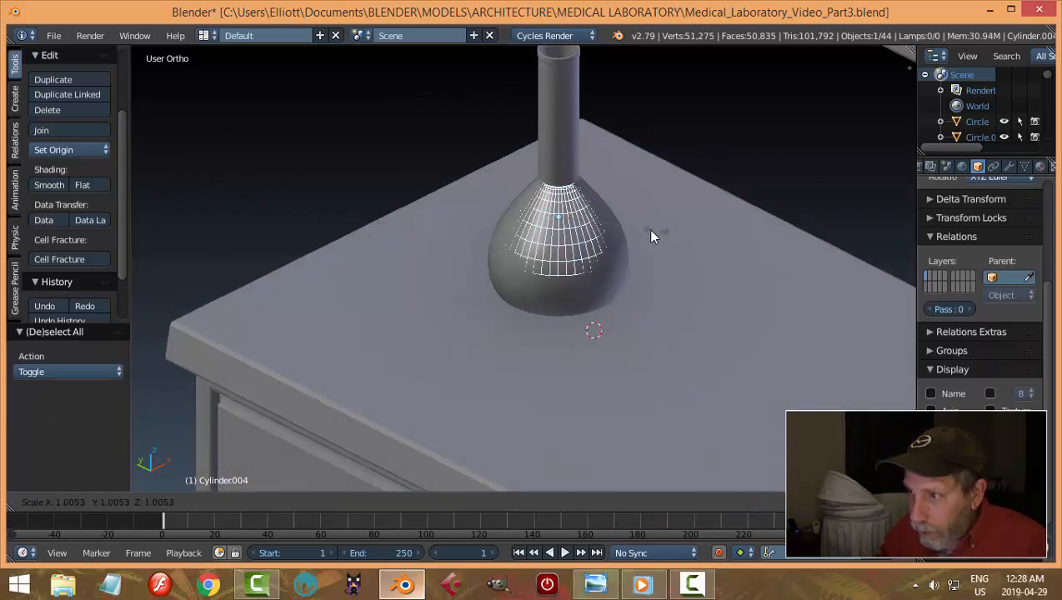
click(630, 228)
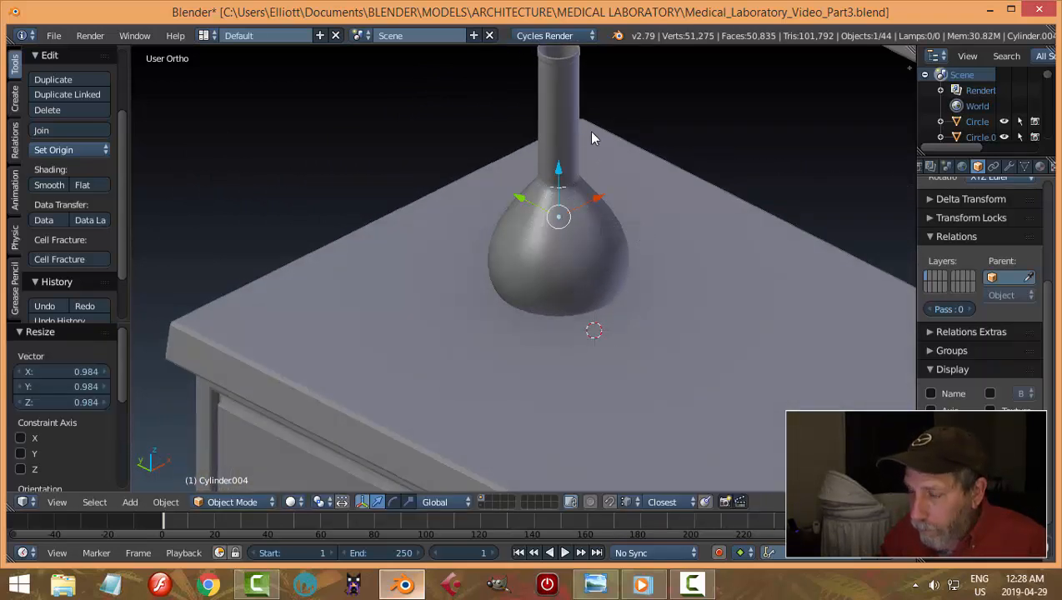
Switch wire display on for the outer flask and off for the inner bulb, and hide the outer flask
right_click(571, 138)
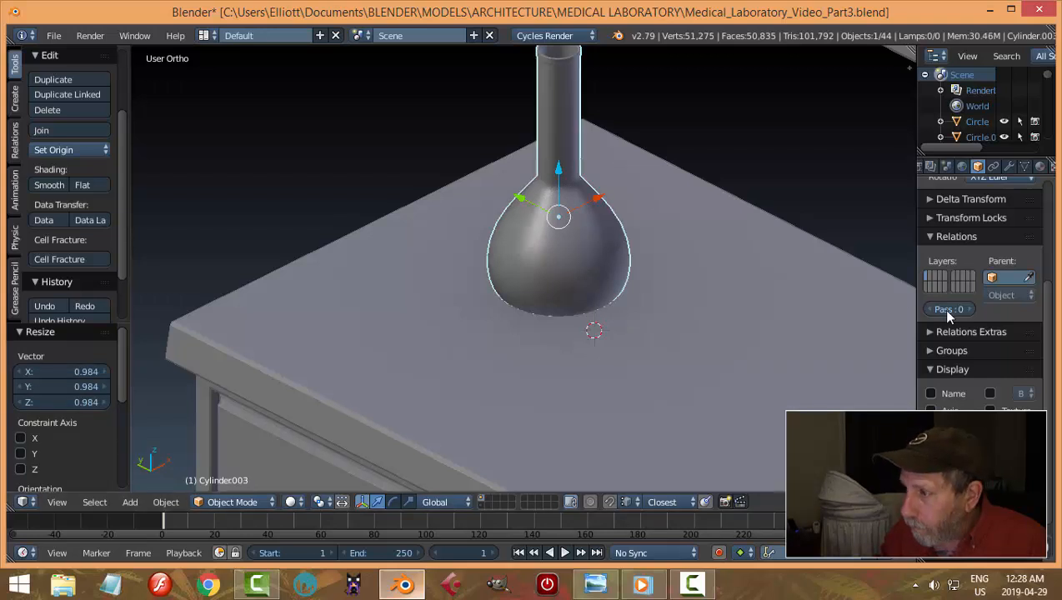
click(931, 425)
middle_drag(636, 283, 542, 283)
key(h)
right_click(542, 283)
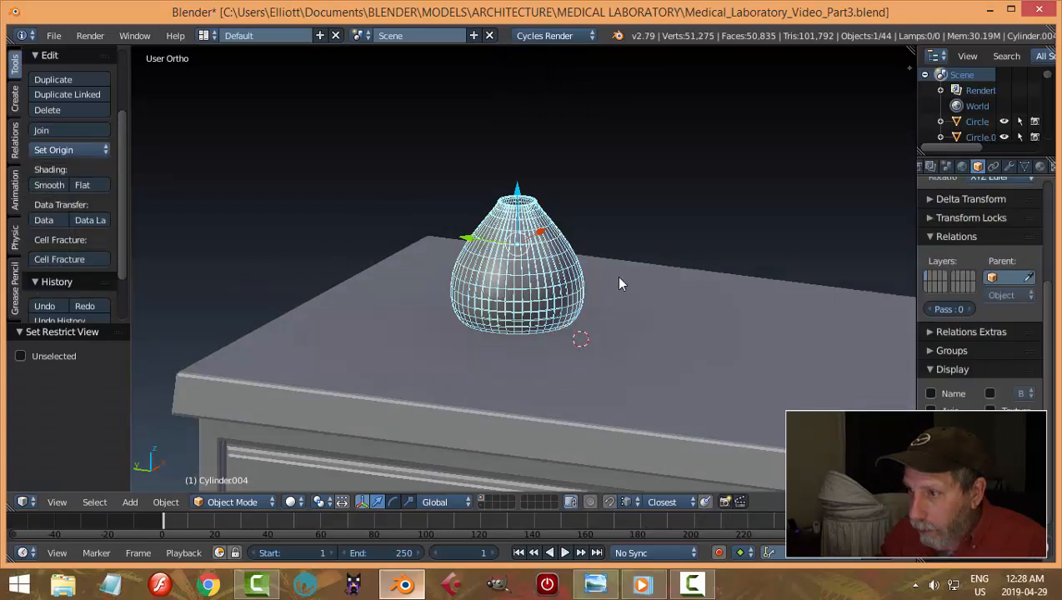
click(931, 425)
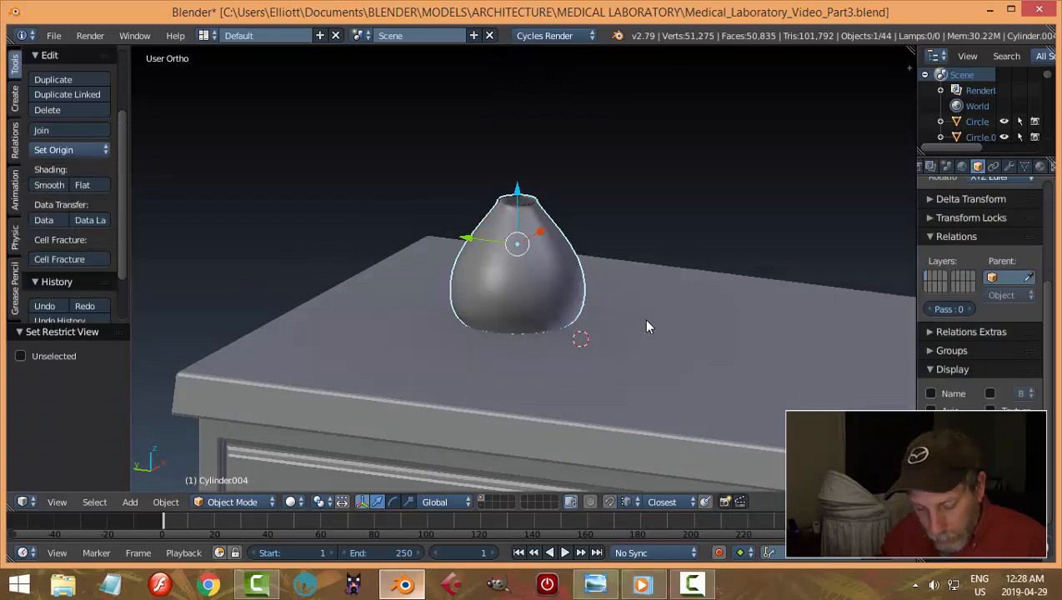
Unhide the outer flask to examine how the bulb sits inside it, and hide the flask again with the bulb selected
key(alt+h)
key(a)
scroll(647, 325, up, 3)
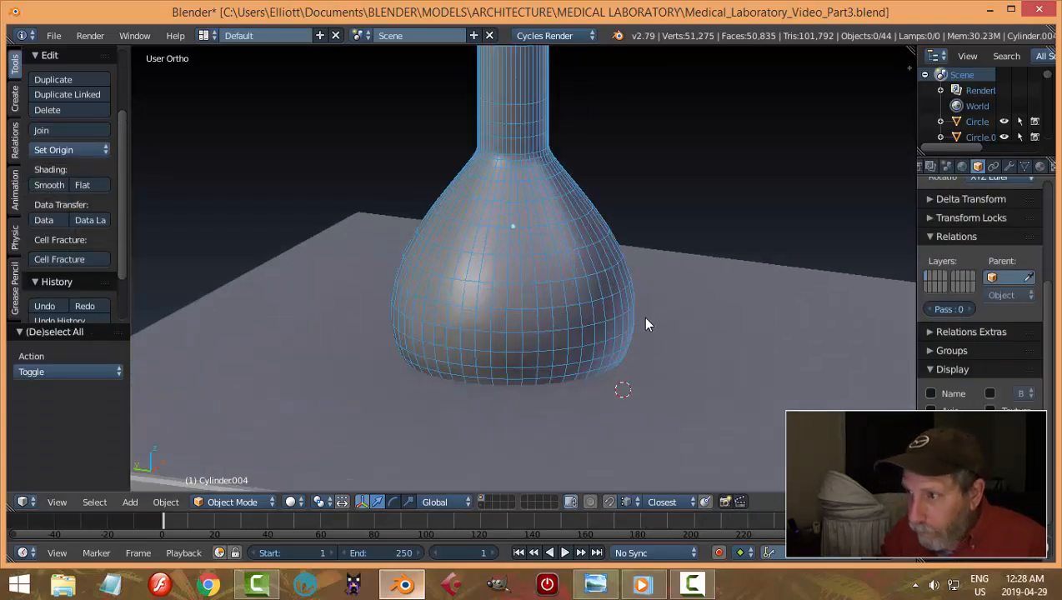
middle_drag(646, 323, 609, 166)
scroll(621, 262, down, 2)
right_click(520, 210)
key(h)
right_click(510, 293)
scroll(609, 166, up, 2)
scroll(1036, 206, up, 5)
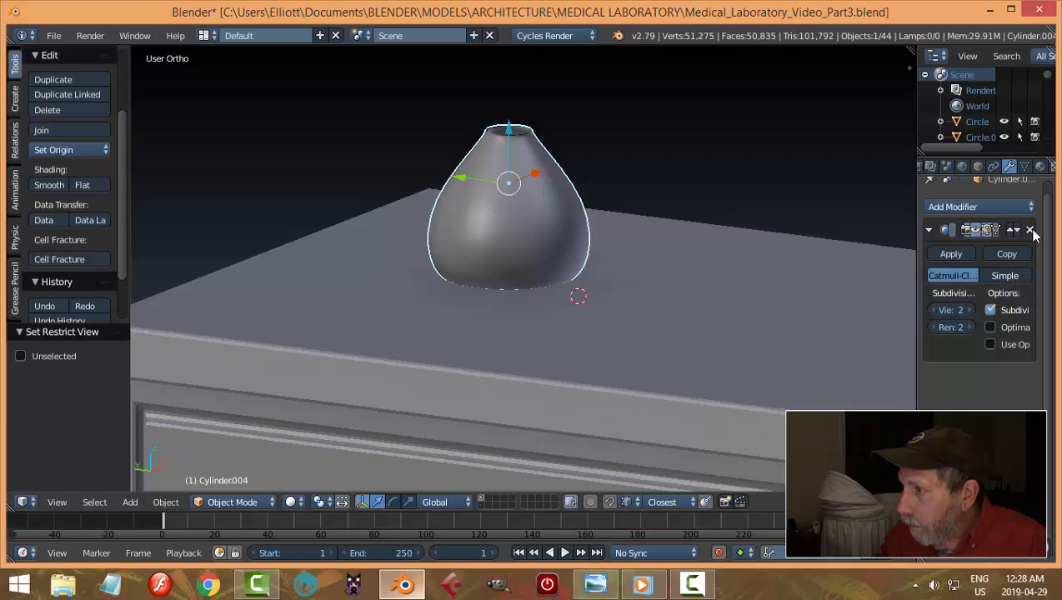
Keep the bulb's Subdivision Surface modifier with a view level of 1 and edit its mesh in face select mode
click(1029, 231)
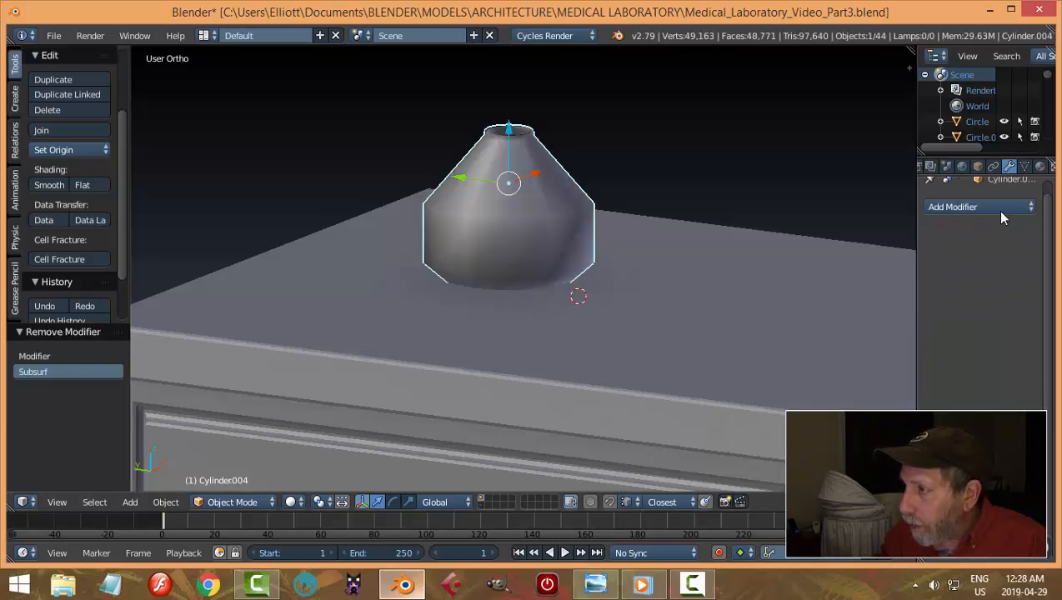
key(ctrl+z)
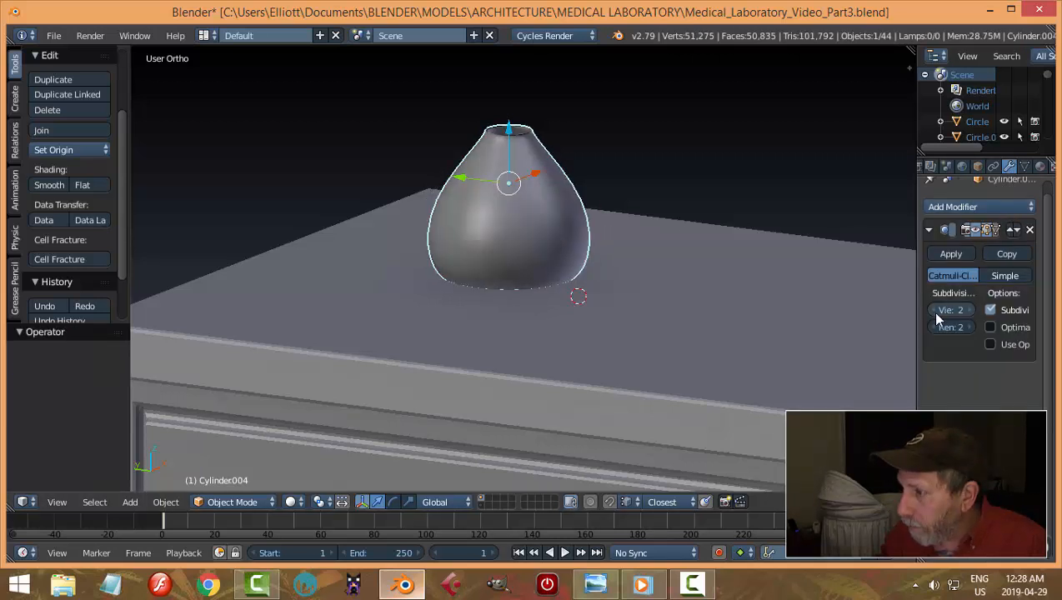
key(Tab)
click(696, 223)
scroll(562, 164, up, 4)
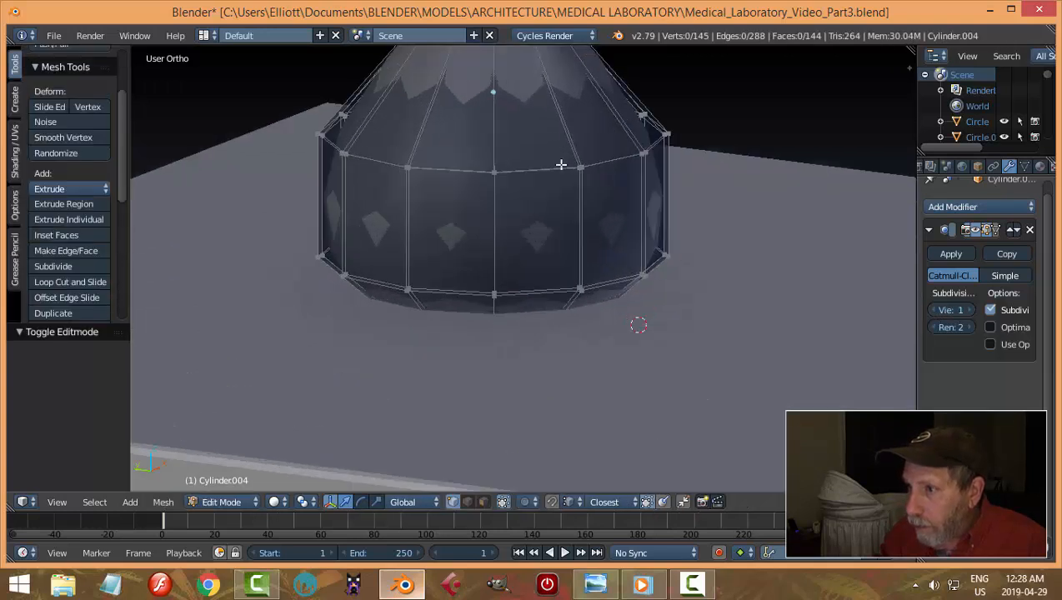
shift+middle_drag(562, 163, 569, 296)
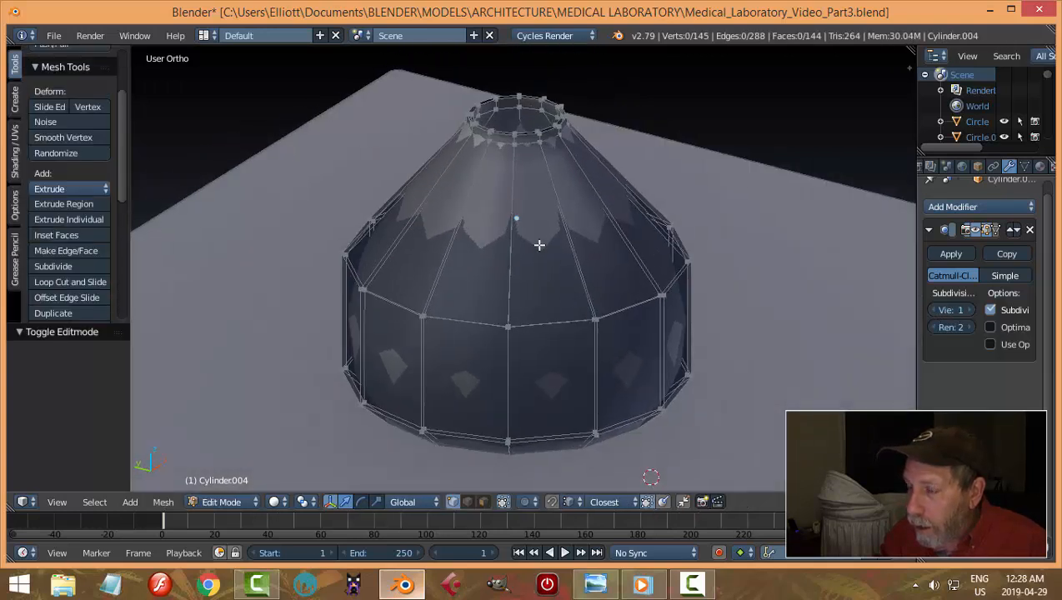
key(ctrl+Tab)
click(498, 275)
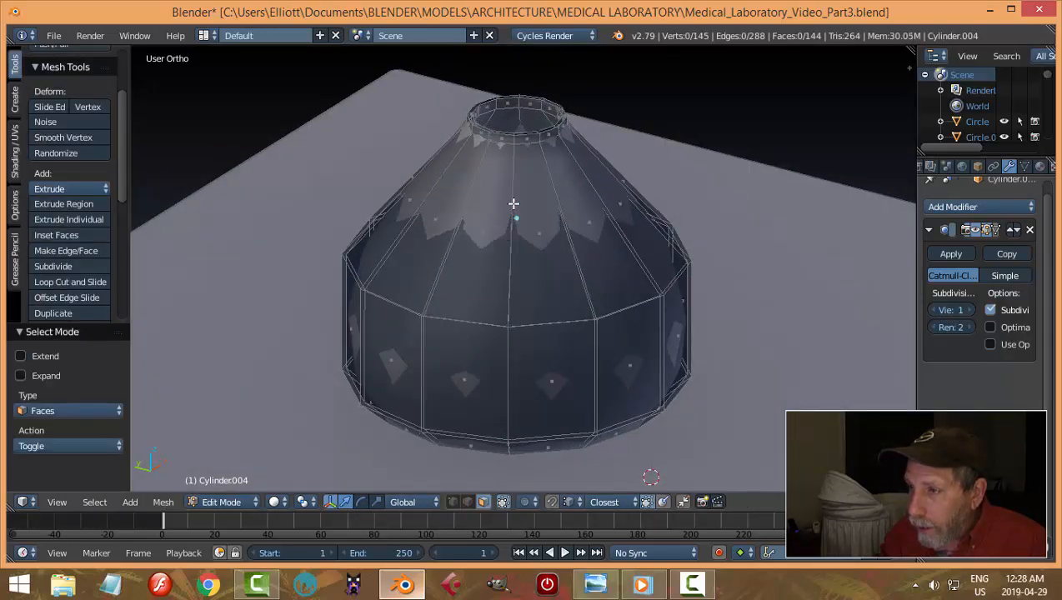
Select the four face loops of the bulb's outer wall, from the neck rim down to the lower bevel, and delete their faces
scroll(528, 160, up, 2)
shift+middle_drag(533, 165, 539, 309)
scroll(538, 308, up, 3)
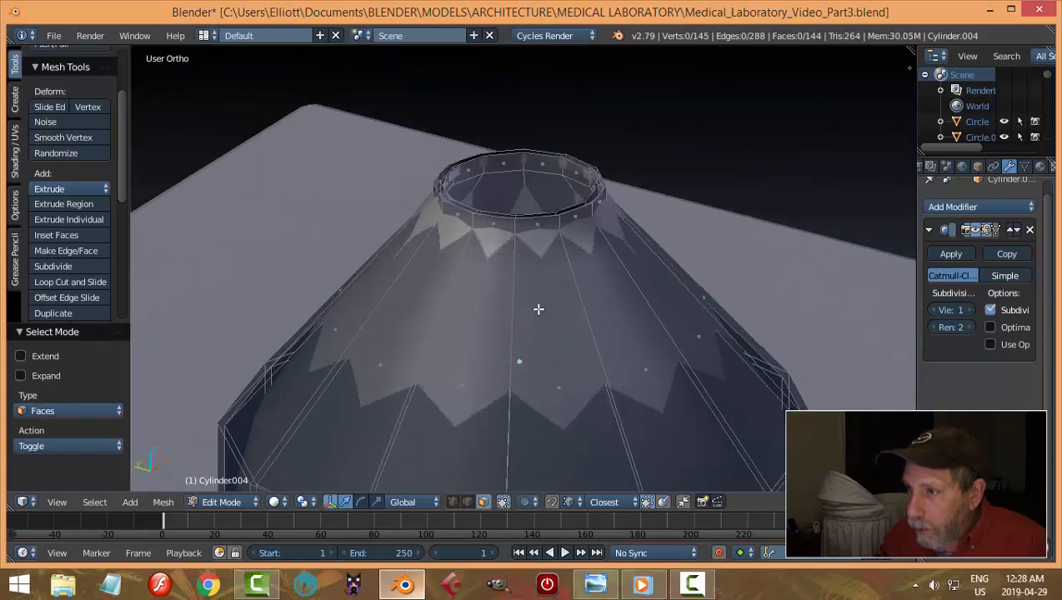
alt+right_click(515, 207)
alt+shift+right_click(509, 254)
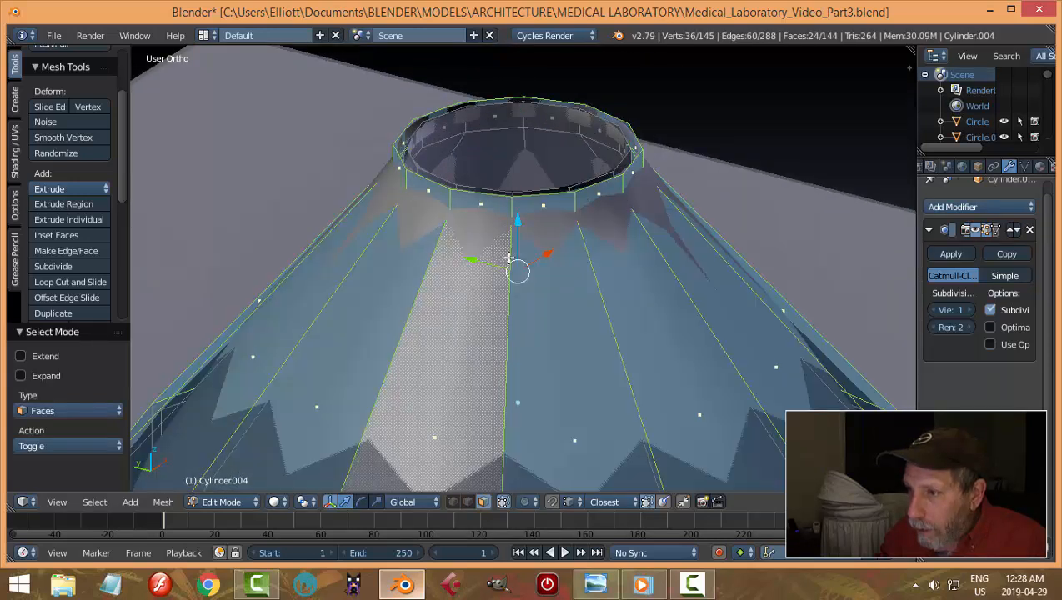
scroll(550, 276, down, 5)
middle_drag(568, 346, 566, 301)
shift+middle_drag(589, 386, 586, 154)
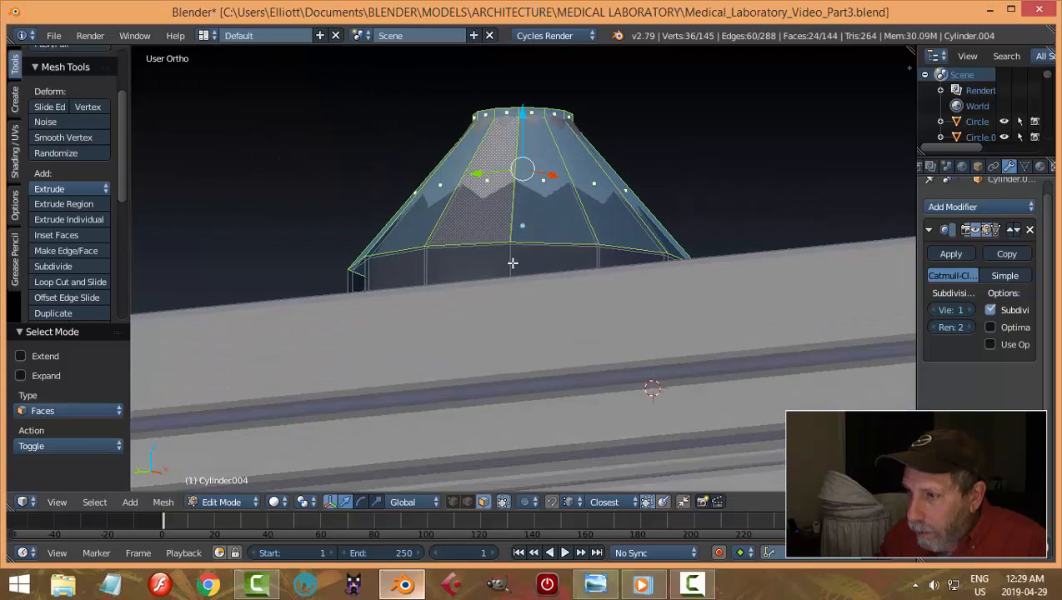
alt+shift+right_click(511, 261)
middle_drag(566, 214, 550, 360)
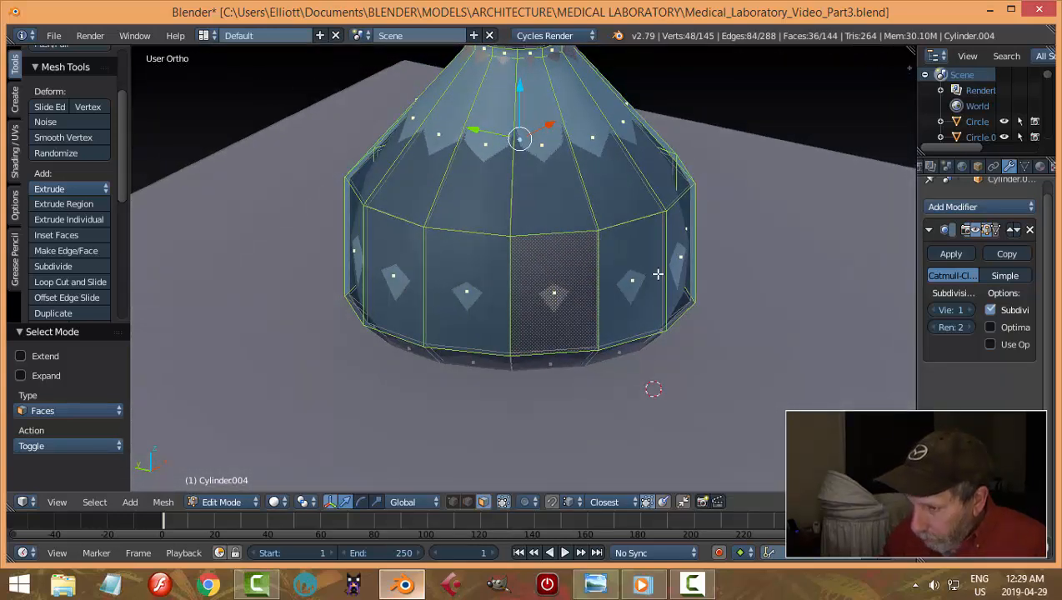
alt+shift+right_click(516, 366)
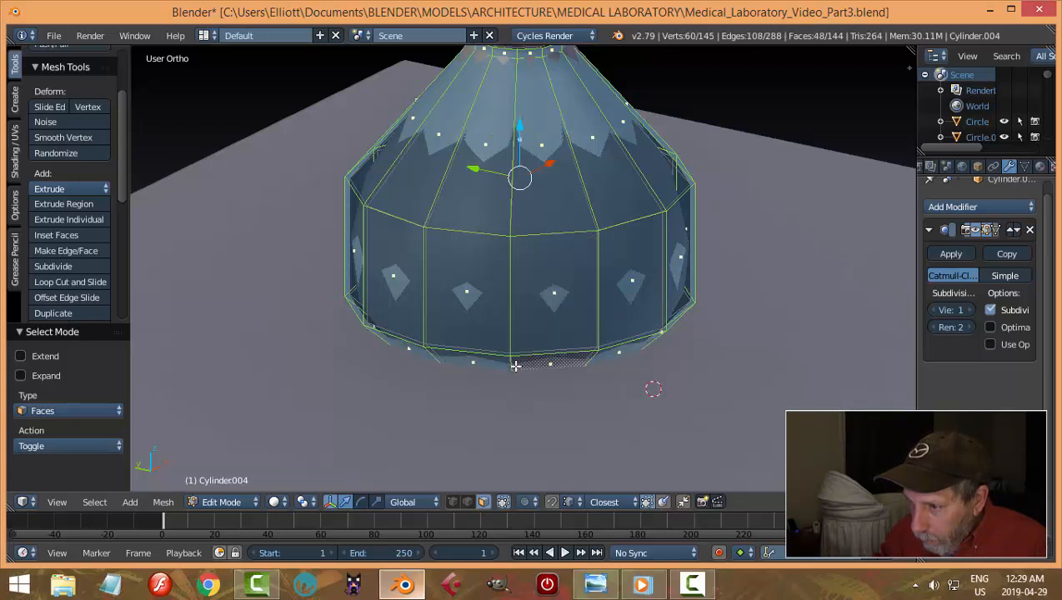
key(x)
click(575, 367)
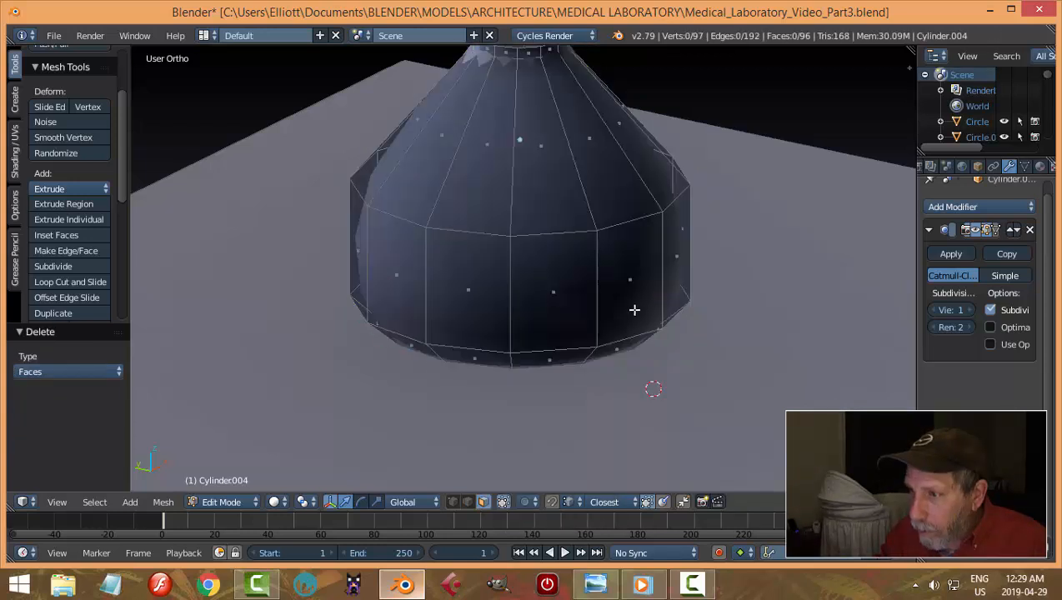
Examine the bulb's remaining inner wall from the rim to the base, then return to Object Mode
scroll(650, 262, down, 4)
key(a)
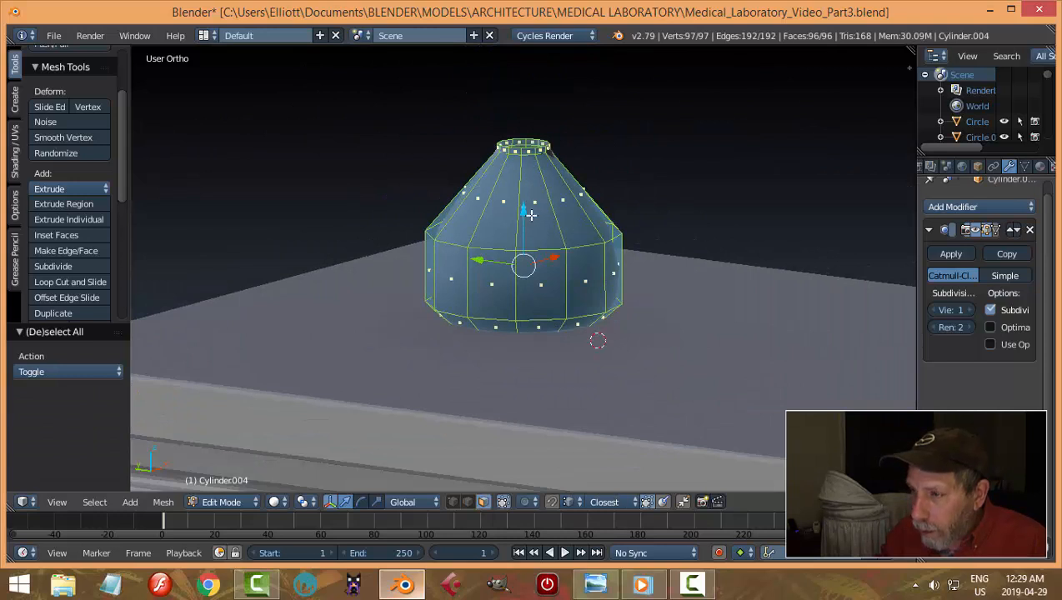
key(a)
scroll(584, 172, up, 3)
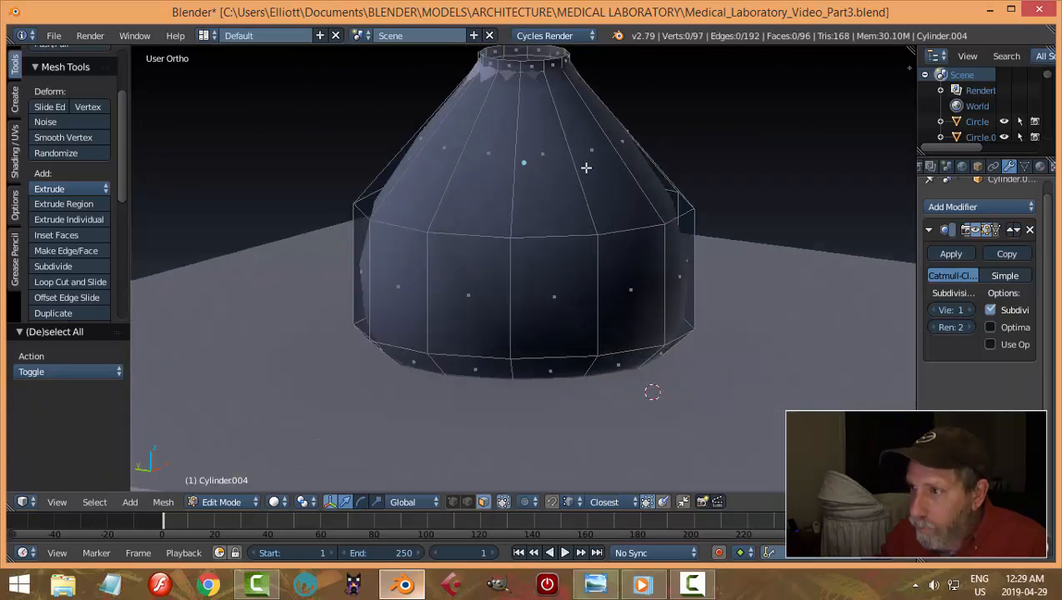
shift+middle_drag(585, 156, 547, 371)
shift+middle_drag(548, 371, 552, 296)
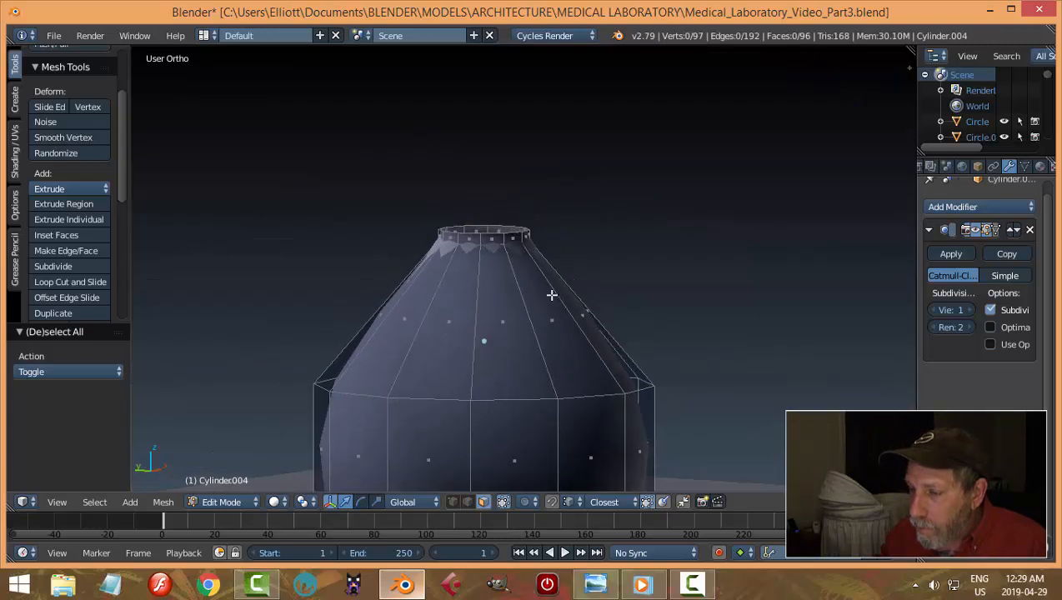
scroll(551, 302, down, 4)
shift+middle_drag(551, 337, 548, 309)
key(a)
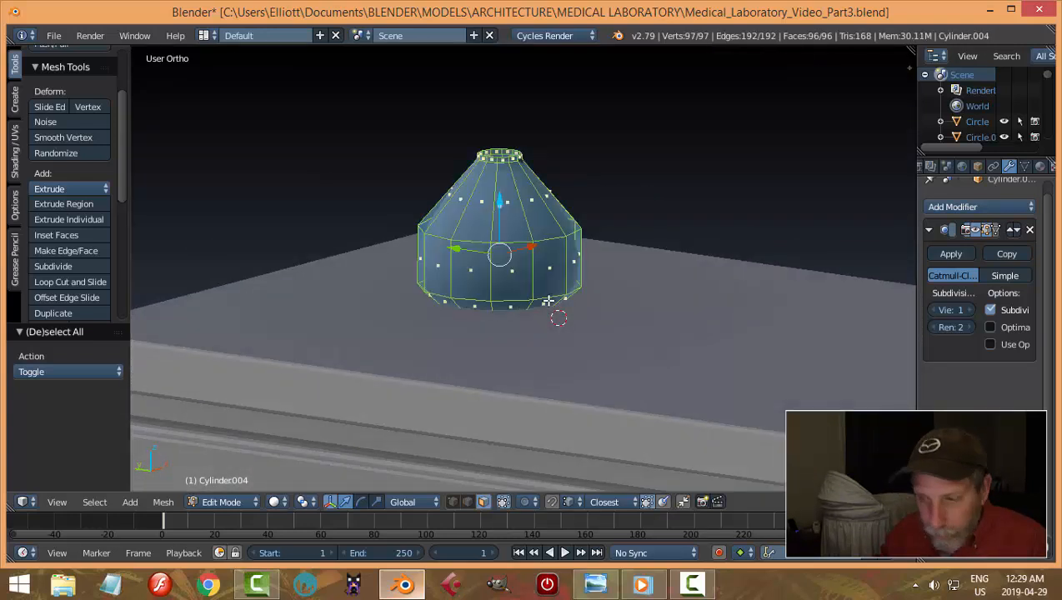
key(a)
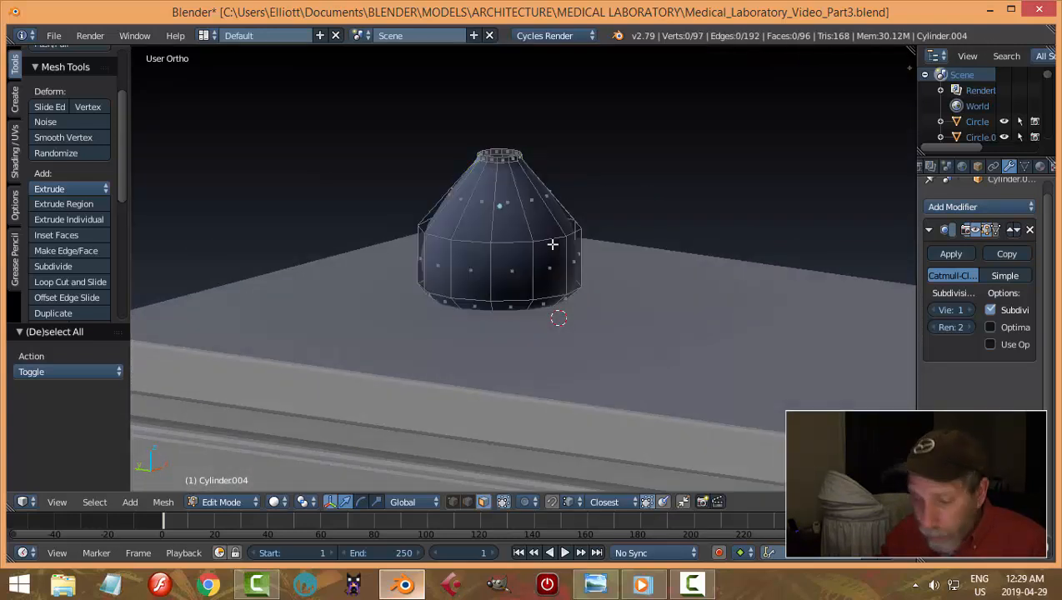
key(Tab)
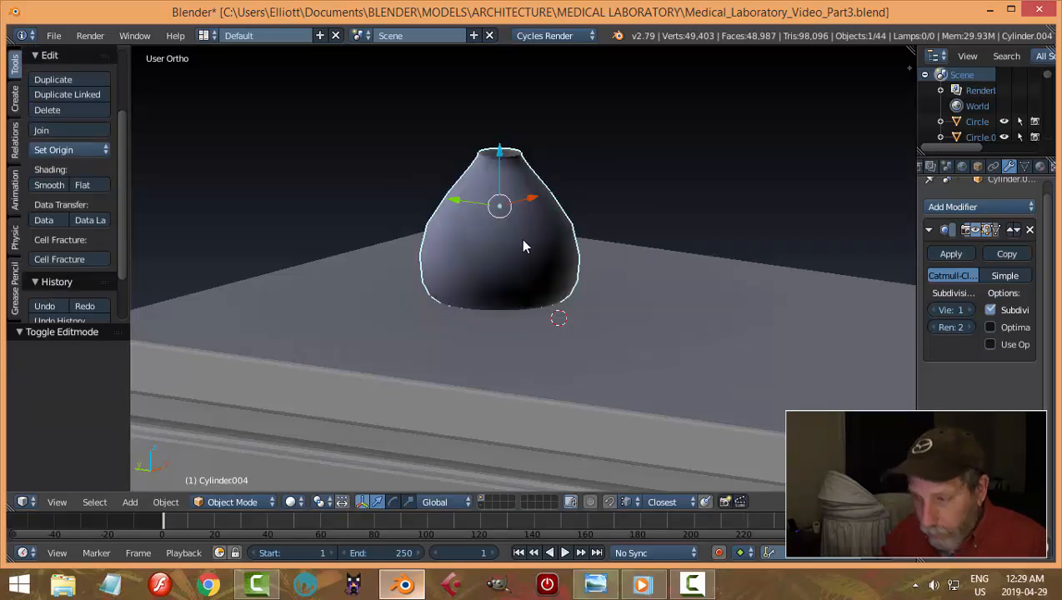
Unhide the outer flask and raise it together with the bulb by about 0.017 along Z
key(alt+h)
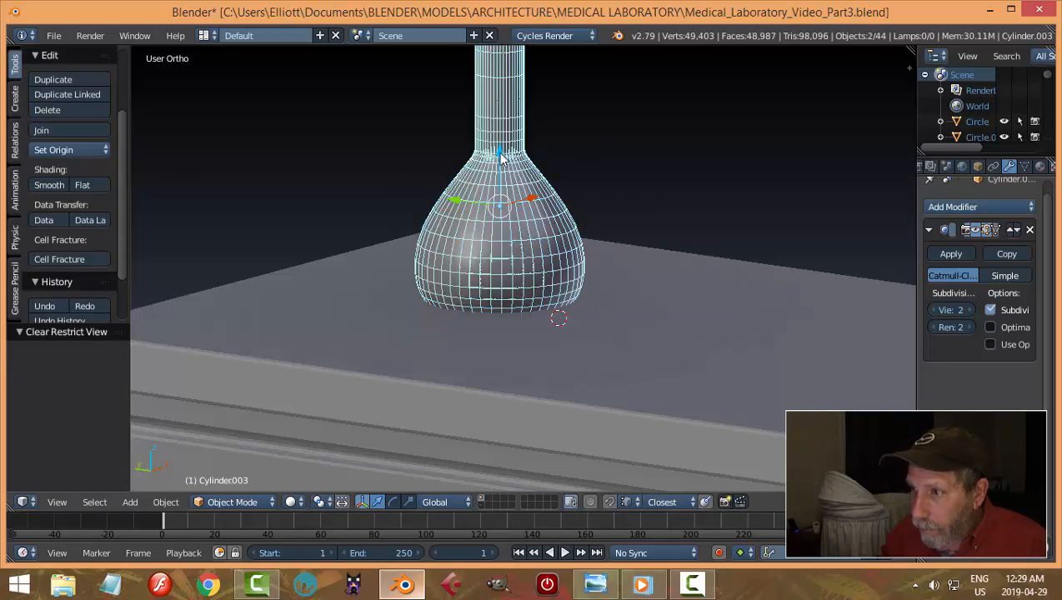
drag(501, 155, 500, 125)
middle_drag(546, 228, 548, 205)
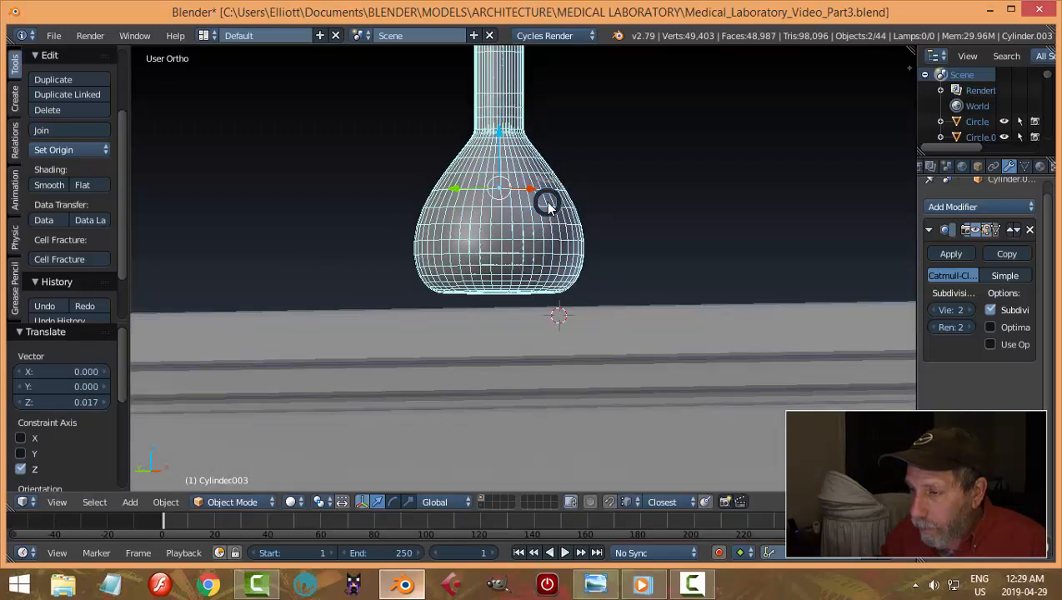
key(Tab)
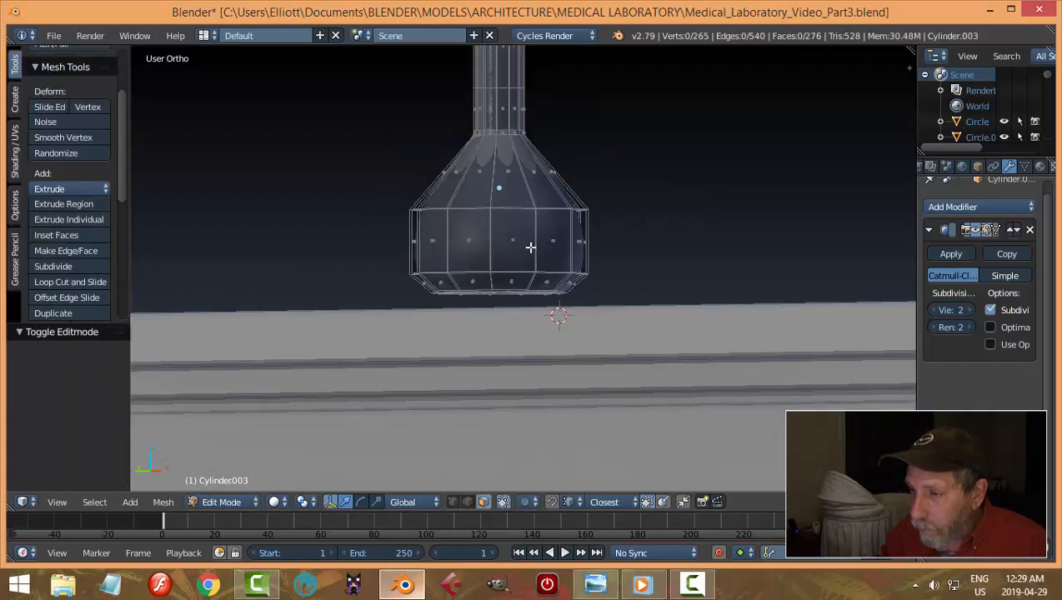
key(Tab)
click(450, 253)
right_click(499, 212)
right_click(518, 234)
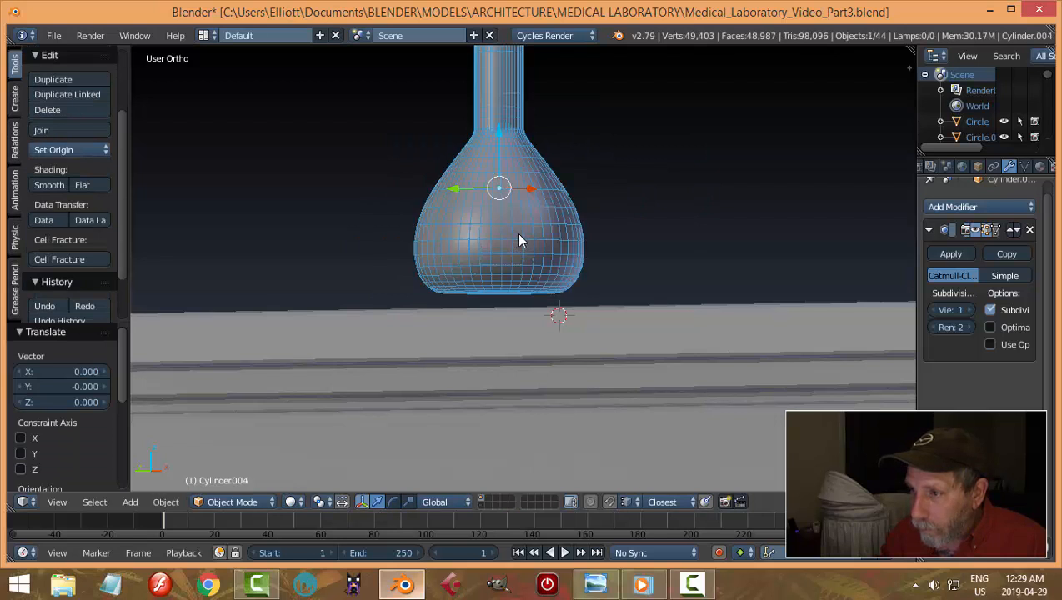
key(h)
right_click(514, 250)
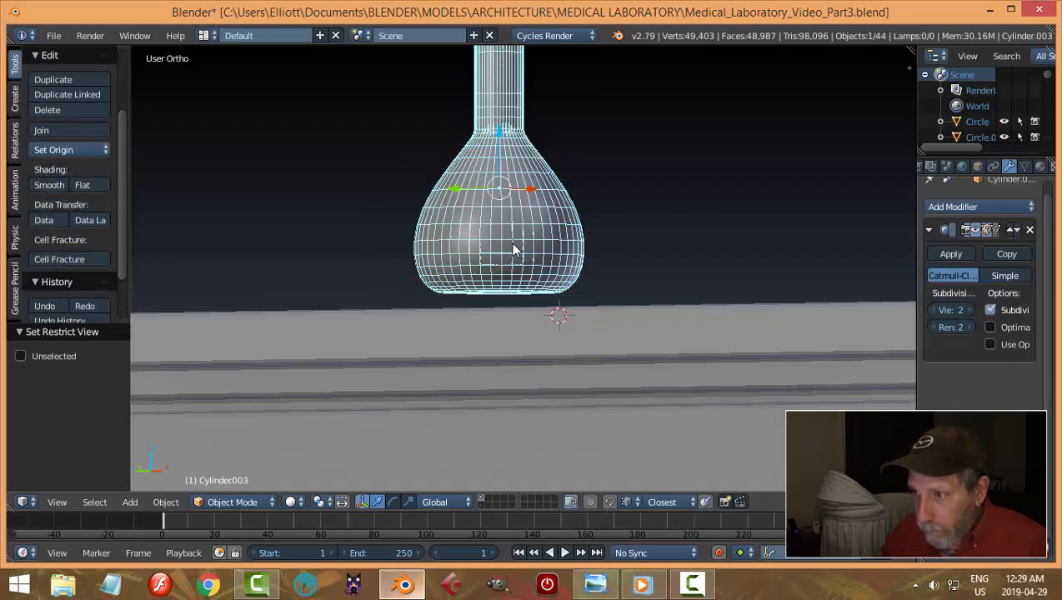
key(h)
key(alt+h)
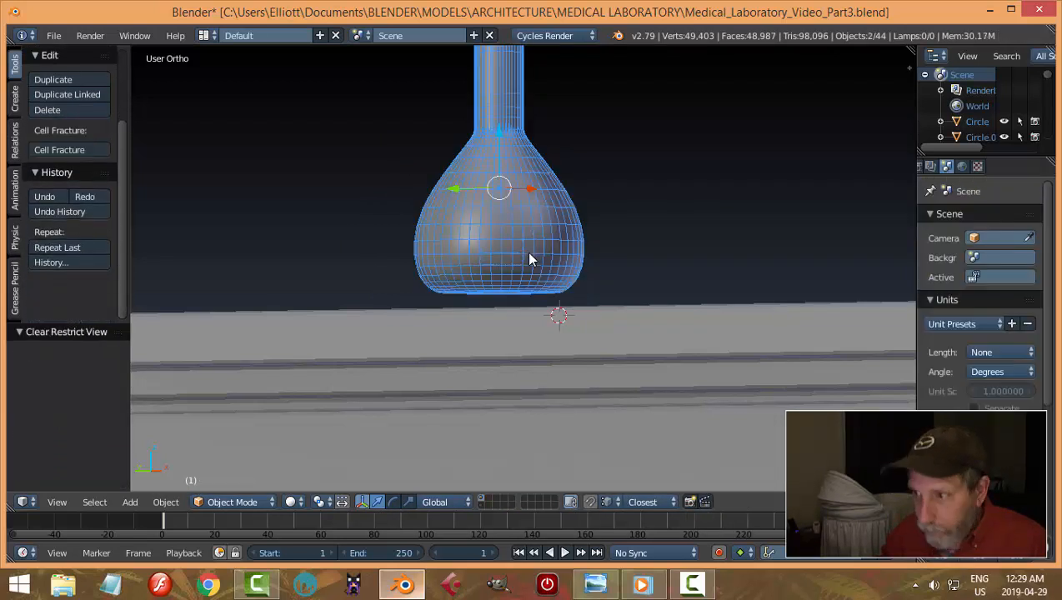
key(a)
Hide the outer flask and open the inner bulb's mesh for editing
right_click(515, 235)
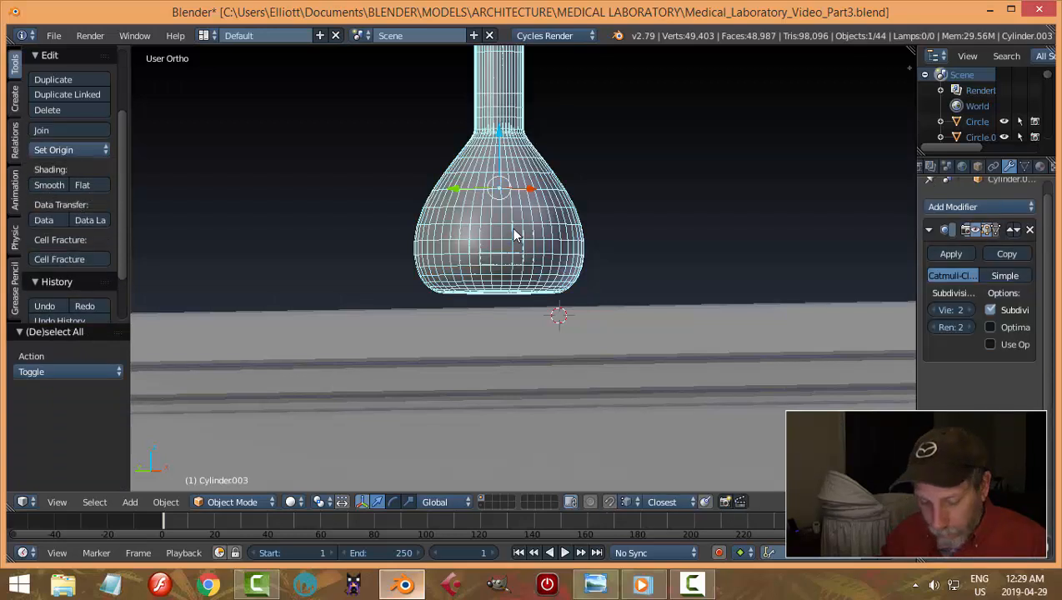
key(h)
right_click(510, 246)
key(ctrl+Tab)
click(692, 292)
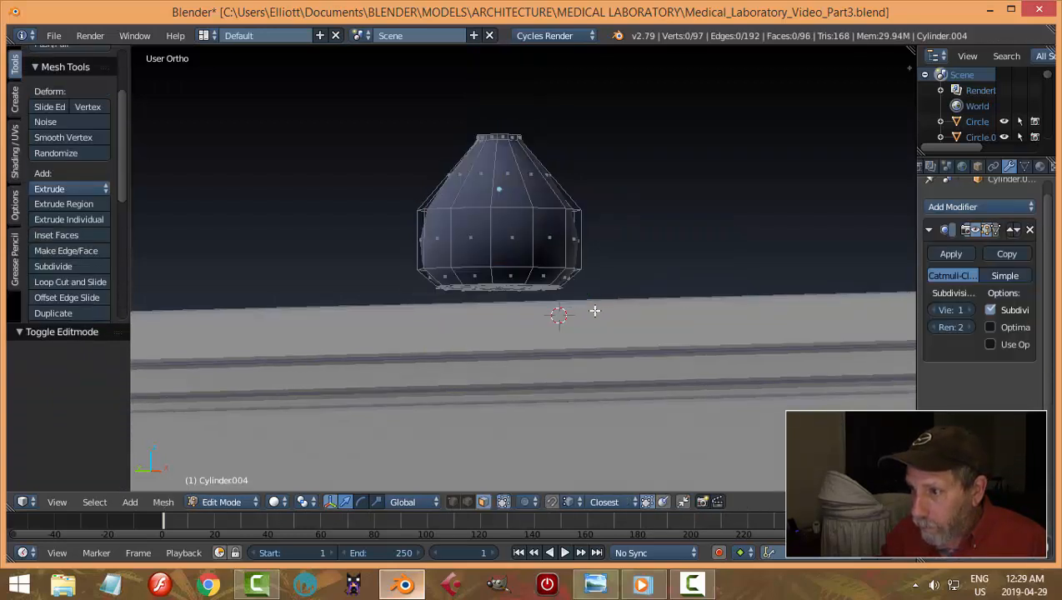
scroll(581, 328, up, 3)
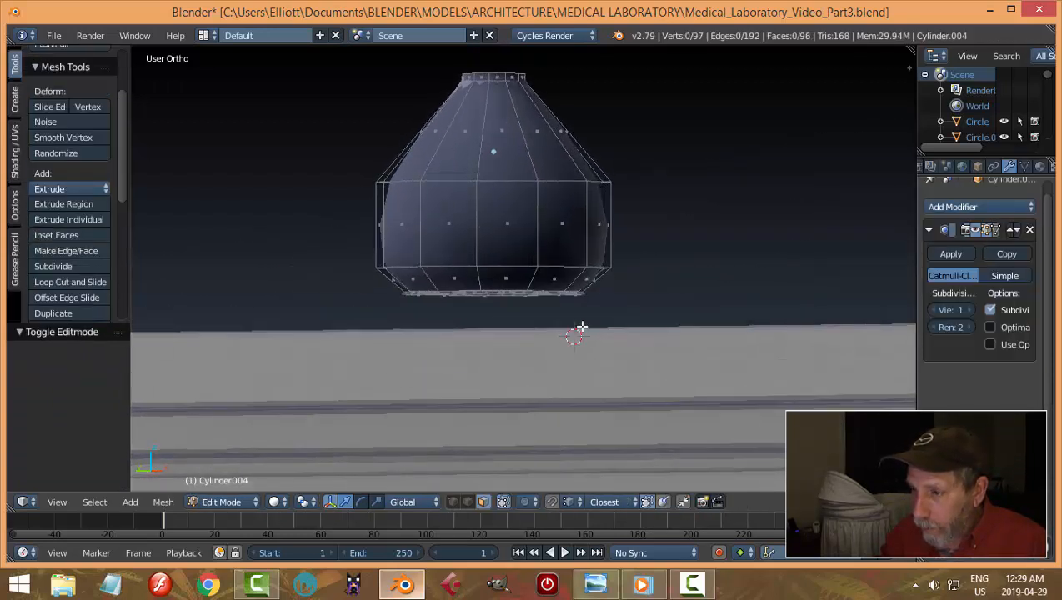
Hide every object except the bulb and return to editing its mesh with the underside in view
key(ctrl+Tab)
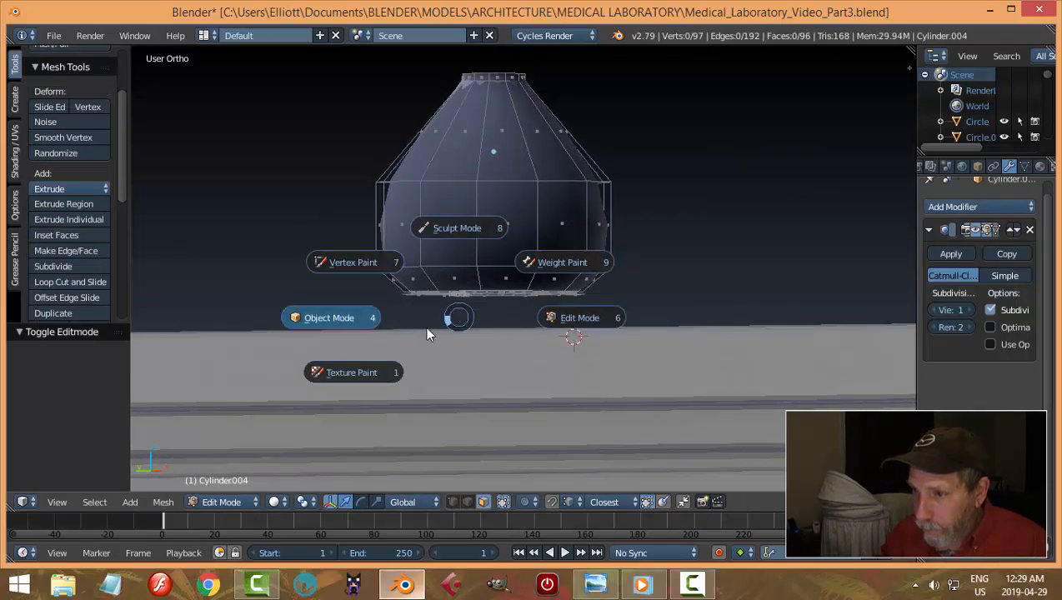
click(350, 319)
key(shift+h)
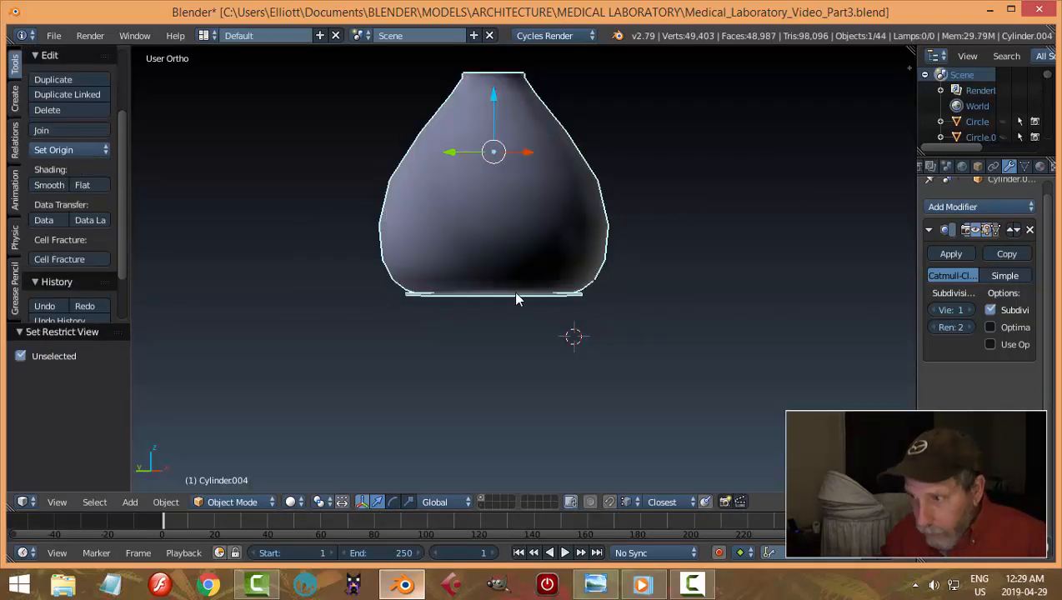
middle_drag(516, 299, 509, 275)
key(ctrl+Tab)
click(620, 278)
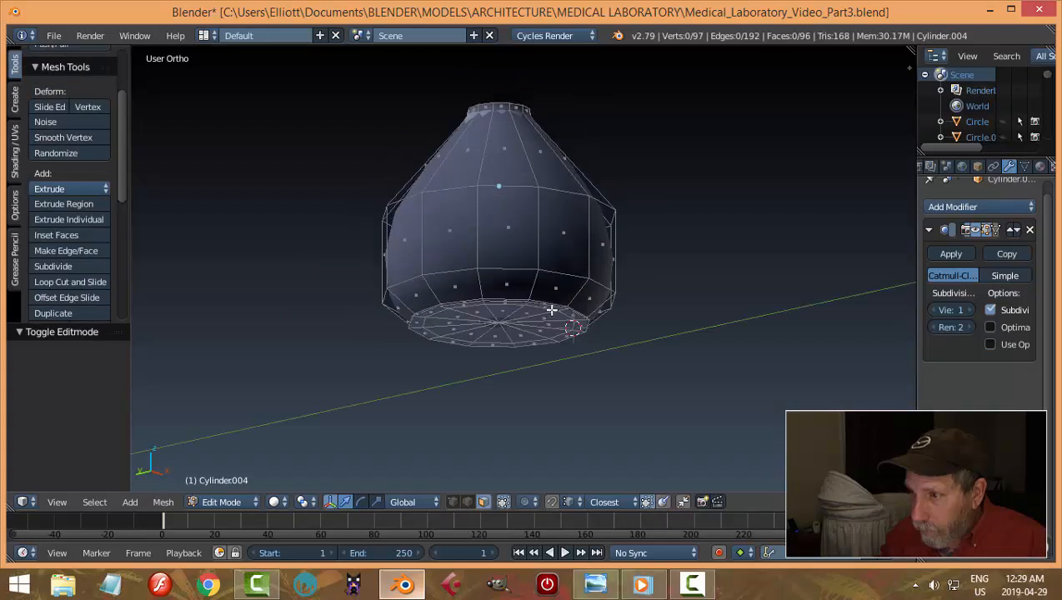
Select the bulb's fan of base faces, grow the selection by one ring and delete the faces
scroll(523, 315, up, 5)
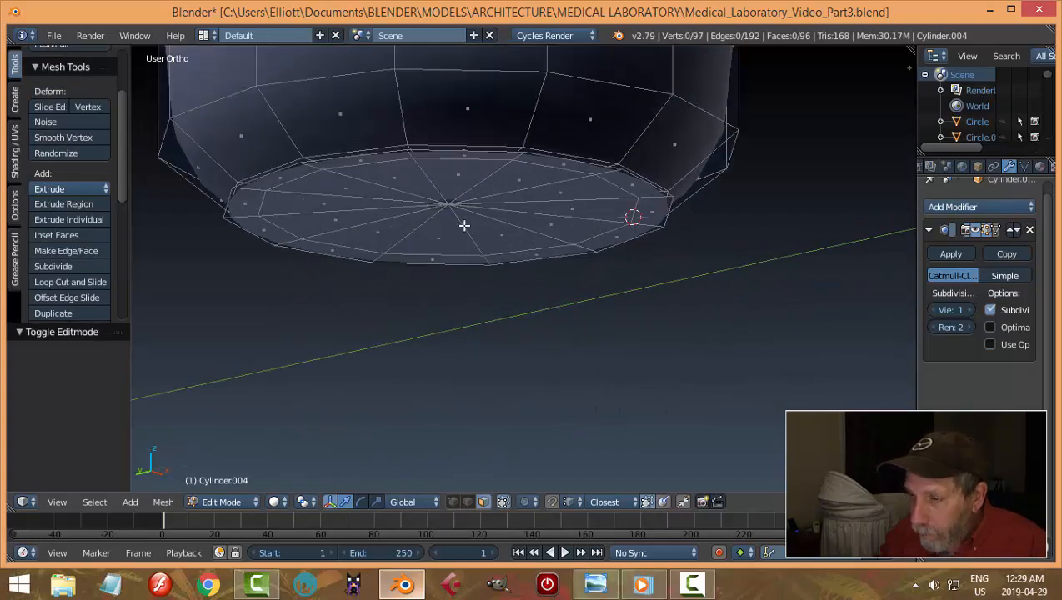
key(x)
key(Escape)
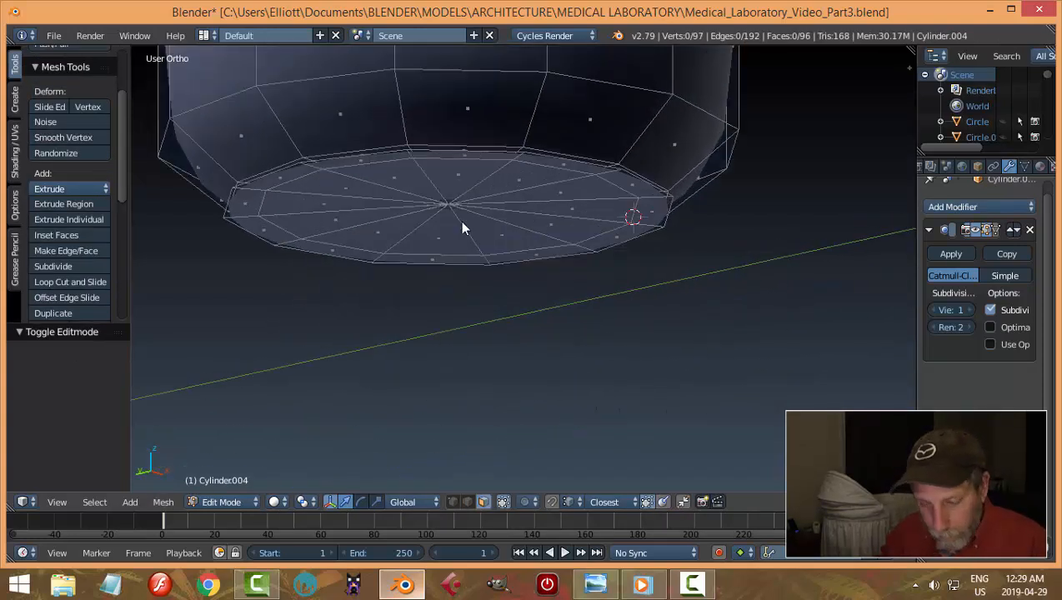
key(c)
drag(463, 221, 452, 205)
key(Escape)
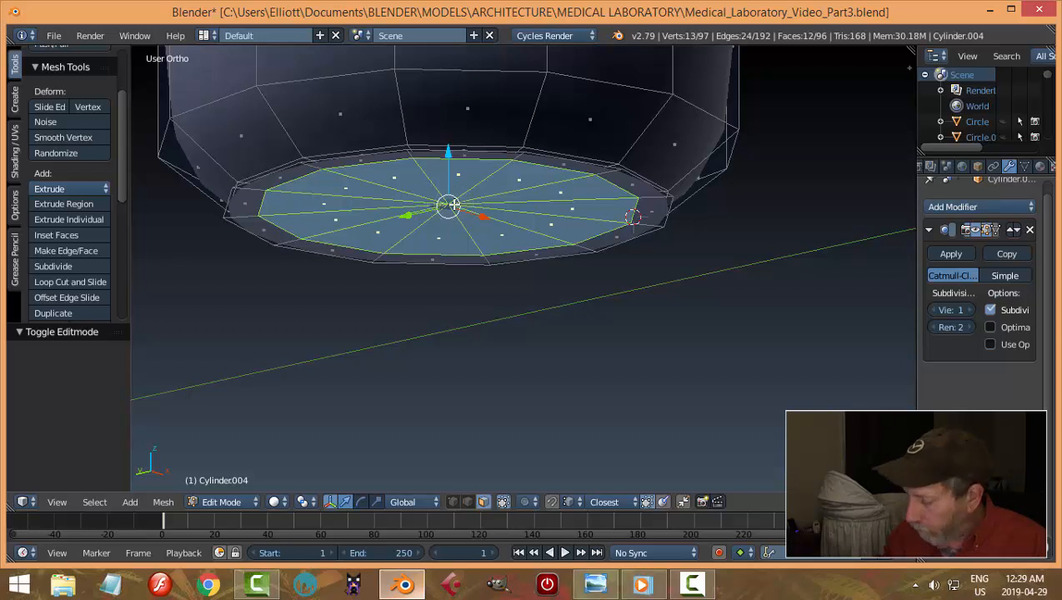
key(ctrl+KP_Add)
key(x)
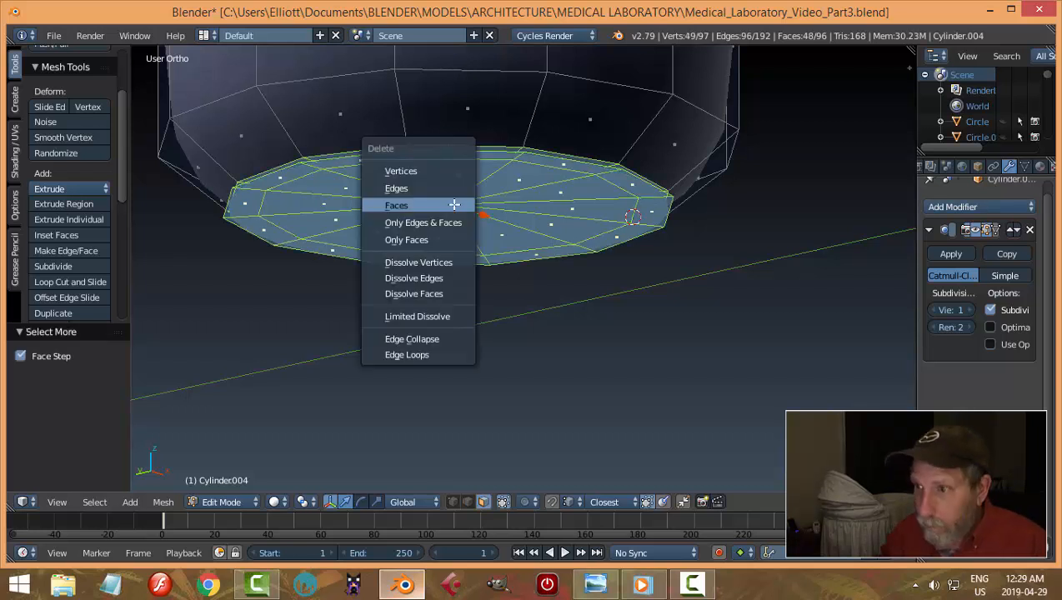
click(469, 206)
Close the bulb's open base by extruding its boundary edge loop in place and merging it at center, then return to Object Mode
middle_drag(549, 190, 540, 178)
key(ctrl+Tab)
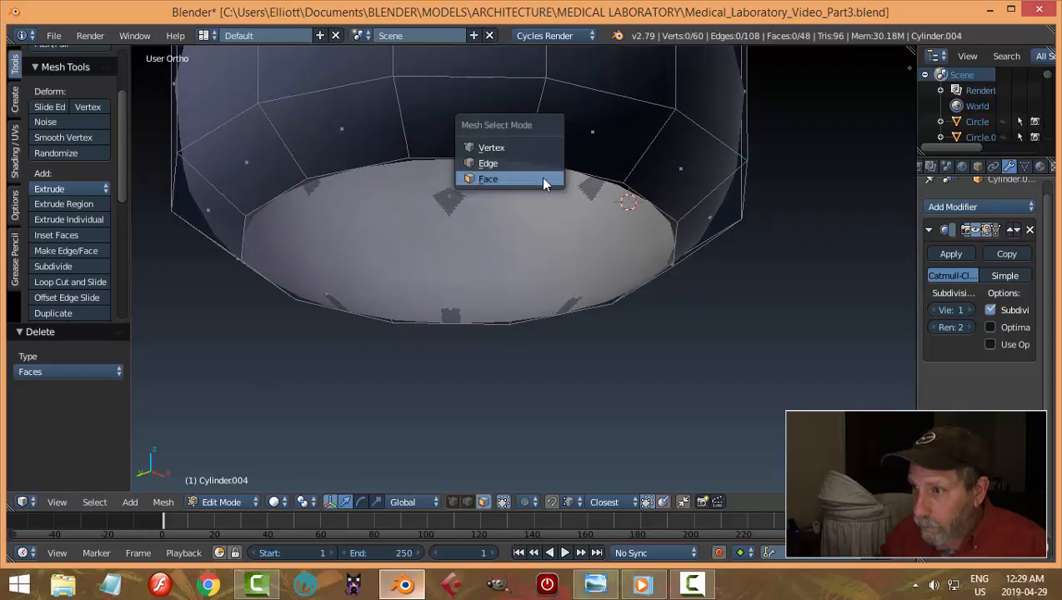
click(504, 162)
alt+right_click(575, 173)
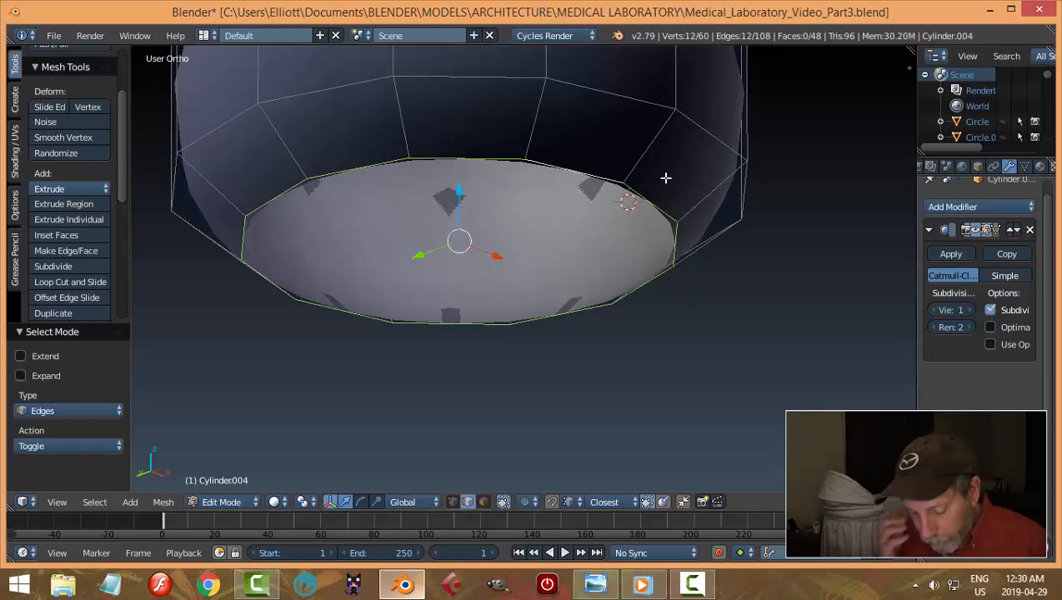
key(e)
right_click(665, 178)
key(alt+m)
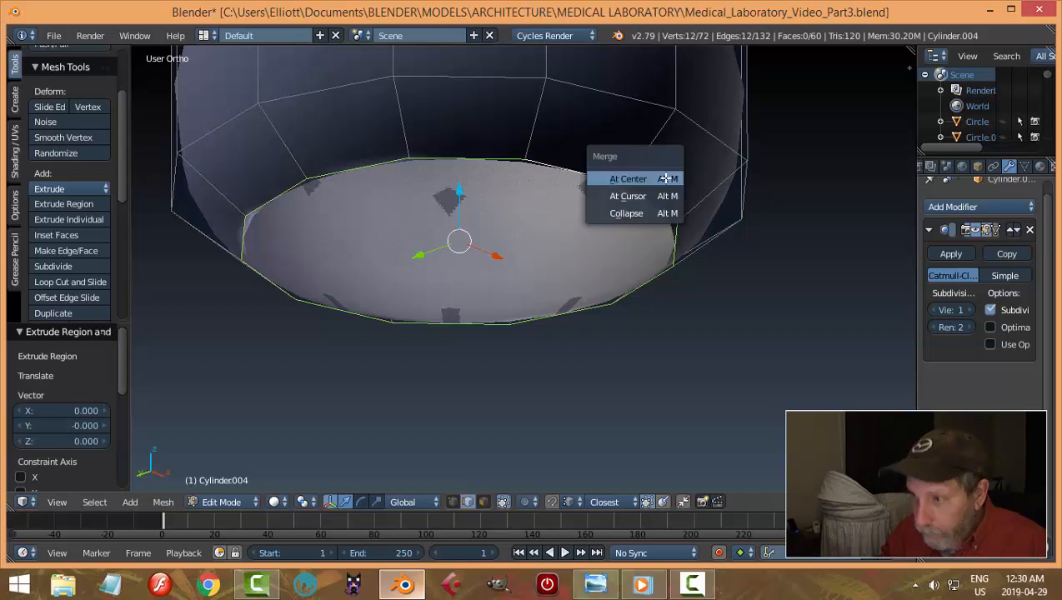
click(666, 179)
key(Tab)
click(571, 179)
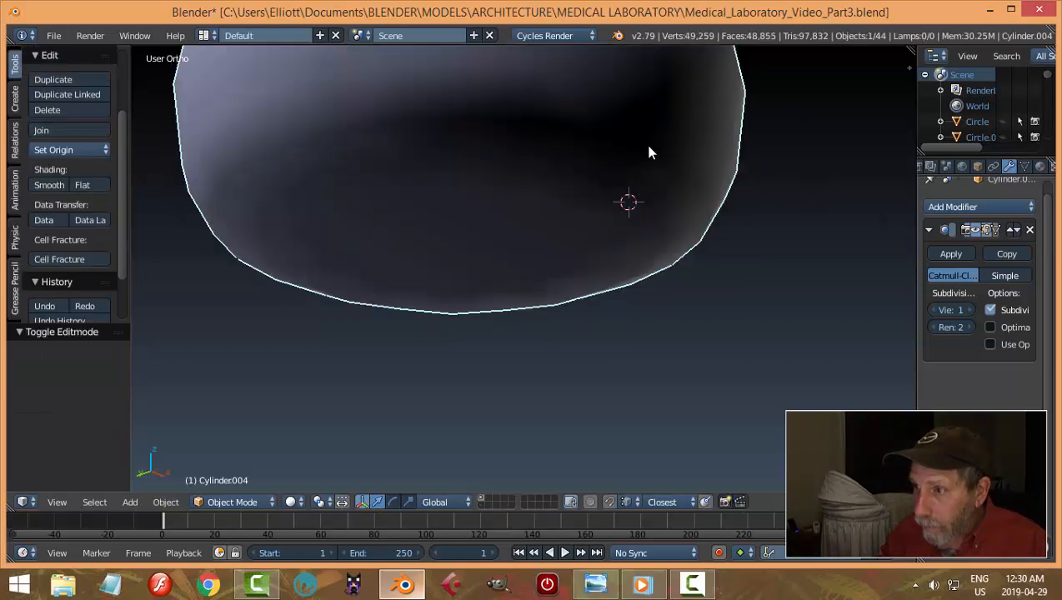
Recalculate the normals of the entire bulb mesh to face outward in Edit Mode
middle_drag(648, 146, 651, 190)
scroll(651, 190, down, 1)
scroll(651, 195, down, 2)
key(Tab)
click(775, 180)
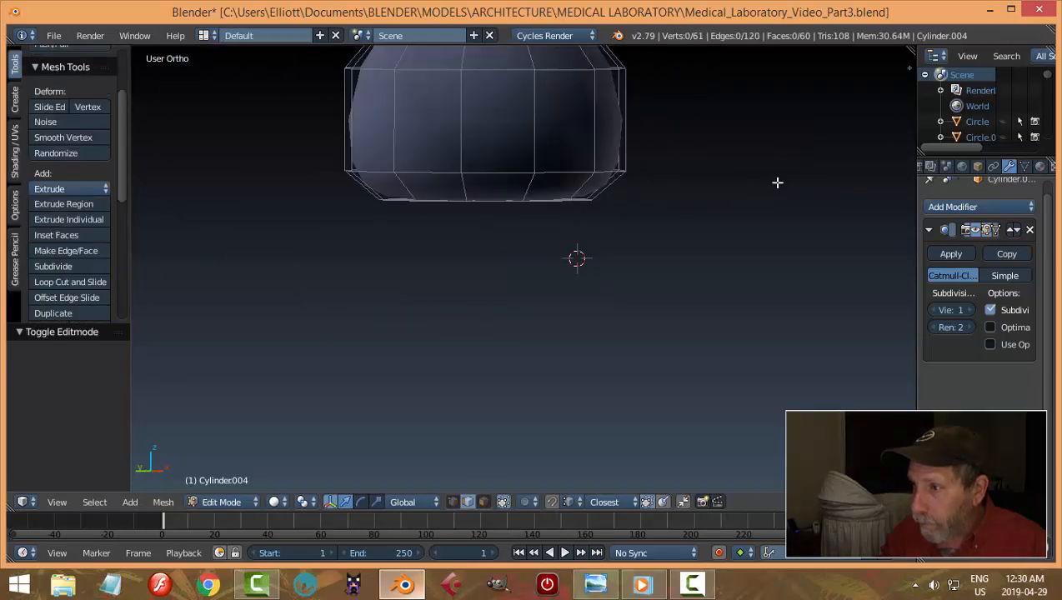
key(a)
key(ctrl+n)
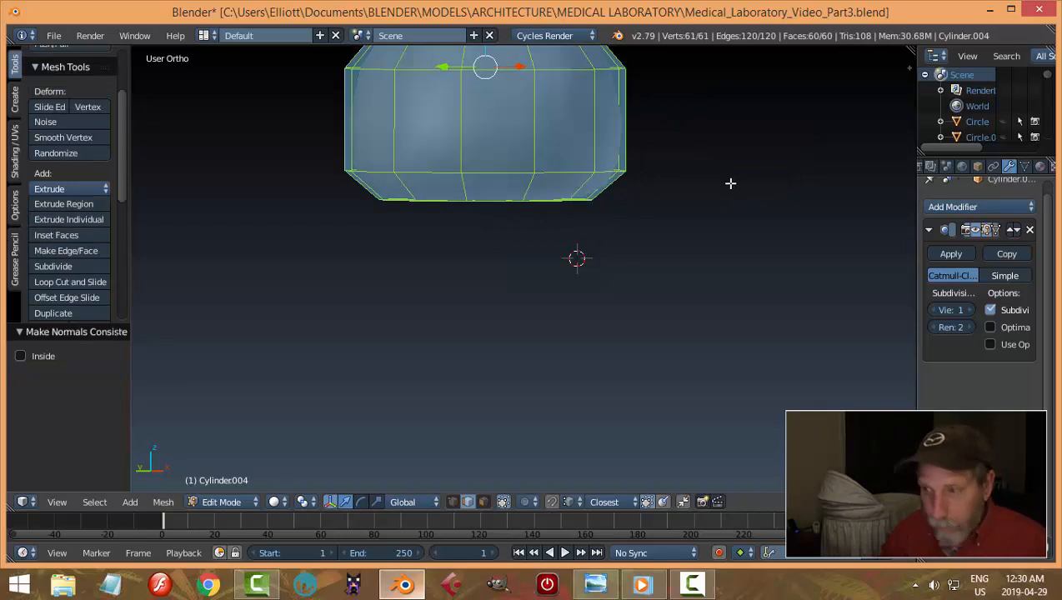
key(a)
Select the topmost edge loop of the bulb's neck opening and delete its vertices
middle_drag(730, 183, 588, 227)
scroll(559, 220, up, 3)
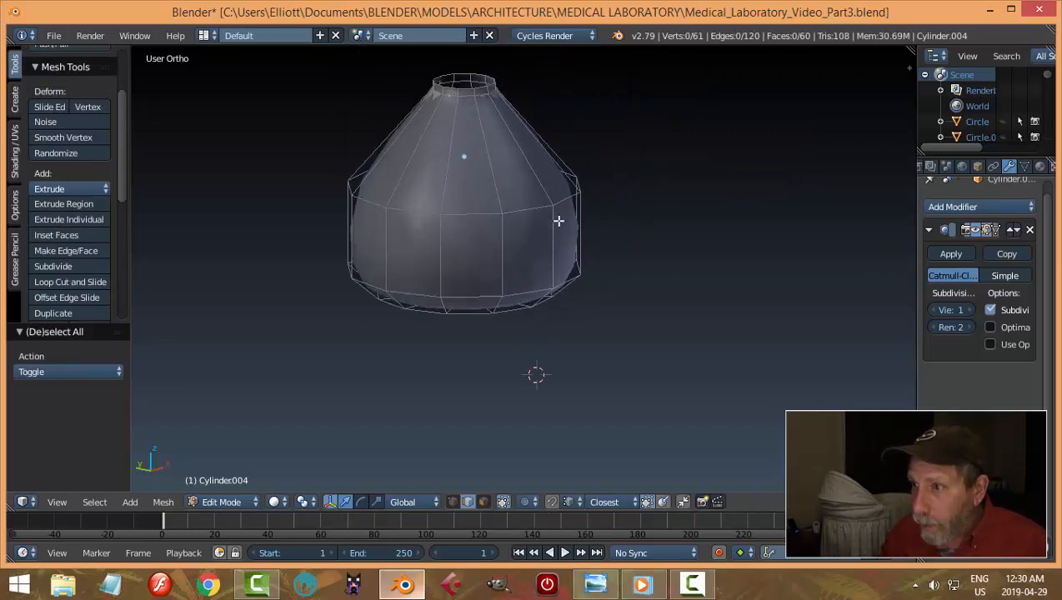
scroll(478, 137, up, 3)
shift+middle_drag(478, 137, 510, 213)
alt+click(504, 177)
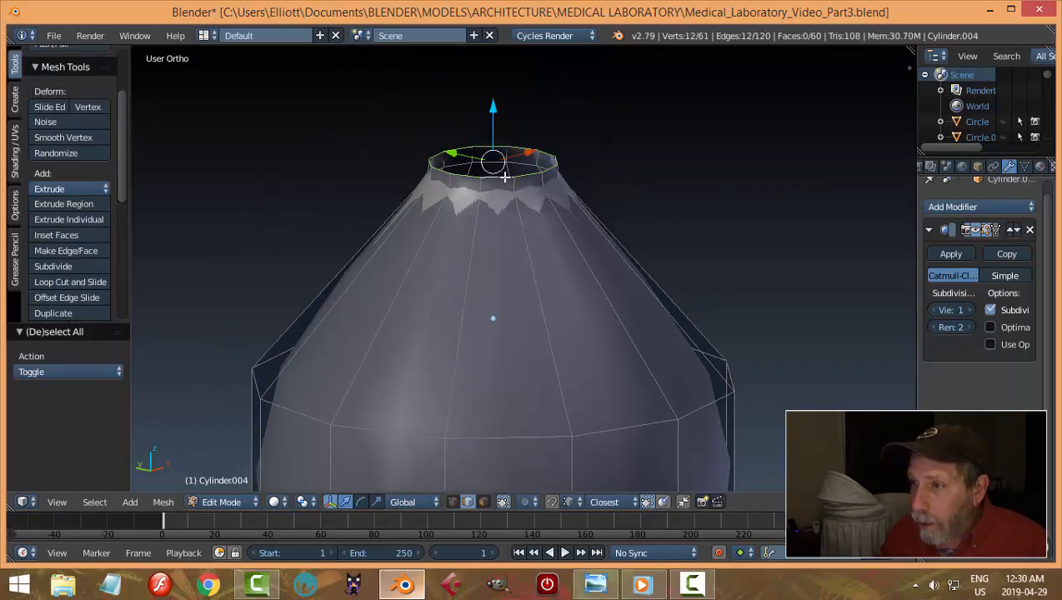
key(x)
click(615, 163)
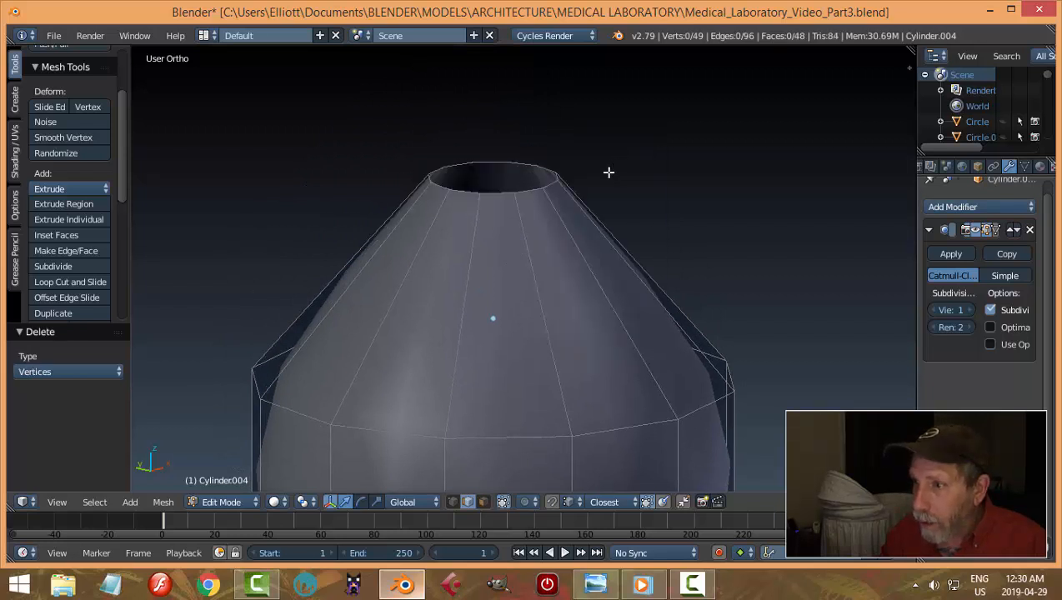
Cap the bulb's top opening with a slightly inset extruded loop and a second extrusion merged at center, then leave Edit Mode
alt+click(531, 187)
key(e)
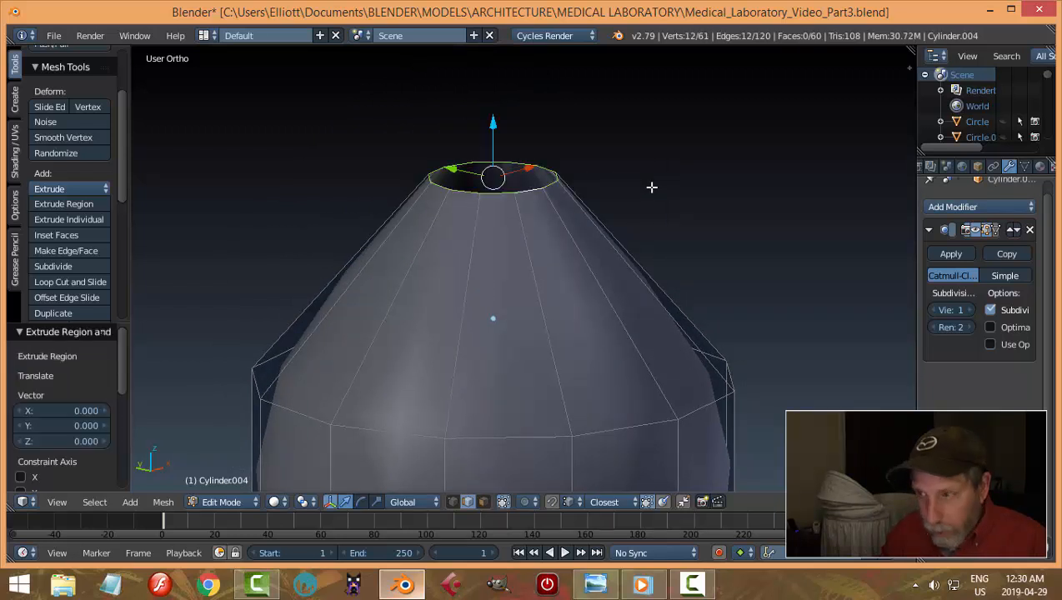
key(s)
click(640, 193)
key(e)
right_click(640, 192)
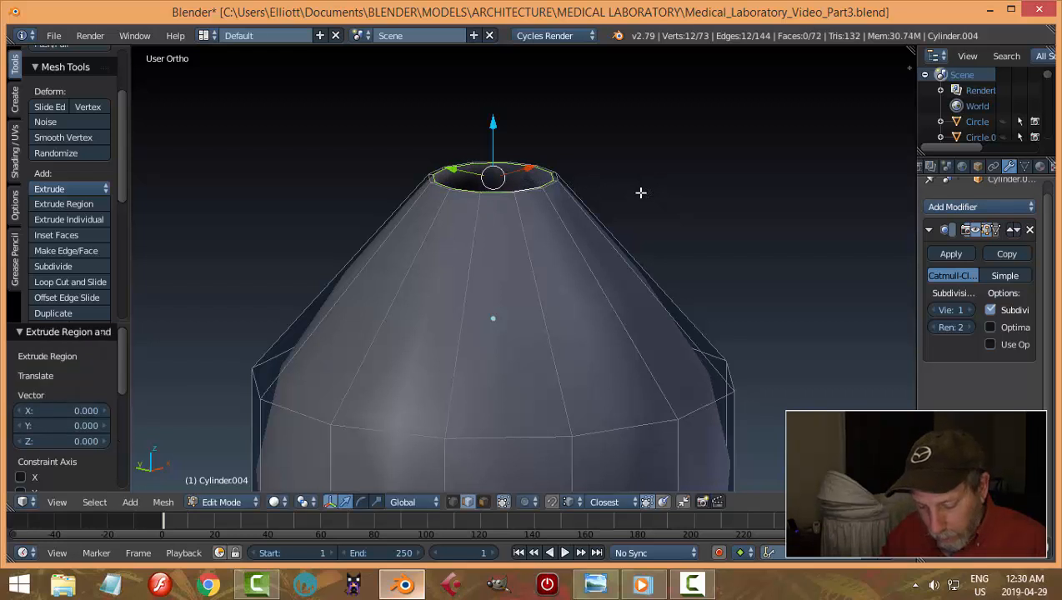
key(alt+m)
click(638, 193)
key(Tab)
click(533, 185)
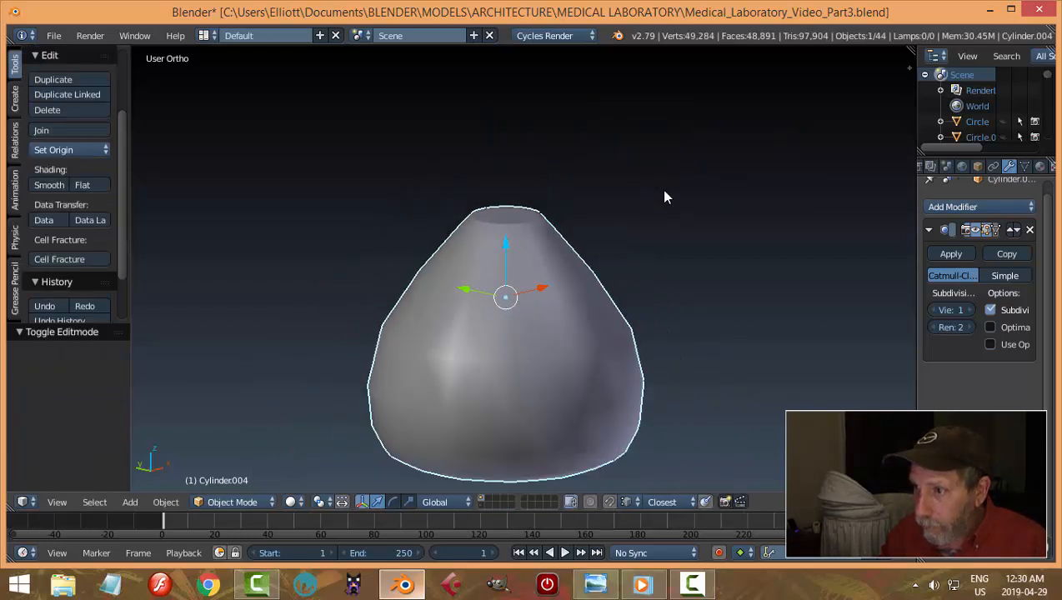
Raise the center vertex of the bulb's top cap slightly along Z in vertex select mode
key(Tab)
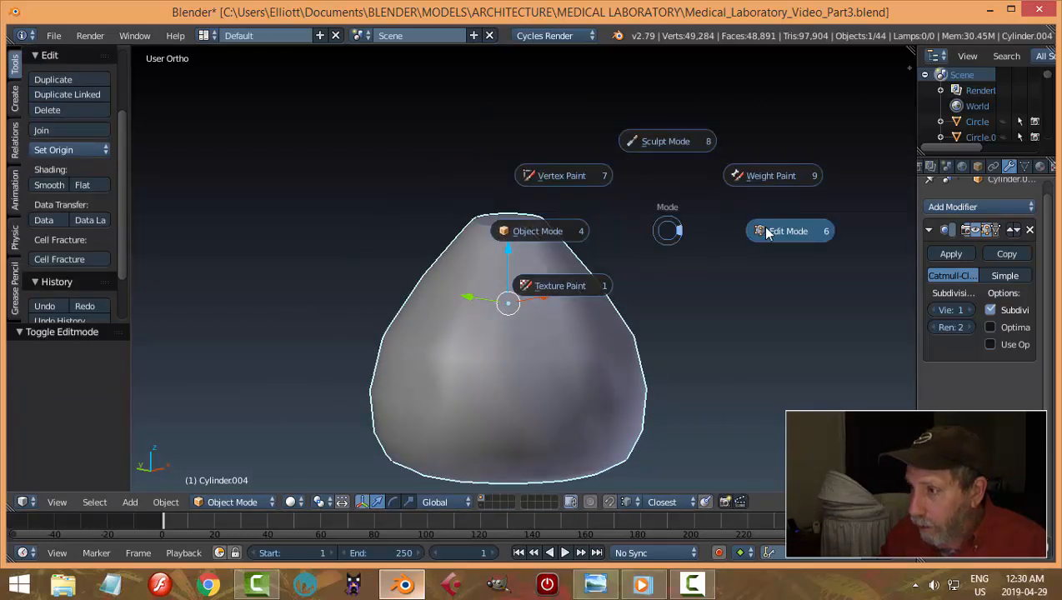
click(767, 231)
scroll(552, 225, up, 3)
middle_drag(517, 216, 531, 249)
key(ctrl+Tab)
click(505, 240)
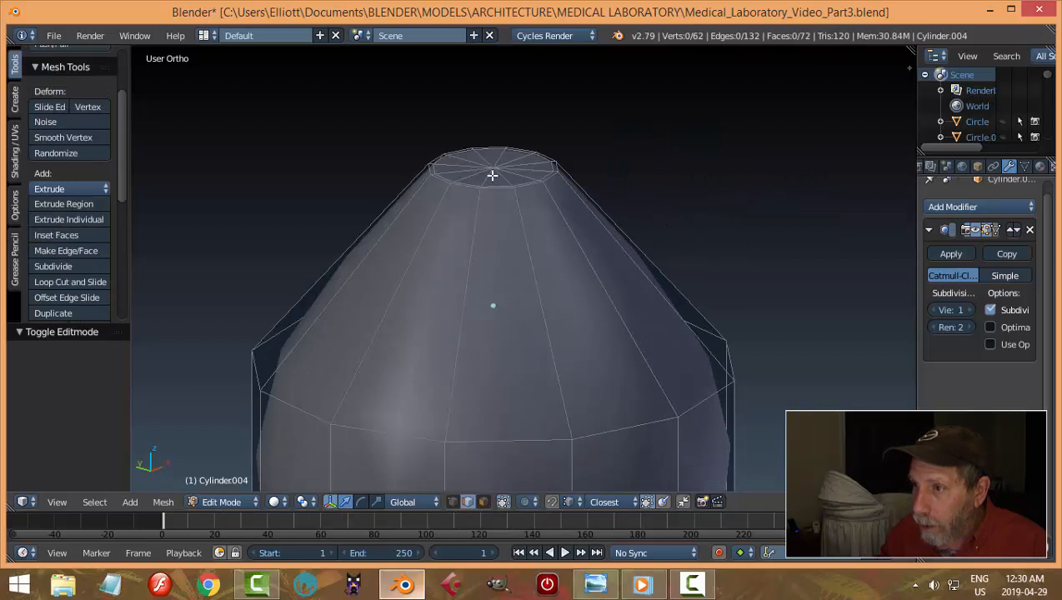
right_click(492, 163)
key(a)
key(ctrl+Tab)
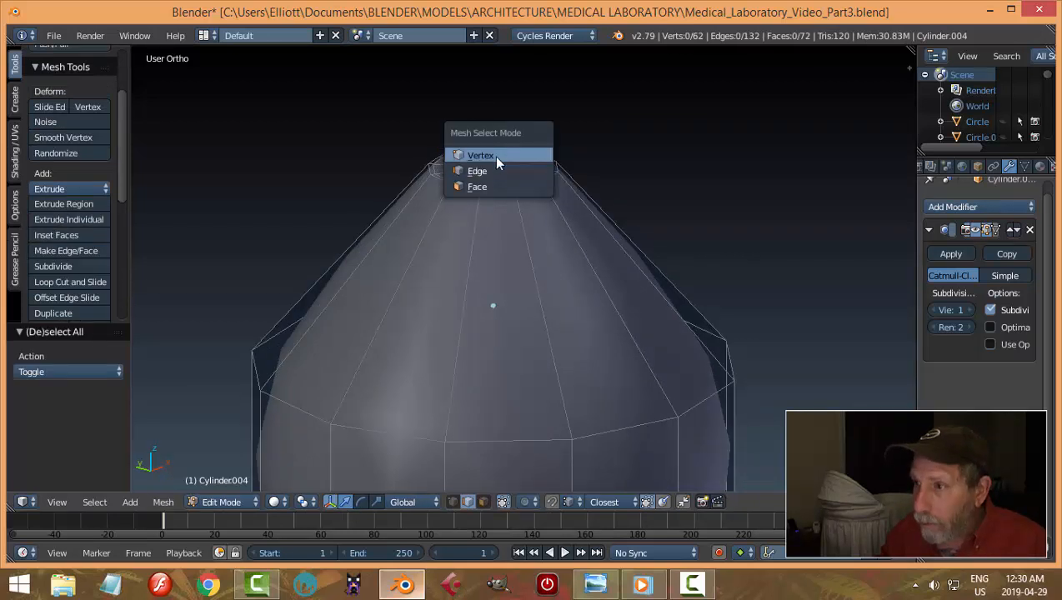
click(493, 156)
right_click(493, 166)
drag(492, 120, 493, 110)
key(a)
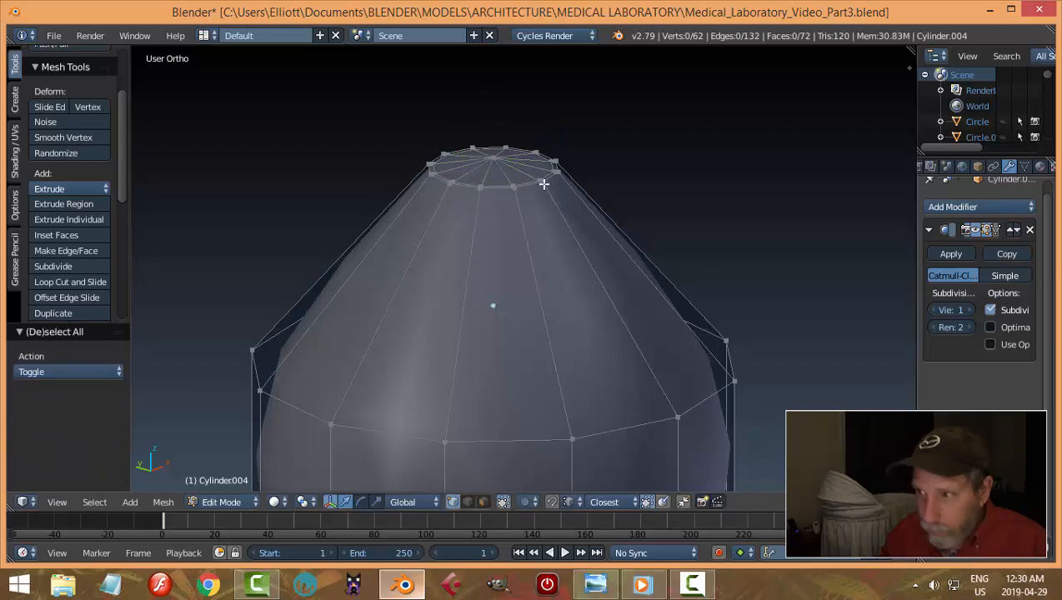
Nudge the vertex loop around the bulb's top cap slightly upward, then return to Object Mode
alt+right_click(523, 180)
drag(495, 119, 494, 117)
key(Tab)
click(518, 167)
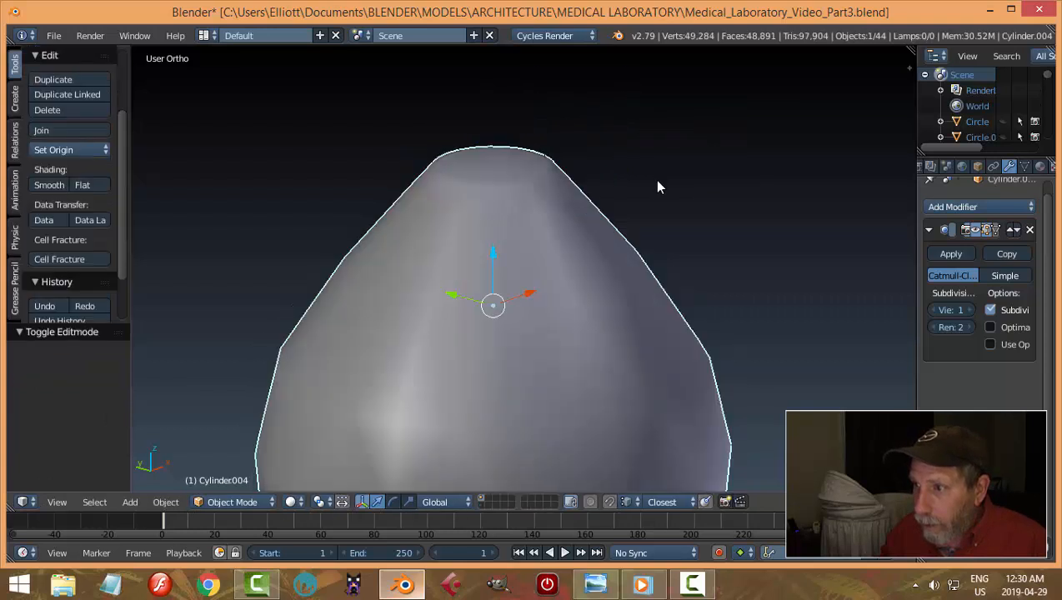
Unhide all objects in the scene and clear the selection
scroll(651, 204, down, 4)
key(alt+h)
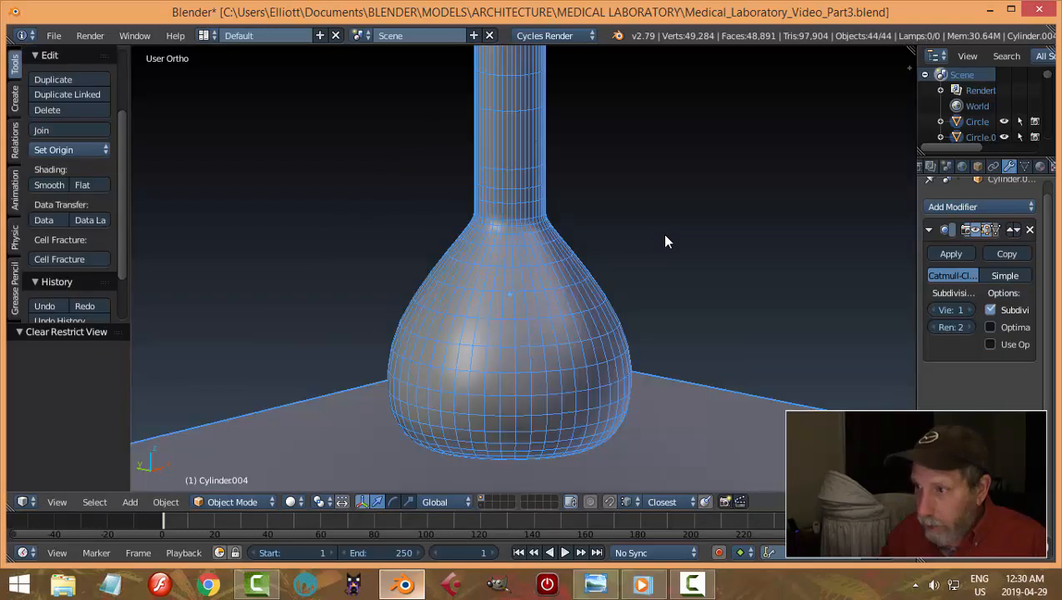
key(a)
scroll(666, 238, down, 4)
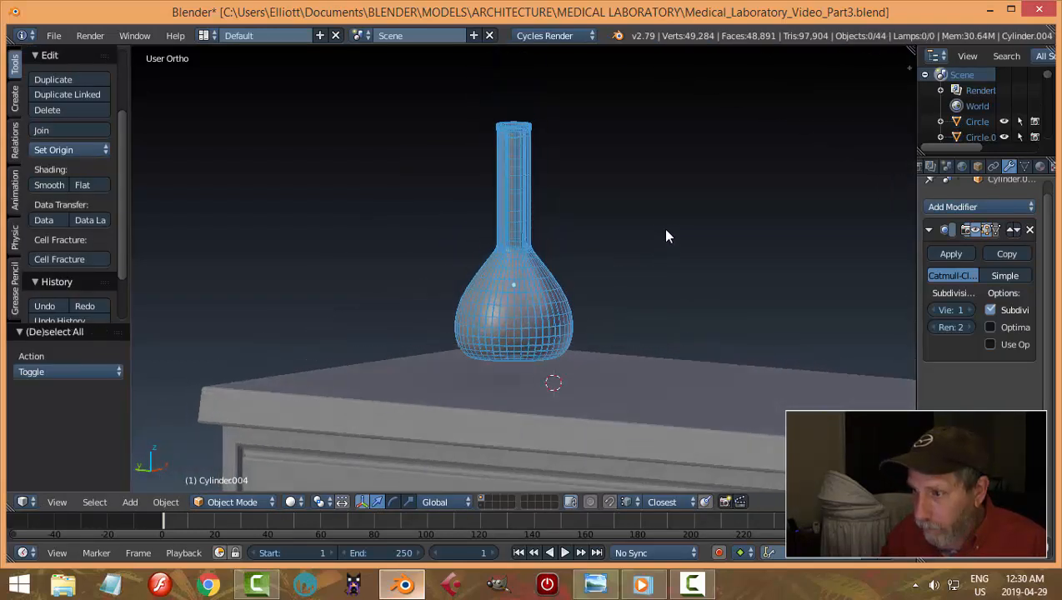
Select the outer flask with its inner bulb and lower them together along Z onto the cabinet top
right_click(520, 237)
shift+right_click(535, 311)
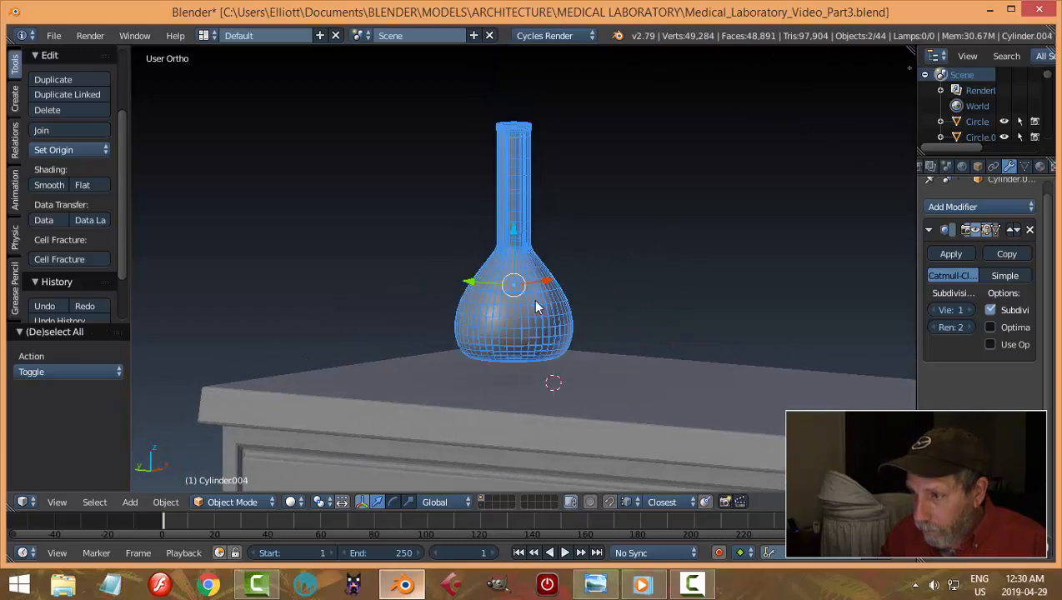
key(g)
key(z)
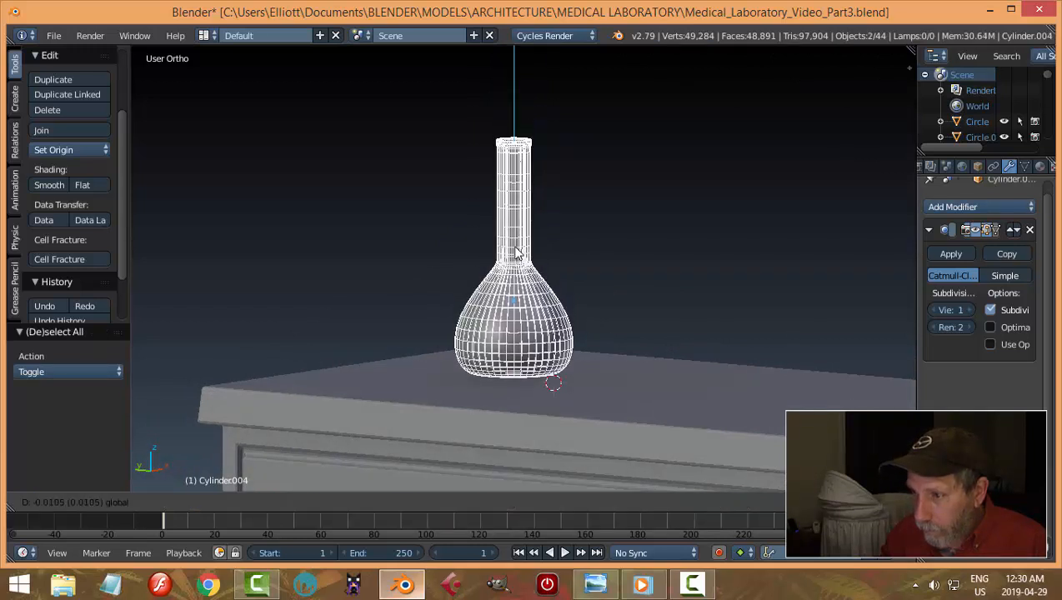
click(609, 260)
key(a)
middle_drag(609, 258, 659, 291)
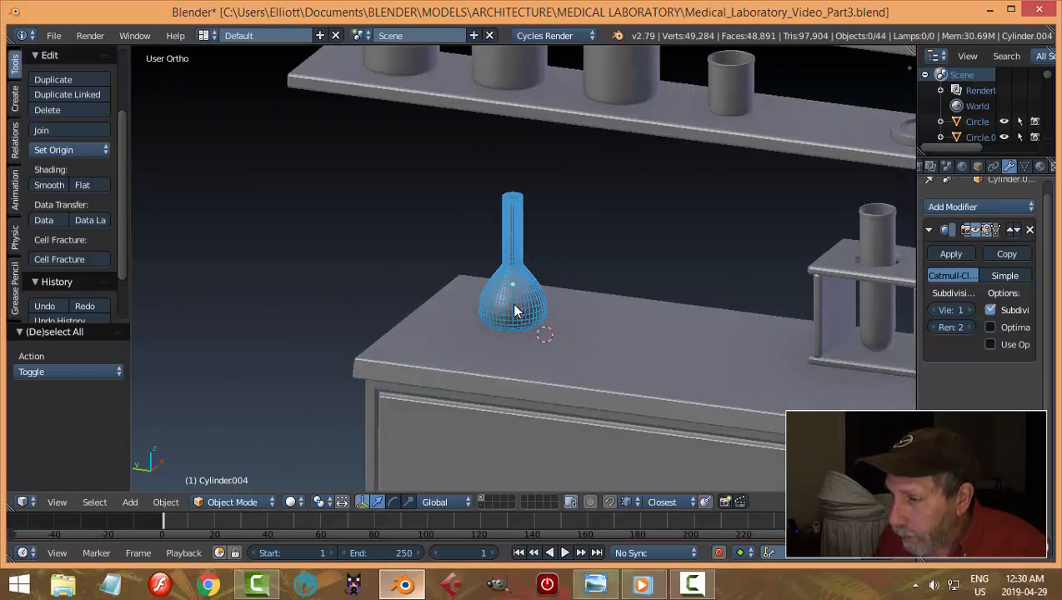
Select the inner bulb and the outer flask together, temporarily hiding the flask to reach the bulb inside
right_click(514, 224)
scroll(544, 271, up, 3)
key(a)
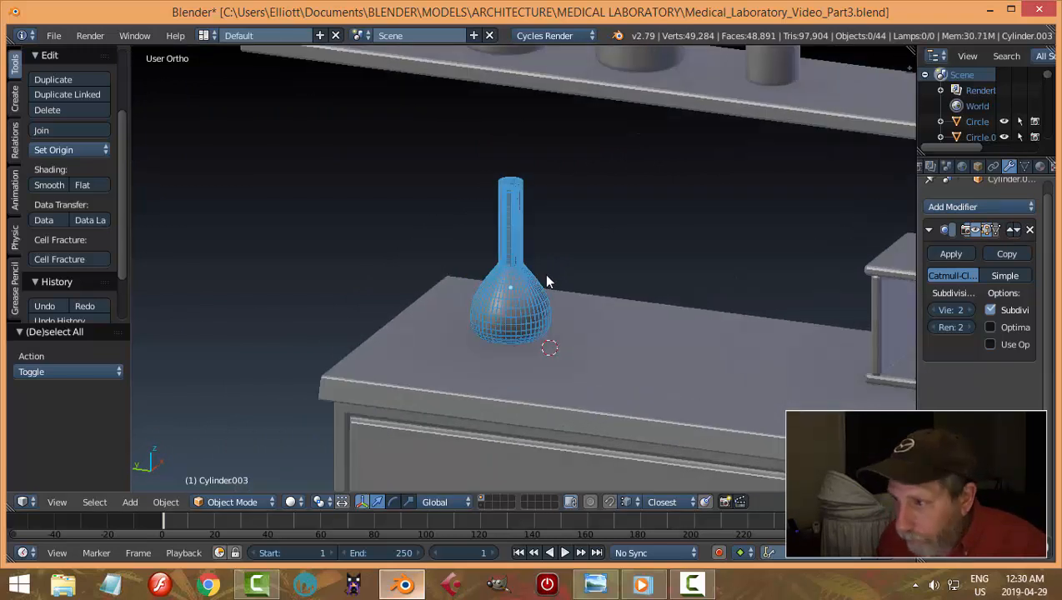
right_click(488, 330)
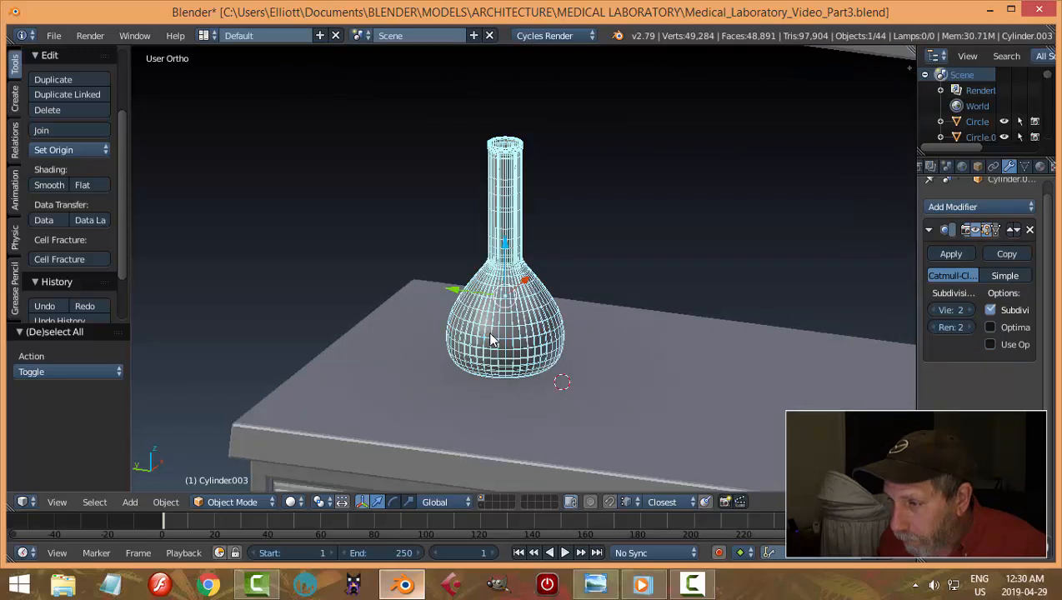
right_click(487, 331)
right_click(487, 326)
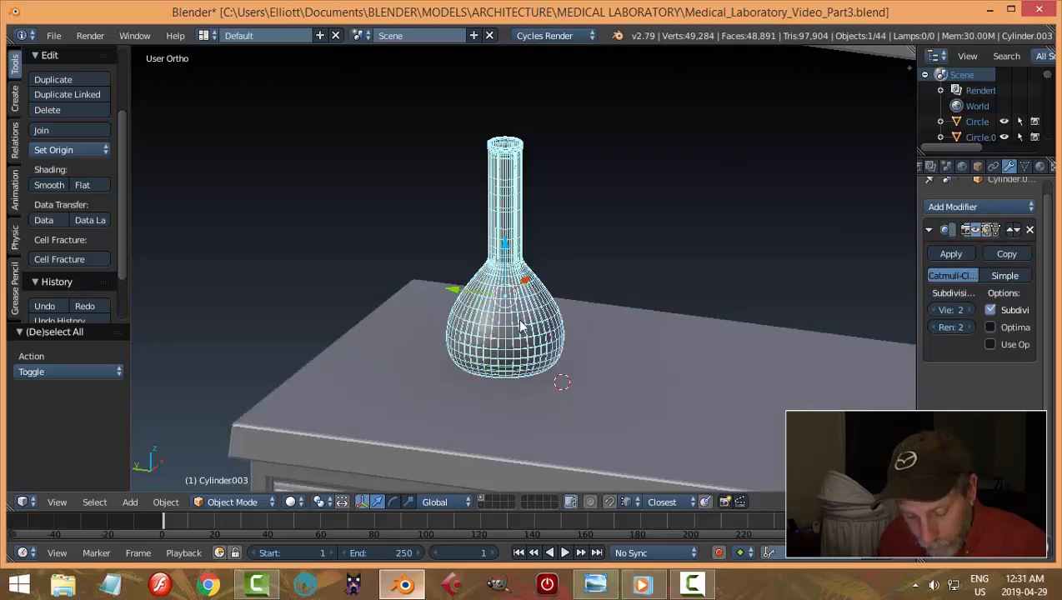
key(h)
right_click(509, 318)
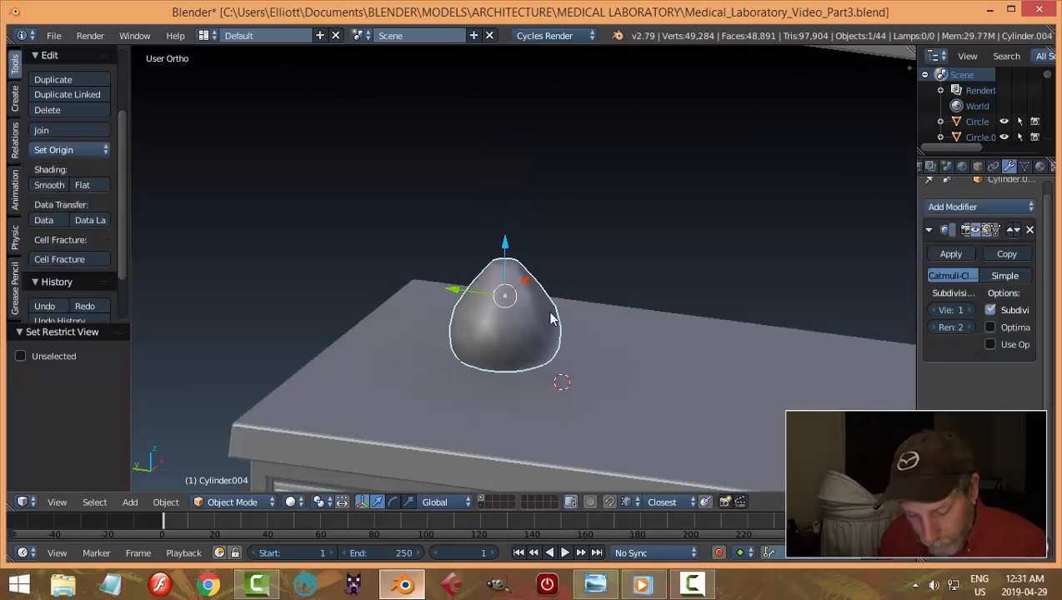
key(alt+h)
shift+right_click(514, 217)
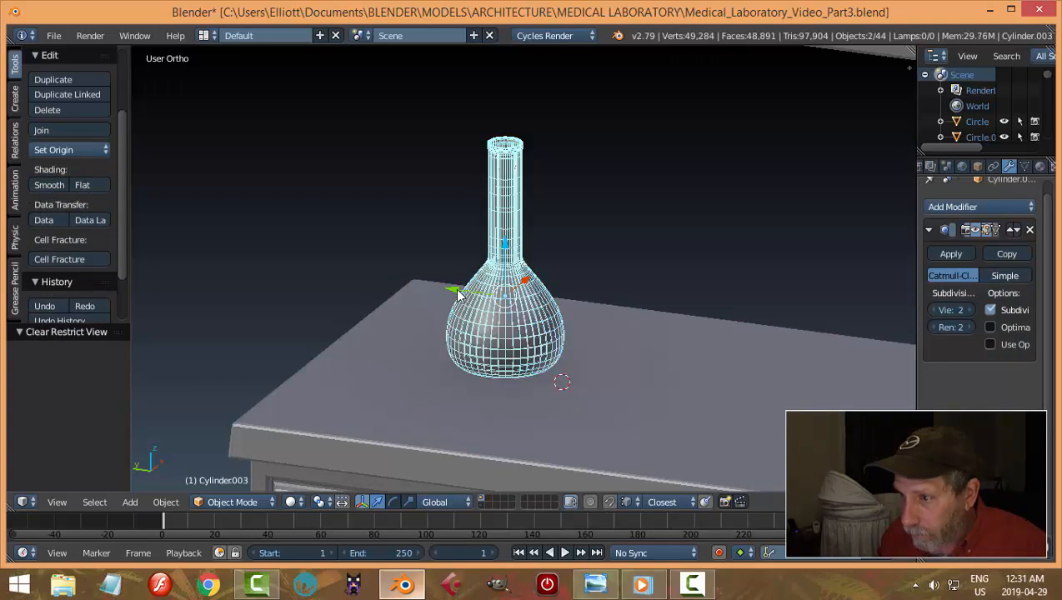
key(g)
click(493, 299)
Duplicate the flask with its inner bulb and move the copy -0.114 along Y on the cabinet top
scroll(572, 293, down, 4)
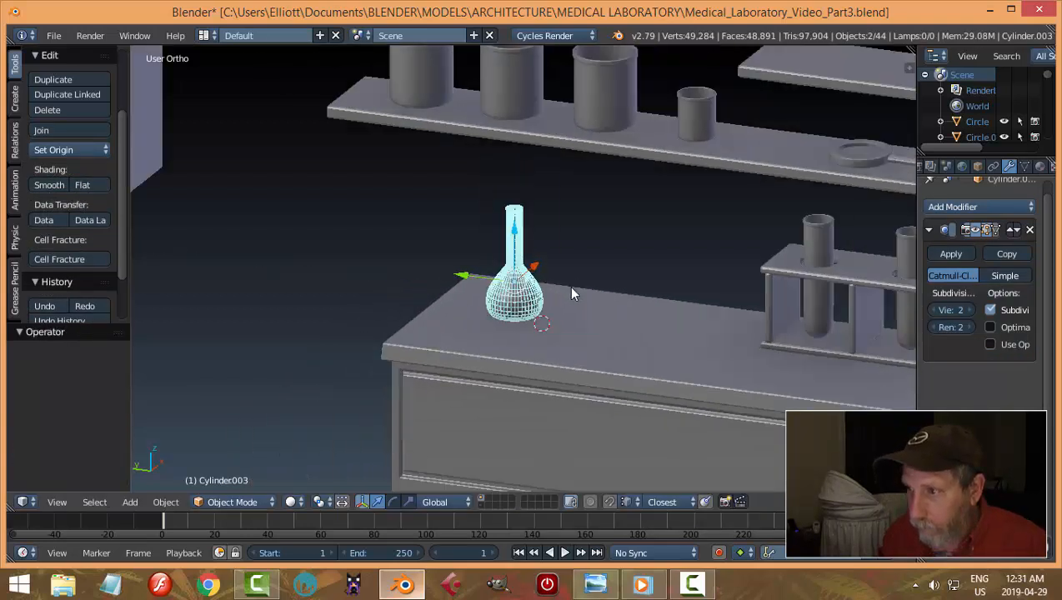
scroll(571, 289, down, 1)
middle_drag(572, 288, 608, 290)
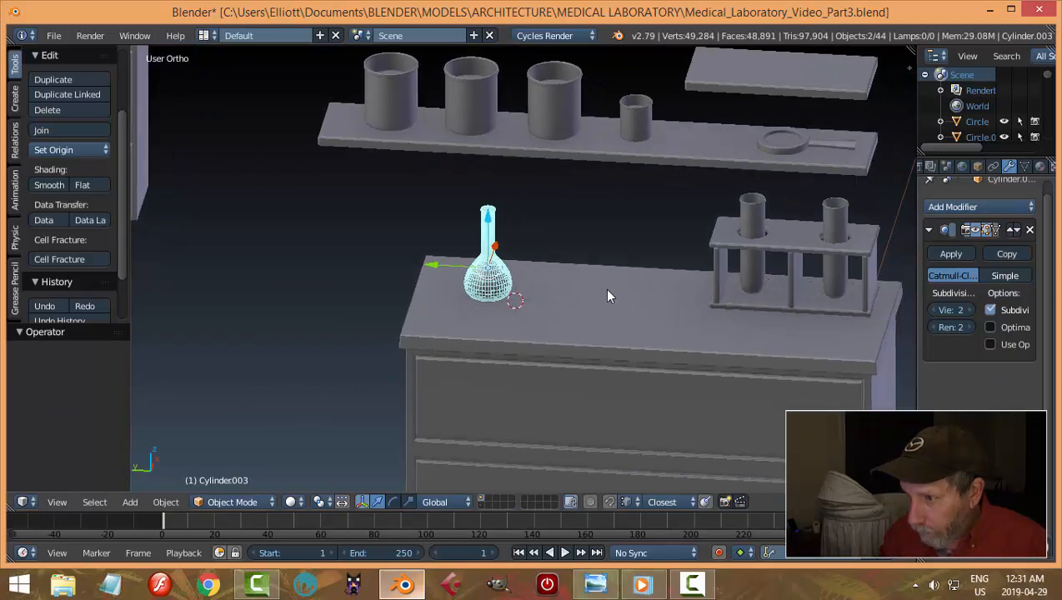
key(shift+d)
key(Escape)
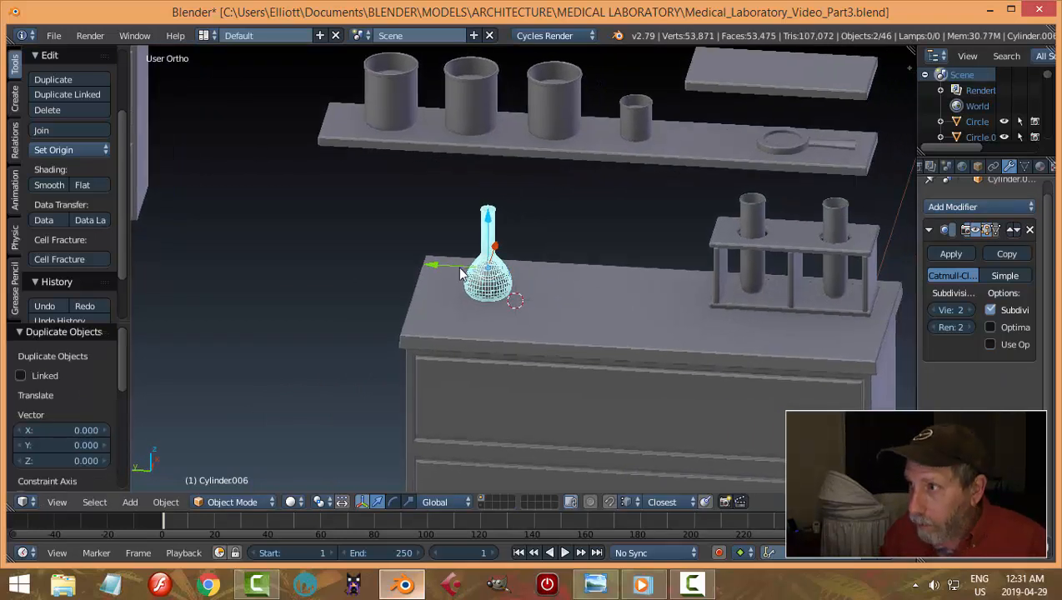
key(g)
key(y)
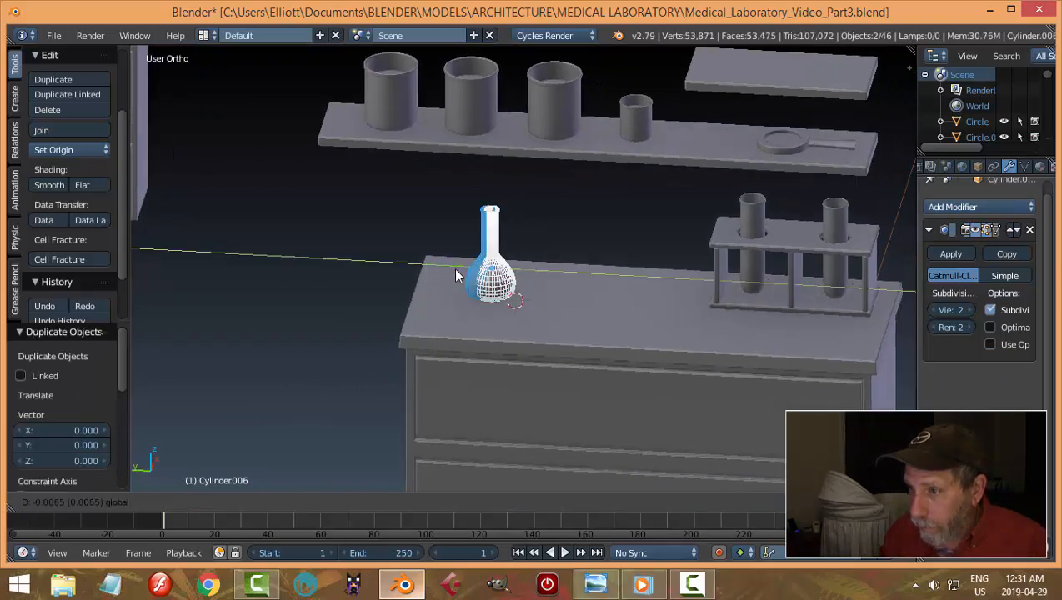
click(494, 286)
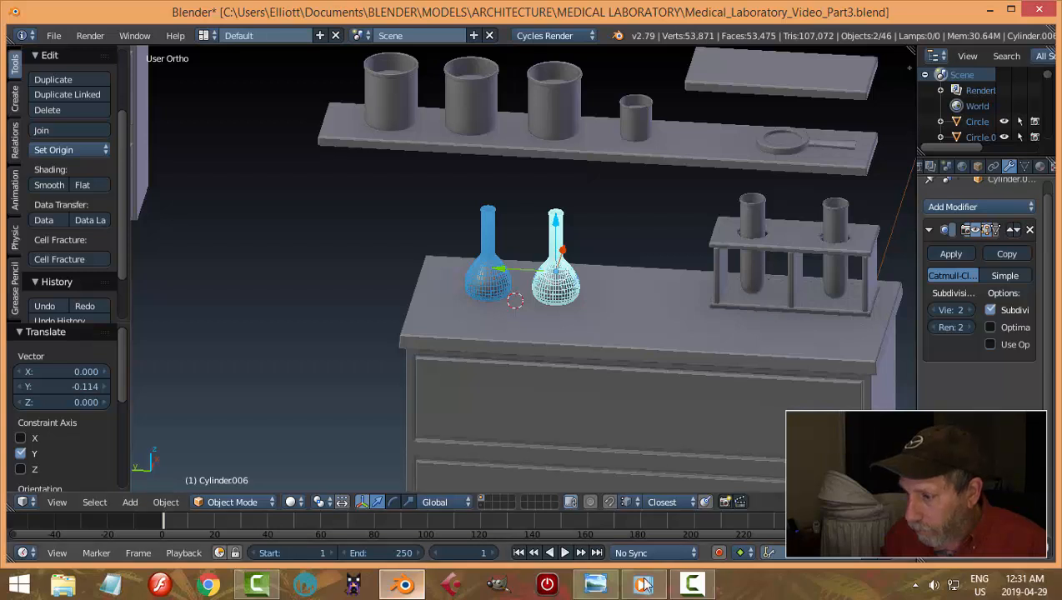
Check the flask count in the reference image, then duplicate the second flask and move the third -0.127 along Y
click(595, 583)
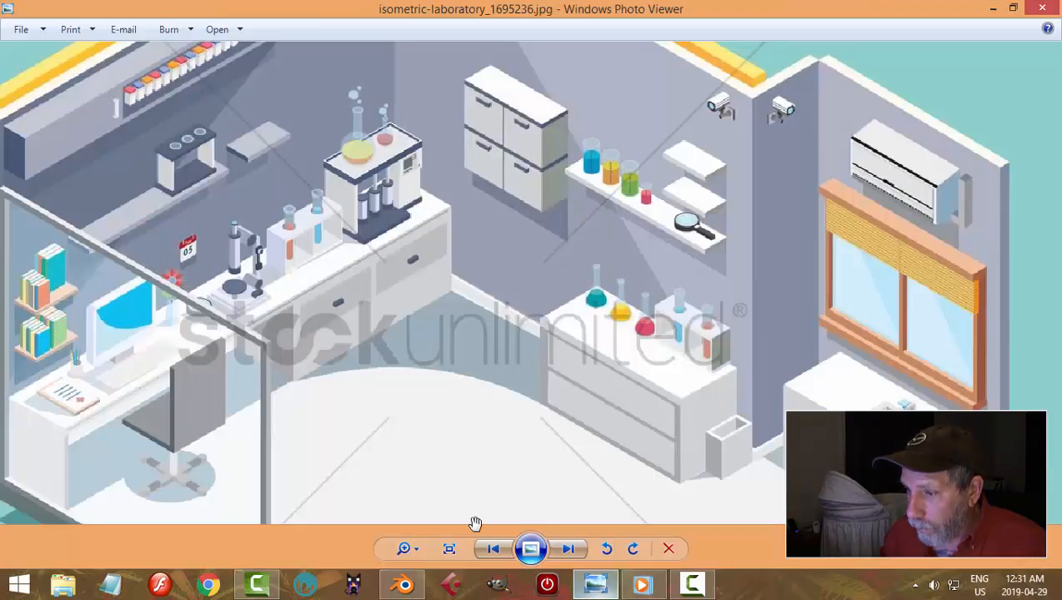
click(404, 584)
key(shift+d)
right_click(511, 287)
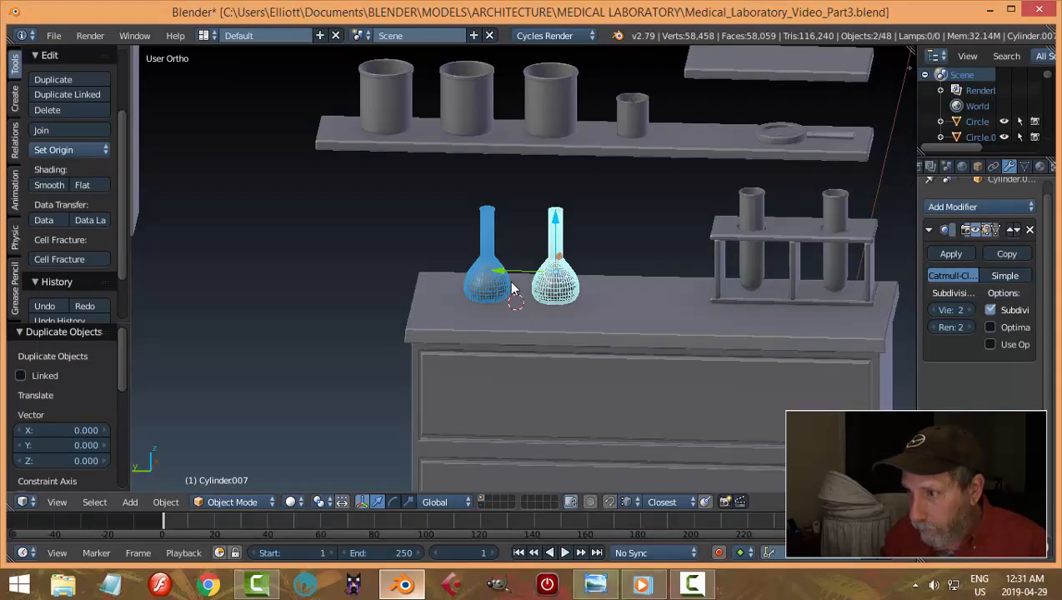
click(573, 284)
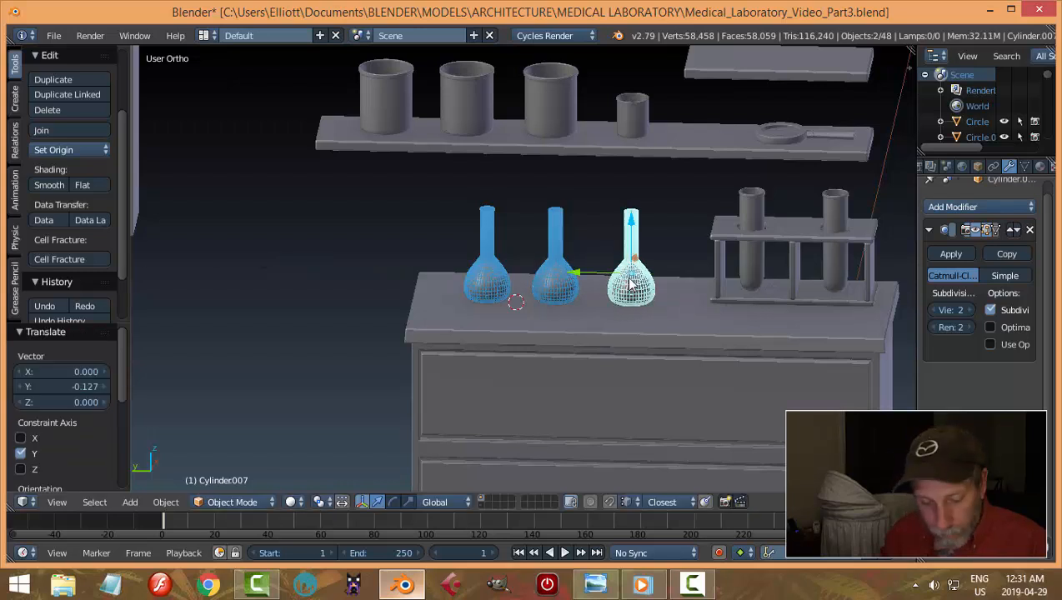
Clear the selection and compare the cabinet and long counter with the laboratory reference image
key(a)
scroll(658, 276, down, 3)
middle_drag(673, 267, 637, 256)
click(598, 585)
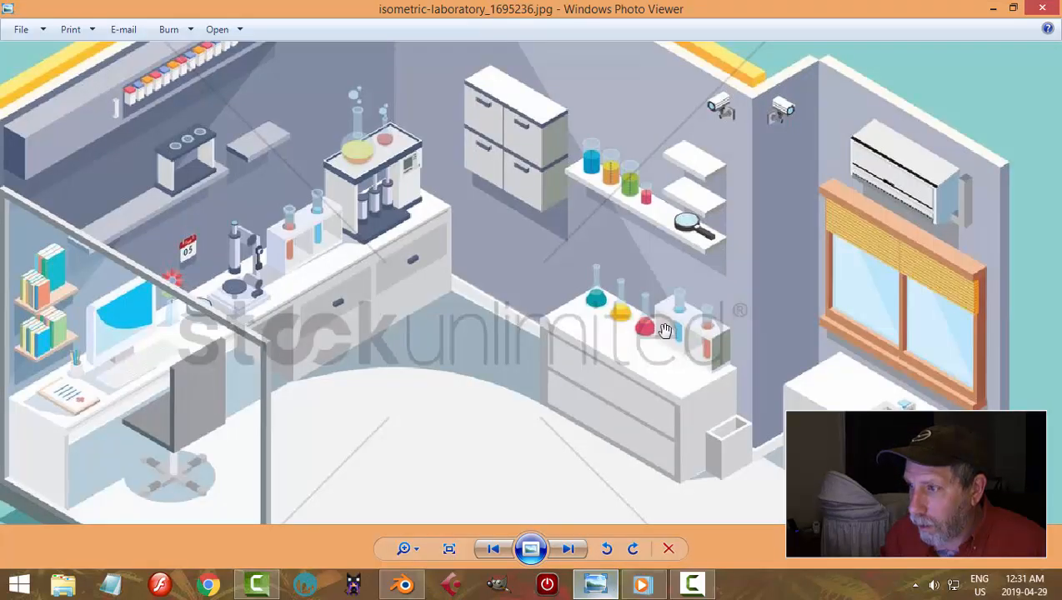
click(403, 586)
middle_drag(554, 324, 585, 303)
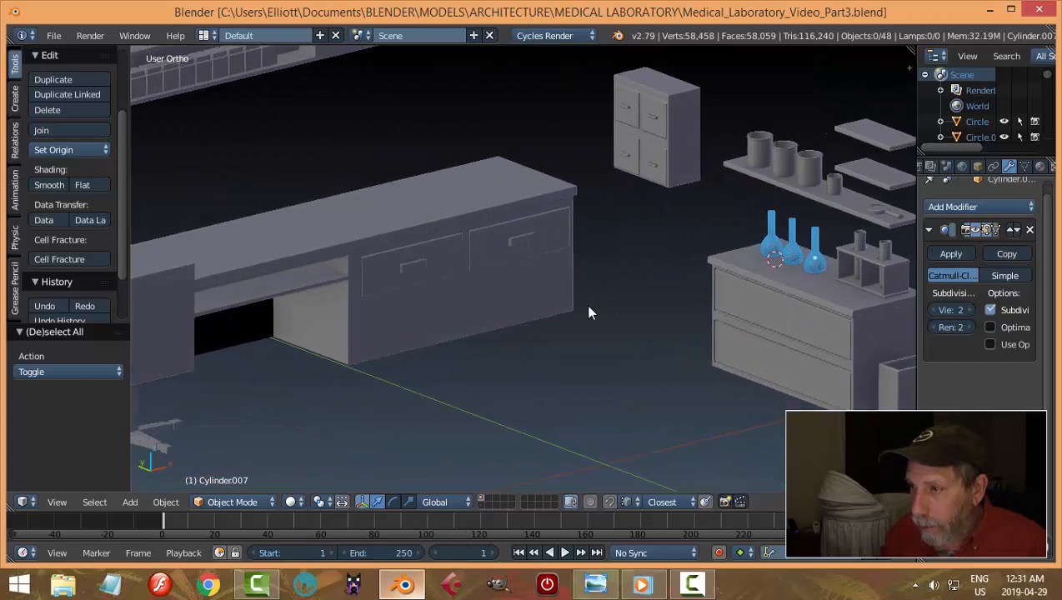
click(595, 584)
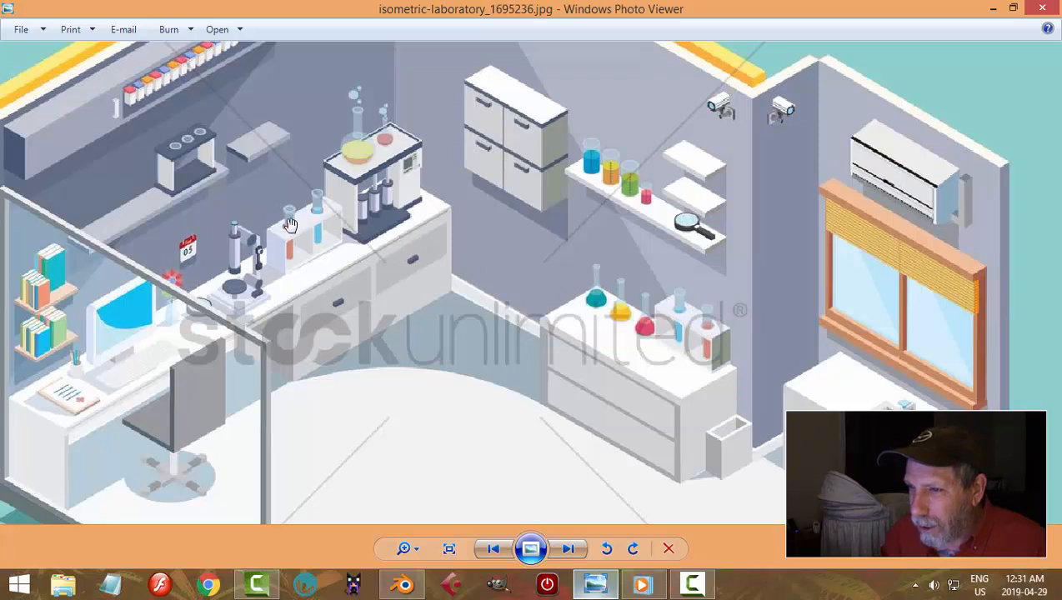
click(403, 585)
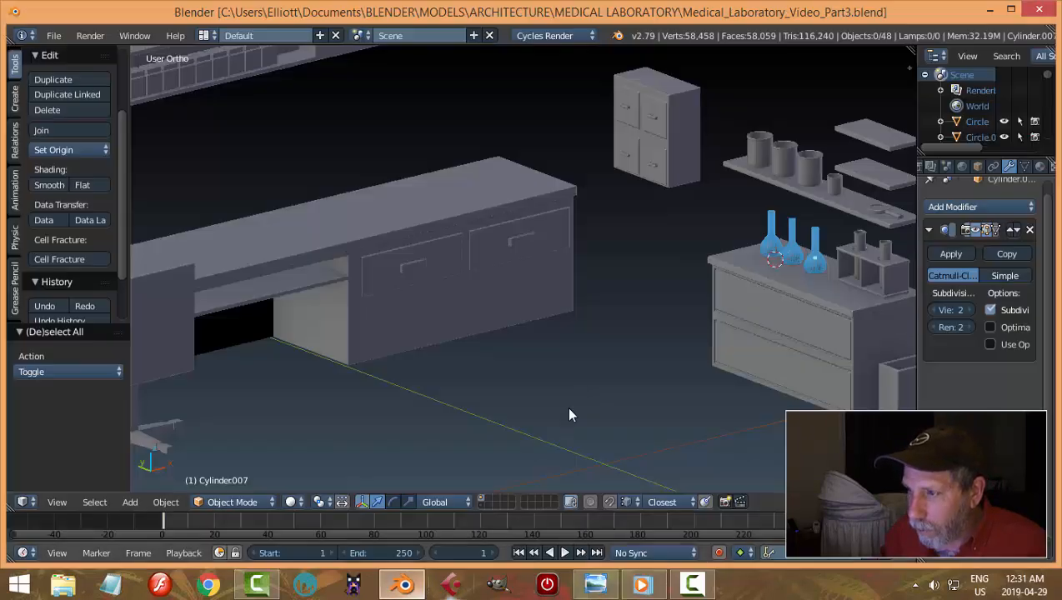
Hide the two outer test tubes in the cabinet-top rack to expose their inner liquid bodies
middle_drag(568, 415, 612, 379)
scroll(593, 334, up, 4)
scroll(593, 328, up, 2)
shift+middle_drag(638, 255, 573, 301)
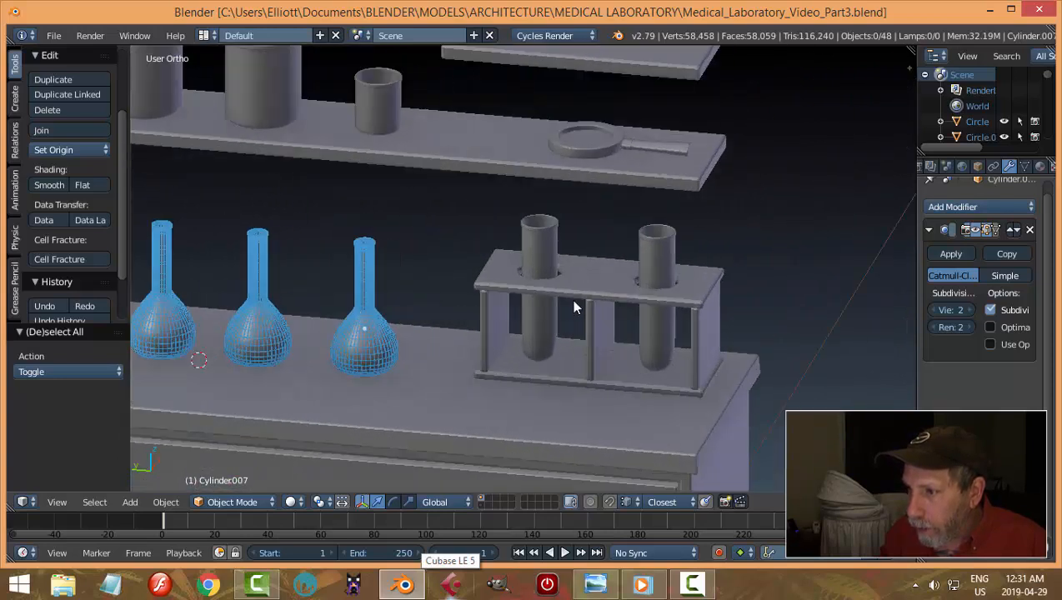
middle_drag(556, 249, 543, 214)
right_click(538, 212)
key(h)
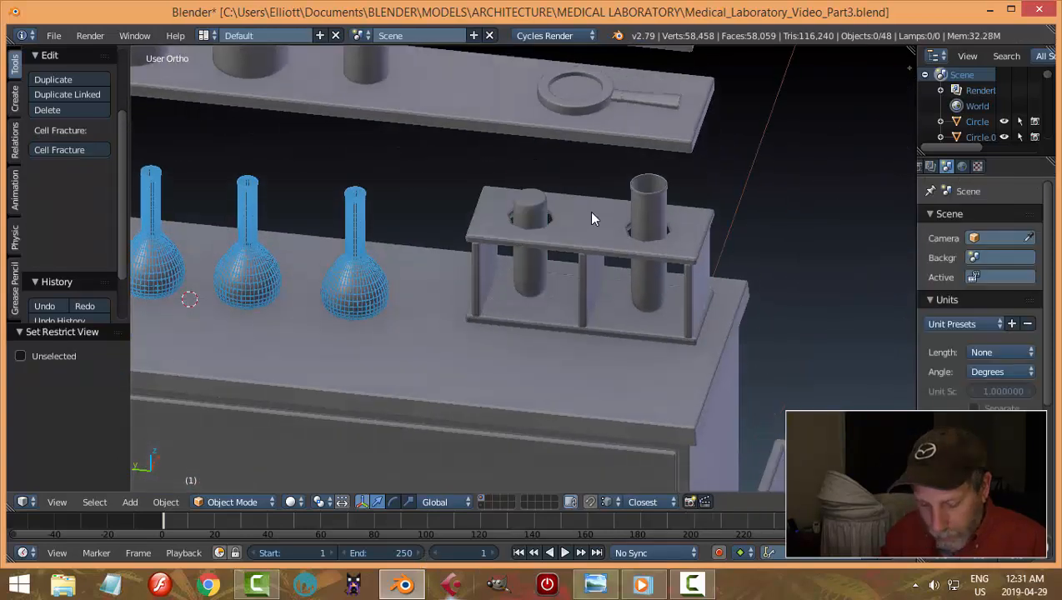
right_click(647, 219)
key(h)
Select both inner liquid bodies and the rack, then unhide the outer test tubes so the whole set is selected
right_click(649, 226)
shift+right_click(526, 206)
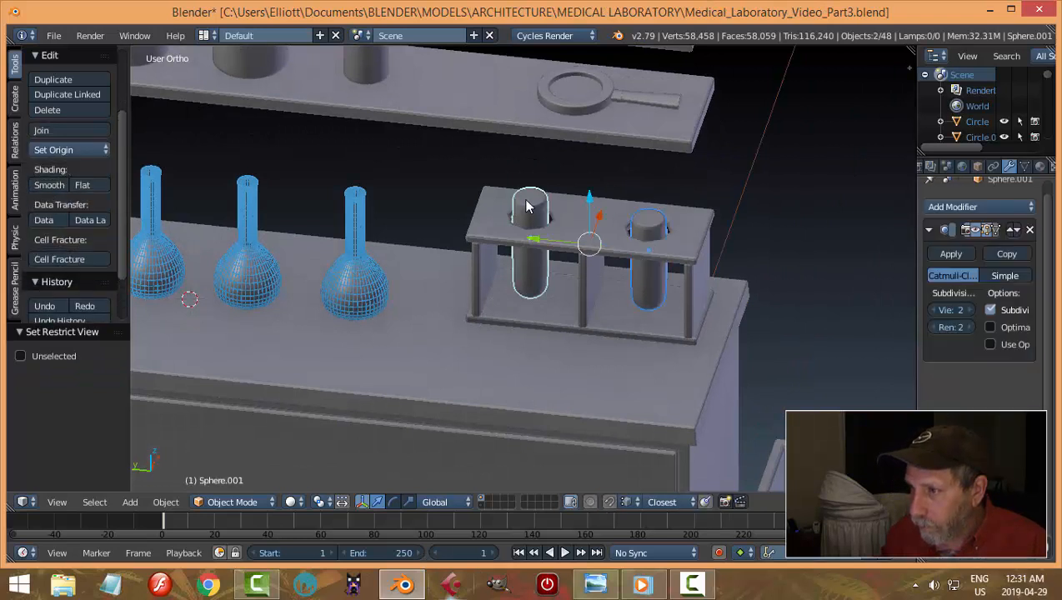
shift+right_click(484, 223)
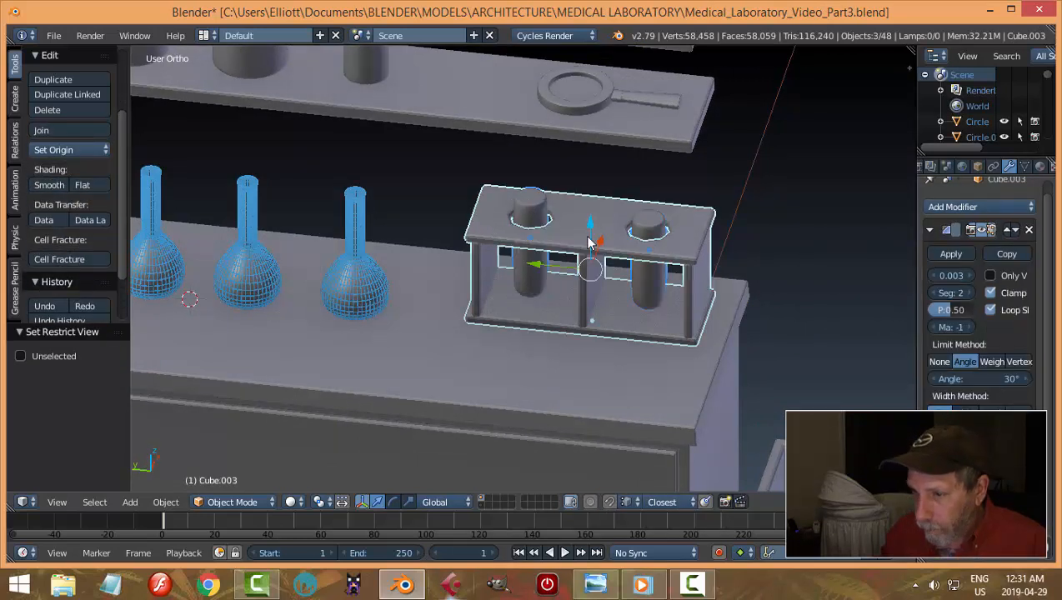
key(alt+h)
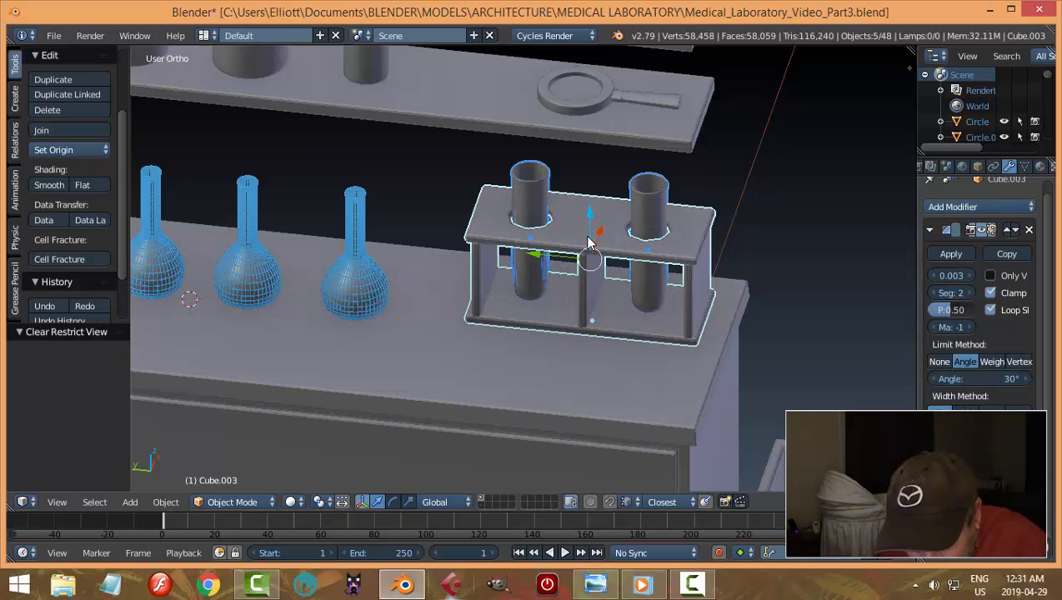
shift+right_click(540, 196)
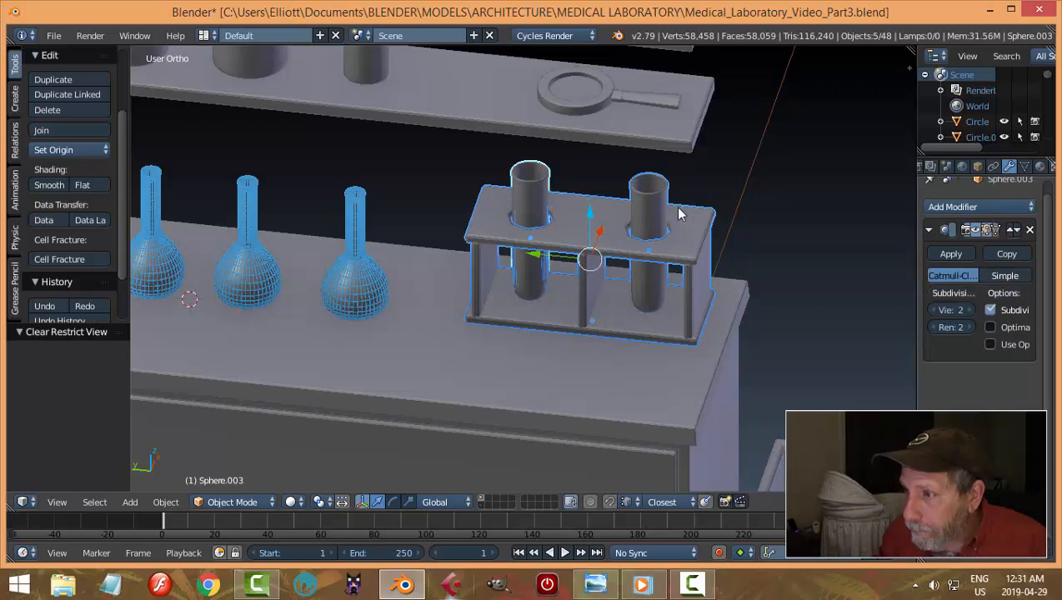
Duplicate the test tube rack with its tubes and liquids and move the copy -0.420 along X
scroll(637, 265, down, 5)
key(shift+d)
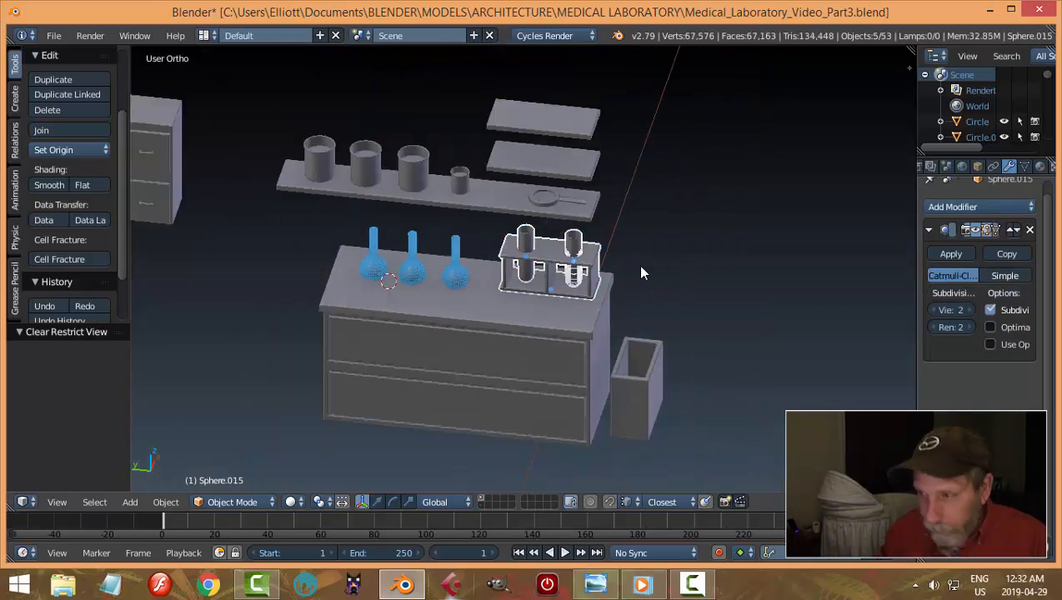
key(x)
click(559, 296)
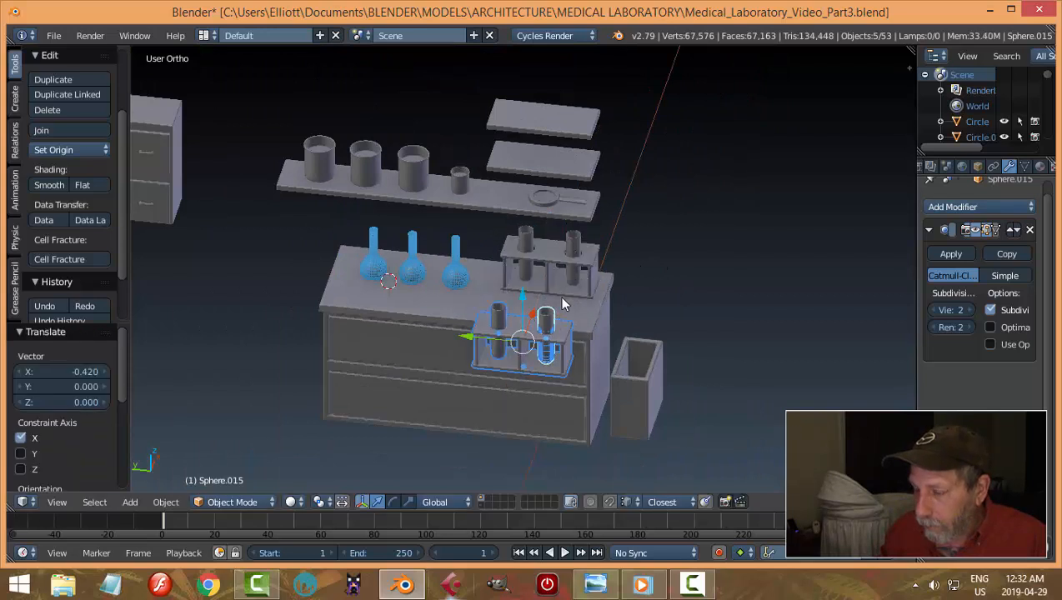
Rotate the copied rack 90° about Z and move it 1.482 along Y to the long counter
middle_drag(596, 394, 607, 292)
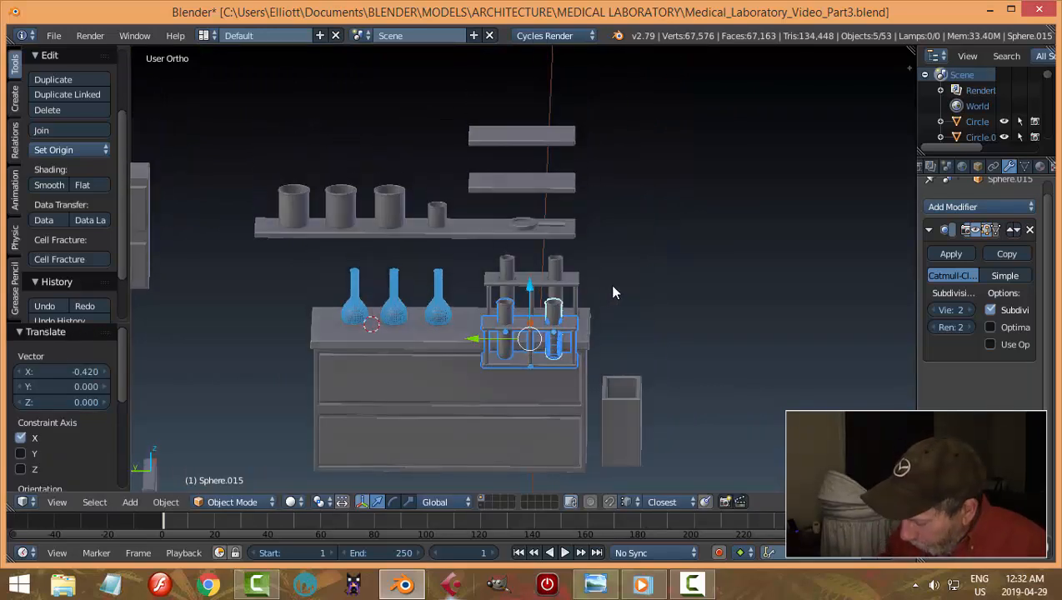
key(KP_3)
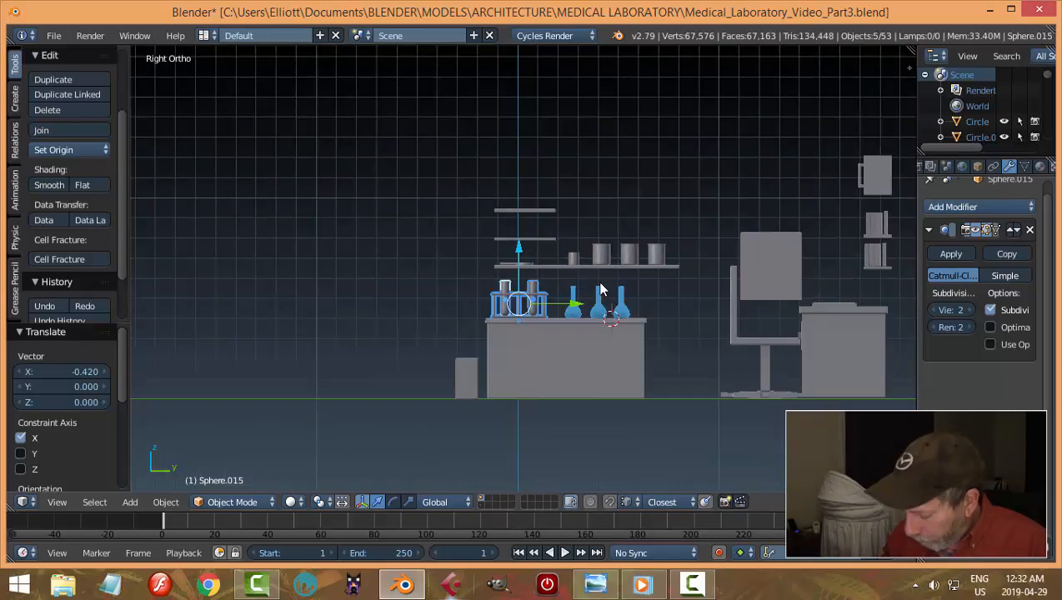
key(KP_1)
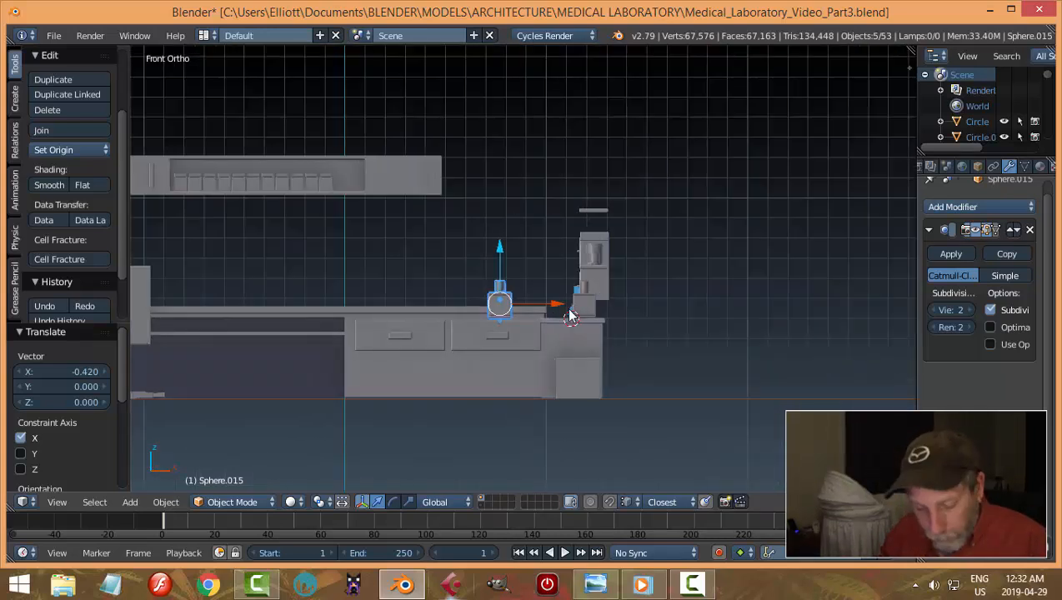
key(r)
text(z)
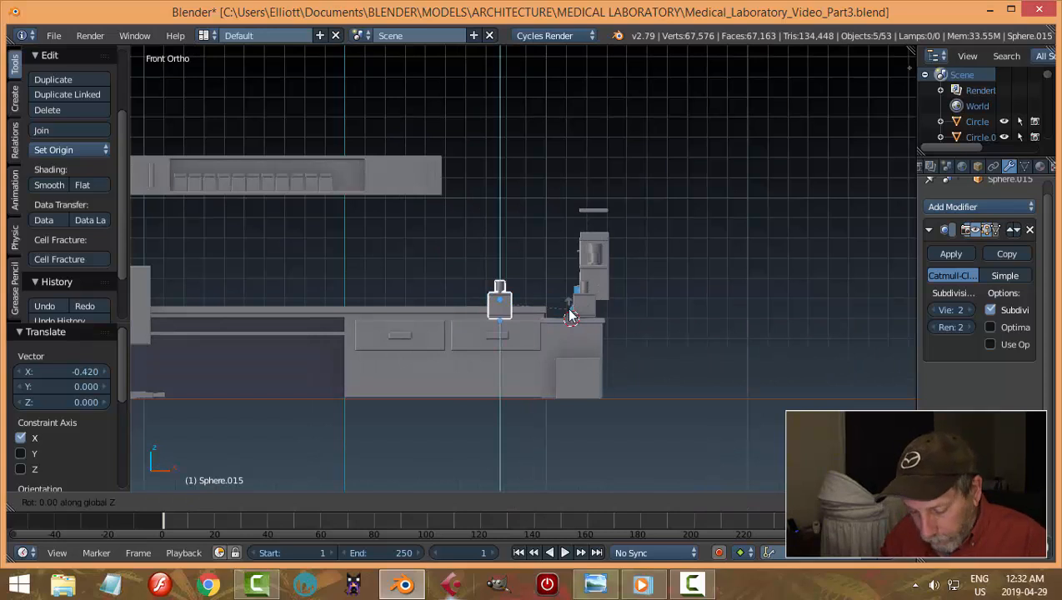
text(90)
key(Return)
middle_drag(569, 316, 702, 374)
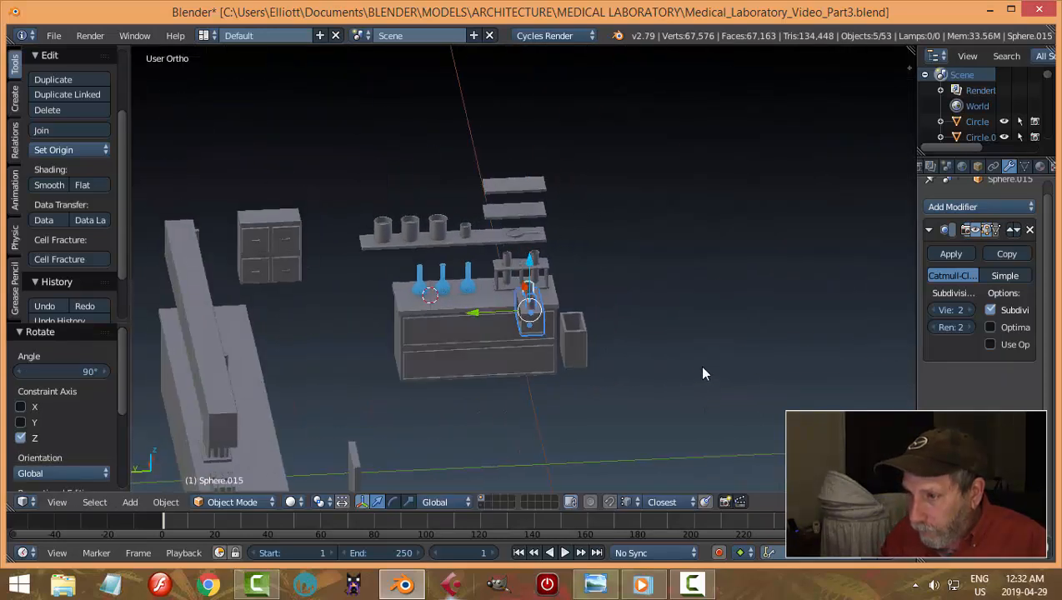
drag(452, 319, 181, 307)
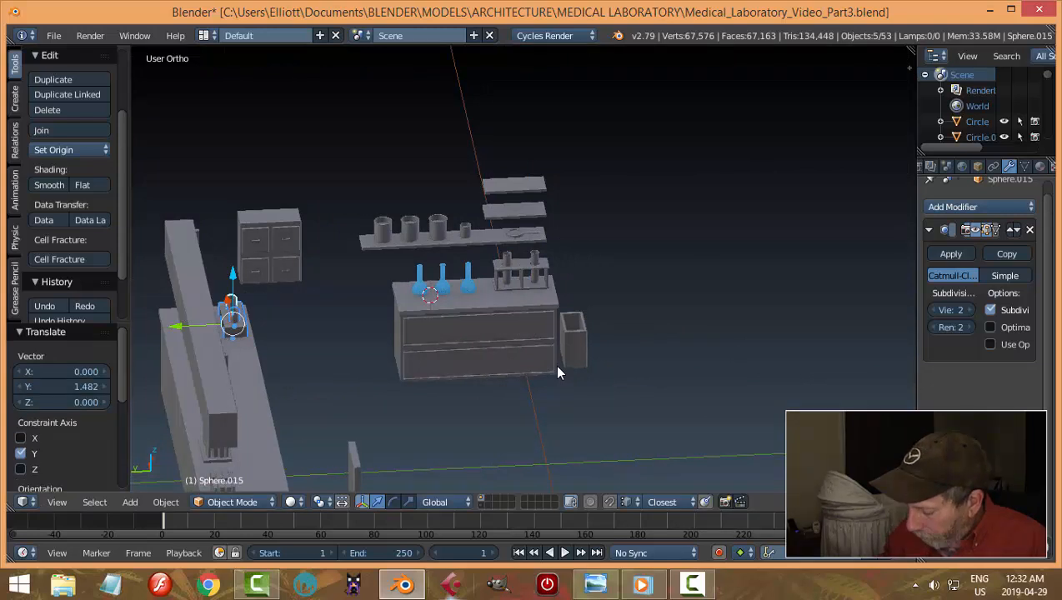
Raise the copied rack 0.058 along Z so its base rests on the long counter's top
key(KP_3)
scroll(593, 352, up, 4)
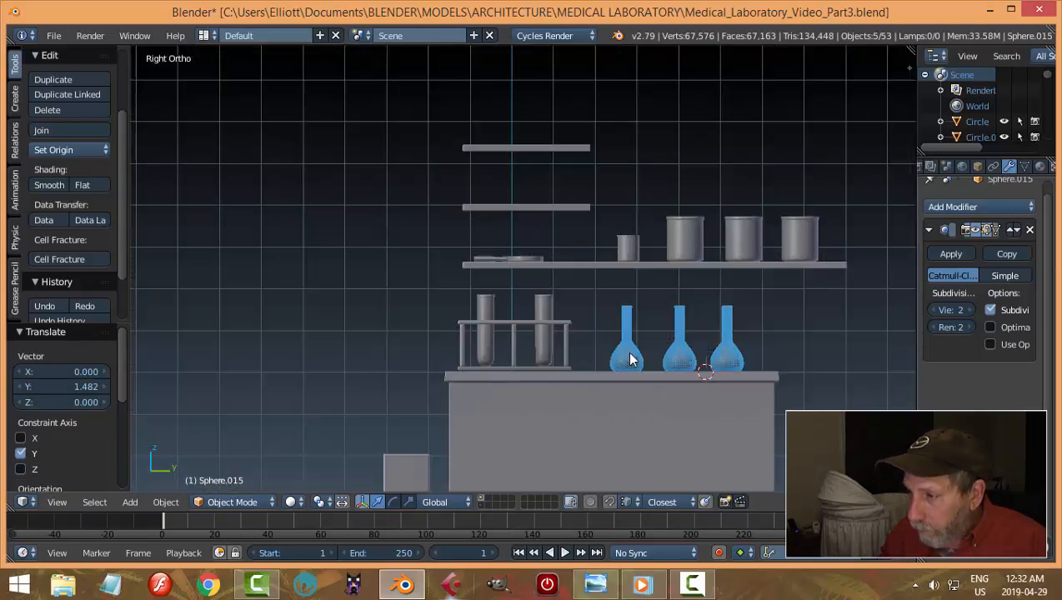
scroll(631, 357, down, 3)
shift+middle_drag(723, 344, 434, 366)
scroll(673, 362, up, 4)
key(KP_Decimal)
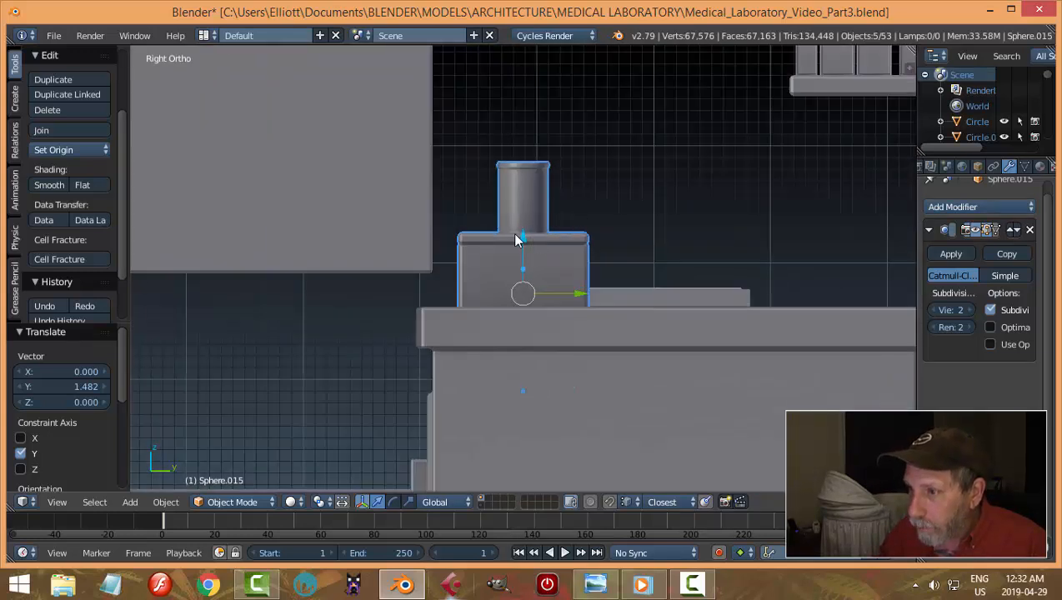
key(g)
key(z)
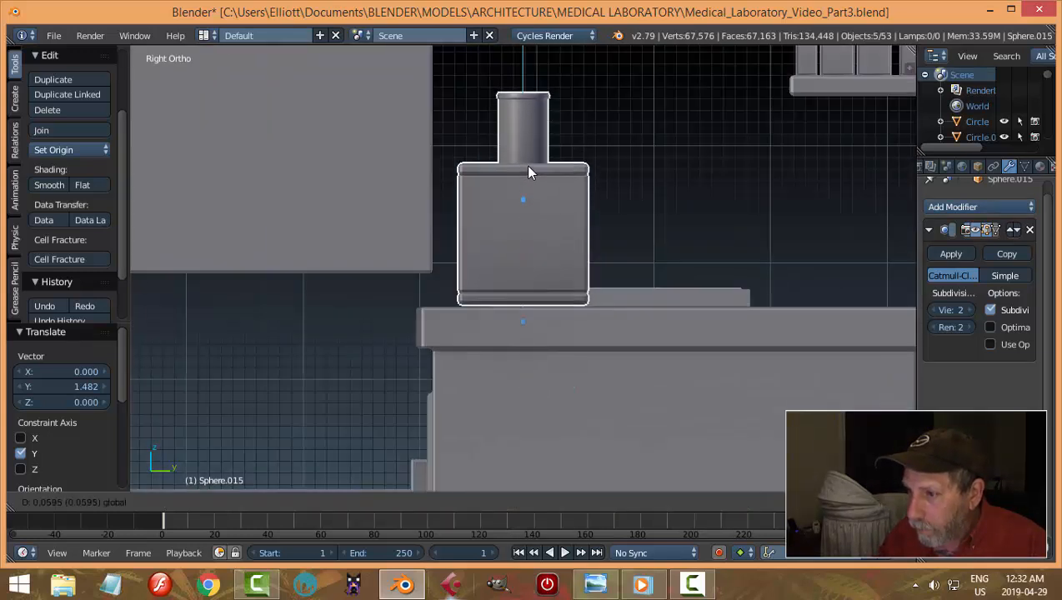
click(527, 172)
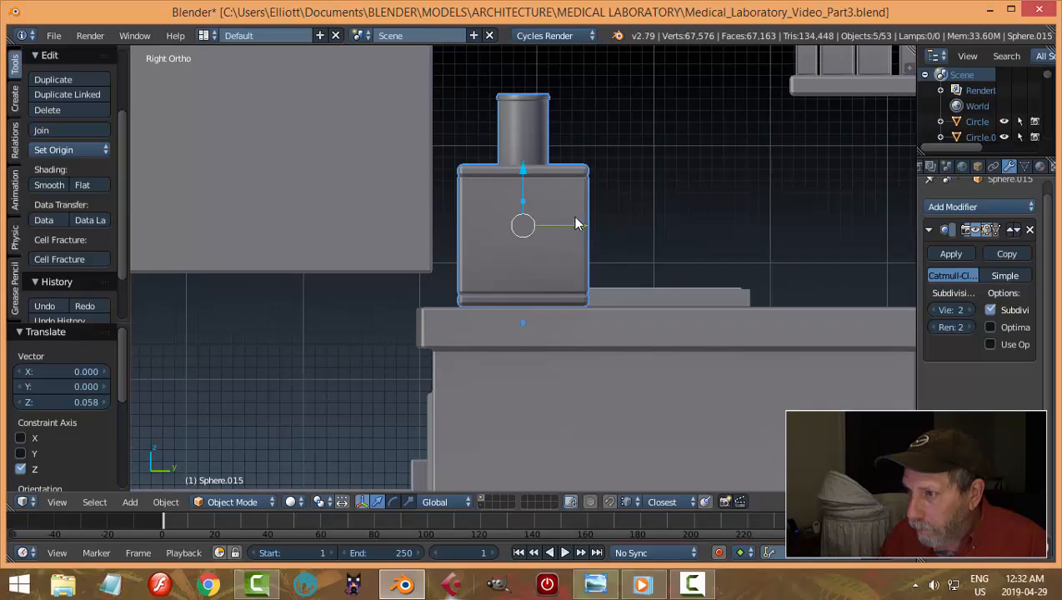
Position the copied rack on the long counter by moving it 0.180 along Y and -0.474 along X, following the reference image
drag(579, 222, 788, 258)
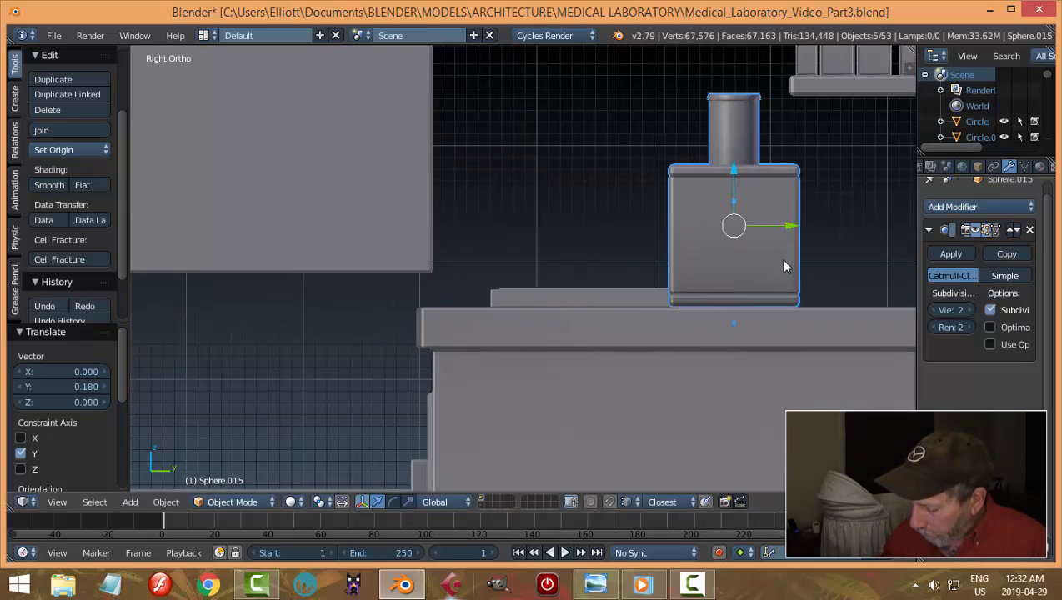
key(KP_1)
scroll(658, 297, down, 4)
middle_drag(652, 300, 657, 360)
click(607, 492)
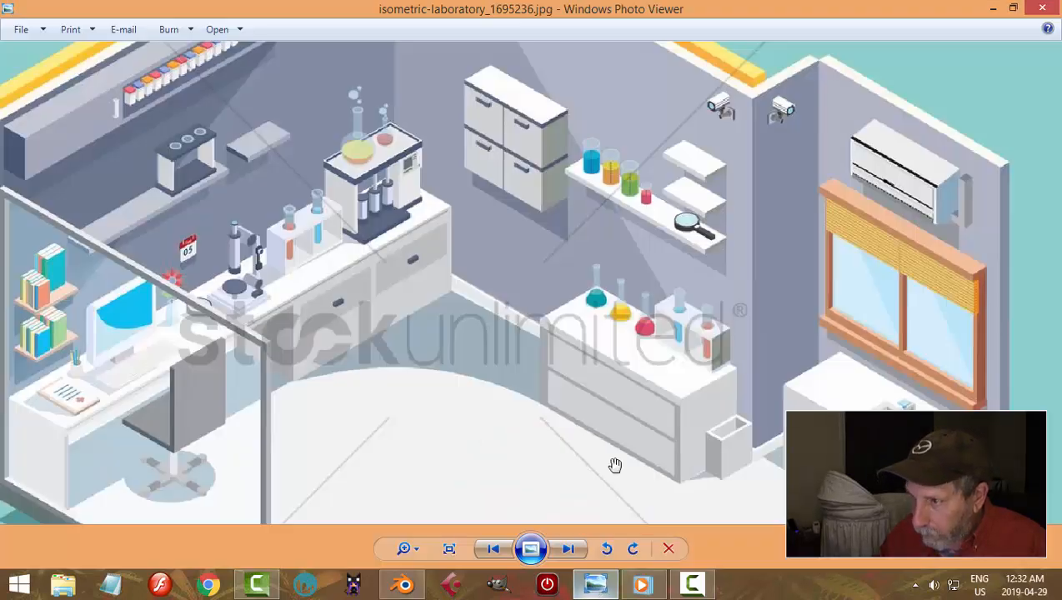
click(396, 595)
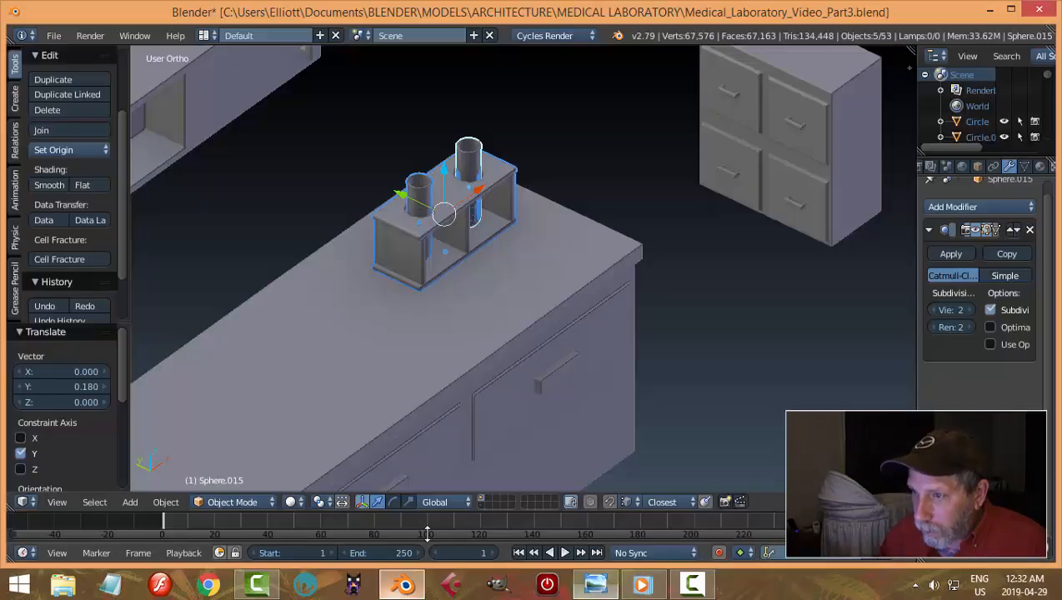
middle_drag(441, 335, 469, 296)
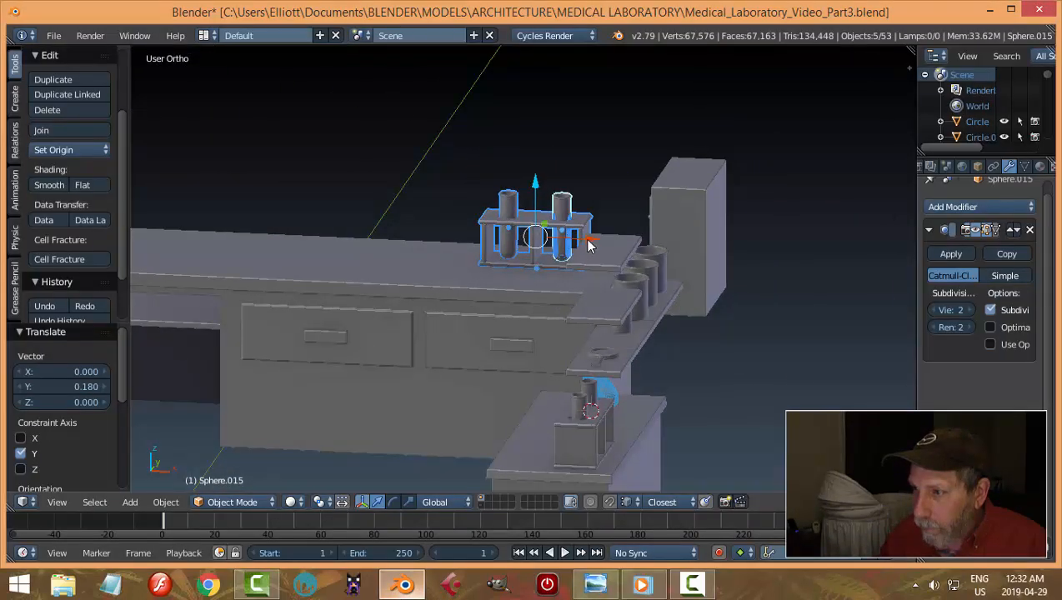
drag(589, 244, 380, 333)
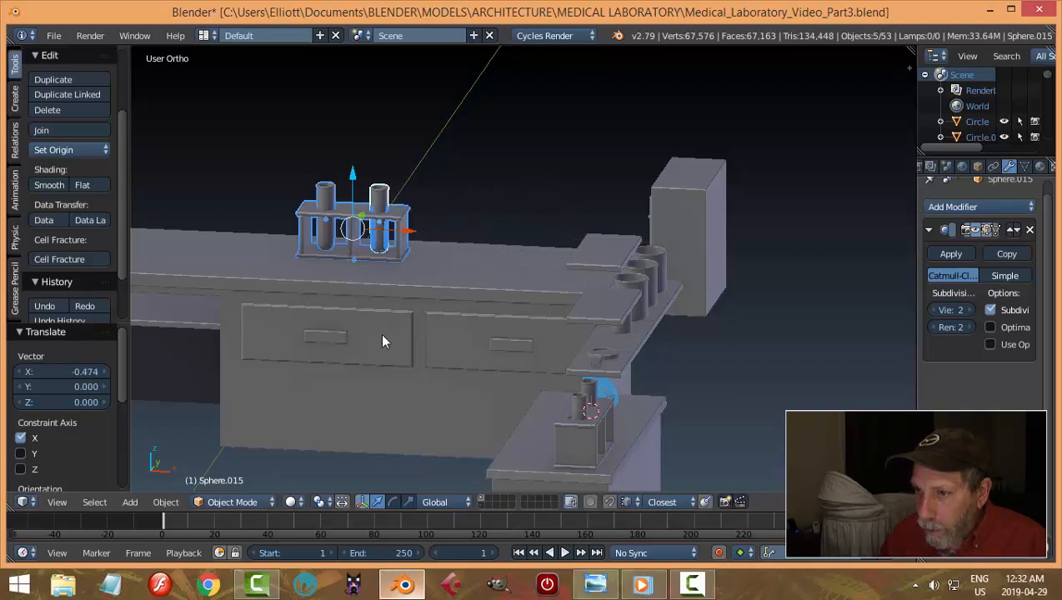
Compare the copied test tube rack's placement with the reference image and move the rack -0.046 along Y
click(609, 593)
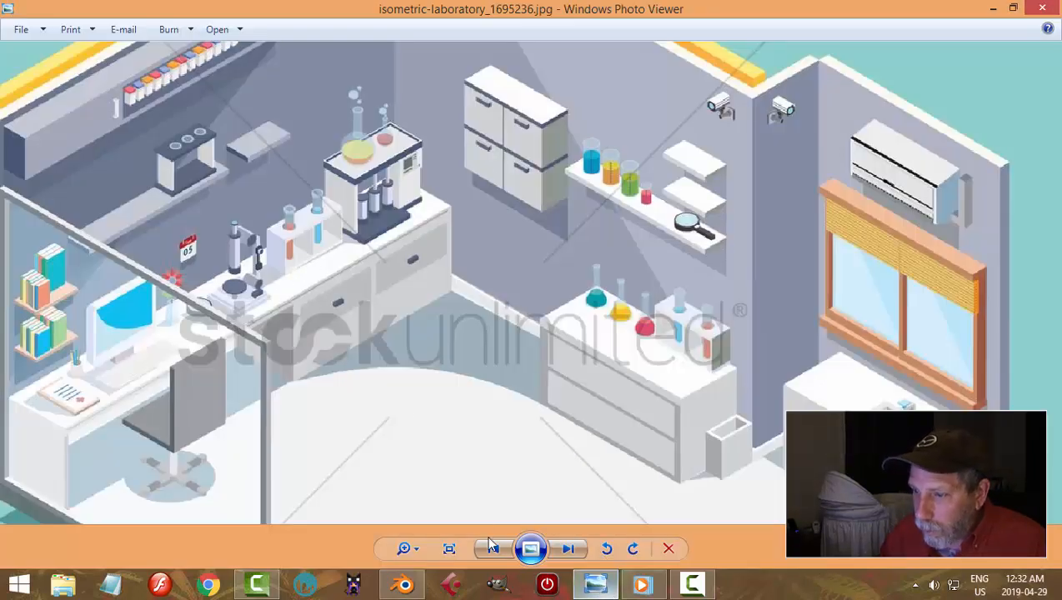
click(403, 584)
middle_drag(631, 346, 547, 340)
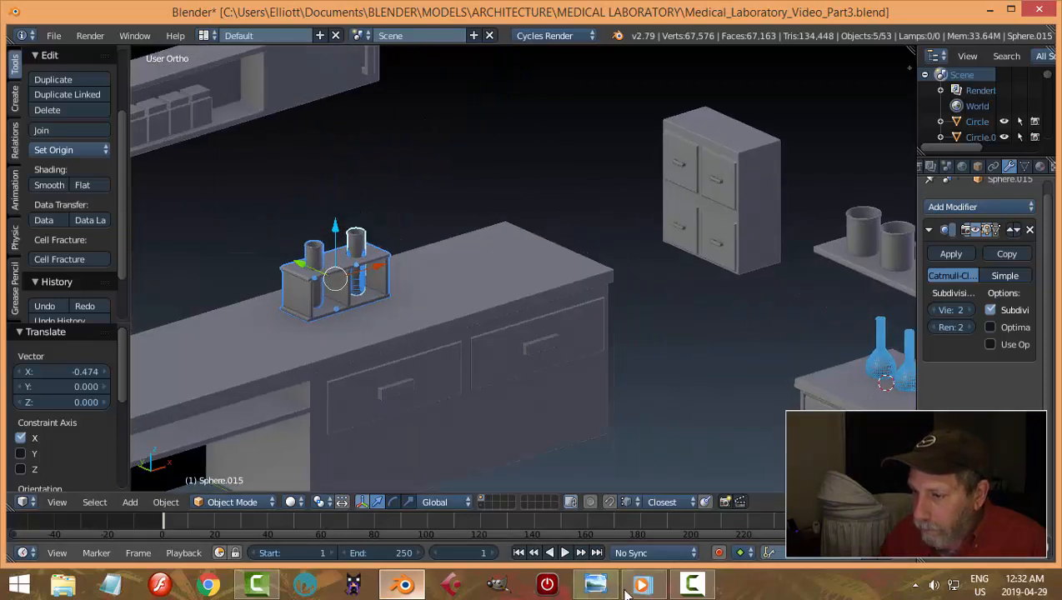
click(597, 586)
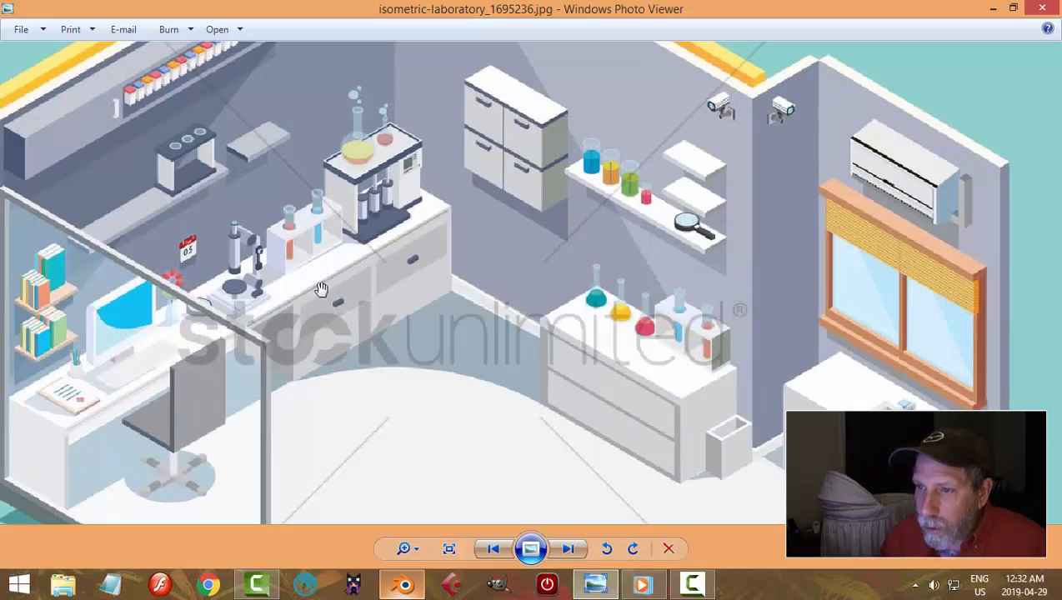
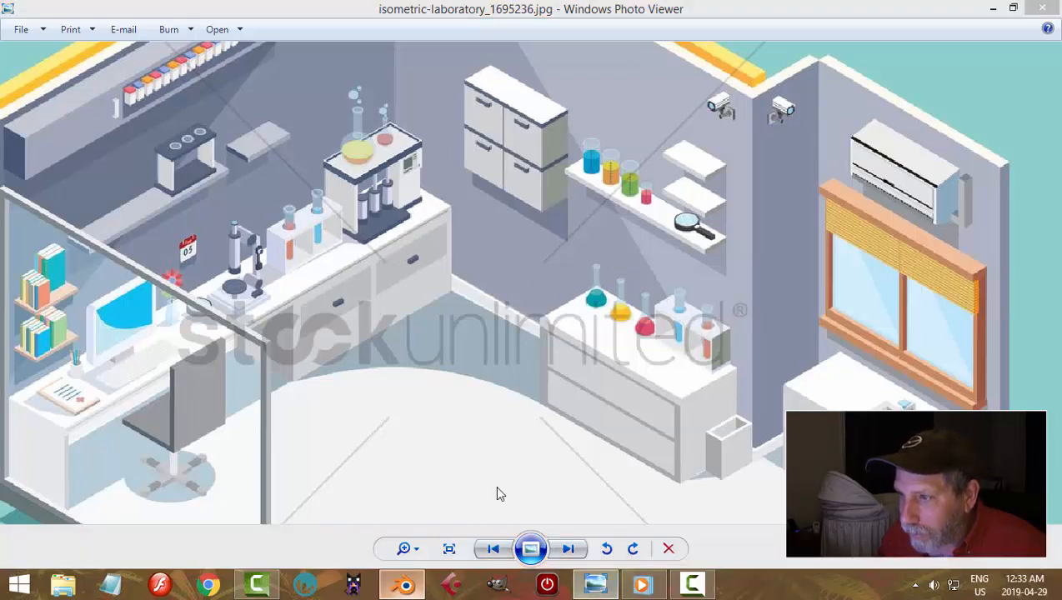
click(403, 585)
middle_drag(607, 365, 325, 313)
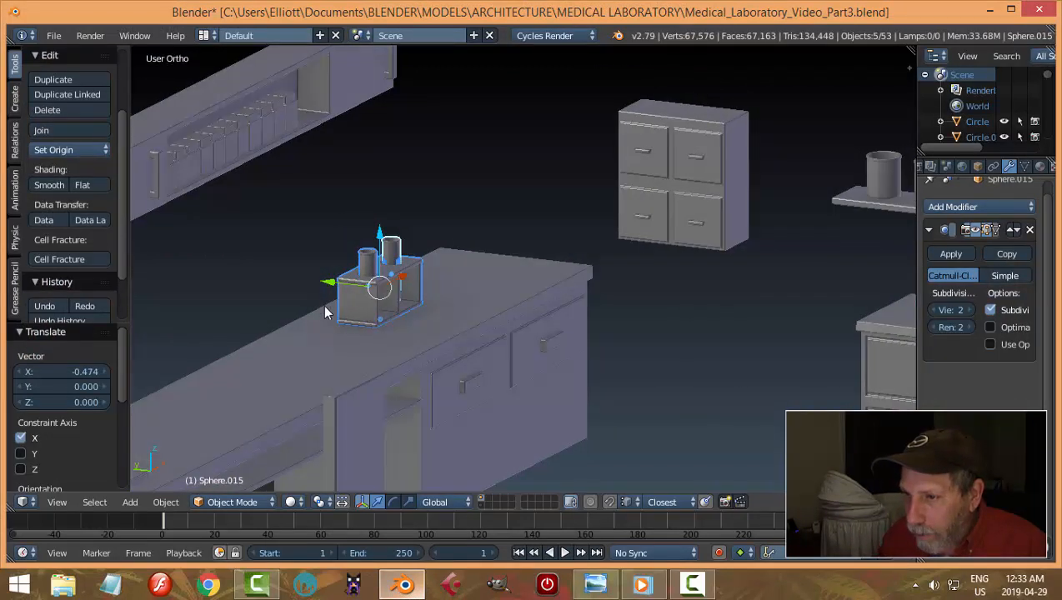
drag(331, 287, 348, 293)
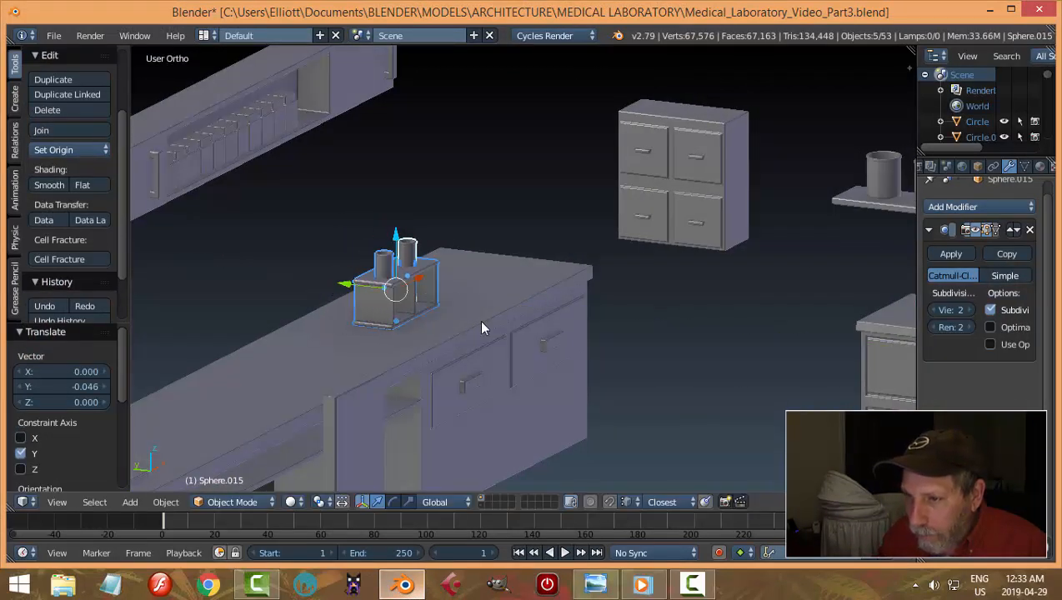
Snap the 3D cursor to the long counter's top face between the copied rack and the counter's end
middle_drag(479, 319, 528, 273)
key(a)
scroll(525, 333, down, 6)
right_click(573, 257)
key(Tab)
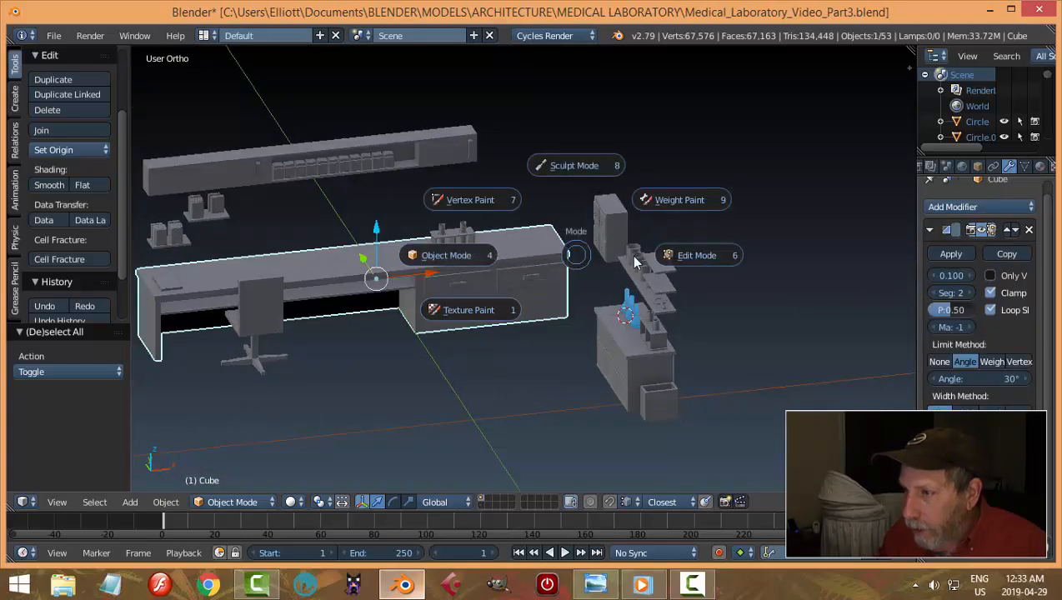
click(685, 253)
scroll(541, 258, up, 4)
key(ctrl+Tab)
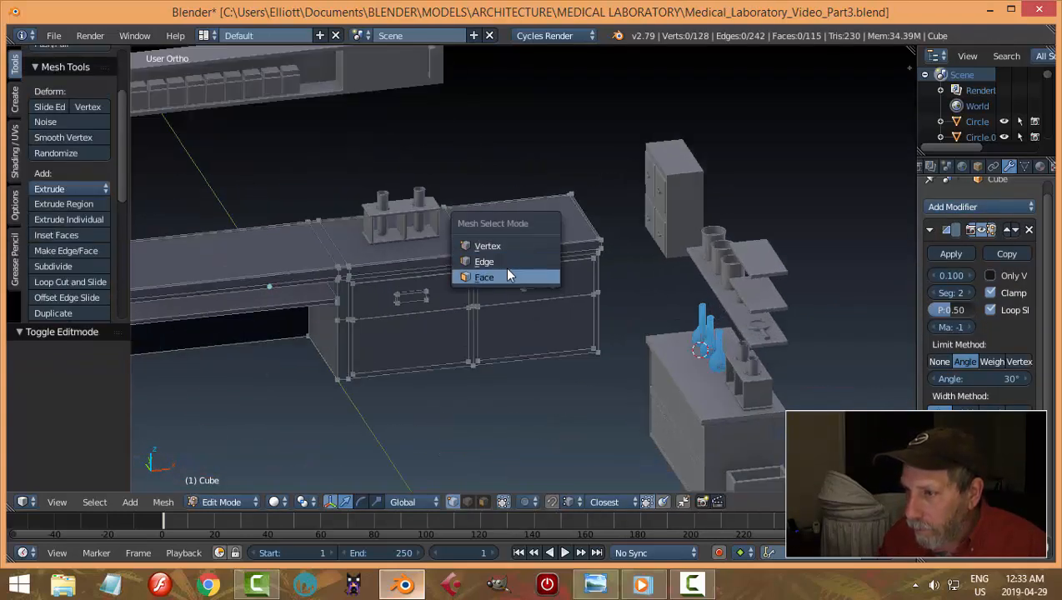
click(500, 277)
right_click(504, 268)
key(shift+s)
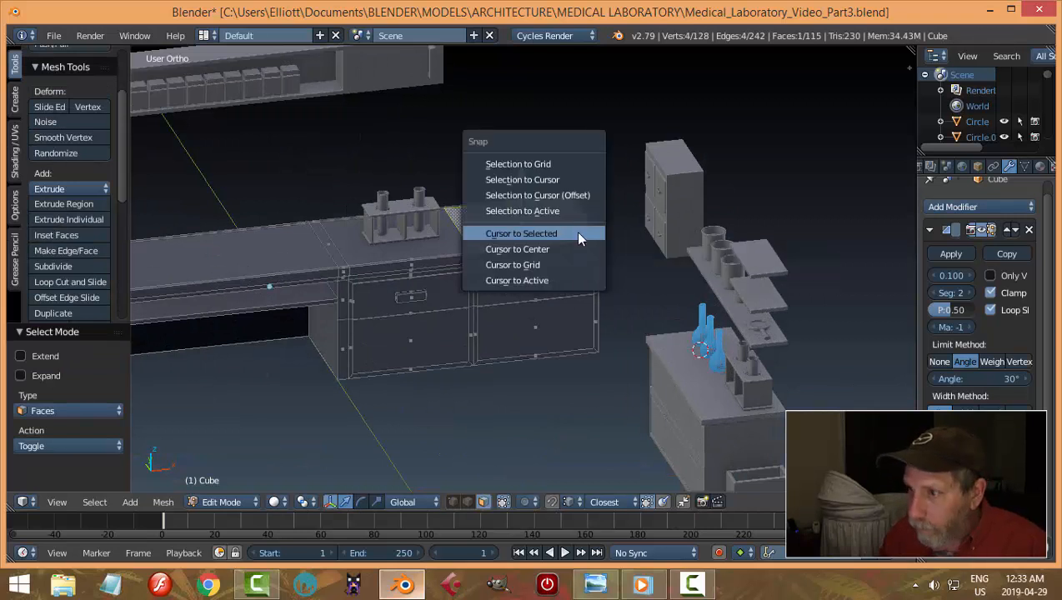
click(578, 234)
key(a)
key(Tab)
click(470, 233)
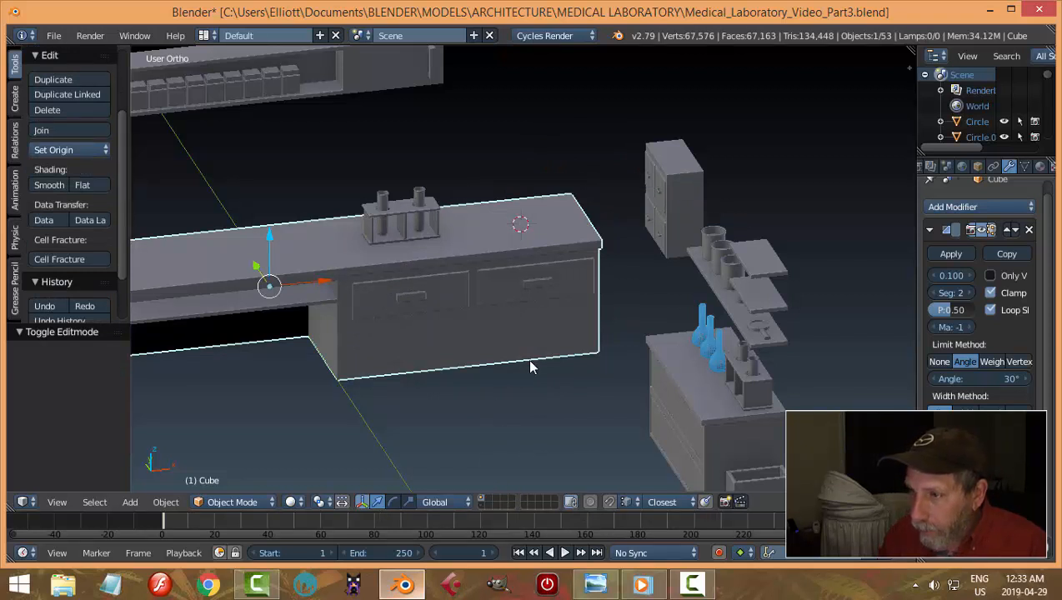
Add a UV sphere with 12 segments and 6 rings at the 3D cursor
key(shift+a)
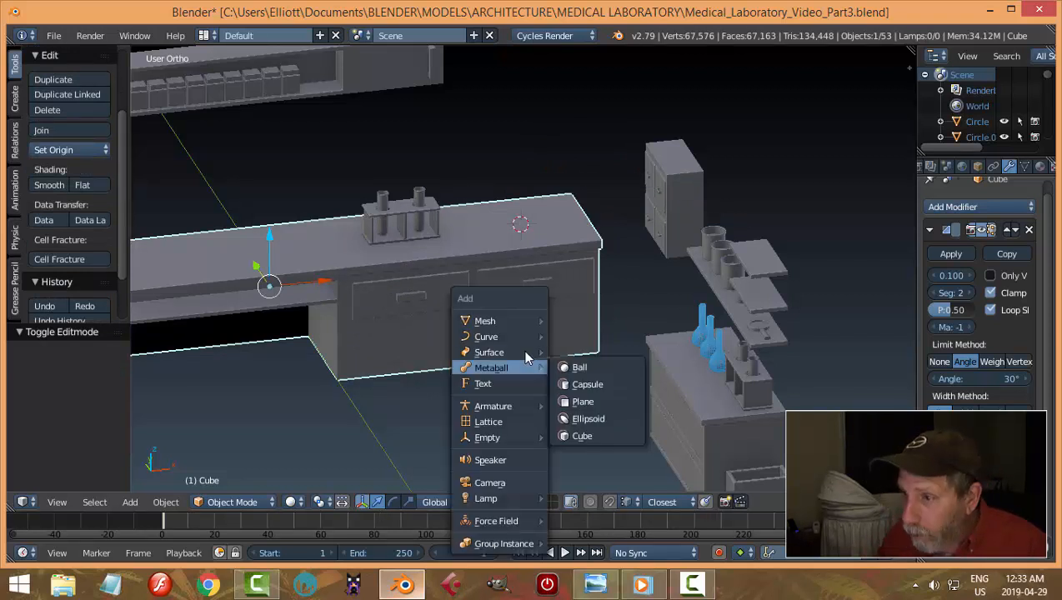
mouse_move(504, 321)
click(599, 367)
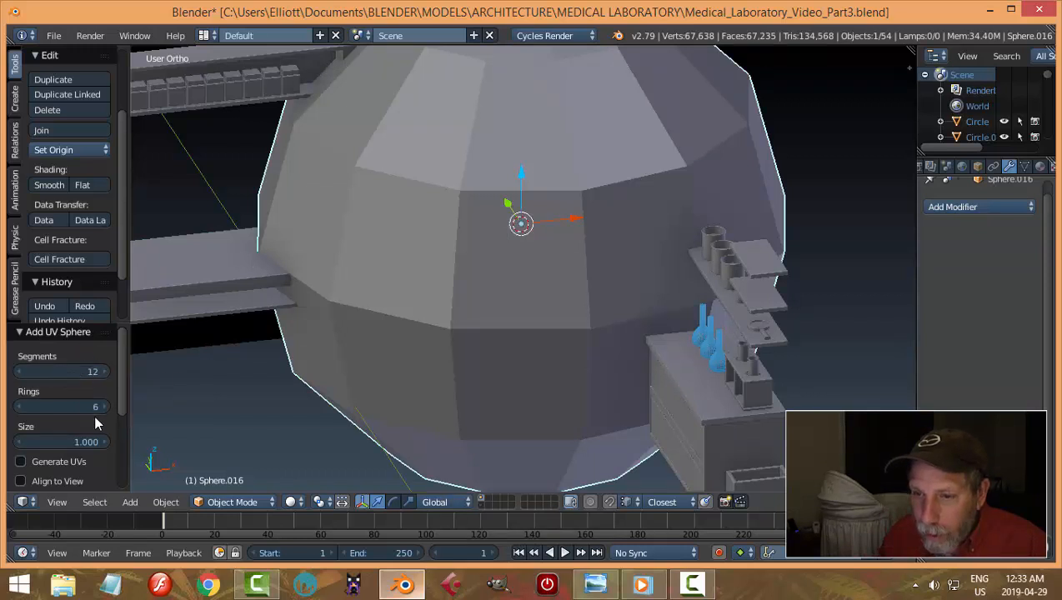
In Edit Mode, scale the sphere down to about 0.095 and raise it 0.086 along Z above the counter
scroll(425, 346, down, 3)
middle_drag(424, 346, 641, 280)
key(Tab)
click(698, 263)
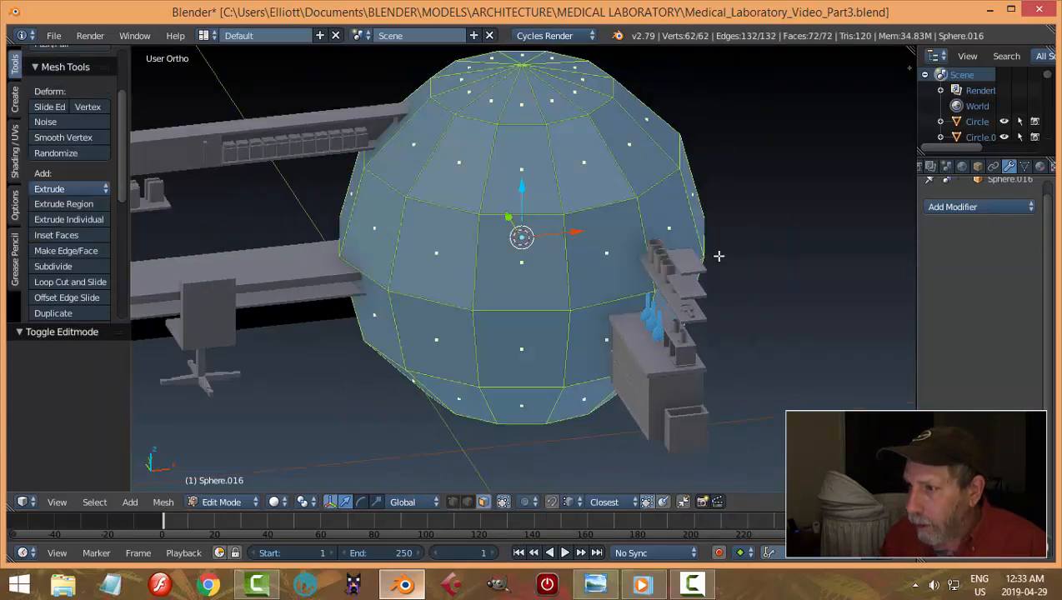
key(s)
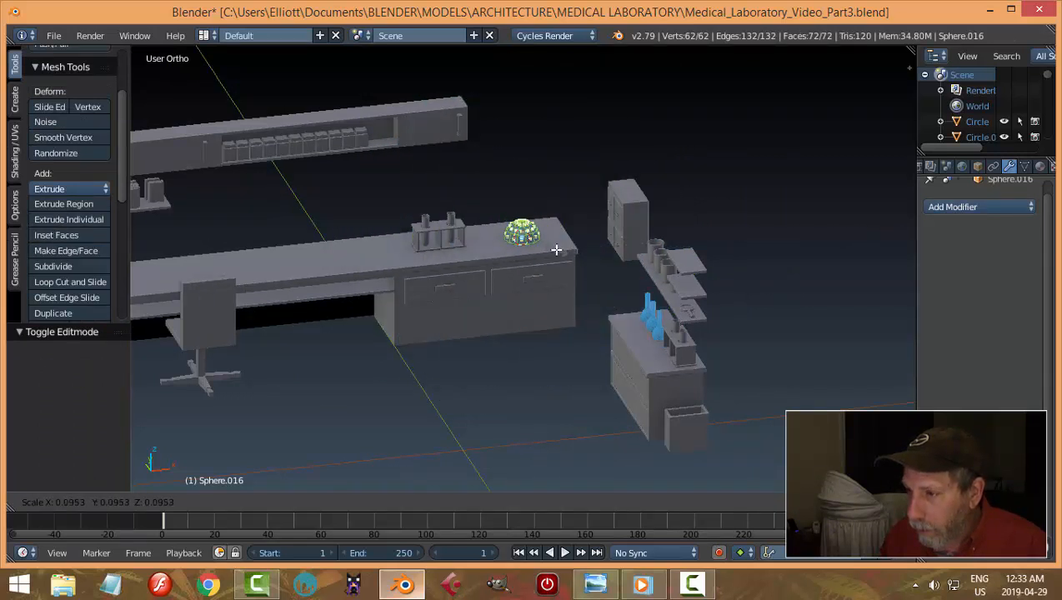
click(555, 249)
drag(524, 191, 526, 176)
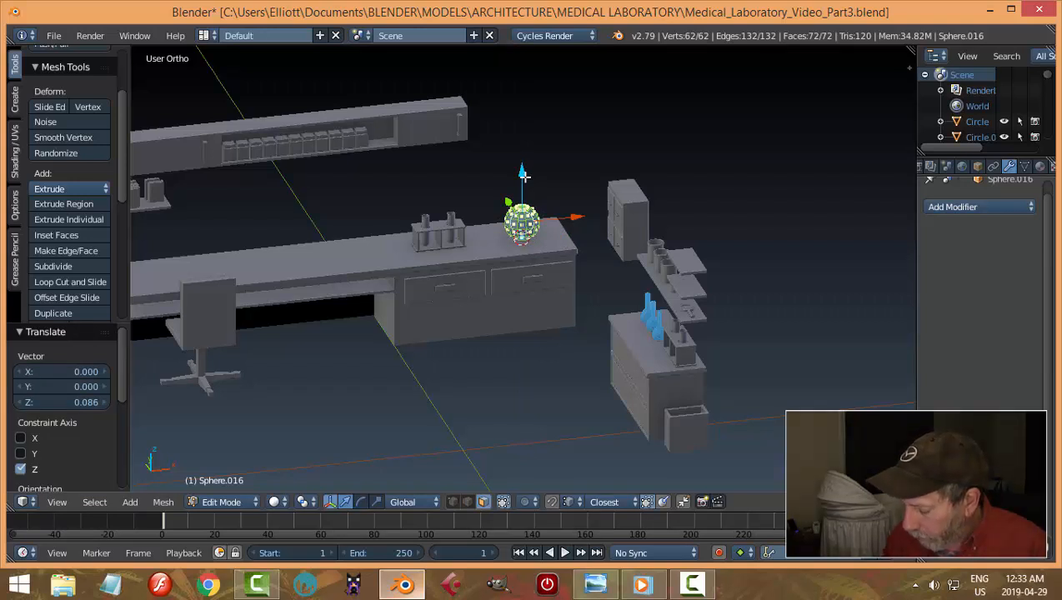
Show the scene from the back in wireframe and switch the sphere's mesh to vertex selection with nothing selected
key(ctrl+KP_1)
scroll(578, 225, up, 3)
shift+middle_drag(563, 231, 550, 235)
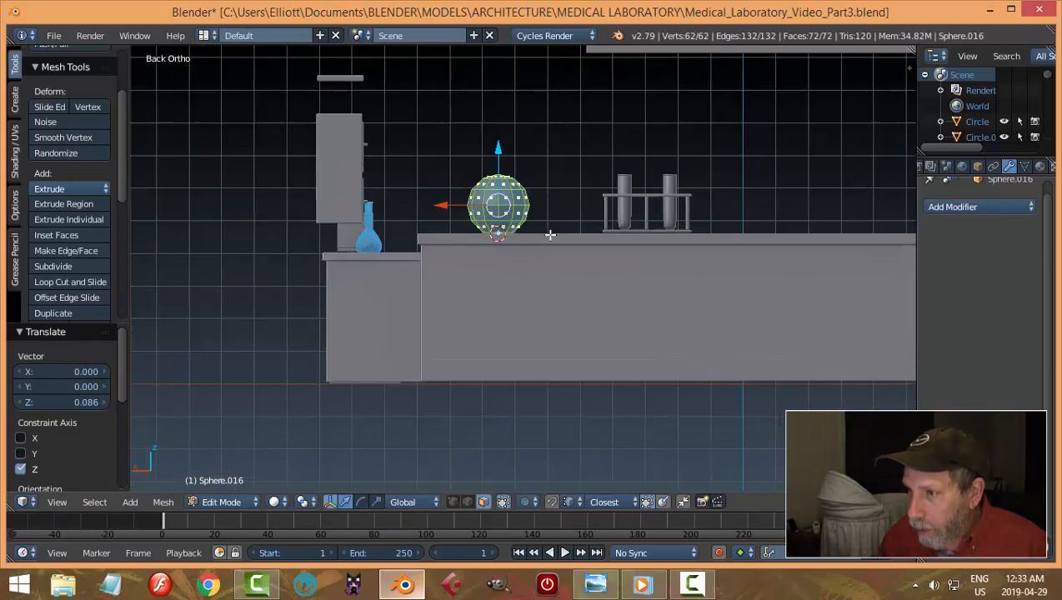
scroll(541, 235, up, 3)
key(z)
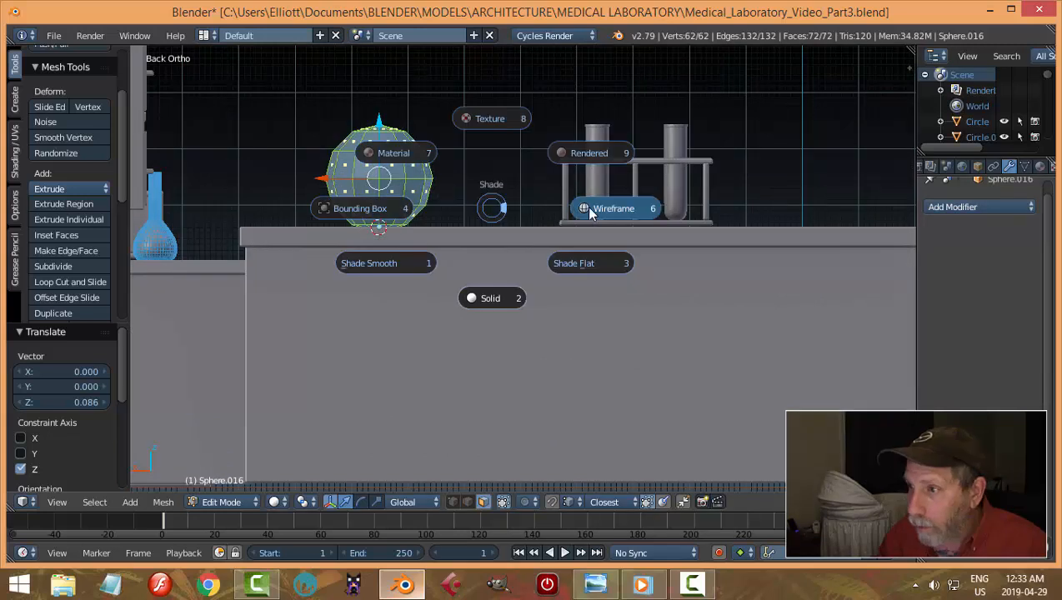
click(504, 206)
key(a)
shift+middle_drag(509, 220, 542, 244)
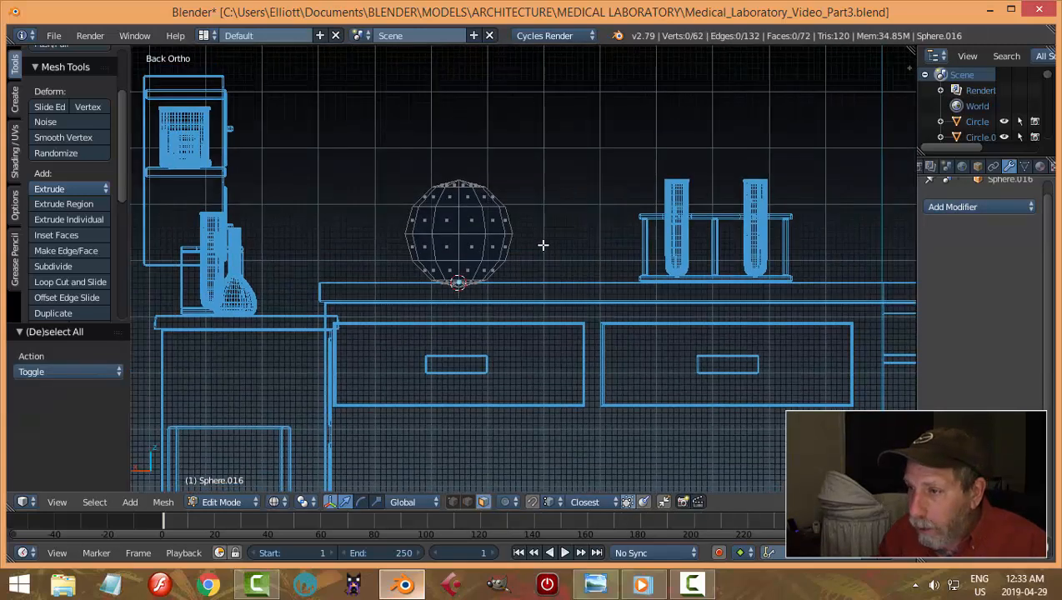
key(ctrl+Tab)
click(504, 215)
Delete the sphere's top and bottom pole vertices
scroll(505, 210, up, 3)
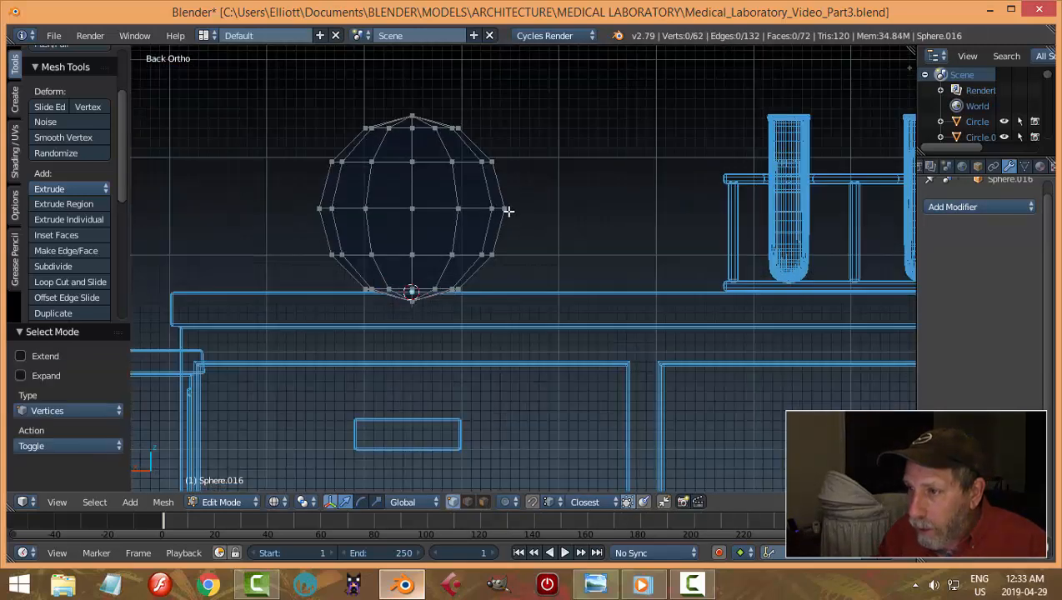
right_click(410, 112)
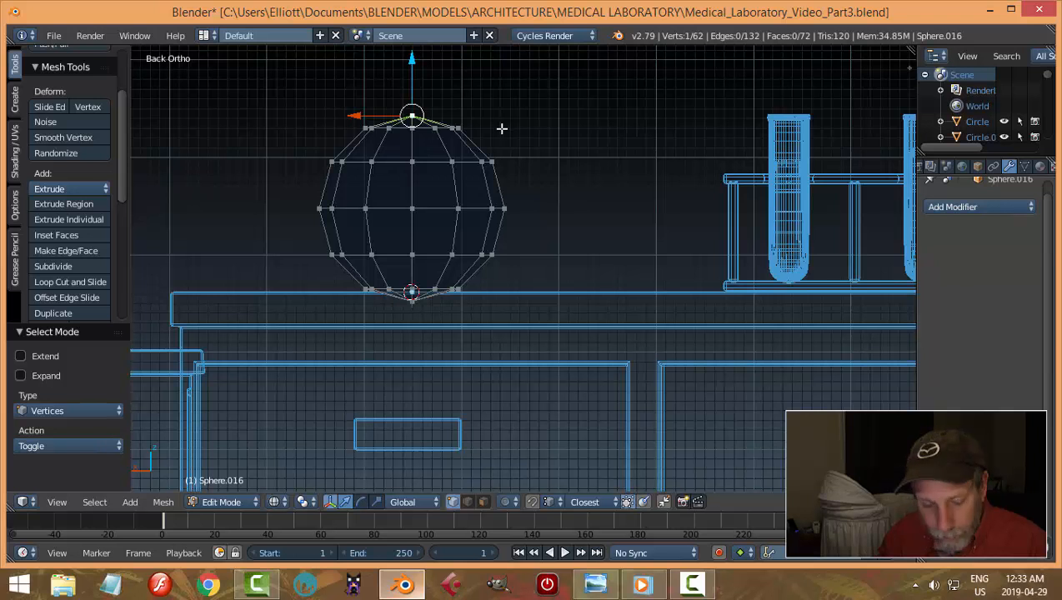
key(x)
click(502, 127)
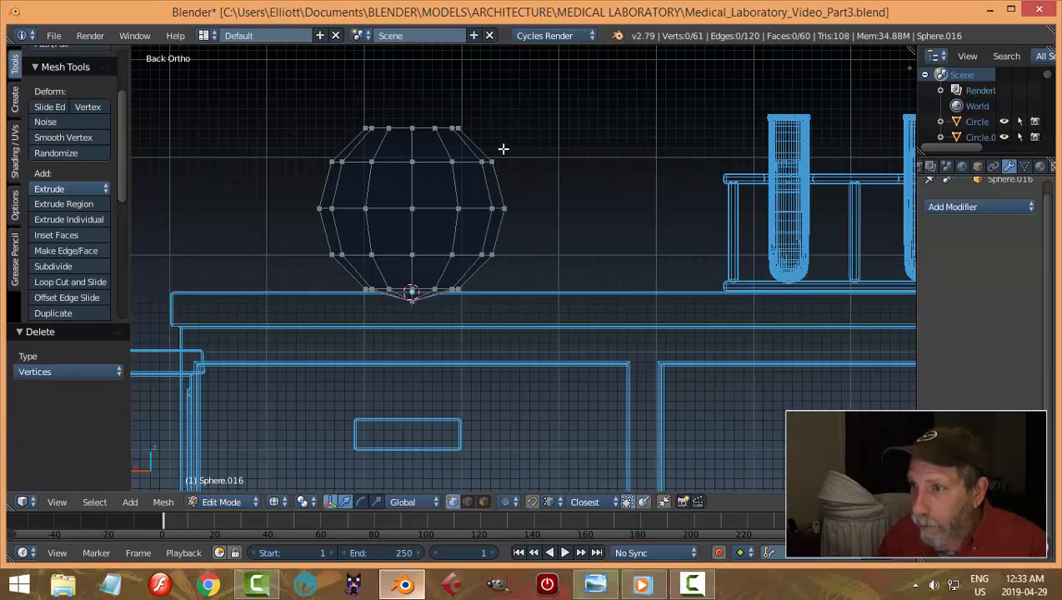
right_click(410, 293)
key(x)
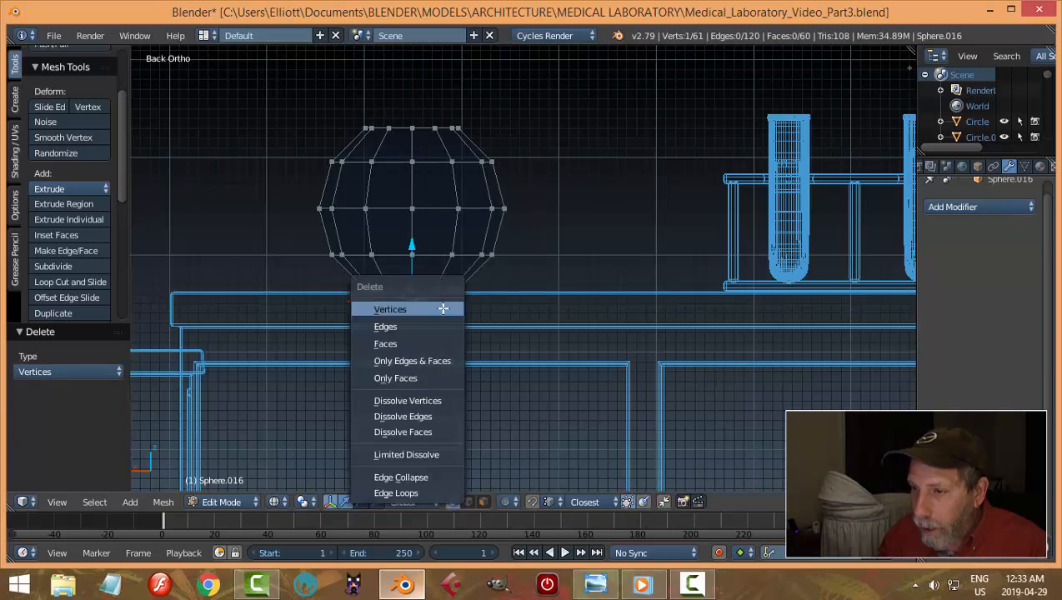
click(392, 309)
Scale the whole open sphere to 0.823 and flatten it to 0.867 along Z
key(a)
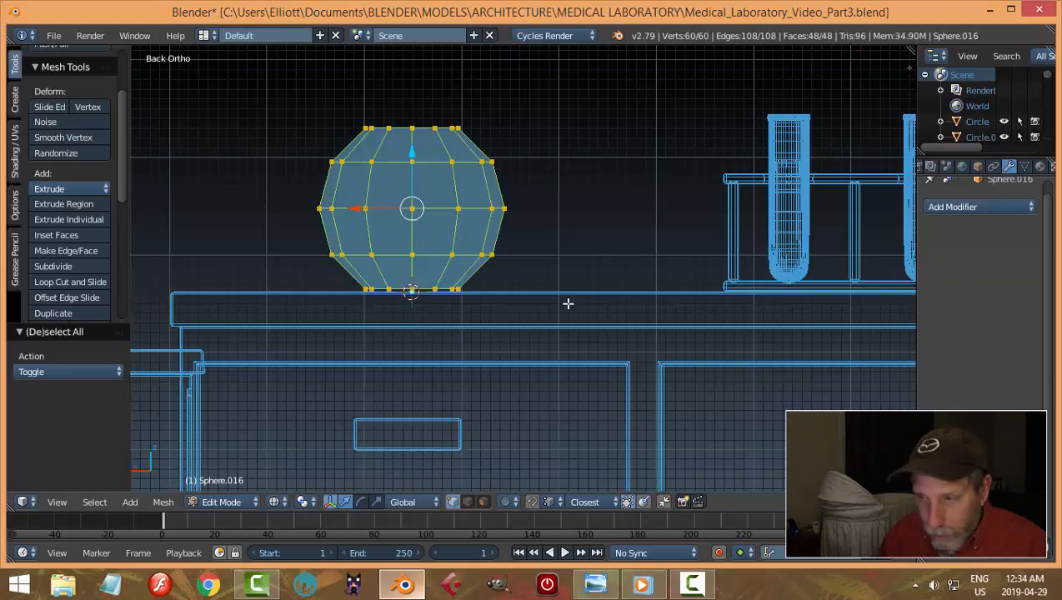
key(s)
click(530, 306)
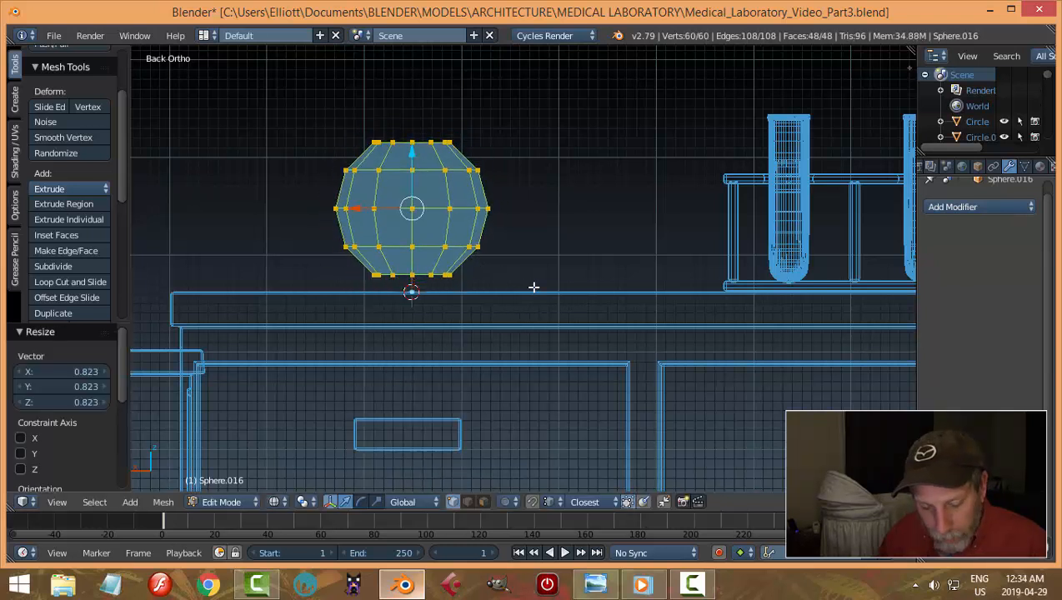
key(s)
key(z)
click(517, 271)
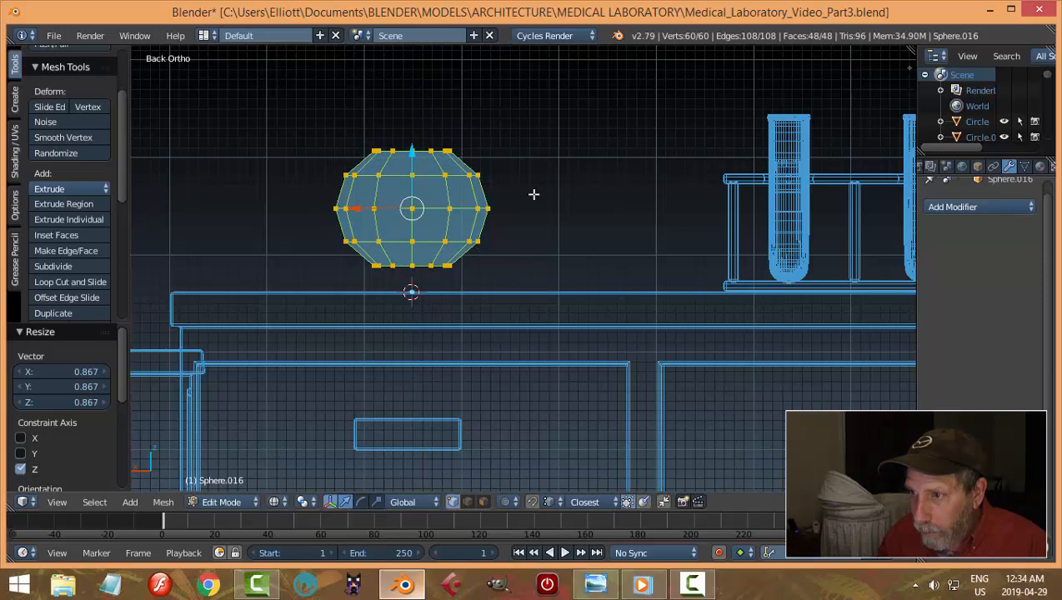
Extrude the sphere's top edge loop in place, scale it inward and raise it 0.008 along Z
shift+scroll(521, 221, up, 3)
key(a)
alt+right_click(435, 212)
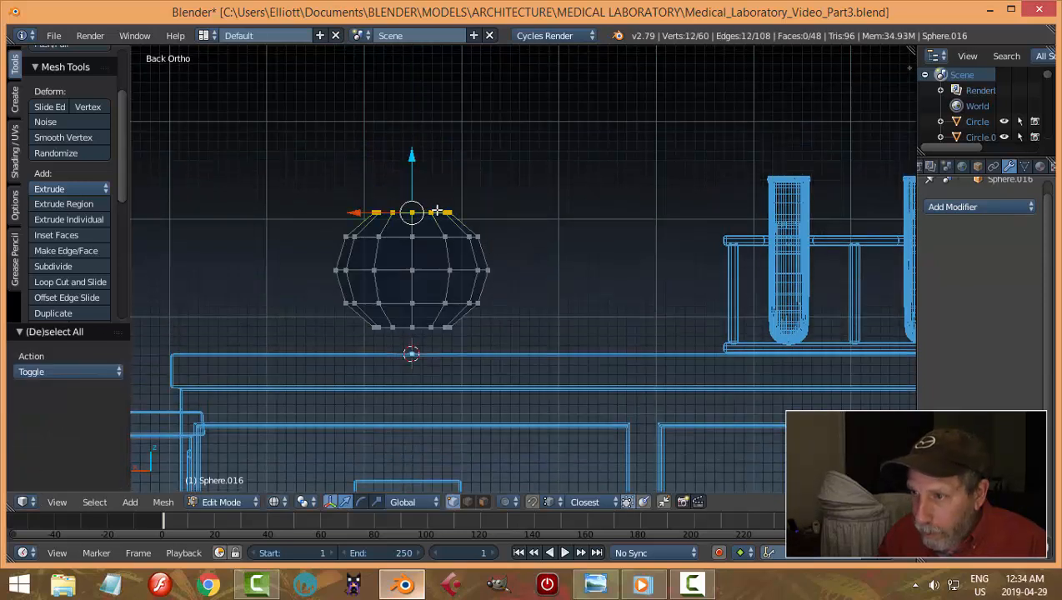
key(e)
right_click(584, 242)
key(s)
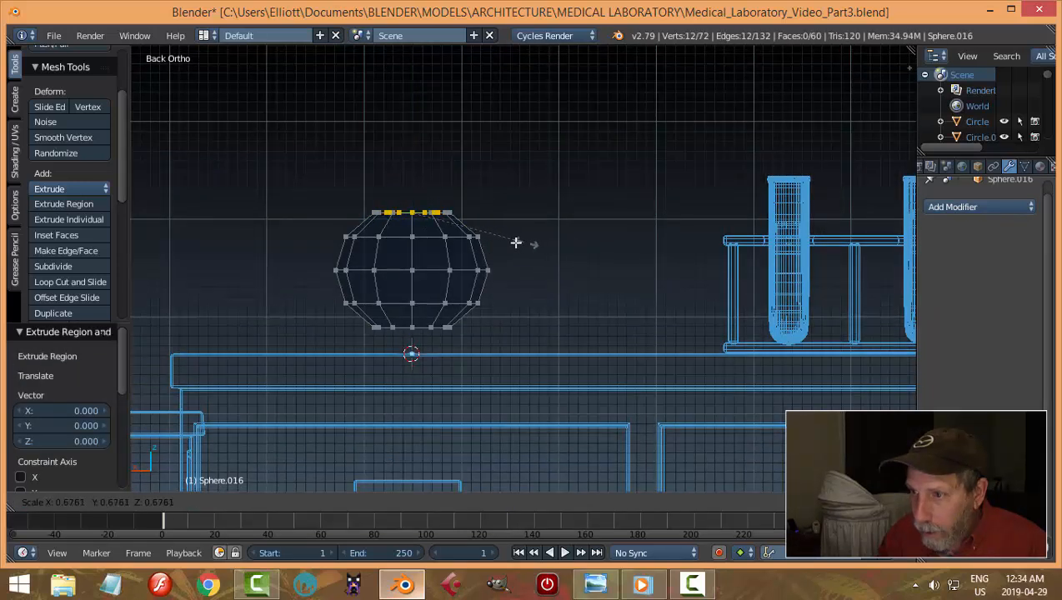
click(504, 241)
drag(414, 161, 418, 155)
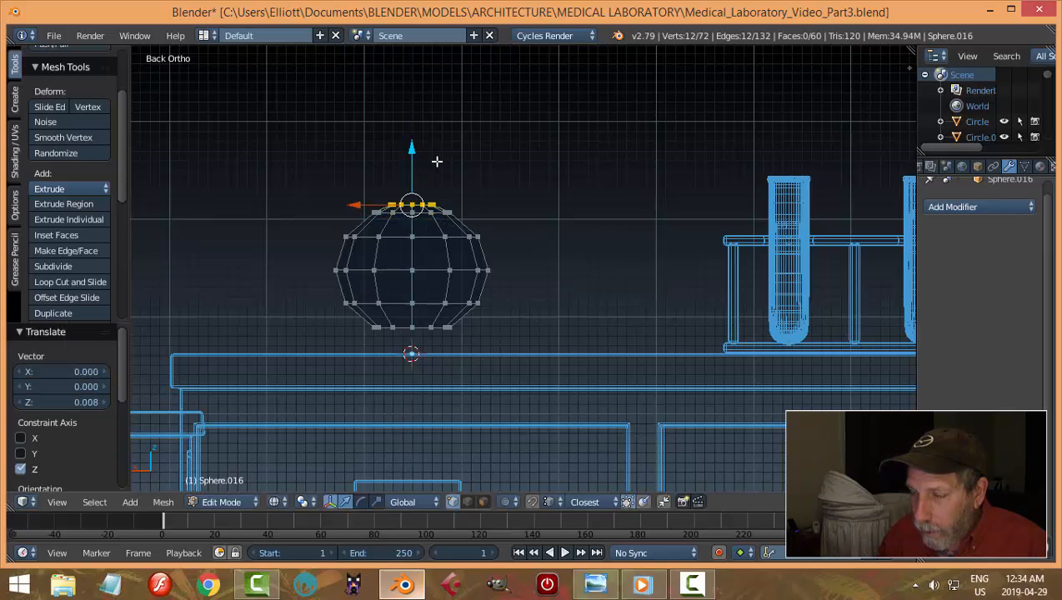
Extrude the narrowed top loop 0.108 along Z and raise it further to form the flask's long neck
shift+middle_drag(535, 205, 536, 244)
key(e)
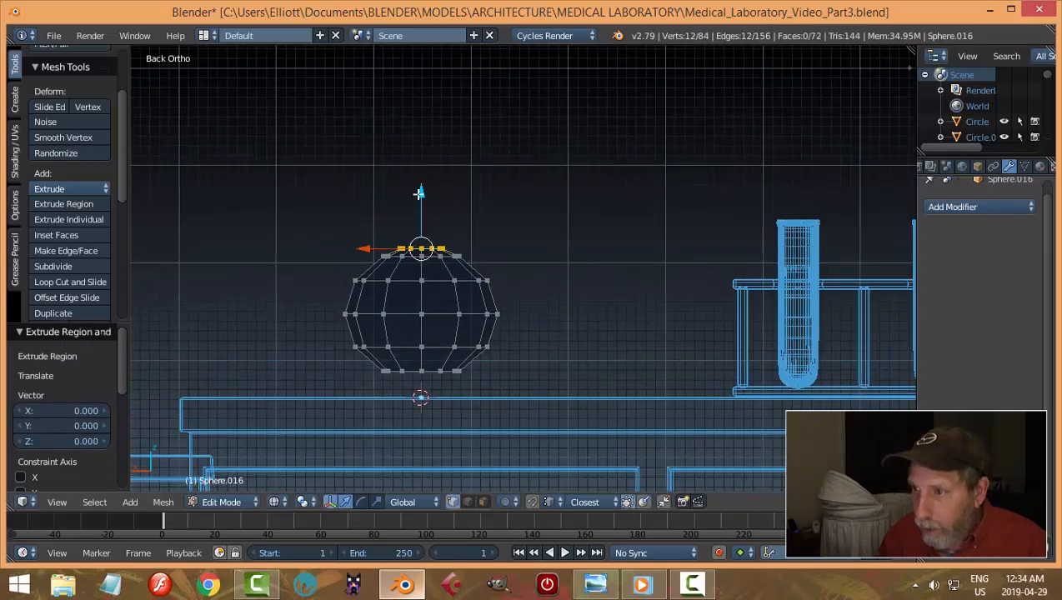
click(439, 88)
scroll(508, 175, down, 2)
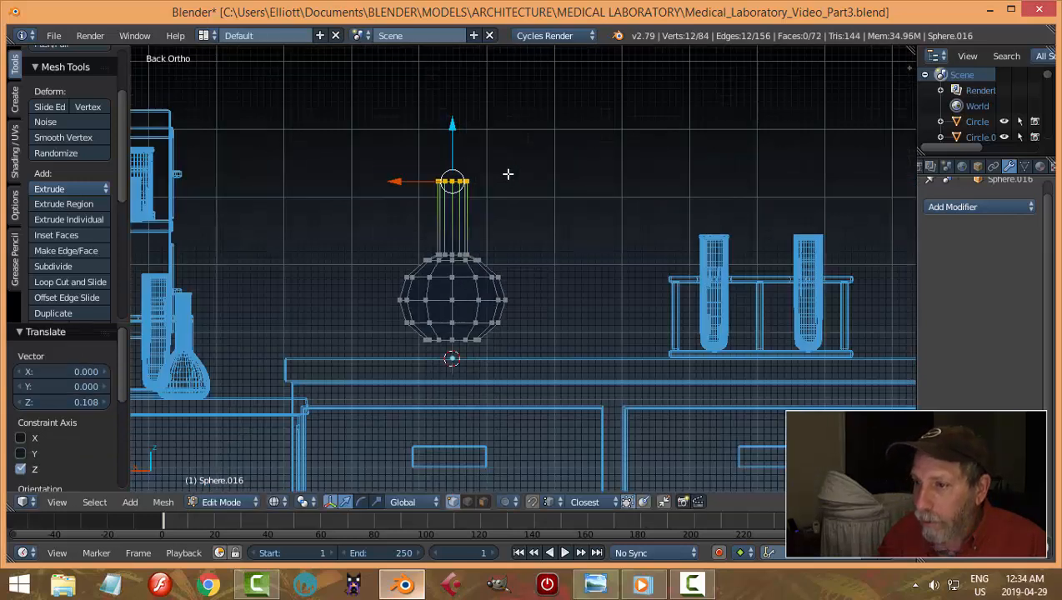
drag(452, 117, 462, 81)
Scale the flask's bulb to 1.081, move it -0.012 along Z toward the counter, and return to Object Mode
key(a)
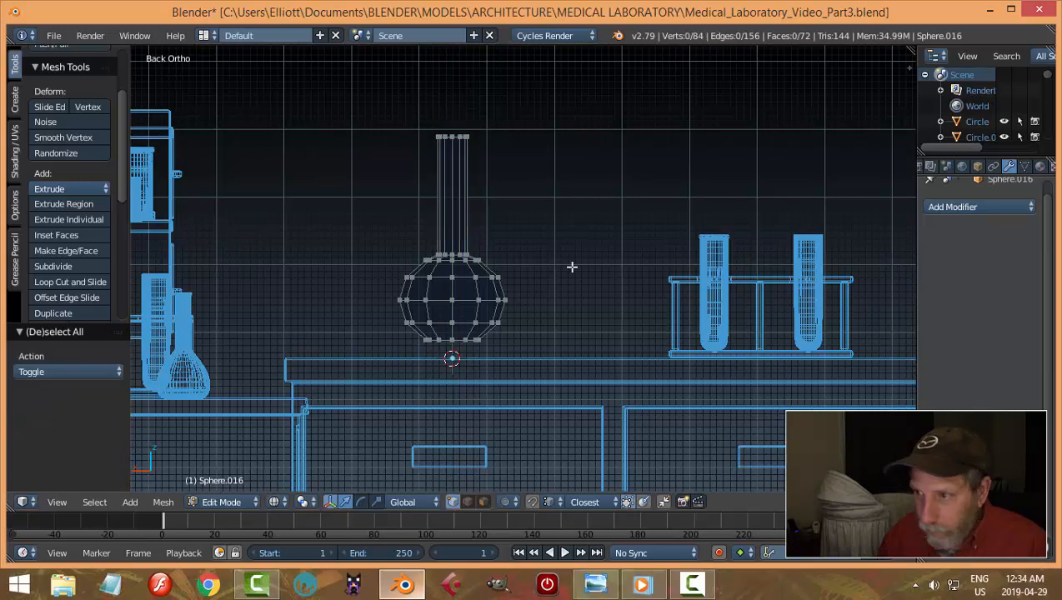
scroll(569, 284, up, 1)
key(b)
drag(552, 379, 311, 254)
key(s)
click(510, 307)
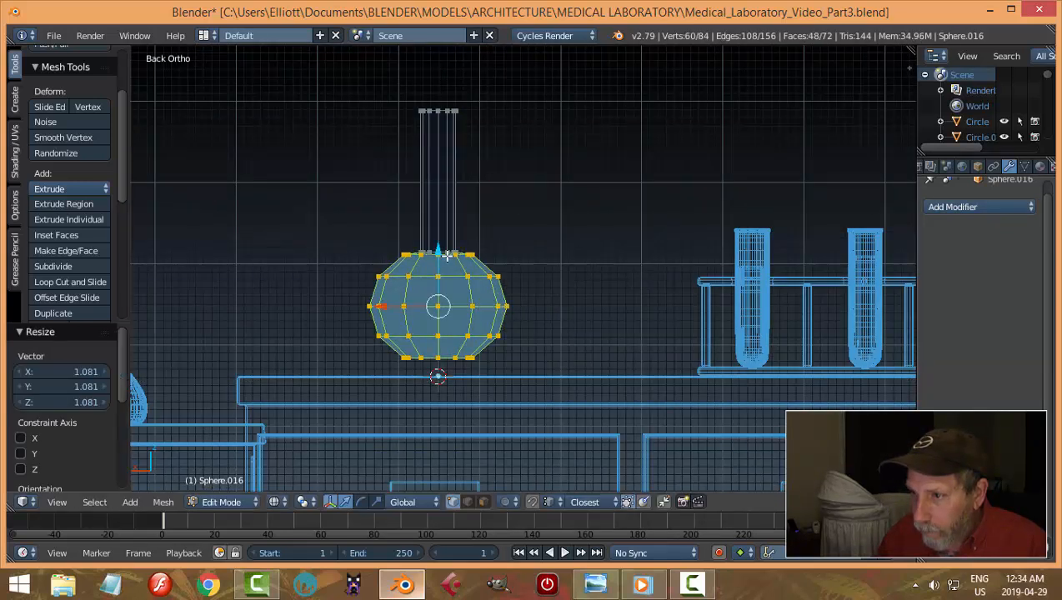
key(g)
key(z)
click(441, 257)
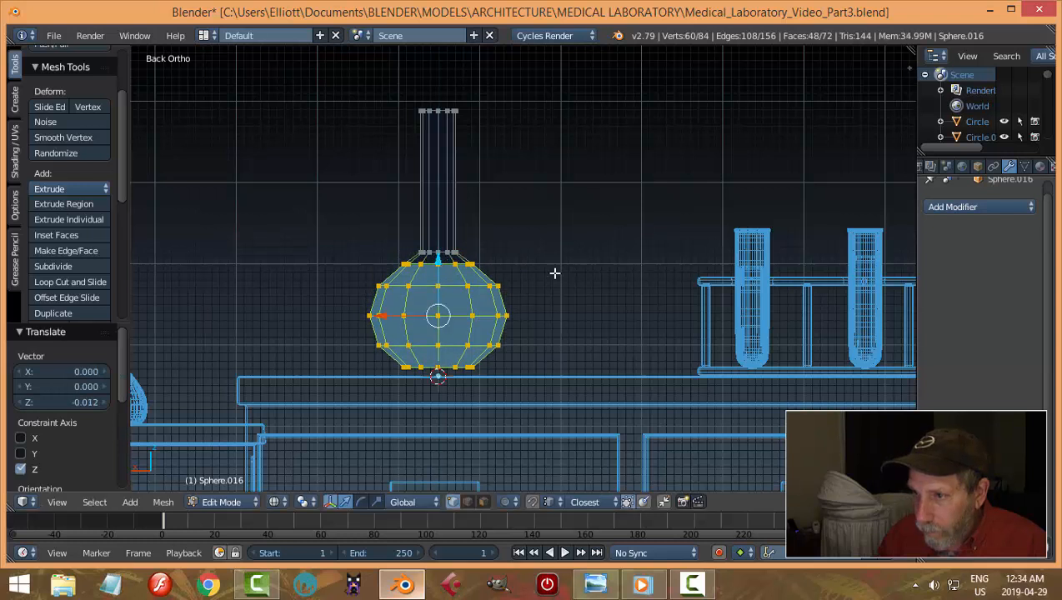
key(a)
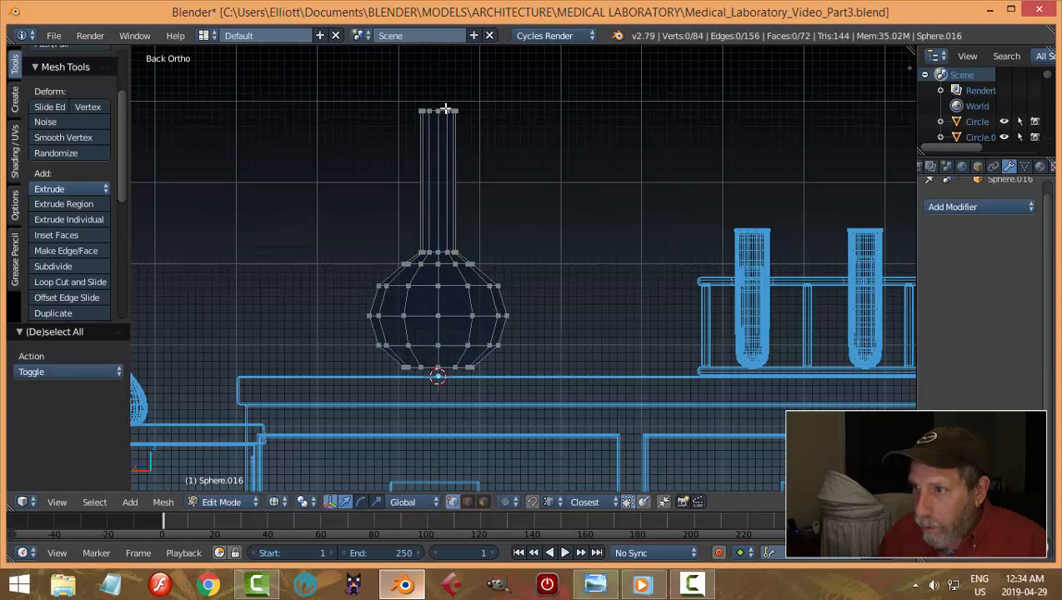
key(Tab)
click(521, 241)
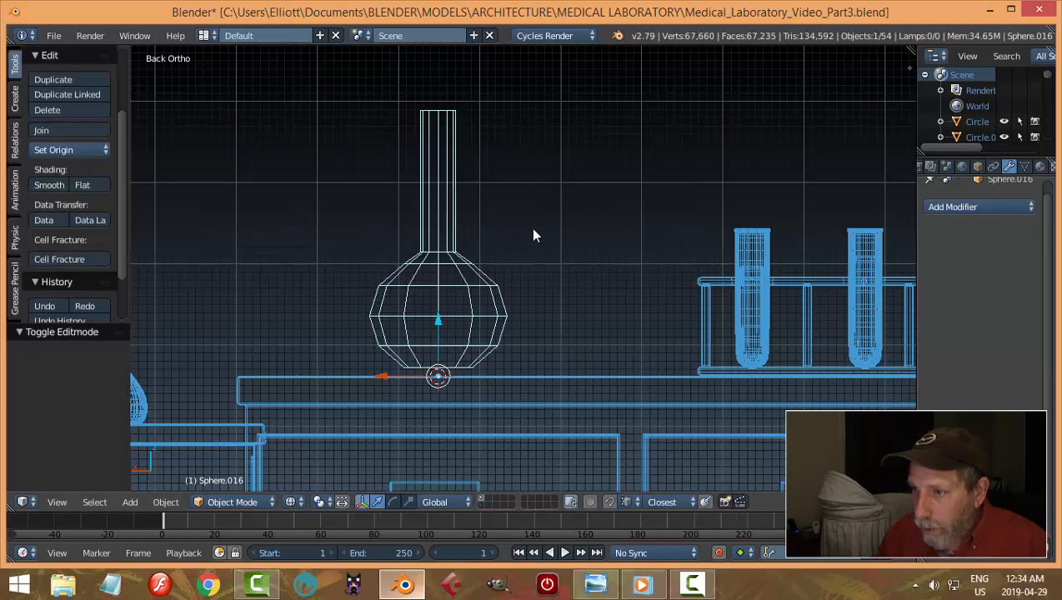
Add a Subdivision Surface modifier with view level 2 to the flask and shade it smooth
click(964, 207)
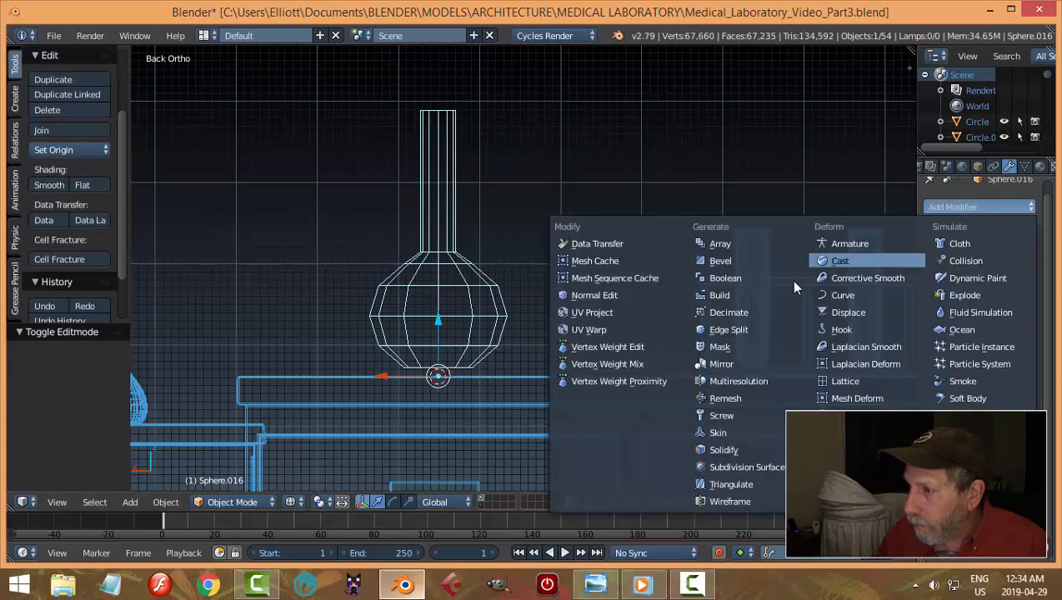
click(761, 464)
click(968, 309)
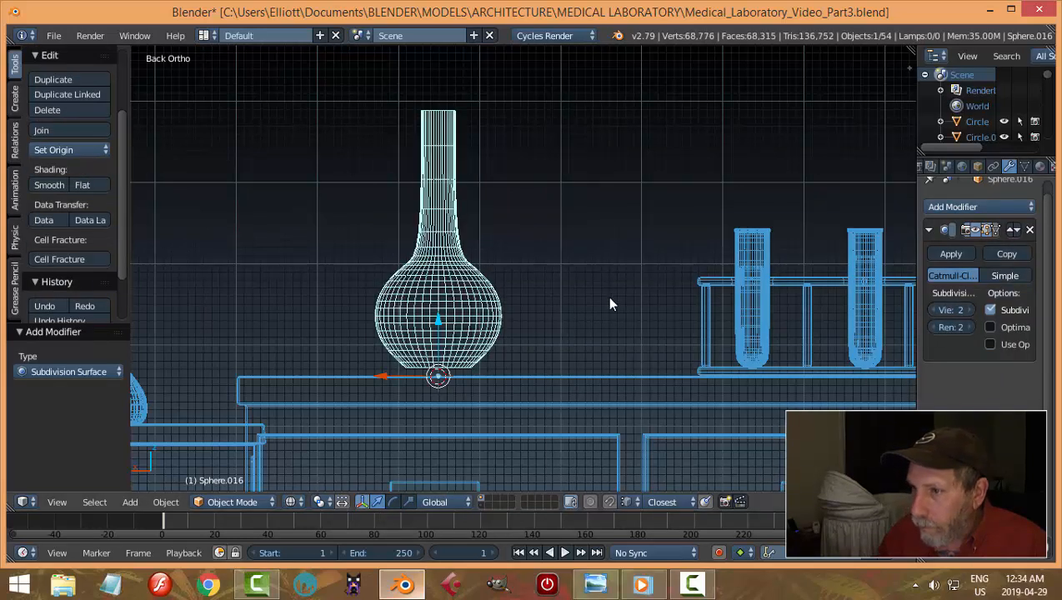
scroll(500, 276, up, 2)
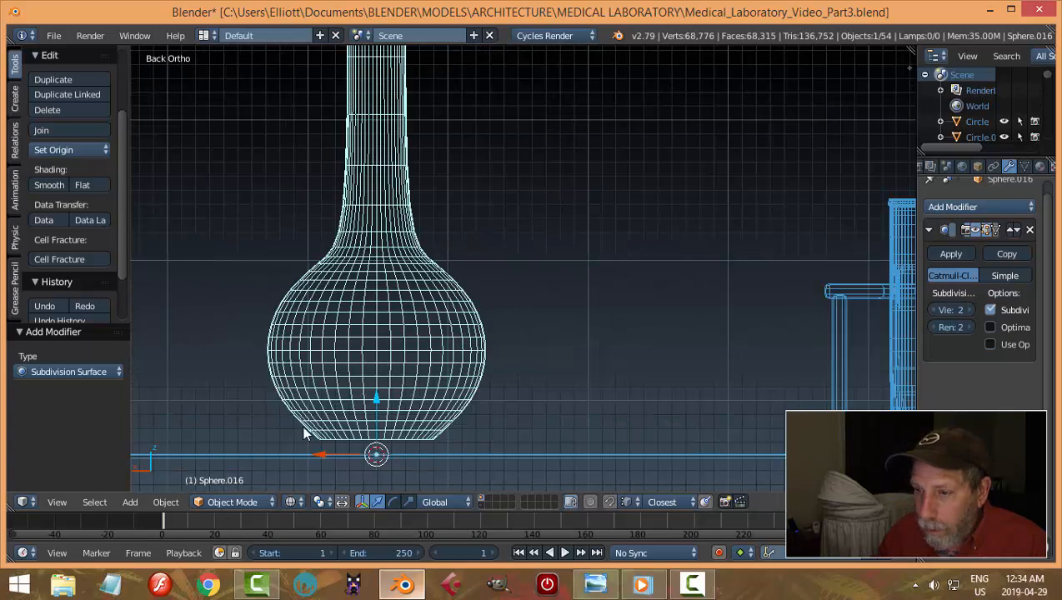
click(48, 185)
Display the scene in solid shading and delete the flask from the long counter
key(z)
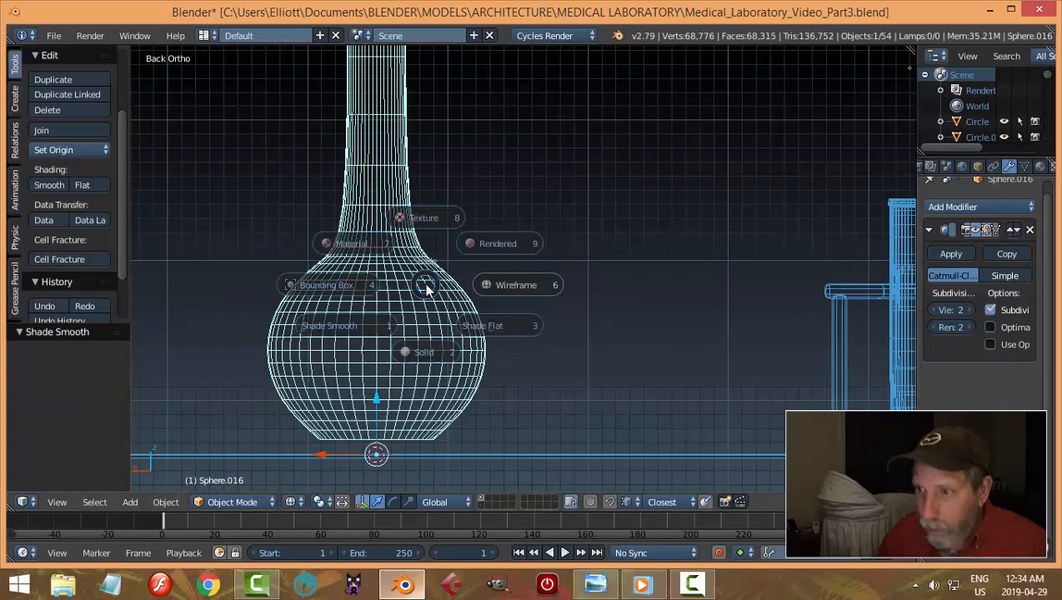
click(421, 350)
scroll(487, 317, down, 3)
mouse_move(493, 268)
middle_down()
mouse_move(468, 300)
mouse_move(510, 270)
middle_up()
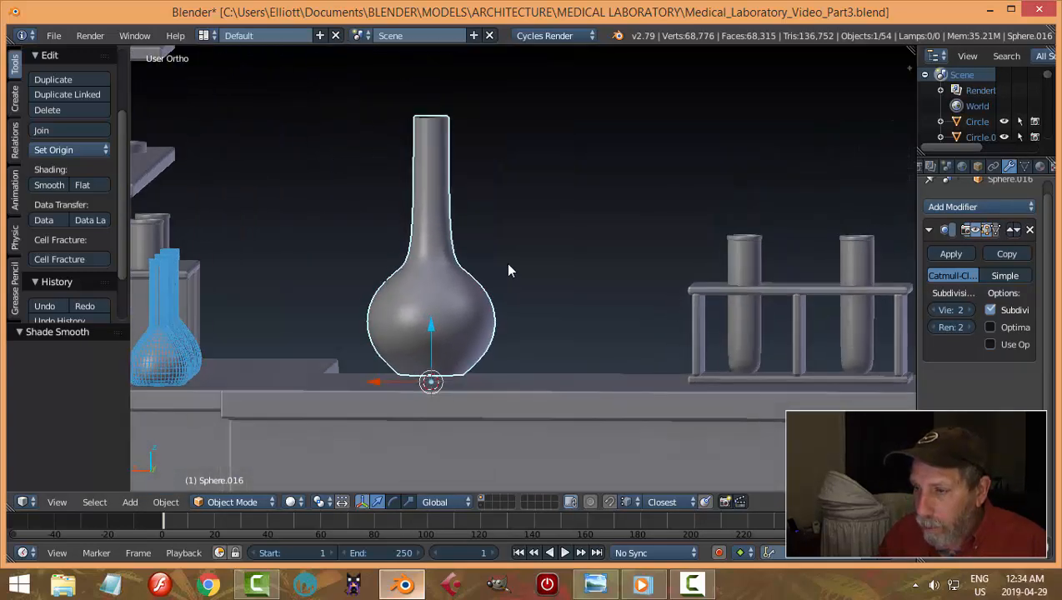
key(x)
click(487, 339)
Add a UV sphere with 12 segments and 6 rings at the 3D cursor and enter Edit Mode
key(shift+a)
mouse_move(531, 356)
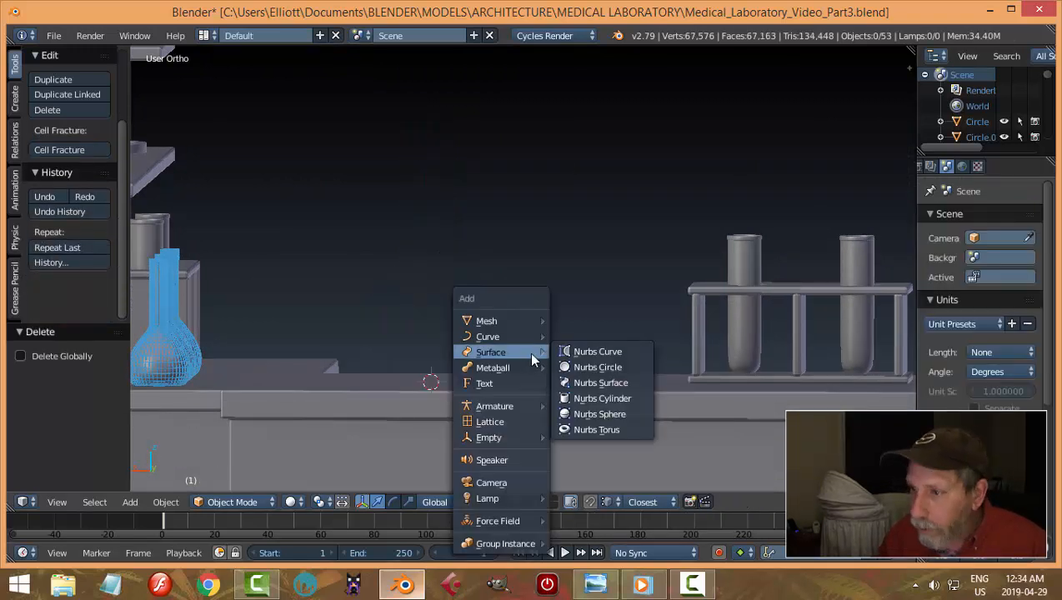
mouse_move(517, 320)
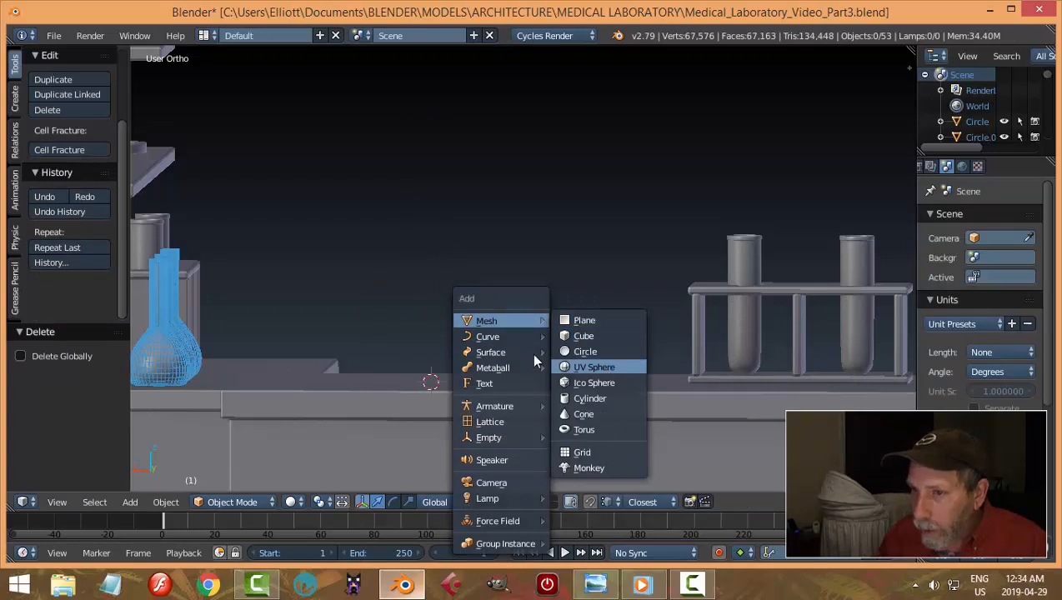
click(594, 366)
key(Tab)
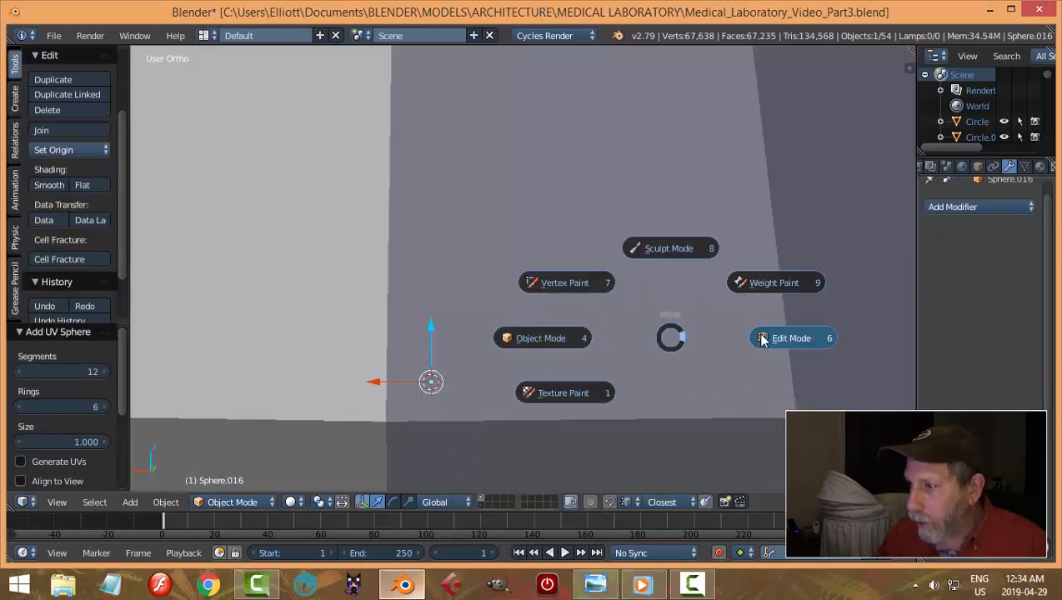
click(775, 337)
Scale the whole sphere down to flask-bulb size and move it along Z so it sits just above the counter
scroll(753, 329, down, 4)
key(s)
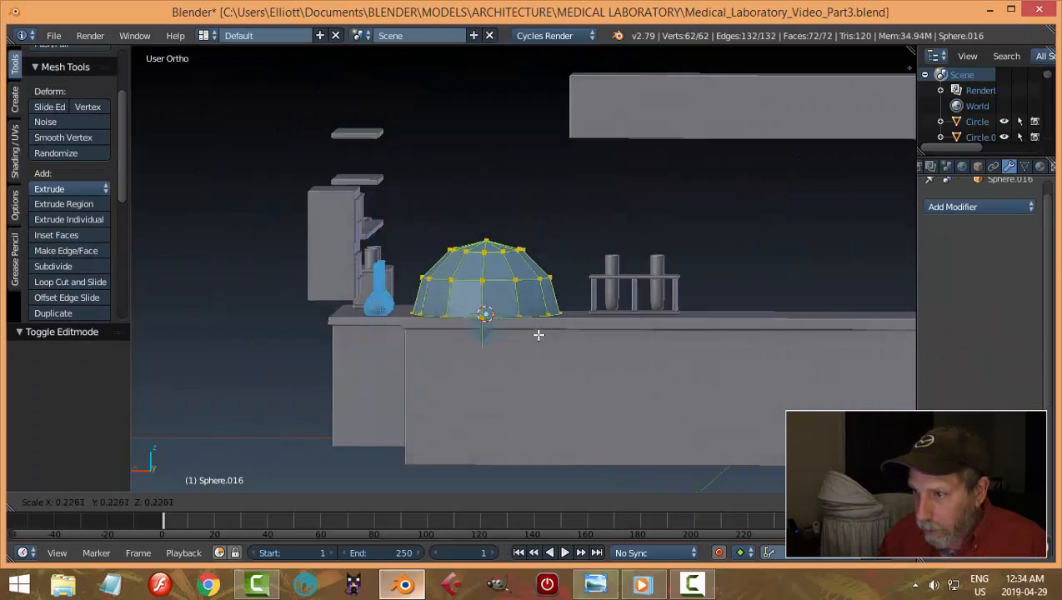
click(524, 329)
drag(490, 261, 493, 221)
key(s)
click(589, 284)
scroll(520, 363, up, 2)
scroll(520, 362, up, 1)
Delete the single vertex at the bottom pole of the sphere
right_click(449, 357)
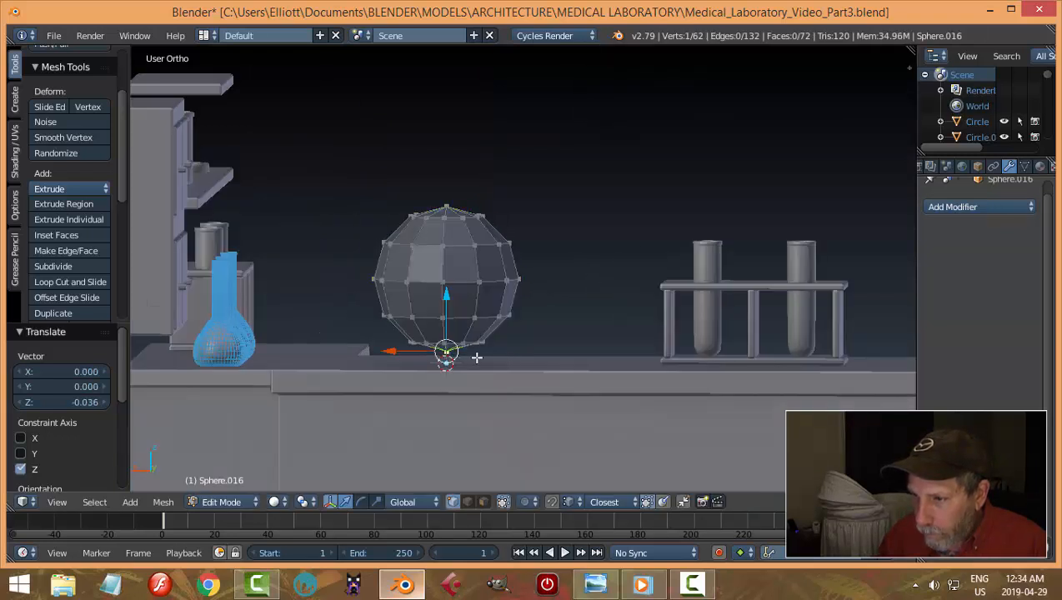
key(x)
click(480, 360)
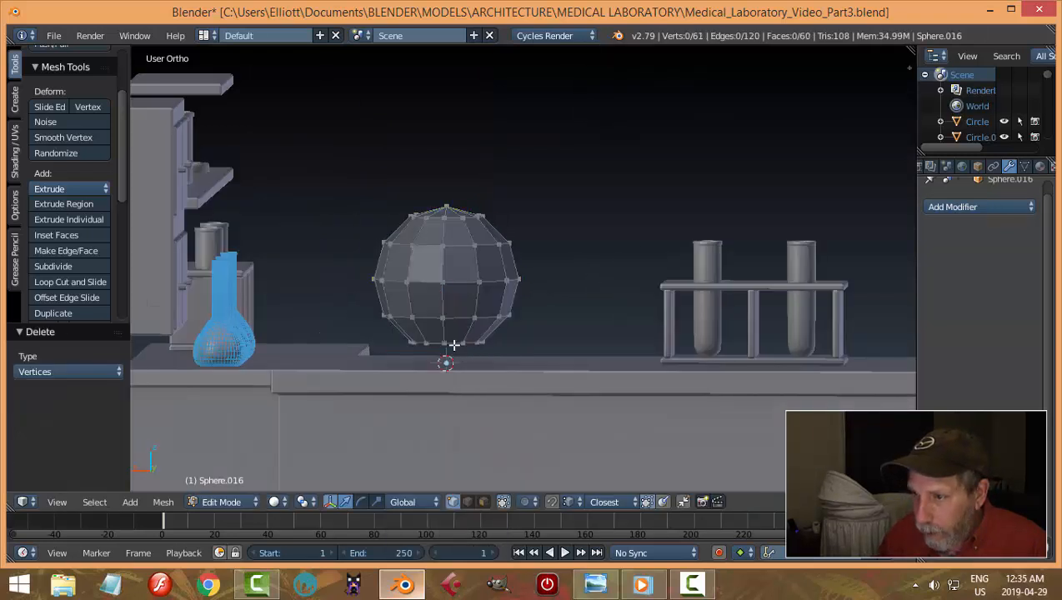
Extrude the sphere's open bottom edge loop in place, scale it to 0.735 and nudge it slightly down along Z
alt+right_click(454, 344)
middle_drag(627, 350, 628, 332)
key(e)
click(627, 330)
key(s)
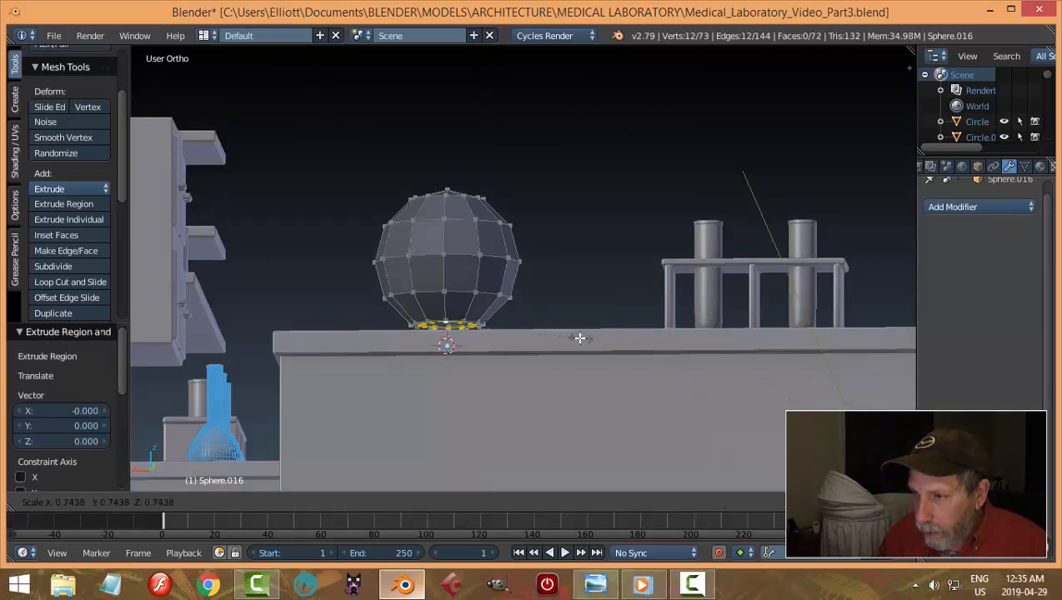
click(570, 337)
middle_drag(559, 339, 533, 339)
key(g)
key(z)
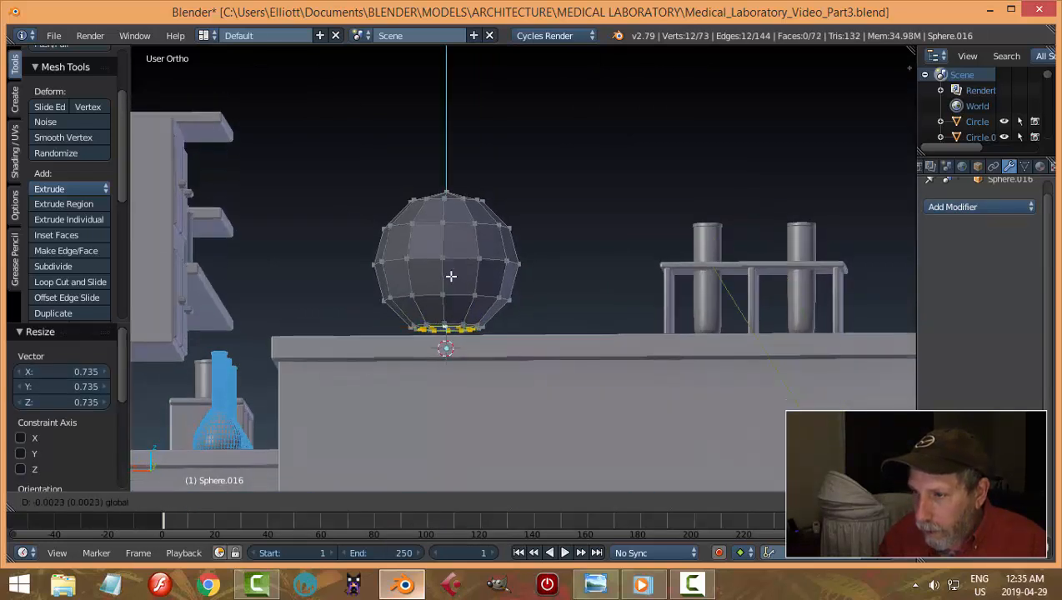
click(450, 276)
Extrude the inner bottom loop in place and merge its vertices at center to close the flask's base
key(e)
right_click(547, 297)
key(alt+m)
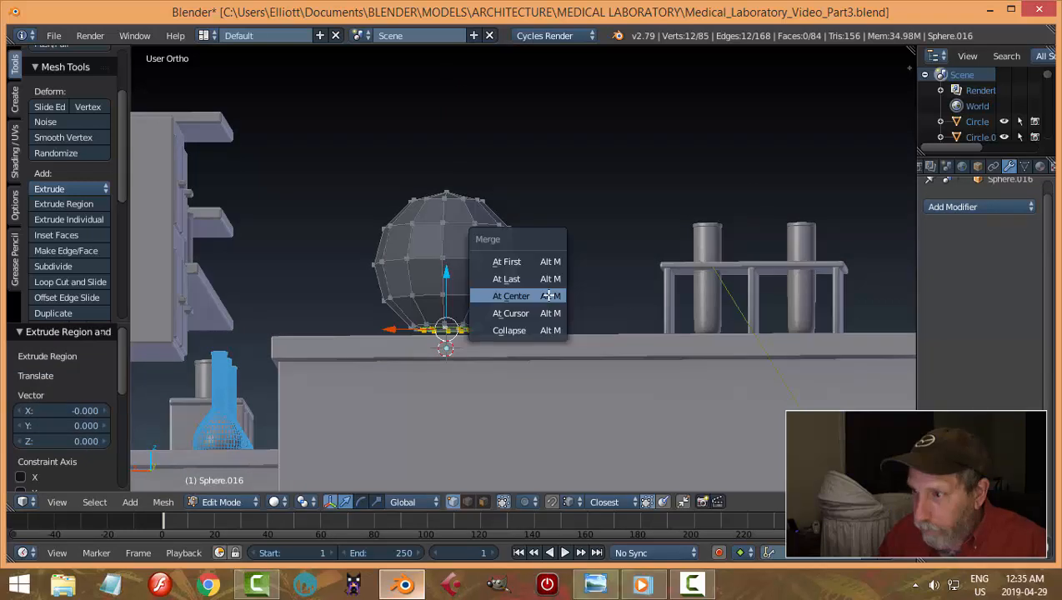
click(548, 296)
Delete the sphere's top pole vertex and select the edge loop around the opening
middle_drag(550, 301, 536, 339)
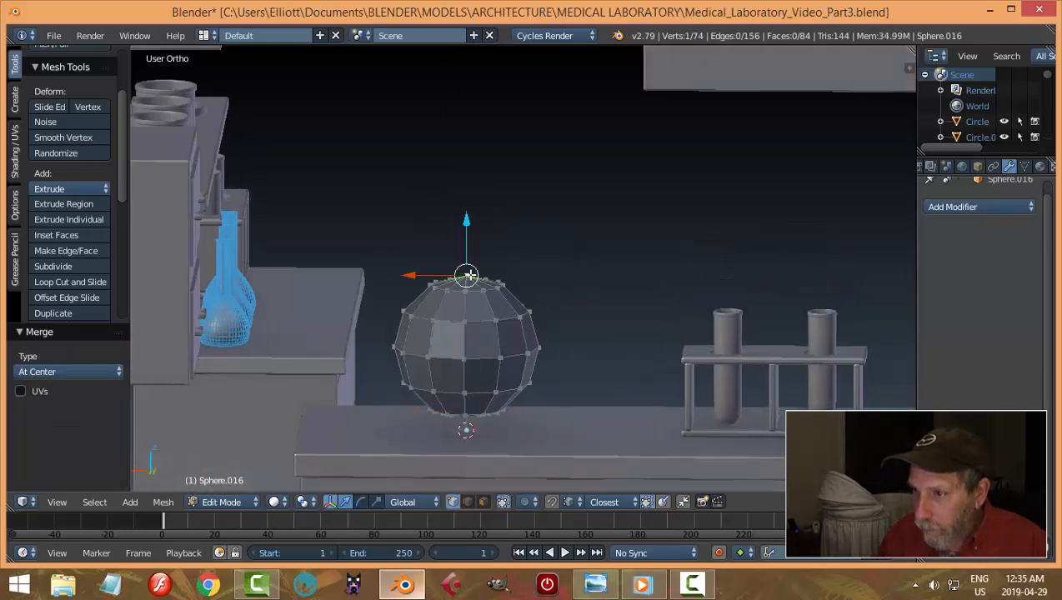
key(x)
click(507, 275)
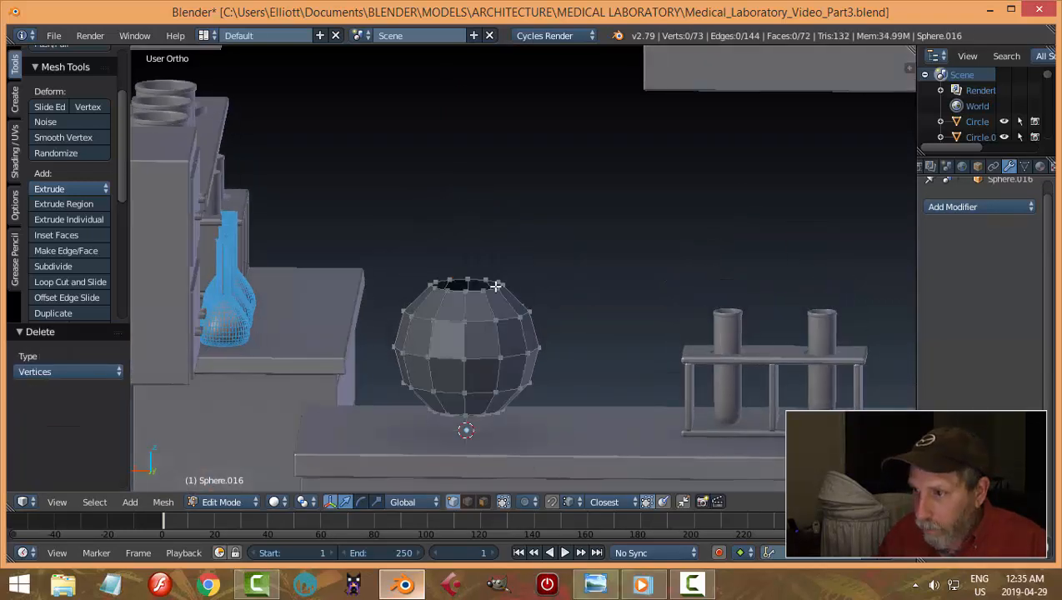
alt+right_click(478, 285)
scroll(578, 335, down, 3)
middle_drag(577, 335, 576, 317)
key(e)
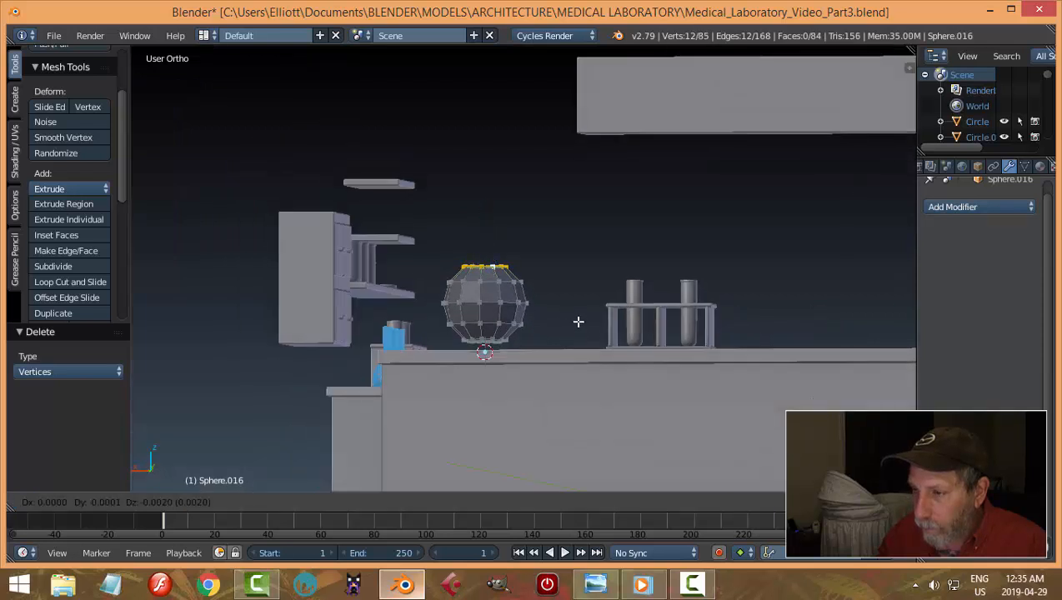
right_click(576, 318)
drag(488, 194, 500, 143)
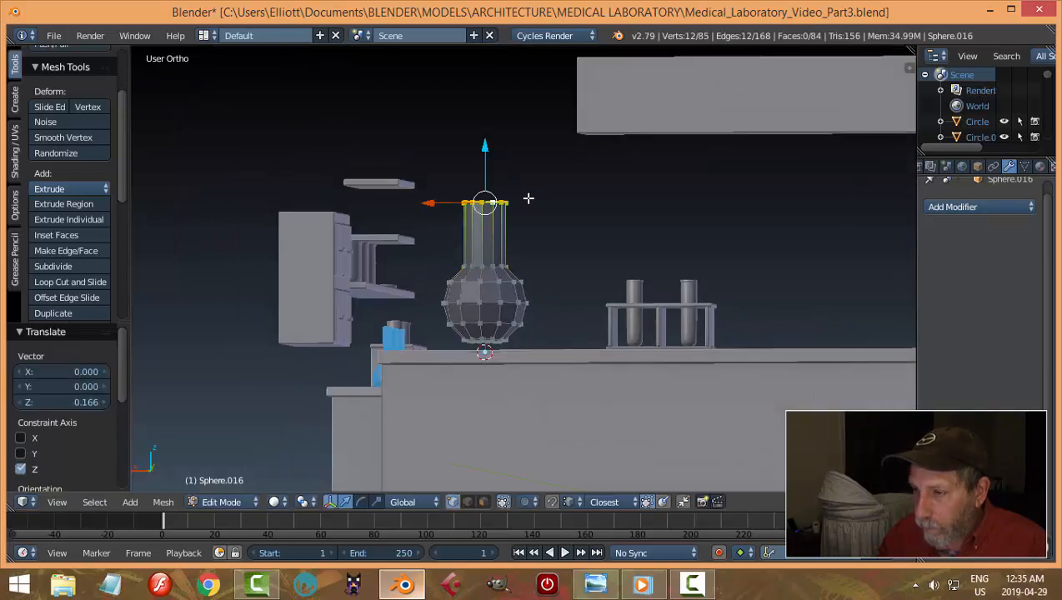
key(ctrl+z)
key(ctrl+z)
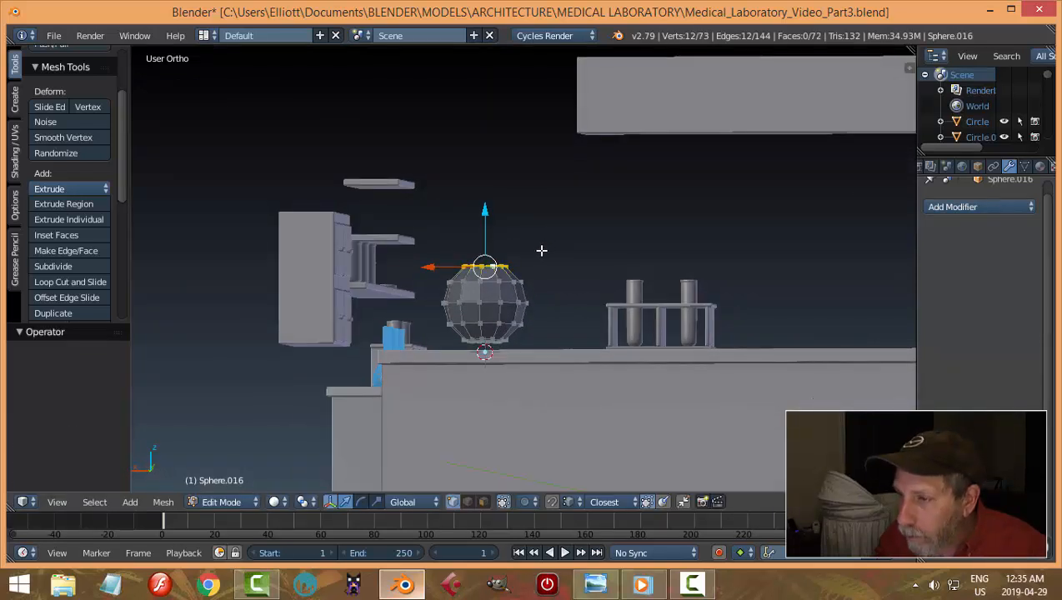
Extrude the sphere's top edge loop in place, scale it inward to neck width and raise it 0.020 along Z
scroll(556, 275, up, 3)
key(e)
right_click(564, 282)
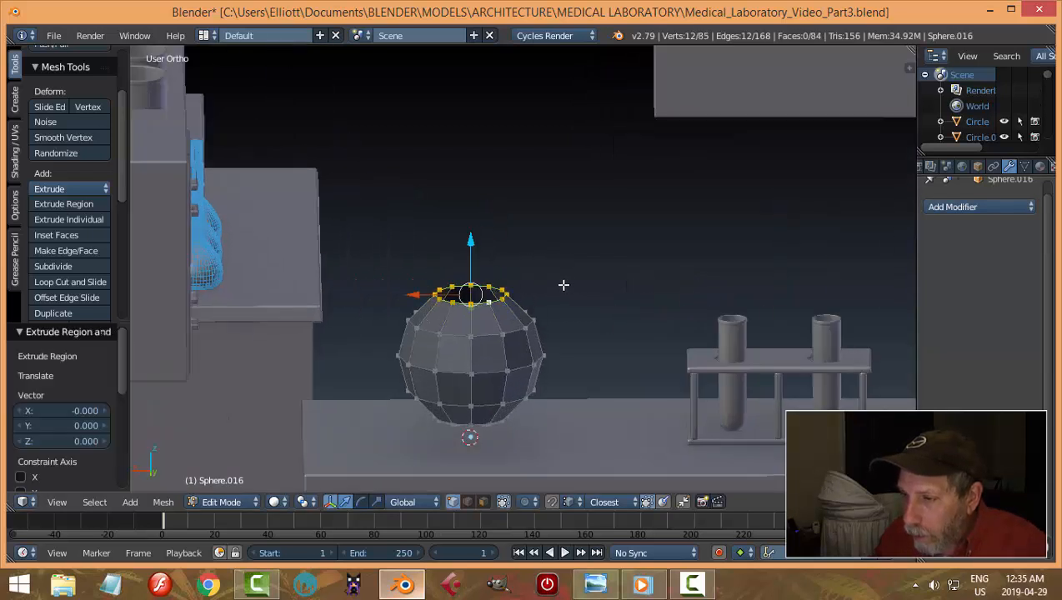
key(s)
click(510, 282)
drag(471, 242, 475, 229)
middle_drag(475, 229, 543, 272)
Extrude the narrowed loop 0.010 up along Z, and extrude it again 0.289 along Z to form the flask's long neck
key(e)
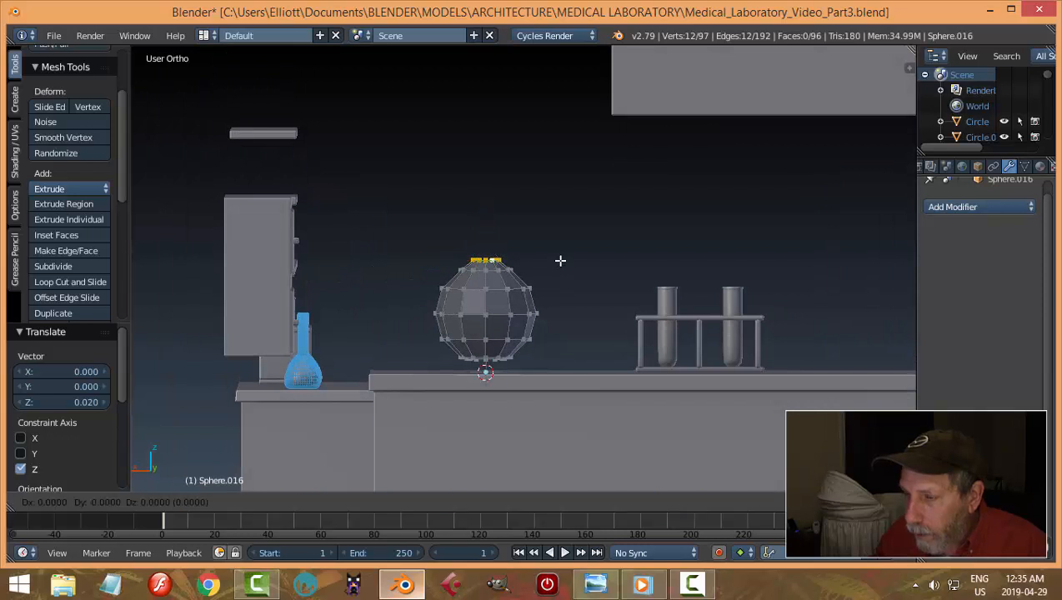
click(560, 261)
drag(490, 210, 490, 203)
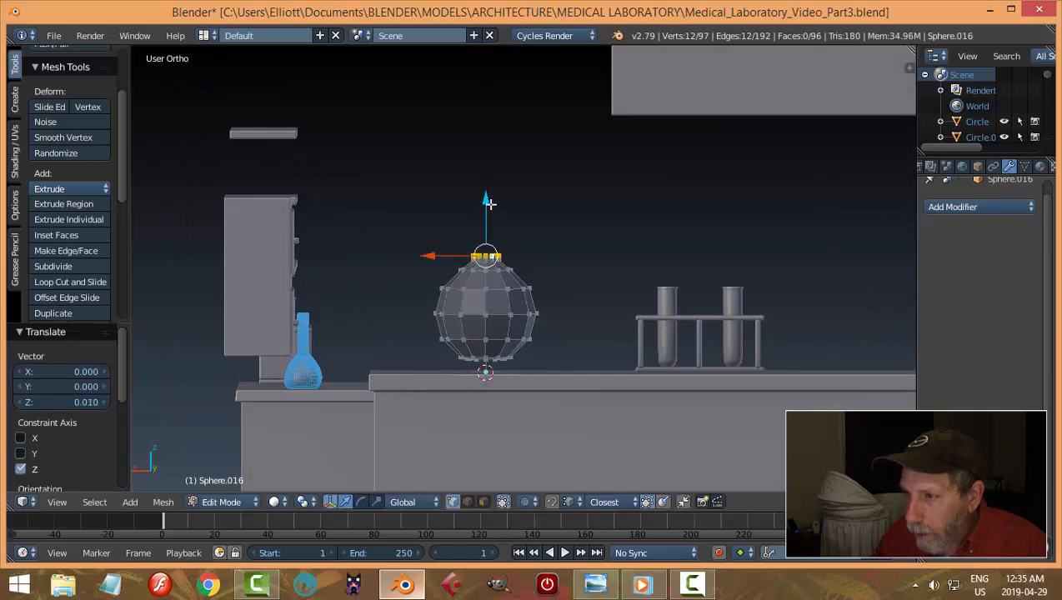
shift+middle_drag(571, 227, 577, 274)
key(e)
click(538, 259)
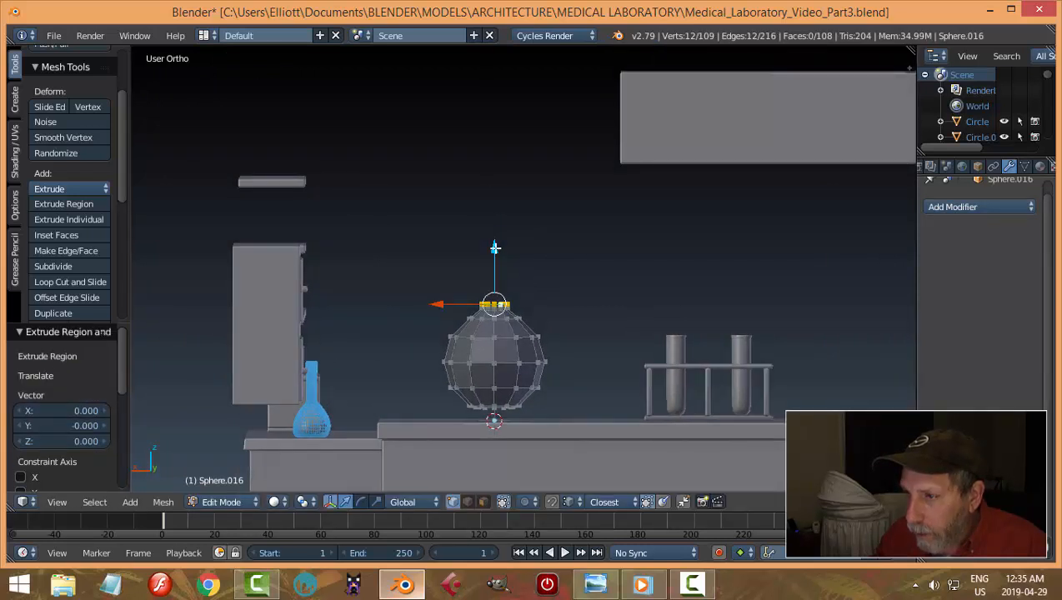
drag(495, 248, 508, 111)
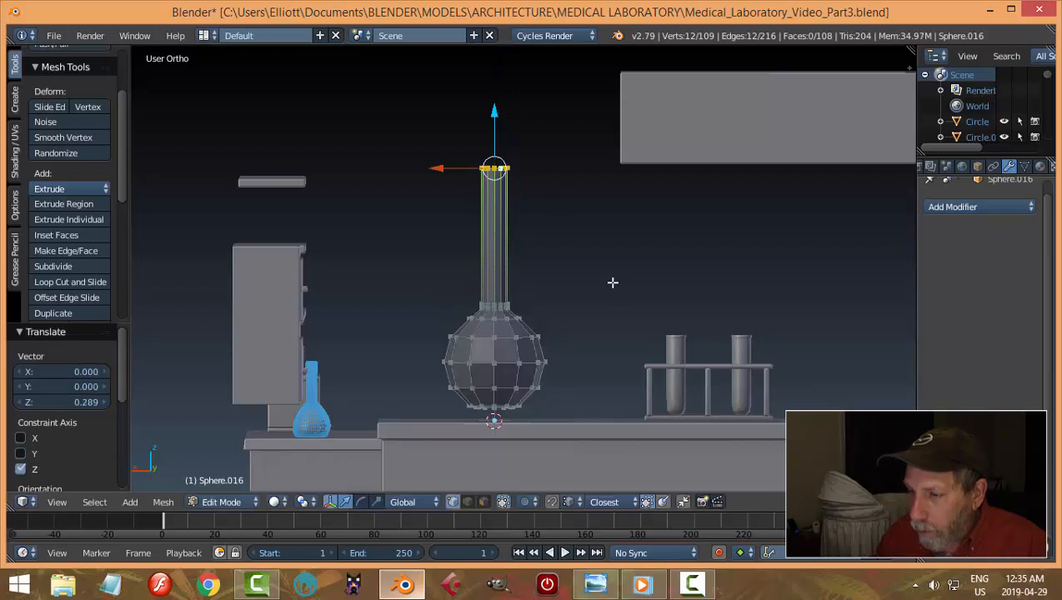
Scale the entire flask mesh to 0.808 along Z and return to Object Mode
key(a)
key(a)
scroll(609, 325, down, 2)
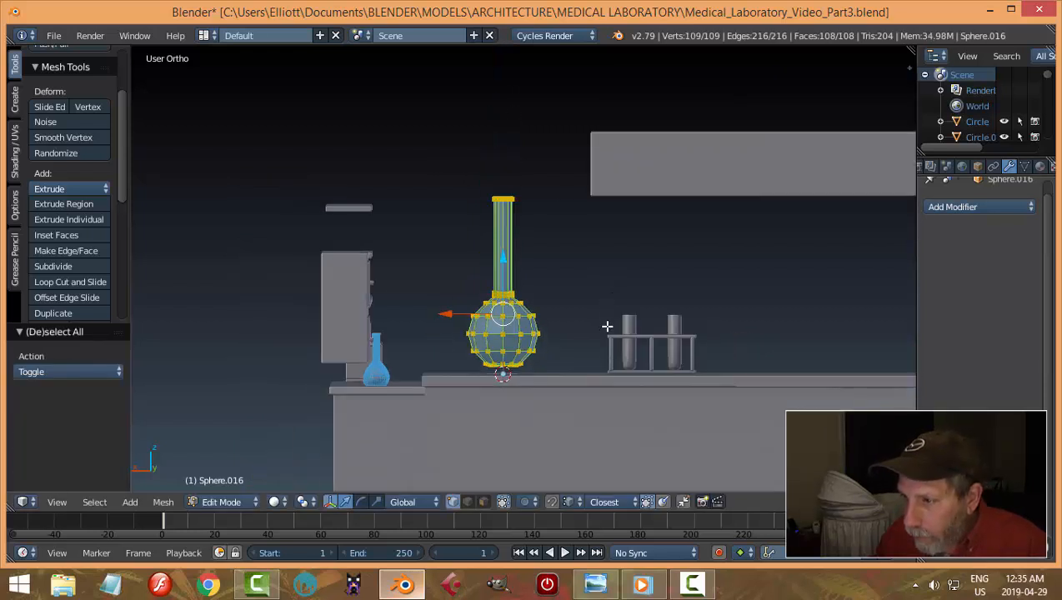
key(s)
key(z)
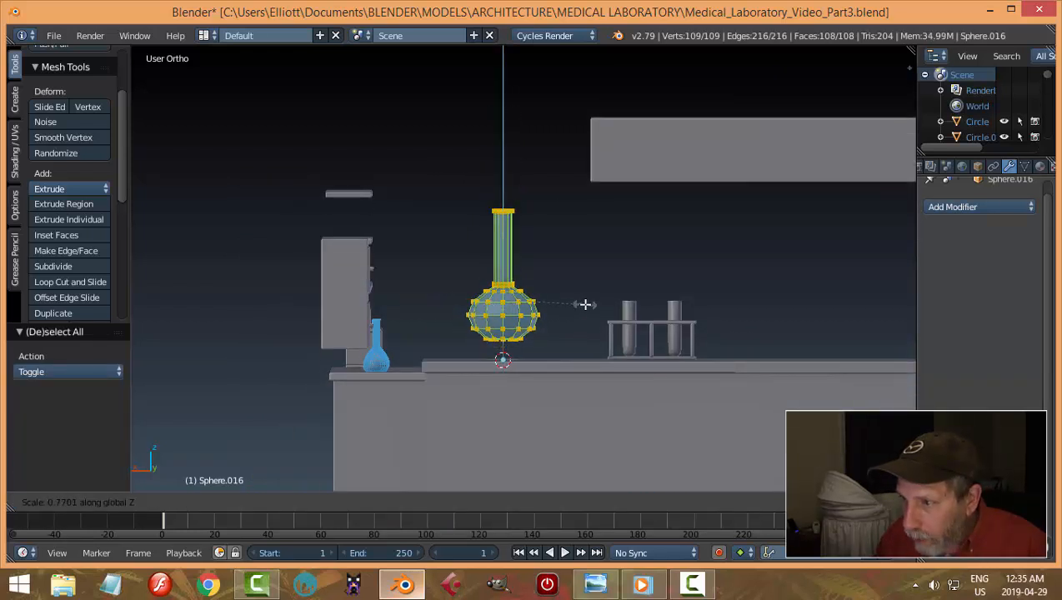
click(589, 306)
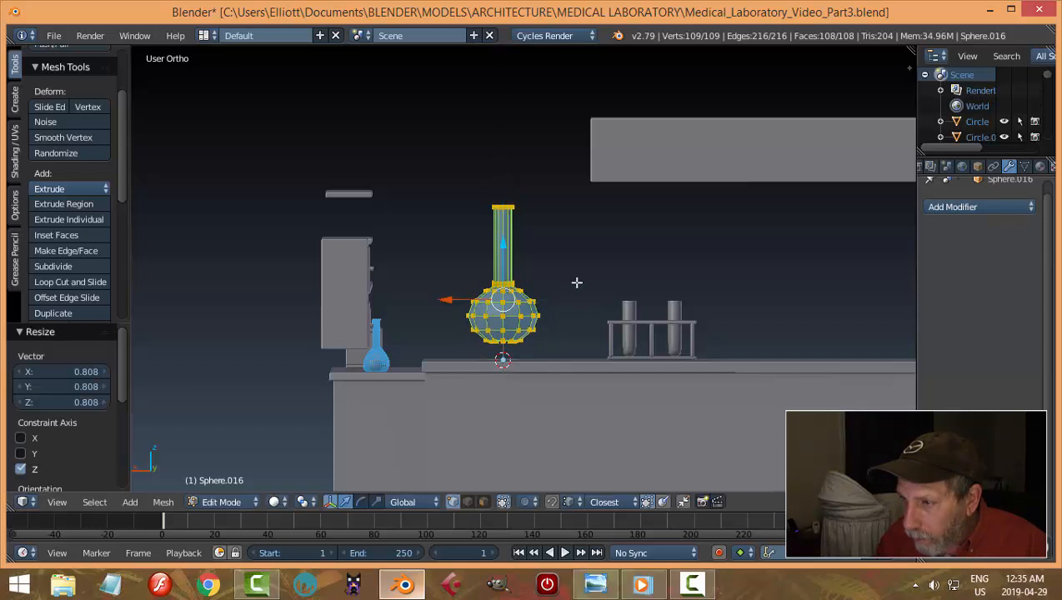
shift+middle_drag(575, 282, 577, 336)
key(a)
key(Tab)
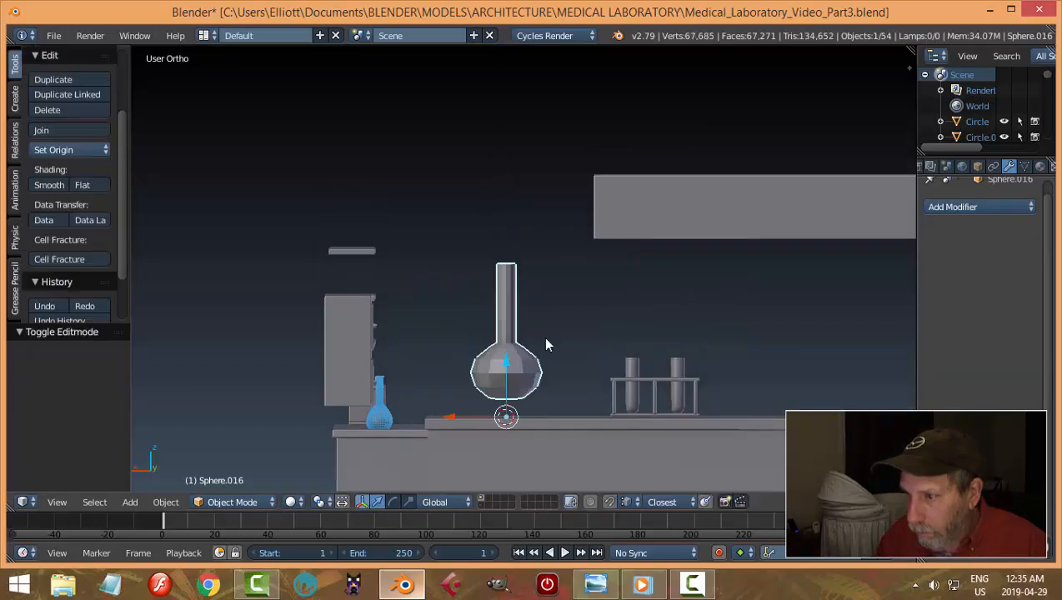
Add a Subdivision Surface modifier with view level 2 to the rebuilt flask and shade it smooth
click(952, 208)
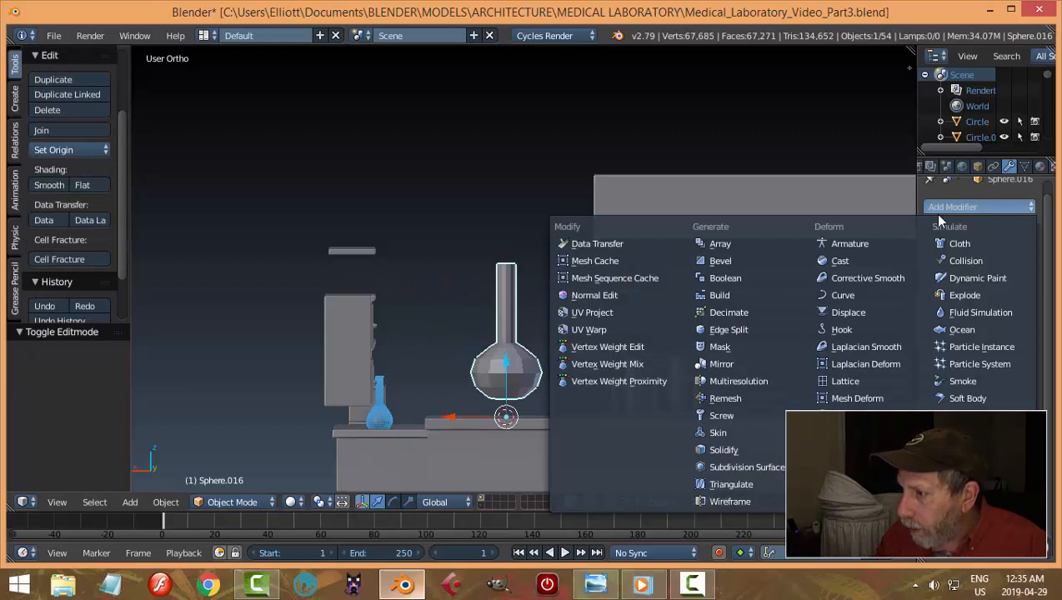
click(733, 466)
middle_drag(631, 341, 673, 365)
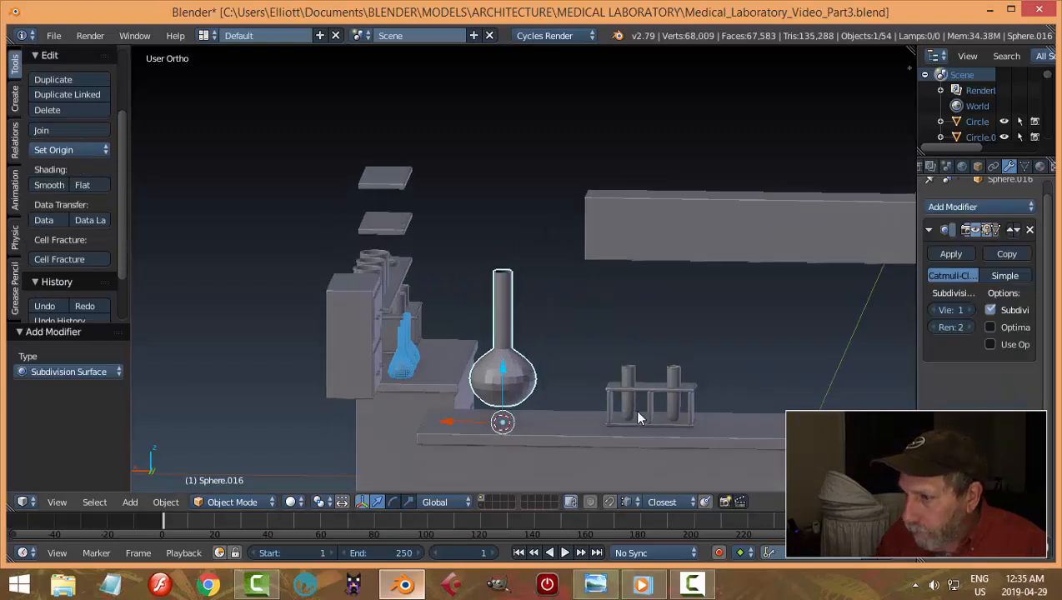
middle_drag(634, 410, 446, 401)
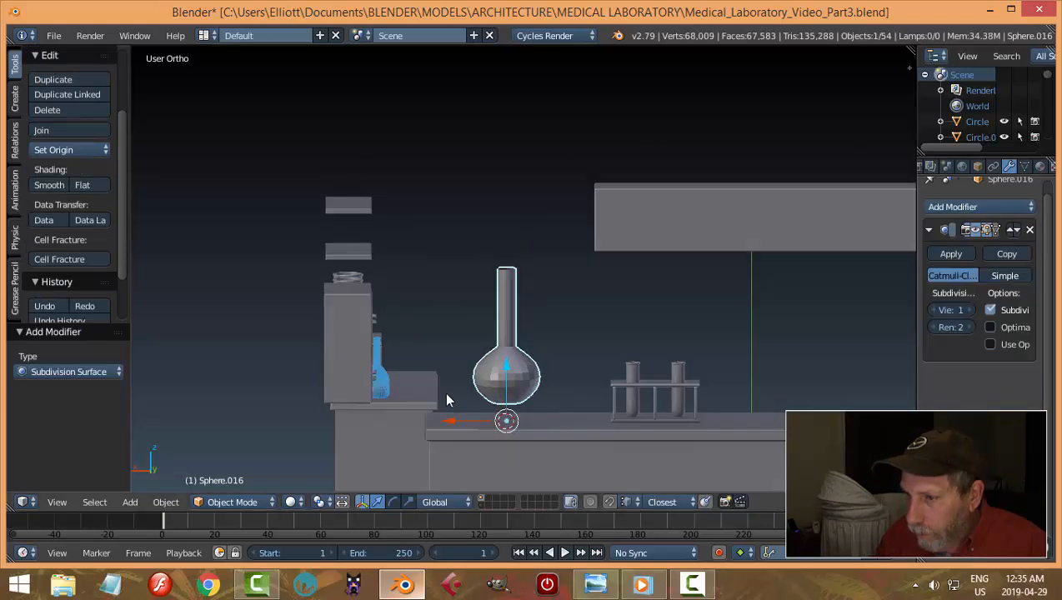
click(967, 310)
middle_drag(717, 375, 543, 420)
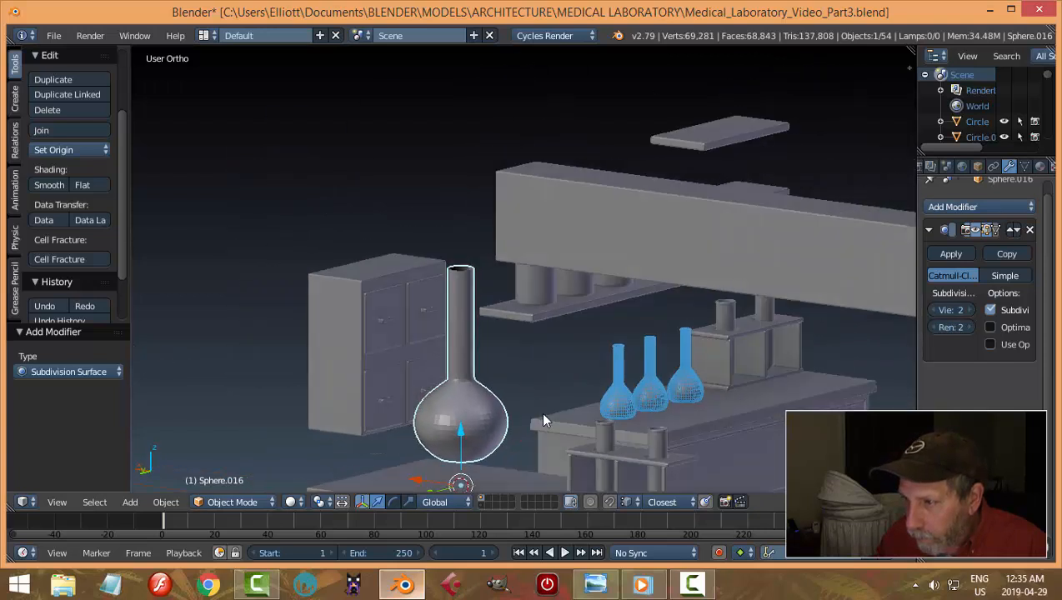
click(57, 186)
middle_drag(433, 367, 502, 382)
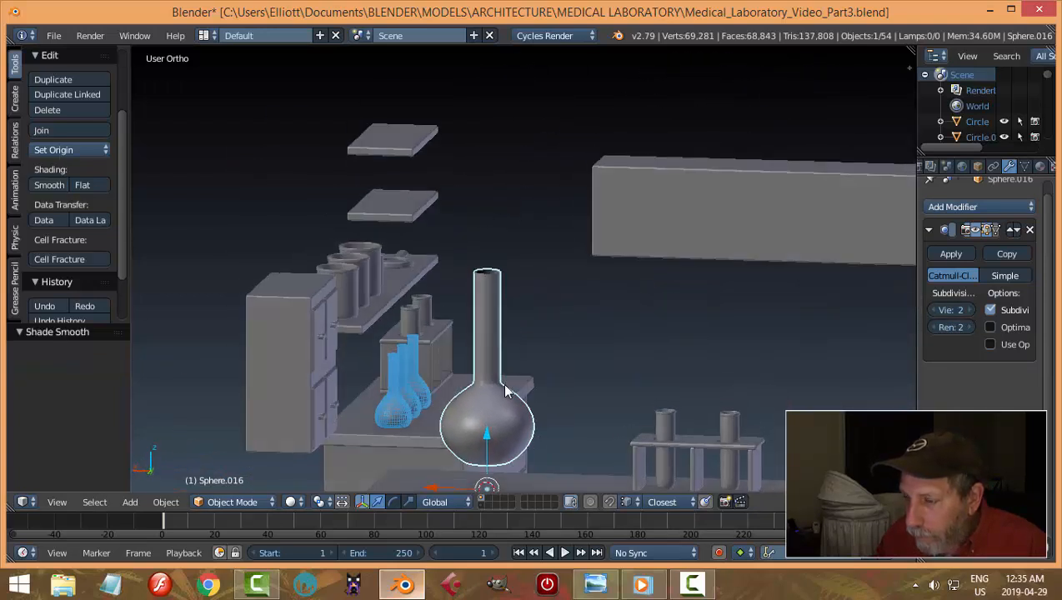
Set the flask's origin to its geometry and lower the flask along Z onto the countertop
click(71, 150)
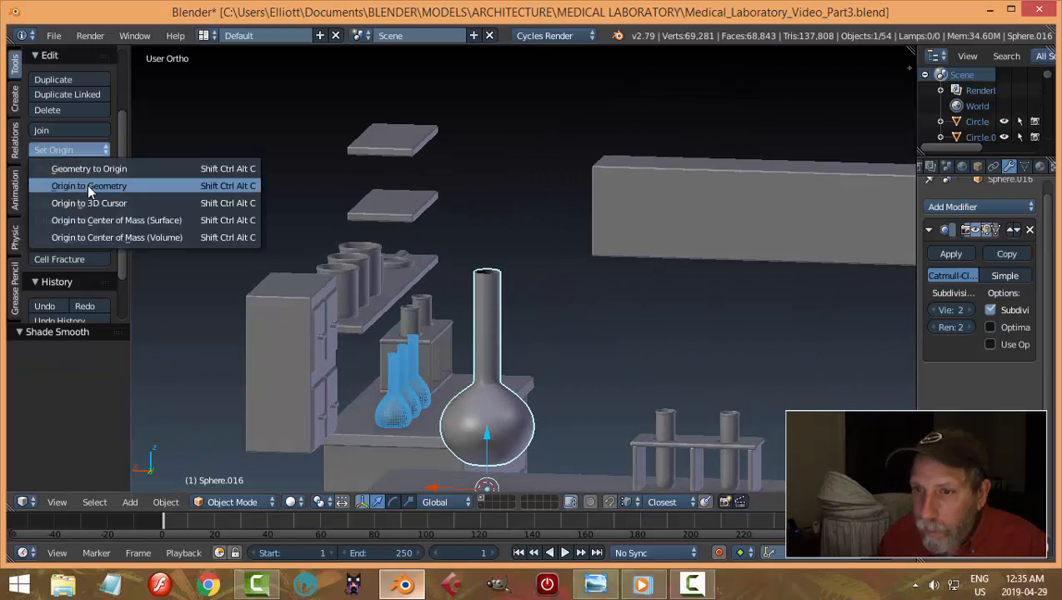
click(88, 184)
middle_drag(475, 366, 491, 296)
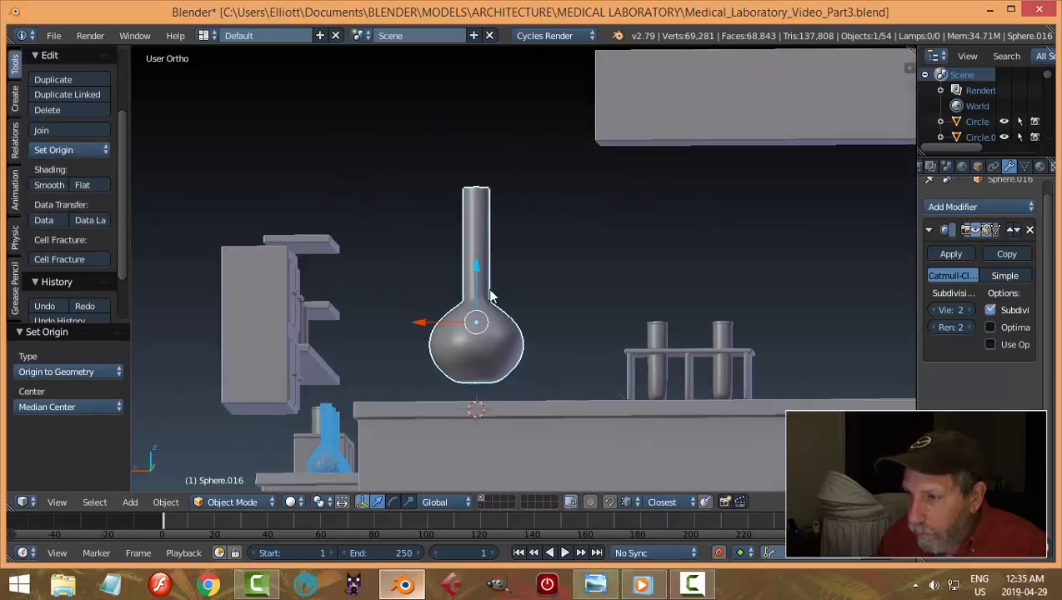
drag(478, 276, 482, 293)
middle_drag(481, 293, 524, 347)
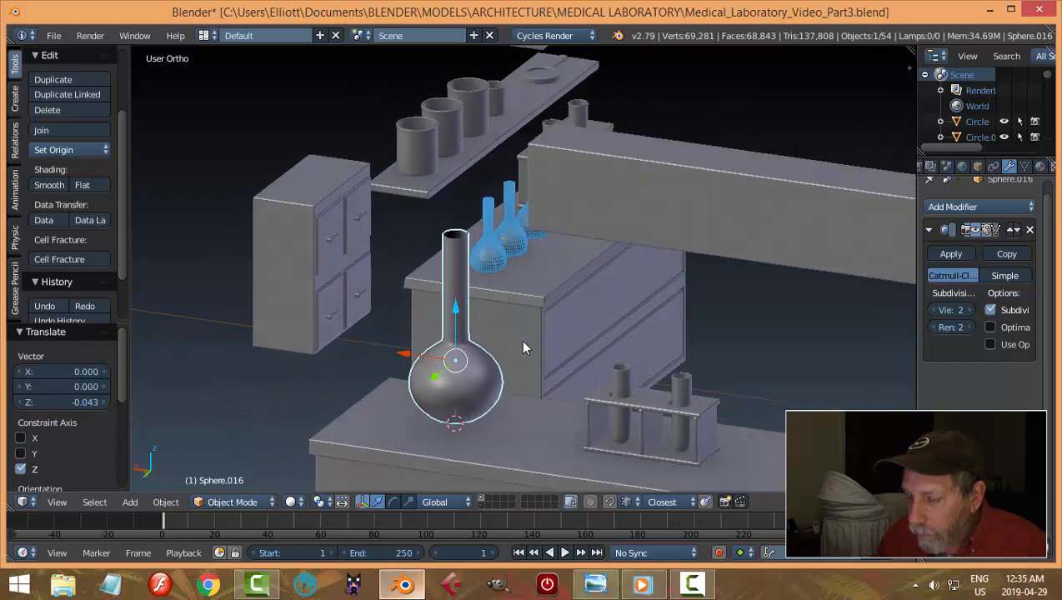
drag(455, 316, 523, 345)
Check the laboratory reference image in Windows Photo Viewer, and back in Blender scale the flask uniformly by about 1.047
middle_drag(524, 345, 604, 588)
click(602, 587)
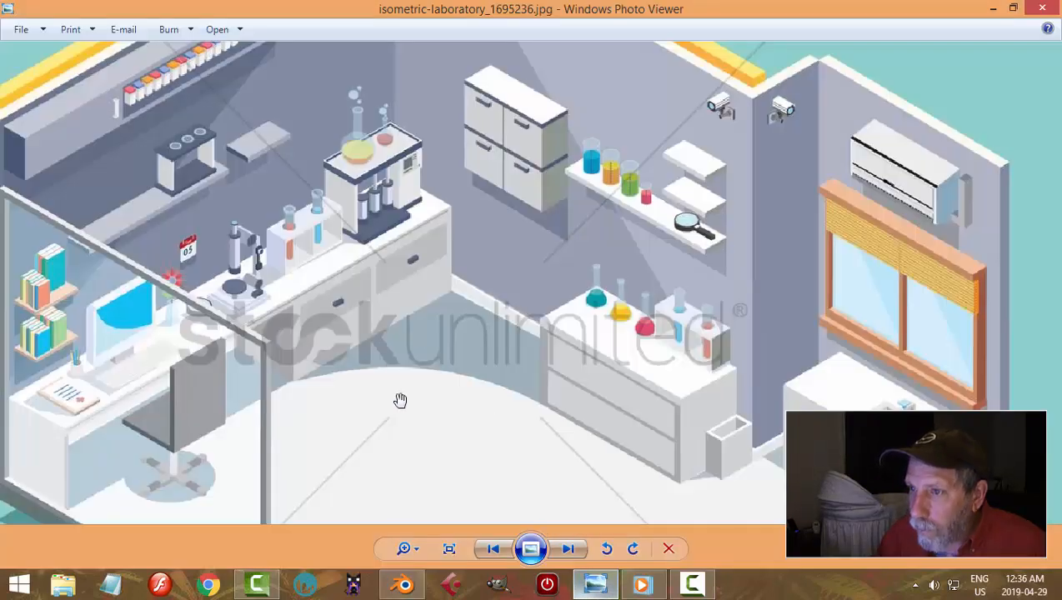
click(405, 585)
middle_drag(562, 351, 554, 334)
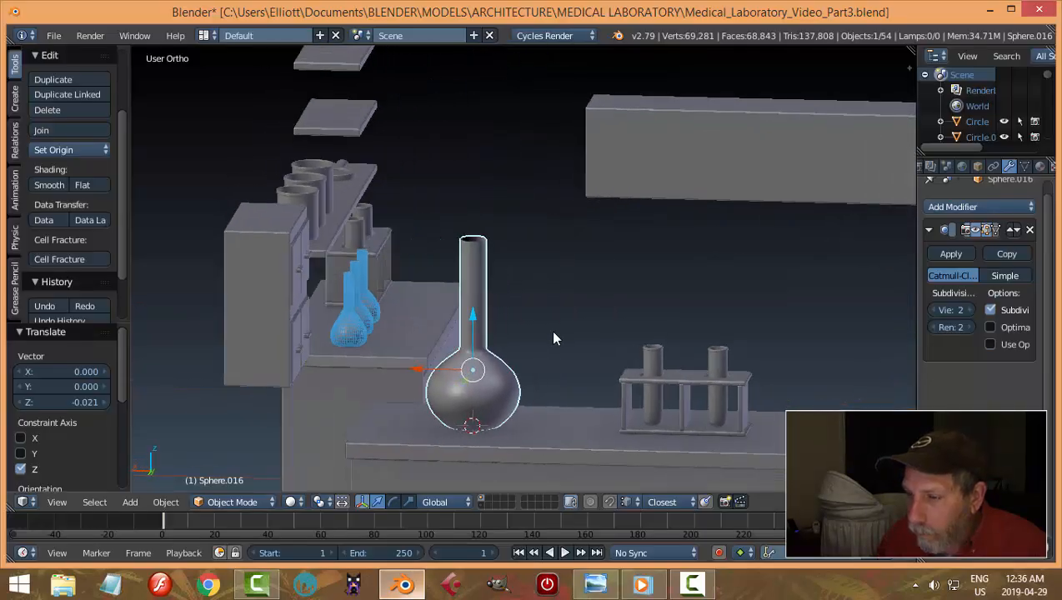
middle_drag(500, 392, 583, 344)
key(s)
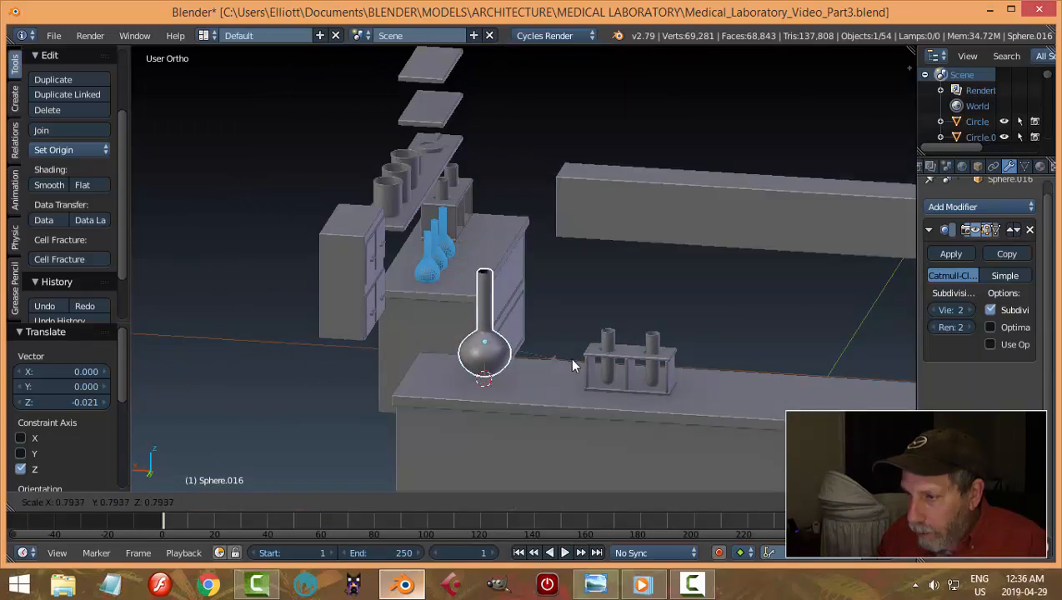
click(586, 354)
middle_drag(532, 301, 538, 304)
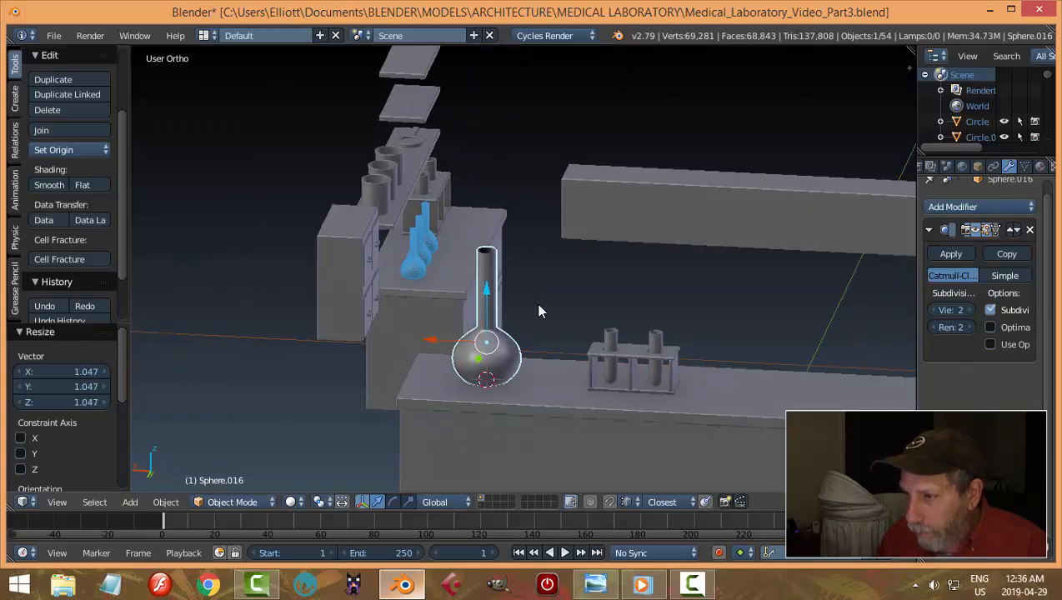
In front wireframe view, select all the vertices of the flask's bulb, enlarge them slightly and lower them along Z
key(Tab)
click(562, 308)
scroll(537, 318, up, 3)
shift+middle_drag(515, 365, 521, 303)
key(KP_1)
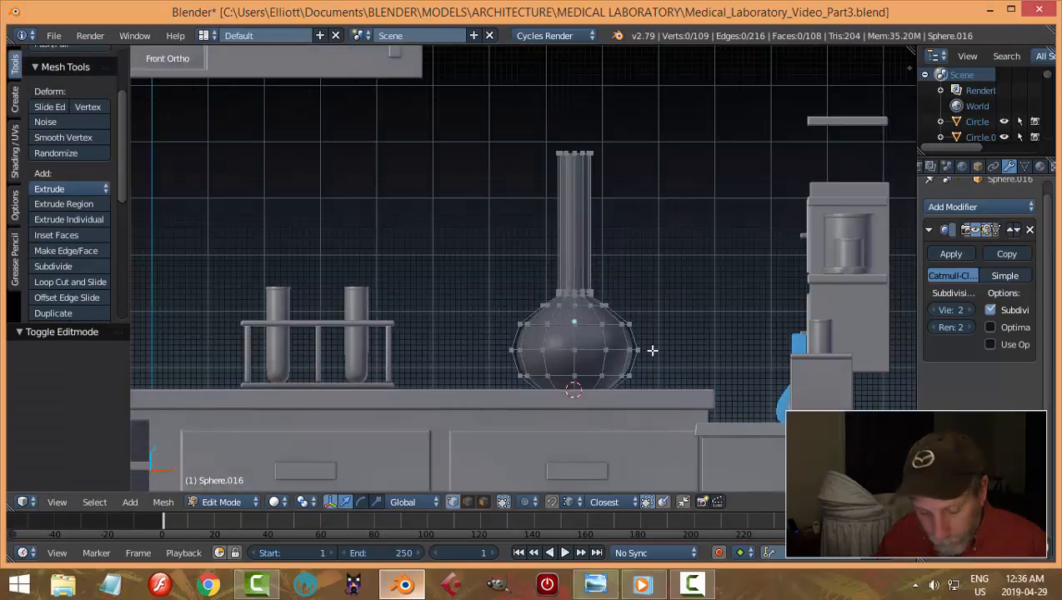
key(z)
click(735, 361)
scroll(645, 367, up, 3)
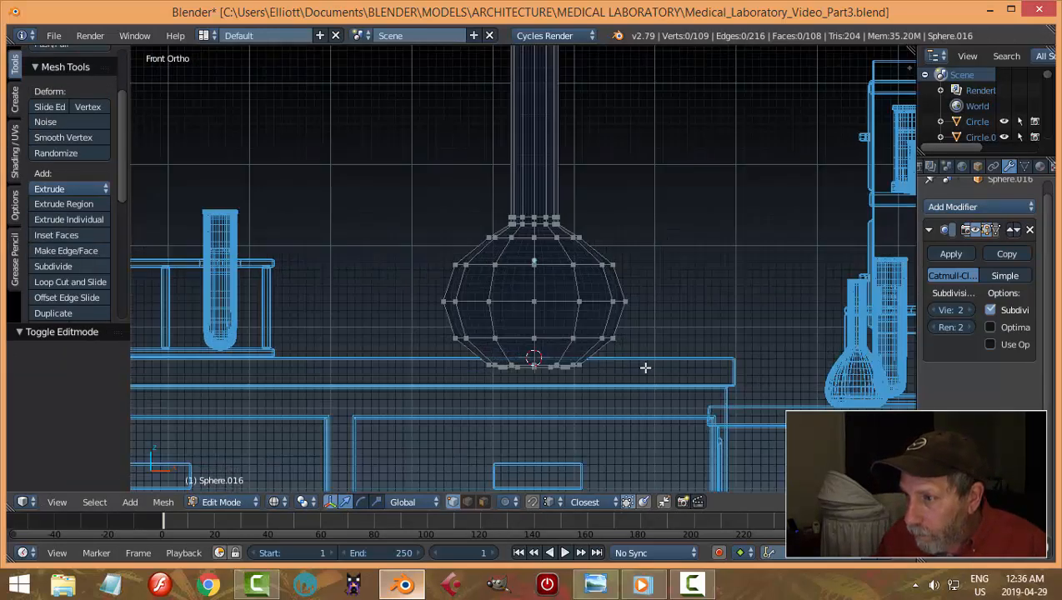
key(b)
drag(661, 390, 385, 224)
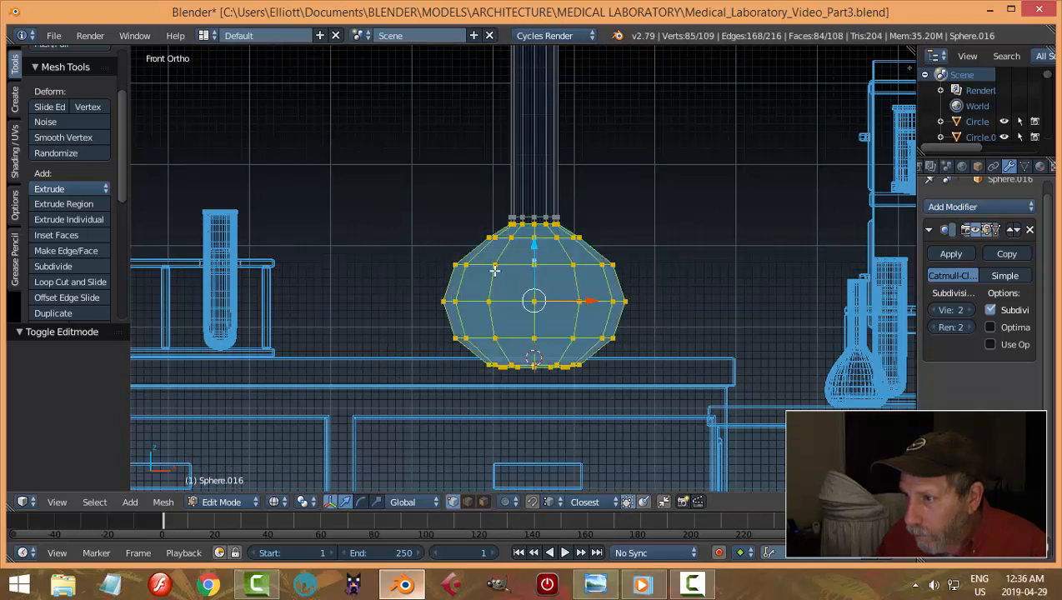
key(s)
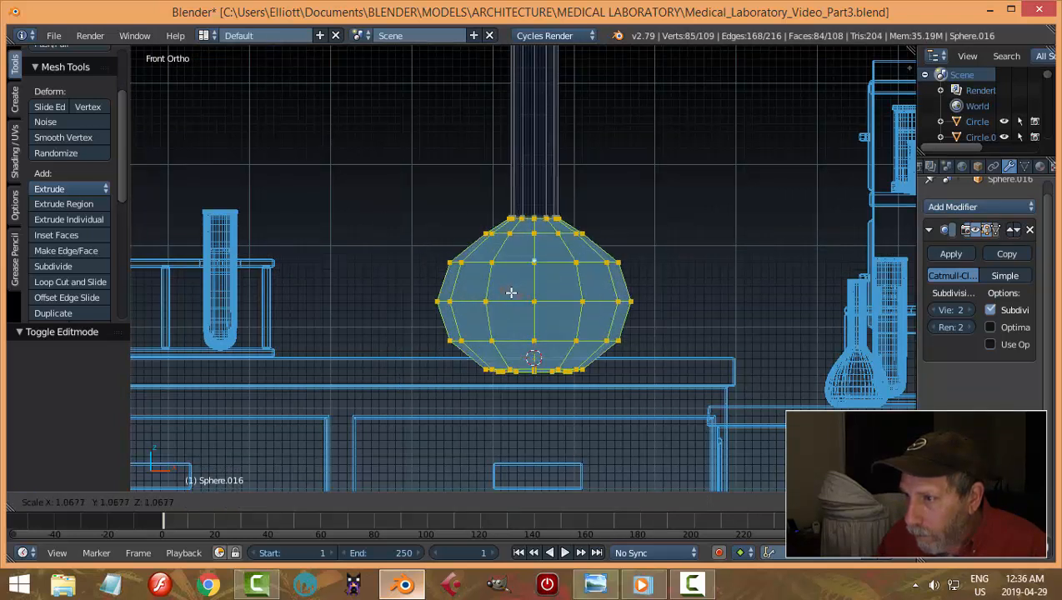
click(521, 271)
drag(540, 243, 541, 260)
key(Tab)
click(559, 271)
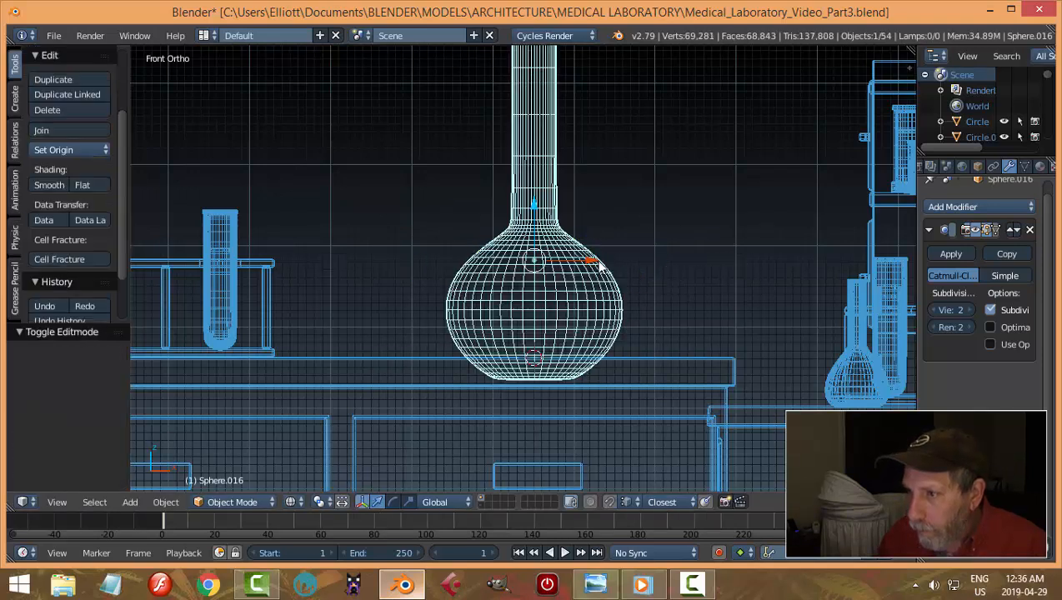
Return to solid shading and scale the whole flask down uniformly by about 0.614
middle_drag(599, 265, 540, 300)
key(KP_Decimal)
key(z)
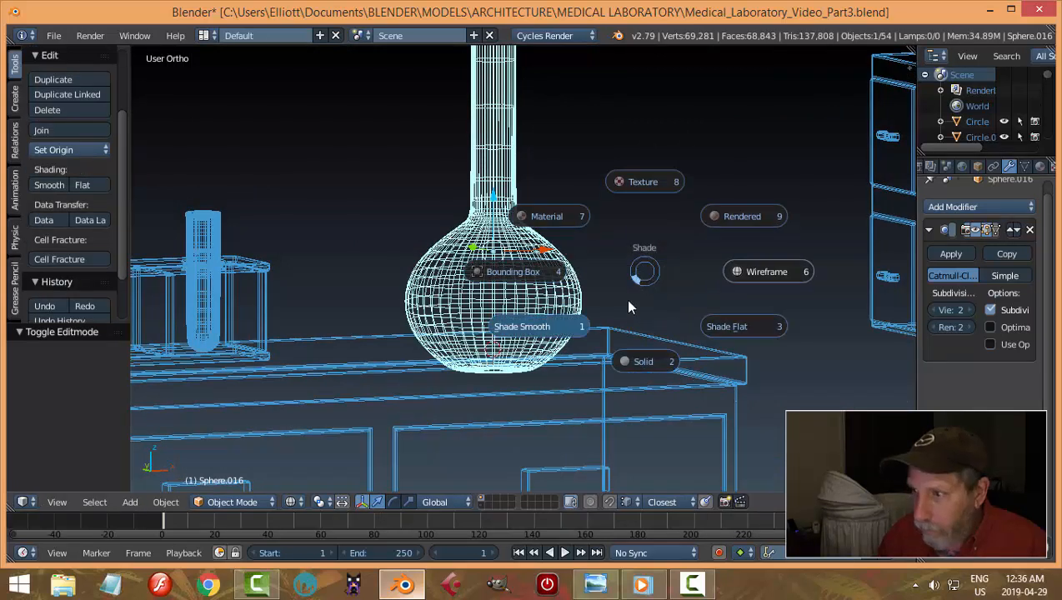
click(639, 357)
scroll(629, 308, down, 3)
key(s)
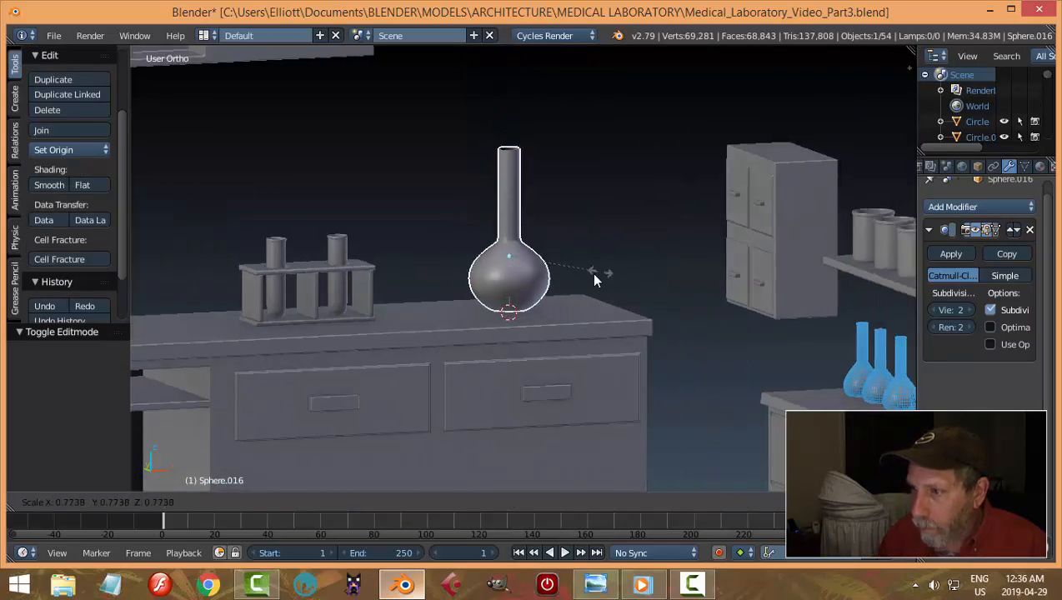
click(581, 278)
mouse_move(585, 275)
middle_down()
mouse_move(605, 303)
mouse_move(623, 275)
mouse_move(688, 271)
mouse_move(602, 276)
middle_up()
scroll(441, 317, up, 4)
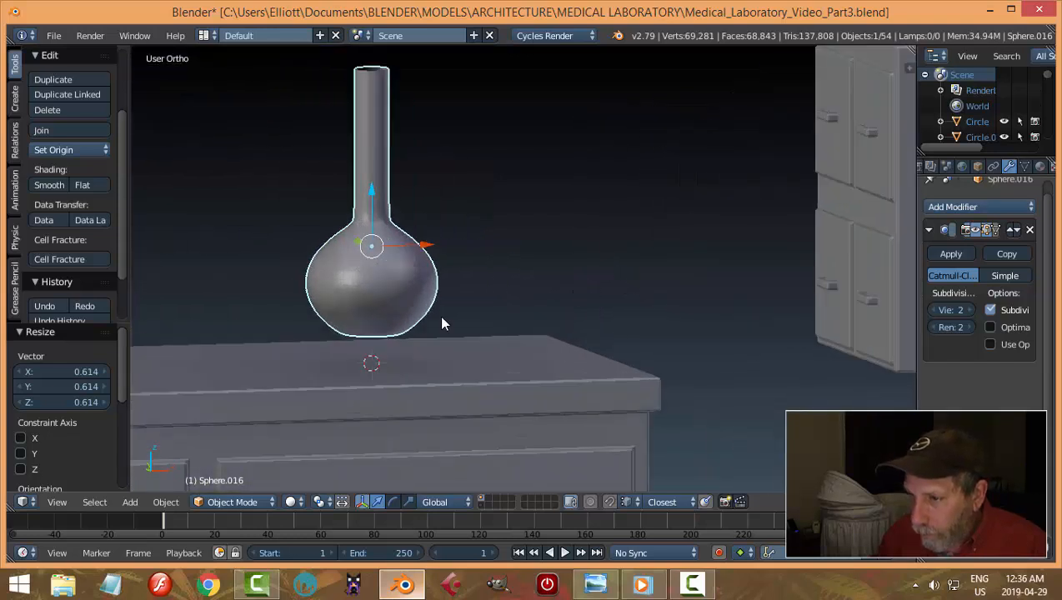
Raise the flask about 0.058 along Z above the countertop to expose its underside
mouse_move(442, 320)
middle_down()
mouse_move(441, 290)
mouse_move(440, 308)
mouse_move(435, 300)
middle_up()
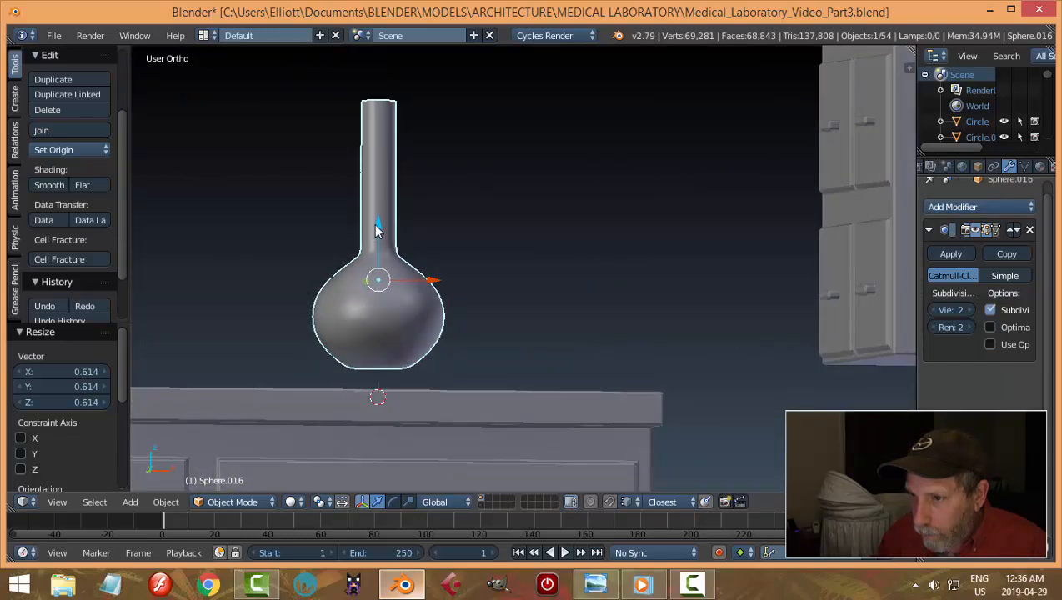
drag(376, 229, 375, 171)
middle_drag(412, 254, 419, 287)
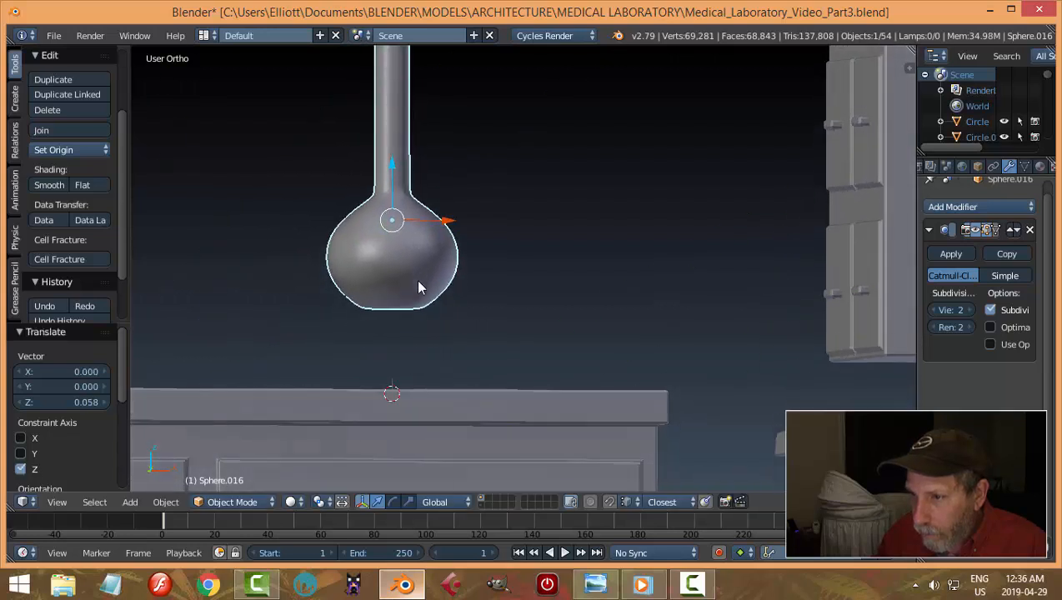
Select the centre vertex of the bulb's underside in the mesh and pull it slightly down to round the bottom
key(Tab)
click(471, 284)
middle_drag(427, 342, 415, 321)
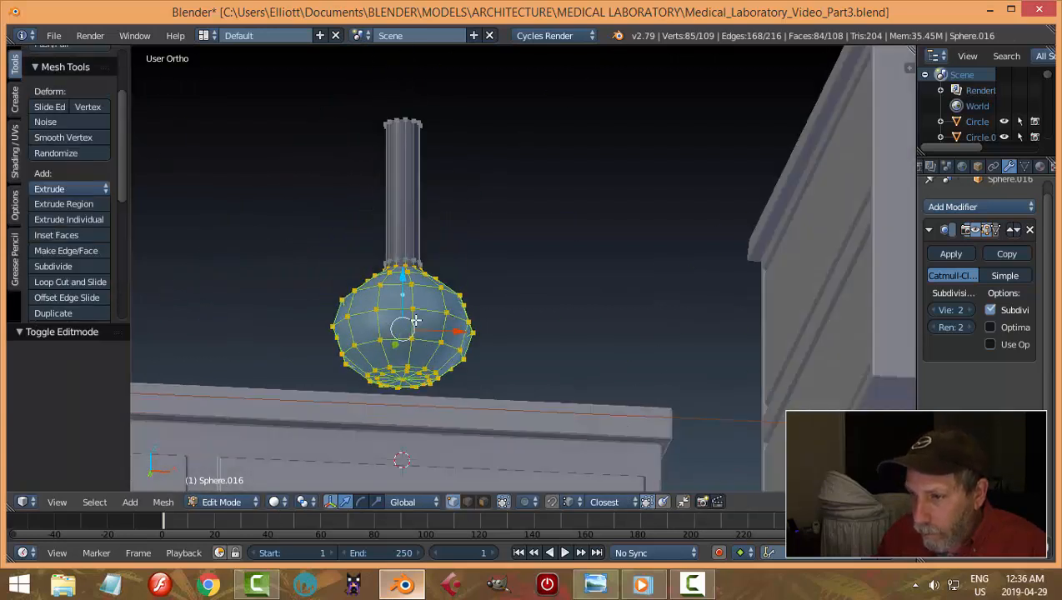
scroll(415, 321, up, 4)
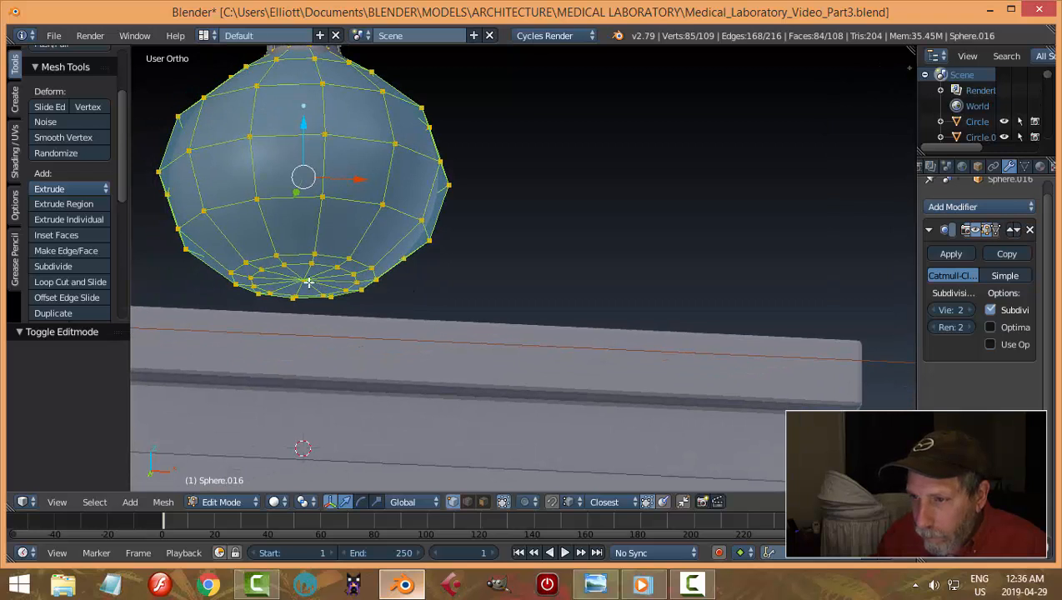
right_click(307, 283)
drag(303, 231, 303, 247)
key(ctrl+KP_Add)
key(a)
key(a)
middle_drag(366, 237, 401, 289)
key(Tab)
click(343, 268)
scroll(436, 219, down, 3)
middle_drag(438, 220, 483, 215)
Give the flask wall thickness by extruding the entire mesh in place and applying Shrink/Fatten with an offset of about 0.003
shift+middle_drag(482, 158, 466, 243)
shift+middle_drag(449, 185, 426, 378)
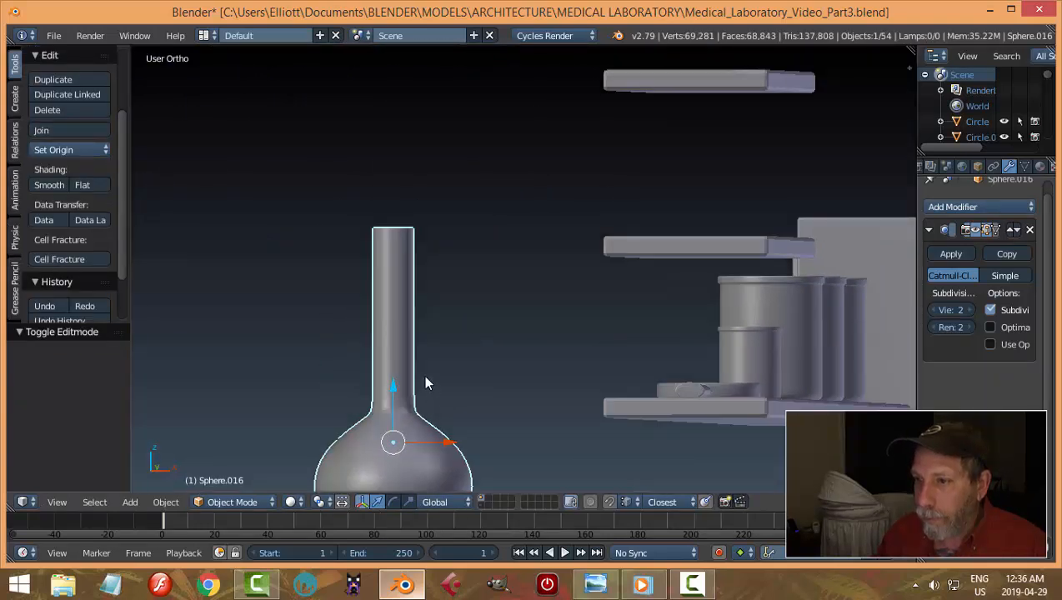
scroll(430, 337, up, 2)
scroll(430, 337, down, 2)
shift+middle_drag(430, 336, 478, 326)
key(Tab)
click(517, 267)
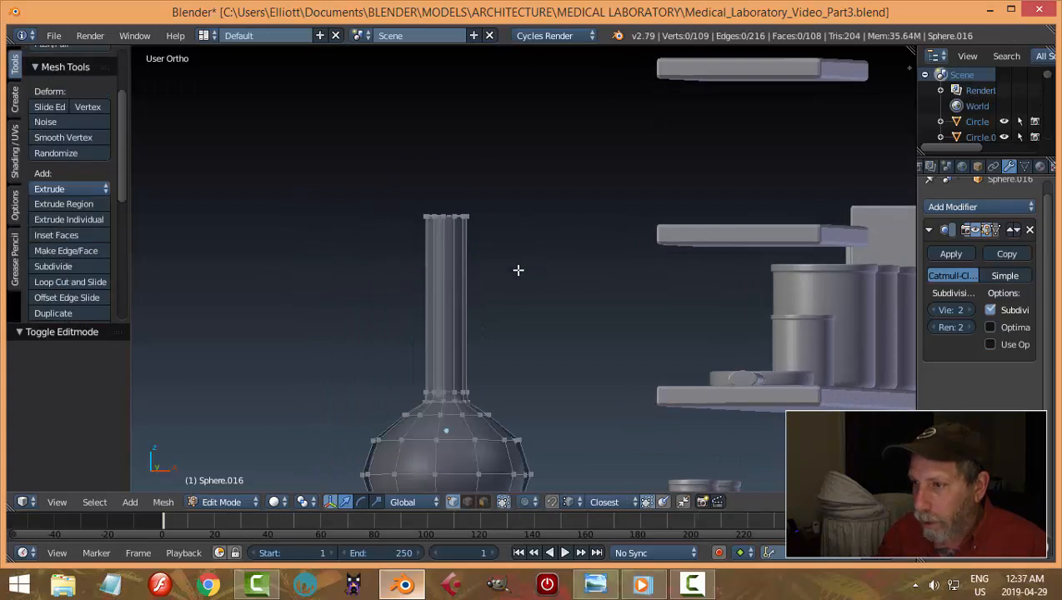
middle_drag(463, 249, 479, 286)
key(a)
middle_drag(501, 249, 505, 382)
scroll(505, 382, up, 3)
shift+middle_drag(505, 382, 572, 426)
scroll(551, 406, up, 2)
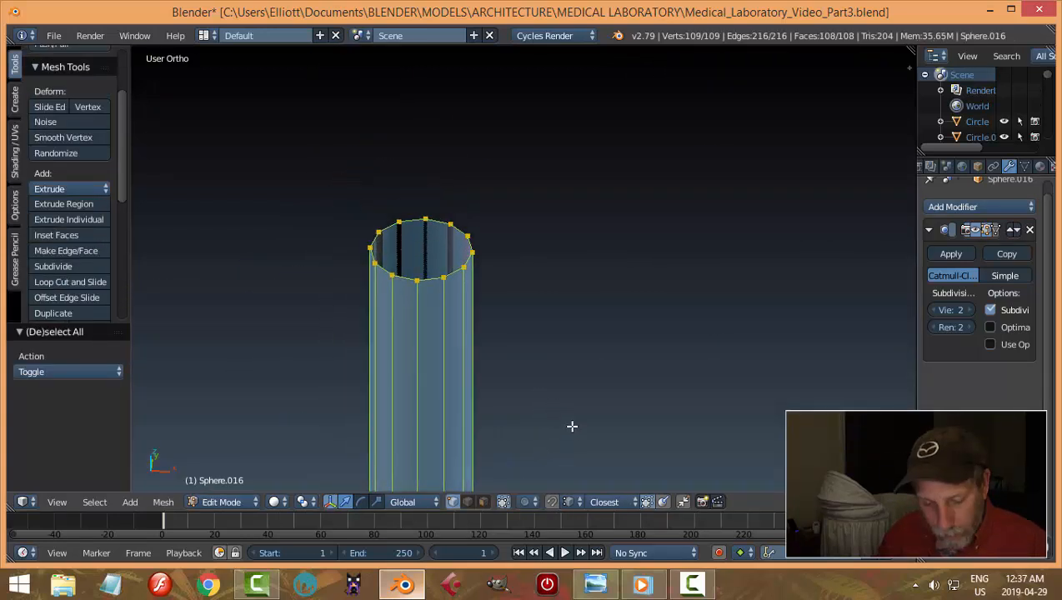
key(e)
key(Escape)
key(alt+s)
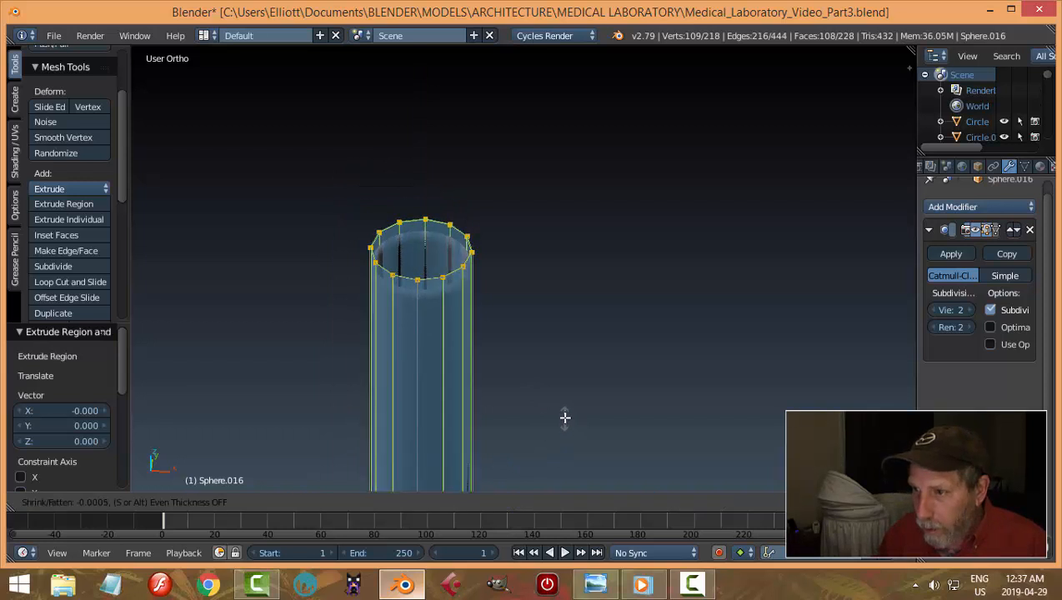
click(520, 376)
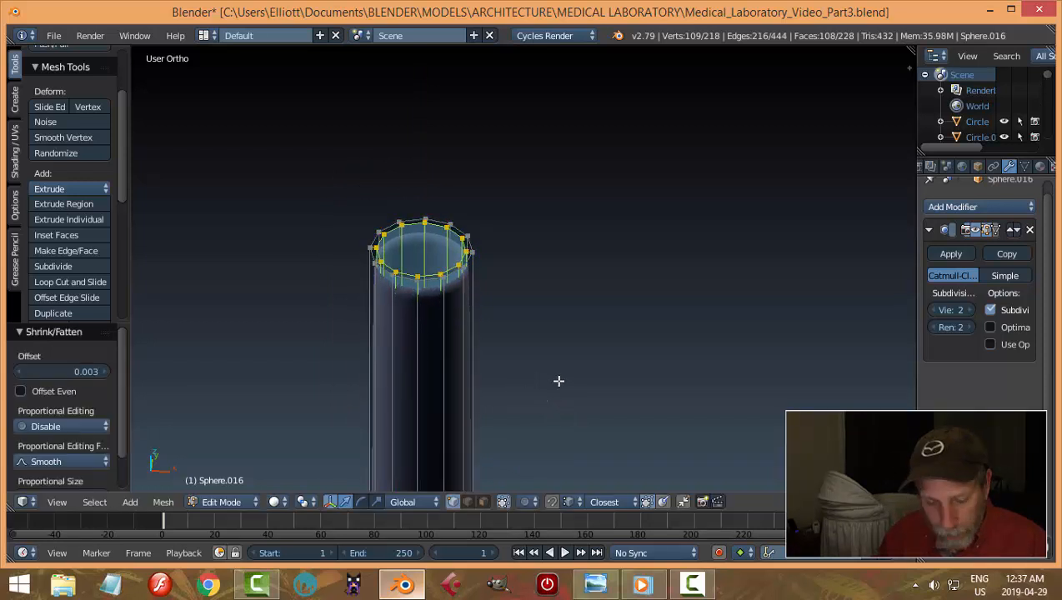
Select the entire flask mesh and recalculate its normals to face outward
middle_drag(558, 381, 548, 364)
key(a)
key(a)
key(ctrl+n)
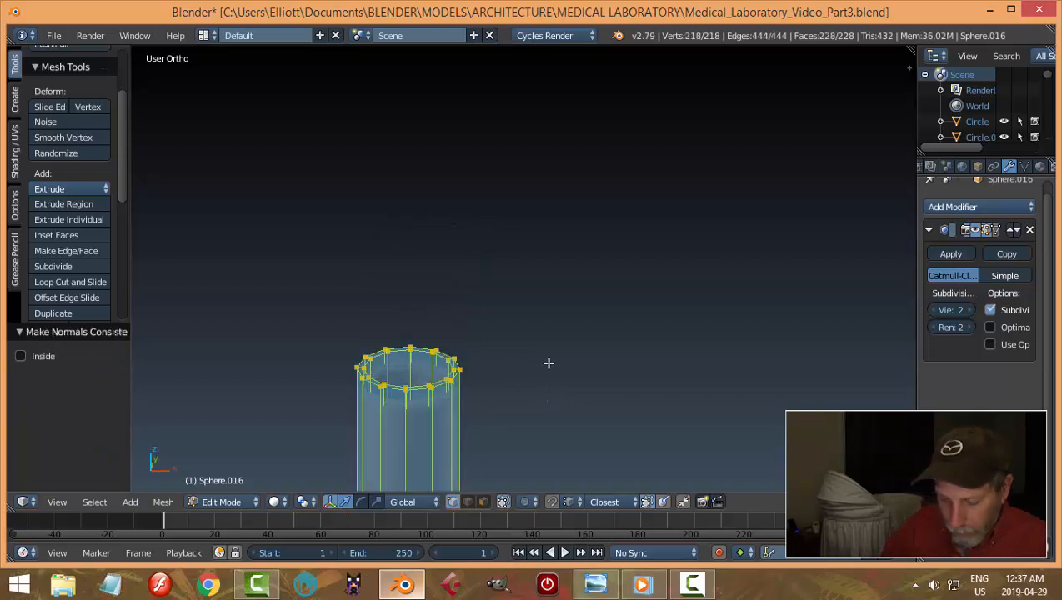
Add one loop cut on the outside of the neck and one on the inside, both slid close to the rim
key(ctrl+r)
click(451, 459)
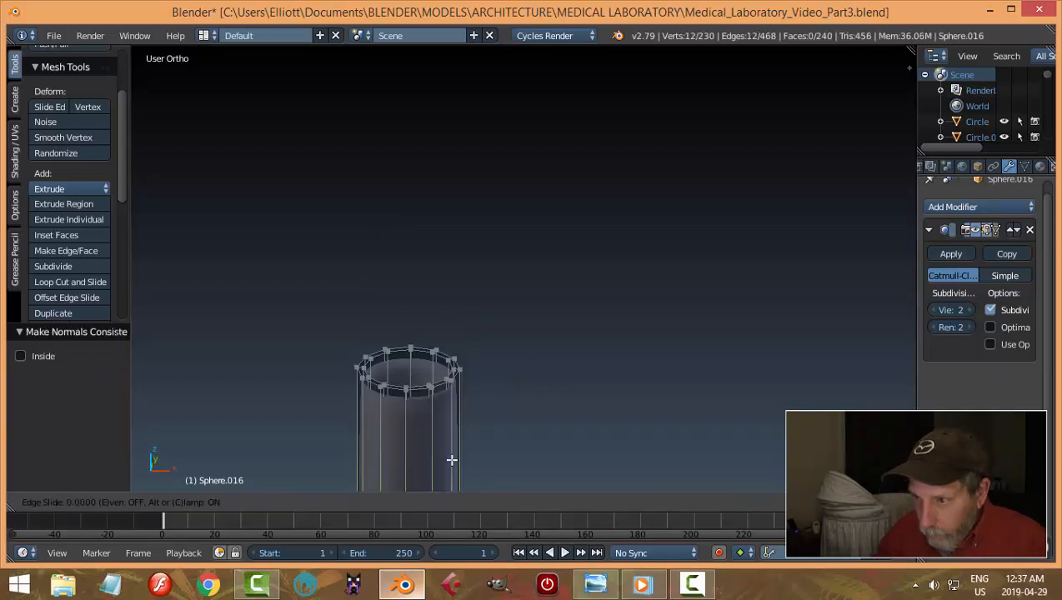
click(474, 273)
scroll(474, 355, up, 3)
key(ctrl+r)
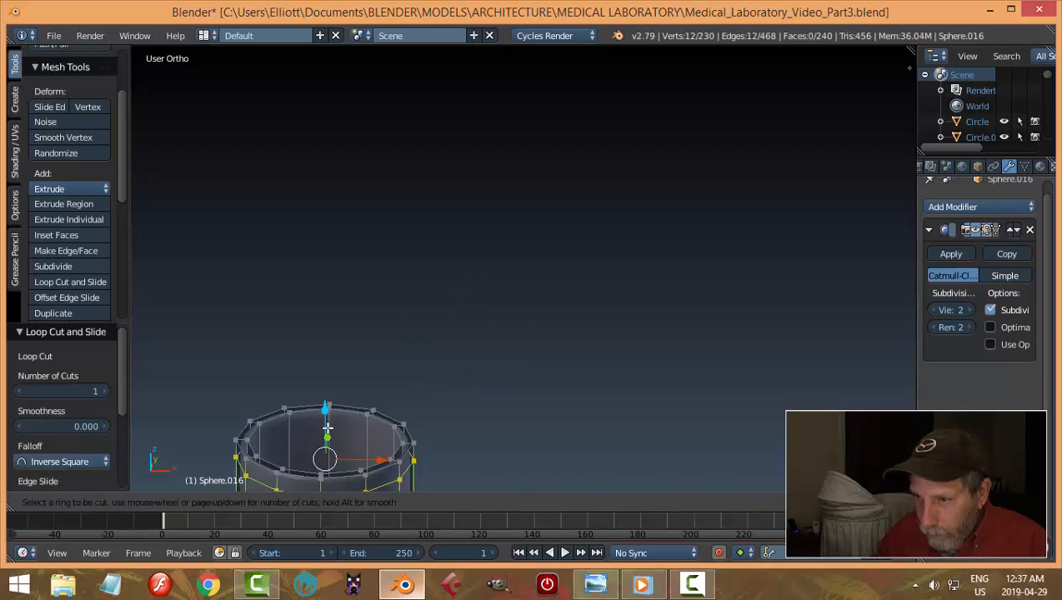
click(327, 427)
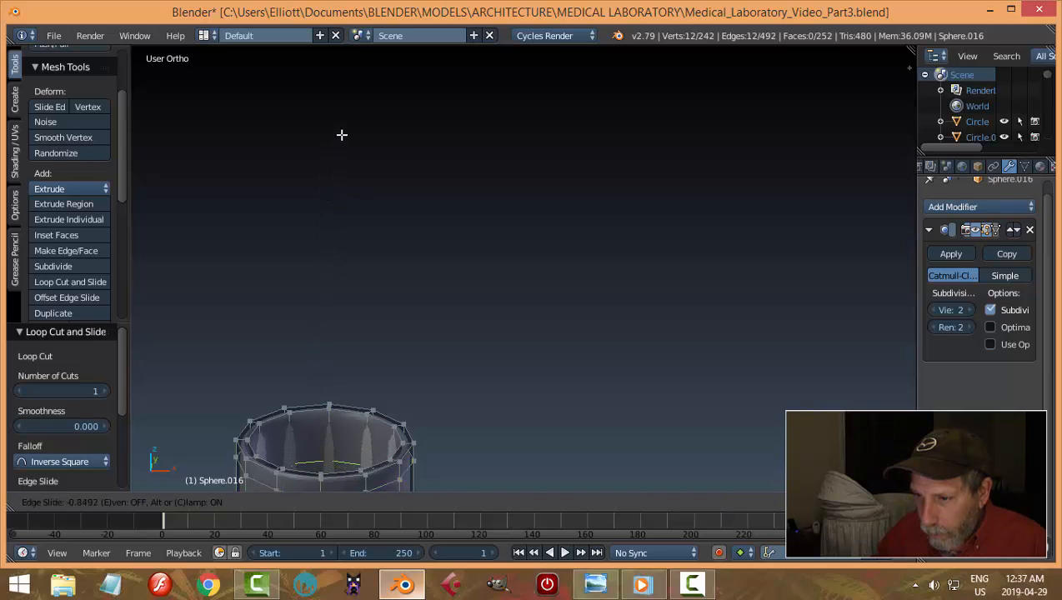
click(346, 94)
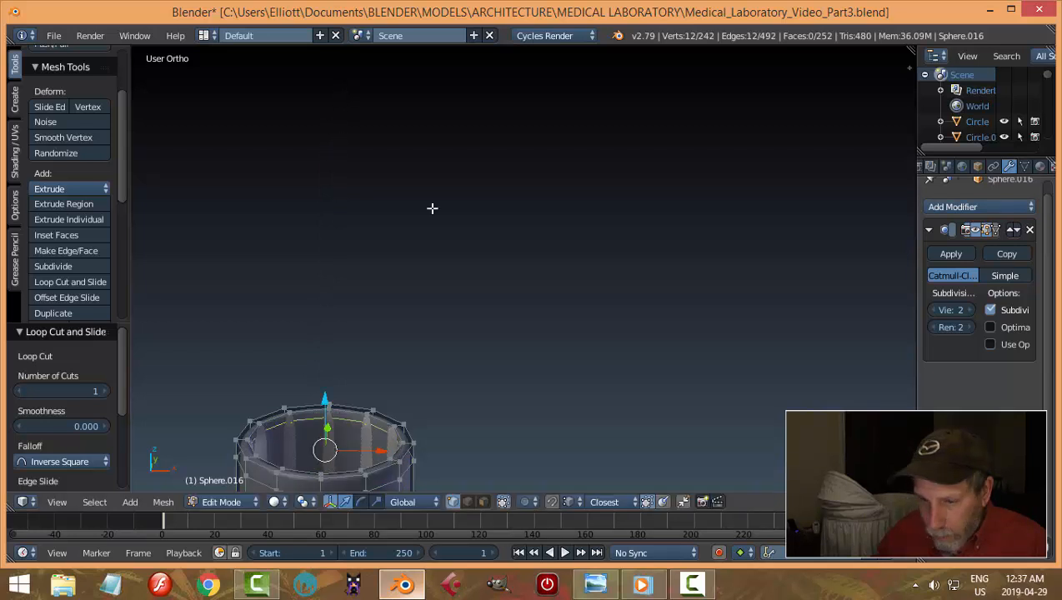
Add a loop cut around the top face of the neck's rim and return to Object Mode to inspect the flask
key(a)
scroll(460, 361, up, 4)
shift+middle_drag(430, 361, 526, 247)
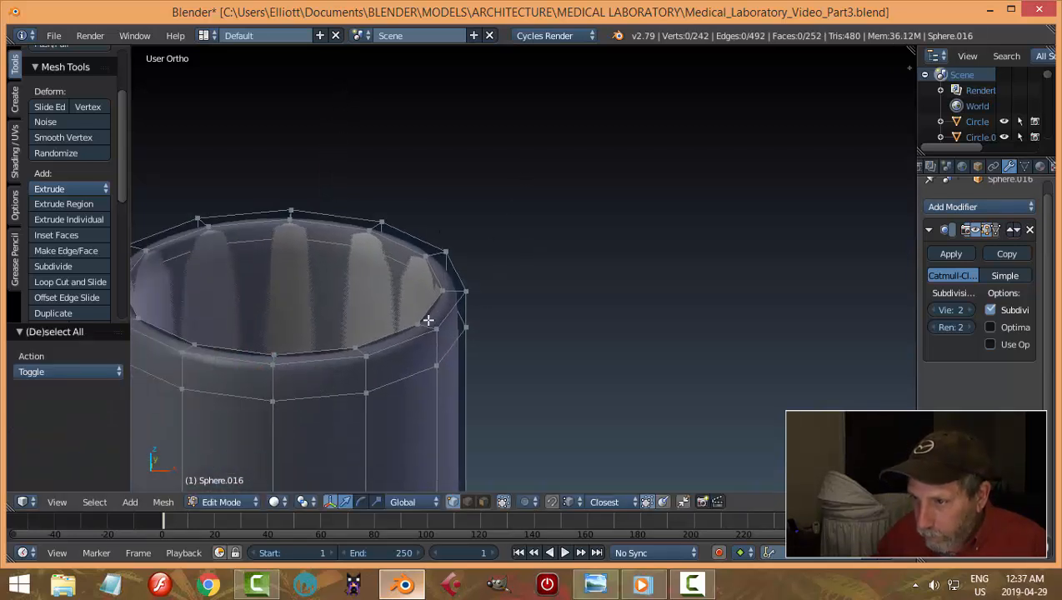
key(ctrl+r)
click(422, 323)
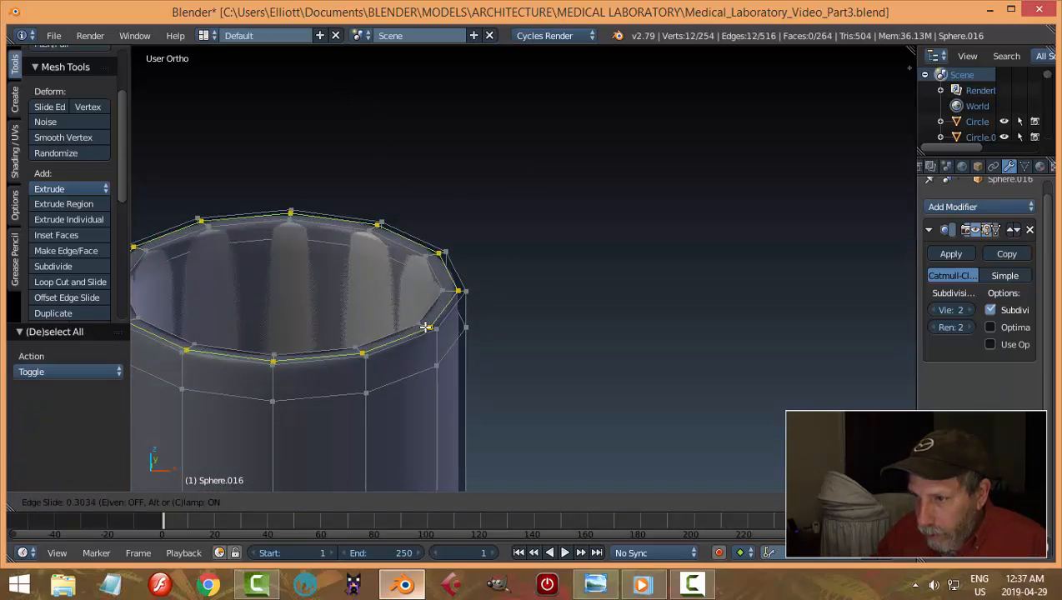
click(426, 328)
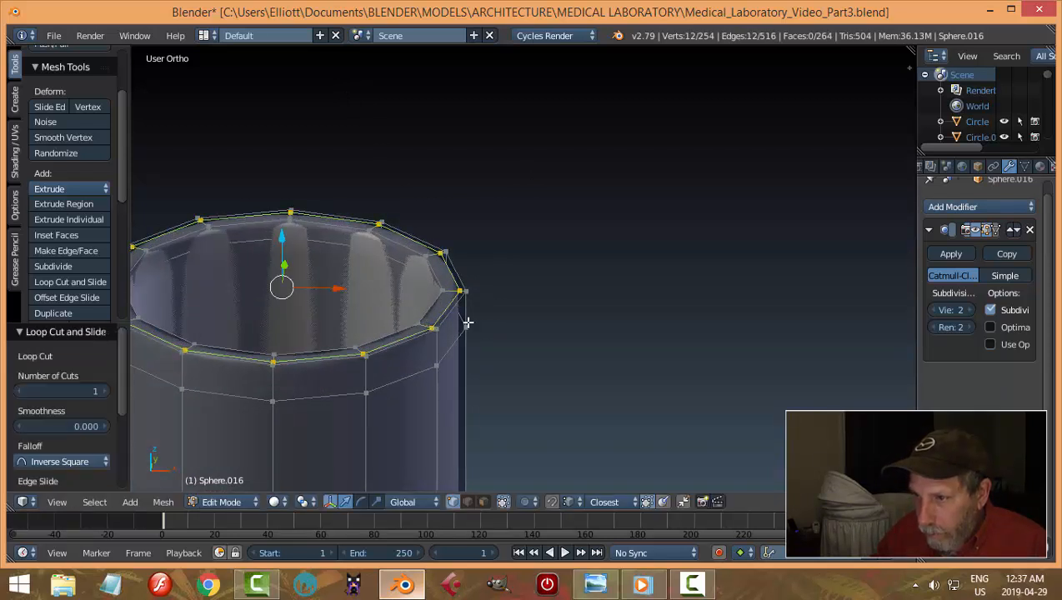
key(Tab)
scroll(526, 335, down, 3)
shift+middle_drag(555, 402, 488, 292)
shift+middle_drag(570, 322, 431, 155)
scroll(437, 250, down, 3)
middle_drag(439, 261, 481, 321)
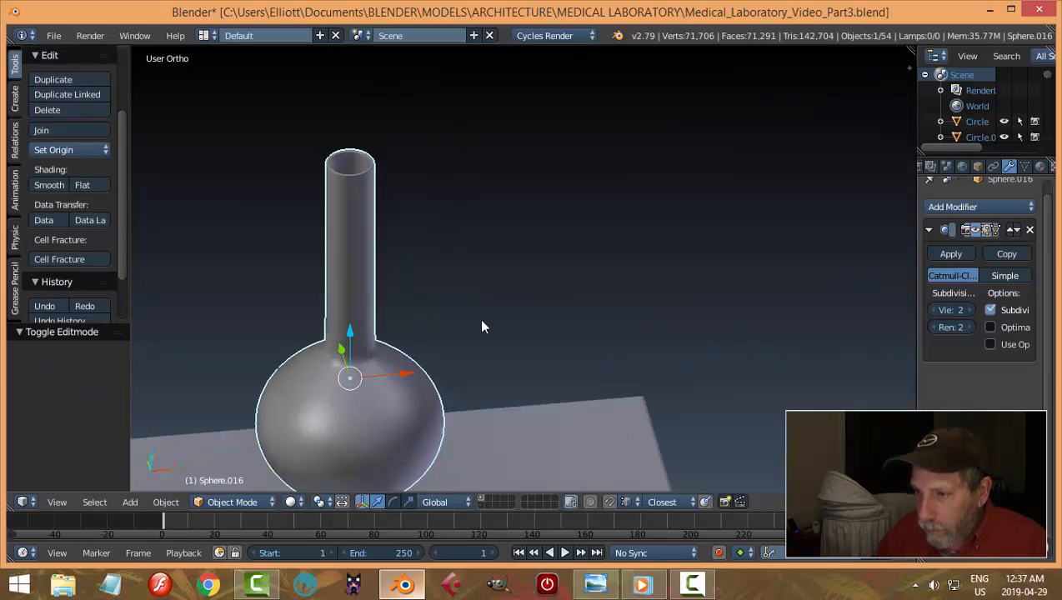
Form a raised lip by extruding the outer face ring below the neck's rim in place and applying Shrink/Fatten with offset -0.002
click(565, 303)
scroll(391, 202, up, 3)
shift+middle_drag(391, 202, 431, 330)
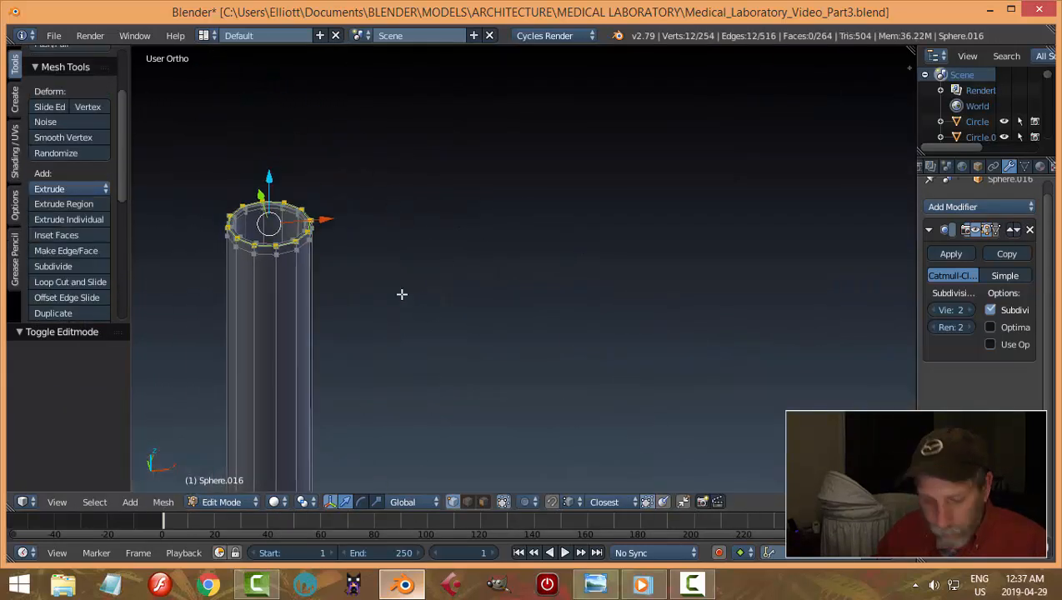
key(a)
key(ctrl+Tab)
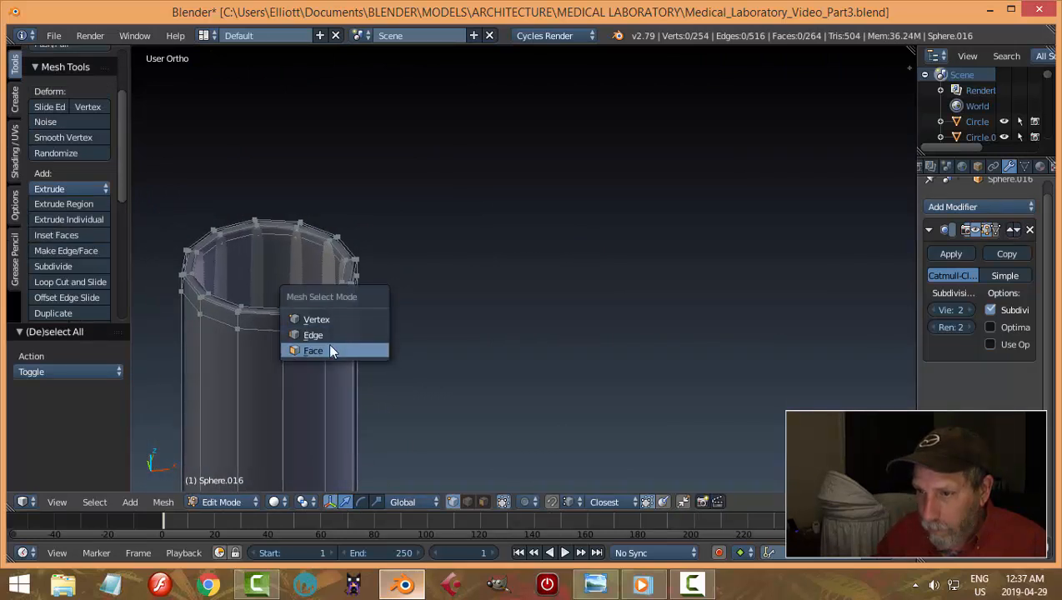
click(331, 351)
alt+right_click(286, 322)
key(e)
right_click(441, 327)
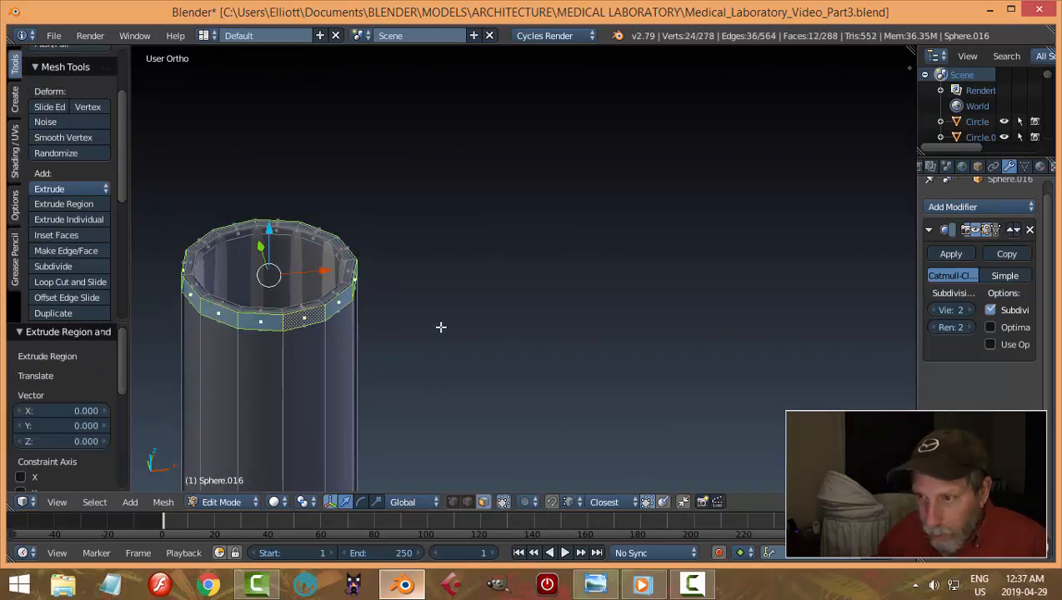
key(alt+s)
click(483, 365)
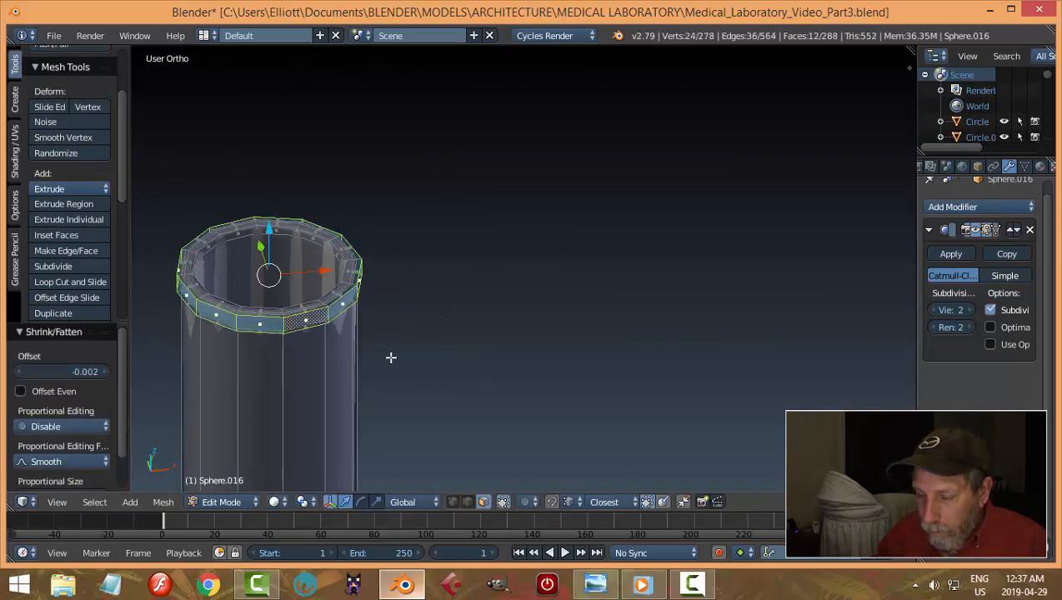
Add a loop cut around the outside of the neck, slid up close beneath the lip, and return to Object Mode
middle_drag(391, 358, 385, 348)
scroll(387, 366, down, 2)
shift+middle_drag(409, 387, 496, 312)
key(ctrl+r)
click(475, 358)
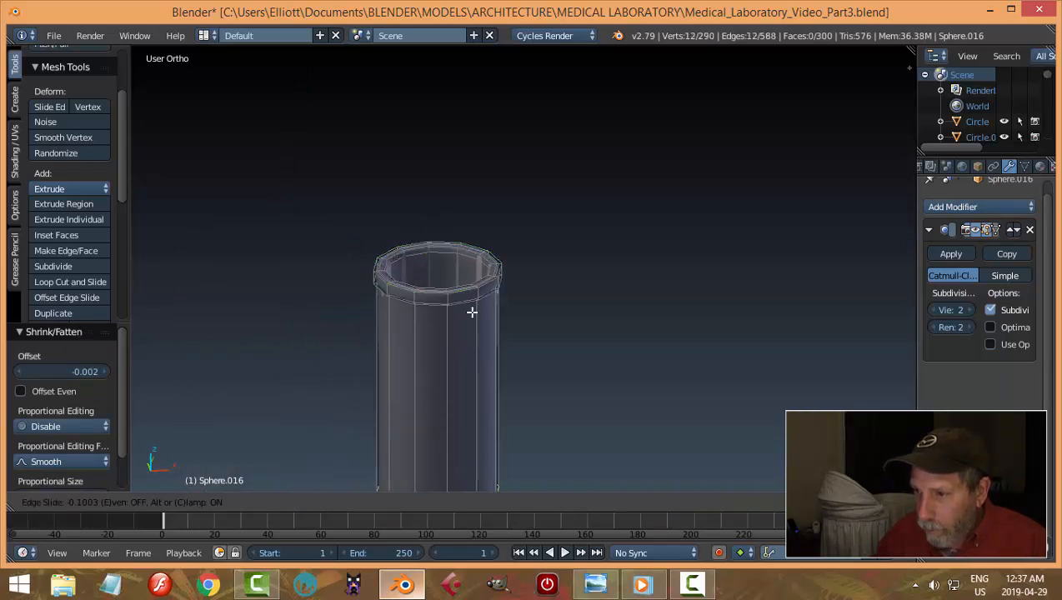
click(498, 136)
key(Tab)
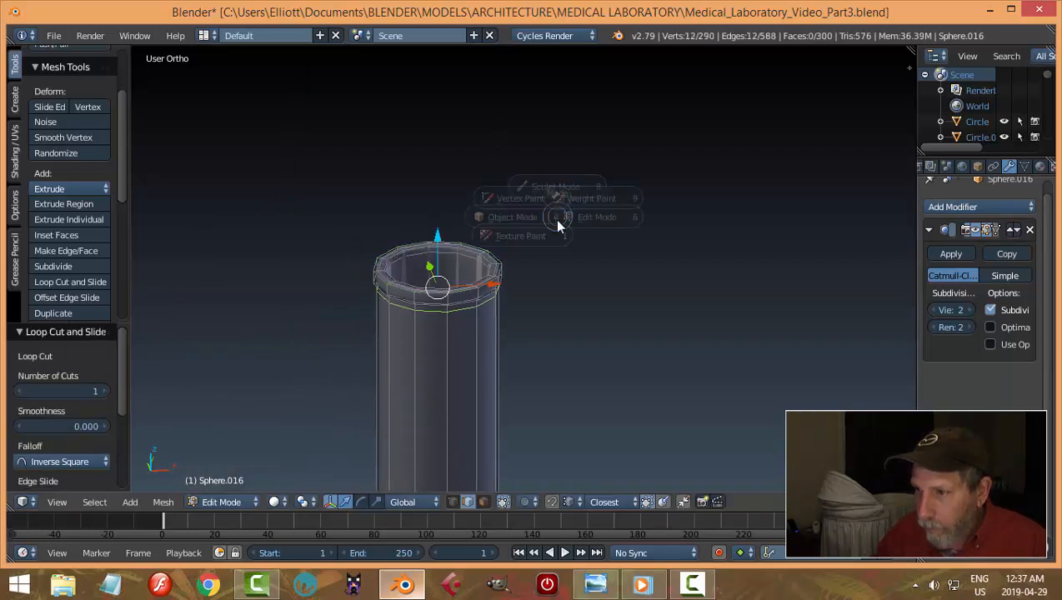
click(441, 229)
mouse_move(542, 328)
shift+middle_down()
mouse_move(579, 361)
mouse_move(503, 295)
mouse_move(538, 345)
shift+middle_up()
scroll(538, 301, down, 4)
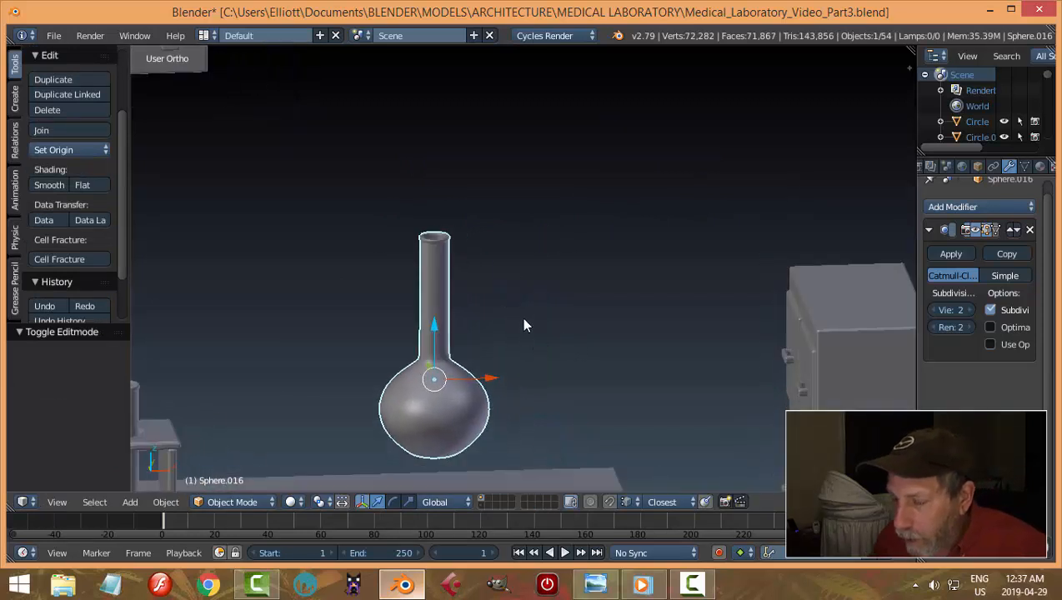
Show the flask's rim in Edit Mode from the front in wireframe shading, with nothing selected
key(Tab)
click(623, 319)
scroll(492, 298, up, 4)
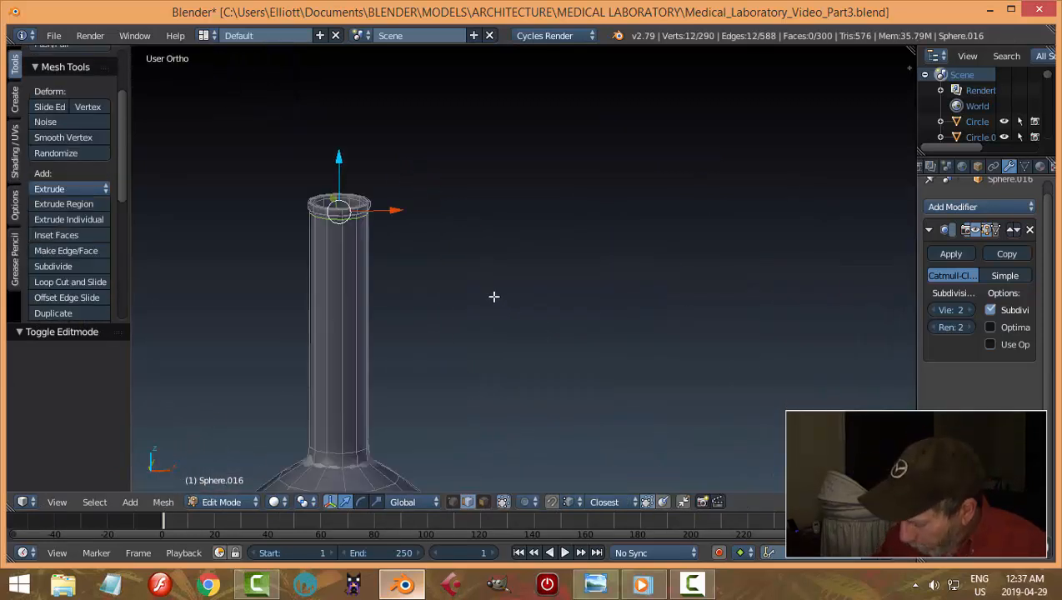
key(KP_1)
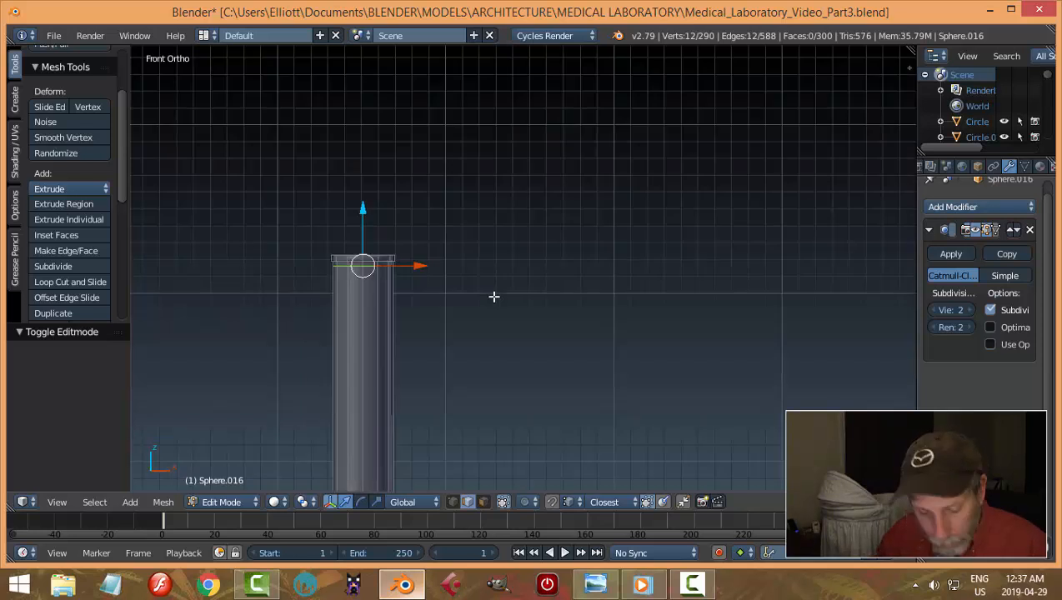
key(a)
key(z)
click(625, 303)
key(b)
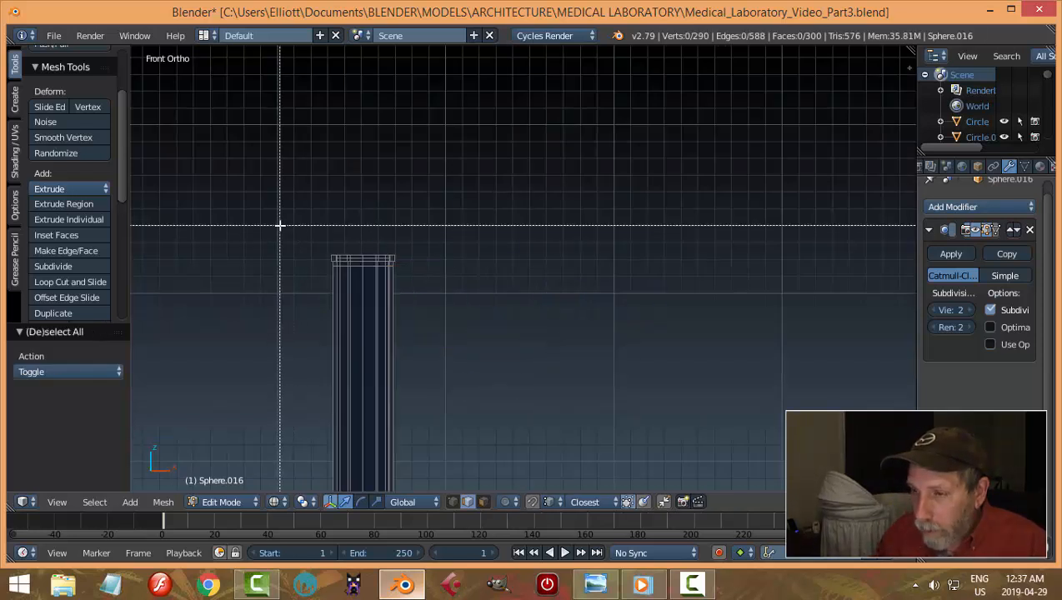
drag(280, 225, 421, 263)
scroll(435, 276, up, 4)
shift+middle_drag(460, 300, 772, 302)
key(a)
Box-select the top edges of the rim and move them up to make the lip taller, returning to solid-shaded Object Mode
scroll(637, 307, up, 3)
shift+middle_drag(592, 277, 557, 325)
key(b)
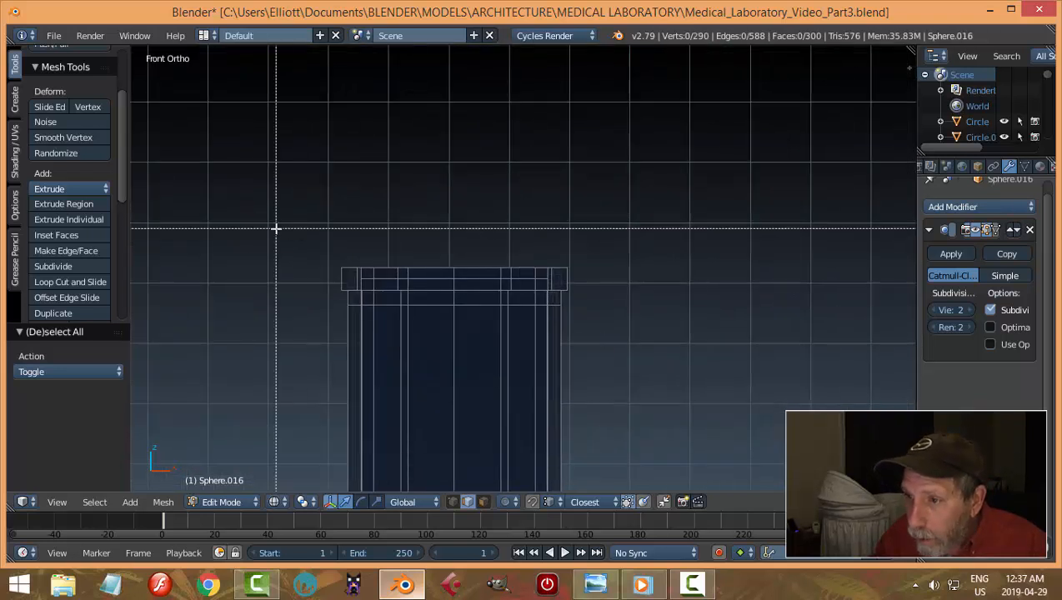
drag(282, 232, 601, 284)
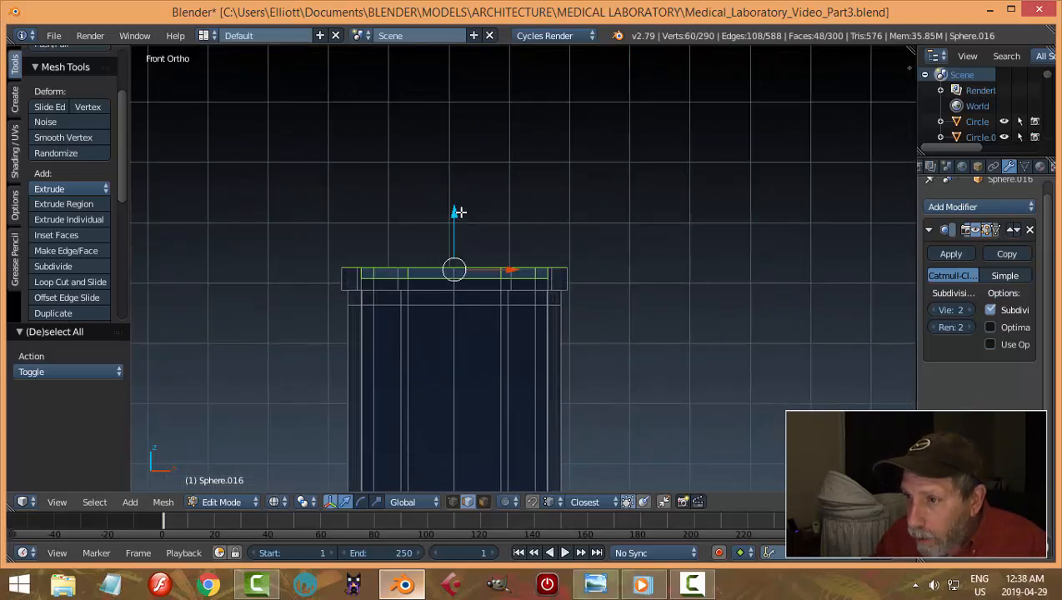
drag(459, 212, 462, 190)
key(a)
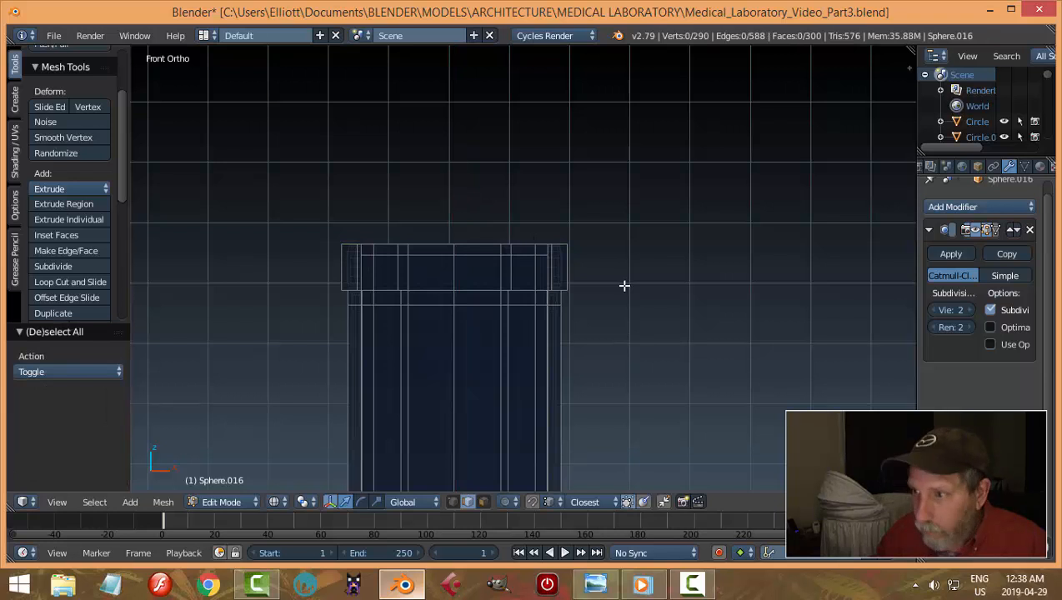
key(Tab)
click(607, 291)
key(z)
click(618, 352)
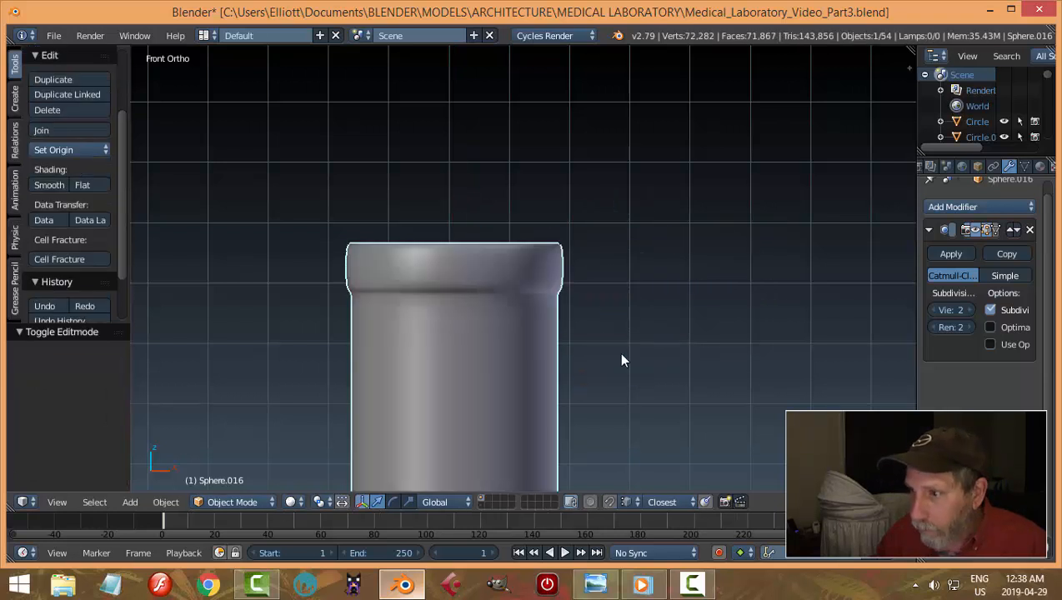
Add two loop cuts around the outside of the lip, one near its lower edge and one near its upper edge, and return to Object Mode
click(622, 325)
key(ctrl+r)
click(567, 283)
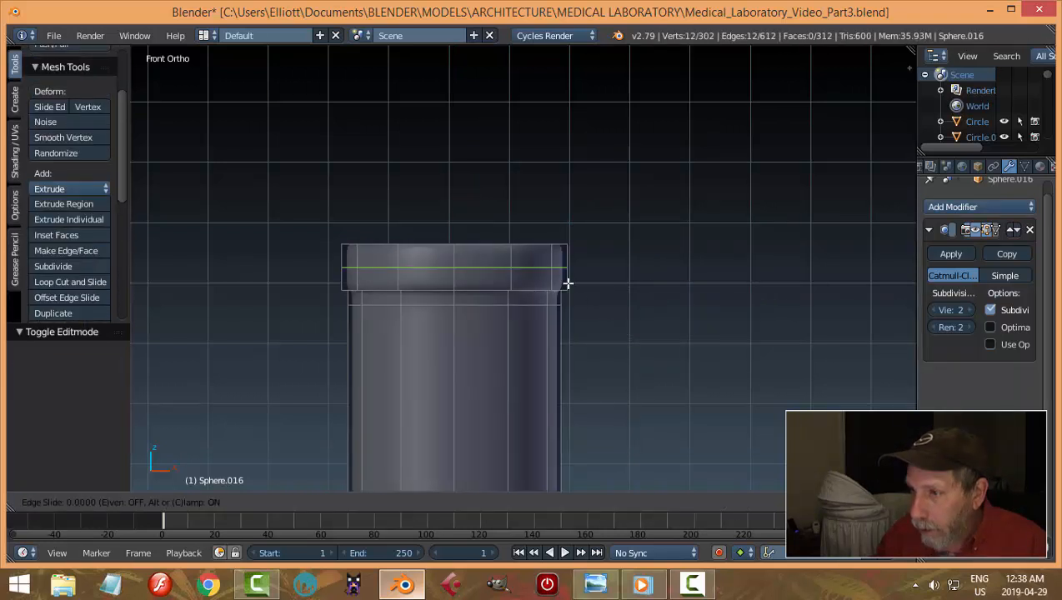
click(572, 293)
key(ctrl+r)
click(568, 274)
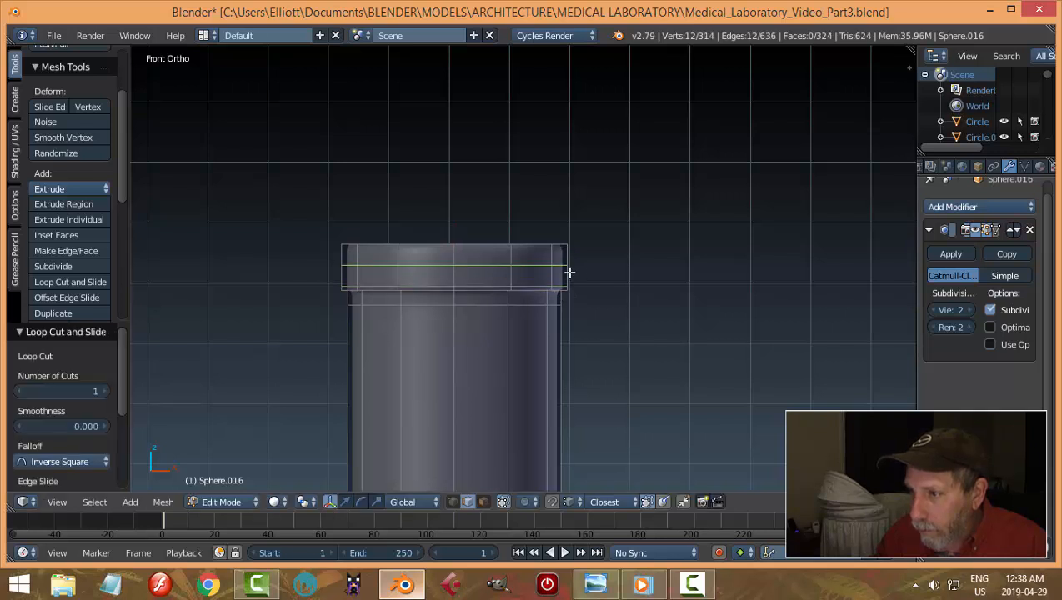
click(569, 261)
key(Tab)
click(514, 273)
Examine the shape of the lip and the whole flask from several angles against the surrounding laboratory furniture
scroll(577, 264, down, 4)
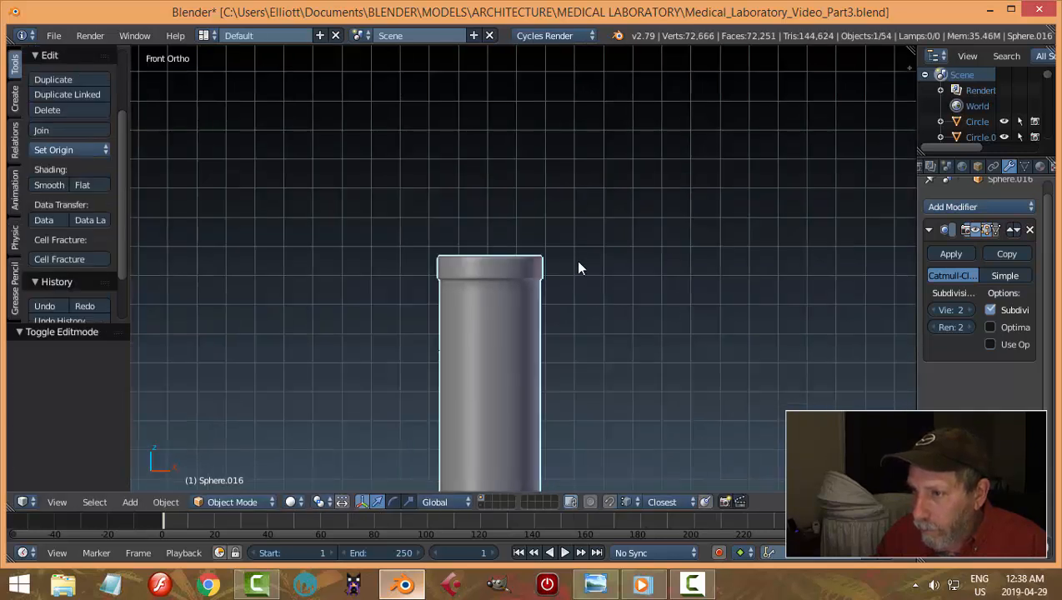
middle_drag(579, 265, 562, 317)
scroll(622, 300, down, 3)
middle_drag(624, 299, 540, 343)
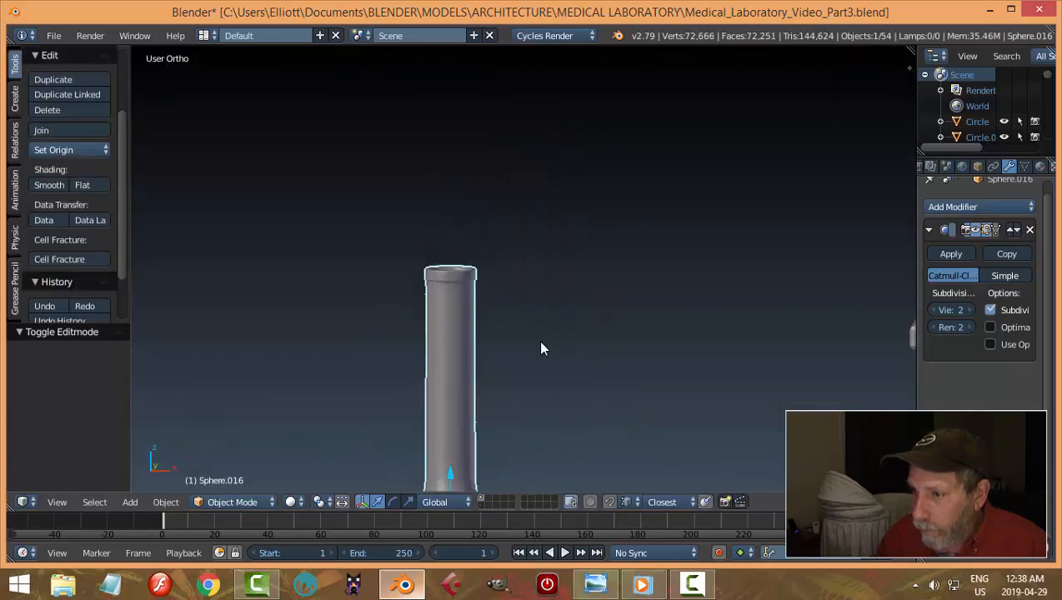
scroll(541, 340, down, 3)
shift+middle_drag(542, 304, 544, 187)
middle_drag(544, 279, 546, 299)
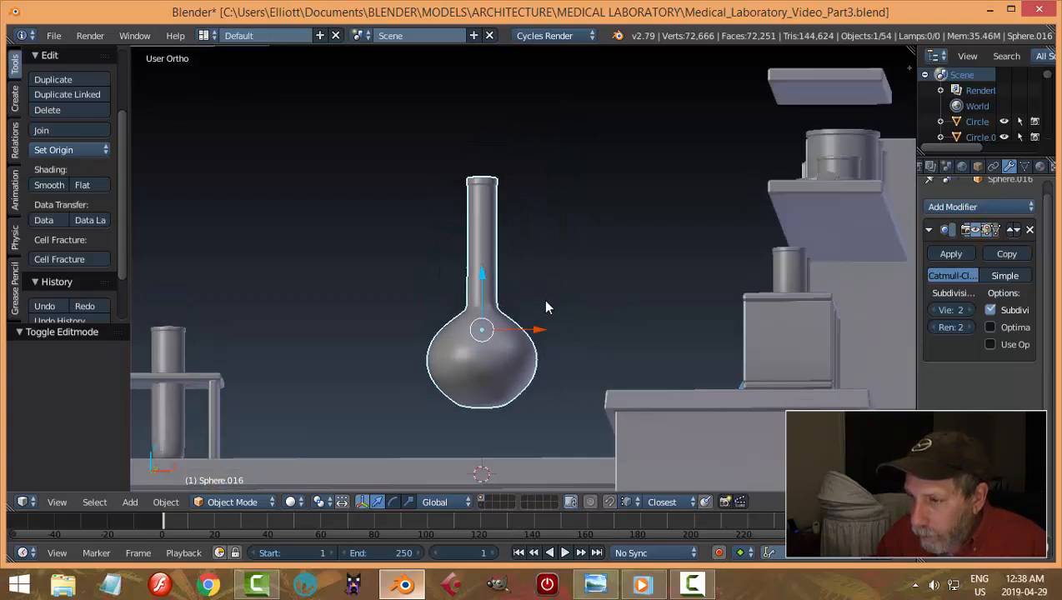
Select the lower part of the bulb in right-view wireframe and move it about 0.009 down along Z
key(Tab)
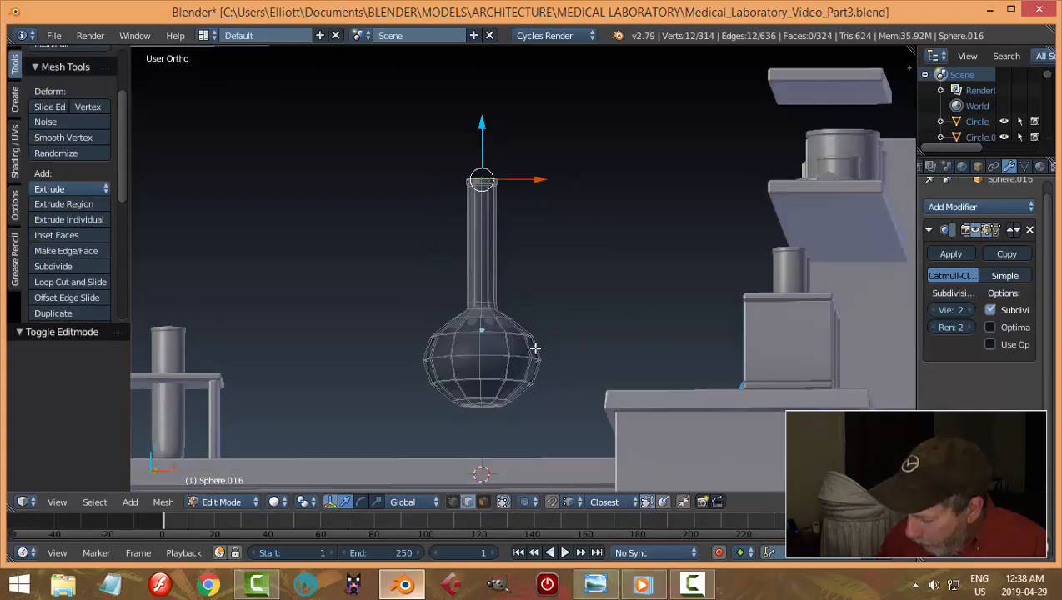
key(KP_3)
shift+middle_drag(778, 439, 568, 362)
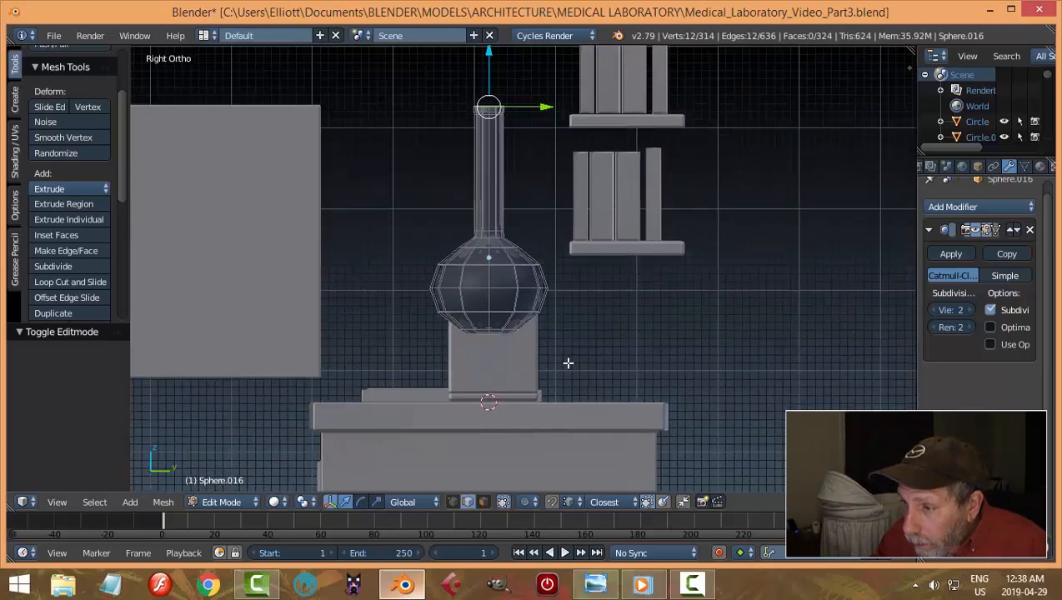
scroll(567, 361, up, 4)
key(z)
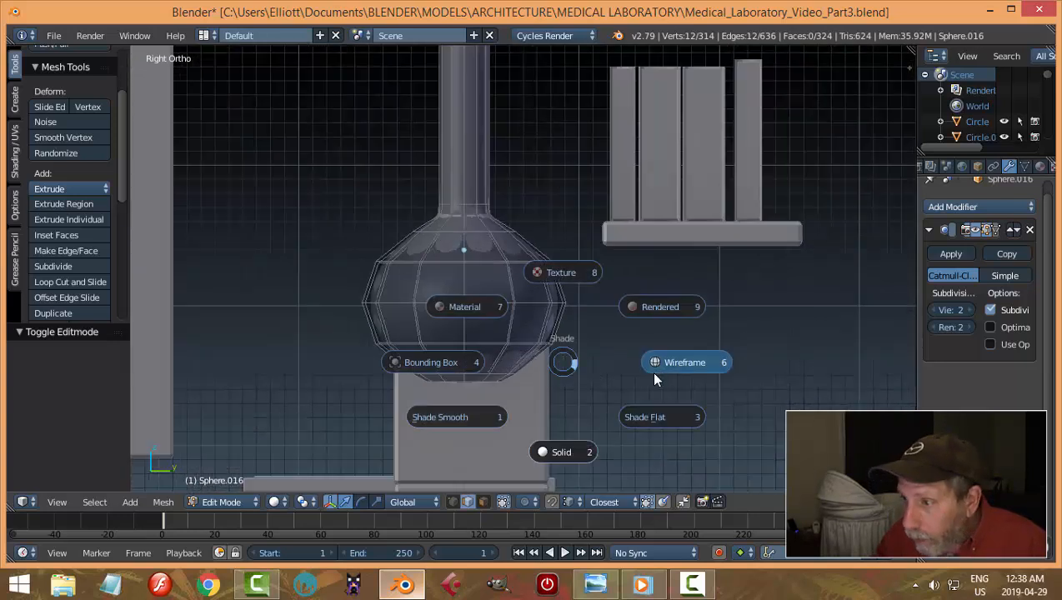
click(656, 375)
key(b)
drag(585, 405, 305, 308)
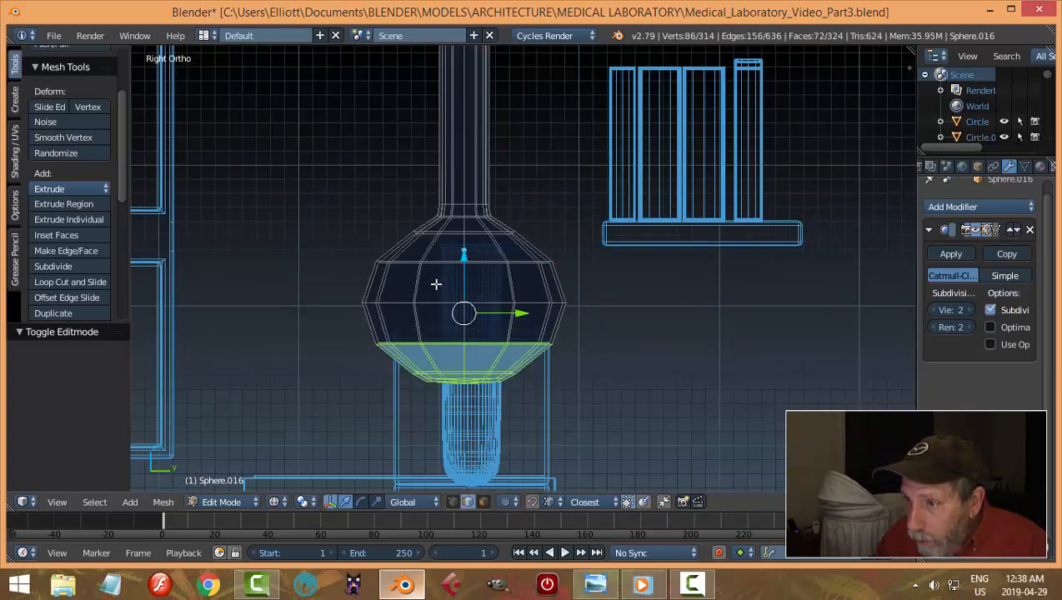
key(g)
key(z)
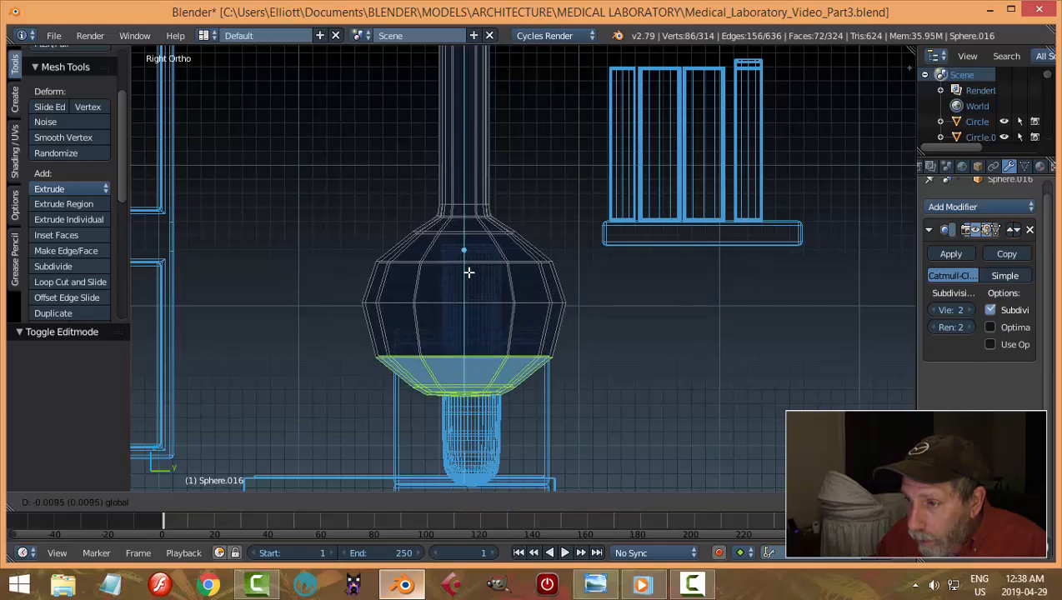
click(467, 272)
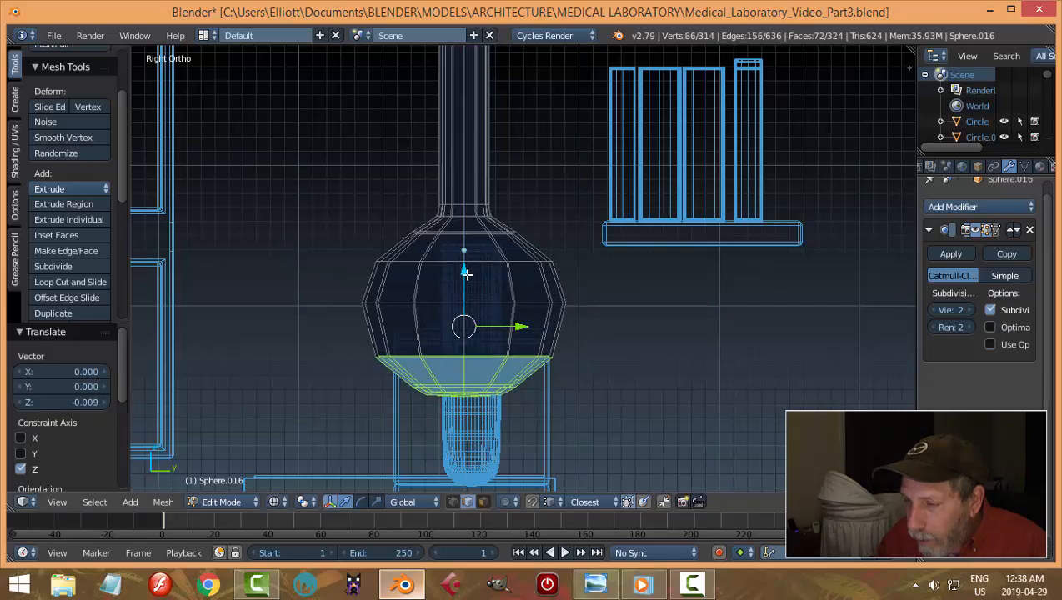
Scale up the selected lower part of the bulb slightly to round it, and return to solid-shaded Object Mode with nothing selected
key(s)
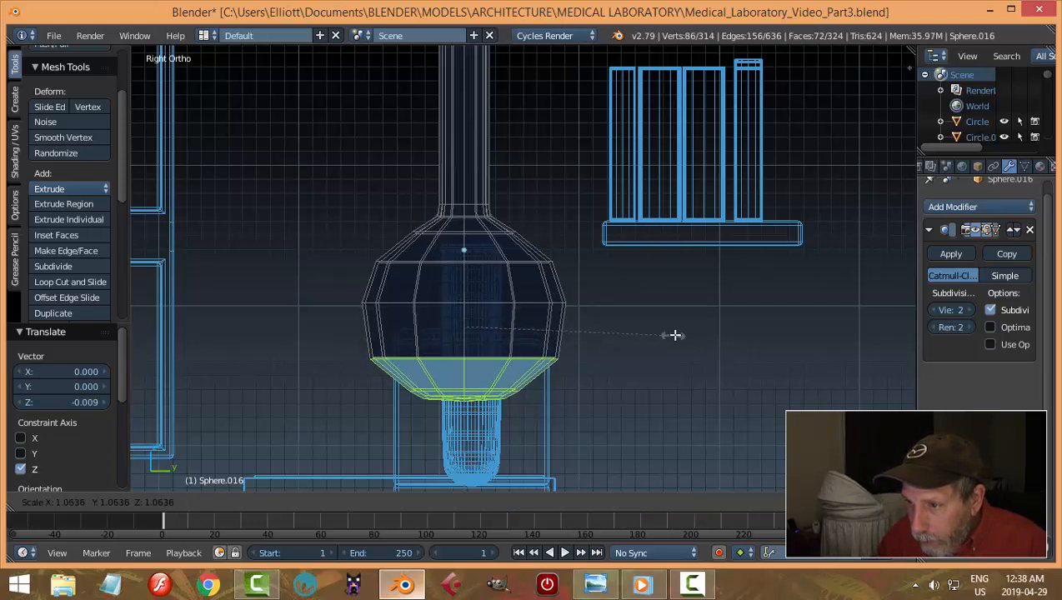
click(719, 332)
key(Tab)
click(576, 340)
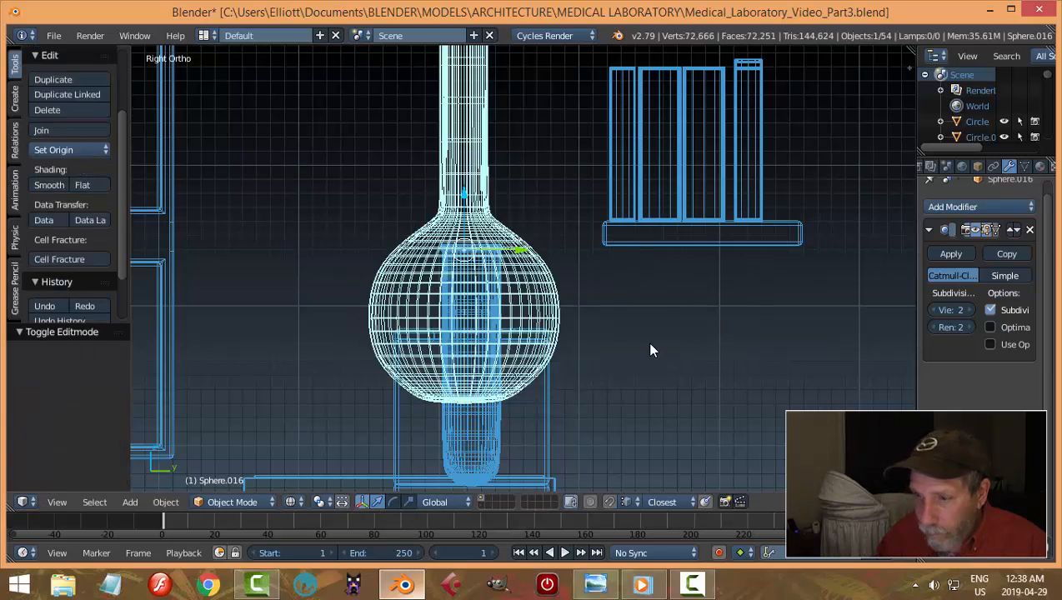
key(z)
click(647, 433)
scroll(622, 323, down, 3)
mouse_move(621, 323)
middle_down()
mouse_move(545, 350)
mouse_move(680, 328)
mouse_move(762, 332)
middle_up()
key(a)
middle_drag(542, 338, 625, 327)
Select the whole flask and scale it uniformly to 0.841
right_click(507, 302)
middle_drag(640, 286, 627, 305)
key(s)
click(617, 290)
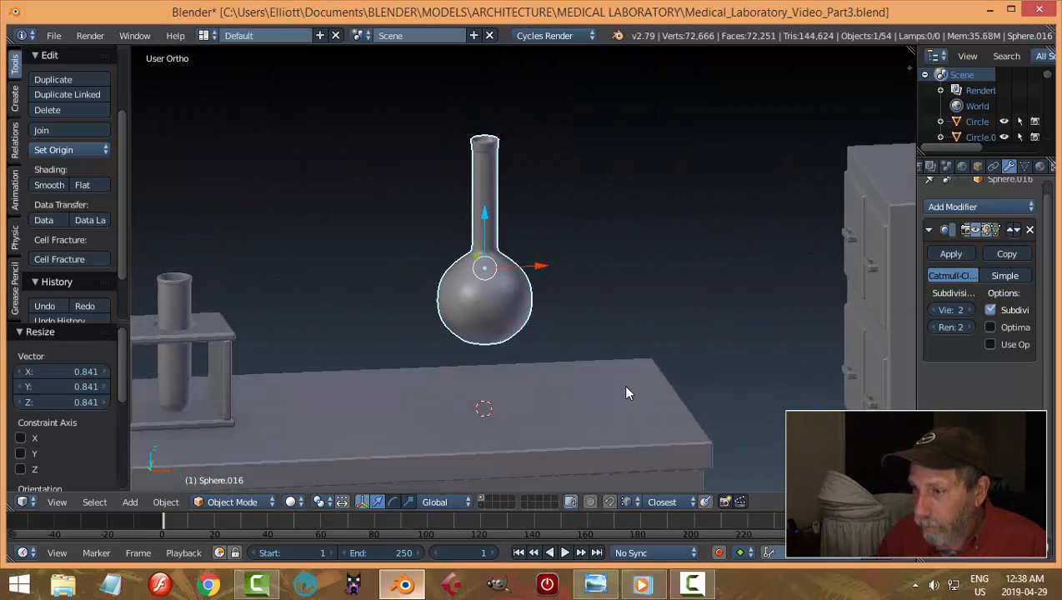
Check the flasks in the laboratory reference image, and widen the flask in Blender to about 1.17 in X and Y only
click(608, 589)
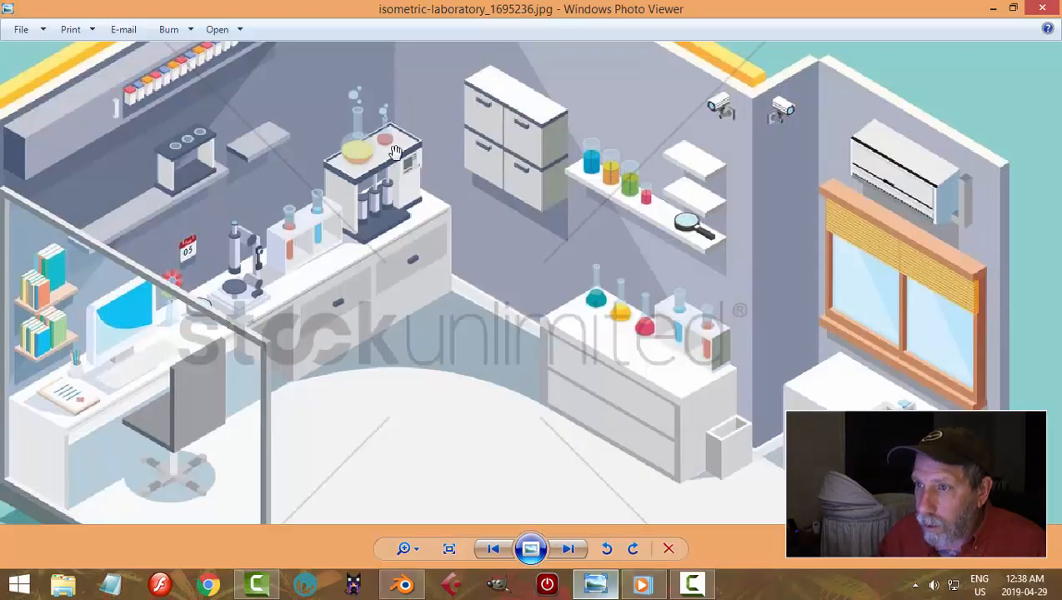
click(404, 584)
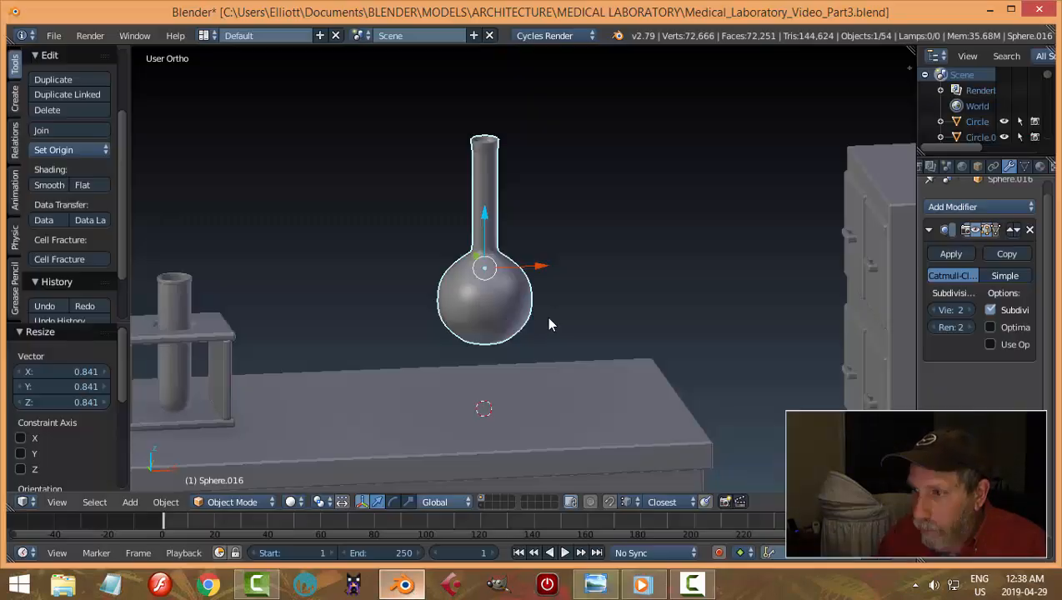
middle_drag(549, 324, 576, 289)
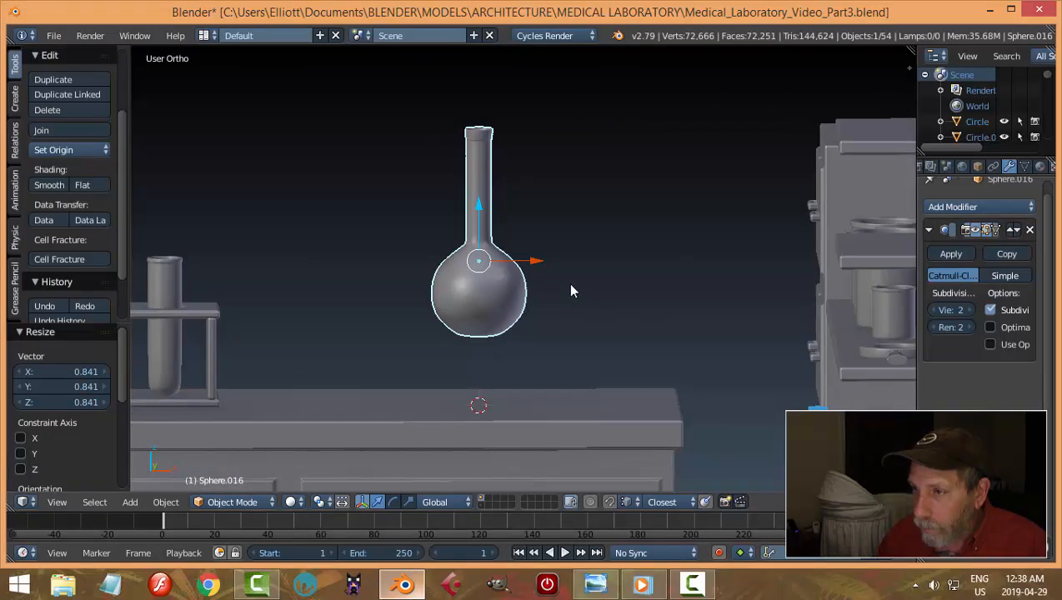
key(s)
key(shift+z)
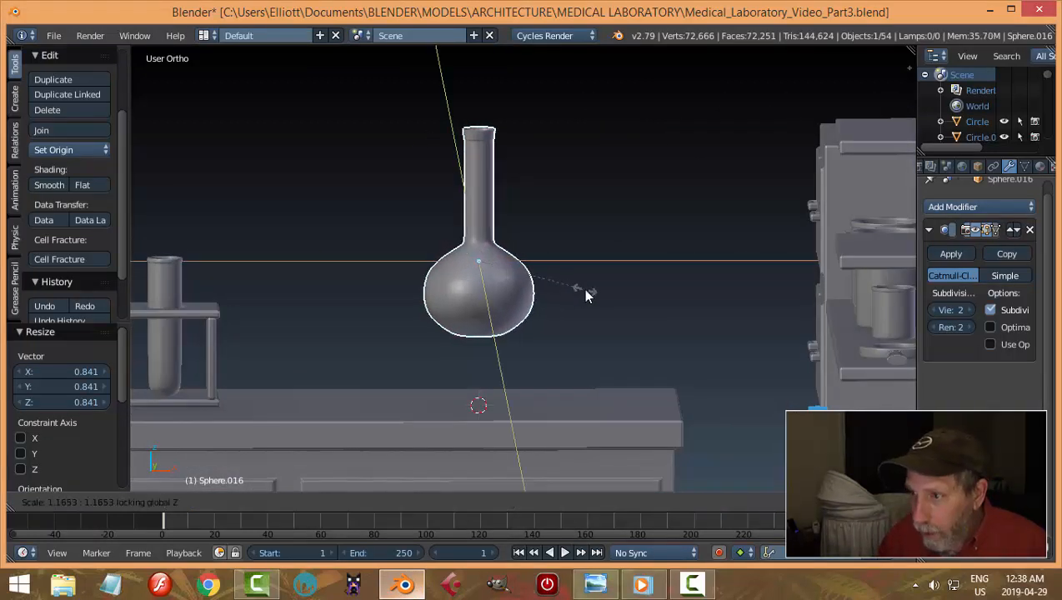
click(589, 294)
Enter Edit Mode on the flask, undo the last two edits and deselect the whole mesh
middle_drag(588, 249, 535, 253)
key(a)
scroll(500, 250, up, 5)
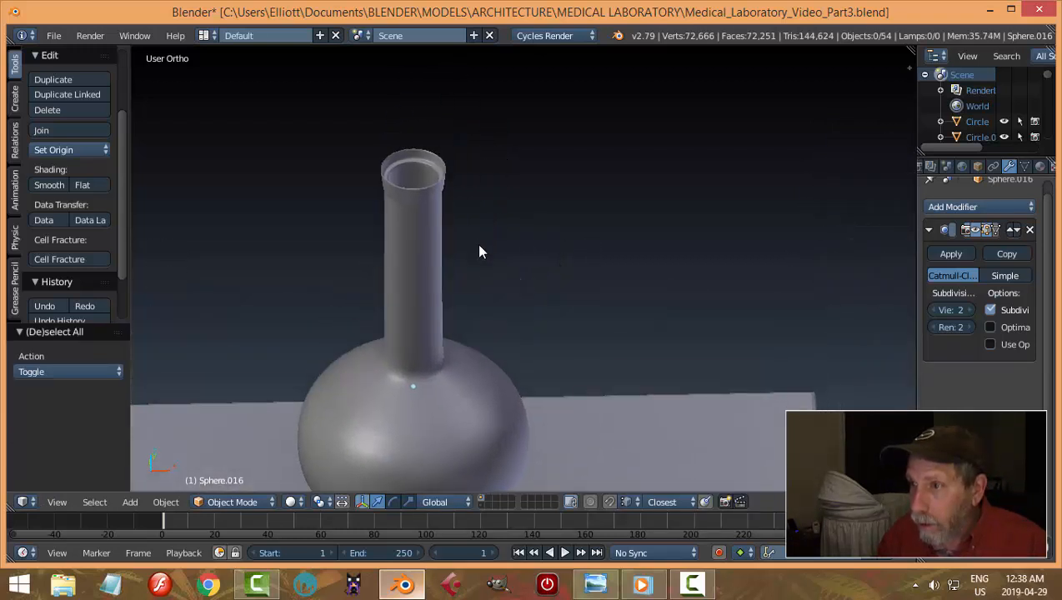
key(Tab)
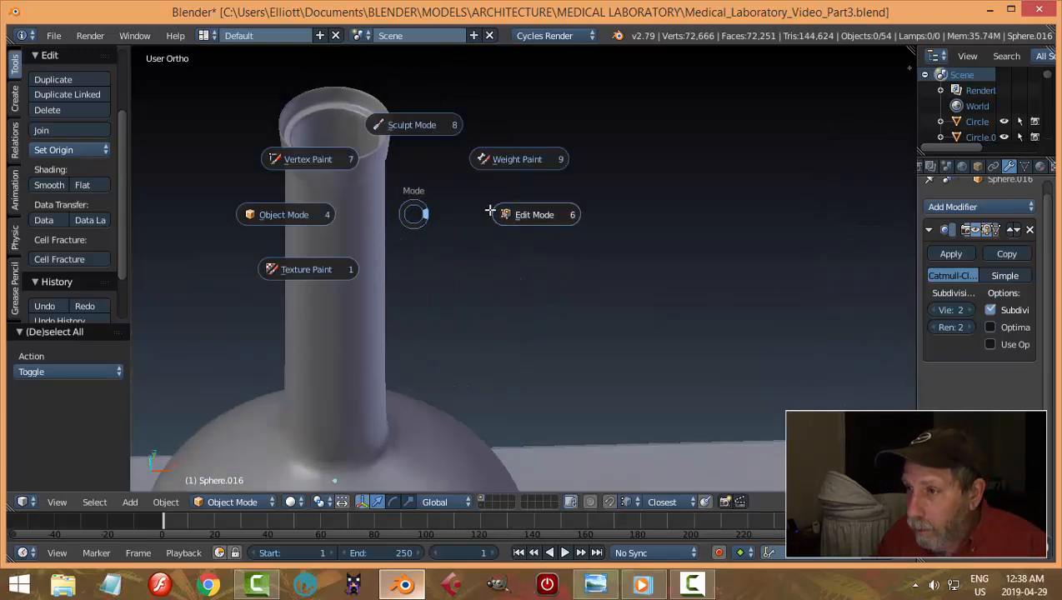
shift+middle_drag(385, 159, 432, 176)
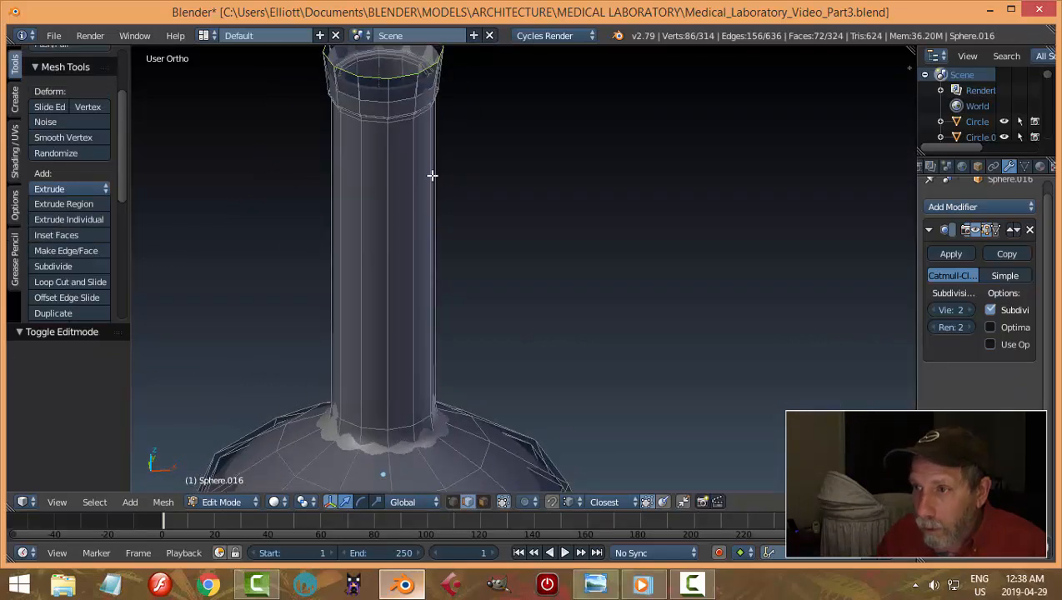
key(ctrl+z)
key(ctrl+z)
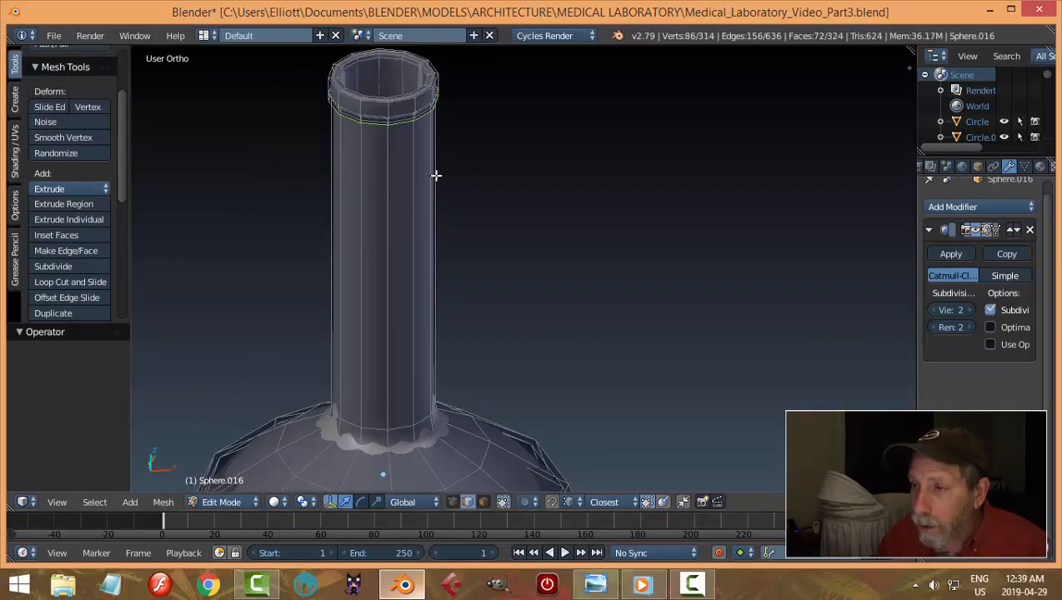
key(a)
scroll(434, 190, down, 4)
middle_drag(453, 222, 463, 200)
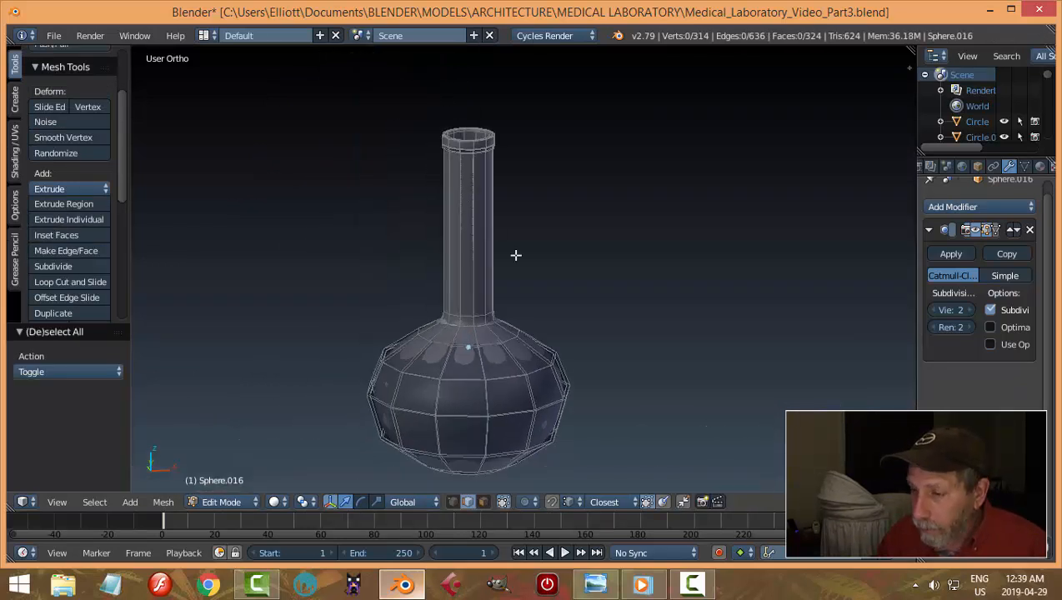
Select the lower part of the bulb in right-view wireframe, scale it up slightly, and return to solid-shaded Object Mode
key(KP_3)
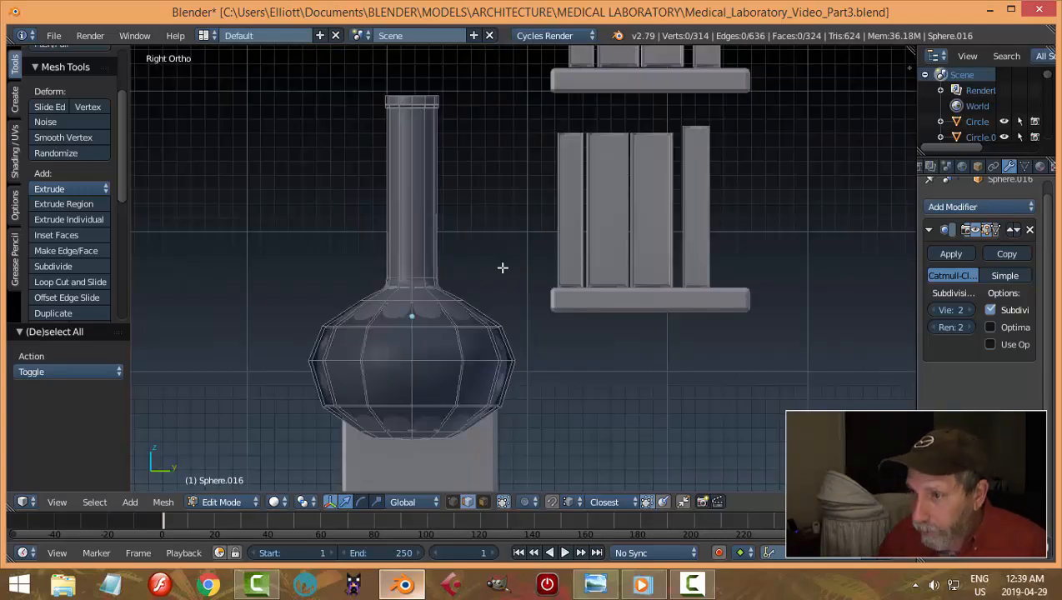
scroll(443, 310, up, 1)
key(z)
click(550, 315)
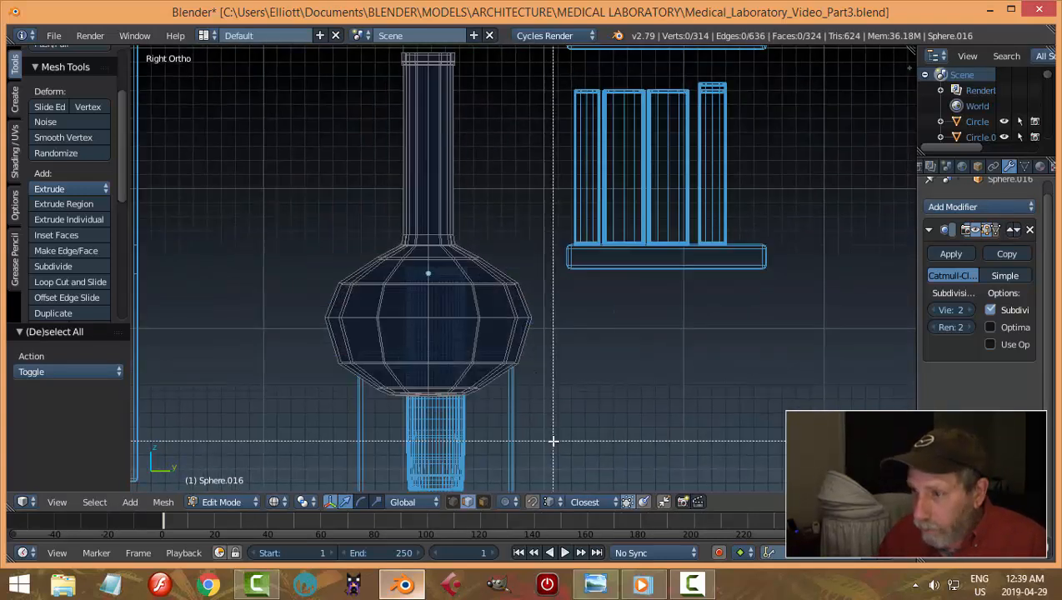
drag(552, 440, 268, 320)
key(s)
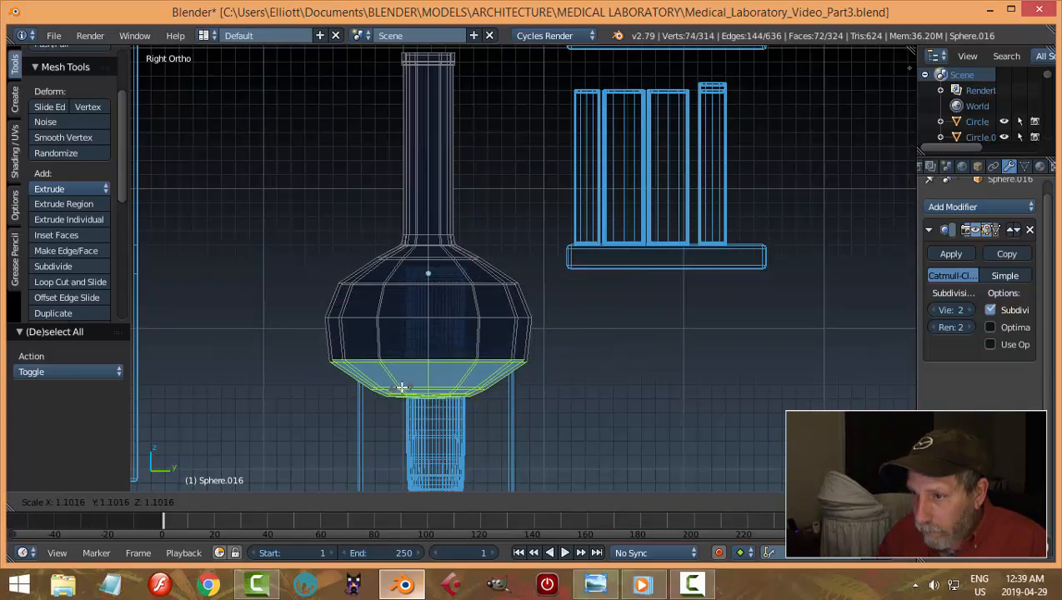
click(446, 385)
key(a)
scroll(509, 355, down, 3)
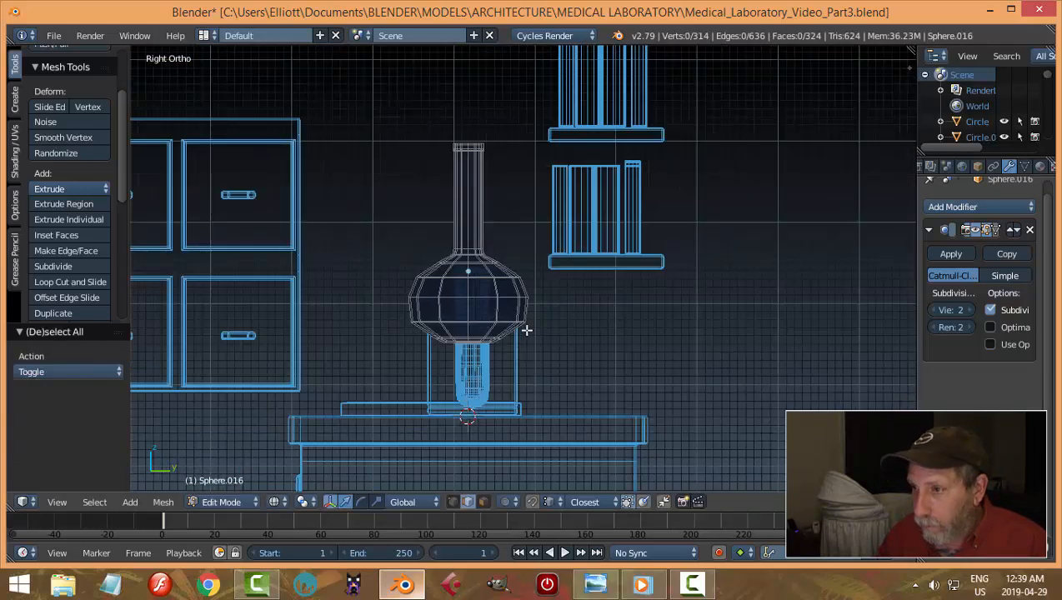
key(Tab)
click(424, 329)
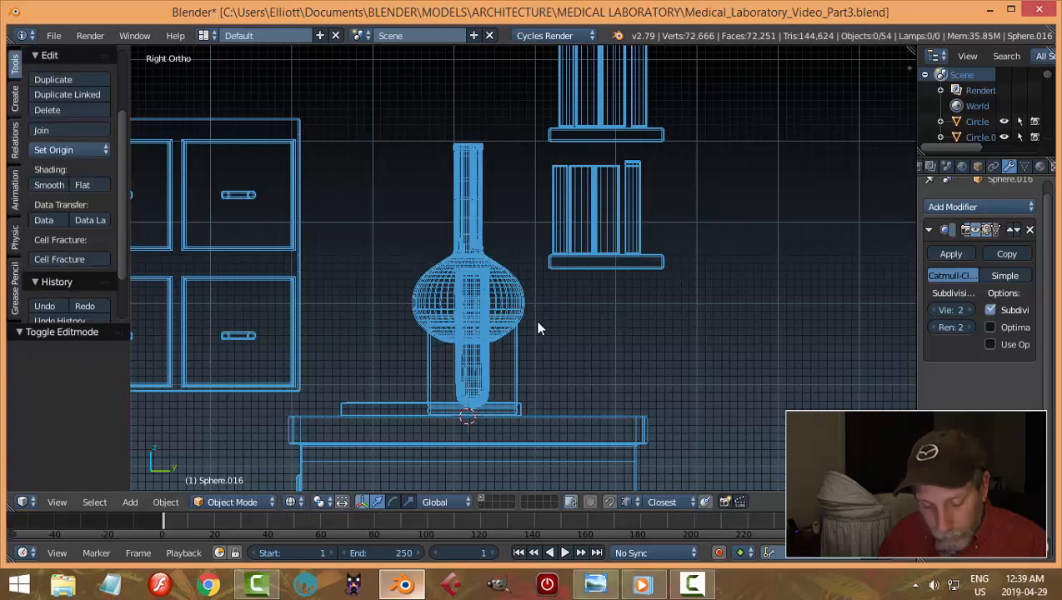
key(z)
click(531, 408)
Select the flask and lower it 0.011 along Z so that it rests on the countertop
middle_drag(563, 328, 483, 294)
right_click(486, 213)
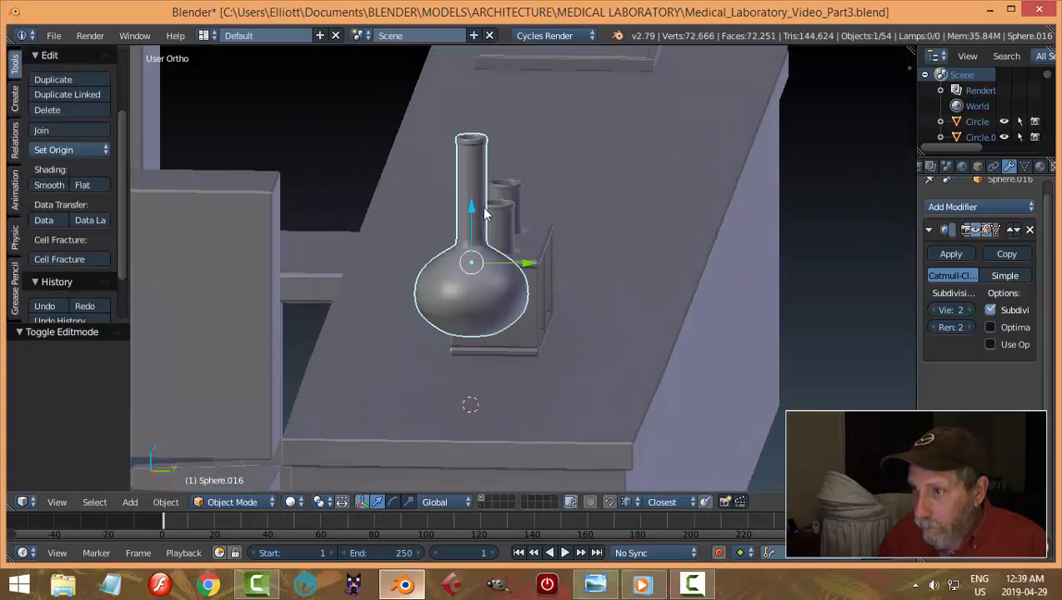
drag(476, 234, 478, 292)
middle_drag(497, 319, 660, 328)
mouse_move(563, 294)
middle_down()
mouse_move(547, 278)
mouse_move(546, 287)
middle_up()
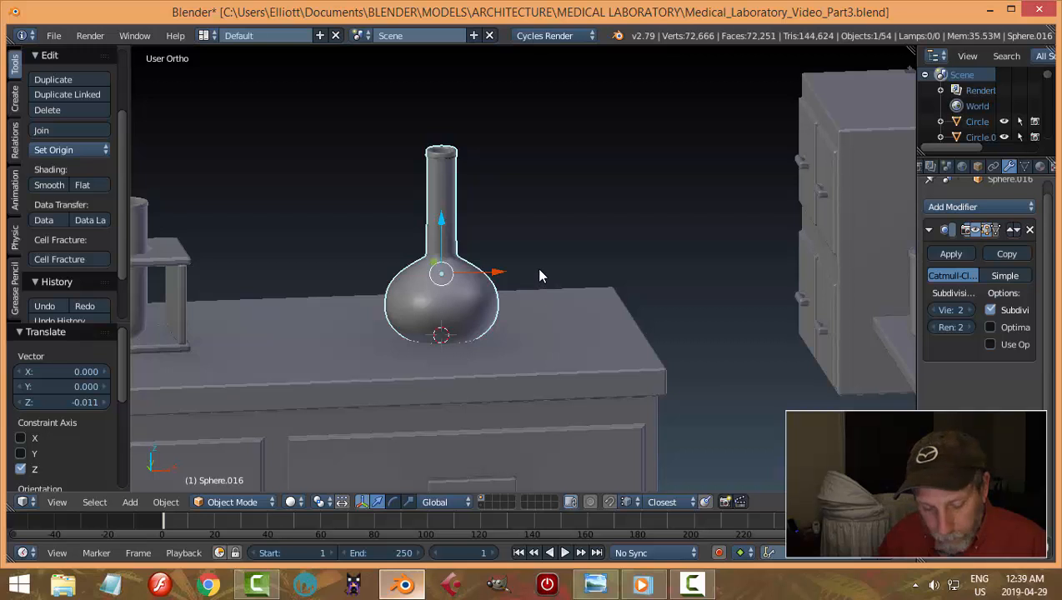
Scale the flask to 0.861 in X and Y only, and deselect it
key(s)
key(shift+z)
click(521, 270)
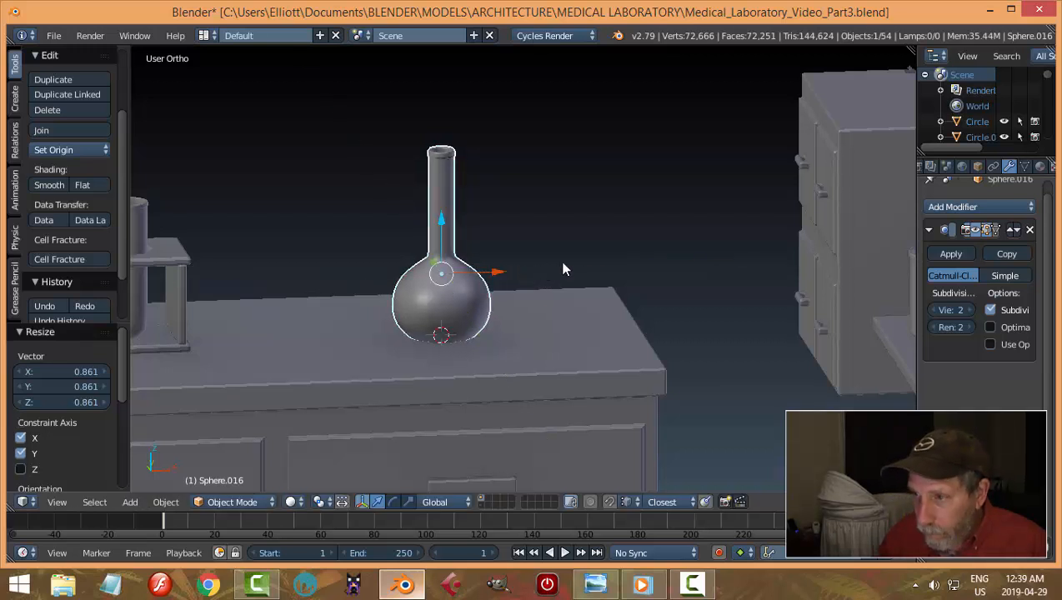
key(a)
Enter Edit Mode on the flask, and check the flasks and their liquid in the laboratory reference image
scroll(475, 235, up, 3)
middle_drag(440, 272, 527, 268)
right_click(438, 232)
middle_drag(512, 218, 515, 231)
key(Tab)
click(591, 232)
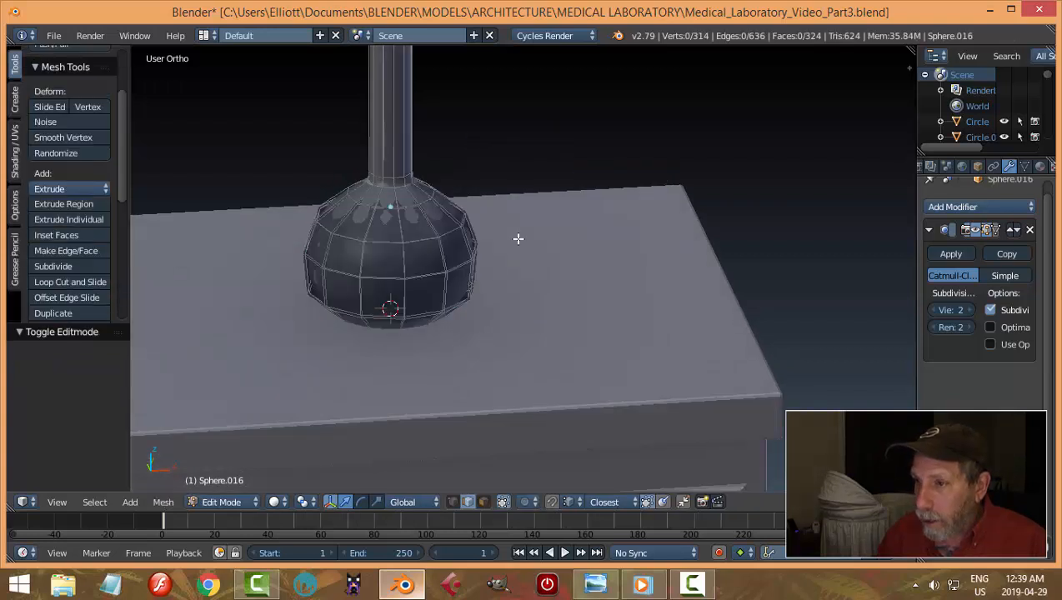
click(594, 584)
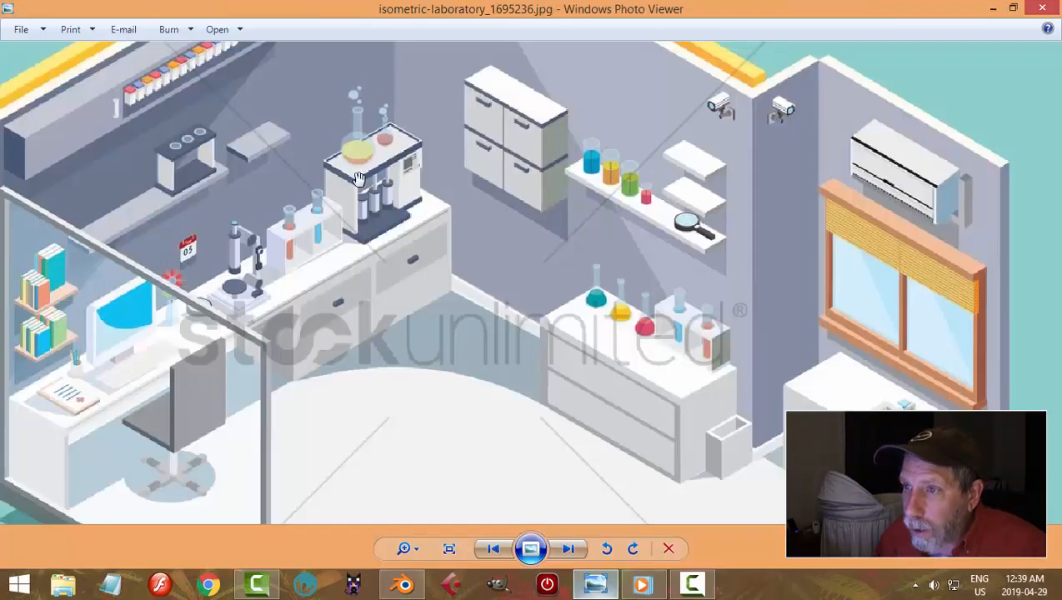
click(403, 584)
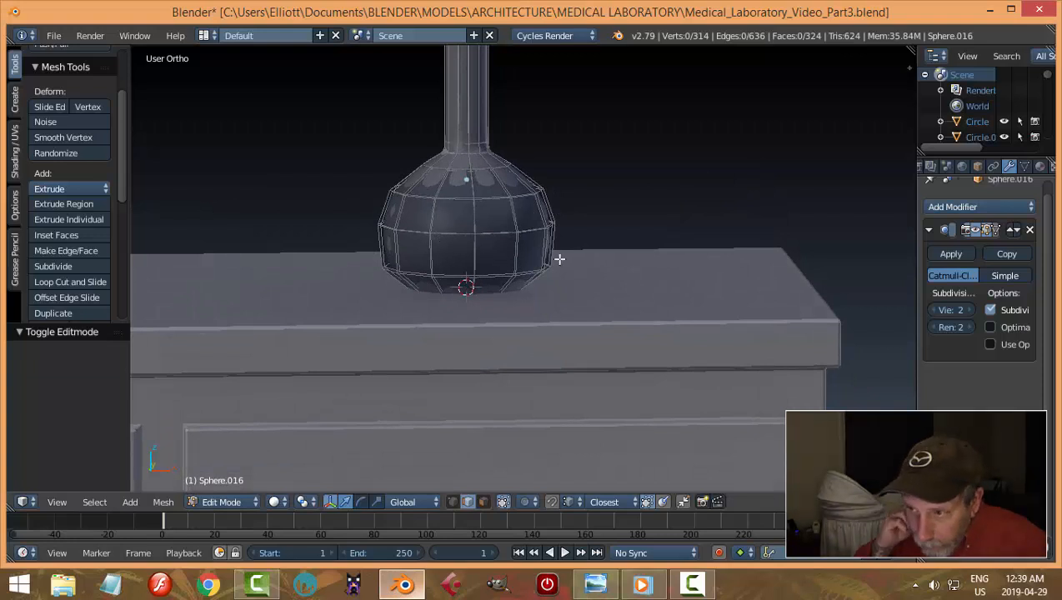
Select the bottom of the bulb in right-view wireframe and grow the selection by one face ring to the bulb's lower half
key(KP_3)
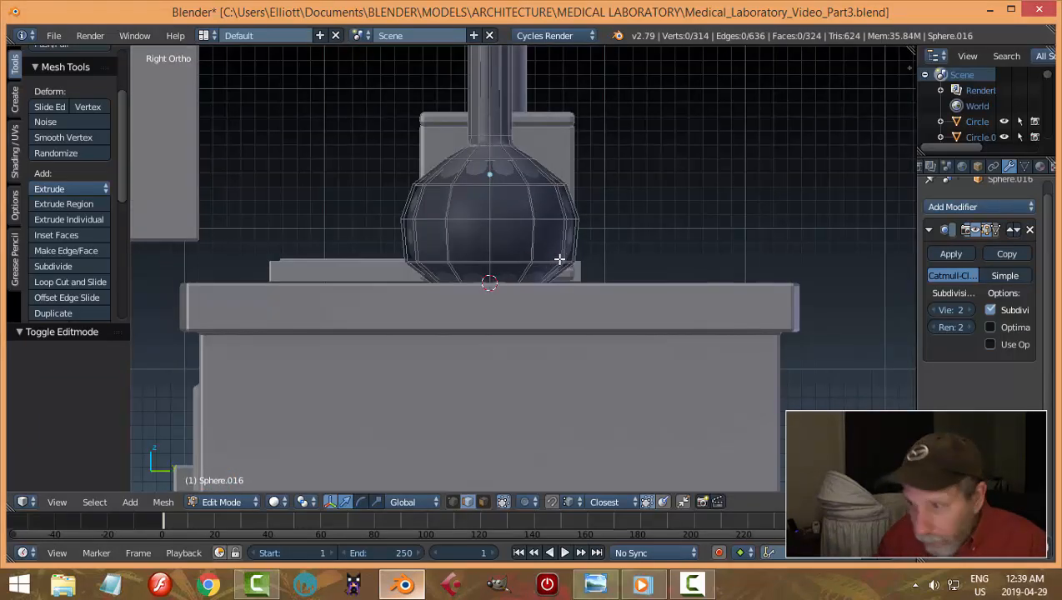
key(z)
click(651, 261)
key(b)
mouse_move(619, 330)
mouse_down()
mouse_move(419, 263)
mouse_move(361, 221)
mouse_up()
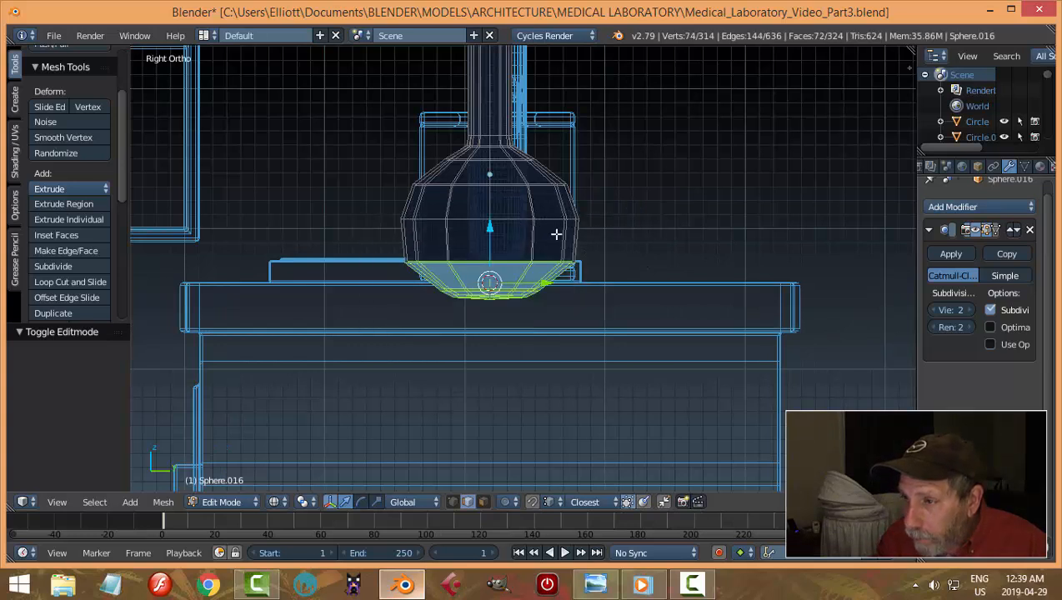
key(ctrl+KP_Add)
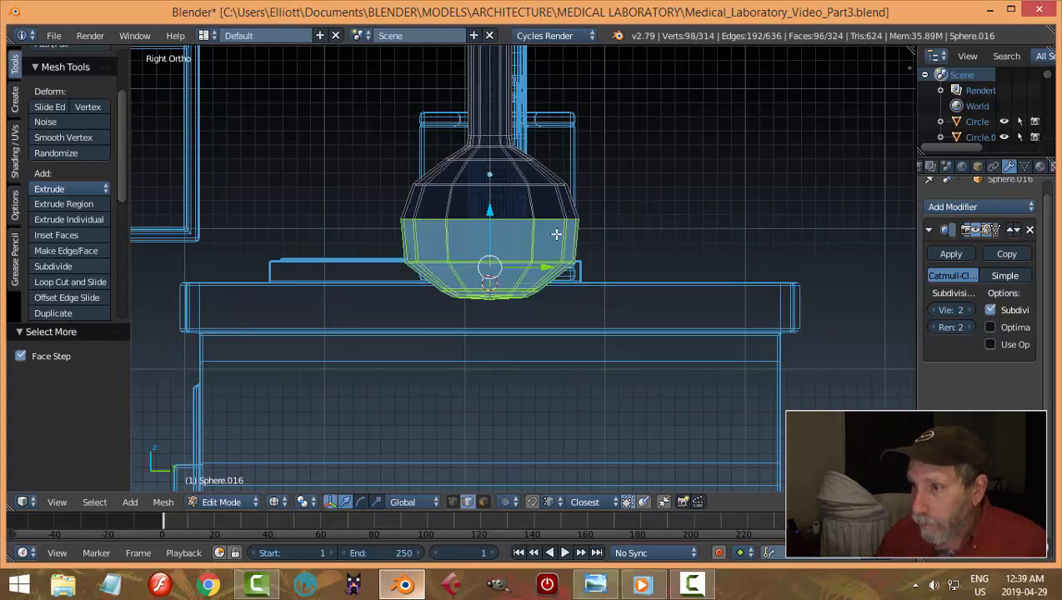
Duplicate the selected lower half of the bulb in place, separate it into its own object, and return to Object Mode
mouse_move(656, 220)
middle_down()
mouse_move(625, 254)
mouse_move(644, 232)
middle_up()
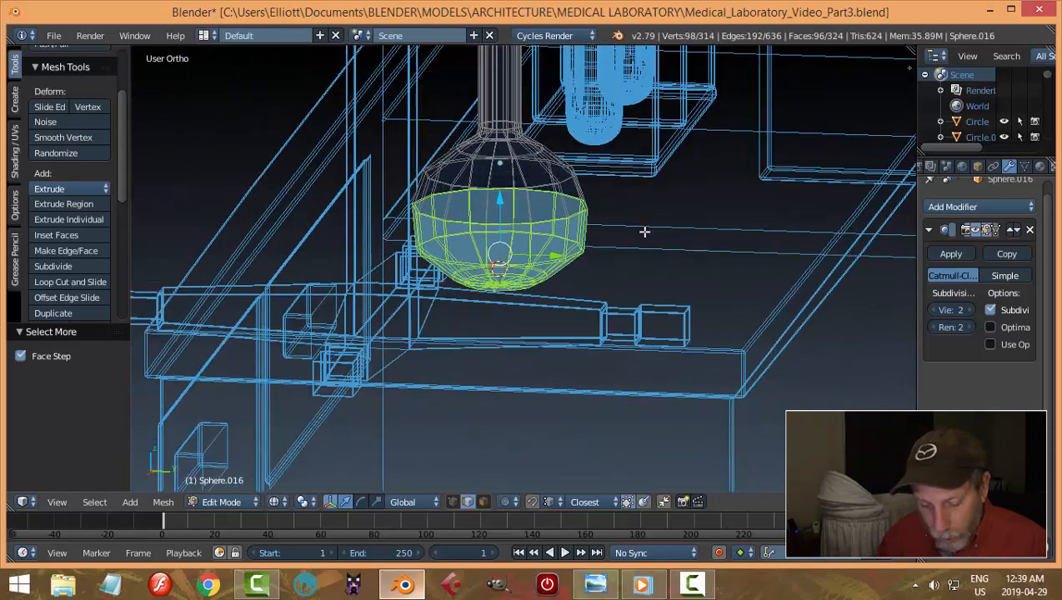
key(shift+d)
right_click(645, 231)
key(p)
click(644, 232)
key(Tab)
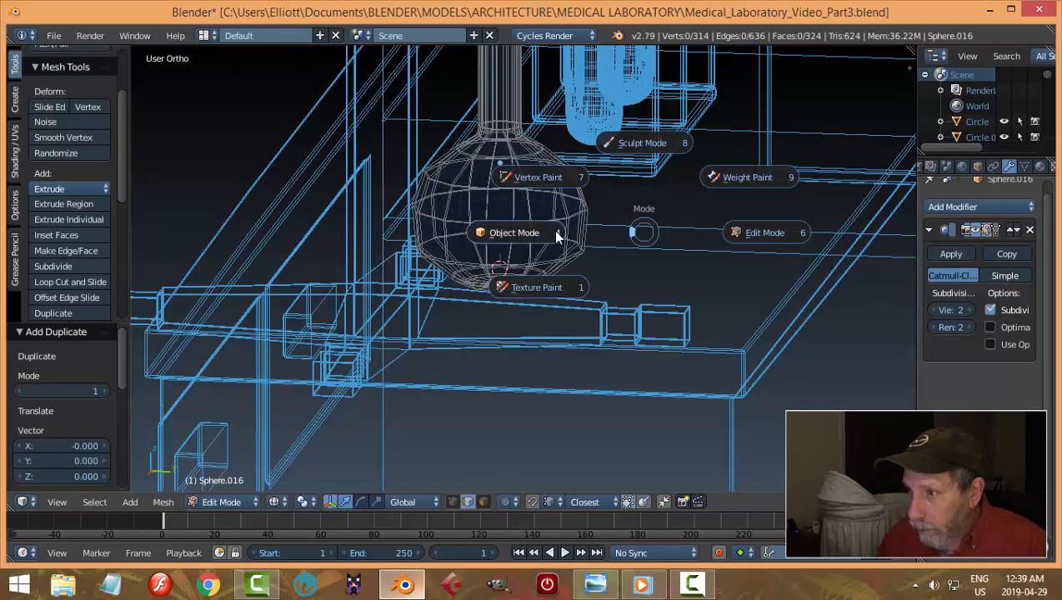
click(557, 237)
Select the separated lower half of the bulb, return to solid shading, and scale it uniformly to 0.941
right_click(540, 253)
middle_drag(501, 242, 532, 267)
right_click(557, 251)
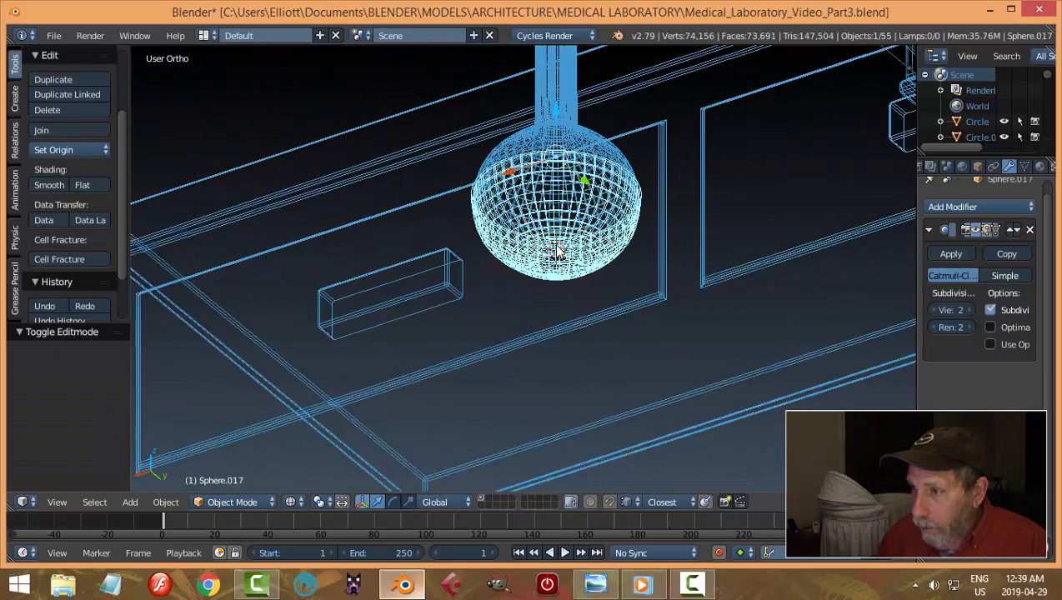
key(z)
click(550, 334)
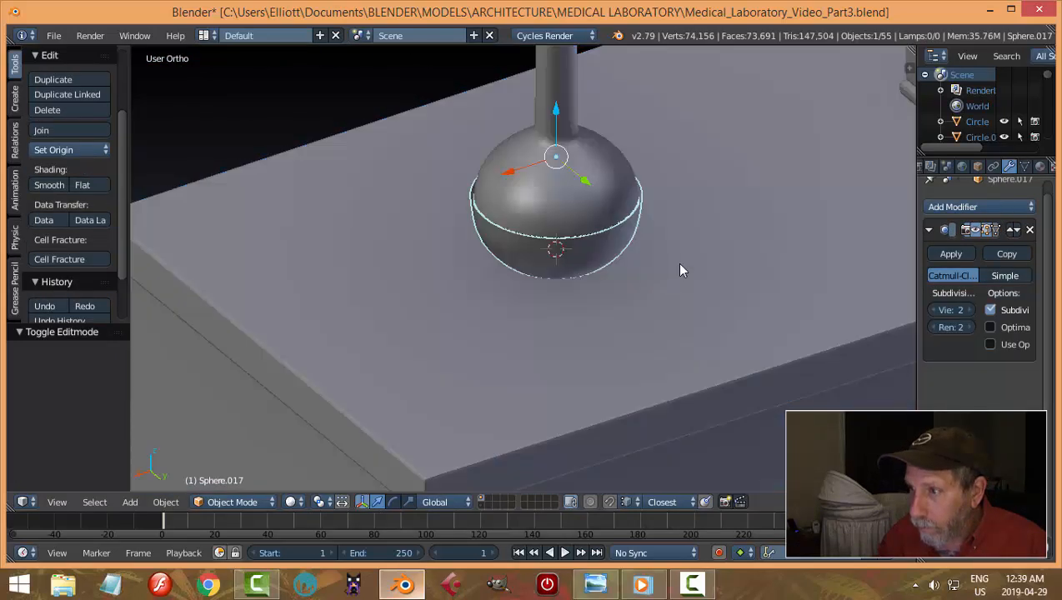
middle_drag(682, 260, 682, 246)
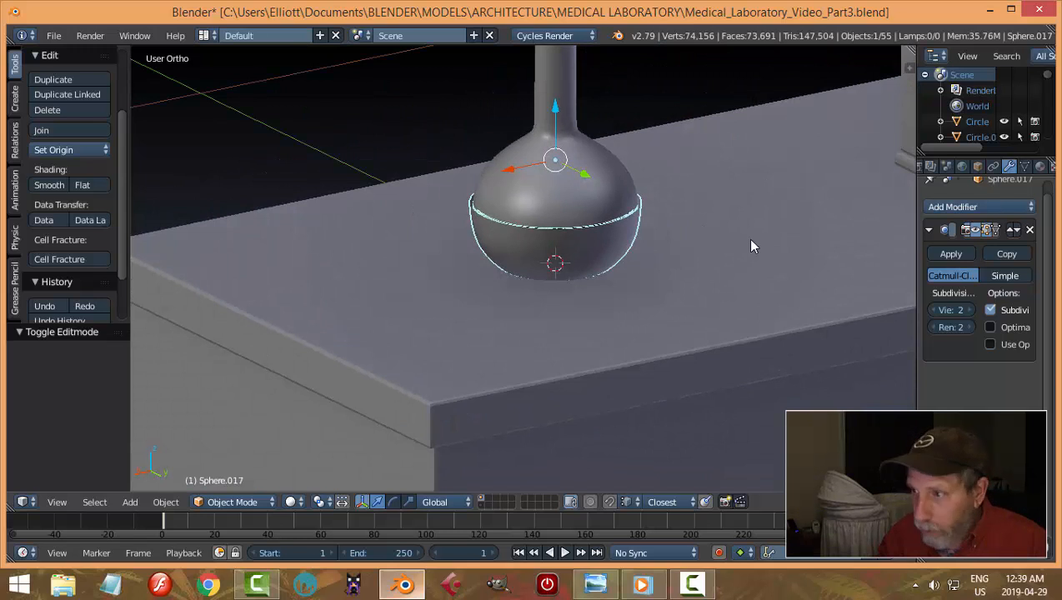
key(Tab)
key(s)
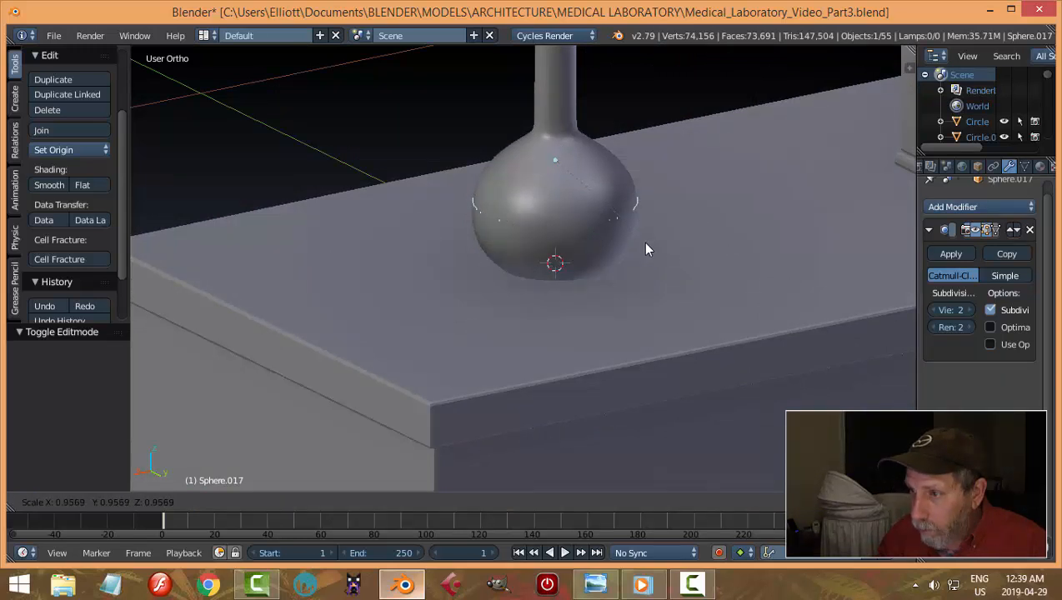
click(611, 241)
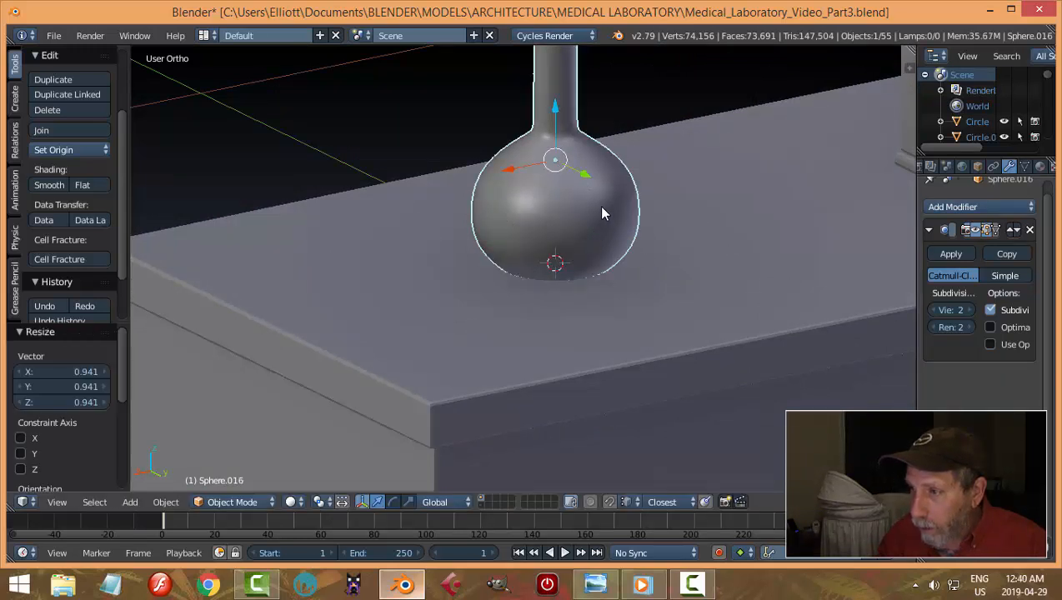
Hide the flask and enter Edit Mode on the separated lower half with face selection
key(ctrl+Tab)
key(Escape)
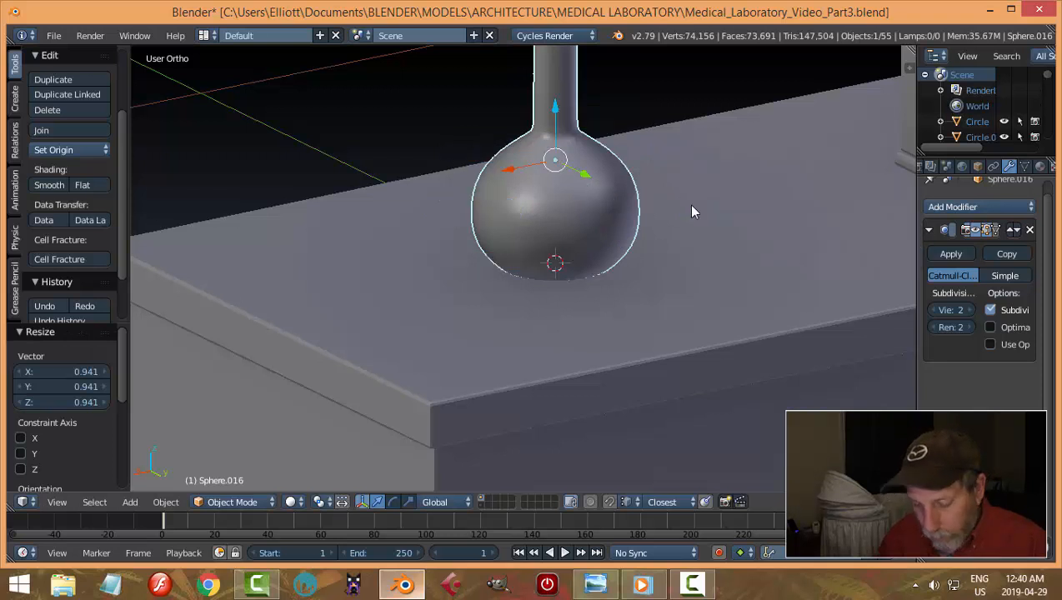
key(h)
key(ctrl+Tab)
click(664, 233)
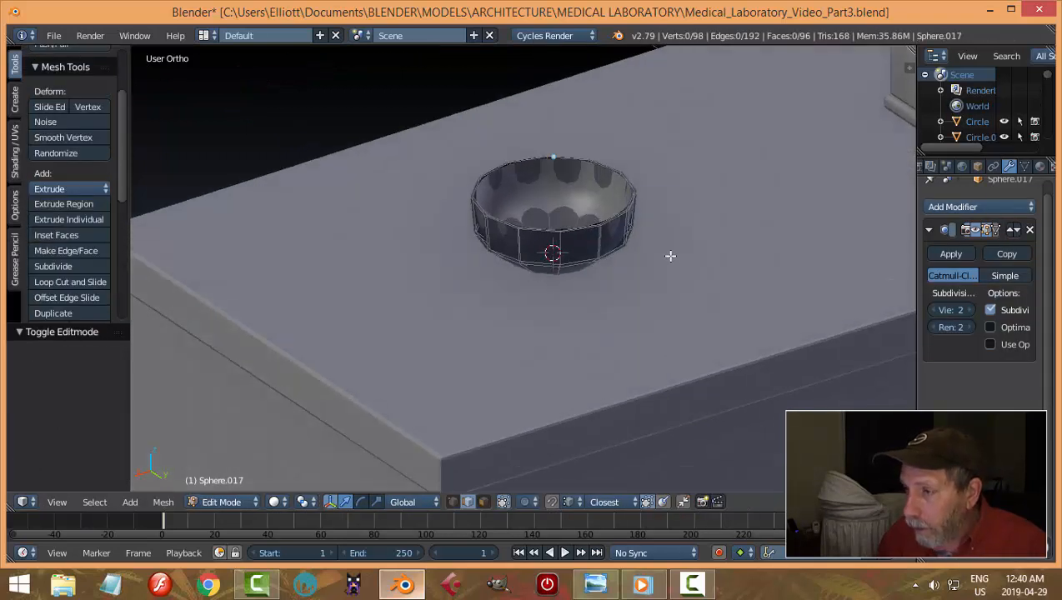
key(ctrl+Tab)
click(630, 259)
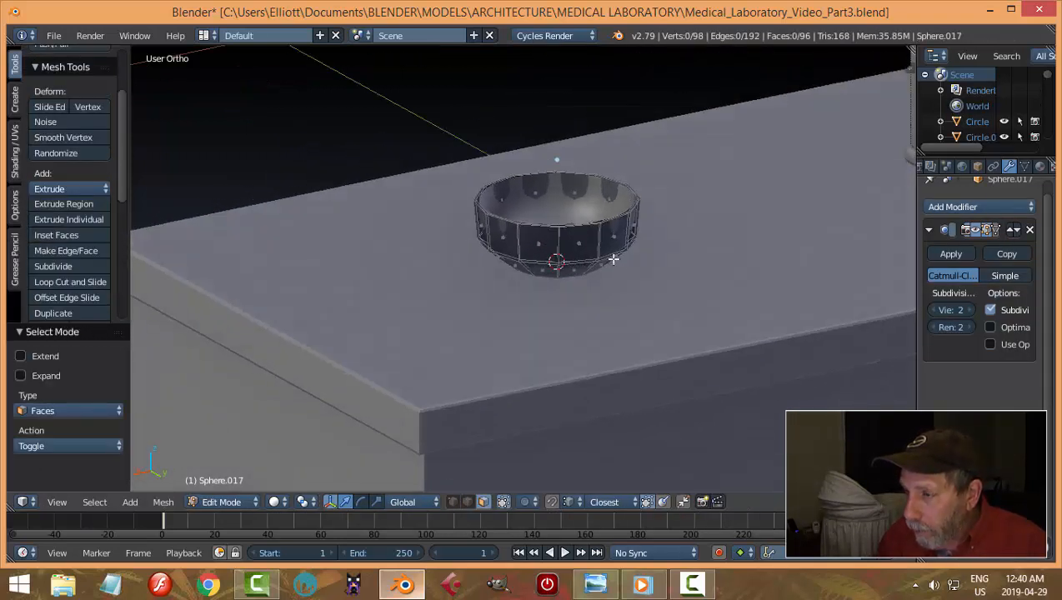
Select the face loop around the bowl's outer side, grow it by one ring, and delete those faces
alt+right_click(597, 241)
key(ctrl+KP_Add)
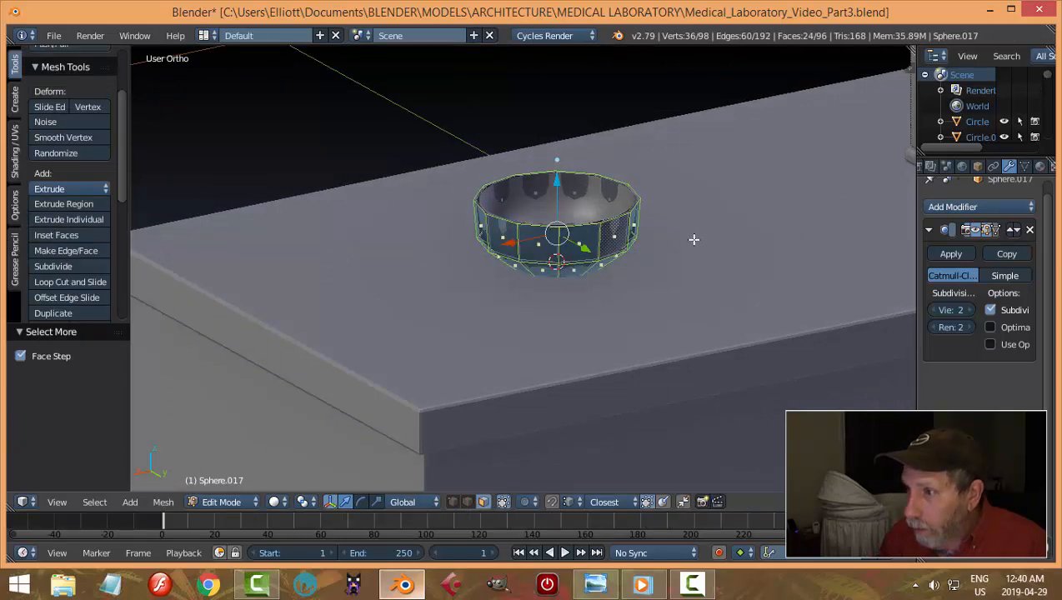
scroll(685, 242, up, 2)
middle_drag(685, 241, 672, 268)
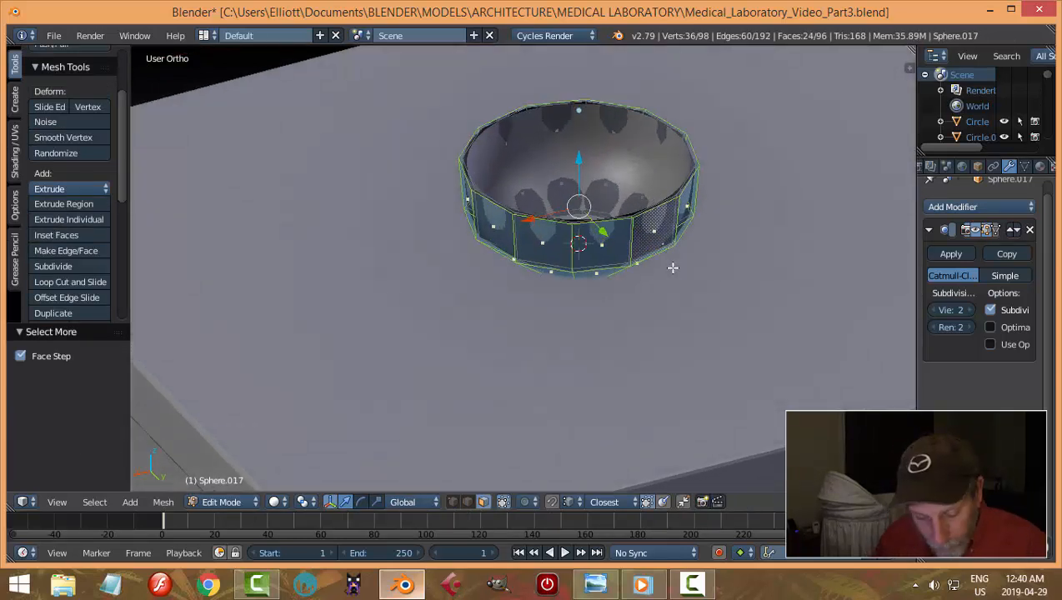
key(x)
click(648, 303)
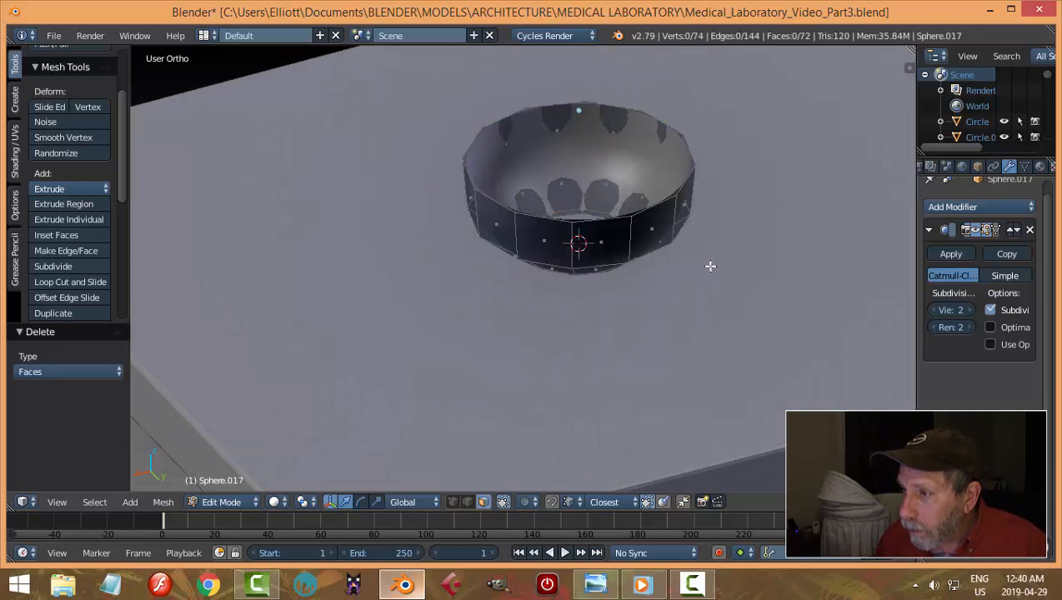
Extrude the bowl's rim edge loop inward by scaling it to 0.907, and raise the new loop 0.003 along Z
key(ctrl+Tab)
click(652, 230)
alt+click(649, 211)
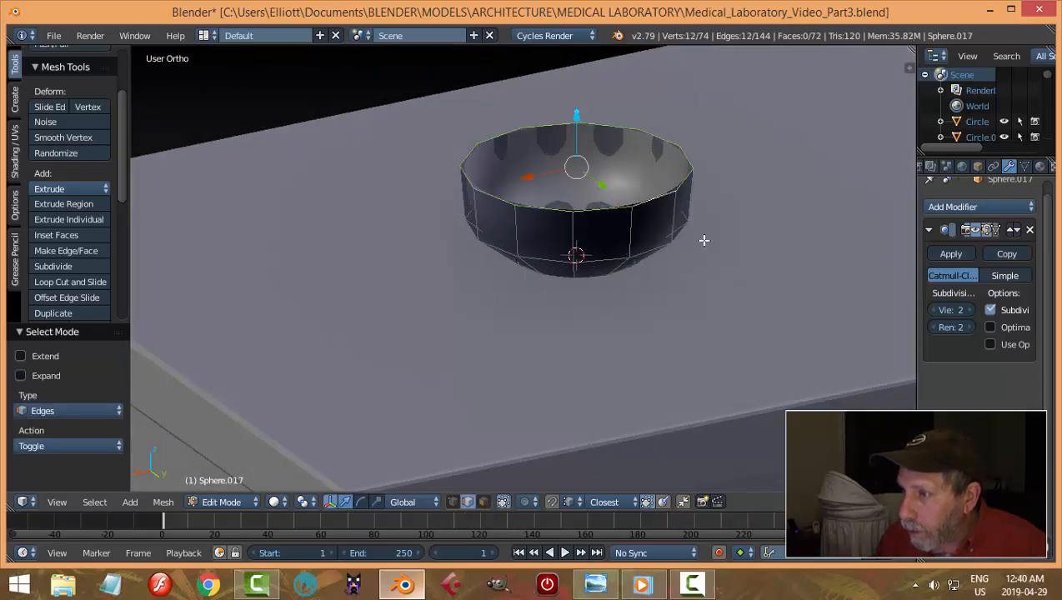
middle_drag(704, 239, 729, 240)
key(e)
right_click(713, 237)
key(s)
click(711, 240)
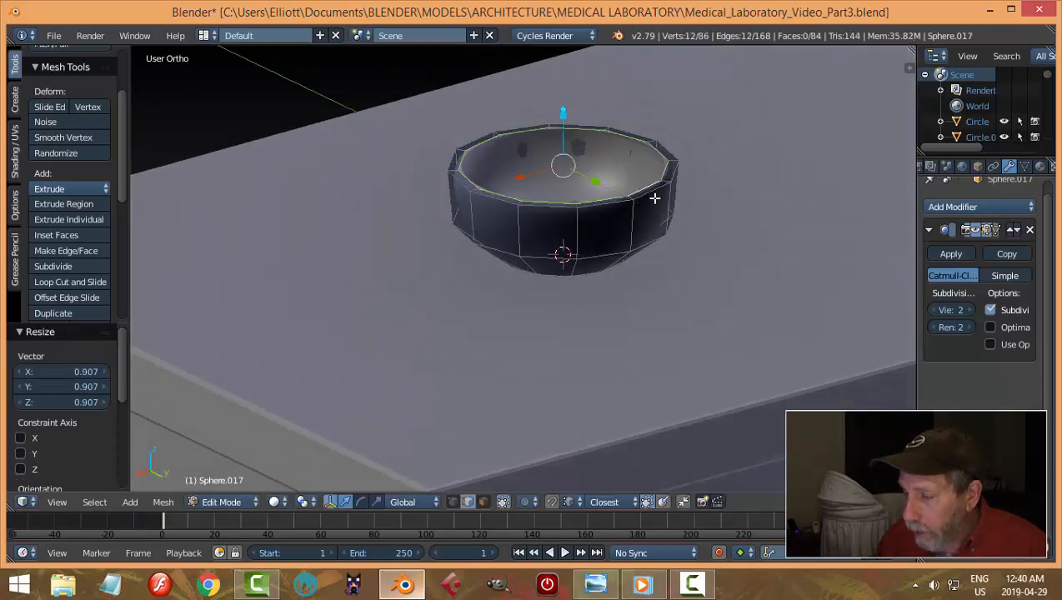
drag(560, 110, 561, 106)
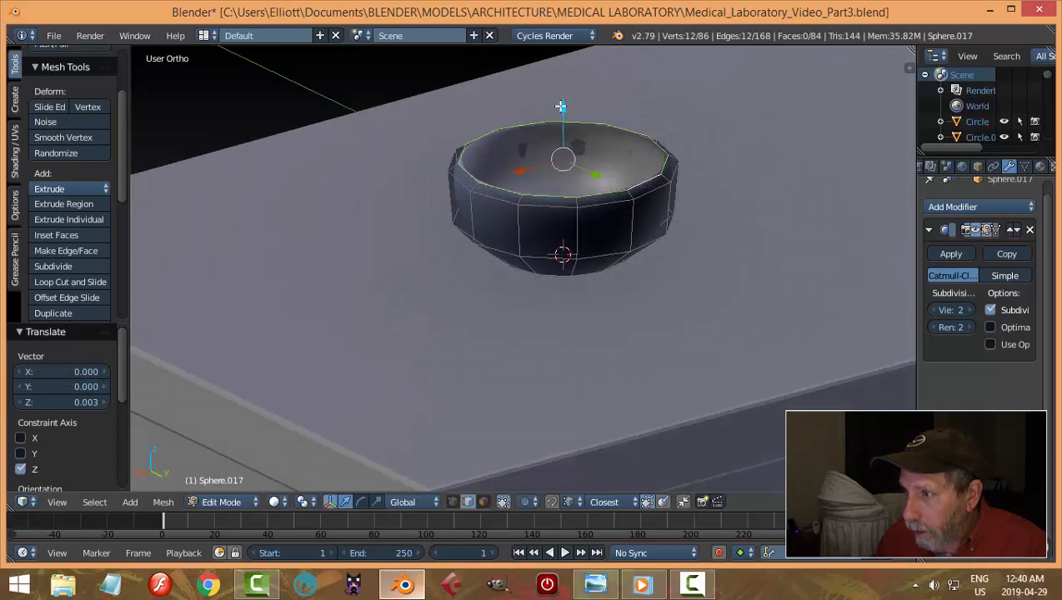
Extrude the bowl's rim loop and merge it at center to cap the liquid, and recalculate all normals outward
key(e)
right_click(730, 208)
key(alt+m)
click(730, 215)
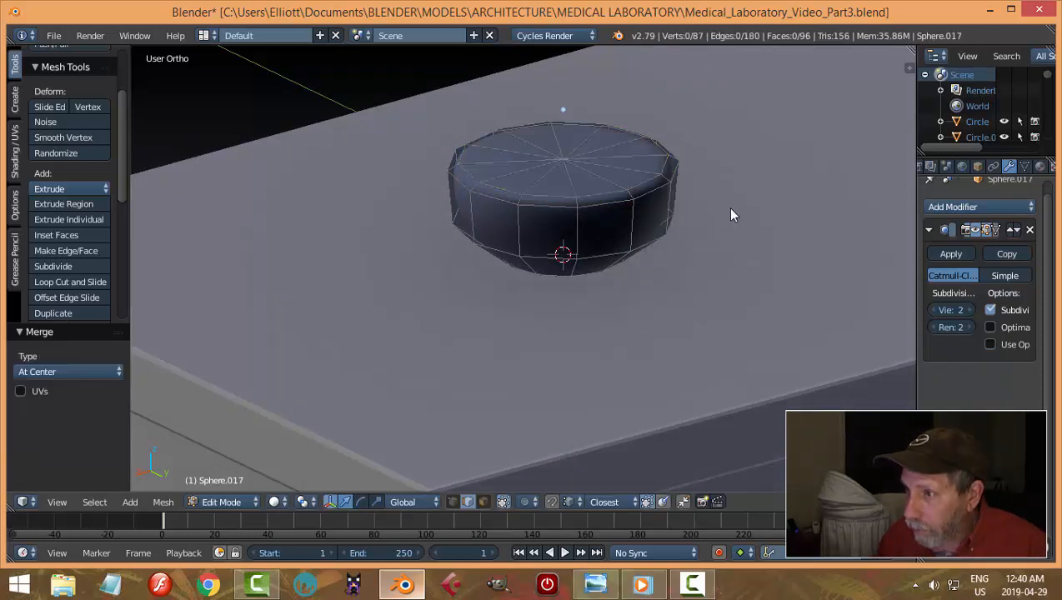
key(a)
key(ctrl+n)
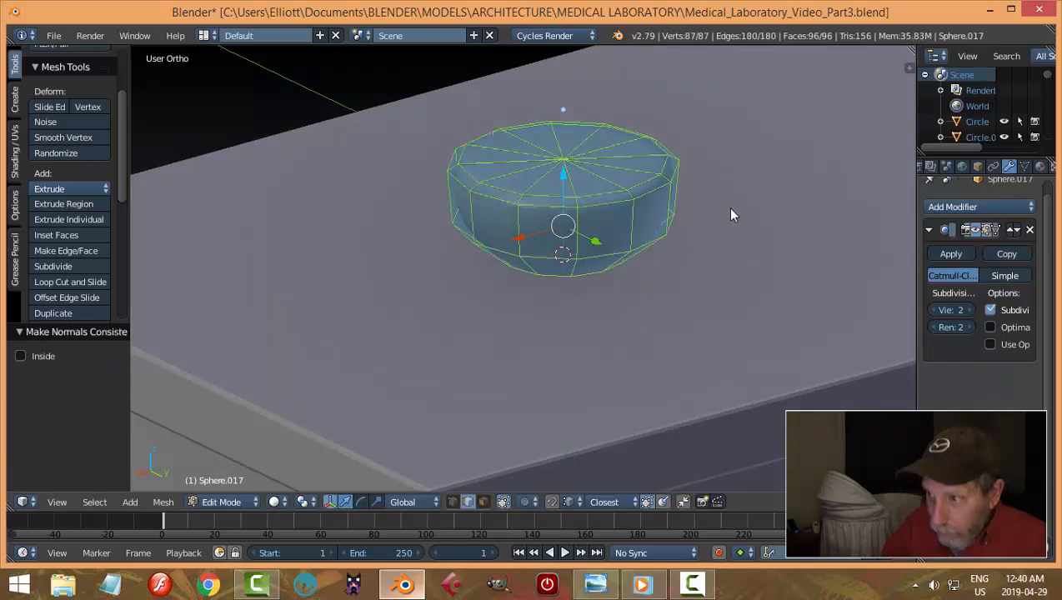
Return the liquid to Object Mode and set its subdivision viewport level to 1
key(Tab)
click(604, 208)
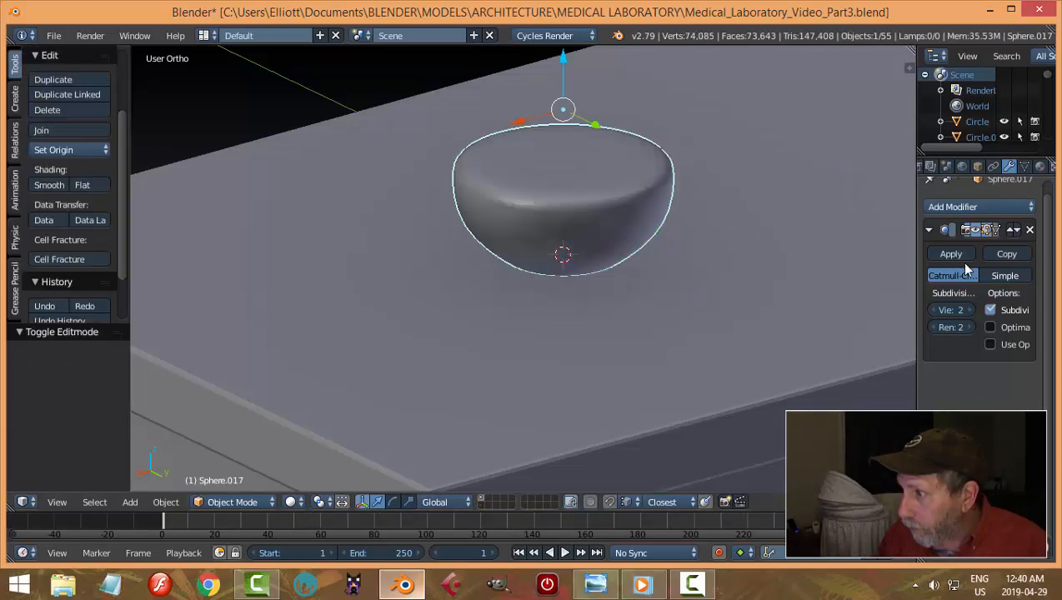
click(934, 310)
middle_drag(675, 220, 678, 231)
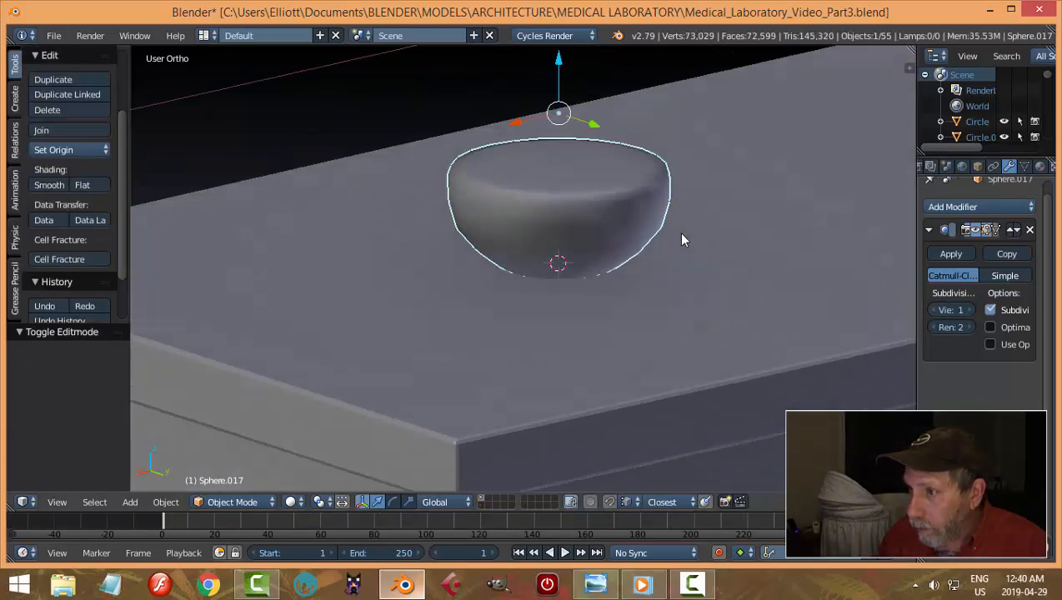
scroll(683, 218, down, 2)
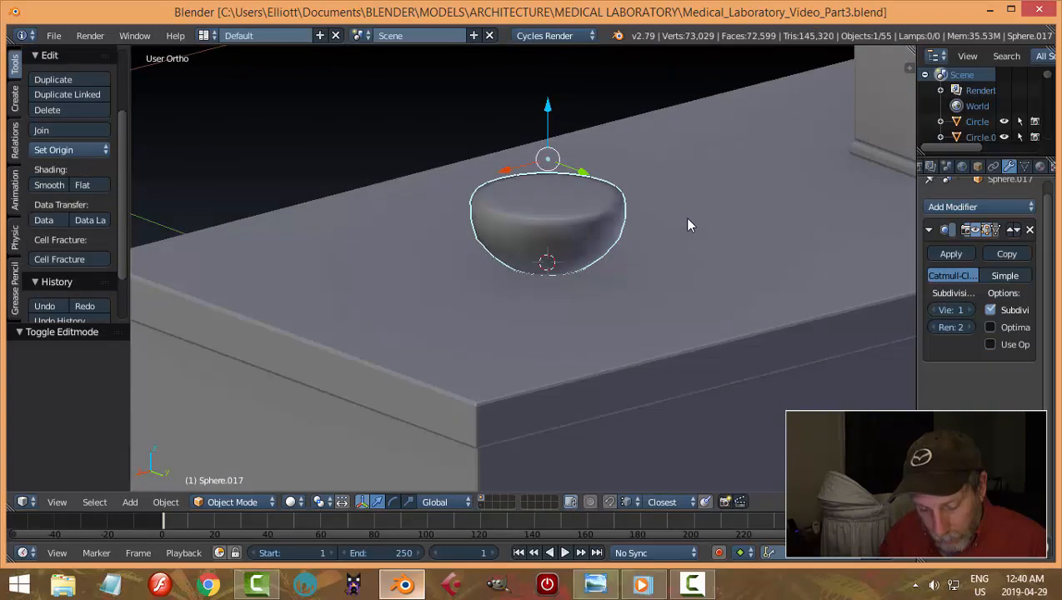
Unhide the flask, clear the selection, and compare the flask on the counter with the reference image in Windows Photo Viewer
key(alt+h)
key(a)
scroll(684, 217, down, 3)
middle_drag(663, 218, 791, 225)
middle_drag(549, 300, 617, 322)
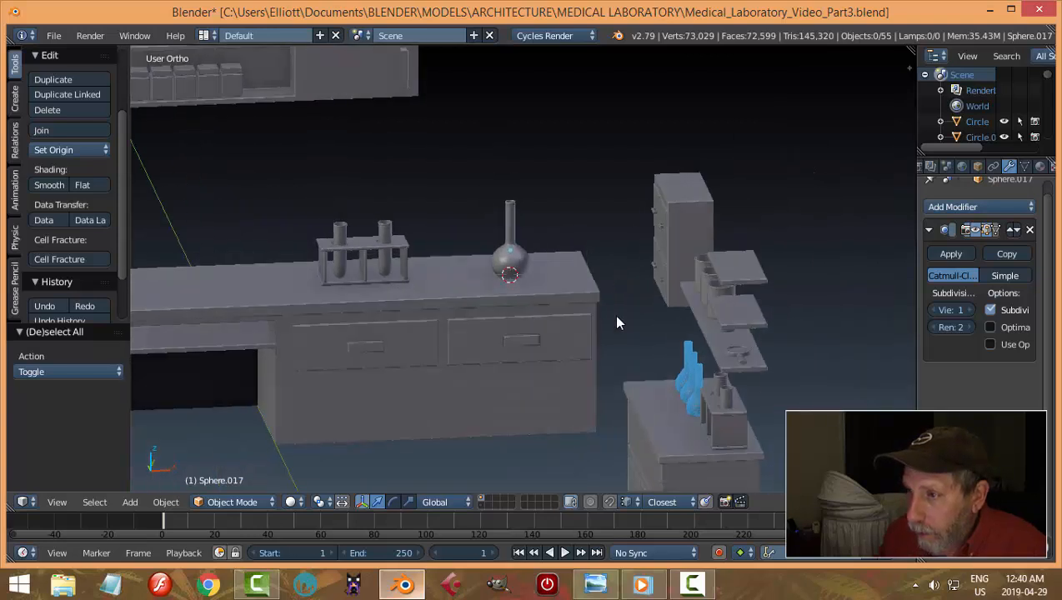
click(595, 583)
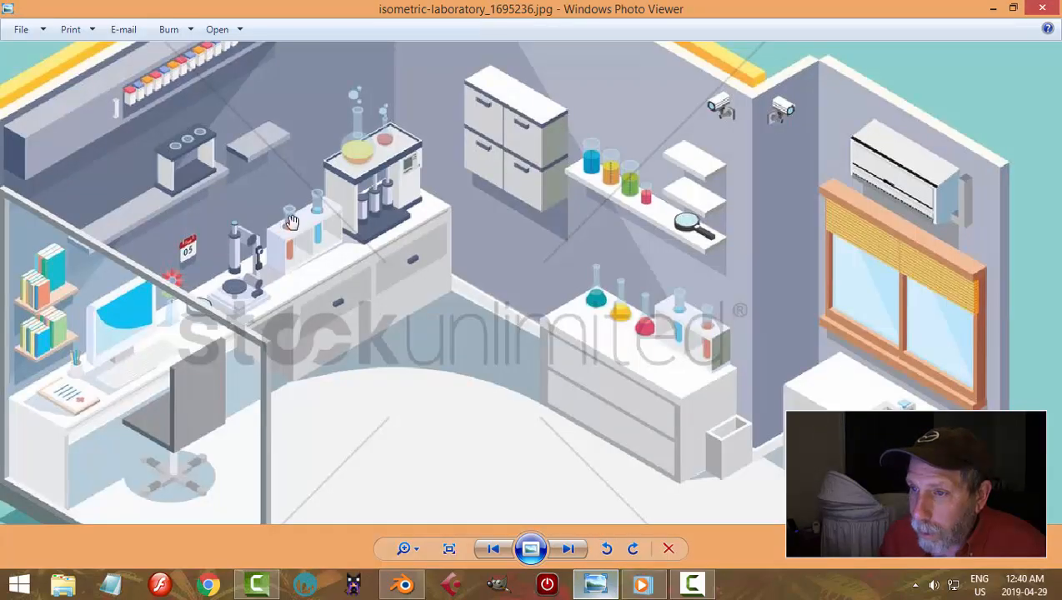
click(403, 584)
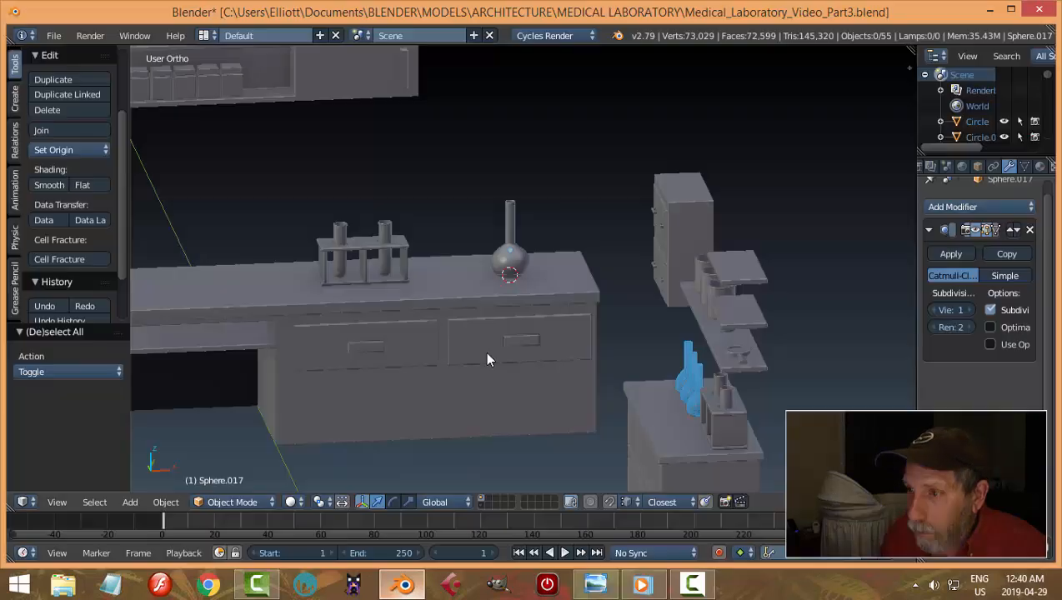
Select the flask together with its liquid and scale both to 1.352 in X and Y and to 1.091 along Z
middle_drag(484, 351, 508, 348)
scroll(527, 319, up, 2)
scroll(503, 315, up, 4)
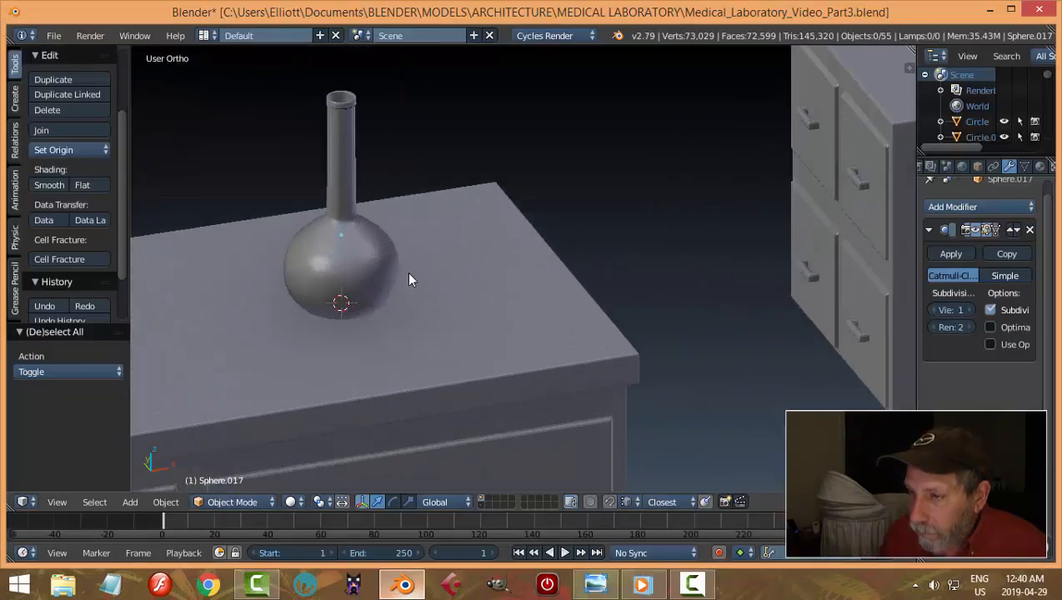
right_click(361, 261)
scroll(415, 292, down, 4)
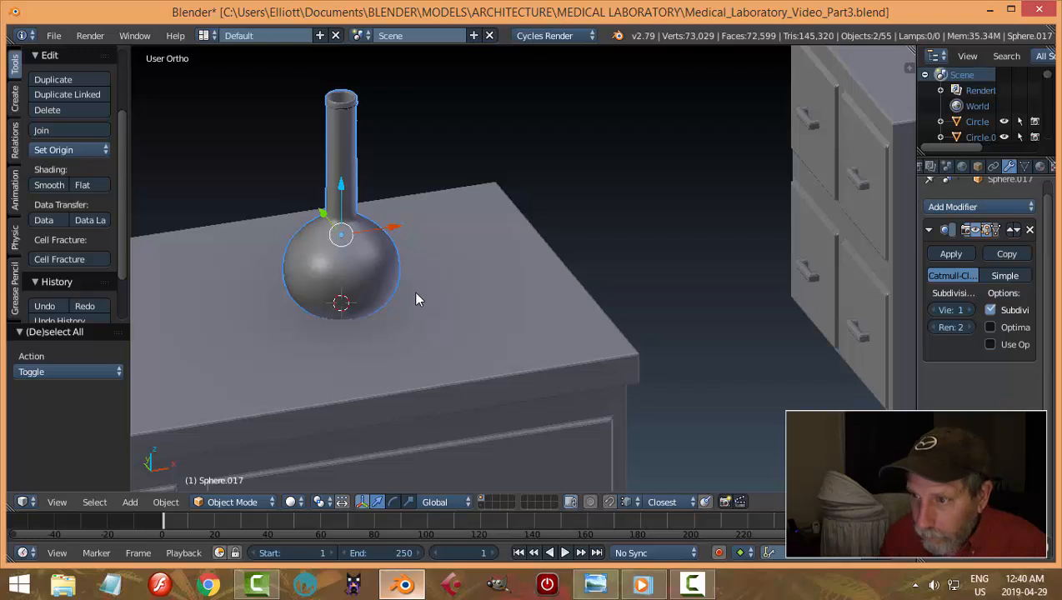
shift+right_click(427, 295)
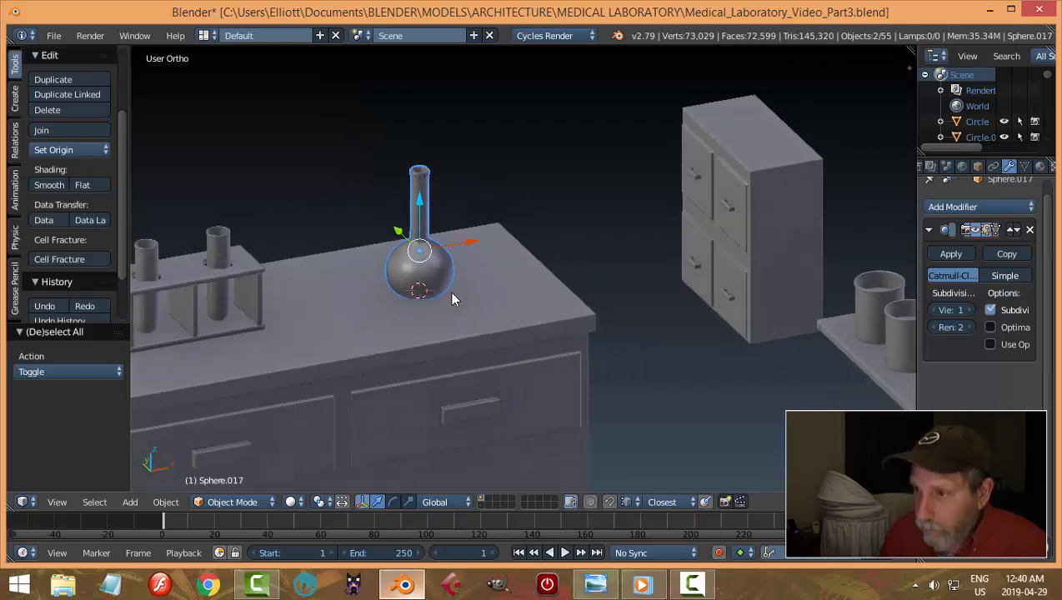
key(s)
key(shift+z)
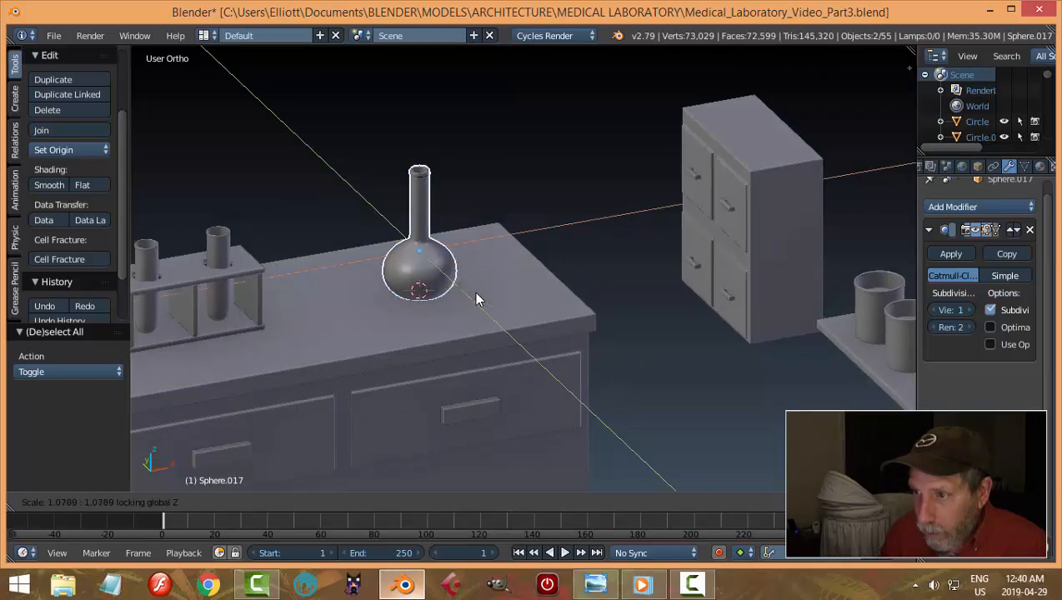
click(487, 294)
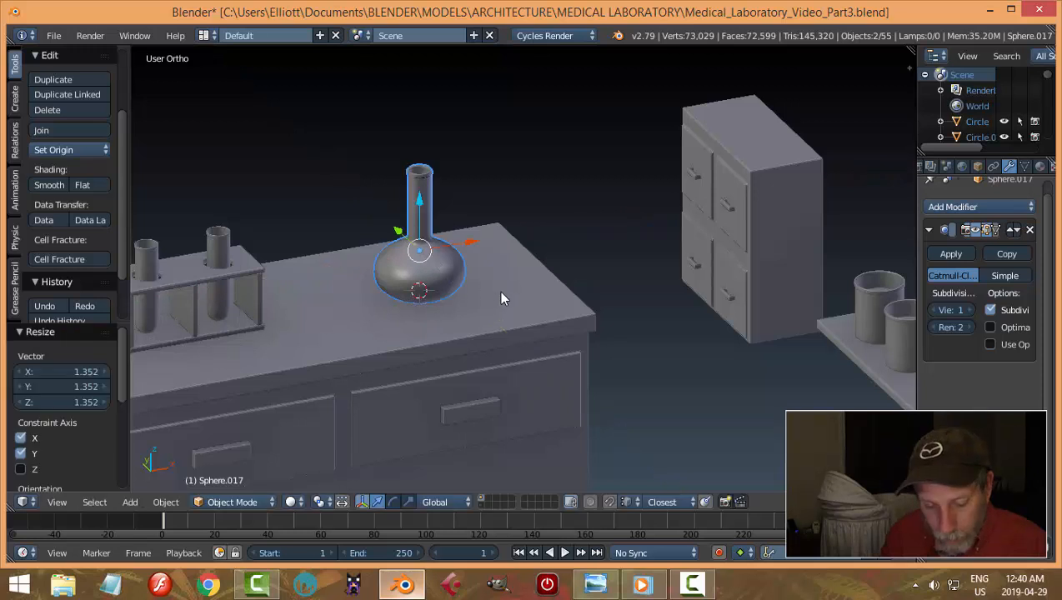
key(s)
key(z)
click(505, 301)
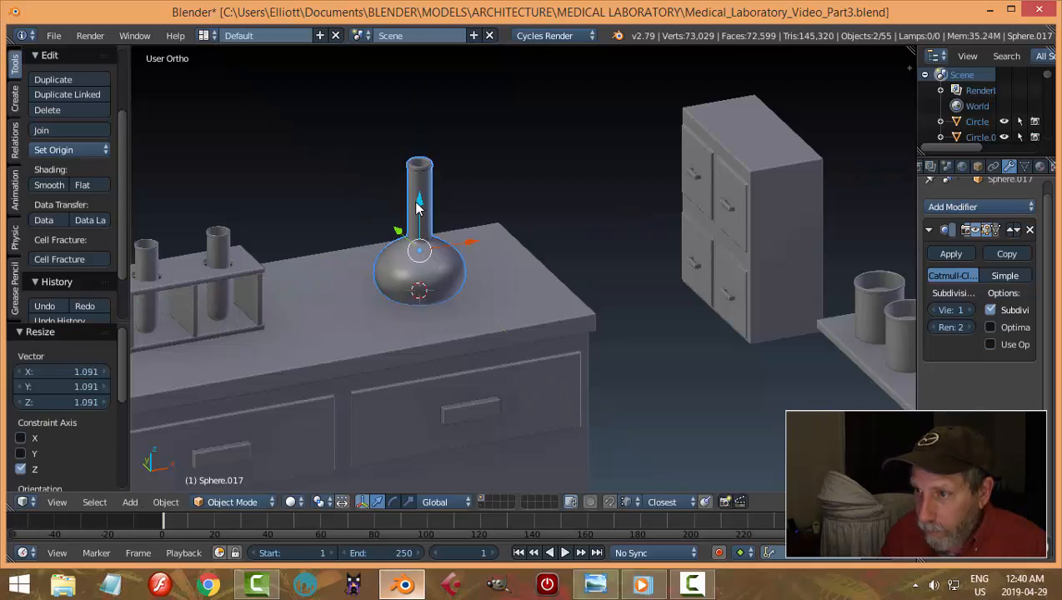
Raise the flask and liquid slightly, move them -0.106 along X, and save over the existing Medical_Laboratory_Video_Part3.blend file
drag(418, 203, 418, 195)
drag(465, 232, 410, 243)
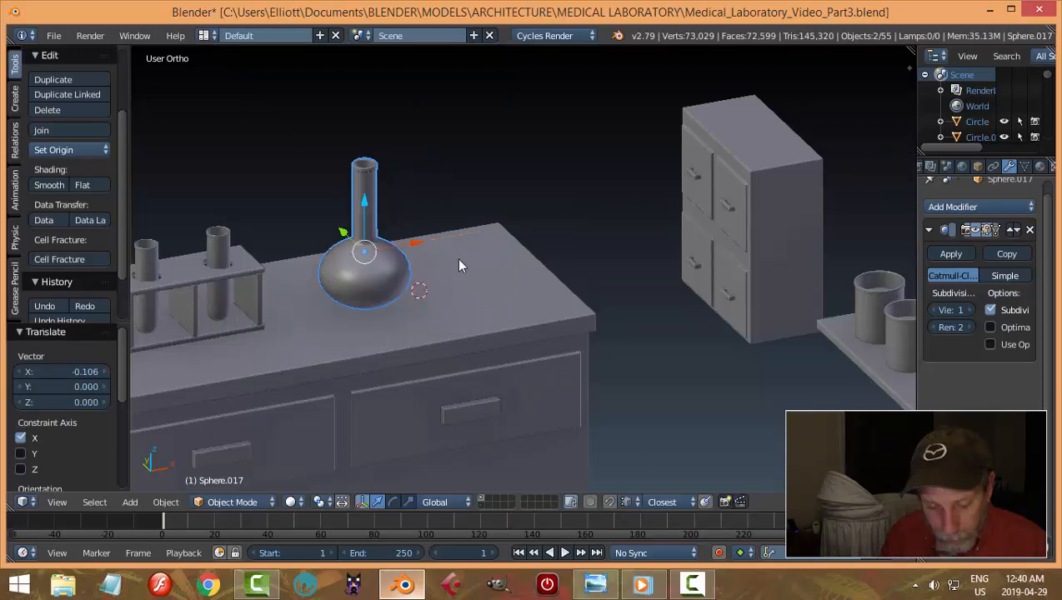
key(a)
scroll(460, 287, down, 4)
key(ctrl+s)
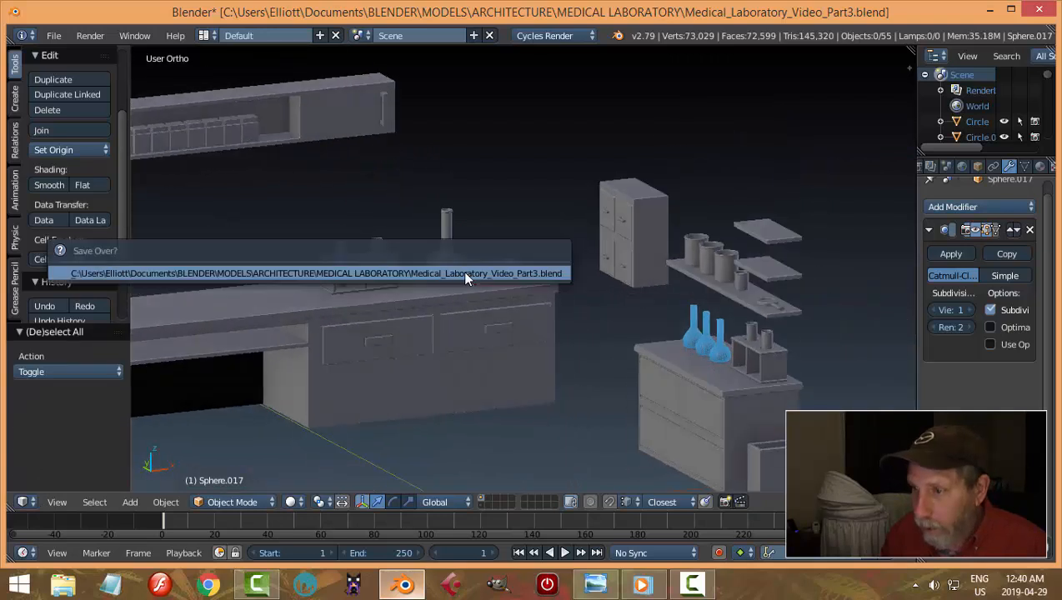
click(462, 270)
Compare the scene's counters, shelves and desk area with the laboratory reference image in Windows Photo Viewer to identify missing furnishings
middle_drag(533, 281, 524, 279)
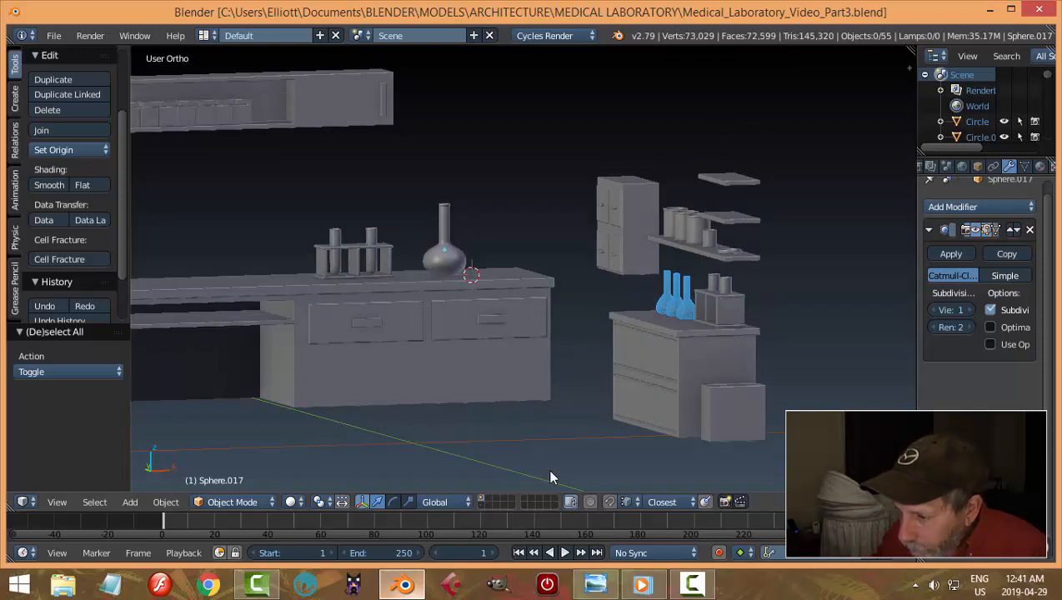
click(595, 584)
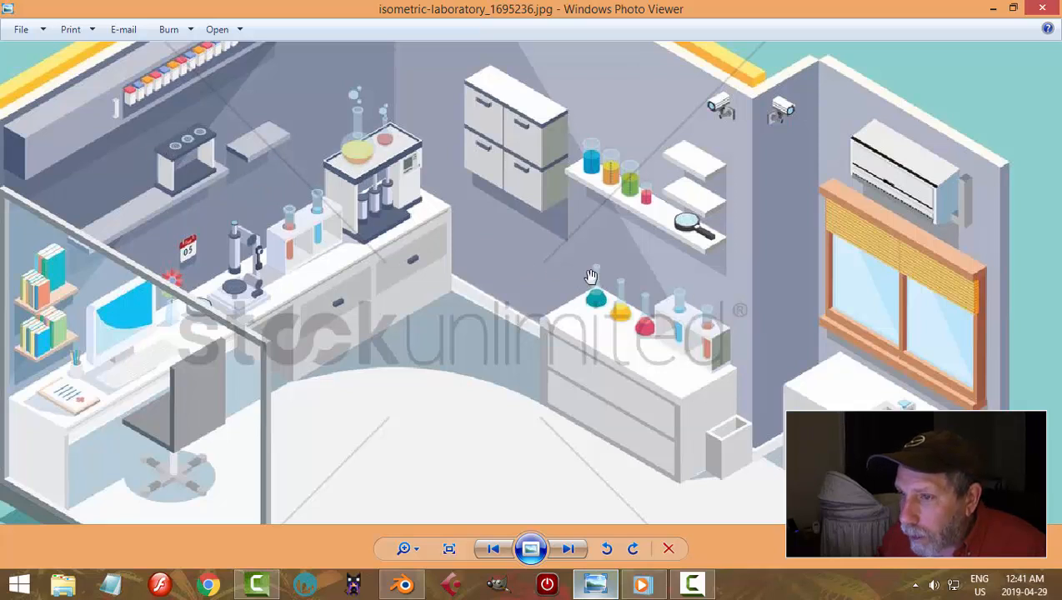
click(403, 584)
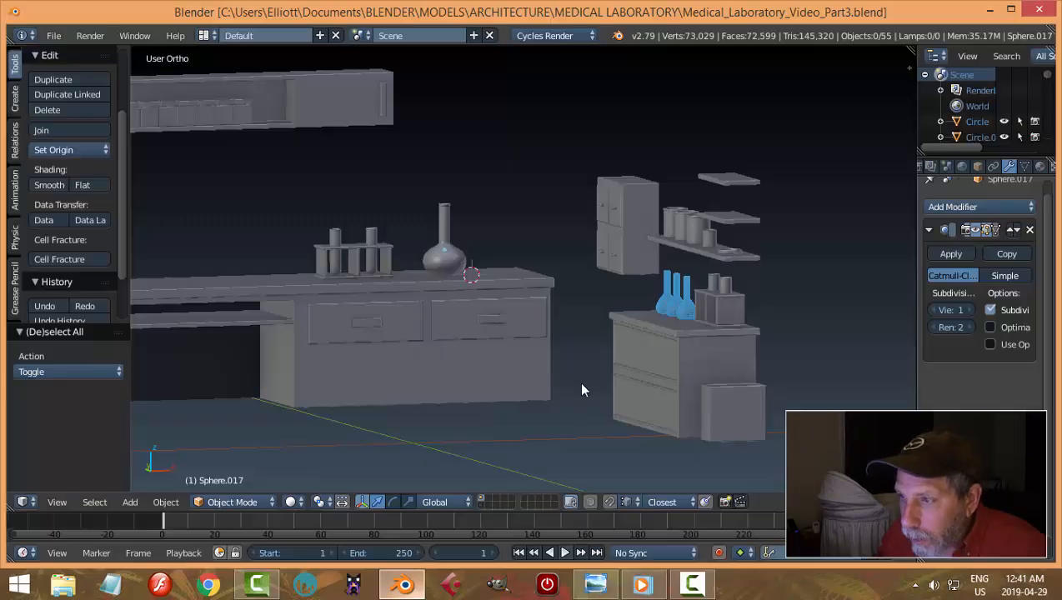
middle_drag(581, 386, 570, 322)
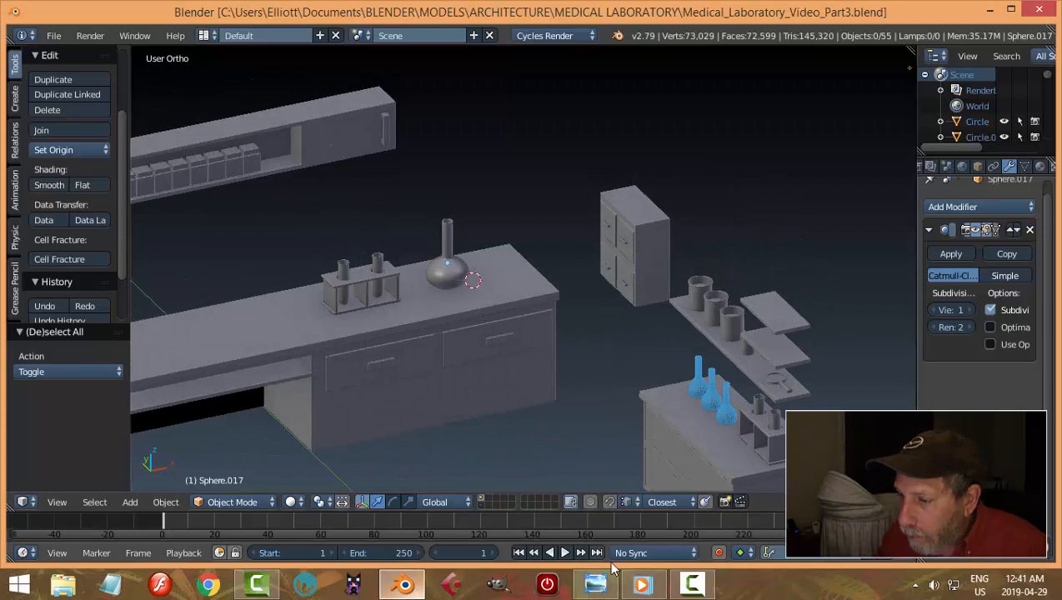
click(595, 584)
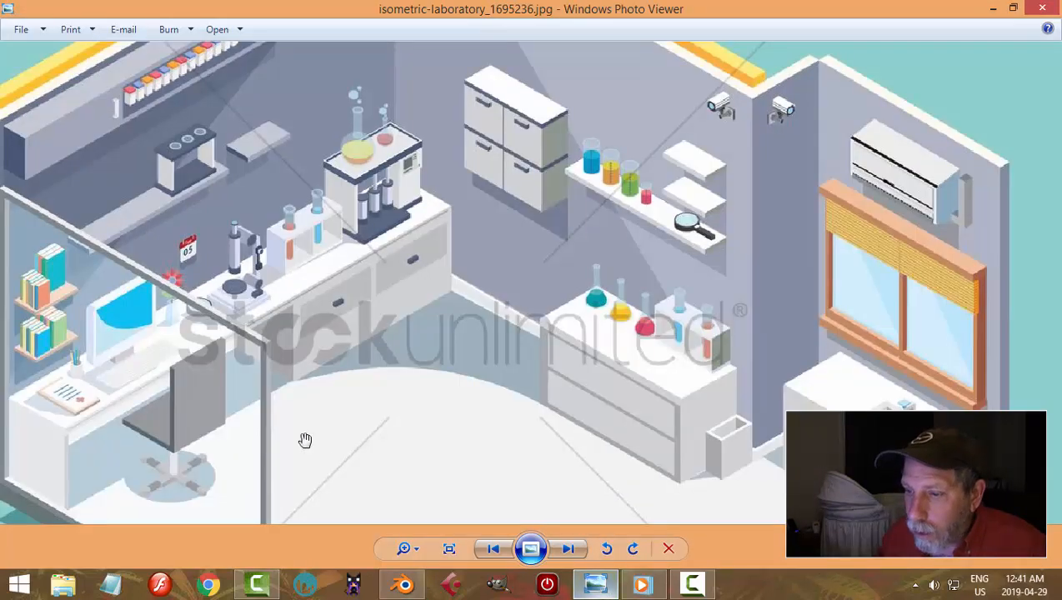
click(403, 584)
middle_drag(435, 354, 408, 440)
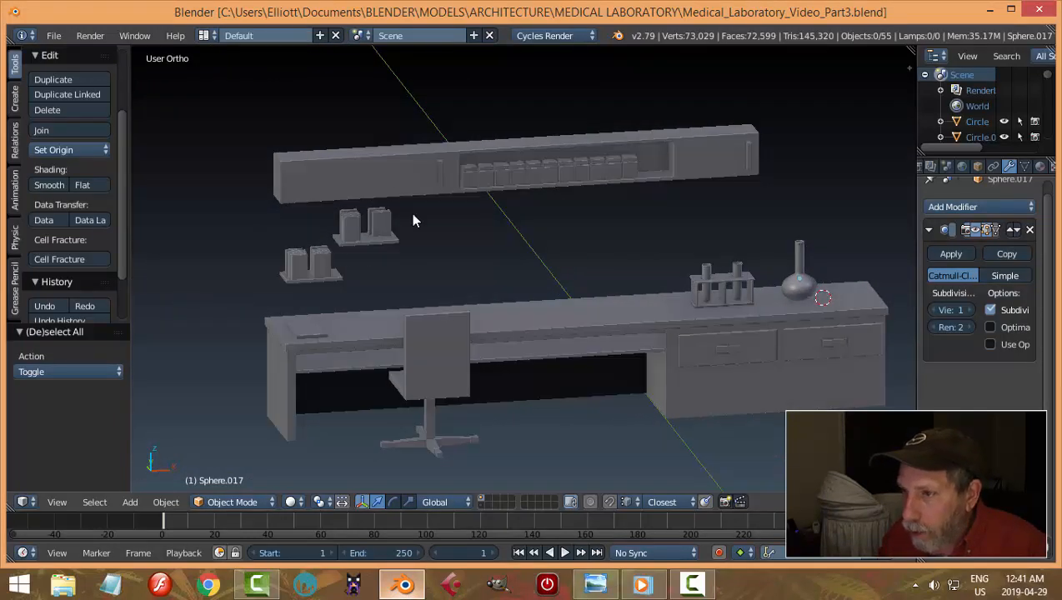
click(594, 584)
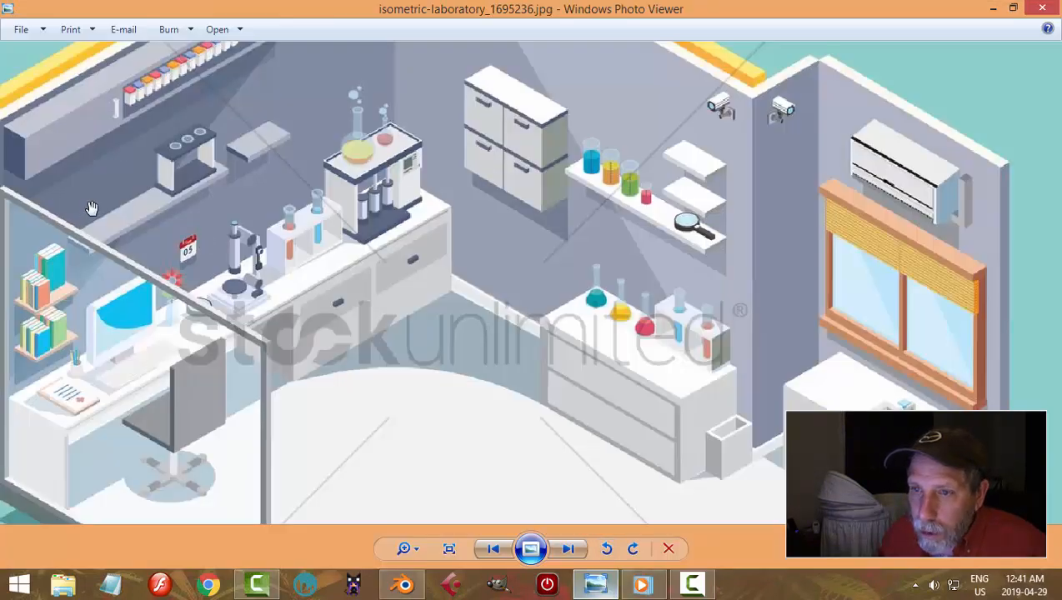
click(404, 584)
middle_drag(550, 323, 579, 316)
scroll(579, 308, up, 2)
scroll(579, 307, down, 2)
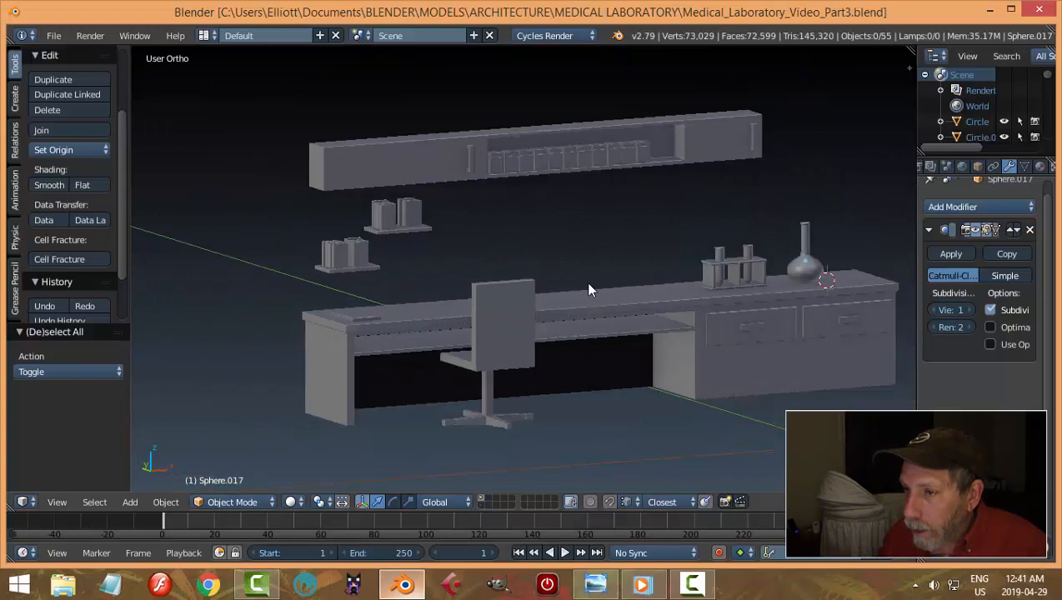
Duplicate the upper bookshelf board and move the copy 0.404 along X and 0.172 along Z, just beneath the wall cabinet
shift+middle_drag(602, 246, 452, 265)
right_click(325, 260)
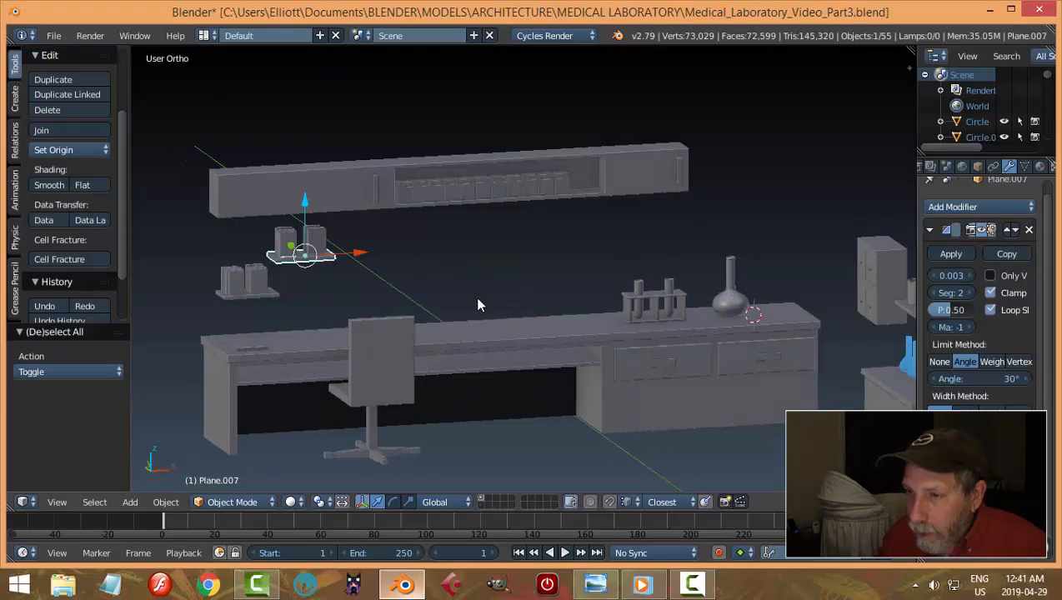
middle_drag(479, 304, 531, 295)
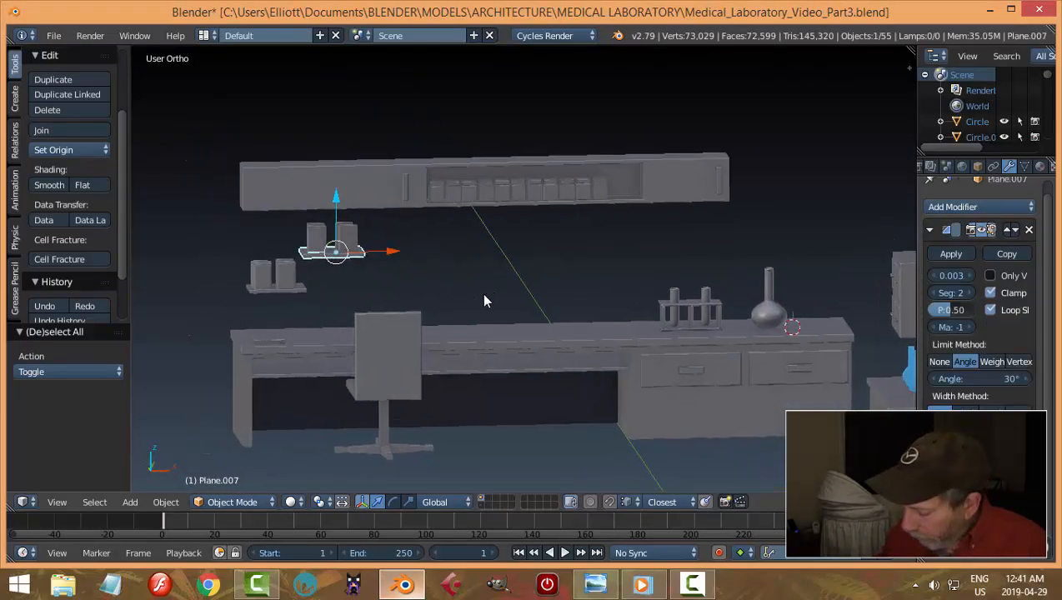
key(KP_1)
key(shift+d)
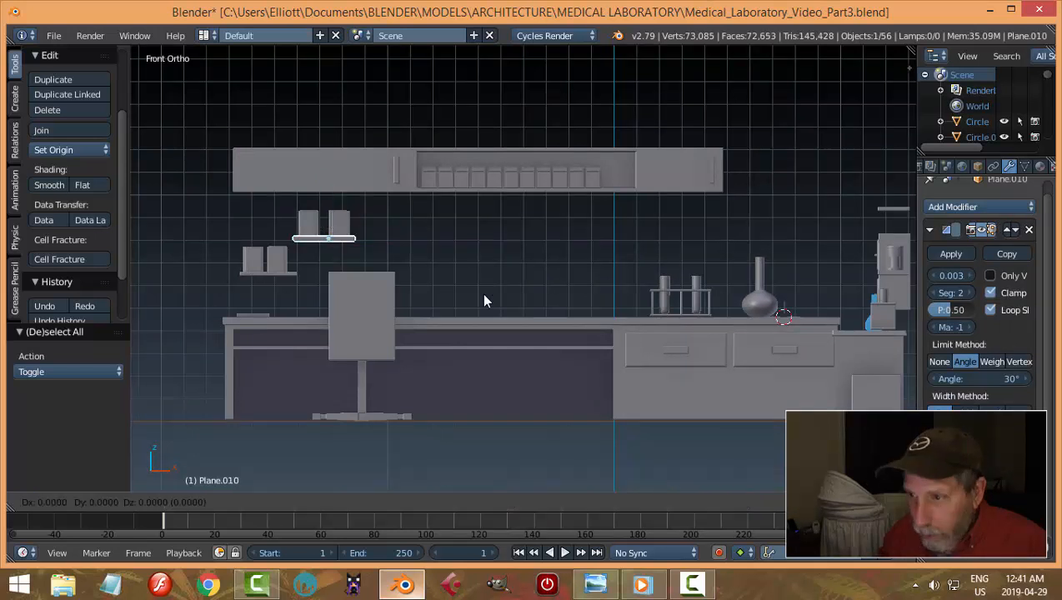
right_click(481, 292)
key(g)
key(x)
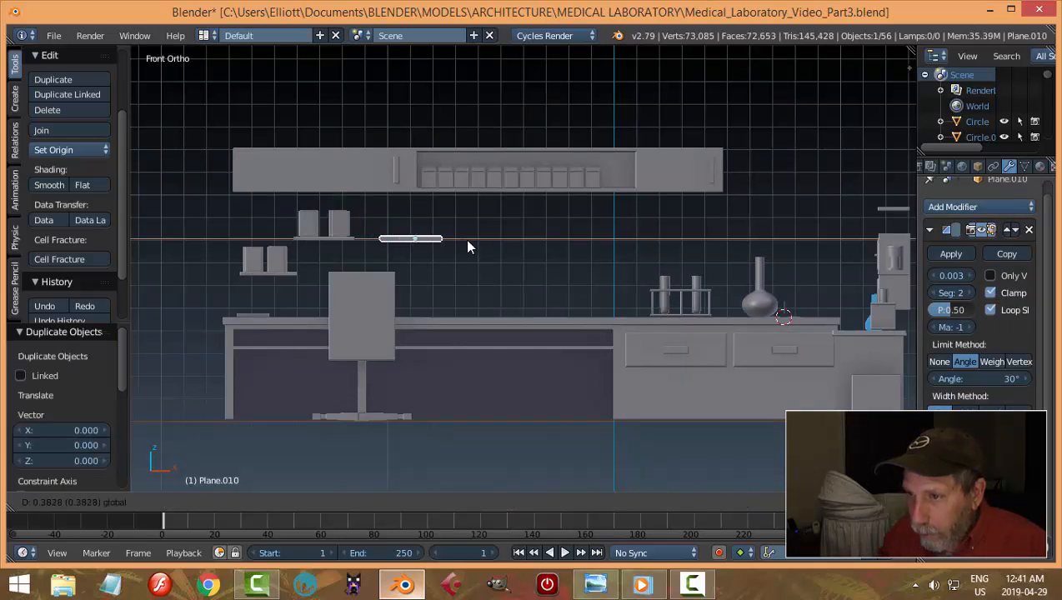
click(470, 243)
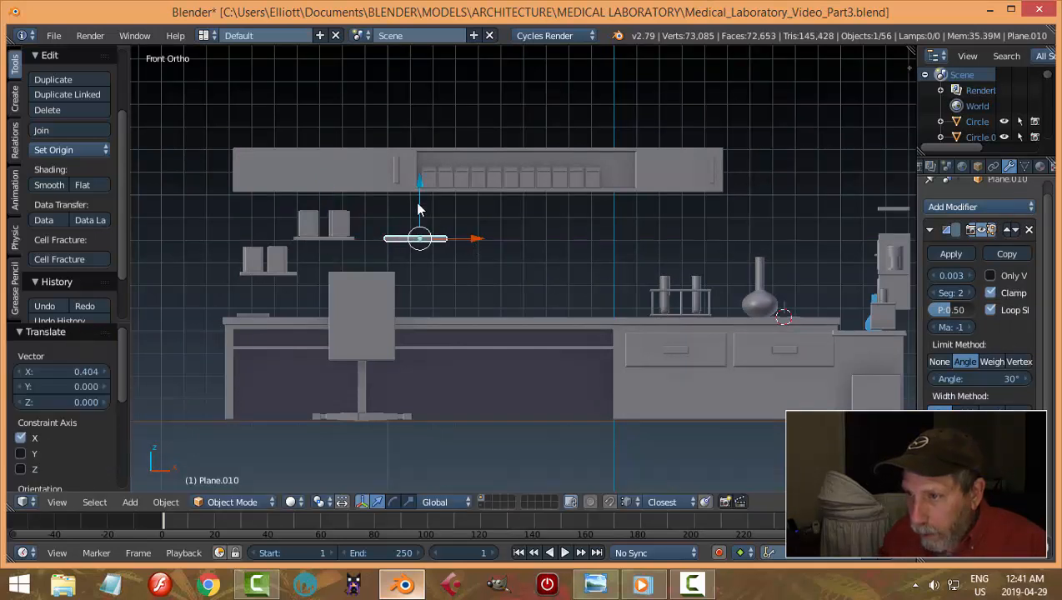
mouse_move(419, 183)
mouse_down()
mouse_move(426, 159)
mouse_move(408, 168)
mouse_up()
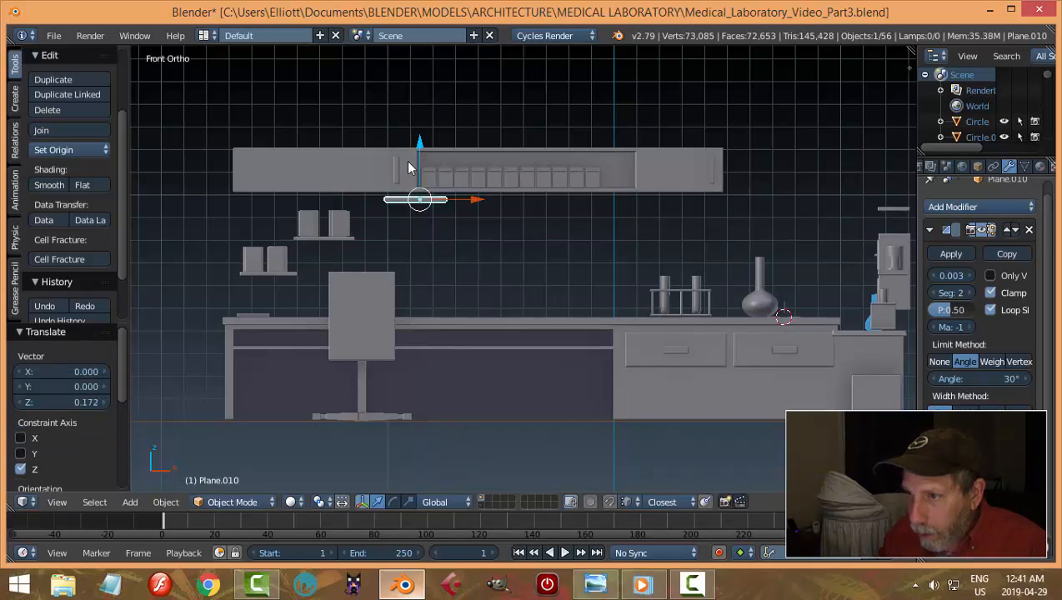
Check the long wall shelf in the reference image, and enter Edit Mode on the duplicated board with face selection
click(594, 585)
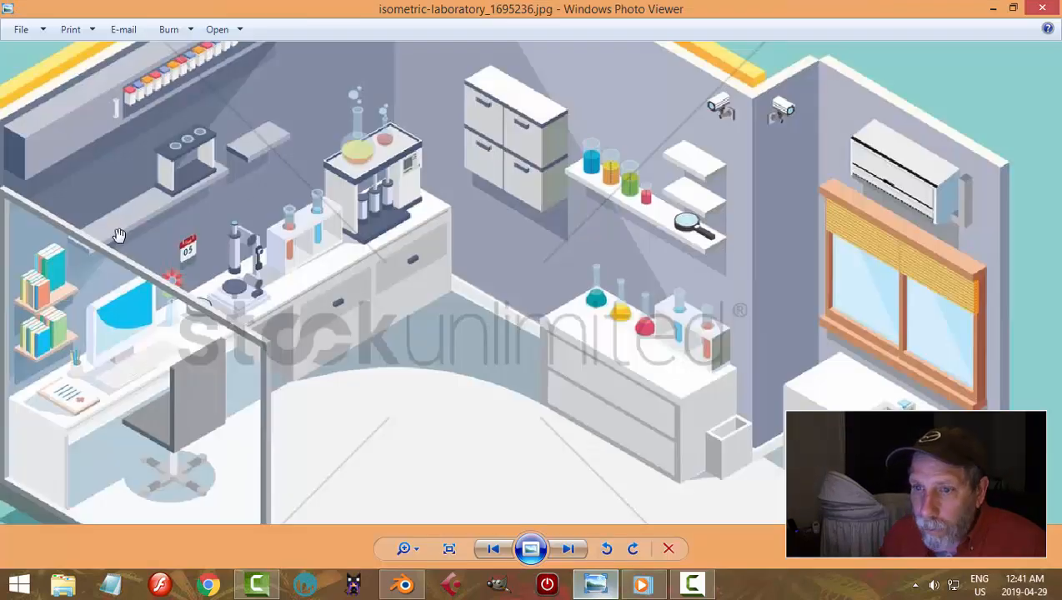
click(404, 584)
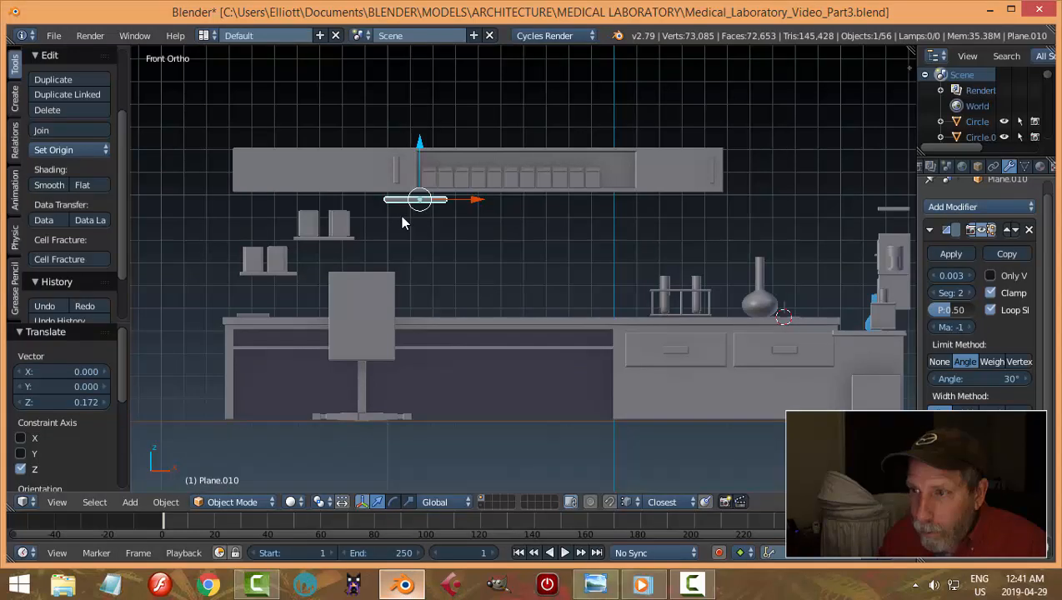
middle_drag(488, 228, 379, 375)
key(Tab)
key(alt+Tab)
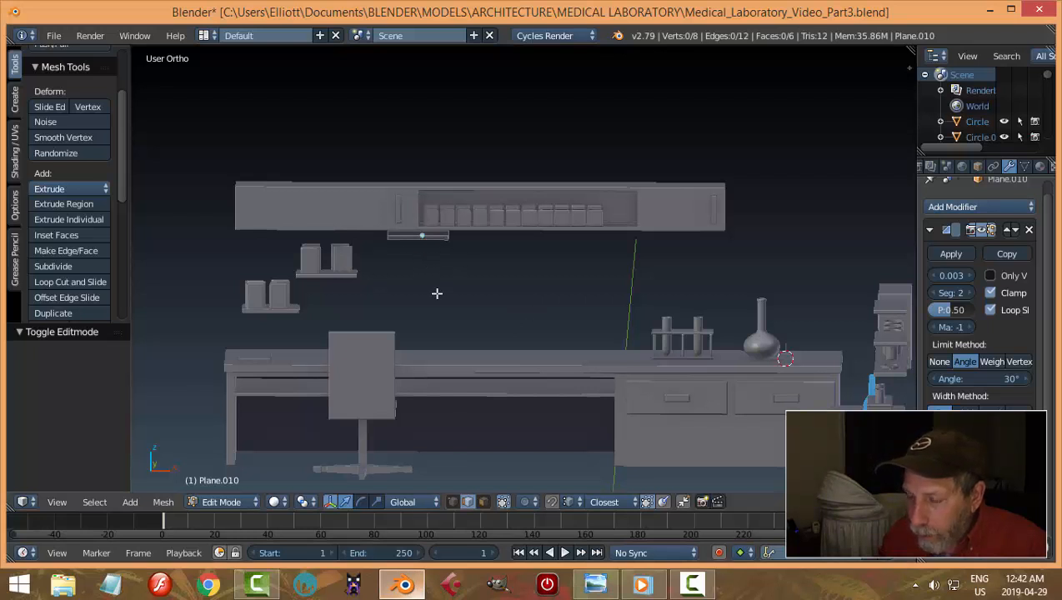
key(Tab)
click(542, 295)
middle_drag(542, 295, 480, 300)
key(ctrl+Tab)
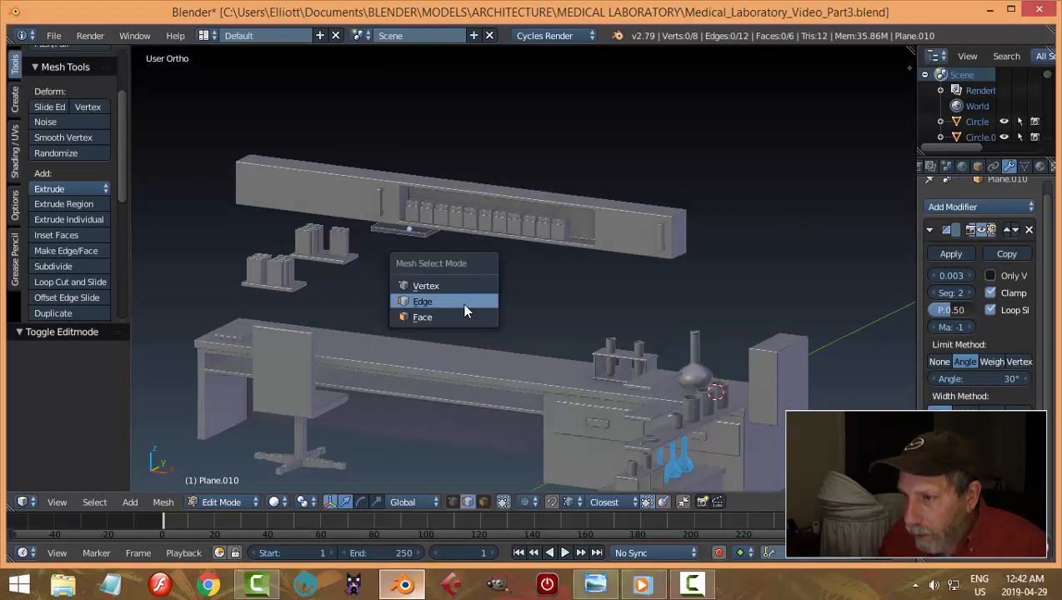
click(442, 318)
Lengthen the duplicated shelf by moving its end face 0.659 along X beneath the wall cabinet
right_click(431, 233)
drag(480, 243, 594, 297)
middle_drag(611, 315, 633, 313)
key(KP_1)
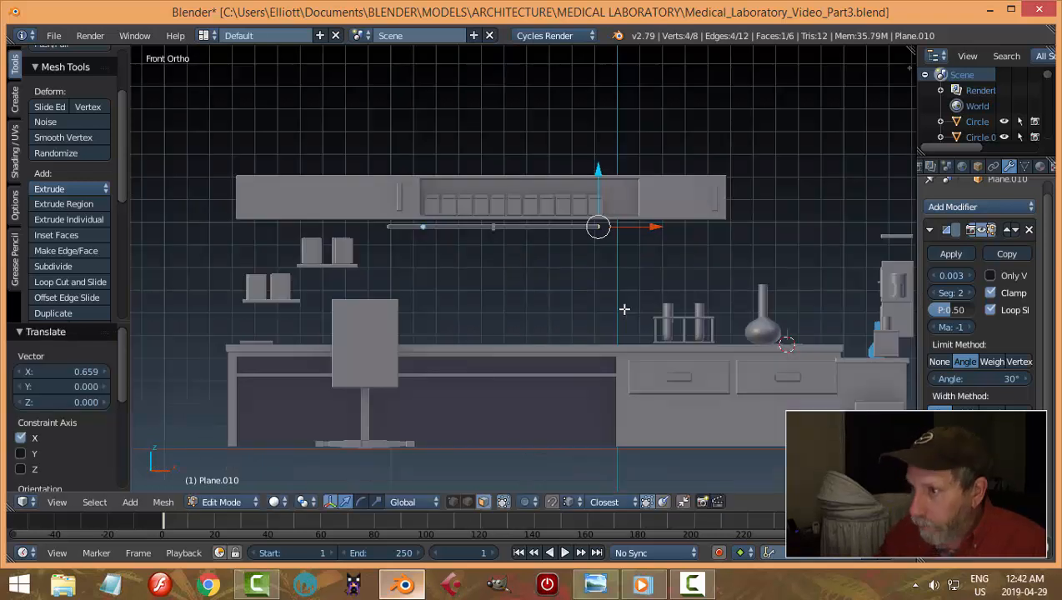
Extend the long shelf's far end face another 0.021 along X, nudge the opposite end face slightly outward, and return to Object Mode
drag(646, 225, 651, 228)
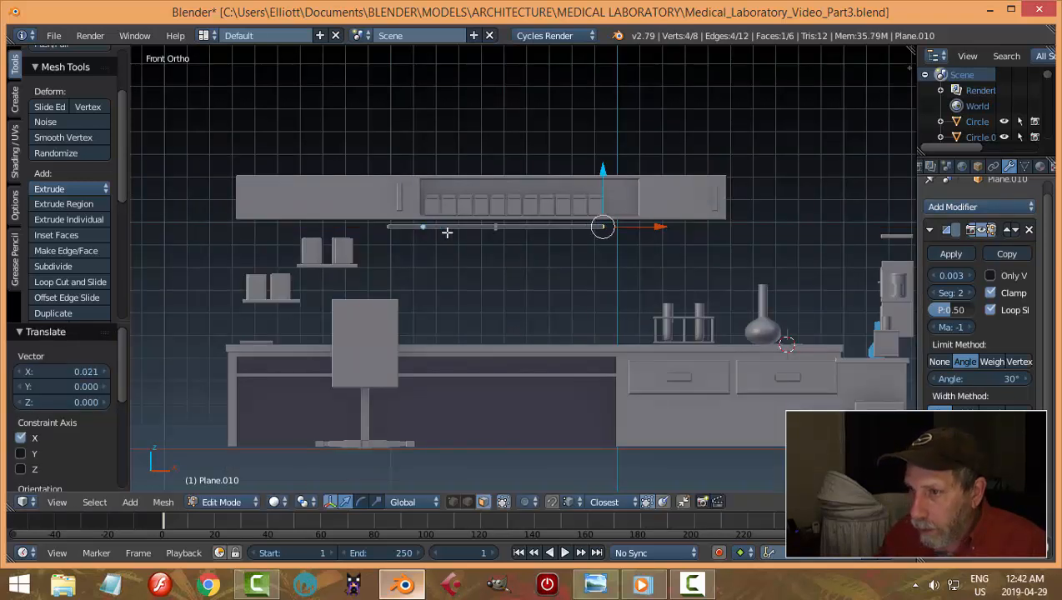
key(a)
middle_drag(407, 247, 446, 249)
right_click(417, 231)
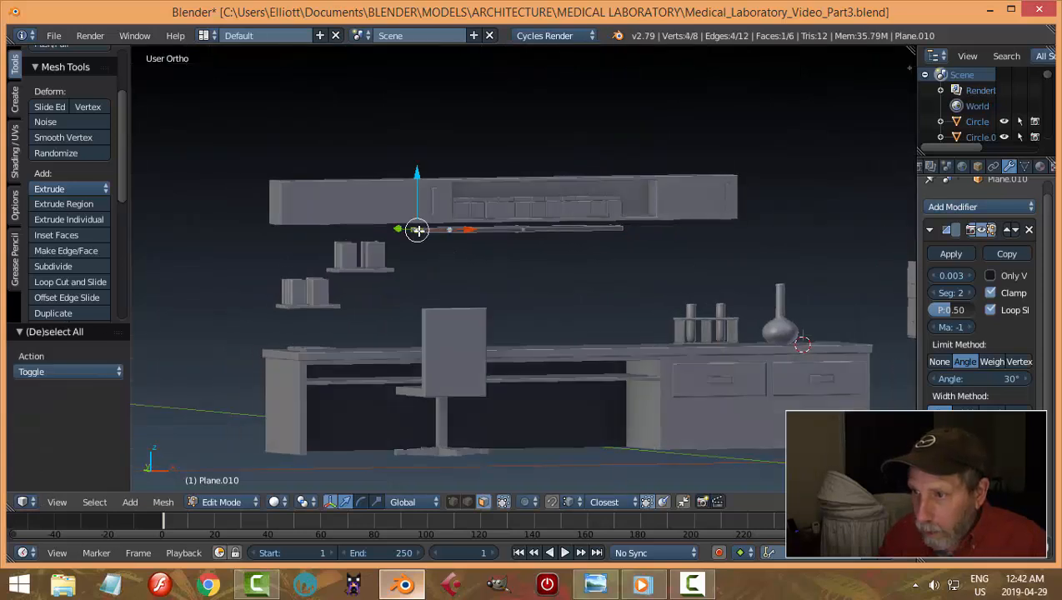
drag(459, 231, 450, 230)
key(a)
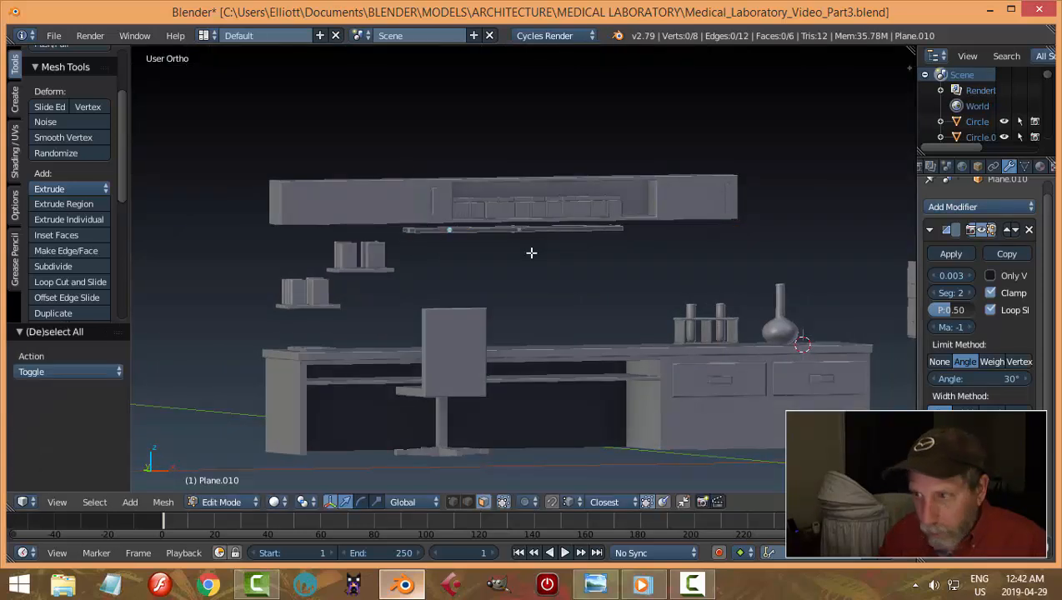
key(Tab)
click(450, 253)
Raise the wall cabinet together with the row of containers inside it 0.319 along Z, clear of the long shelf
middle_drag(585, 287, 557, 291)
key(a)
scroll(557, 292, up, 2)
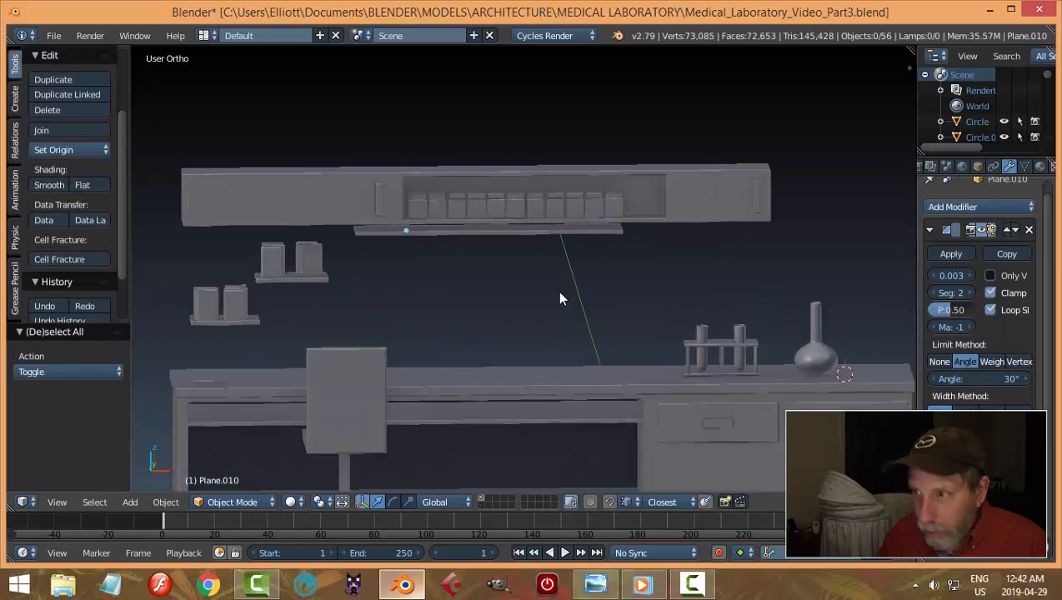
right_click(531, 189)
shift+right_click(725, 171)
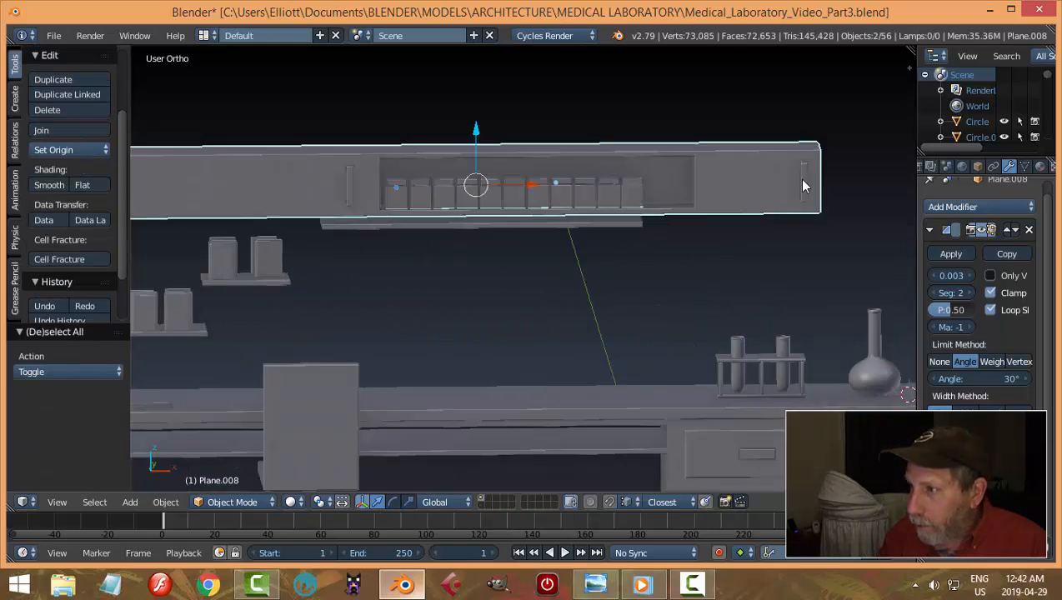
shift+right_click(800, 182)
shift+right_click(732, 183)
scroll(618, 220, down, 3)
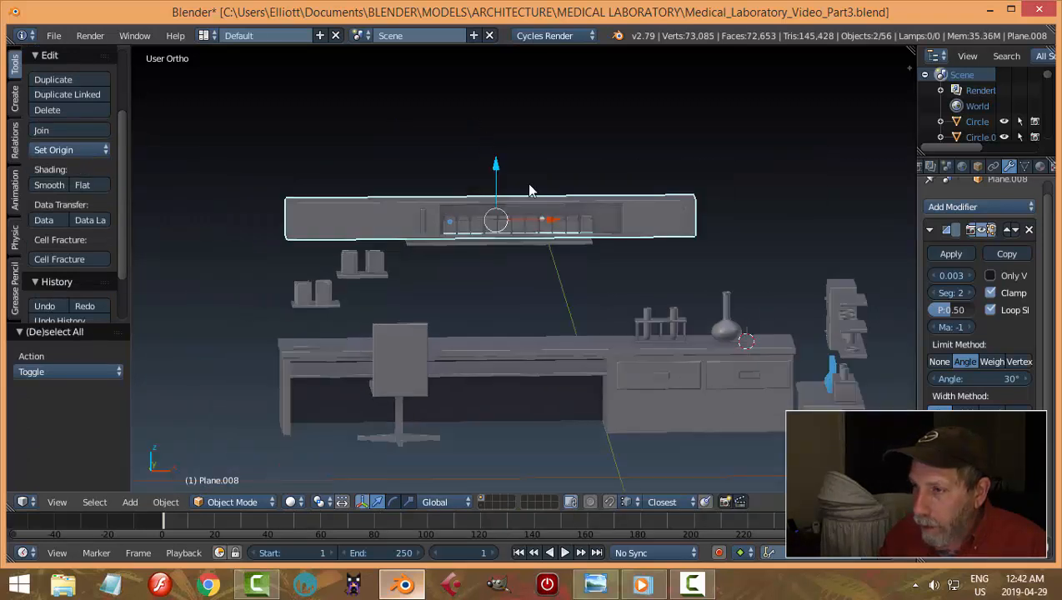
key(g)
key(z)
click(504, 112)
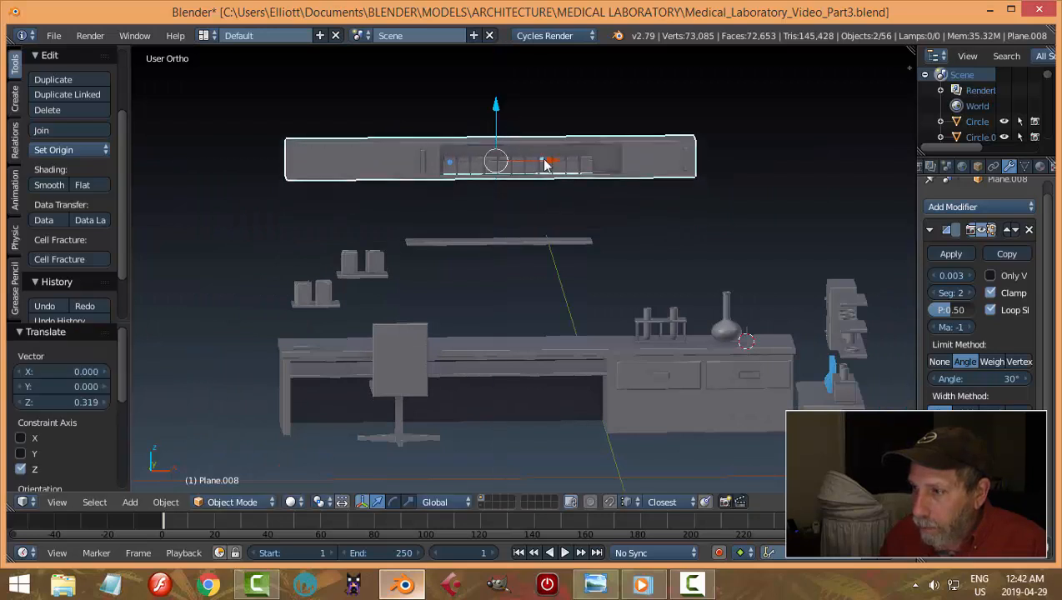
key(a)
Duplicate the test tube rack frame on the long counter and move the copy 0.617 along Z and -0.523 along X
middle_drag(548, 206, 558, 289)
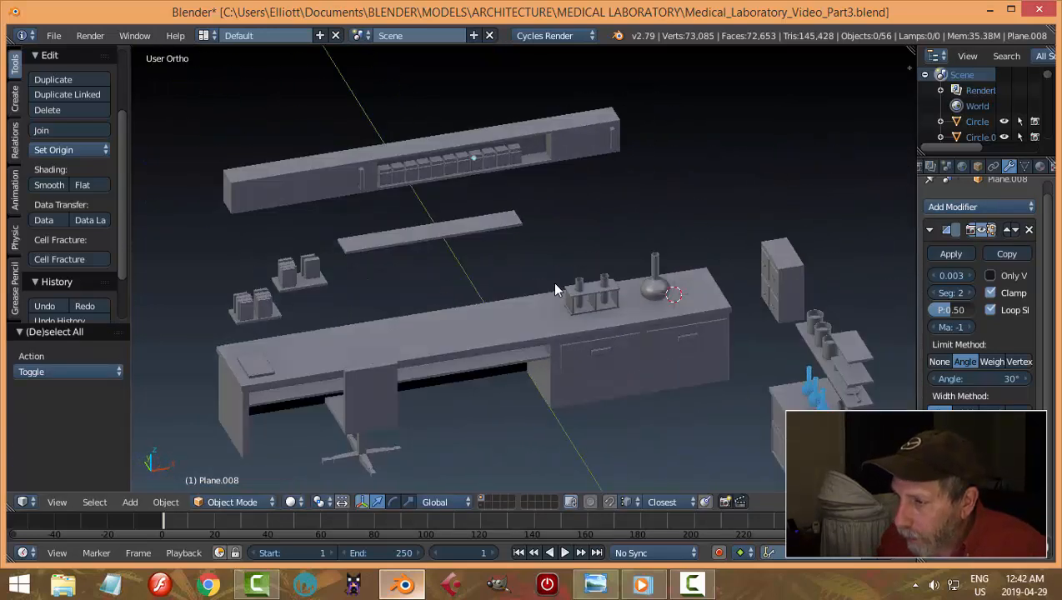
scroll(584, 300, up, 2)
right_click(627, 307)
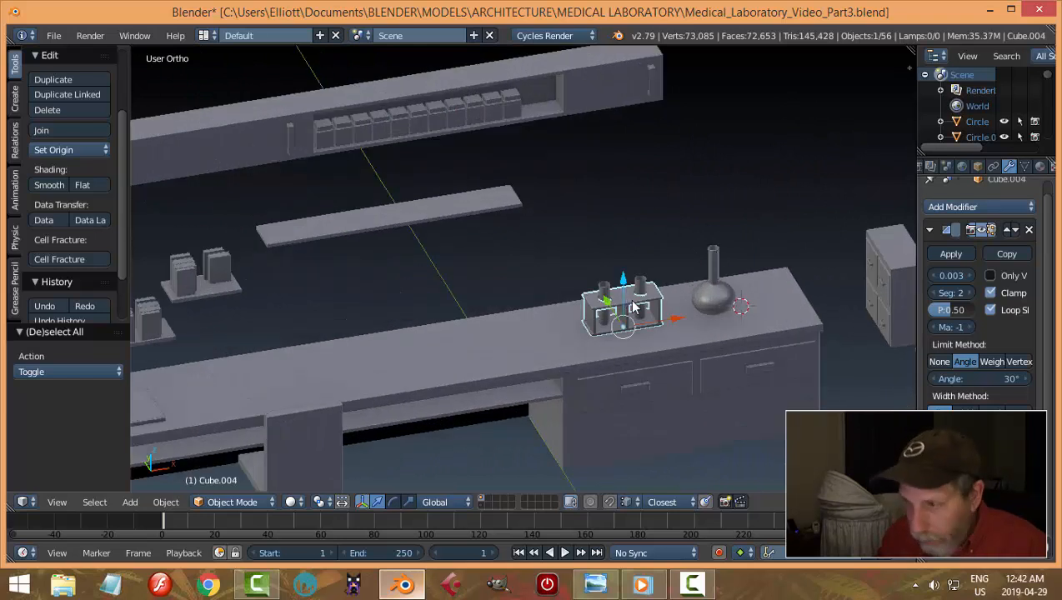
key(shift+d)
key(z)
click(639, 172)
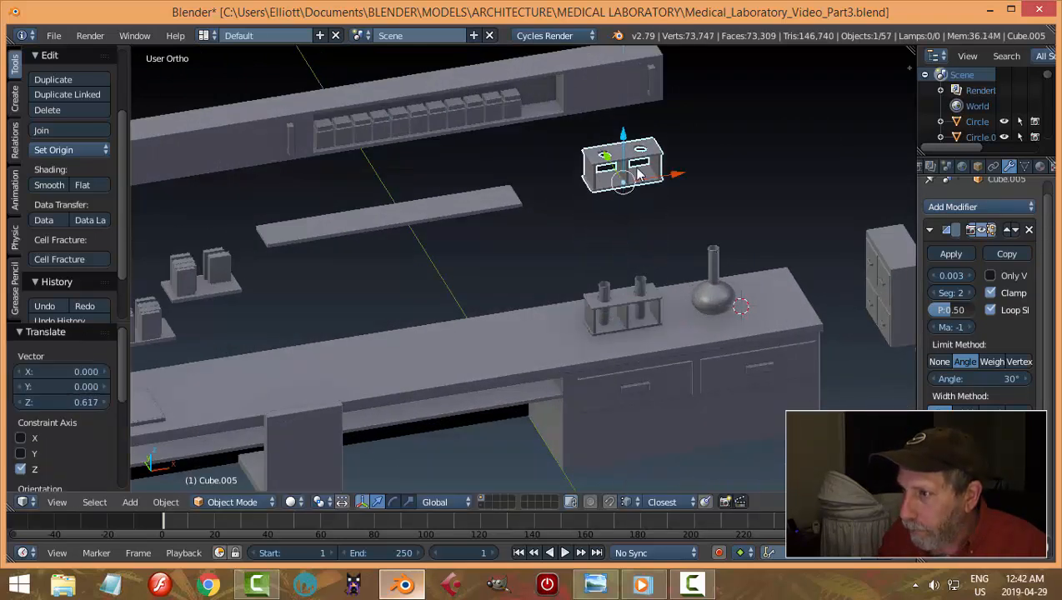
key(g)
key(x)
click(529, 179)
Move the duplicated rack 0.161 along Y so it lines up over the long shelf in side view
middle_drag(511, 249, 567, 205)
key(KP_3)
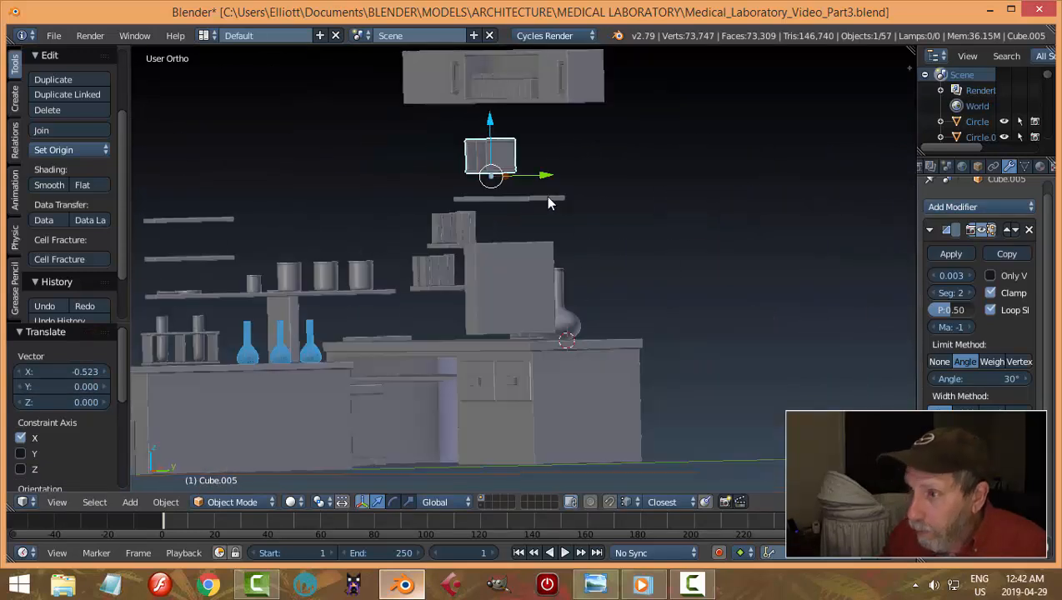
key(g)
key(y)
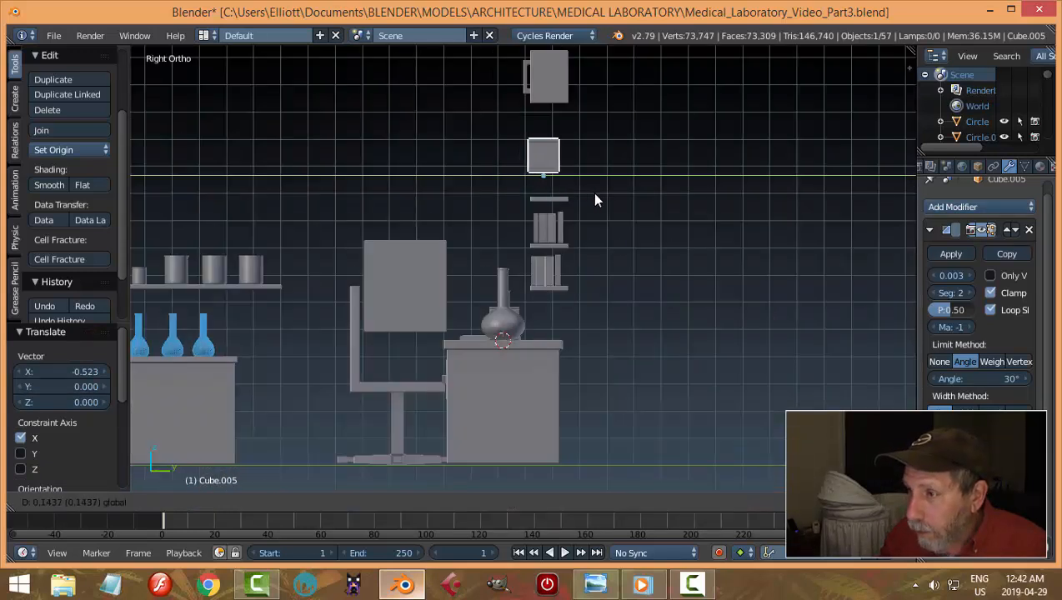
click(598, 202)
Examine the three-hole rack on the long wall shelf in the laboratory reference image, and switch back to Blender
click(594, 584)
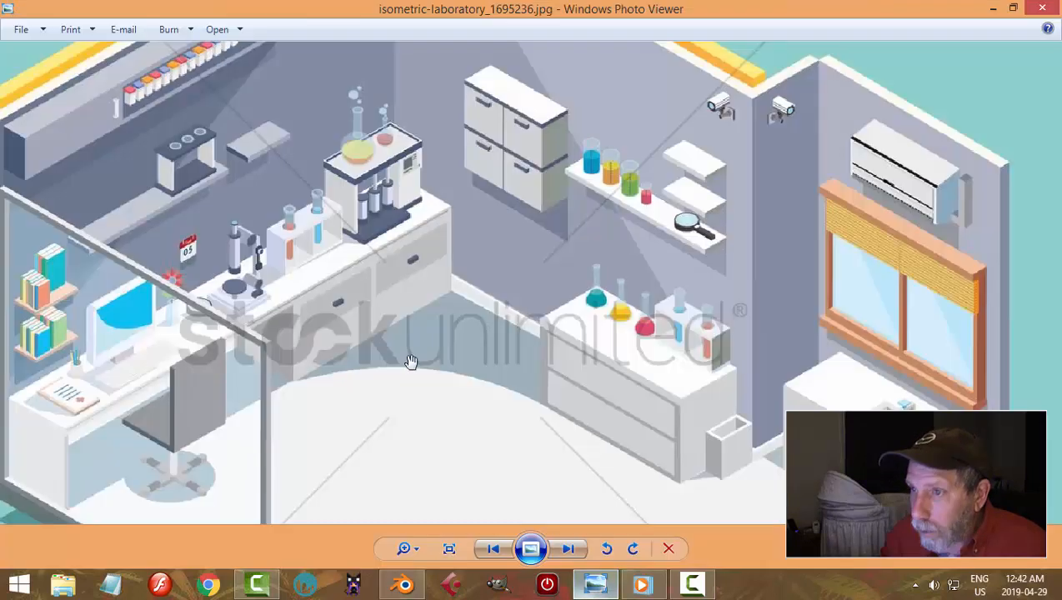
right_click(404, 585)
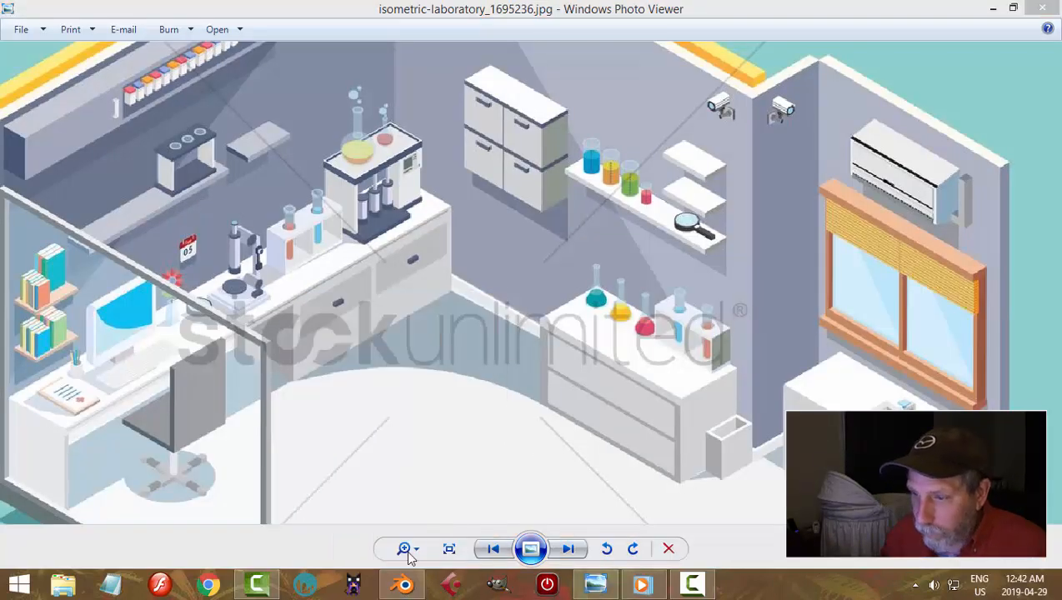
click(403, 584)
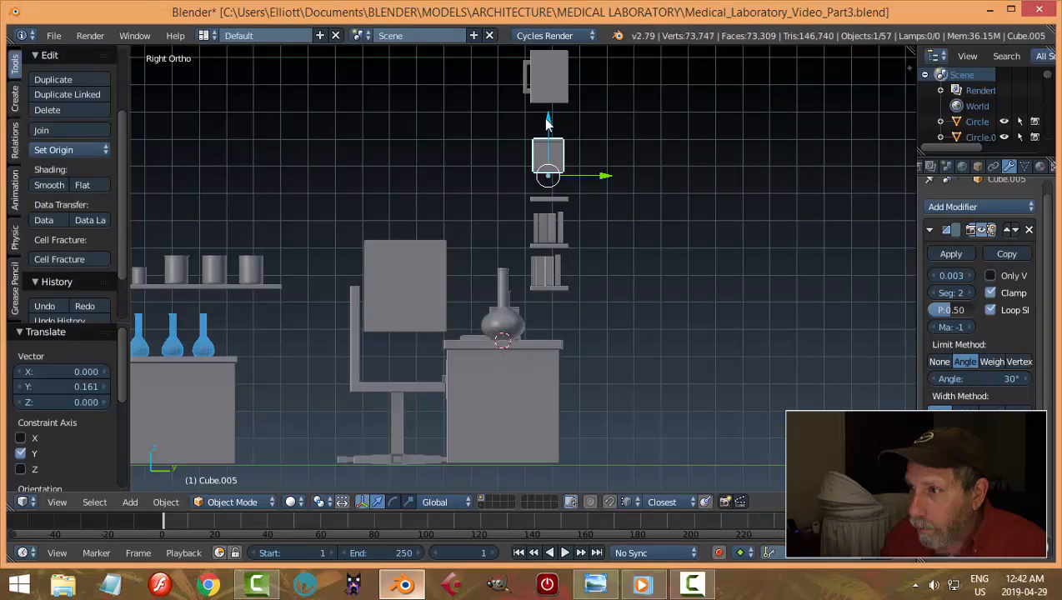
Lower the duplicated rack onto the long shelf, moving it -0.083 and a further -0.009 along Z
drag(547, 123, 548, 146)
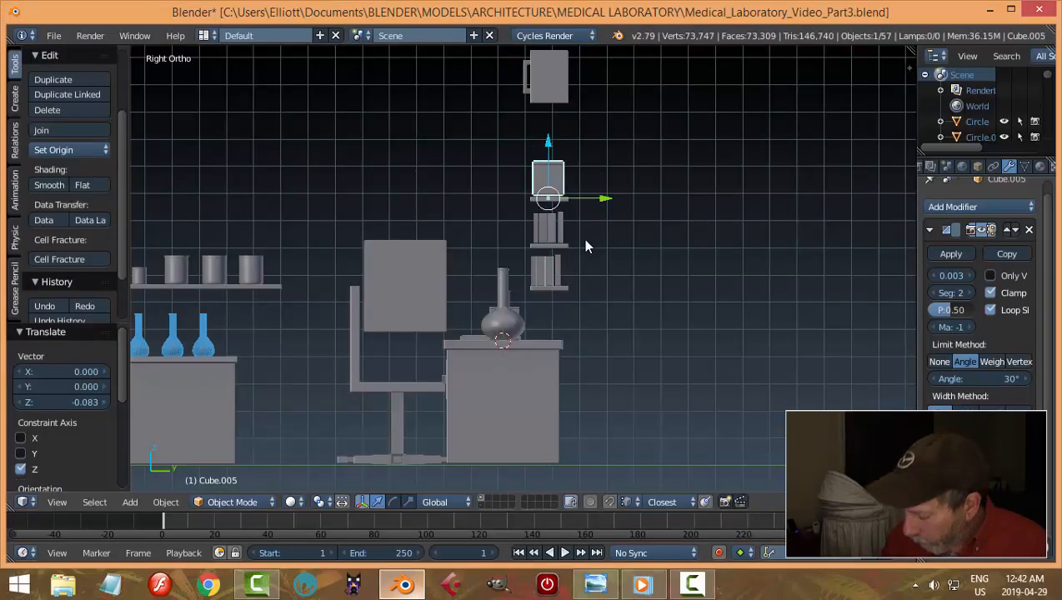
key(KP_Decimal)
key(g)
key(z)
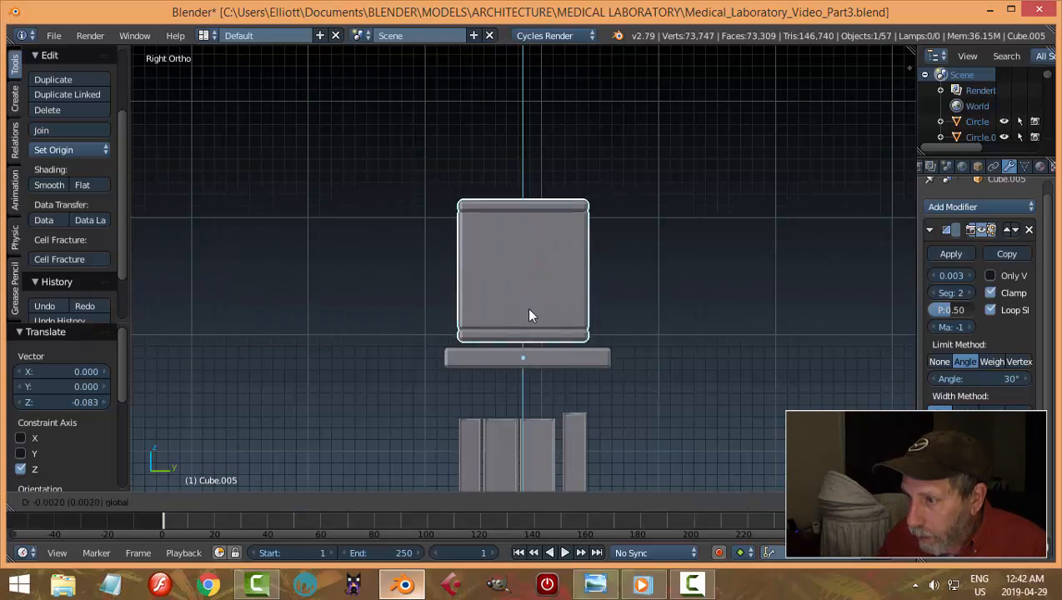
click(529, 315)
middle_drag(517, 308, 682, 328)
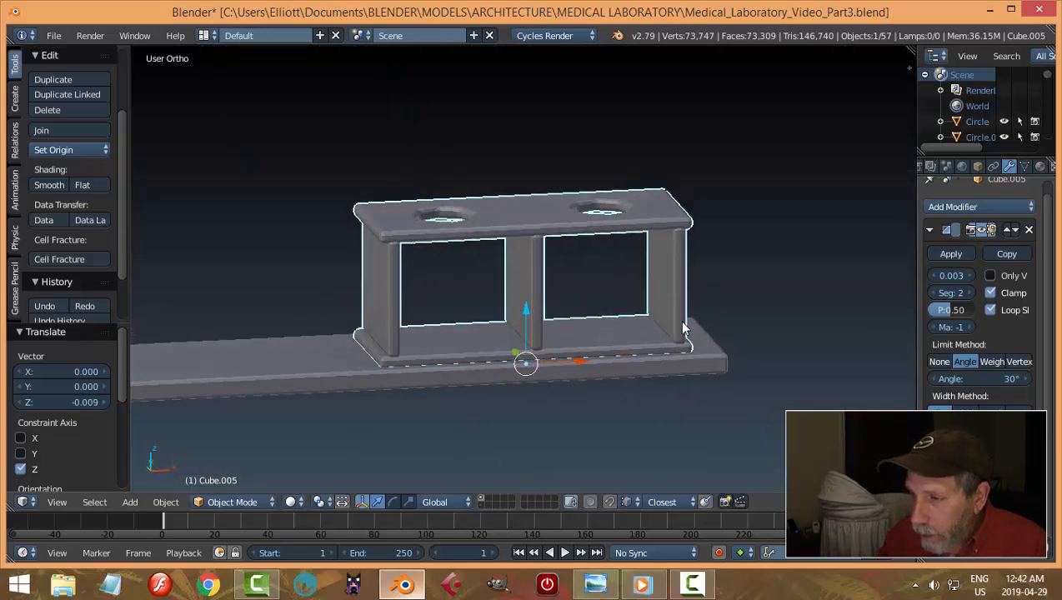
key(a)
Select the duplicated rack's linked top plate in Edit Mode and separate it into its own object
scroll(587, 300, down, 3)
middle_drag(581, 302, 577, 312)
right_click(536, 240)
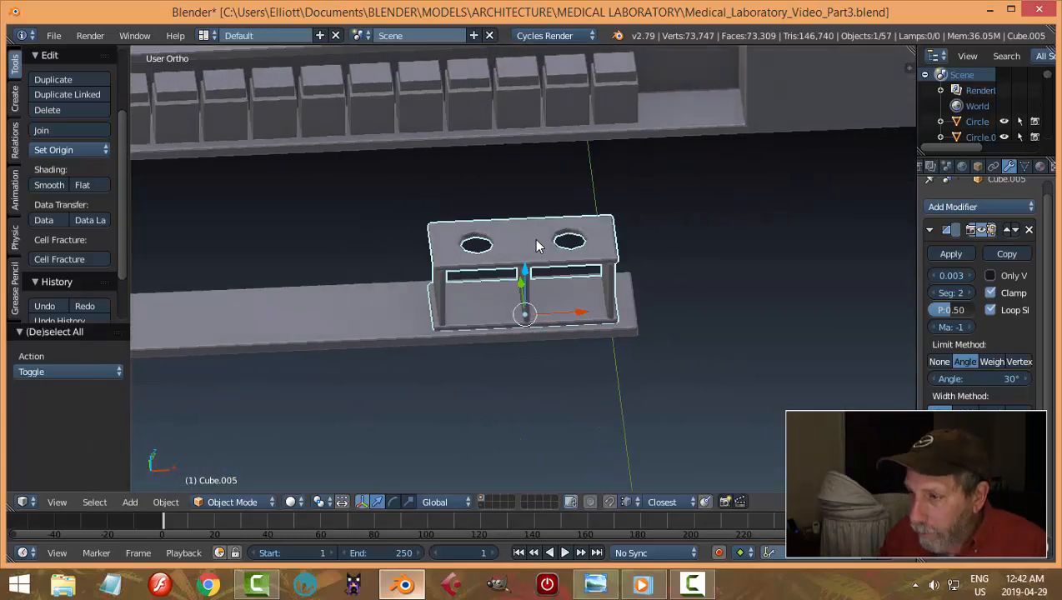
middle_drag(536, 240, 631, 281)
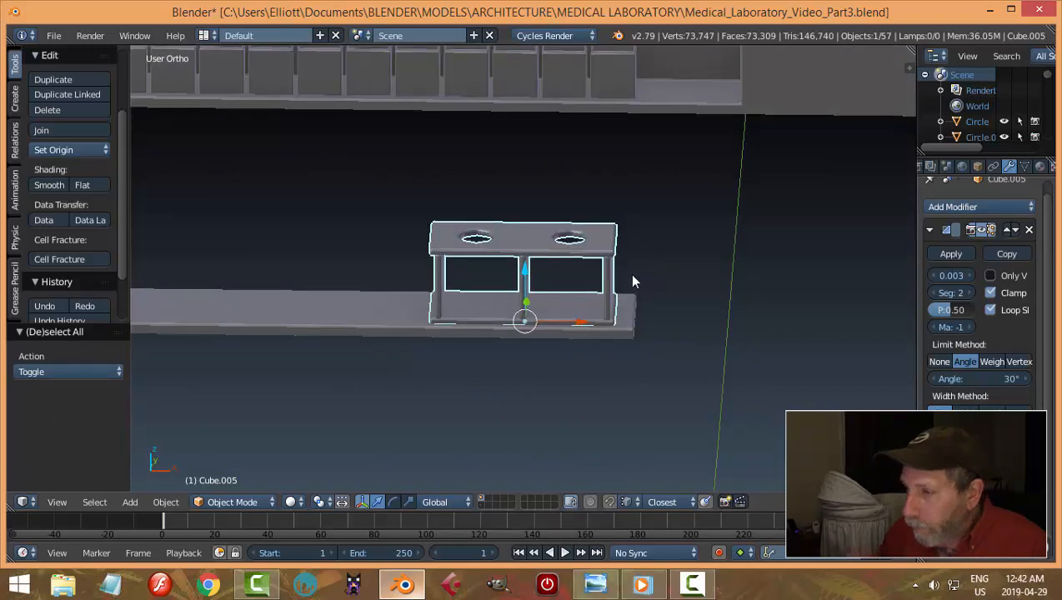
key(Tab)
click(701, 233)
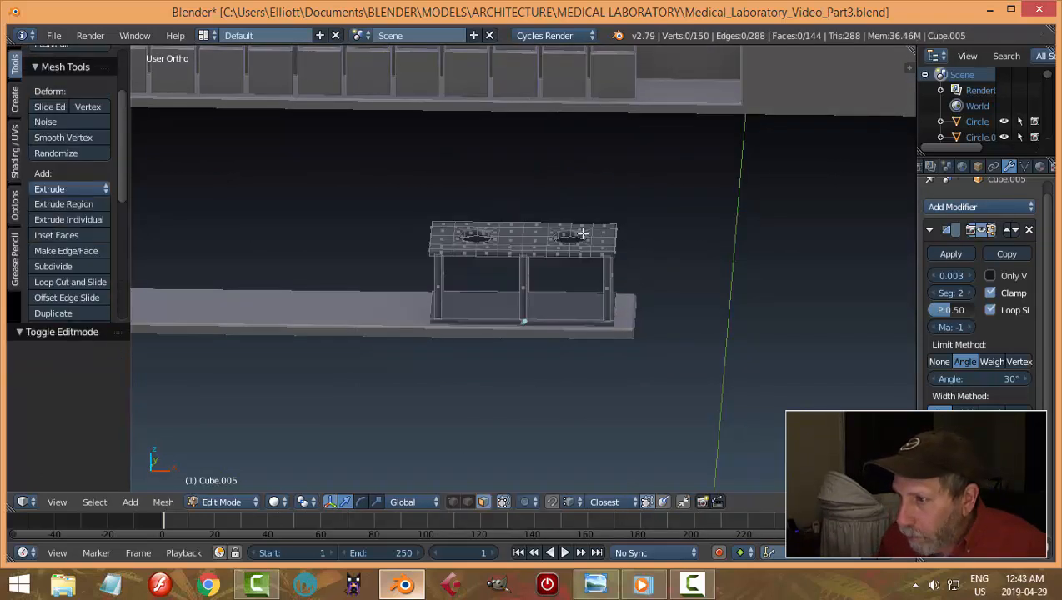
key(ctrl+l)
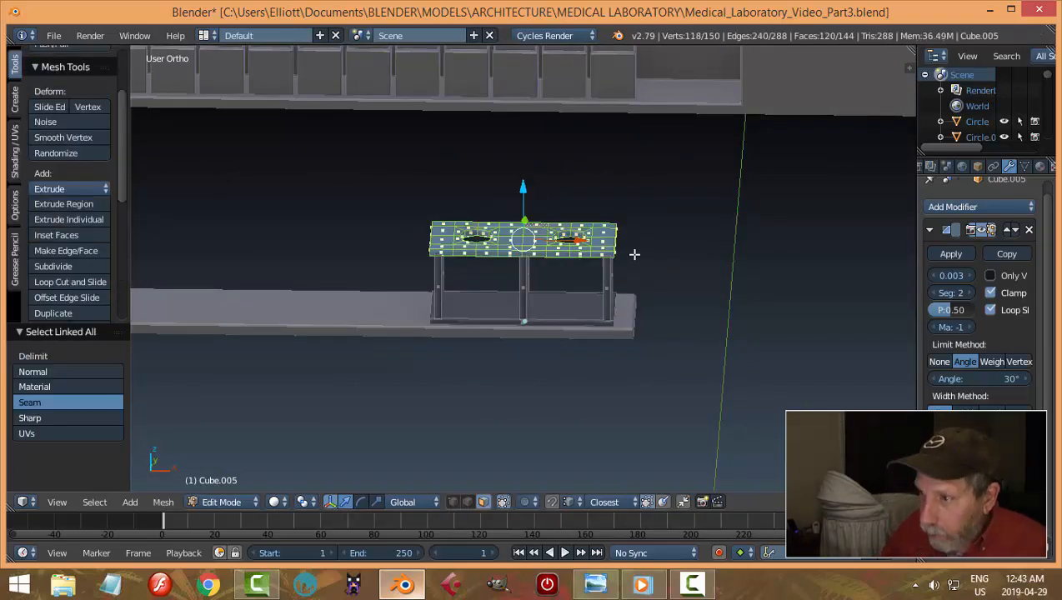
key(p)
click(634, 253)
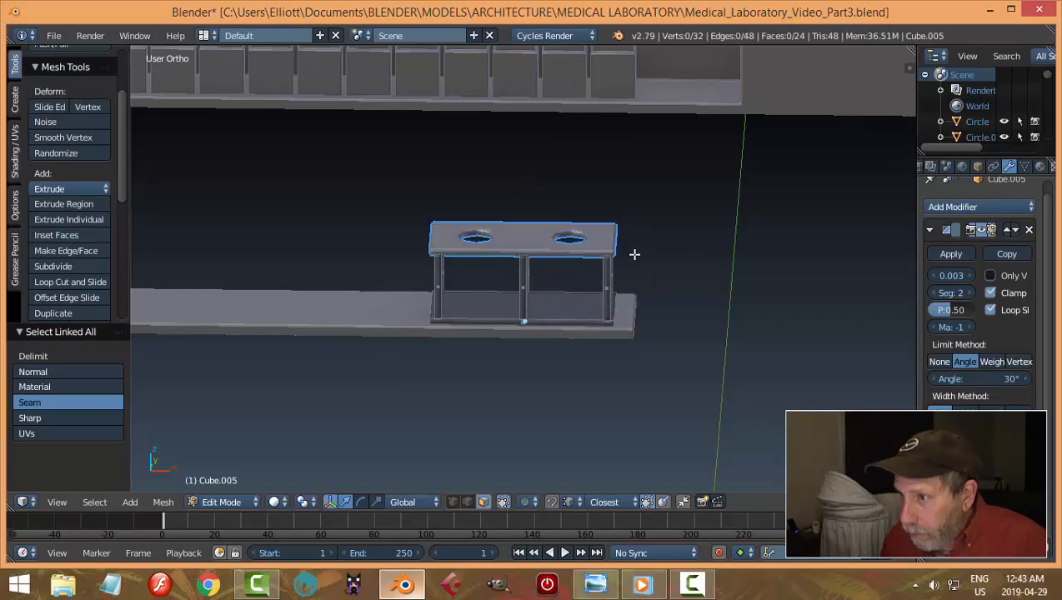
key(Tab)
click(508, 253)
Hide the rack's lower frame and set the top plate's origin to its geometry
right_click(609, 290)
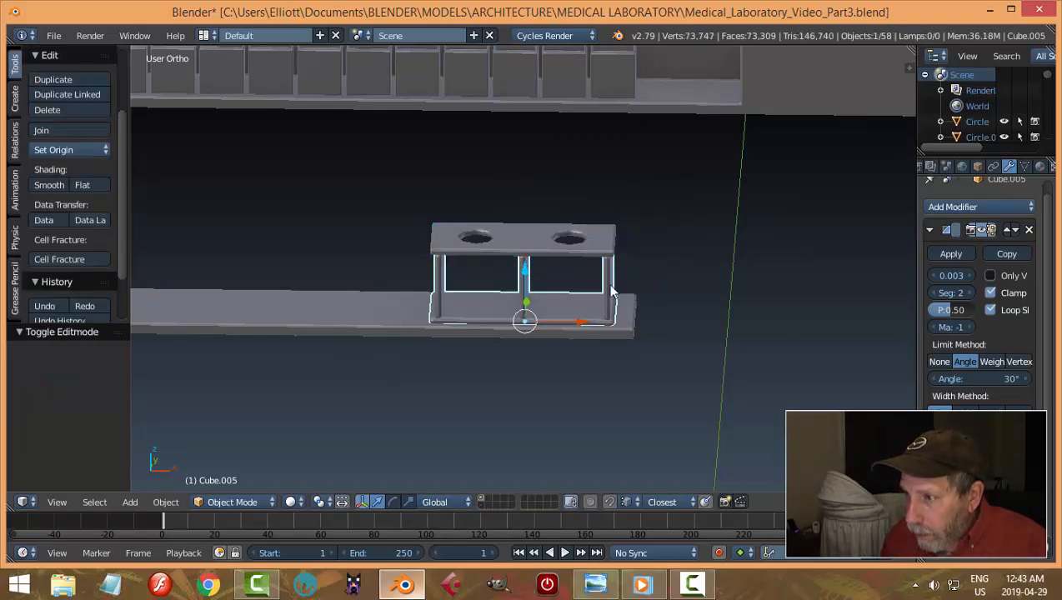
key(h)
right_click(534, 250)
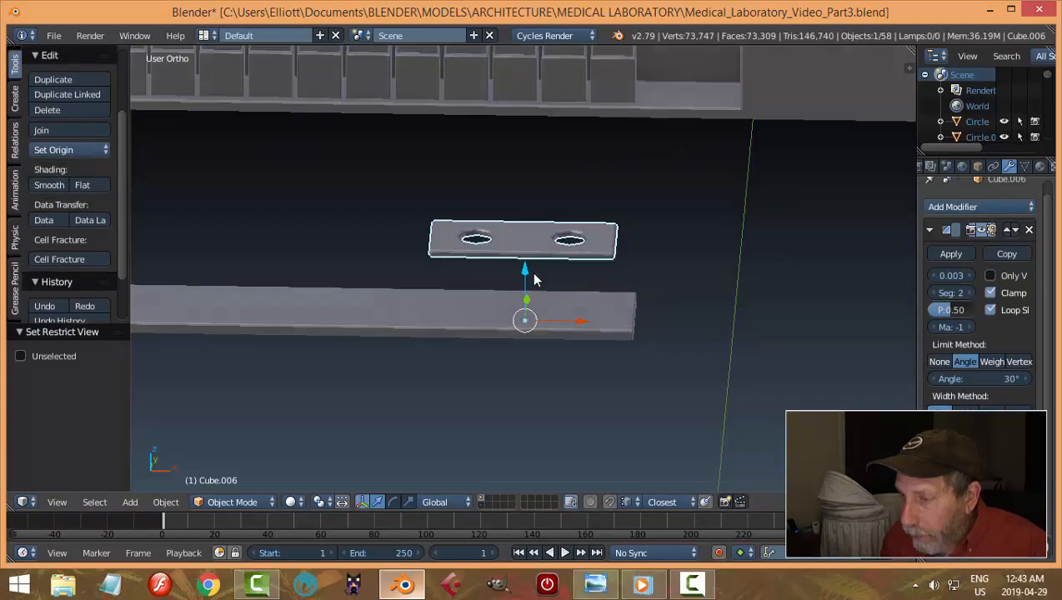
mouse_move(533, 278)
middle_down()
mouse_move(539, 302)
mouse_move(549, 268)
middle_up()
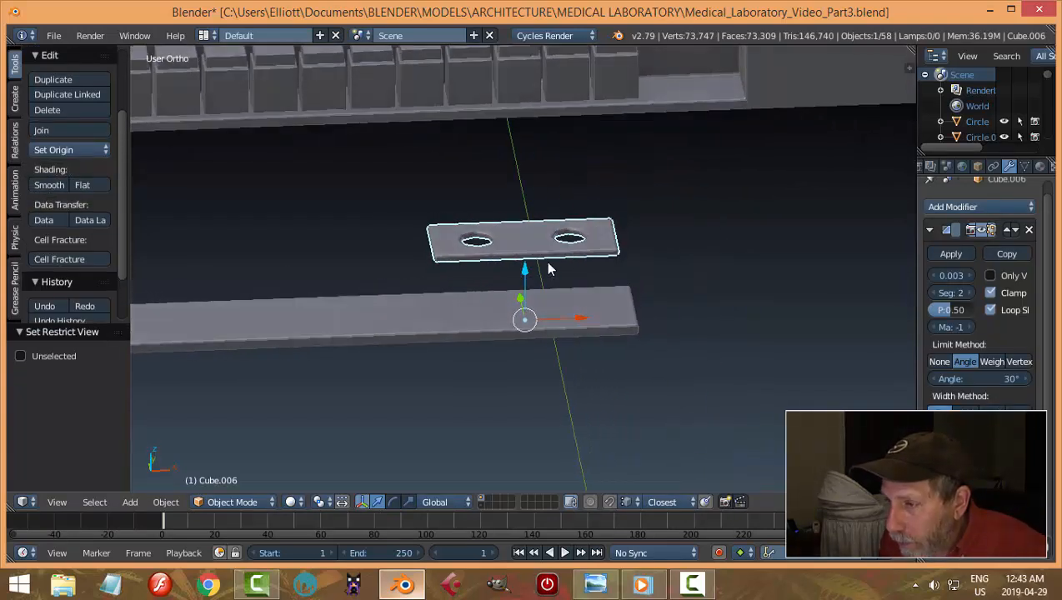
click(73, 149)
click(83, 184)
key(Home)
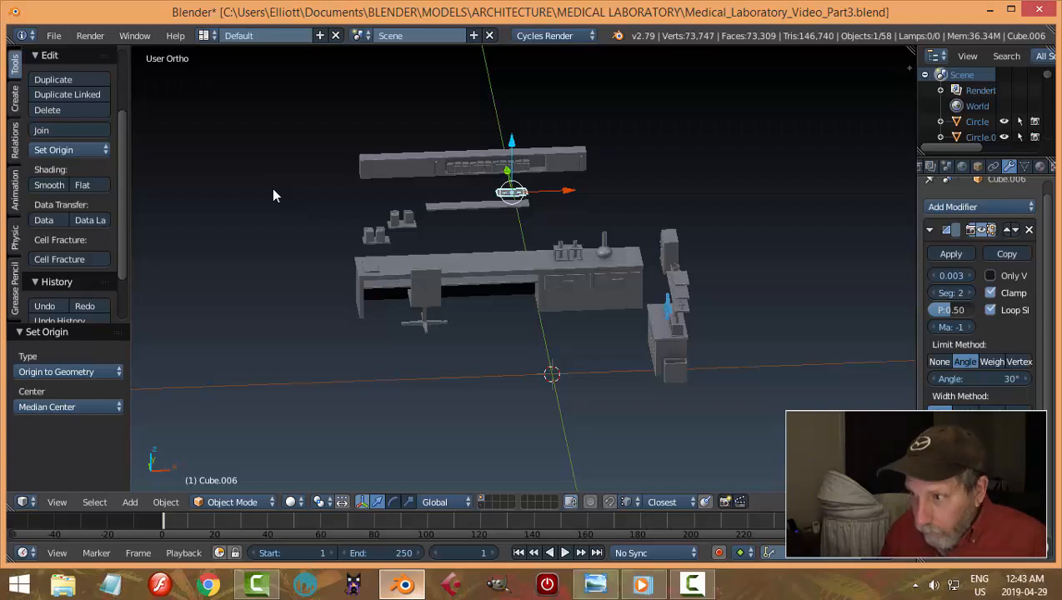
Snap the 3D cursor to the separated top plate and frame the plate closely
key(shift+s)
click(275, 195)
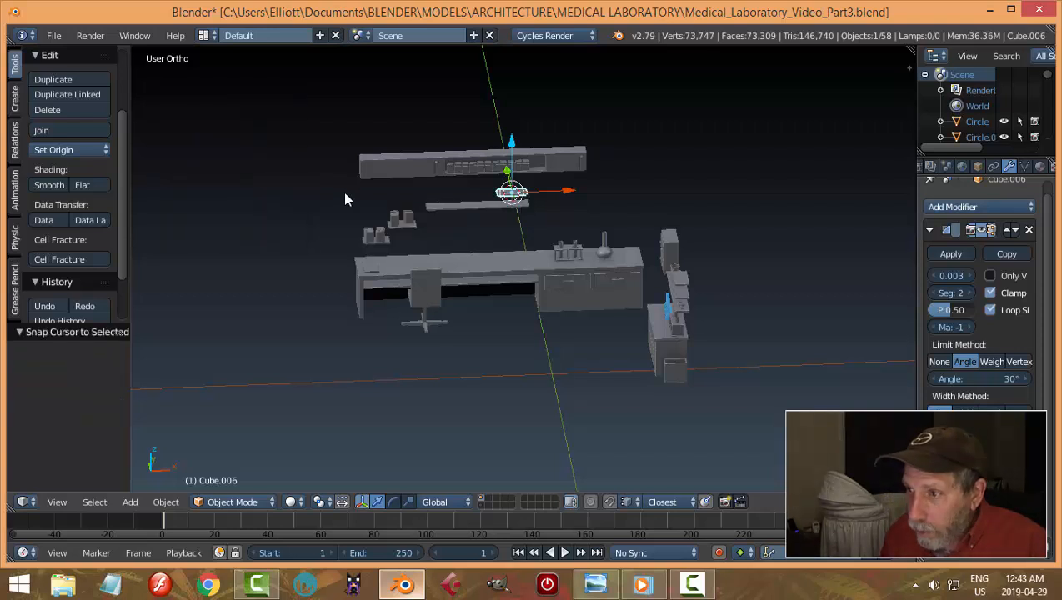
key(KP_Decimal)
scroll(498, 256, down, 3)
middle_drag(499, 256, 542, 290)
key(Tab)
click(604, 290)
scroll(560, 317, up, 2)
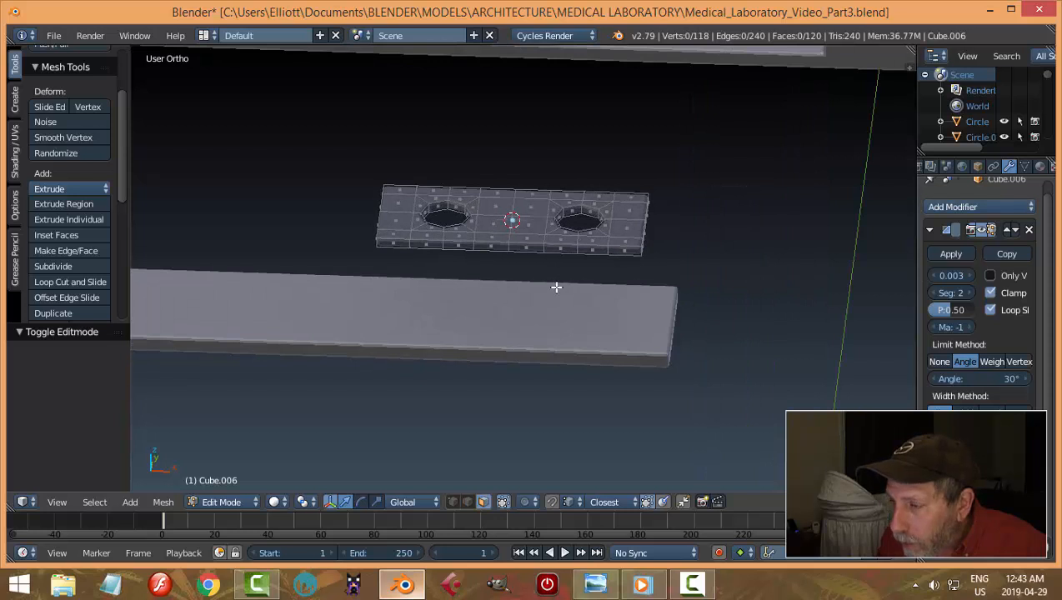
key(Tab)
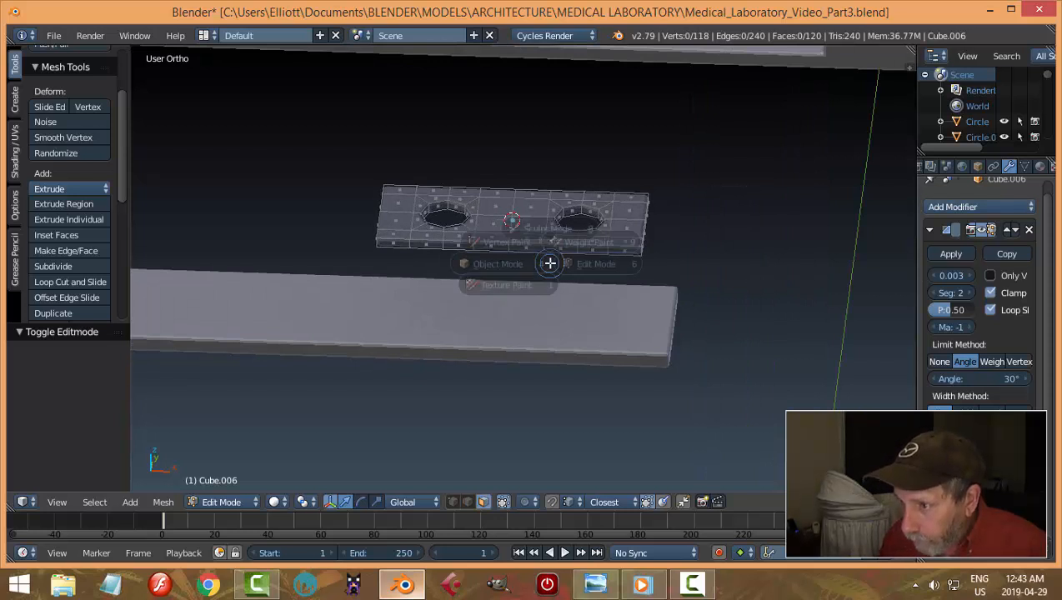
click(438, 261)
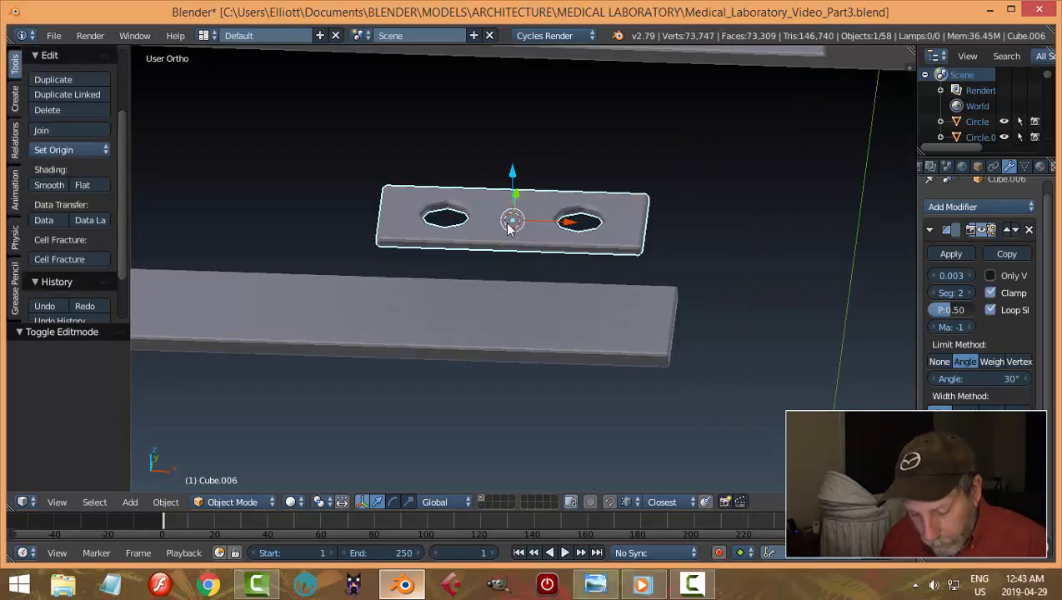
Hide everything except the top plate and display its mesh as wireframe from above in Edit Mode
key(shift+h)
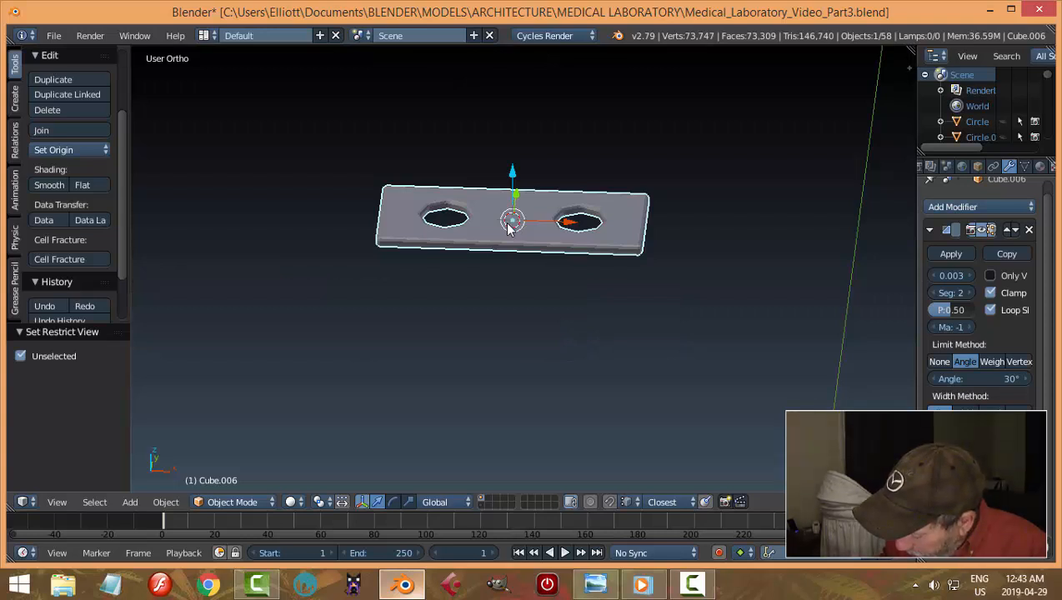
key(KP_7)
scroll(504, 238, up, 3)
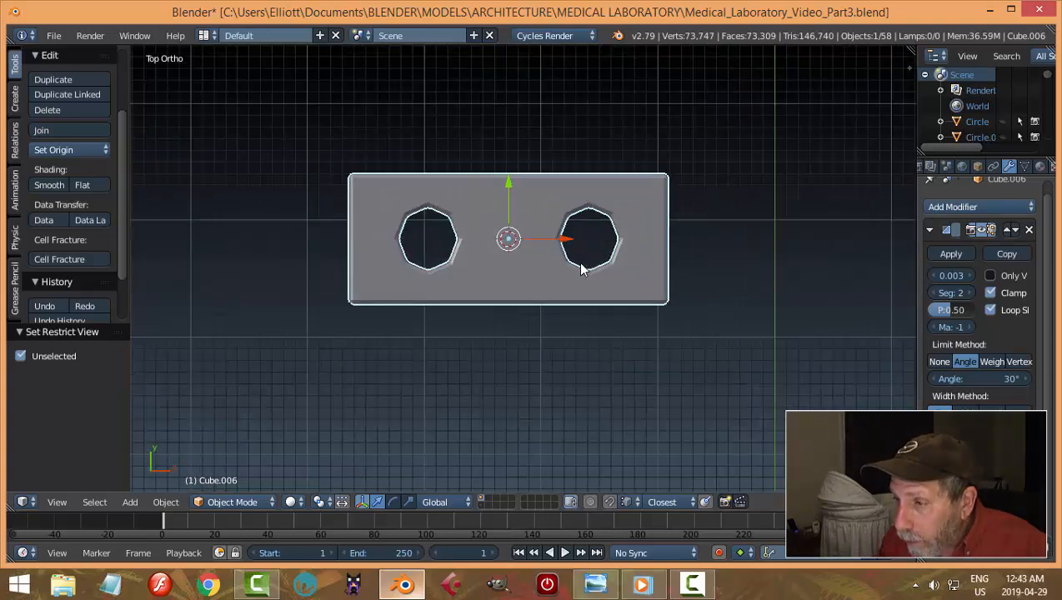
key(Tab)
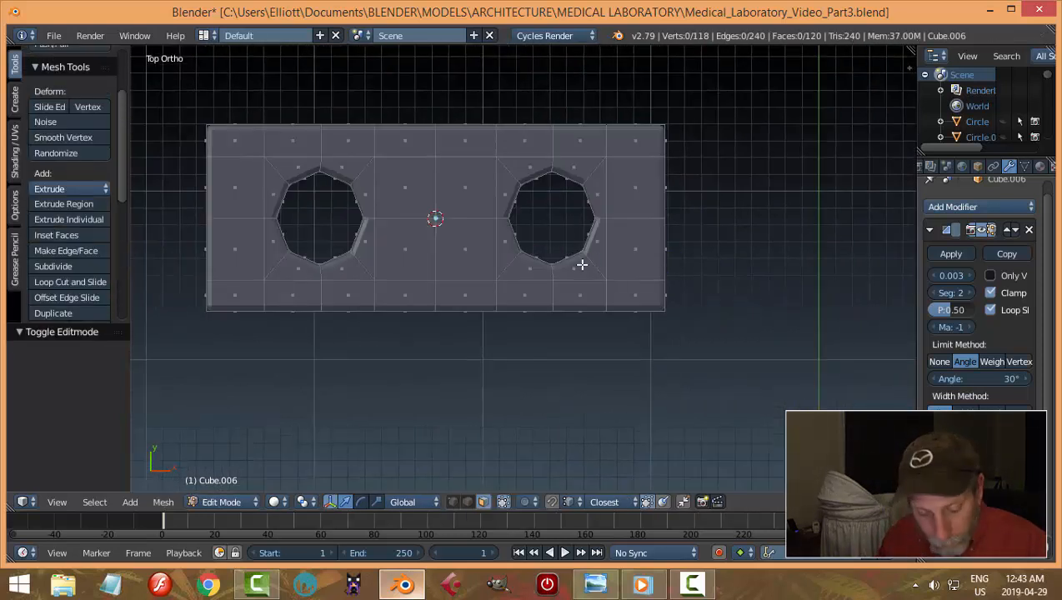
key(z)
click(633, 279)
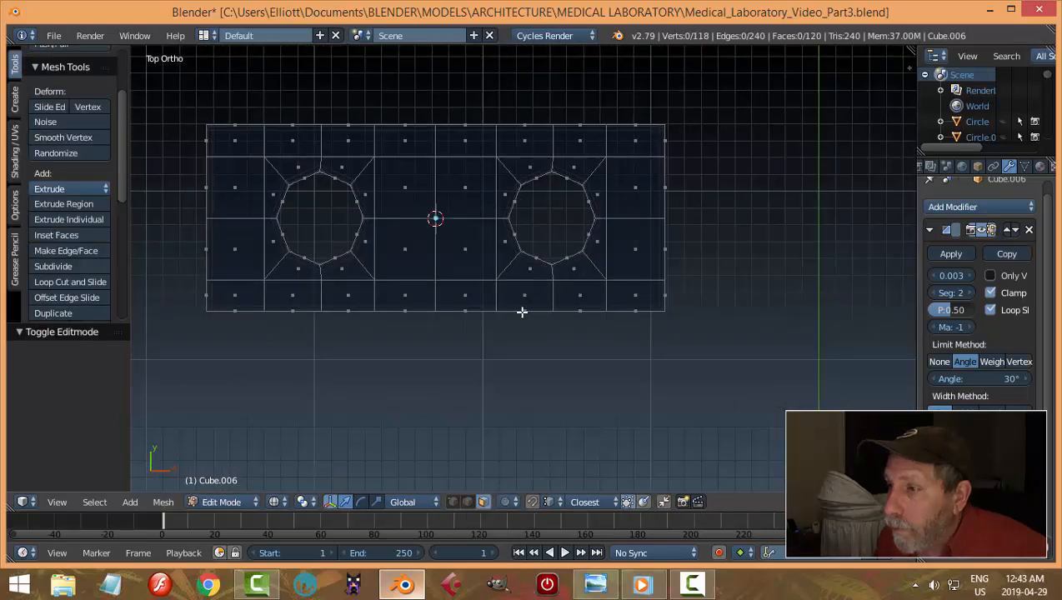
Check the rack in the reference image and delete the vertices of the plate's +X half, including its centre strip
scroll(659, 337, down, 2)
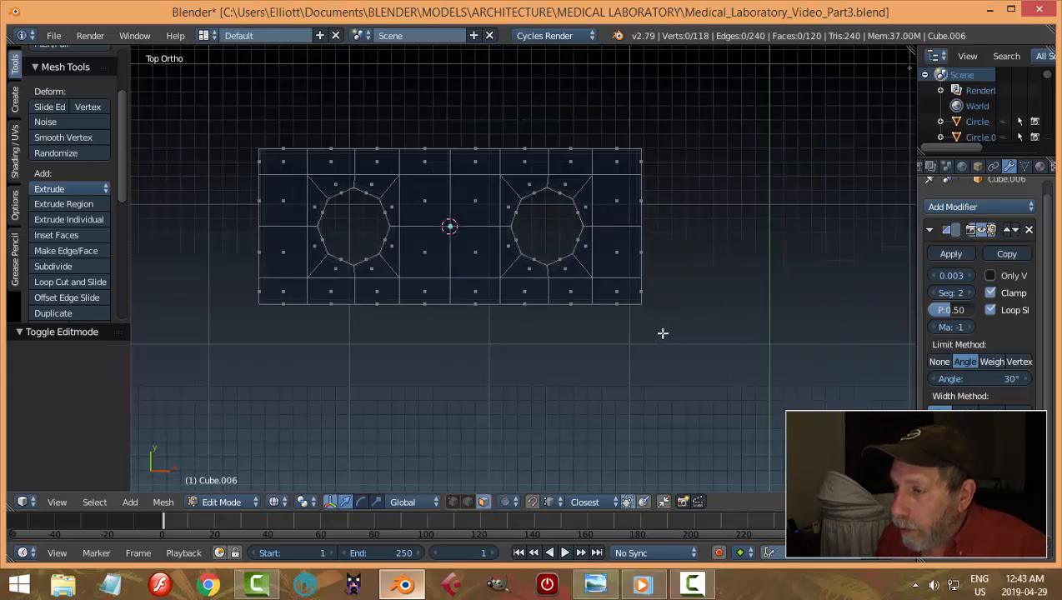
click(595, 584)
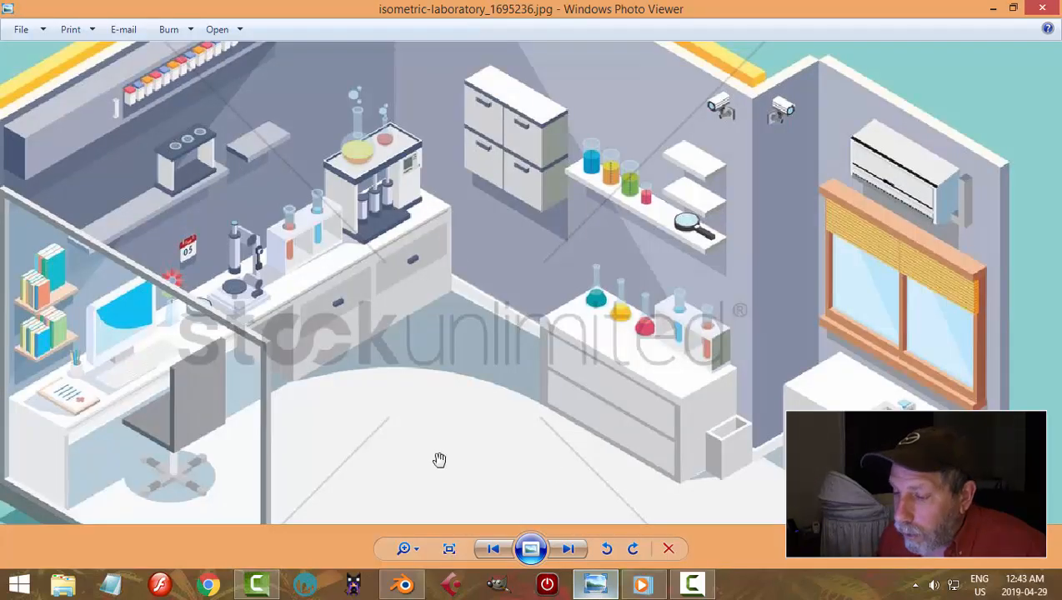
click(403, 584)
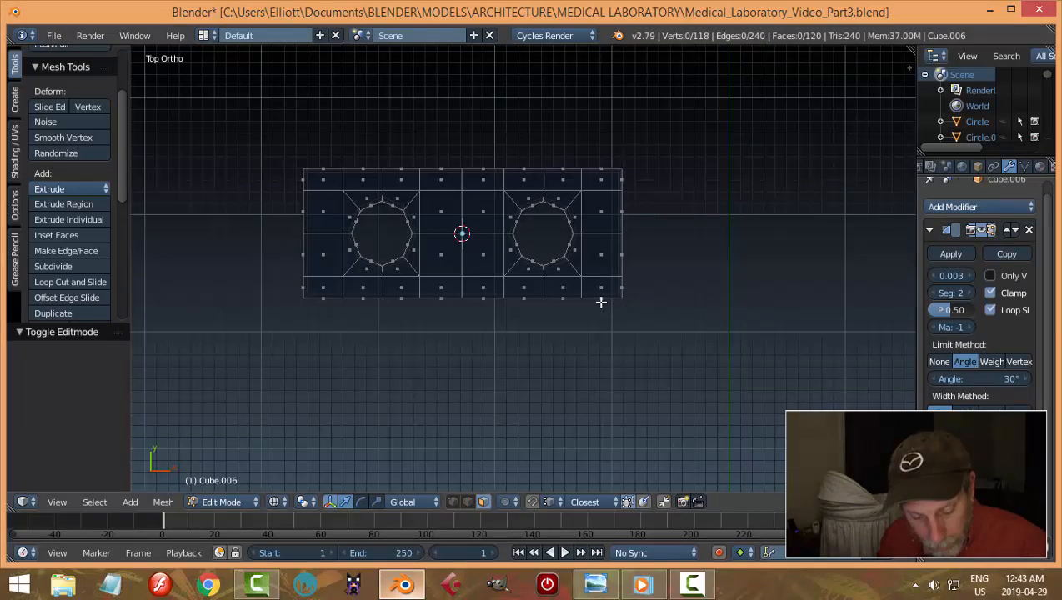
key(z)
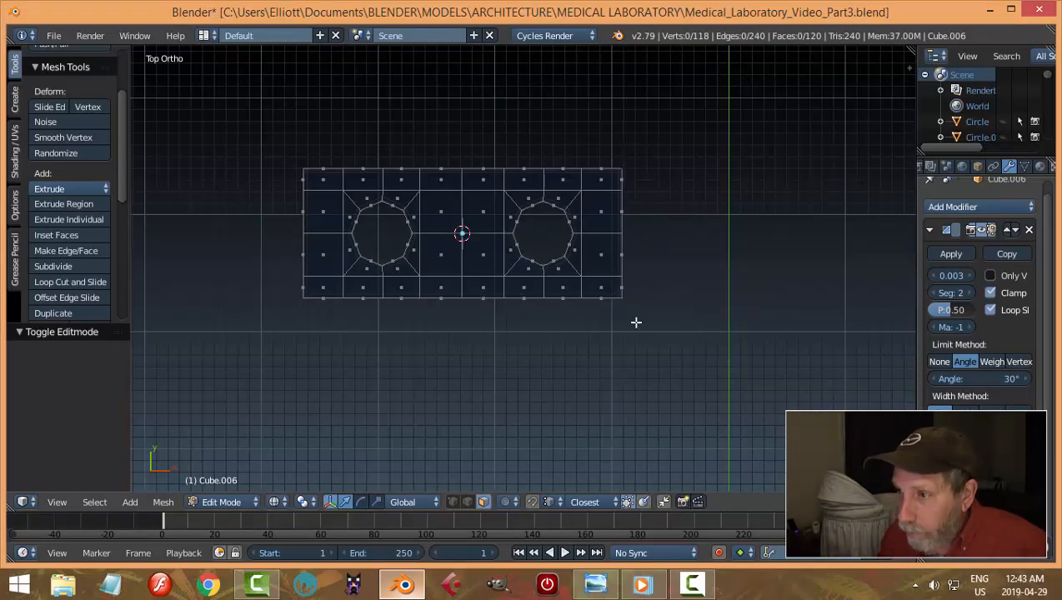
key(b)
drag(628, 351, 459, 102)
key(x)
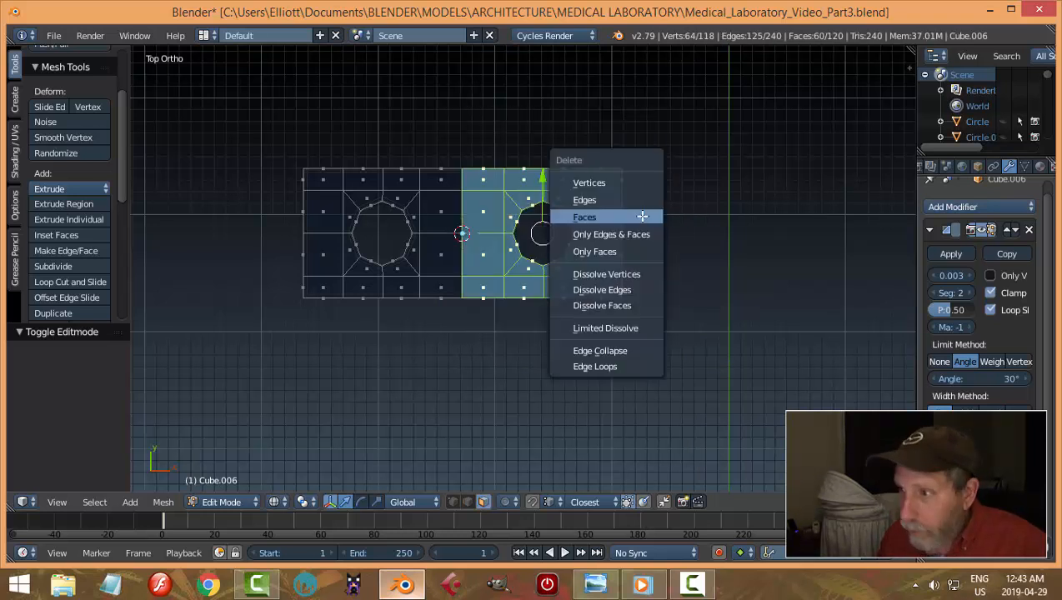
click(606, 184)
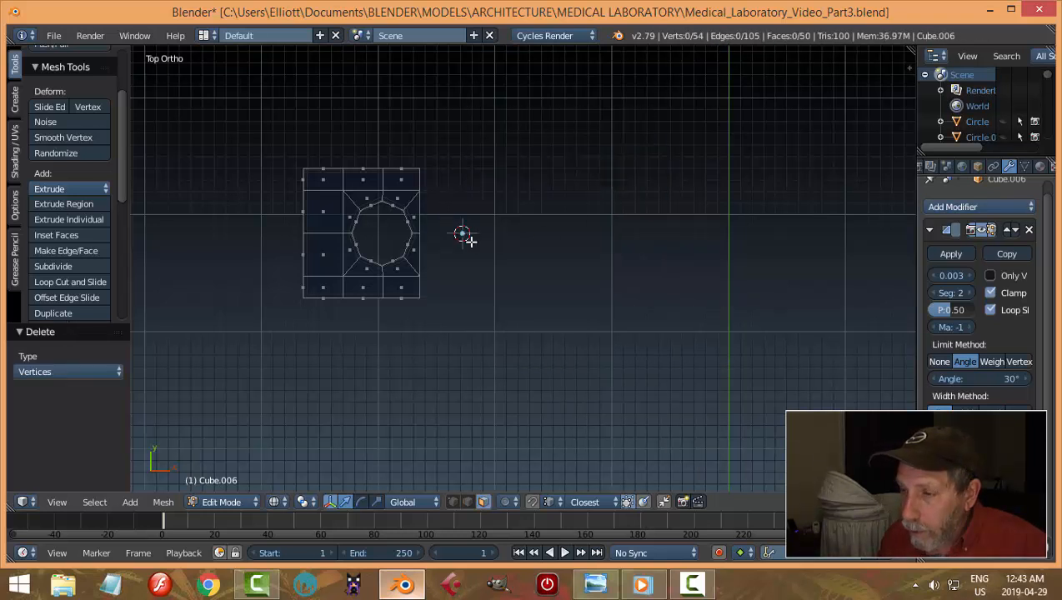
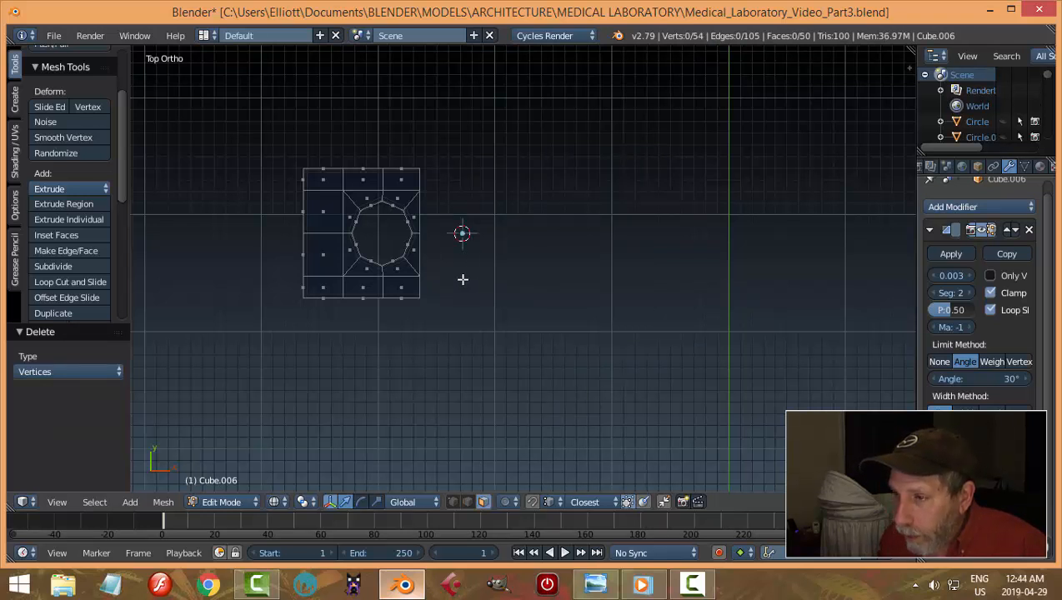
Try an Array modifier on the remaining plate section in Object Mode
key(Tab)
click(339, 278)
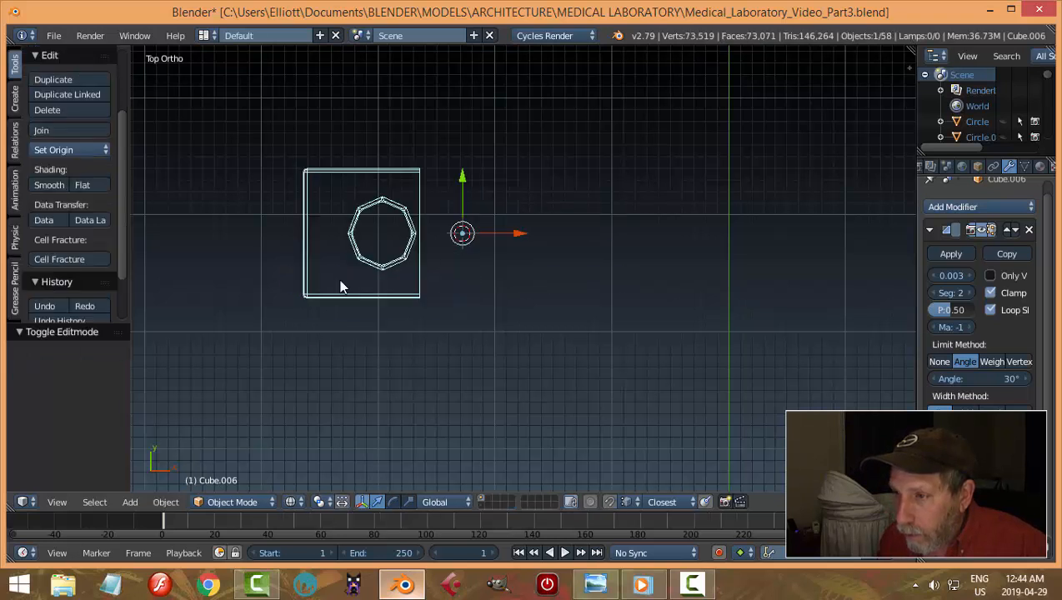
click(951, 210)
click(710, 240)
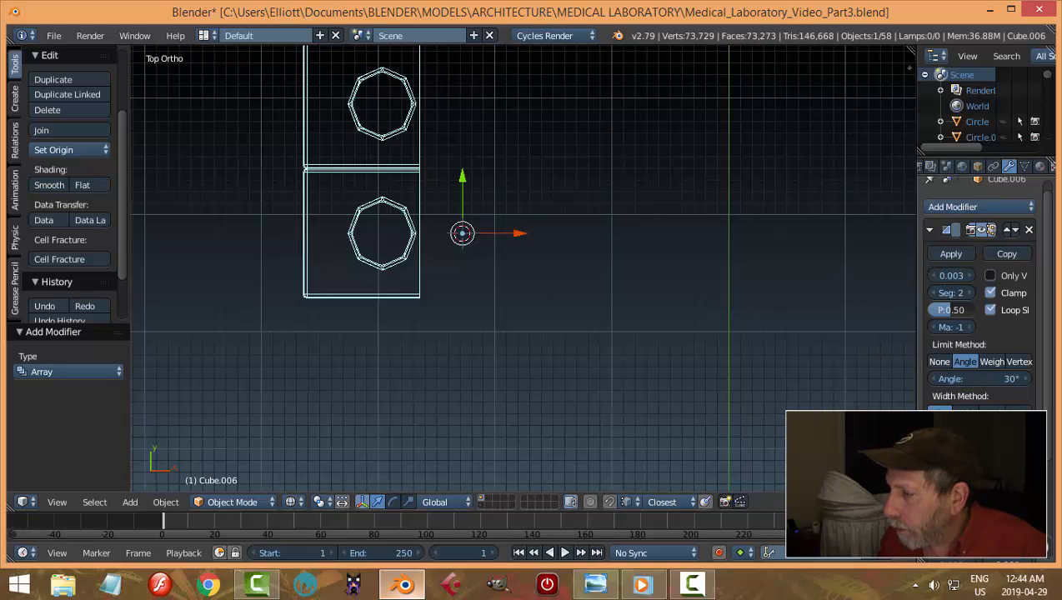
Inspect the remaining plate section in solid shading in Edit Mode, finishing in a wireframe top view
key(z)
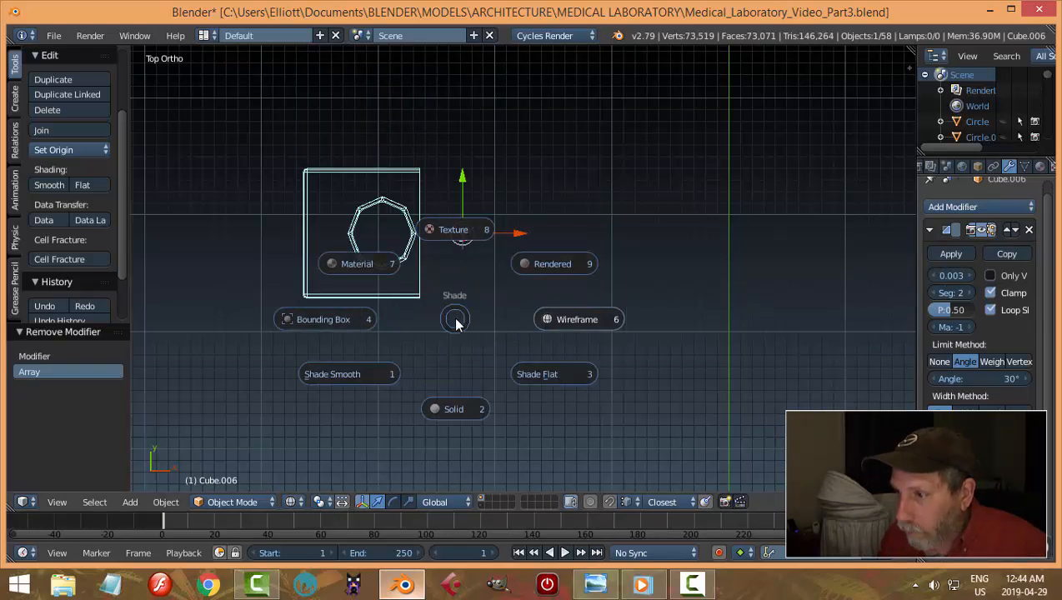
click(472, 415)
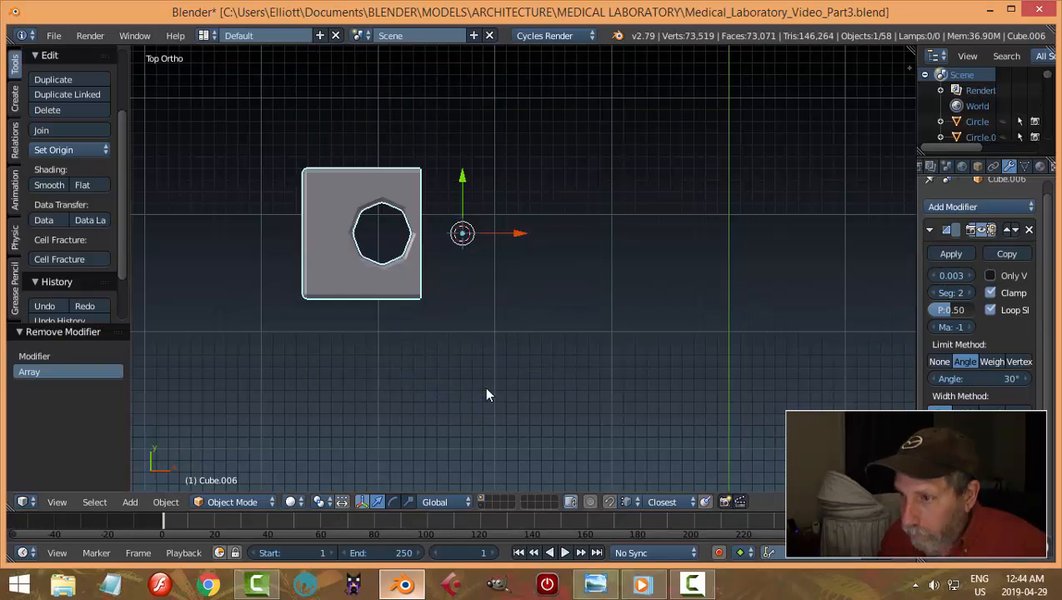
key(ctrl+Tab)
click(525, 382)
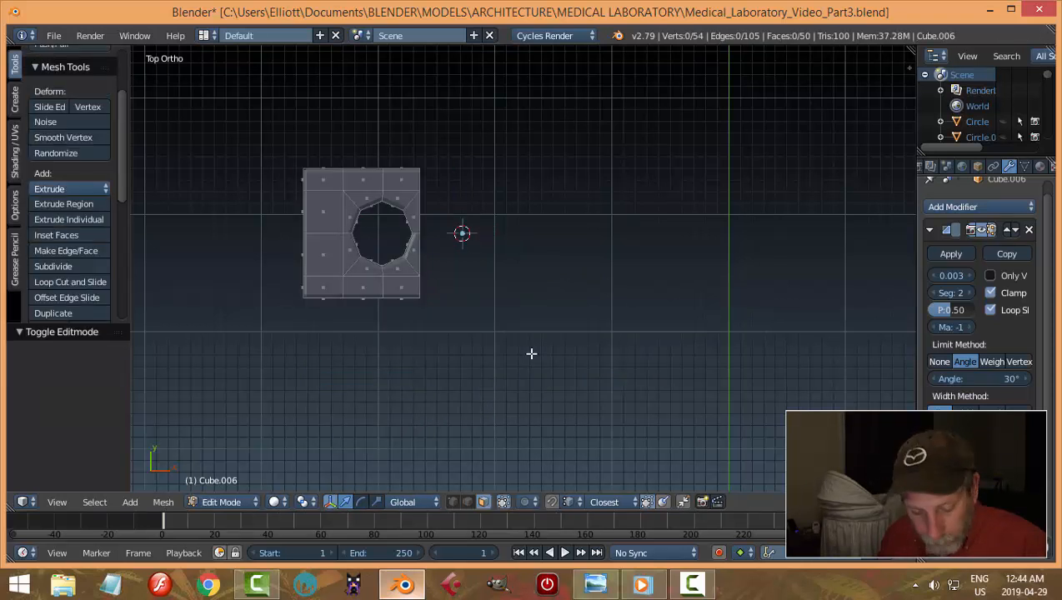
key(z)
click(531, 443)
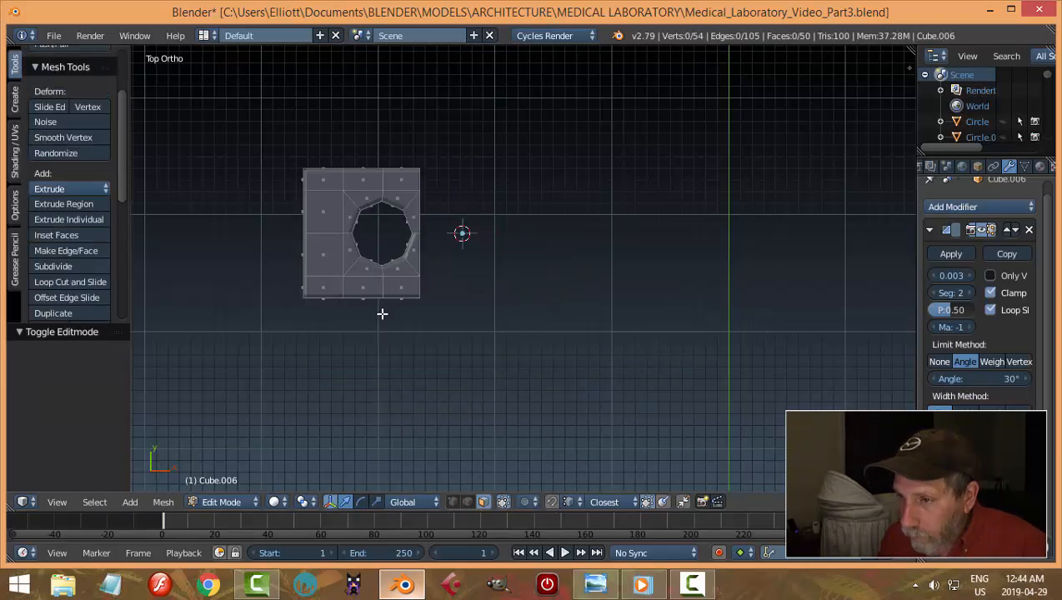
middle_drag(382, 313, 461, 216)
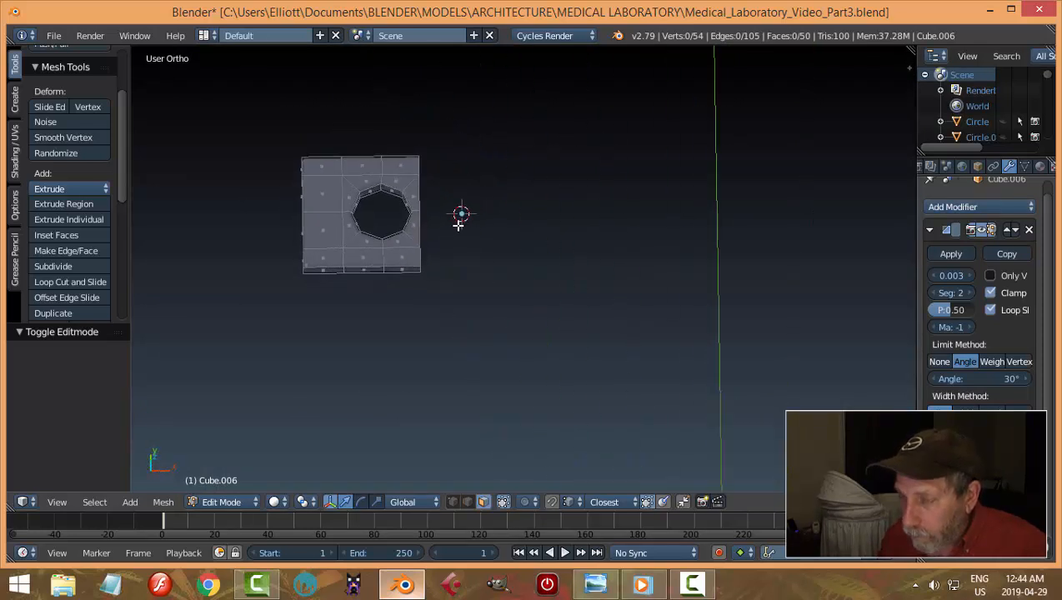
key(KP_7)
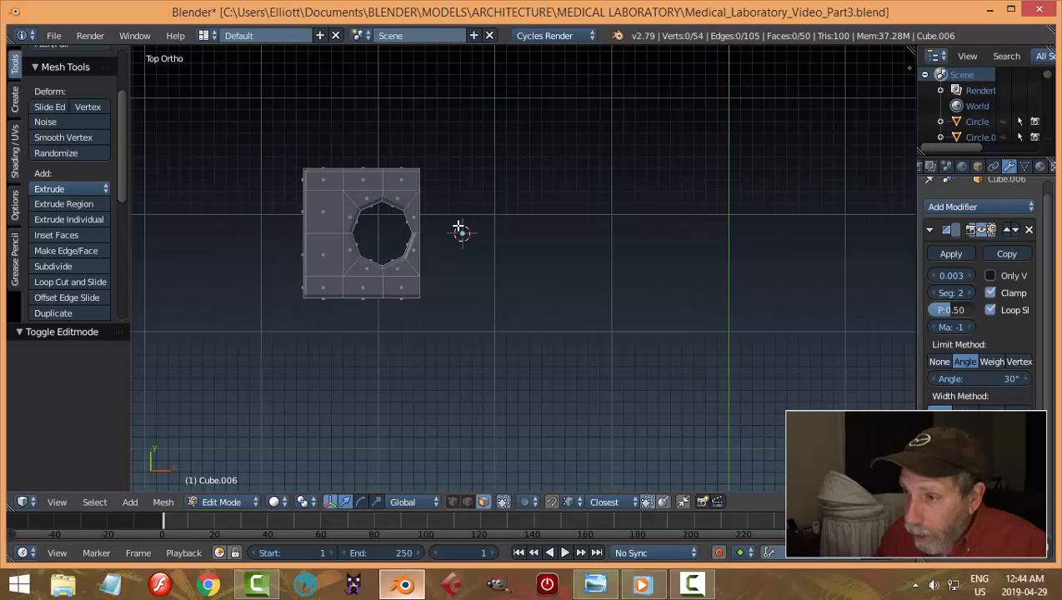
key(z)
click(543, 262)
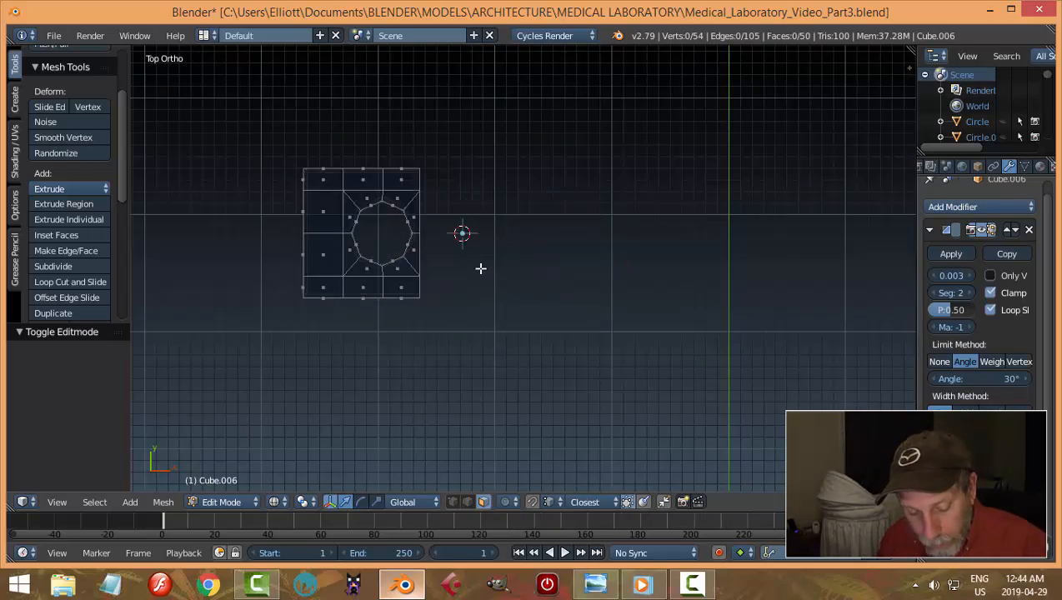
Duplicate the entire one-hole plate section and move the copy 0.110 along X
key(a)
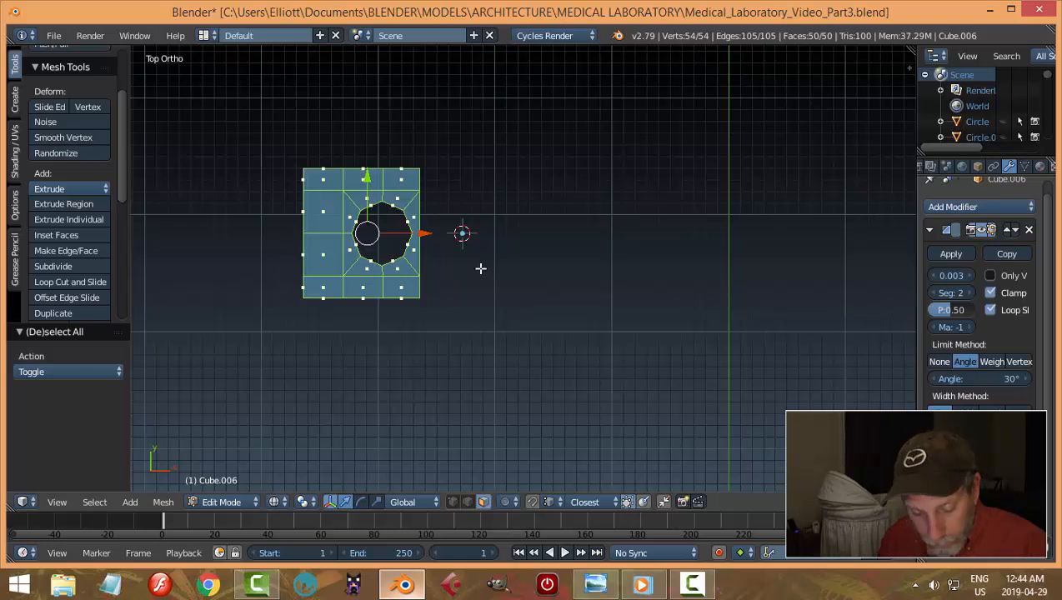
key(shift+d)
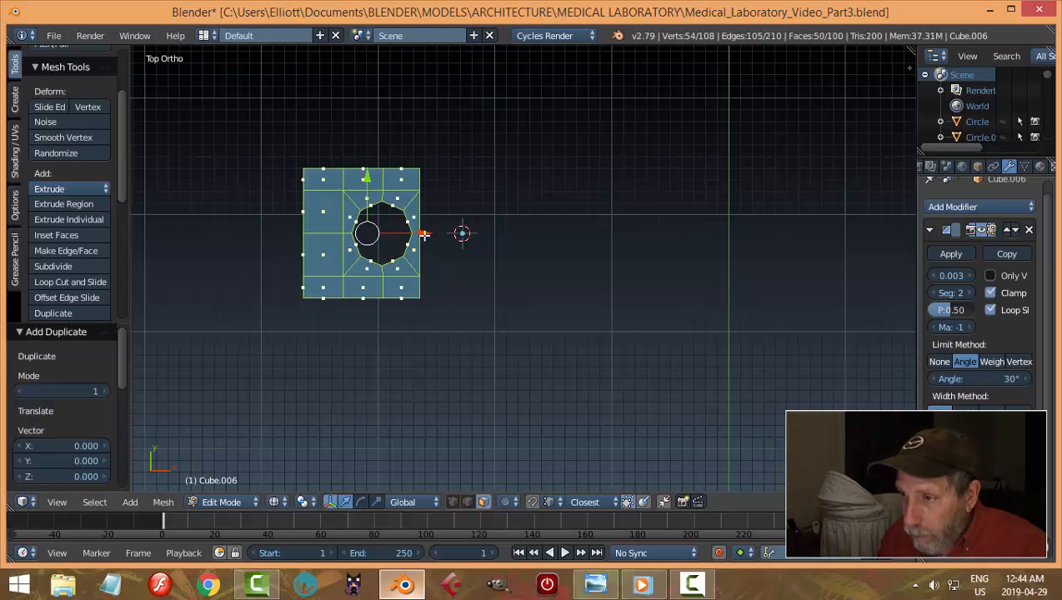
key(x)
click(557, 251)
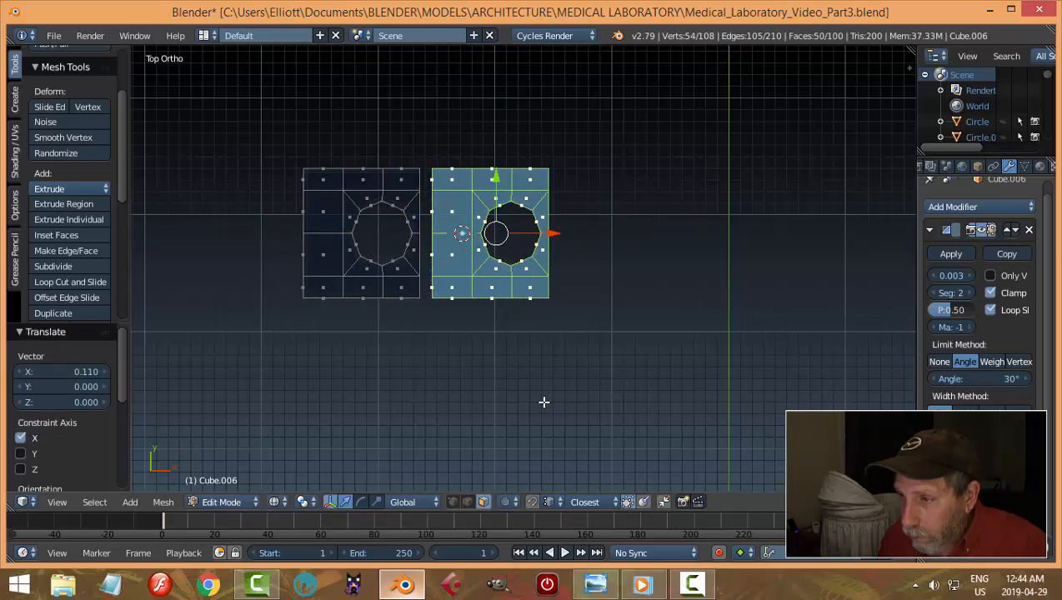
Narrow the copied section by moving its edge facing the original 0.016 along X towards the hole
scroll(545, 402, up, 2)
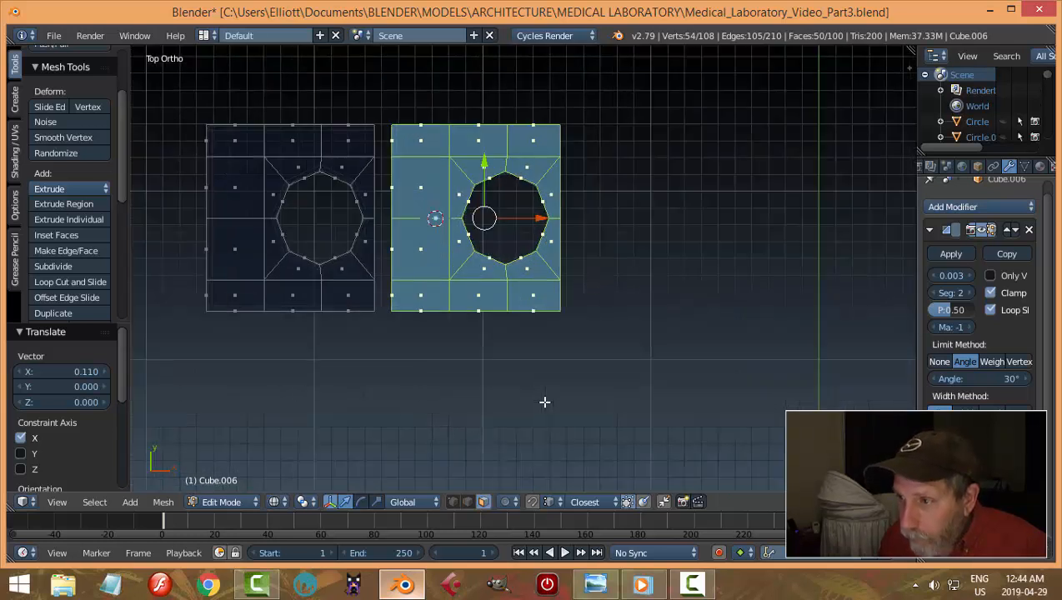
key(a)
key(b)
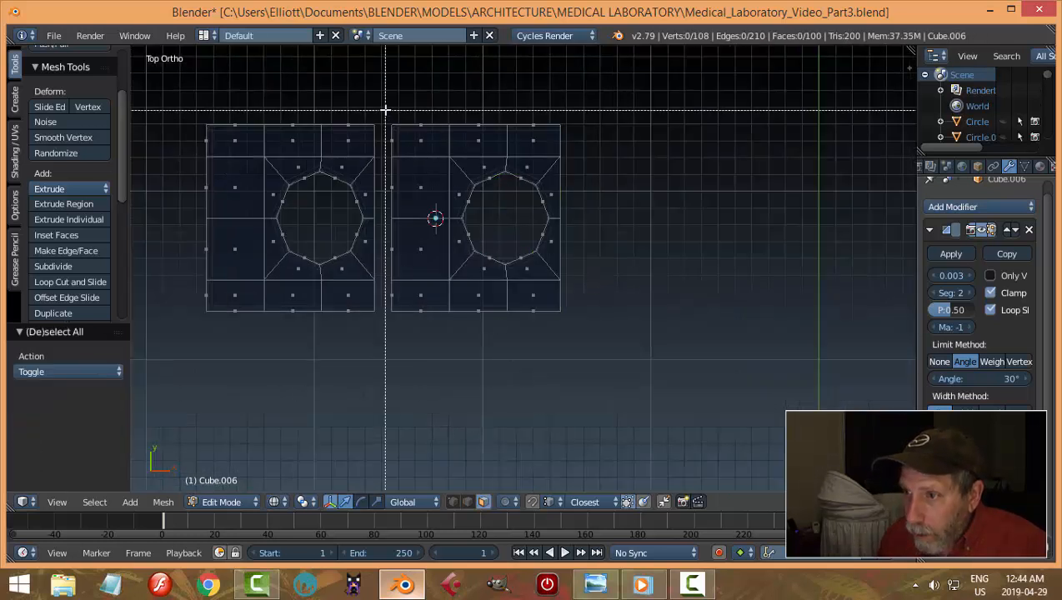
drag(385, 109, 411, 362)
drag(448, 218, 475, 232)
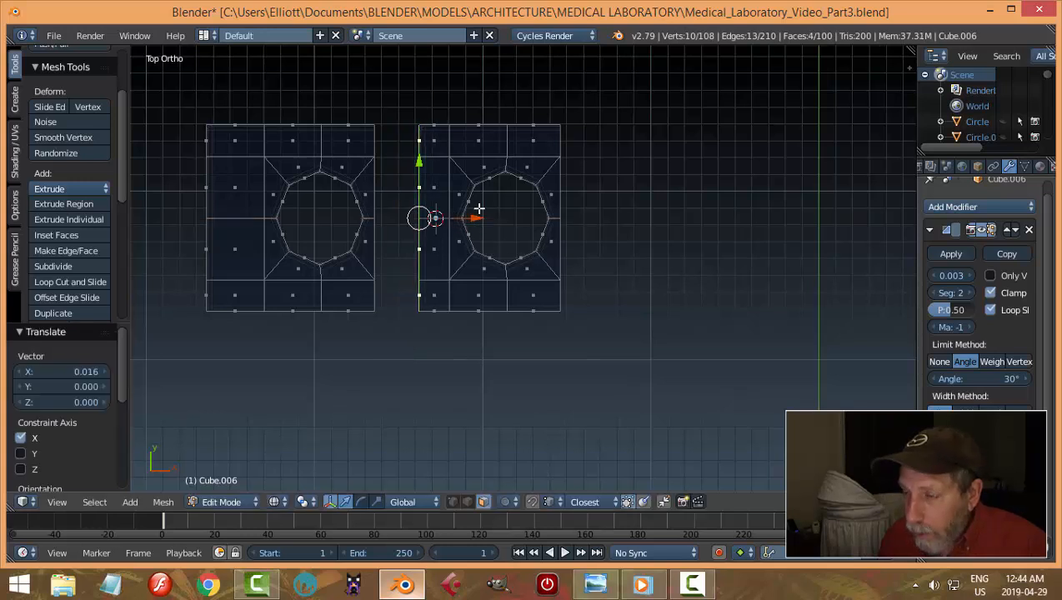
Select the copied section and snap it along X against the first section with vertex snapping enabled
key(a)
key(b)
drag(405, 97, 593, 362)
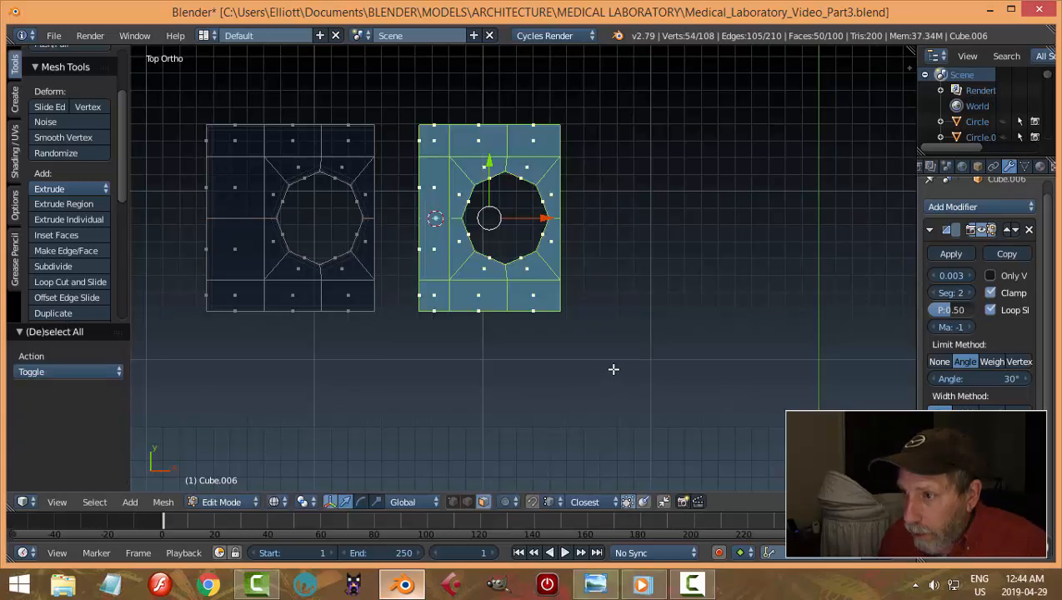
middle_drag(581, 388, 569, 368)
key(KP_7)
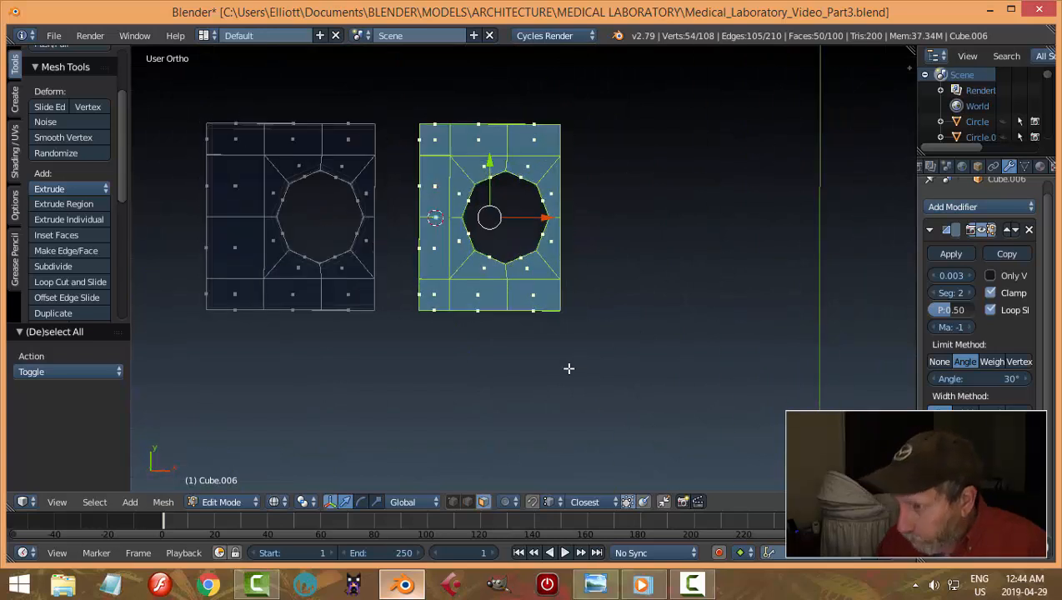
click(533, 501)
click(552, 501)
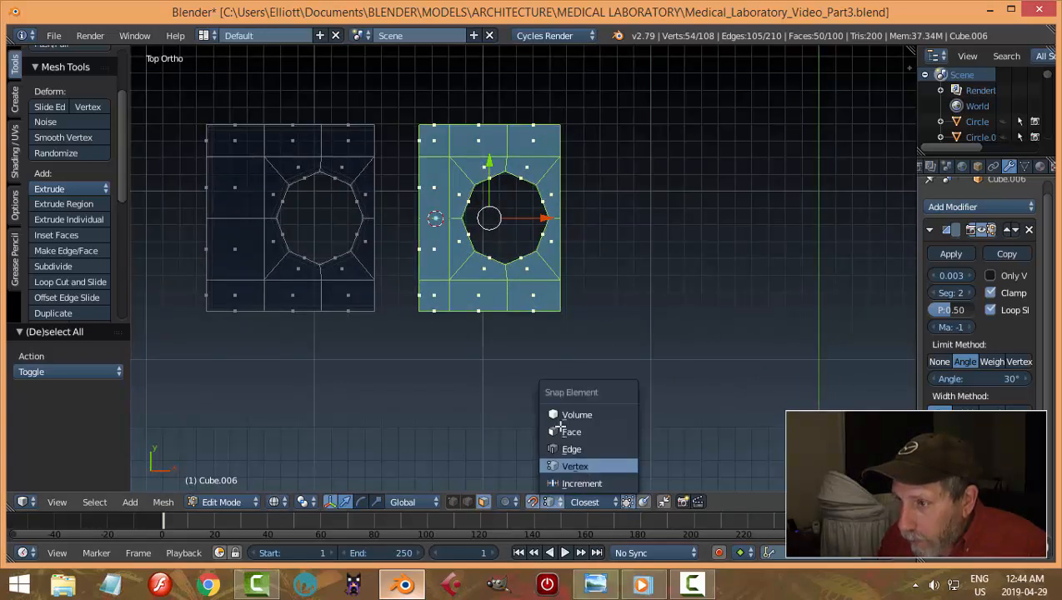
click(587, 464)
drag(543, 218, 390, 326)
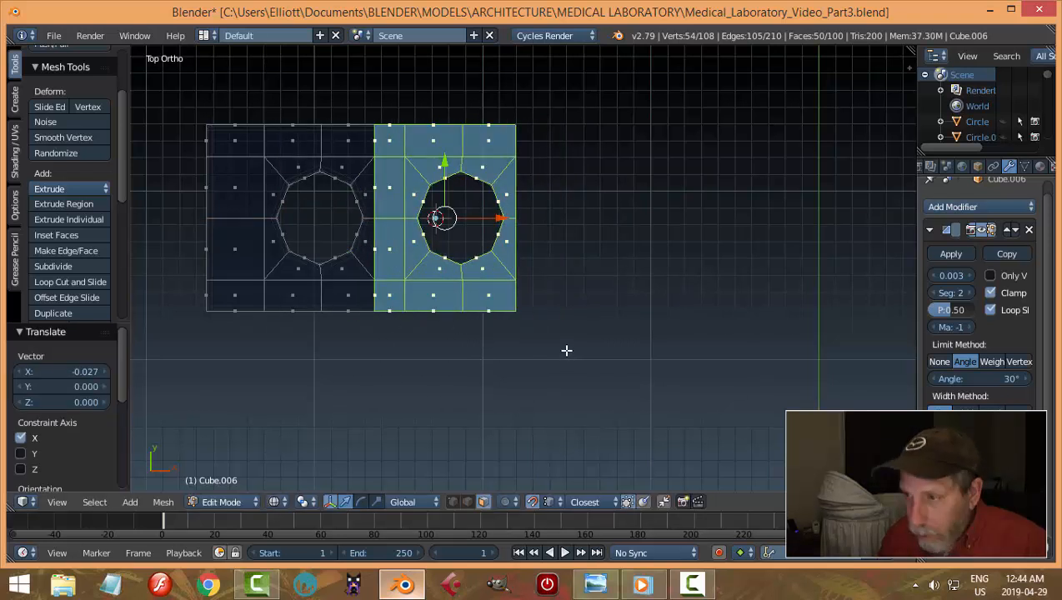
Duplicate the narrowed section along X and snap the copy against the second section to form a third hole
key(shift+d)
key(x)
click(656, 240)
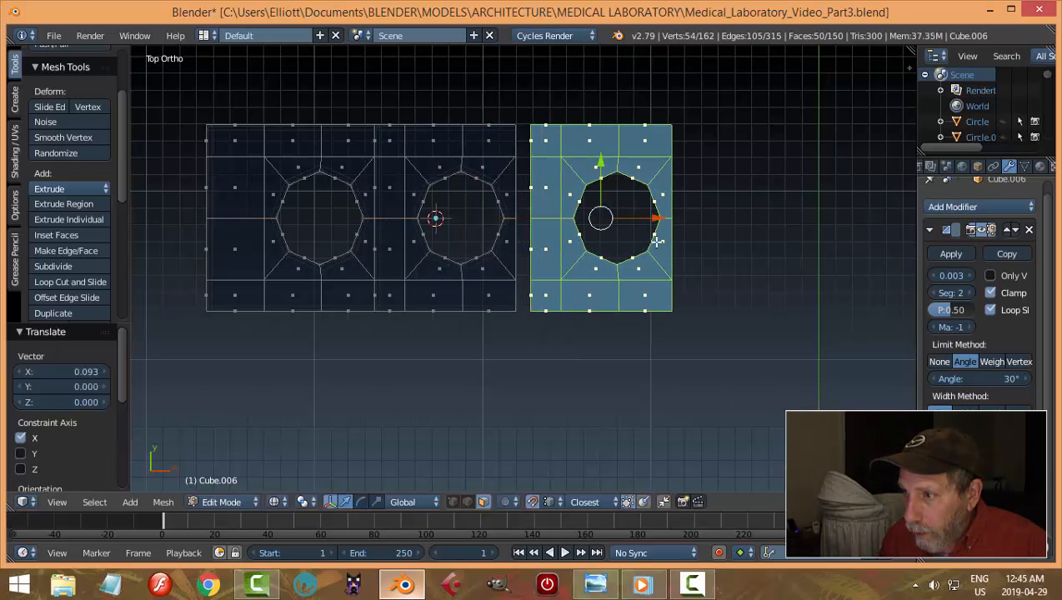
key(g)
key(x)
click(516, 309)
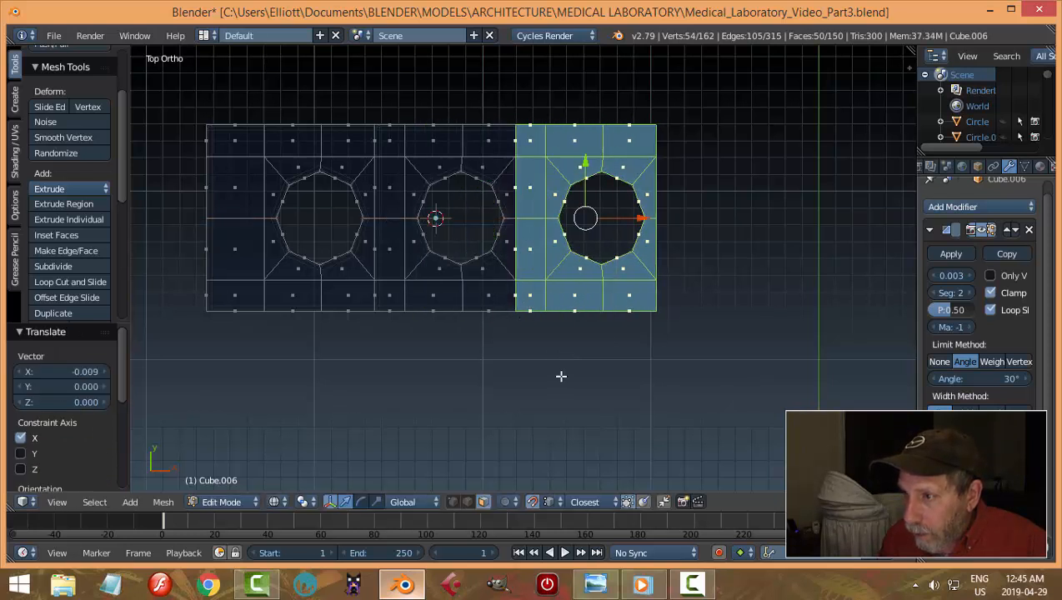
Merge the overlapping vertices of all three plate sections with Remove Doubles
key(a)
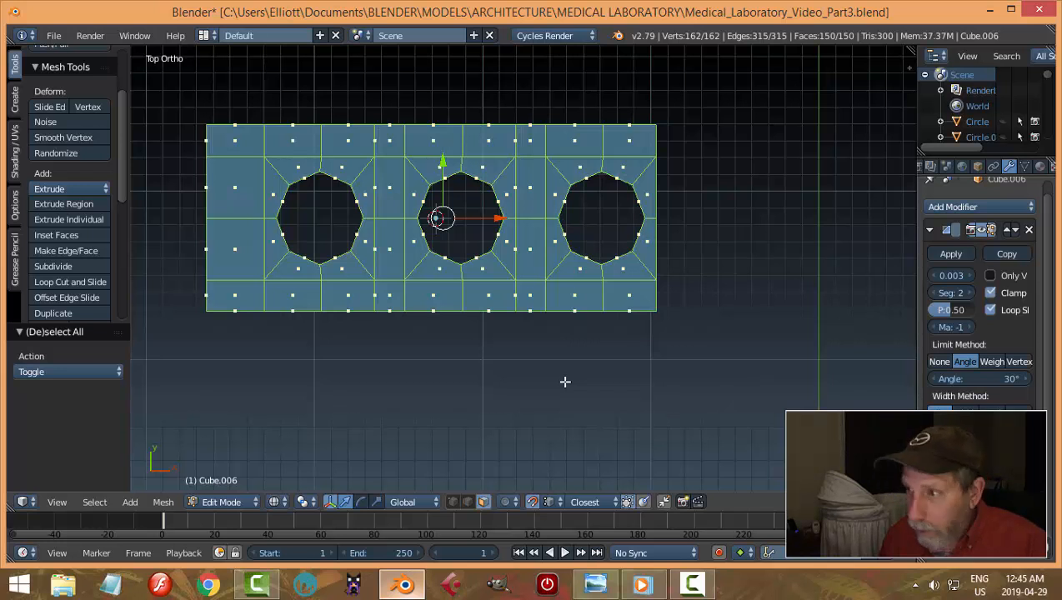
key(w)
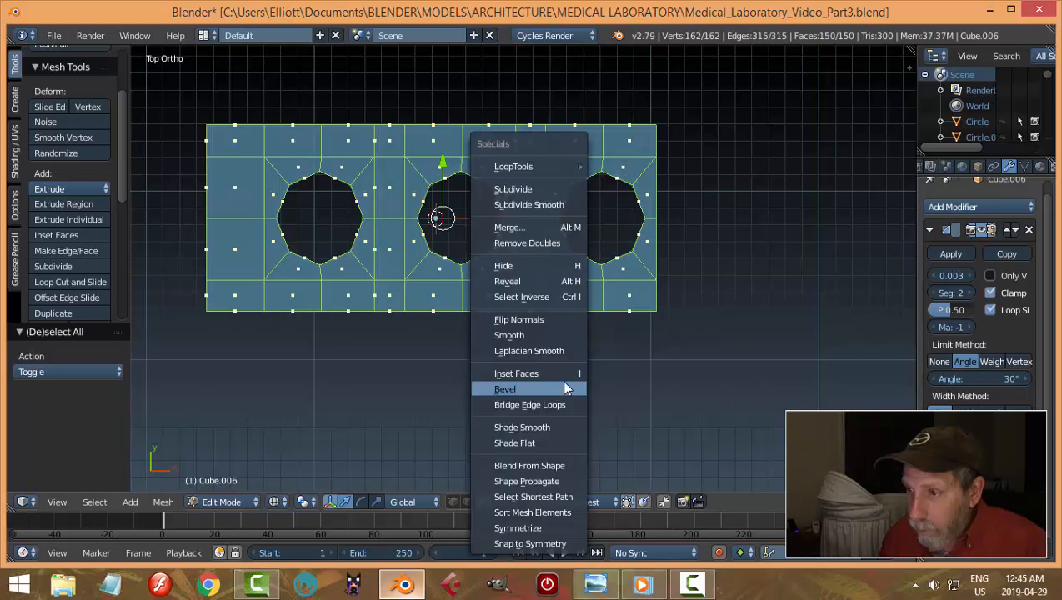
click(534, 241)
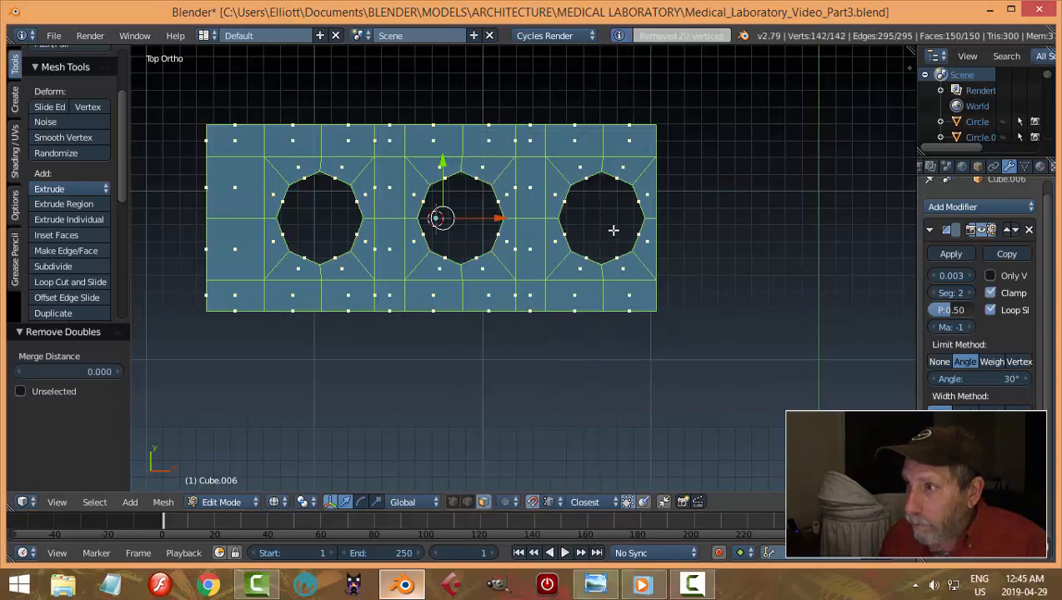
key(a)
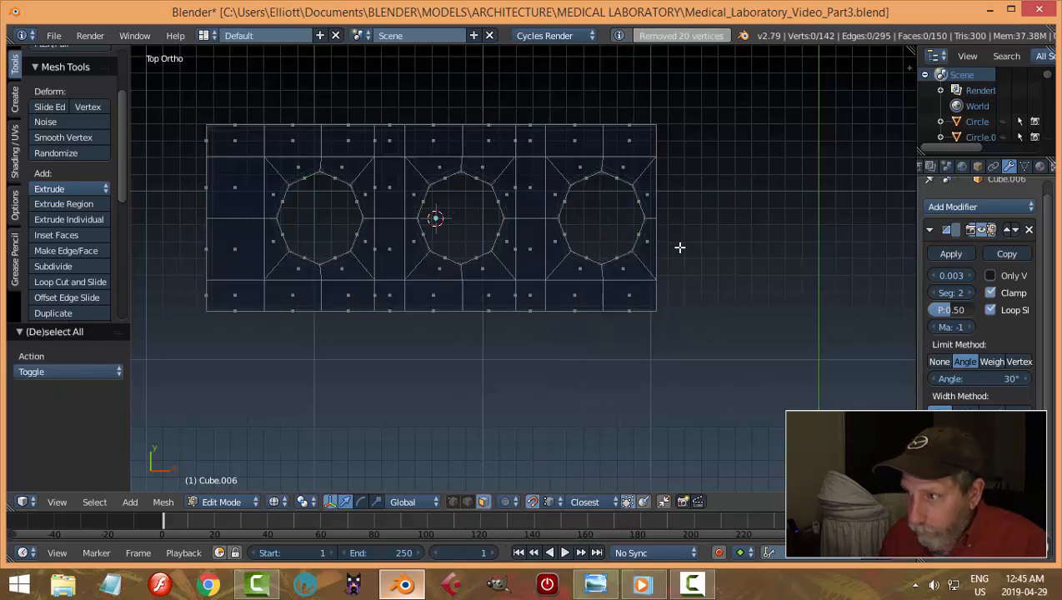
Extrude the edge loop at the third section's open end along X to widen that end of the plate
key(ctrl+Tab)
click(642, 230)
right_click(655, 200)
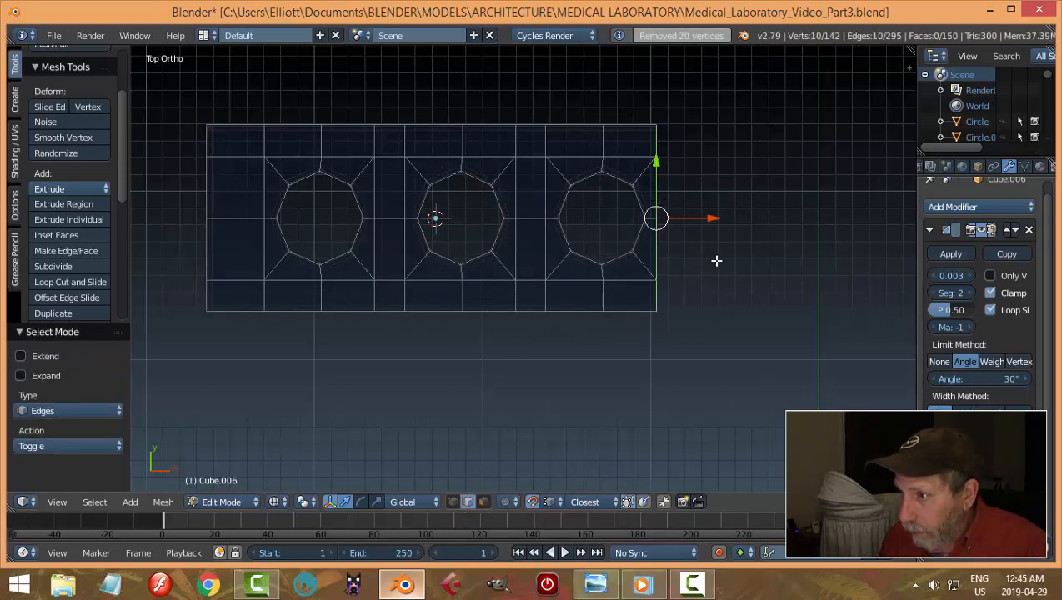
key(e)
key(x)
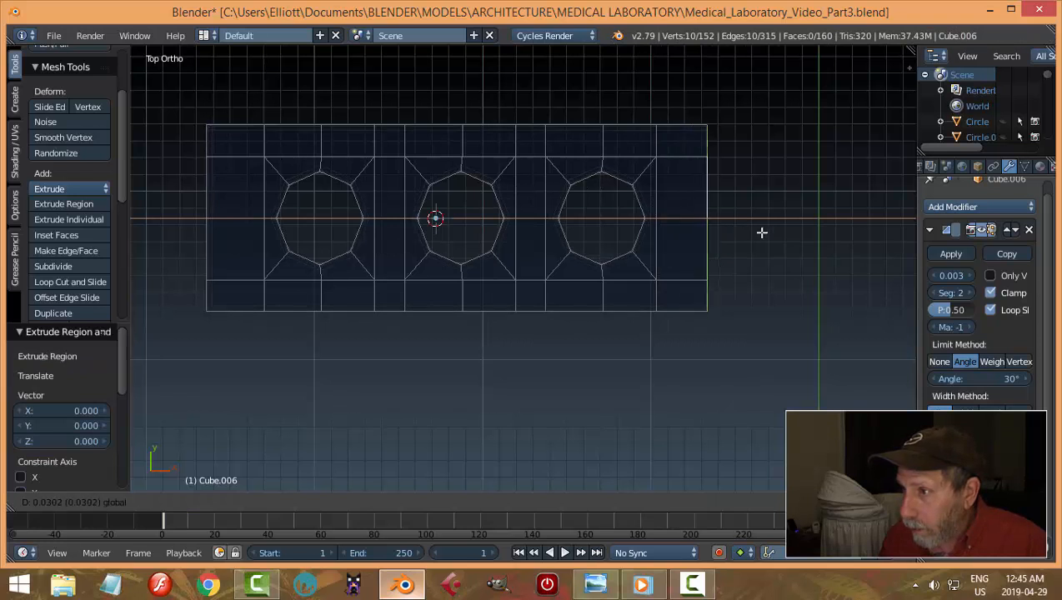
click(740, 294)
key(a)
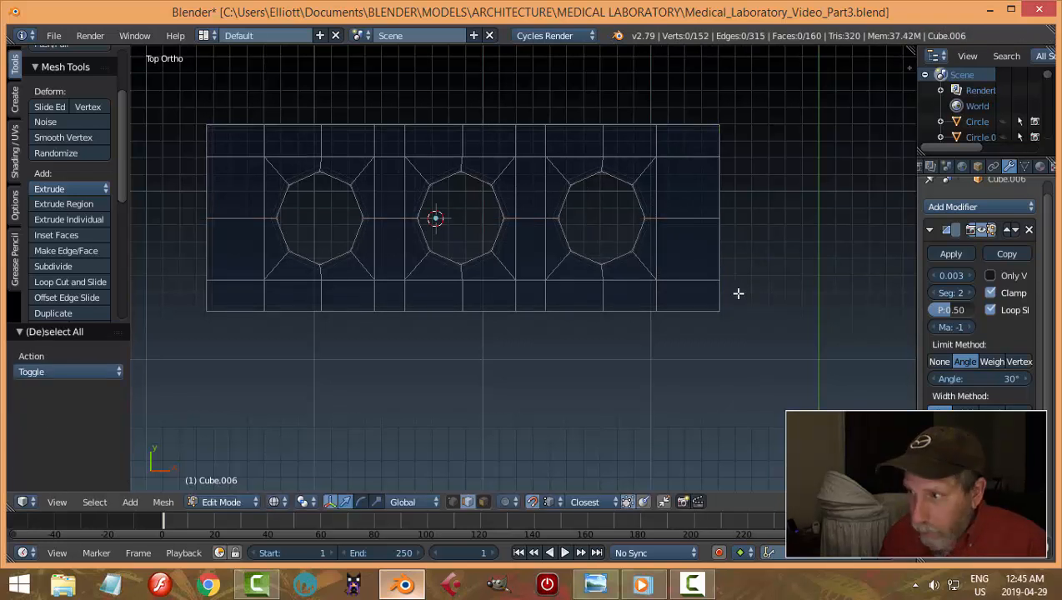
Switch the three-hole plate to solid shading, leave Edit Mode, and unhide the rest of the scene
key(z)
click(731, 382)
middle_drag(732, 382, 640, 316)
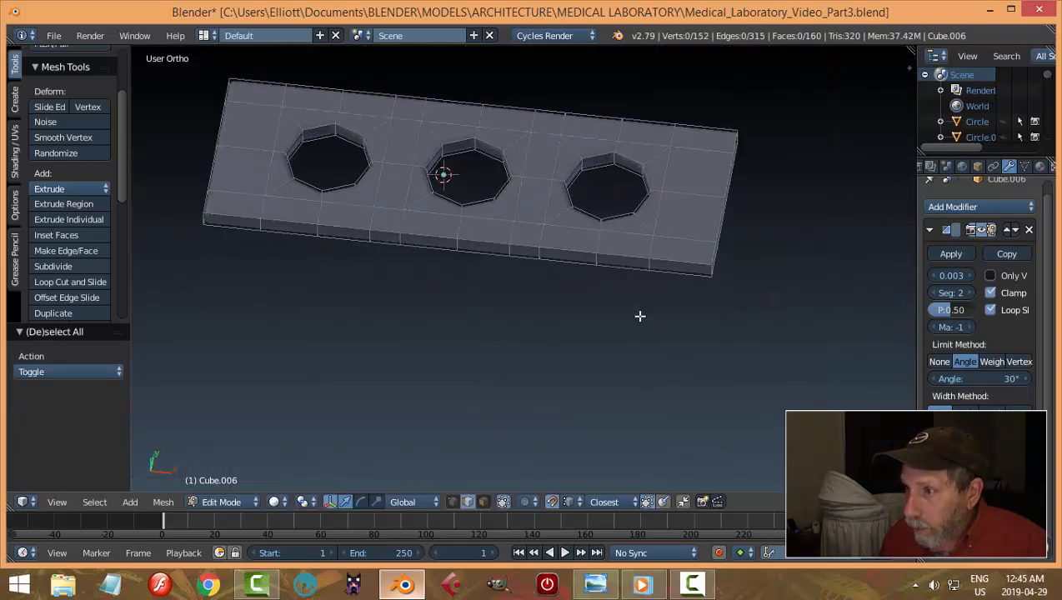
key(ctrl+Tab)
click(539, 318)
middle_drag(609, 377, 607, 246)
scroll(617, 368, down, 3)
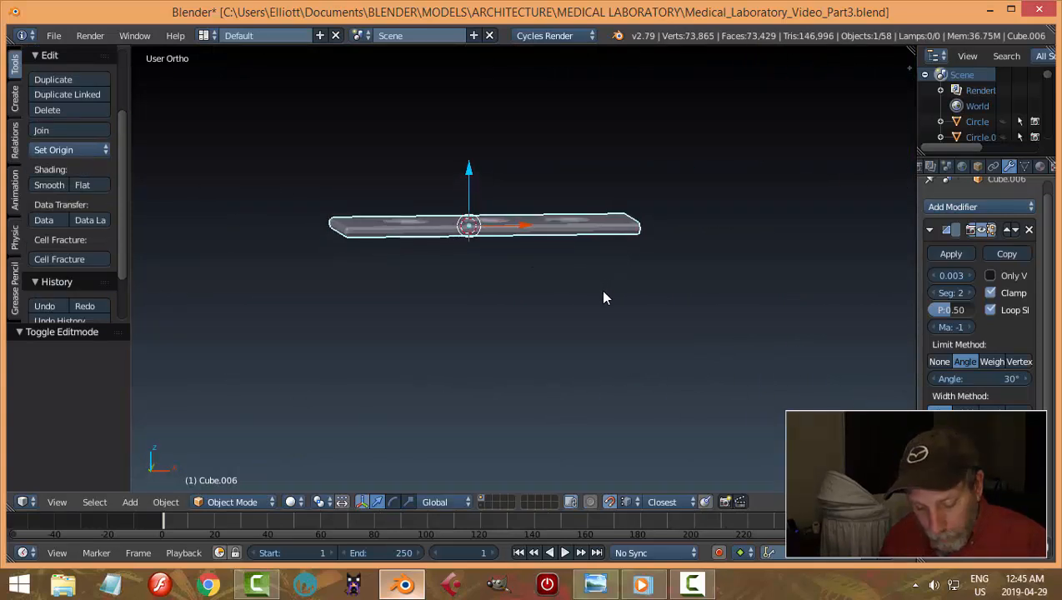
key(alt+h)
middle_drag(600, 291, 599, 334)
key(a)
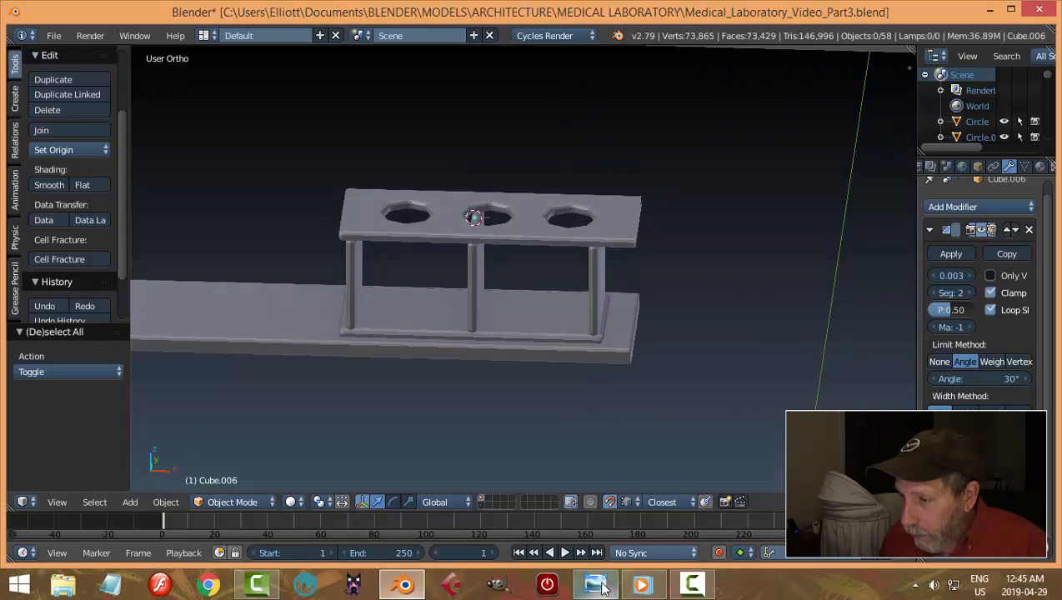
Check the rack in the reference image and delete the middle support from the rack frame
key(alt+Tab)
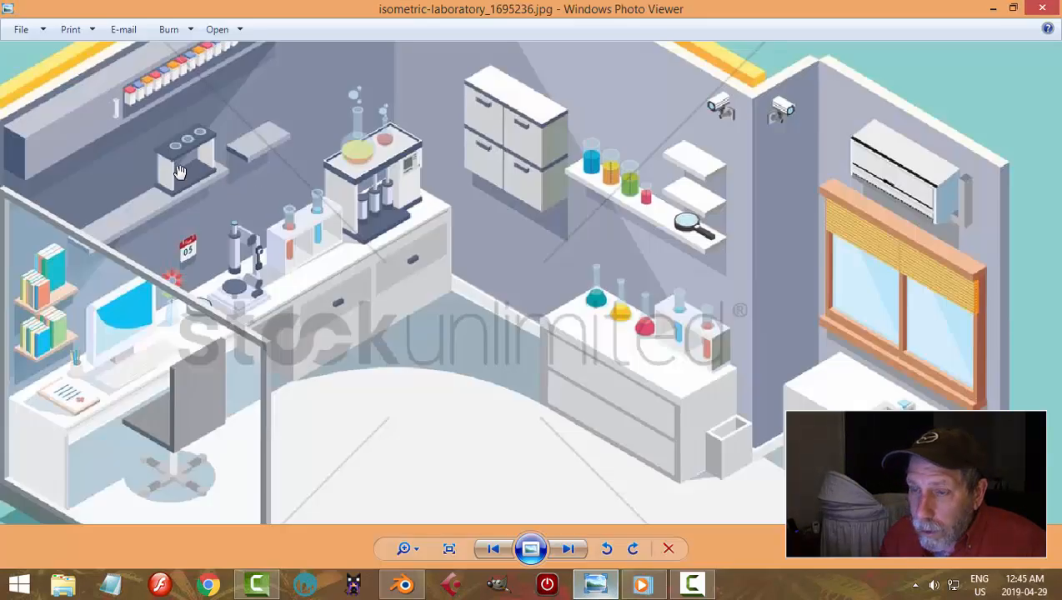
click(404, 585)
right_click(472, 271)
key(Tab)
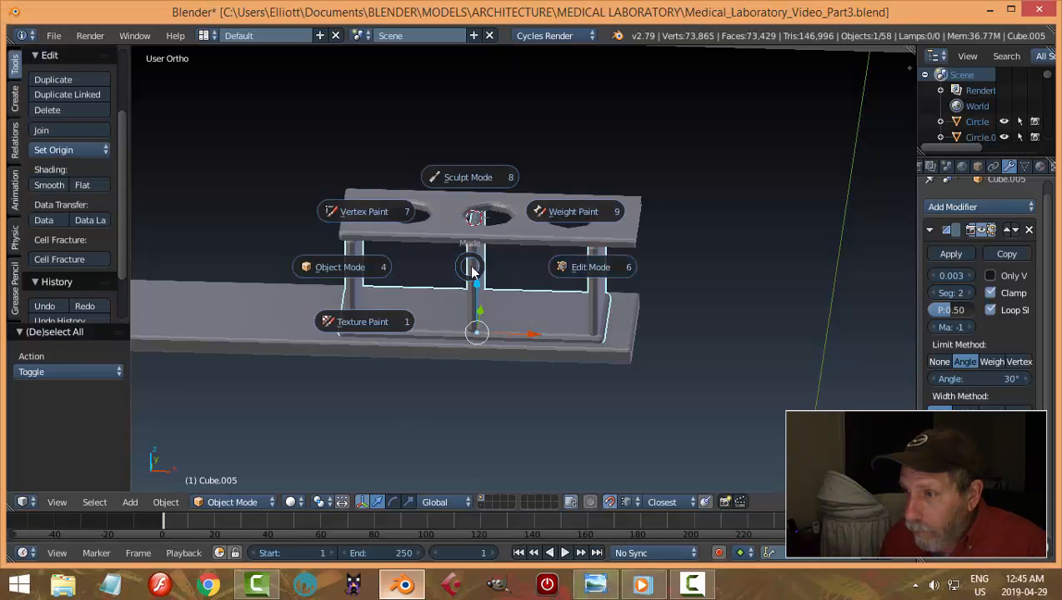
right_click(468, 273)
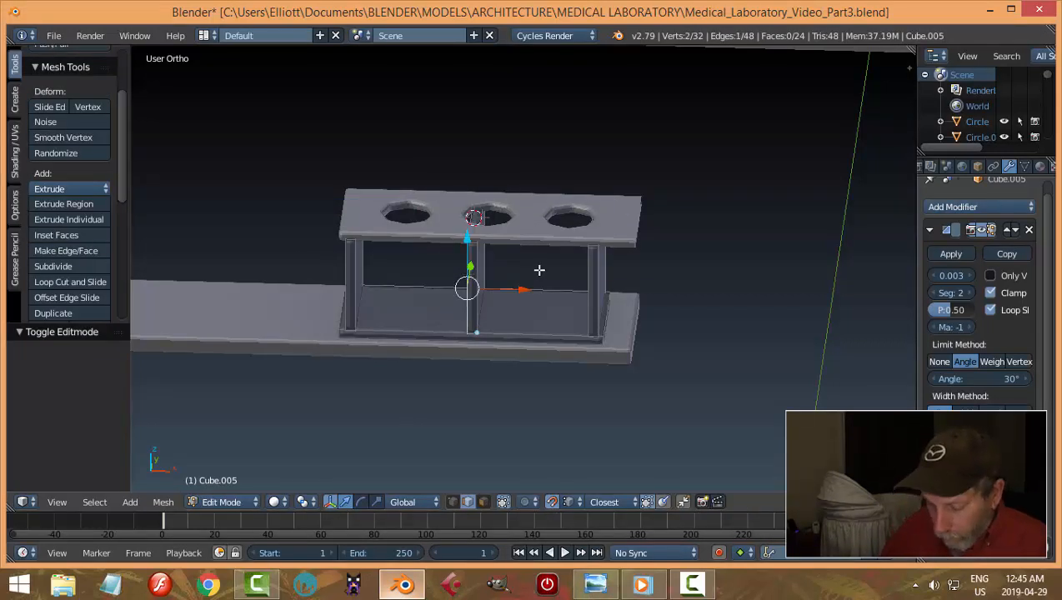
key(ctrl+l)
key(x)
click(534, 269)
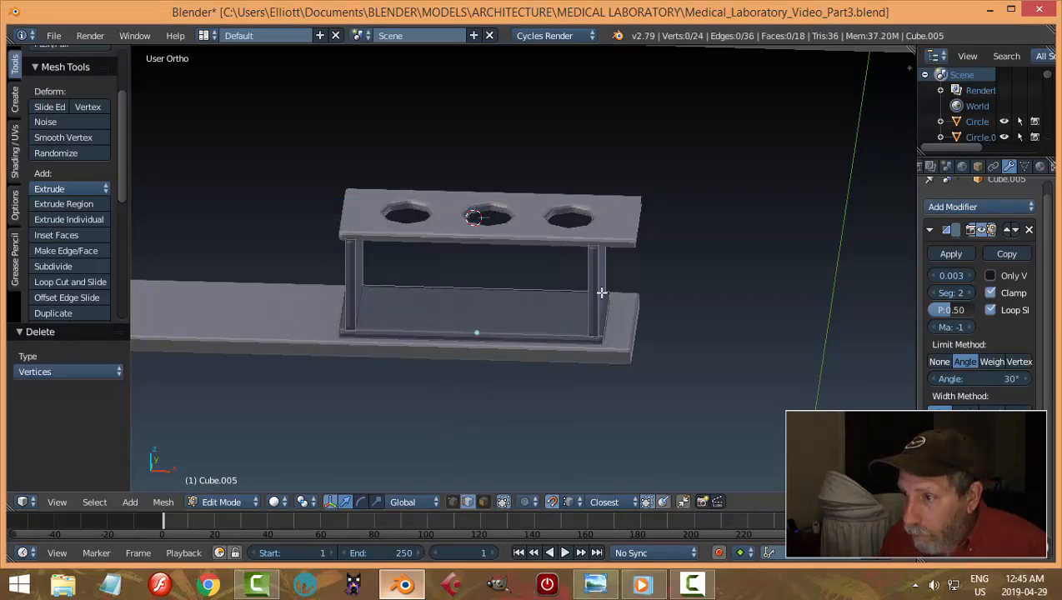
Move the end face of the rack's base outward along X by 0.022 and then 0.011, in line with the top plate
middle_drag(604, 287, 600, 277)
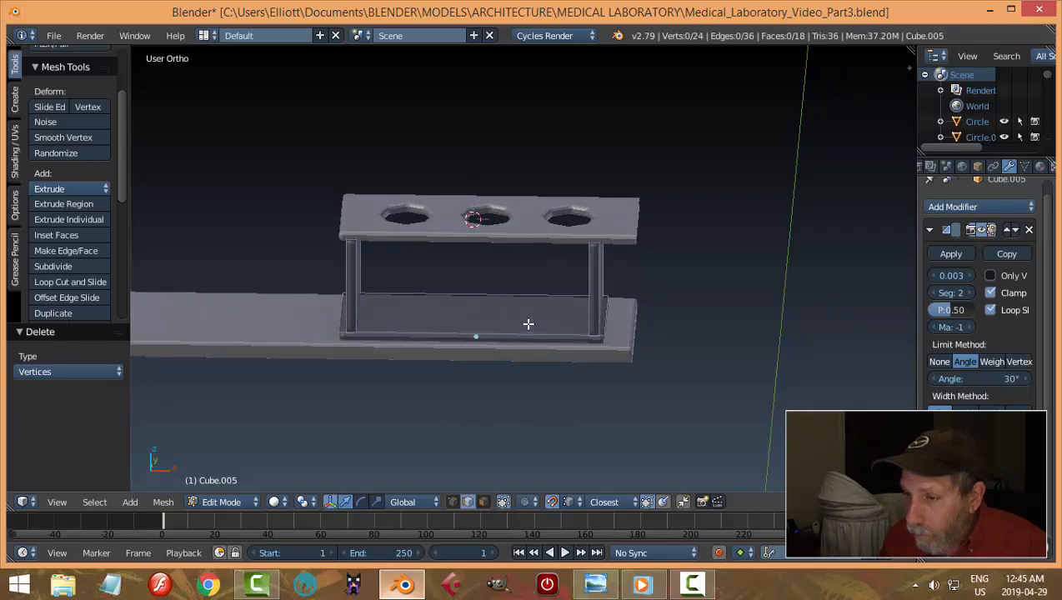
mouse_move(623, 318)
middle_down()
mouse_move(663, 305)
mouse_move(626, 328)
middle_up()
key(ctrl+Tab)
click(626, 342)
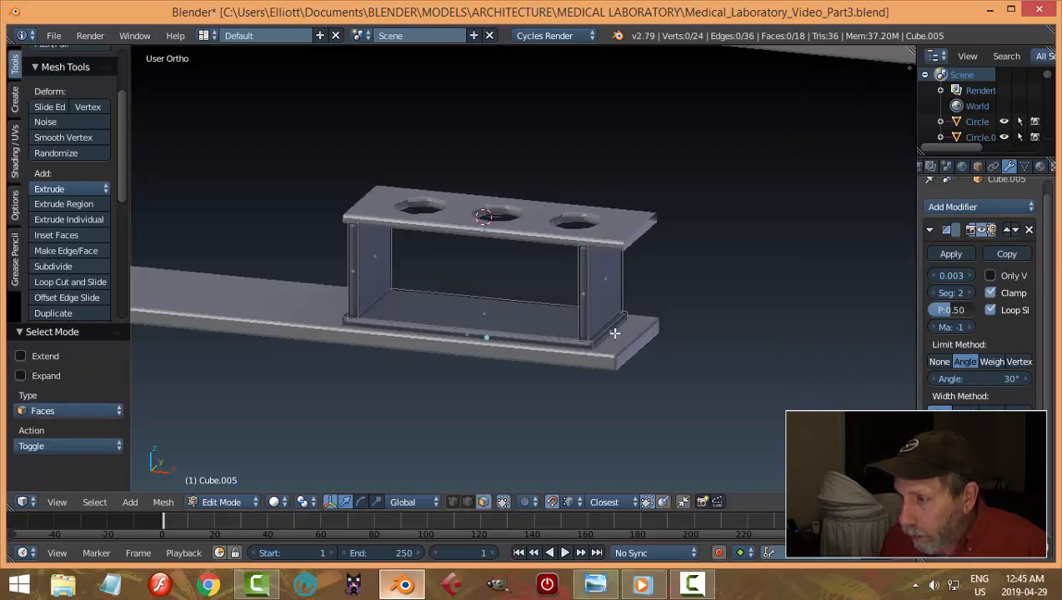
right_click(615, 333)
key(KP_1)
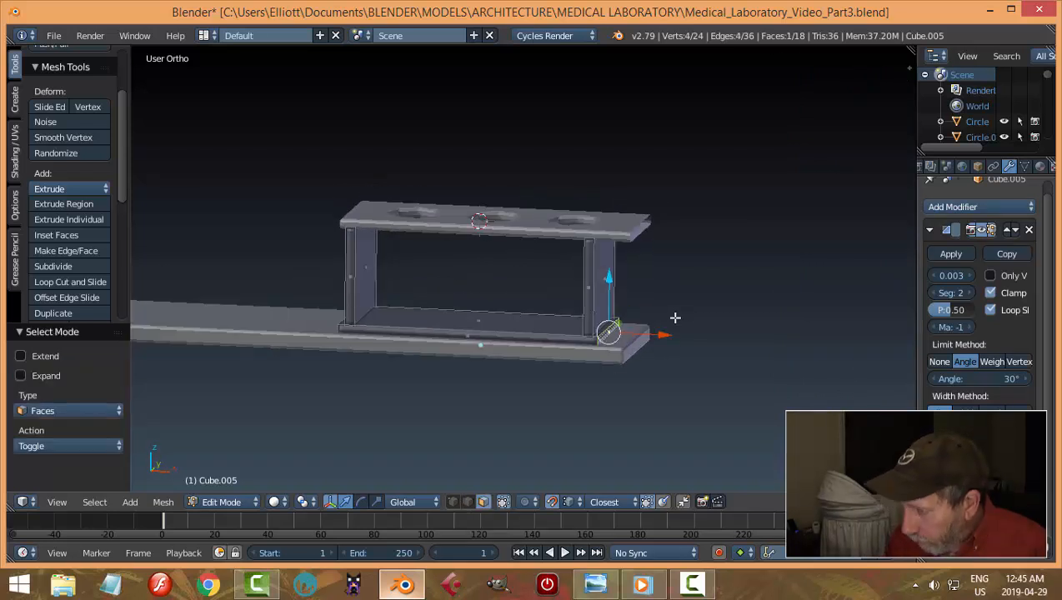
drag(664, 333, 685, 335)
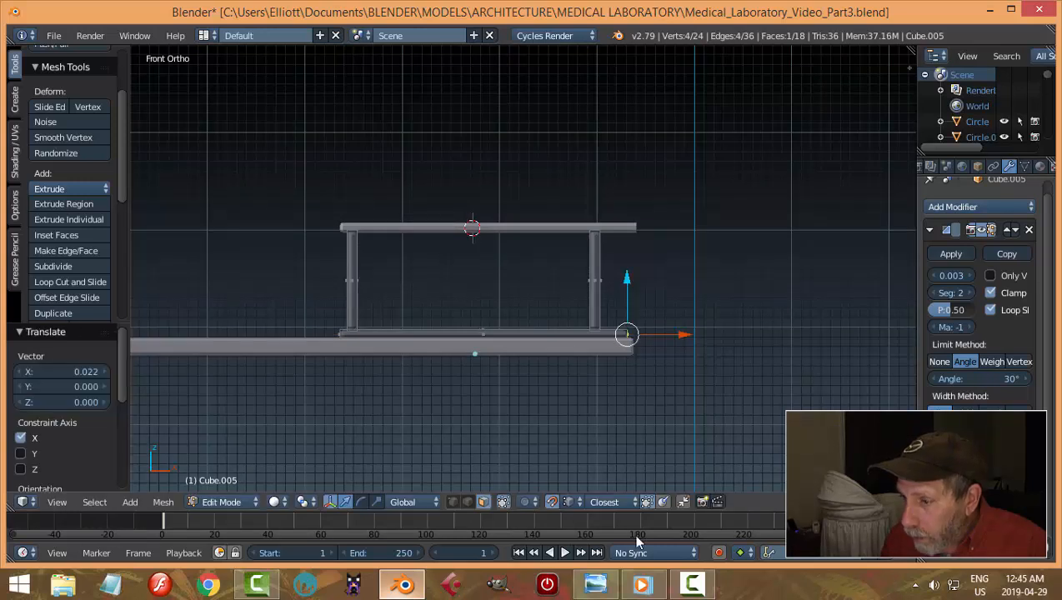
click(595, 584)
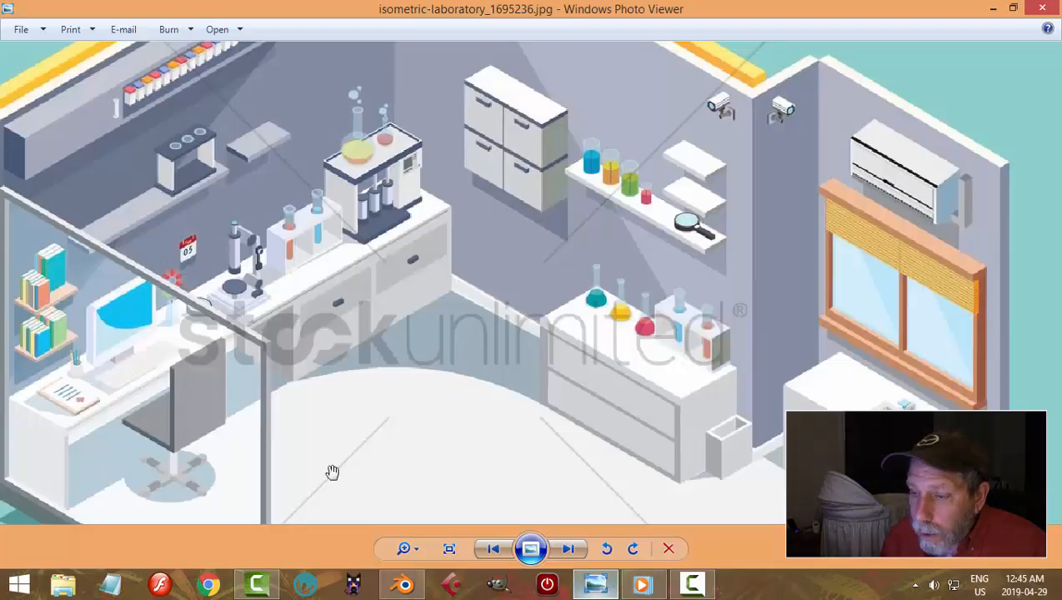
click(403, 584)
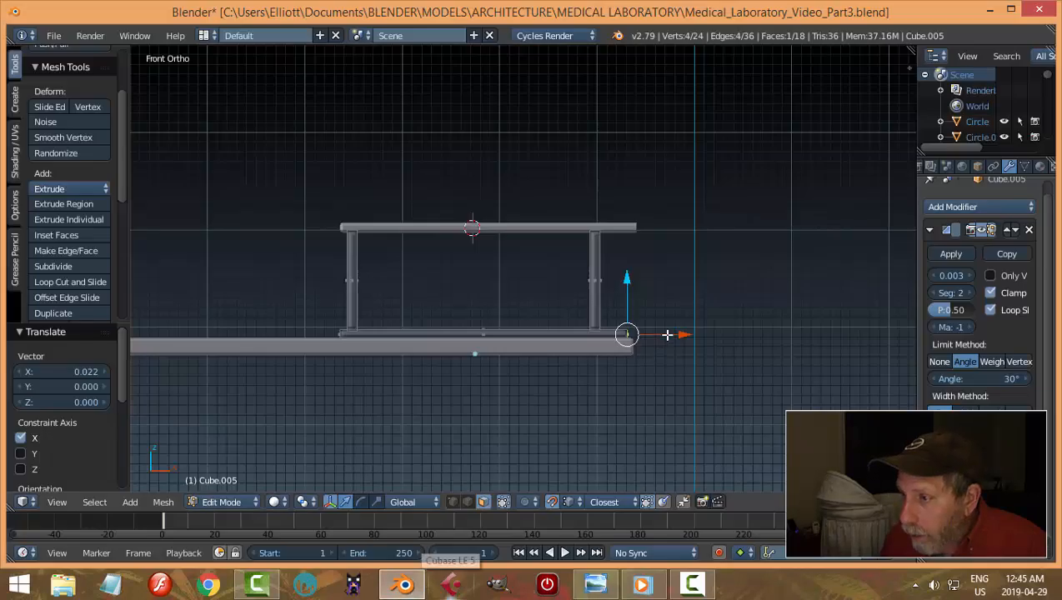
drag(667, 334, 678, 337)
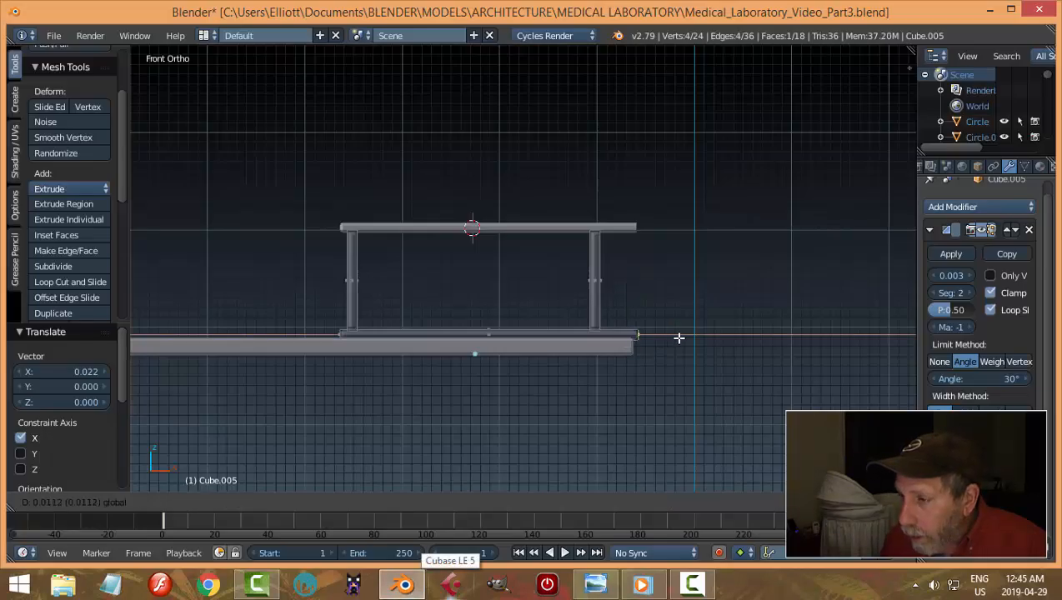
drag(678, 338, 676, 340)
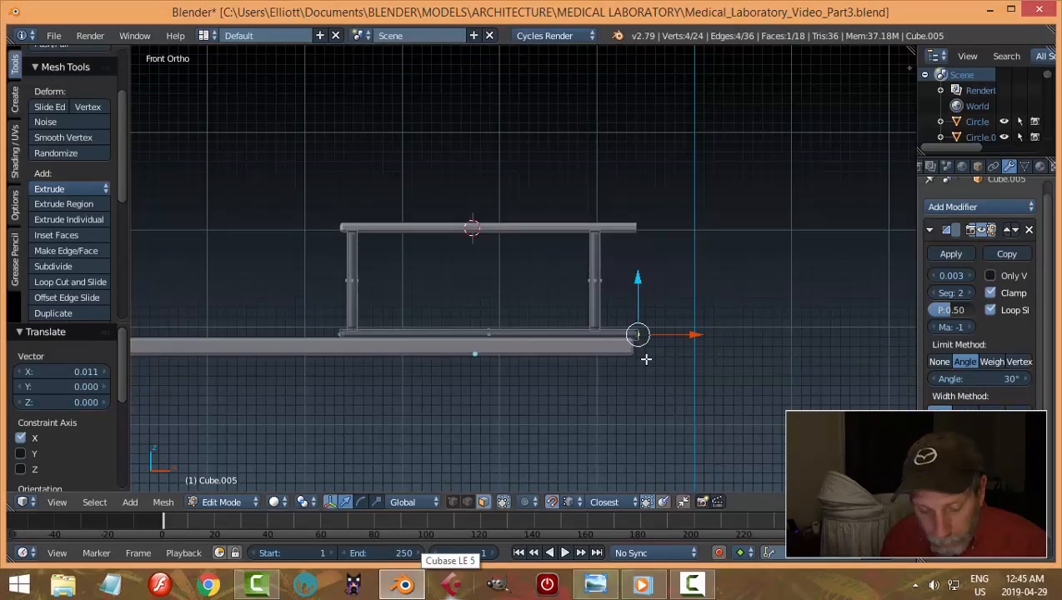
key(a)
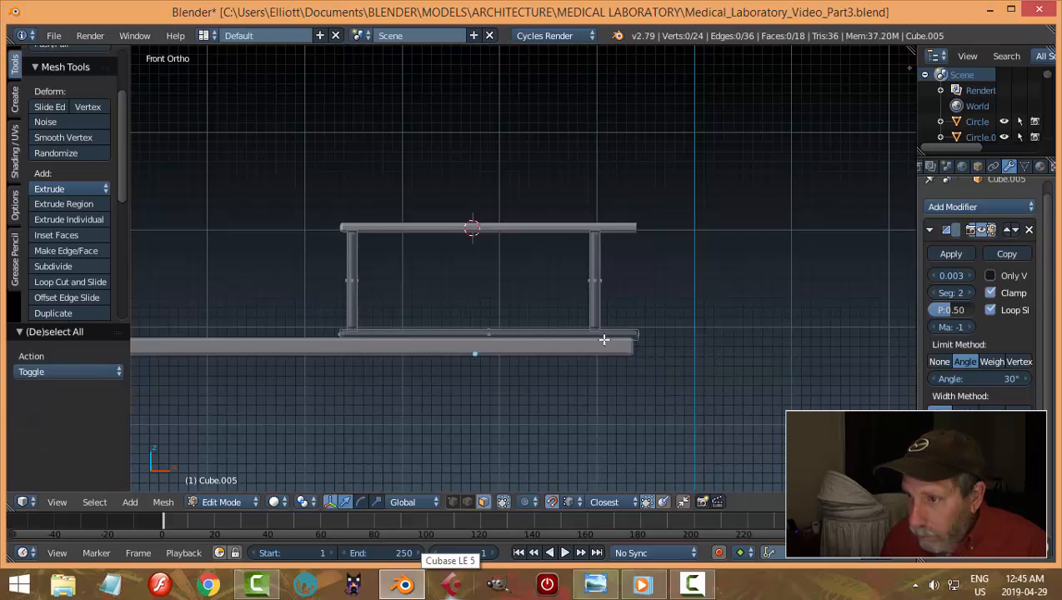
Move the inset end support outward along X beneath the end of the top plate and return to Object Mode
right_click(597, 281)
key(ctrl+l)
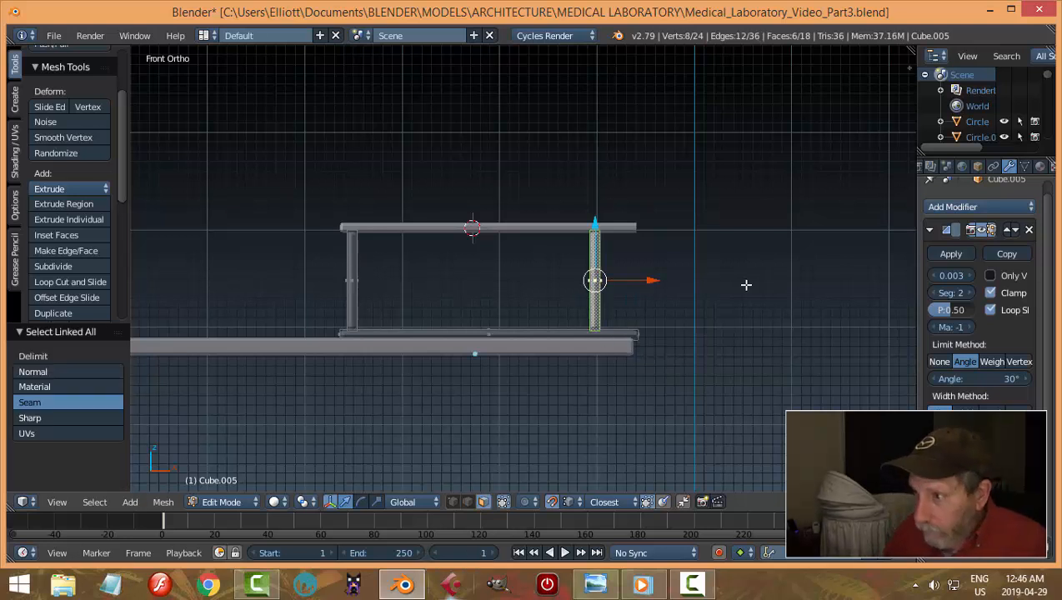
drag(656, 272, 706, 283)
key(a)
key(Tab)
click(642, 284)
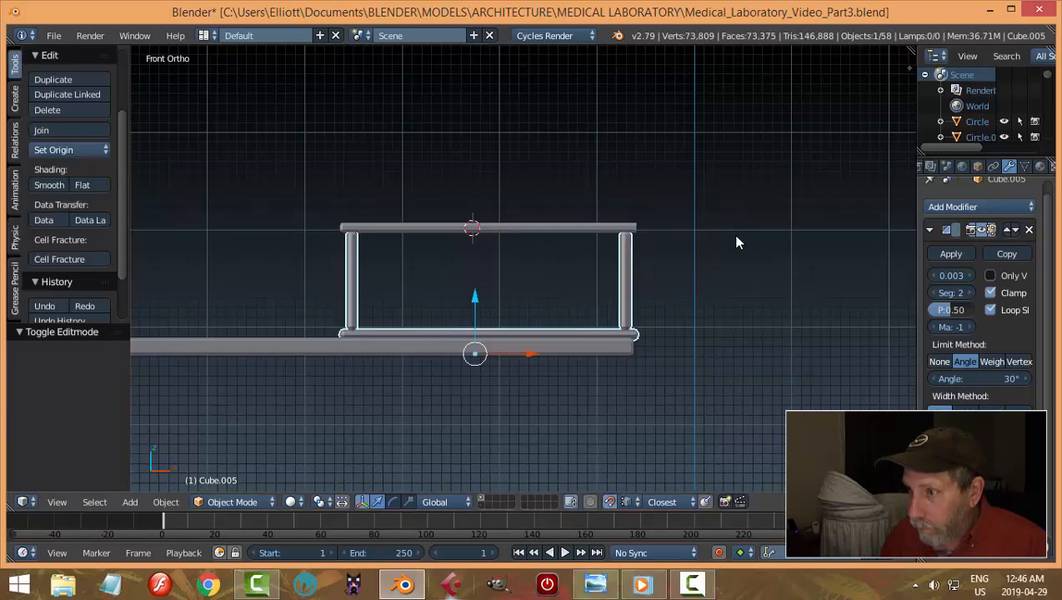
Select the rack frame together with its top plate and shift both slightly along X back onto the long shelf
middle_drag(735, 240, 685, 281)
drag(530, 334, 486, 331)
key(ctrl+z)
shift+right_click(611, 239)
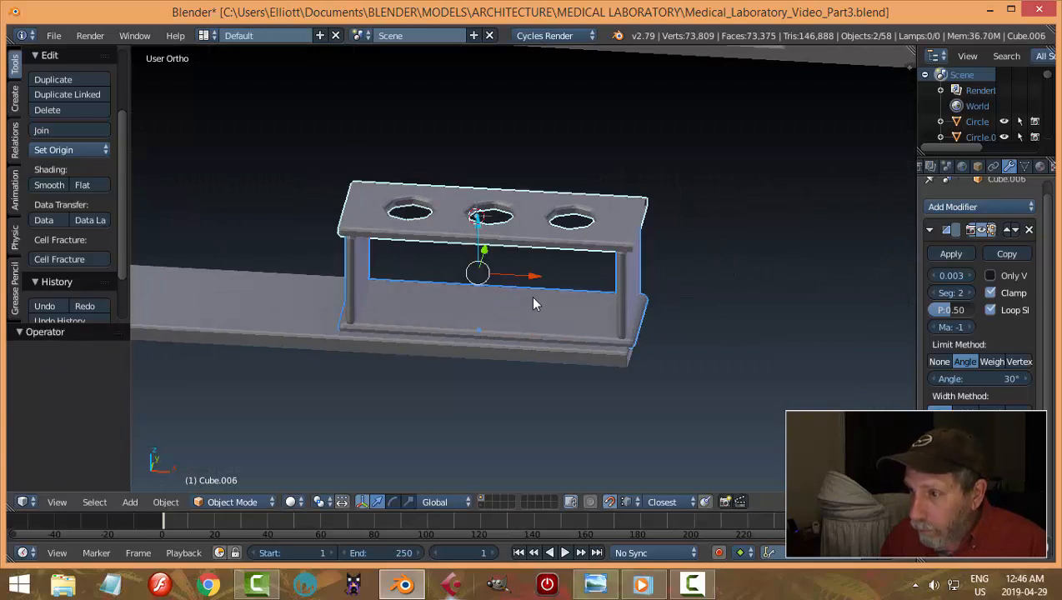
drag(522, 281, 506, 280)
key(a)
middle_drag(640, 275, 742, 261)
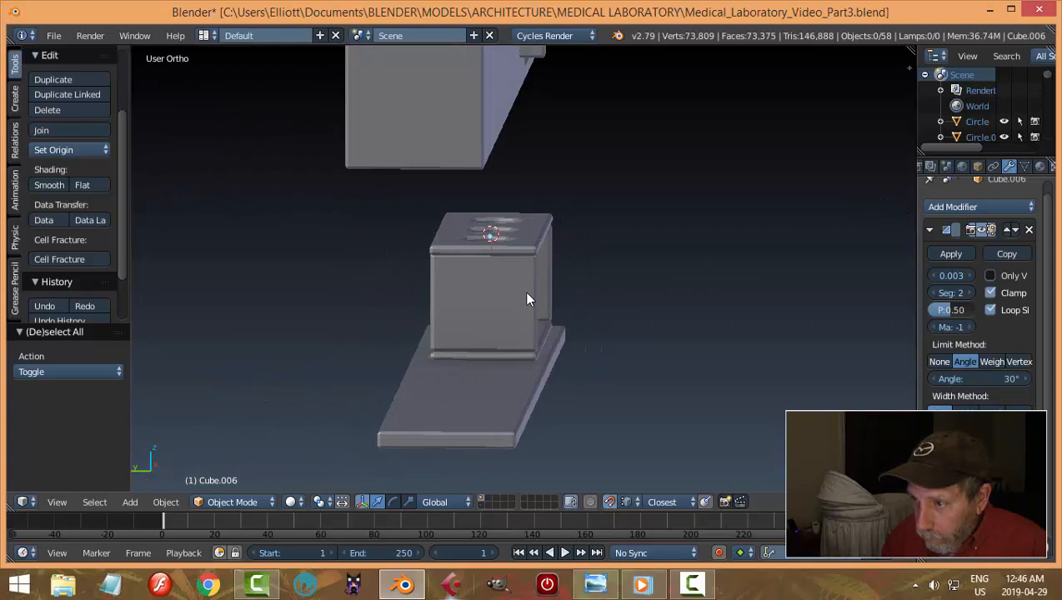
Compare the rack's end with the reference image and open the rack frame for editing in a side view
click(595, 583)
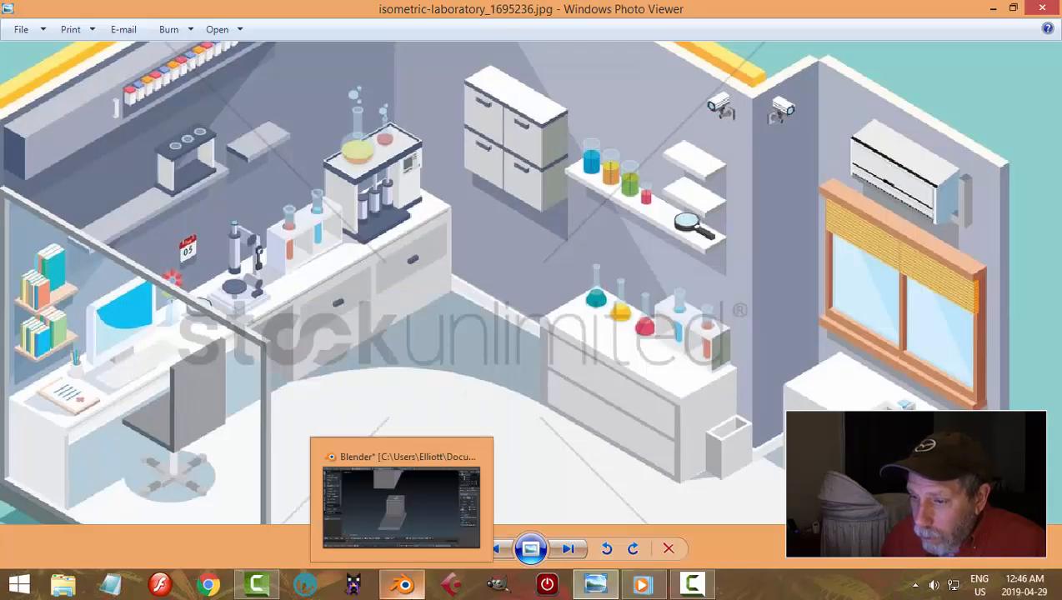
click(404, 584)
middle_drag(536, 293, 528, 289)
right_click(528, 288)
mouse_move(637, 286)
middle_down()
mouse_move(581, 291)
mouse_move(629, 289)
middle_up()
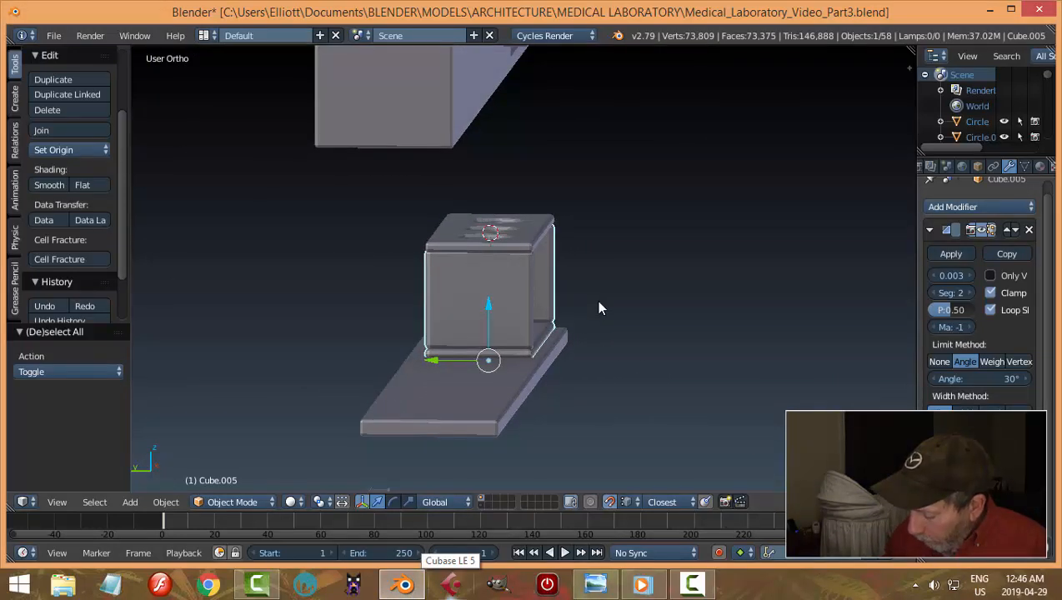
key(ctrl+KP_3)
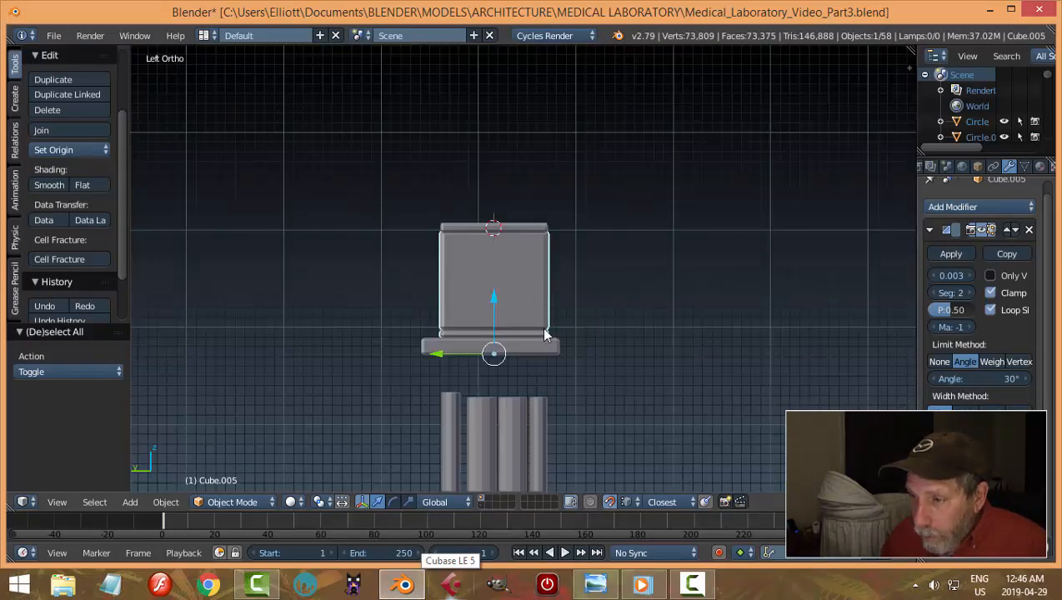
scroll(545, 334, up, 2)
key(Tab)
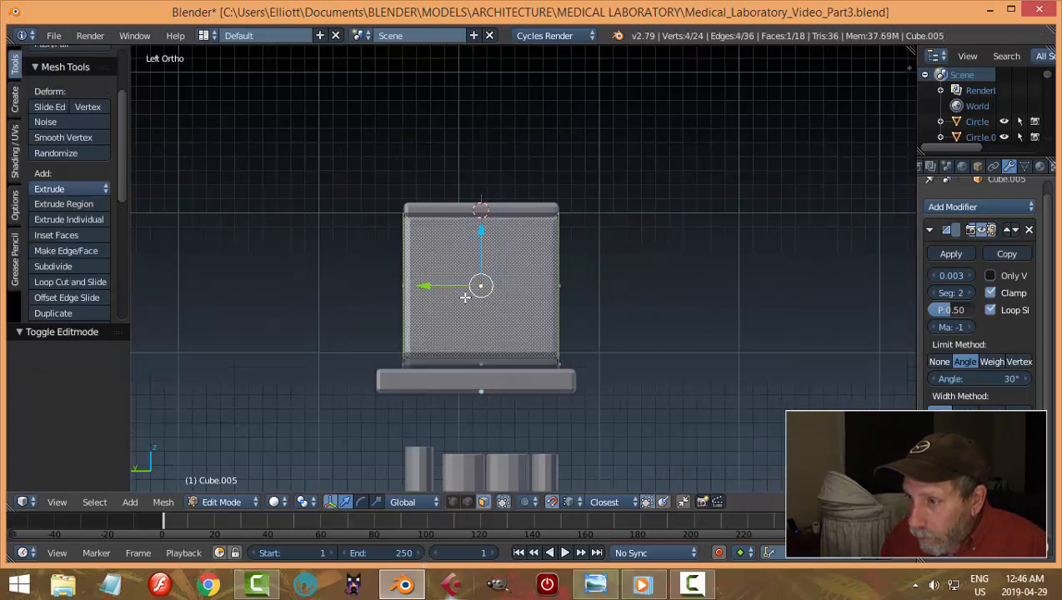
Select both end supports in full, scale them narrower along Y, and return to Object Mode
middle_drag(465, 298, 571, 317)
shift+right_click(408, 277)
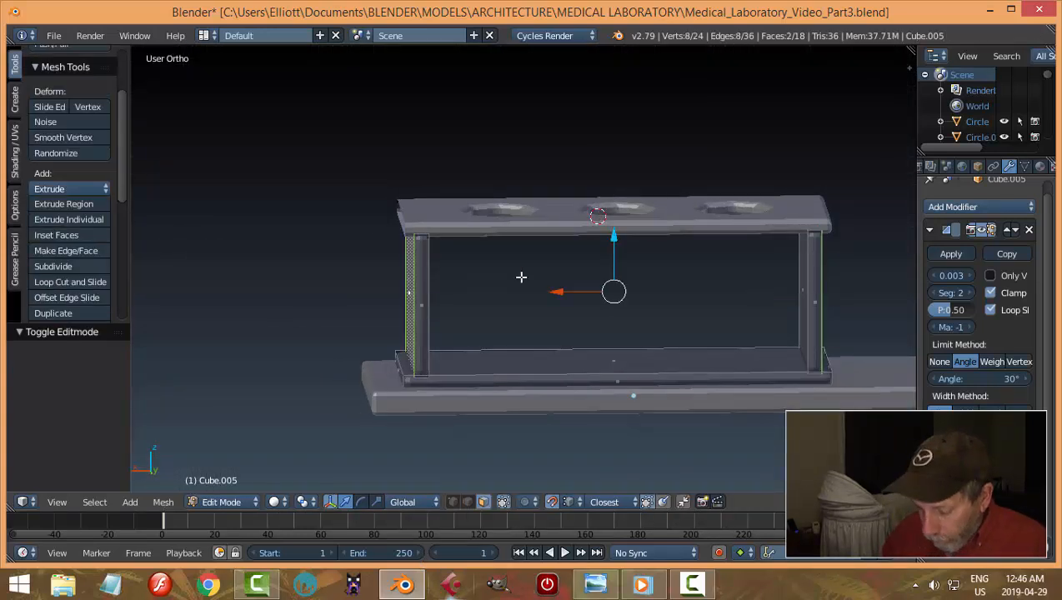
key(ctrl+l)
key(KP_3)
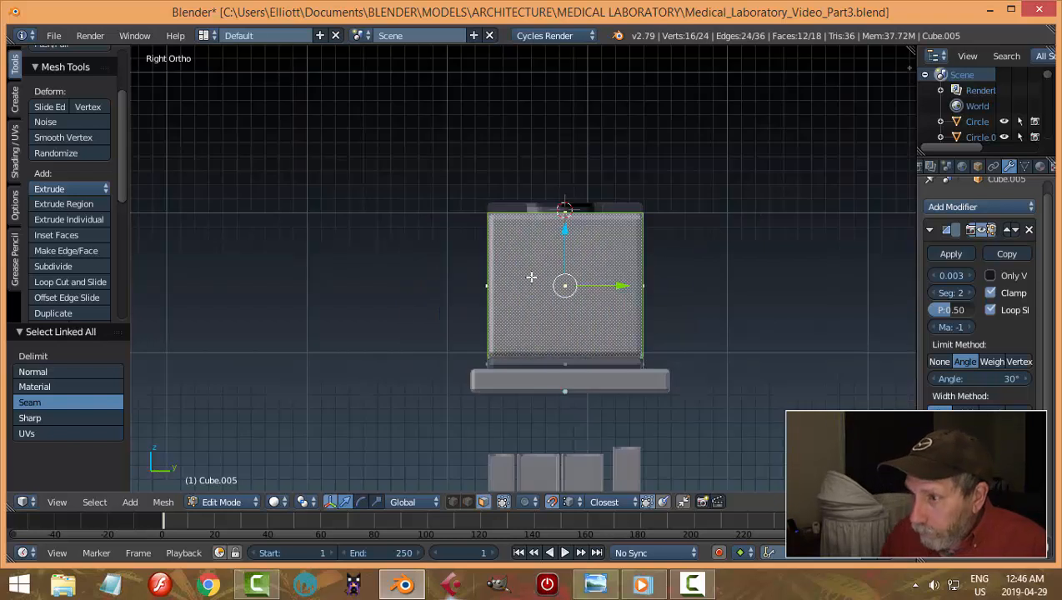
key(s)
key(y)
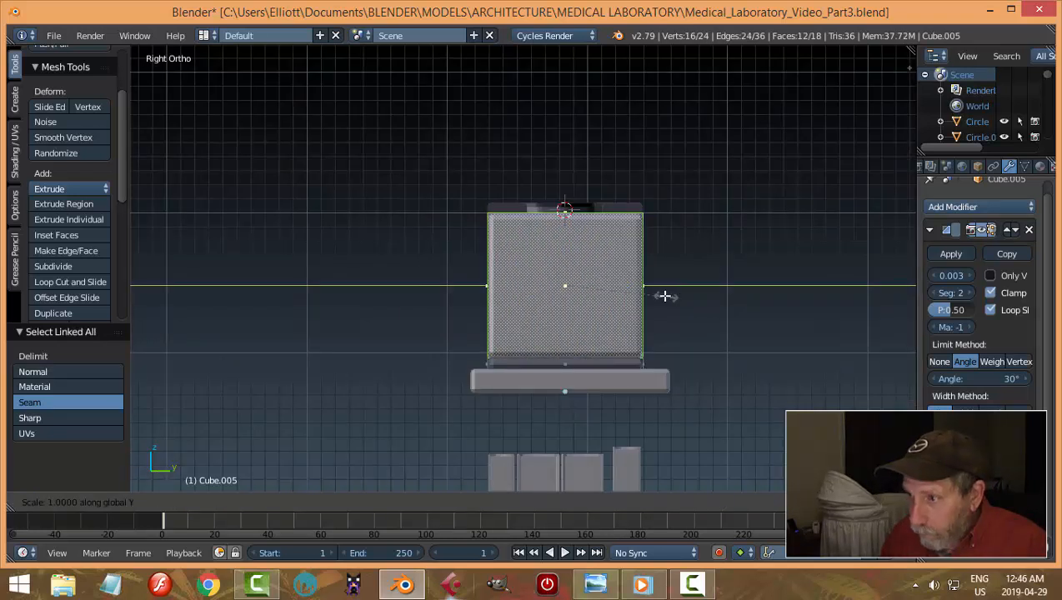
click(555, 283)
middle_drag(722, 253, 531, 286)
key(a)
middle_drag(600, 288, 668, 288)
key(Tab)
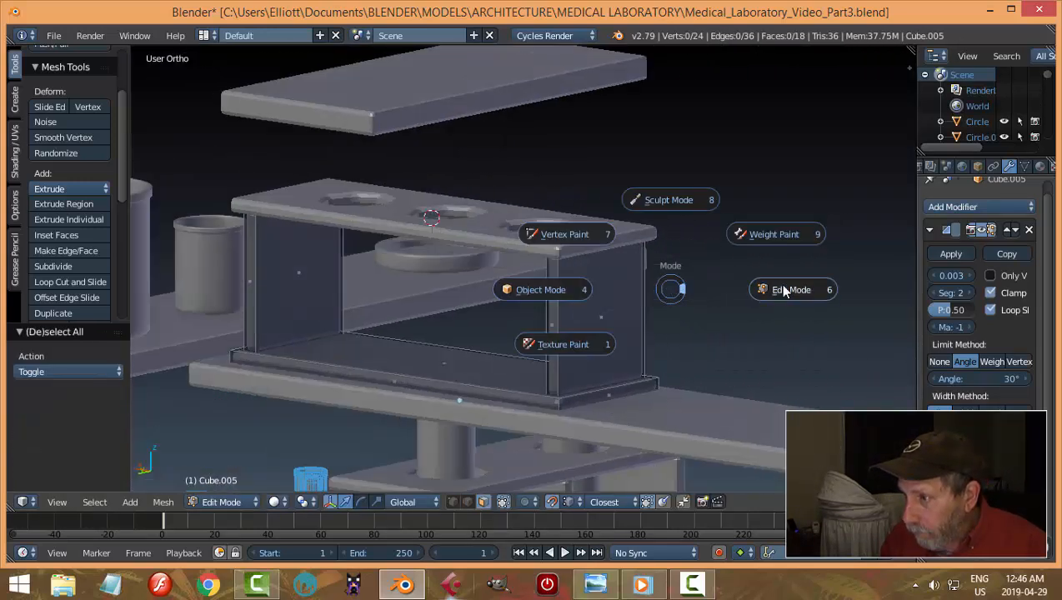
key(Tab)
click(597, 278)
Open the three-hole top plate for editing in edge select mode, with its open end in view
right_click(612, 247)
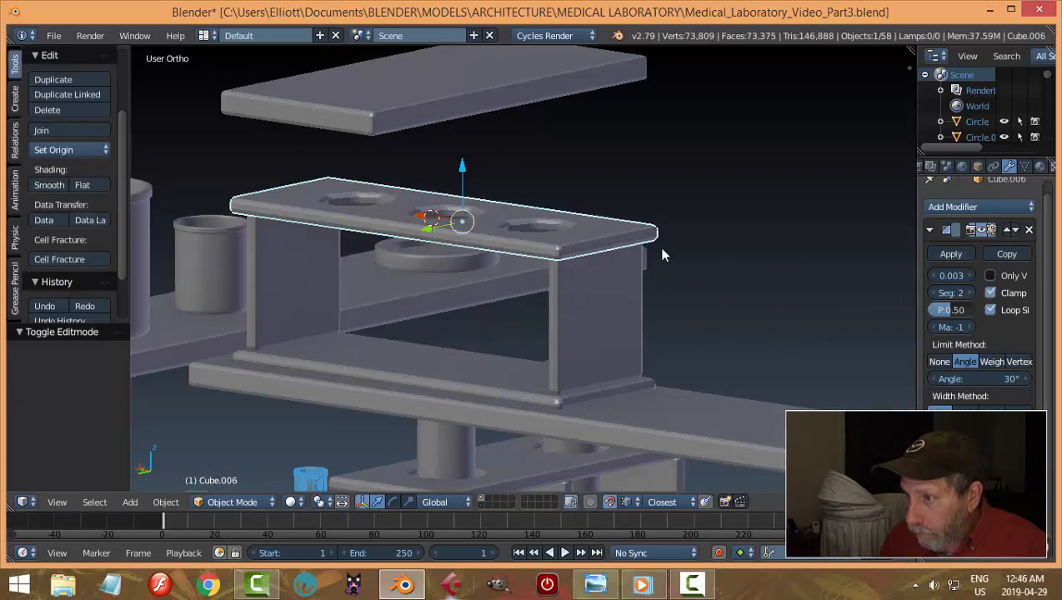
middle_drag(661, 251, 439, 305)
middle_drag(726, 251, 589, 210)
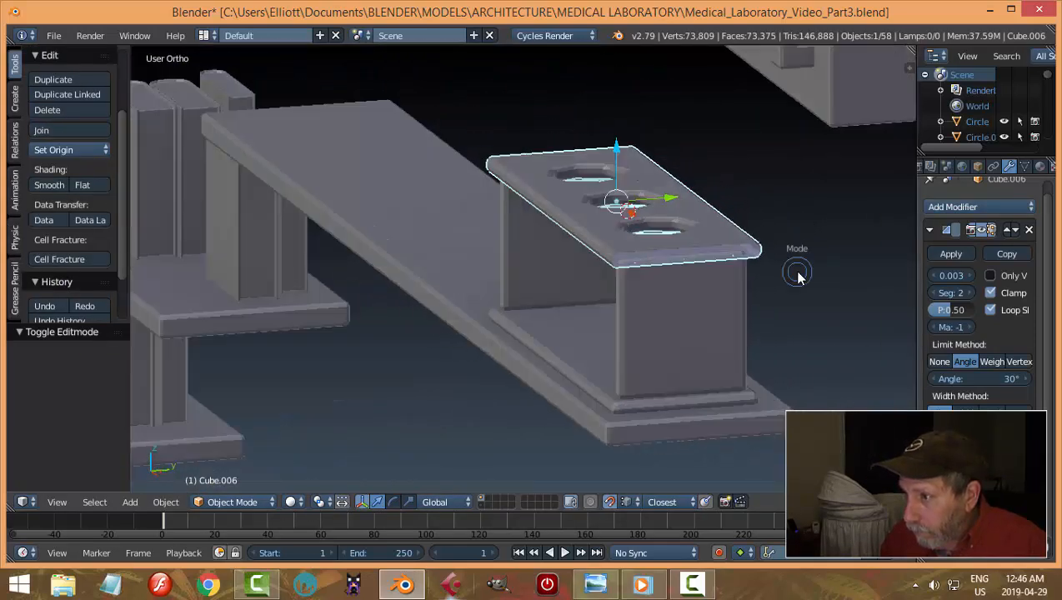
key(Tab)
middle_drag(879, 282, 619, 284)
key(ctrl+Tab)
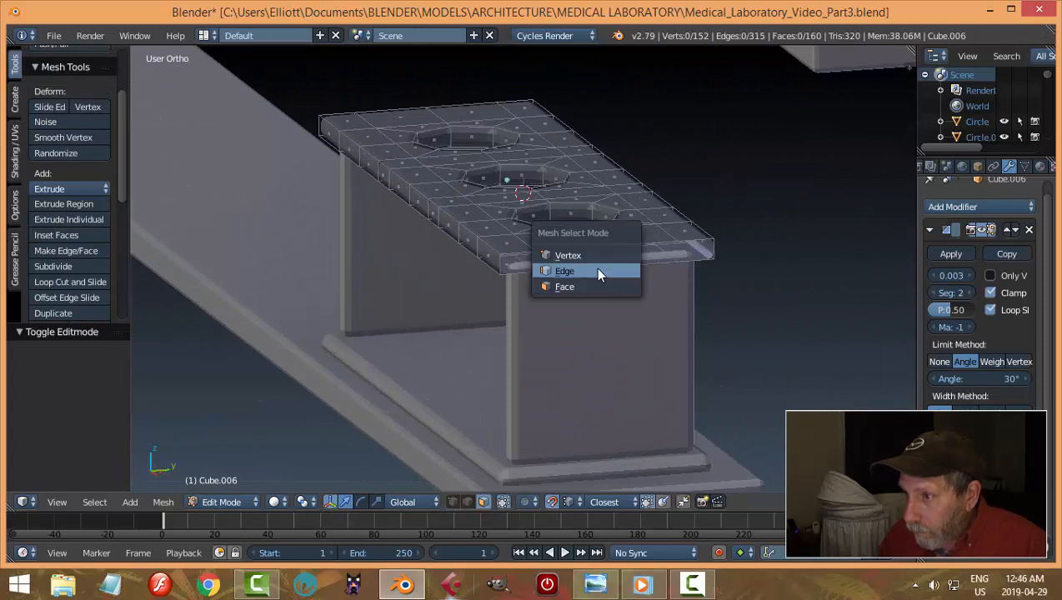
click(599, 272)
Select the boundary edge loop at the top plate's open end and close it with Grid Fill
right_click(638, 265)
scroll(568, 295, up, 4)
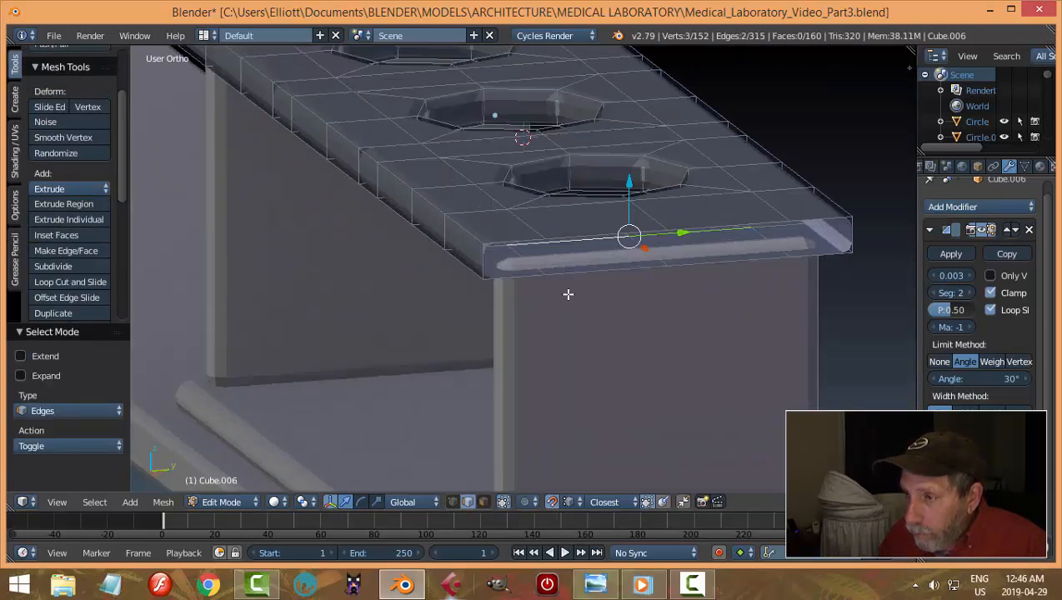
key(a)
scroll(697, 358, up, 3)
middle_drag(752, 318, 523, 204)
alt+right_click(534, 208)
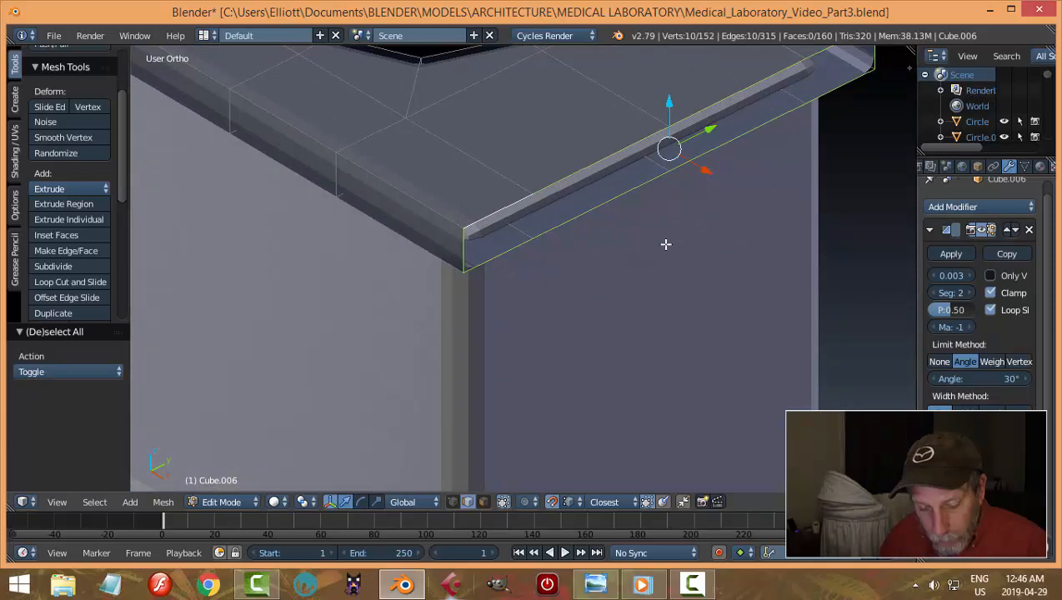
click(163, 502)
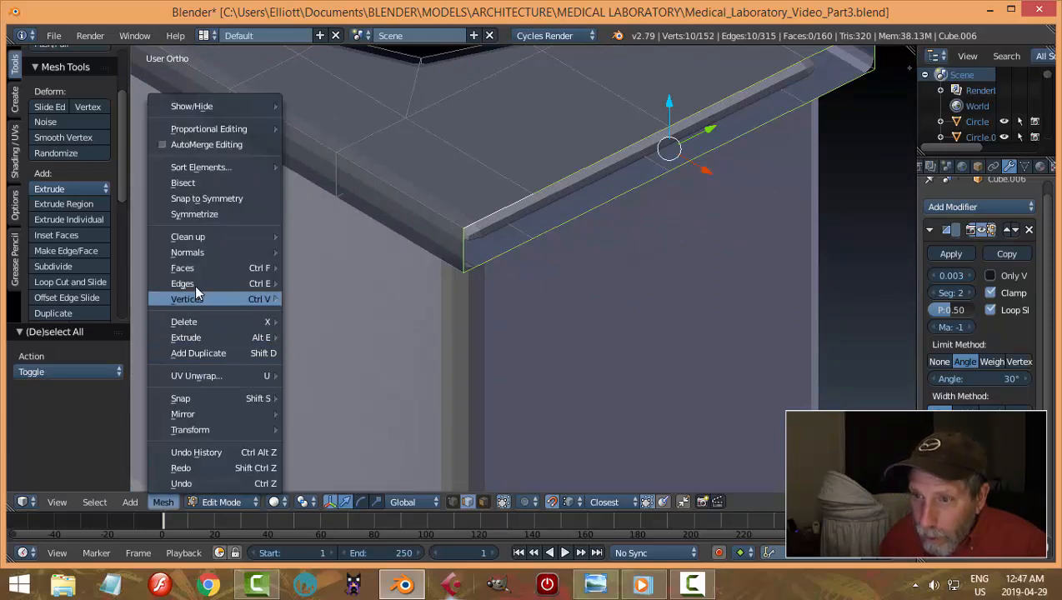
mouse_move(201, 269)
click(350, 306)
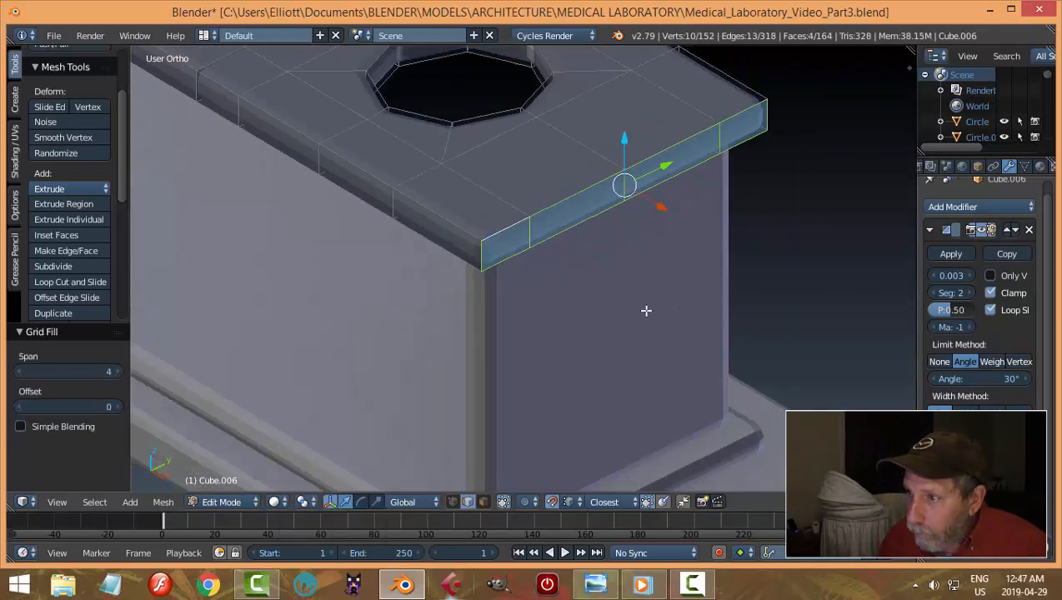
Add one edge loop close to the newly filled end of the three-hole top plate and return to Object Mode
scroll(644, 312, up, 2)
key(a)
middle_drag(641, 309, 691, 287)
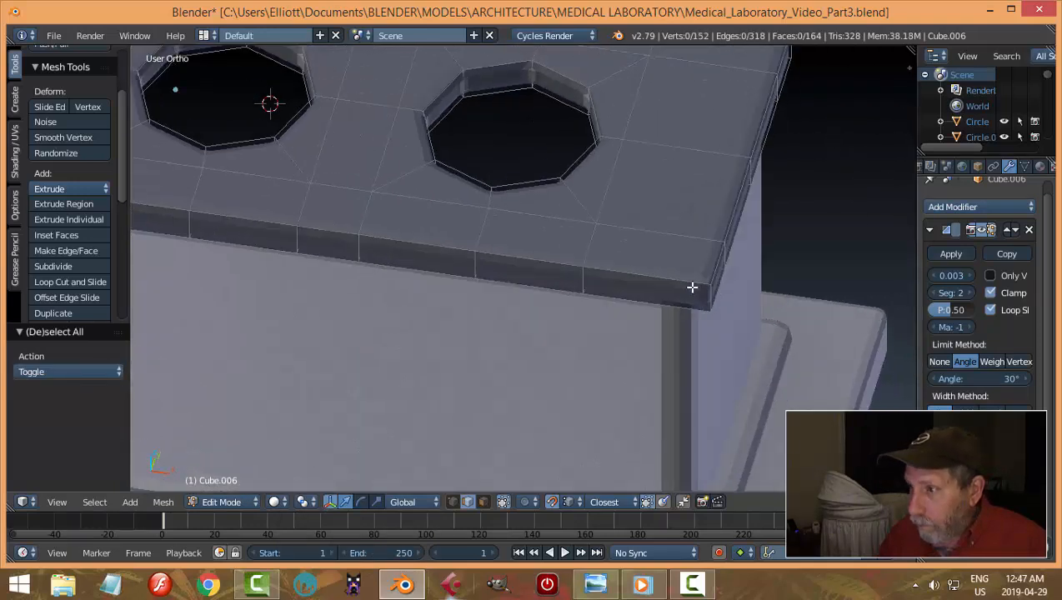
key(ctrl+r)
click(691, 284)
click(742, 303)
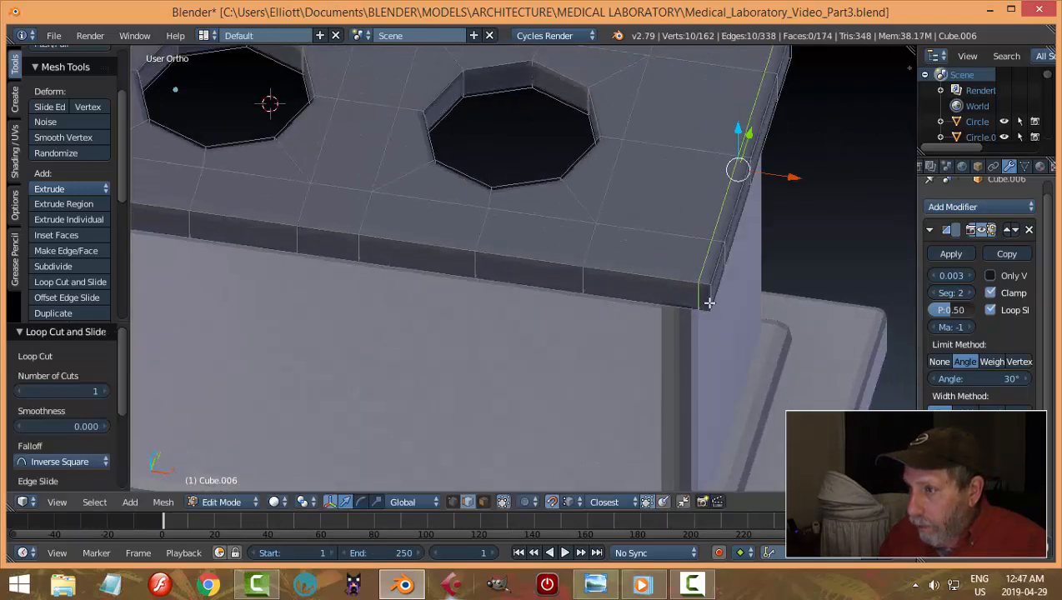
scroll(584, 298, down, 3)
middle_drag(519, 297, 381, 236)
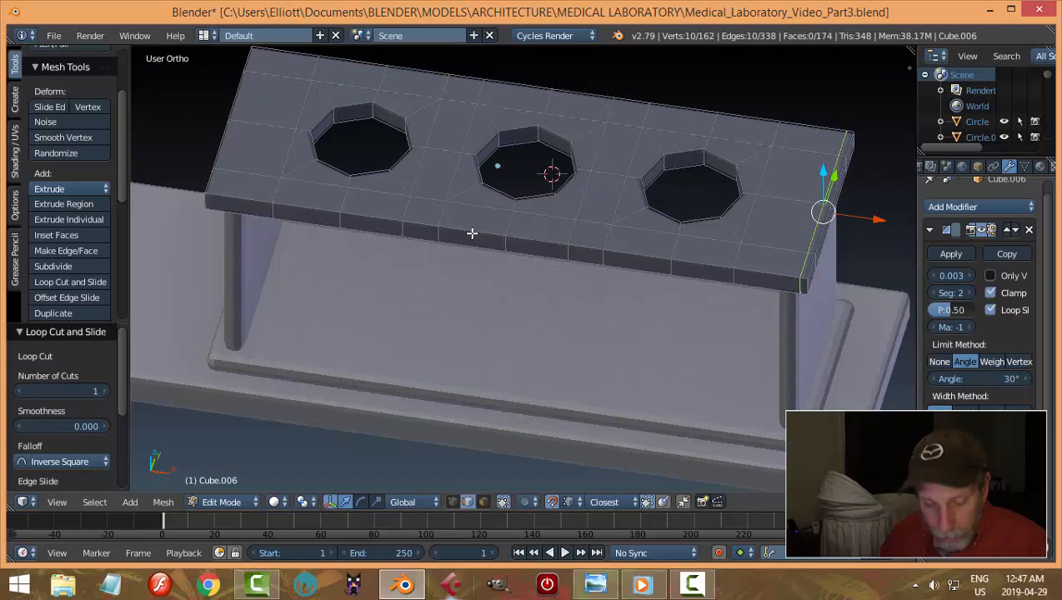
key(a)
key(Tab)
click(367, 238)
Examine the rack on the long shelf within the whole scene and compare its proportions with the reference image
scroll(543, 249, down, 3)
middle_drag(657, 268, 636, 225)
key(a)
middle_drag(631, 264, 737, 304)
scroll(738, 304, down, 5)
middle_drag(678, 287, 613, 298)
scroll(620, 412, down, 2)
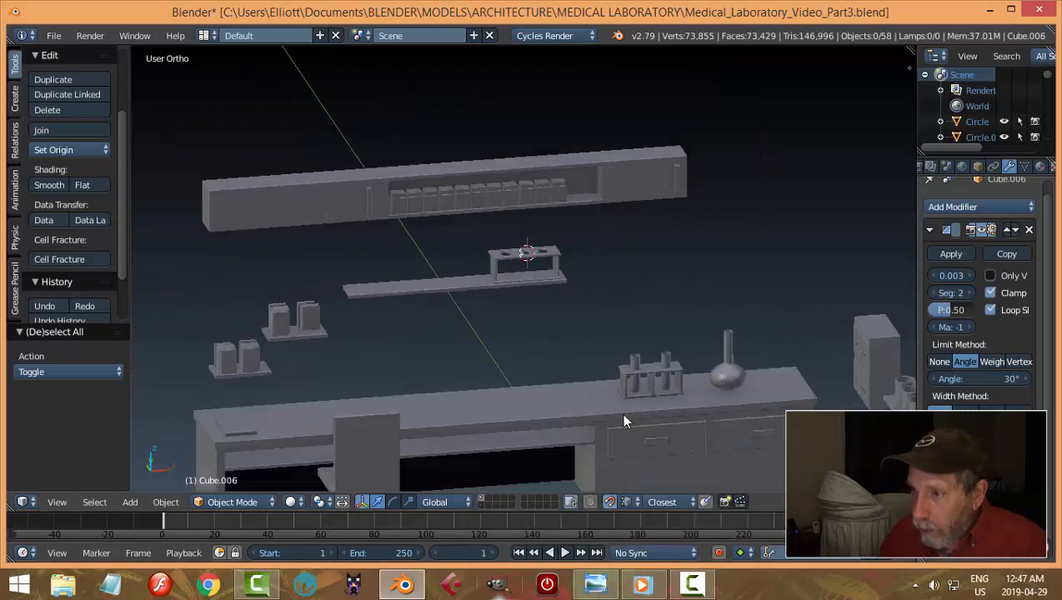
middle_drag(620, 413, 605, 382)
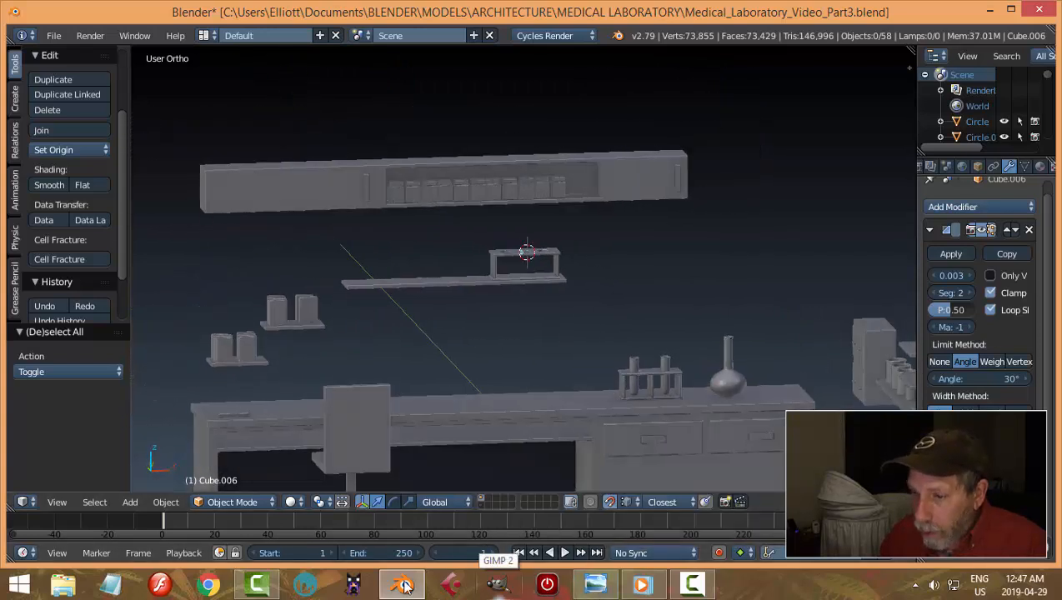
click(594, 583)
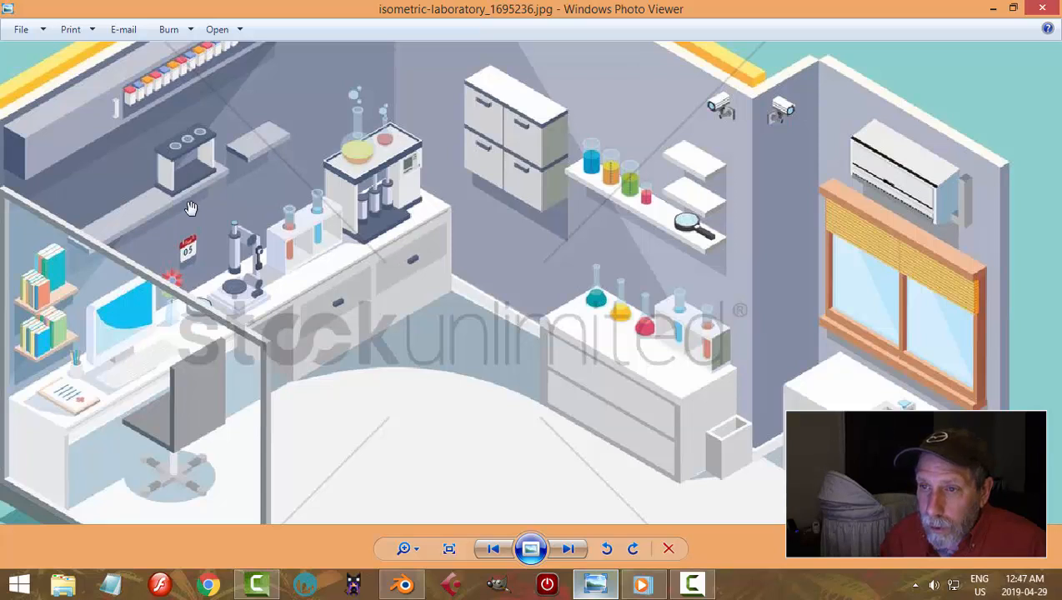
click(403, 583)
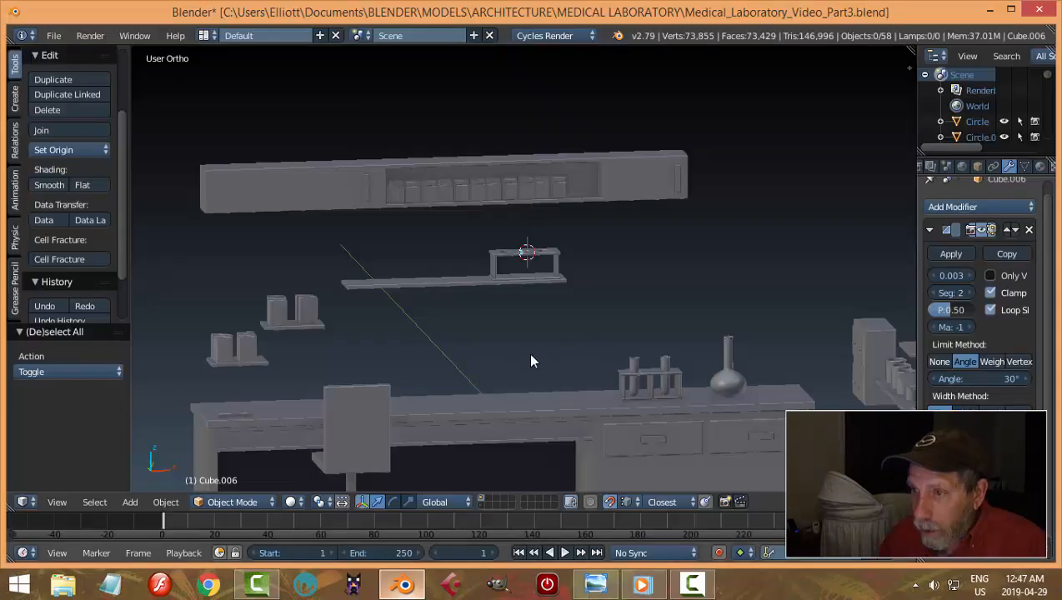
Select the three-hole top plate and raise it 0.026 along Z
scroll(575, 320, up, 3)
right_click(548, 247)
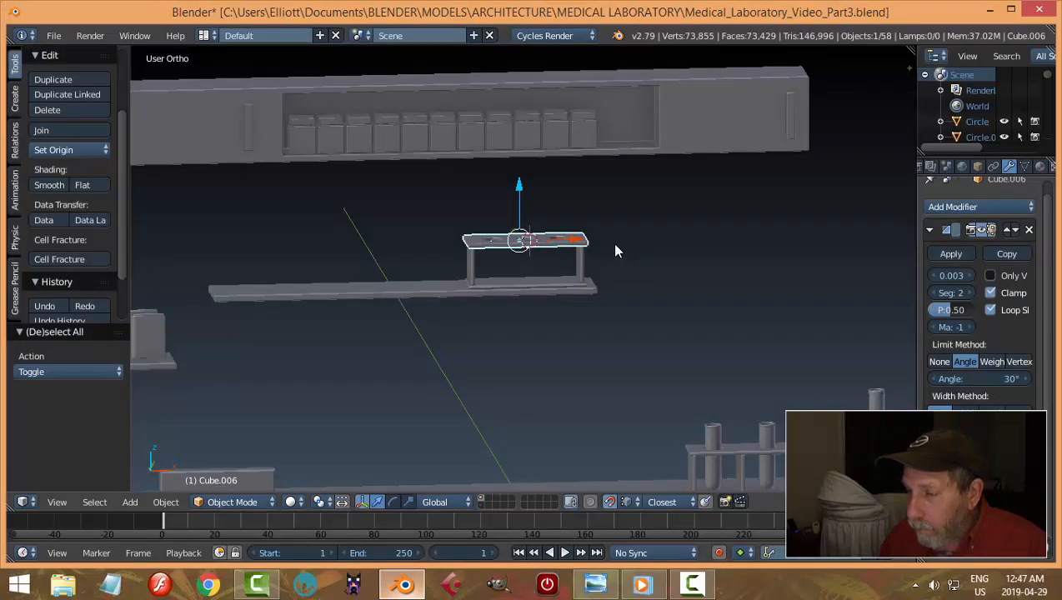
scroll(614, 251, up, 3)
drag(517, 169, 538, 157)
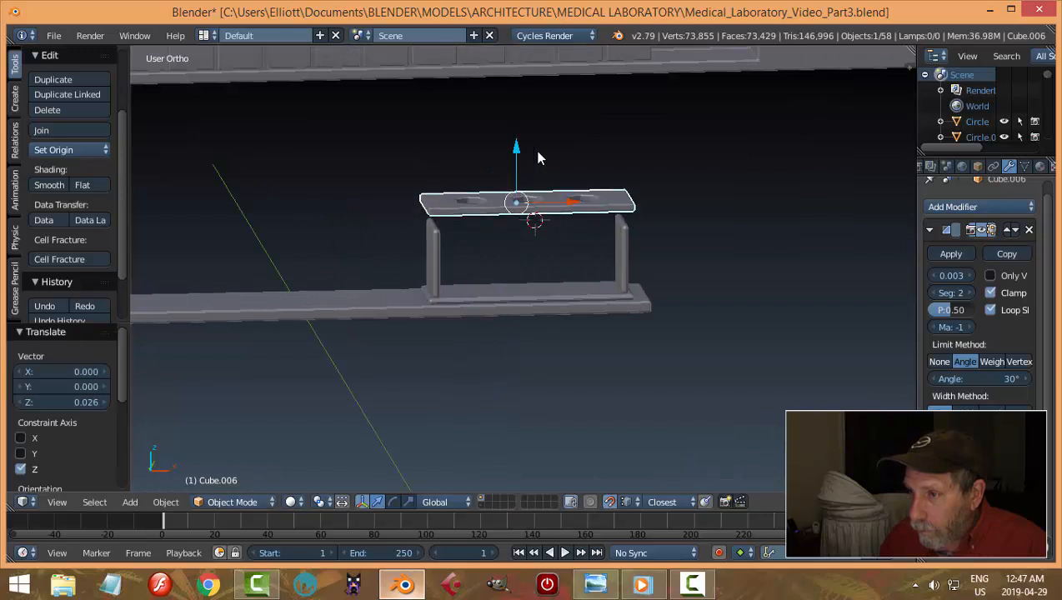
Open the rack's support frame for editing in face select mode
key(a)
right_click(616, 237)
key(Tab)
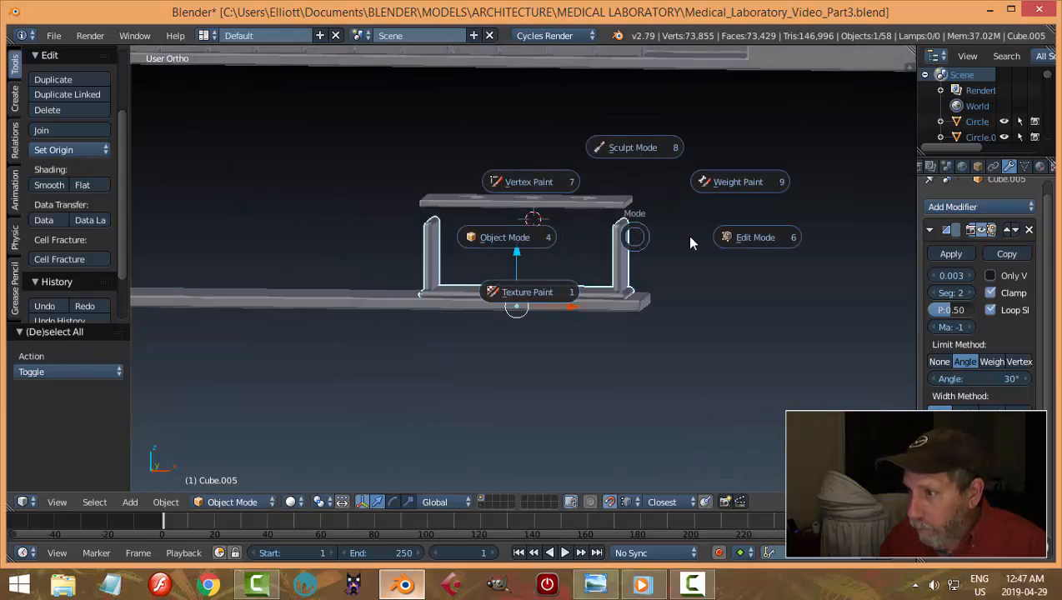
click(686, 235)
scroll(666, 225, up, 2)
key(ctrl+Tab)
click(666, 225)
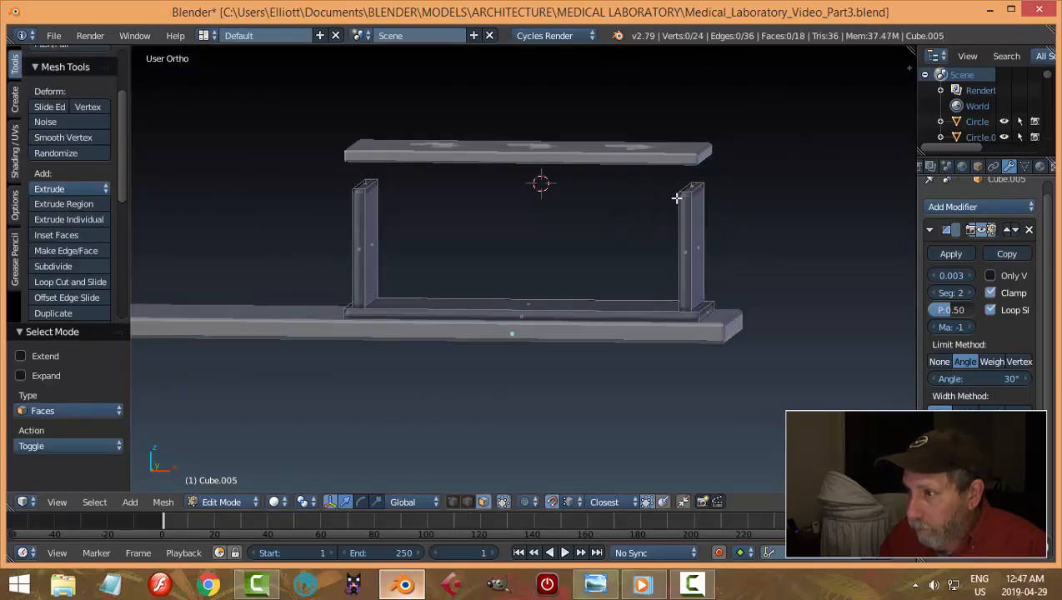
Extend both end supports into the top plate by moving their top faces 0.034 up along Z, then -0.004 with snapping off
right_click(691, 187)
shift+right_click(365, 184)
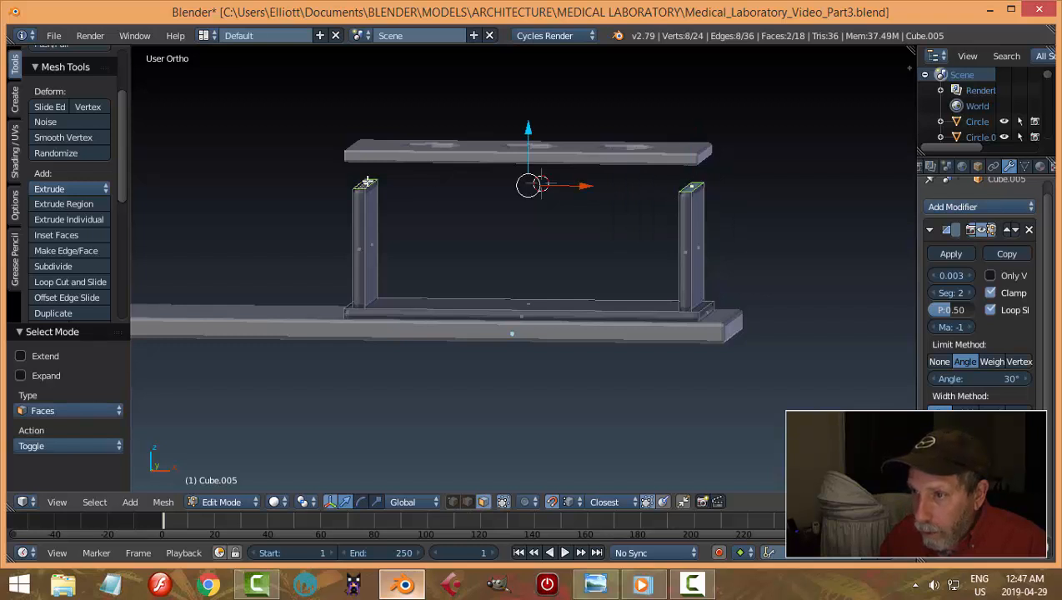
drag(528, 131, 532, 124)
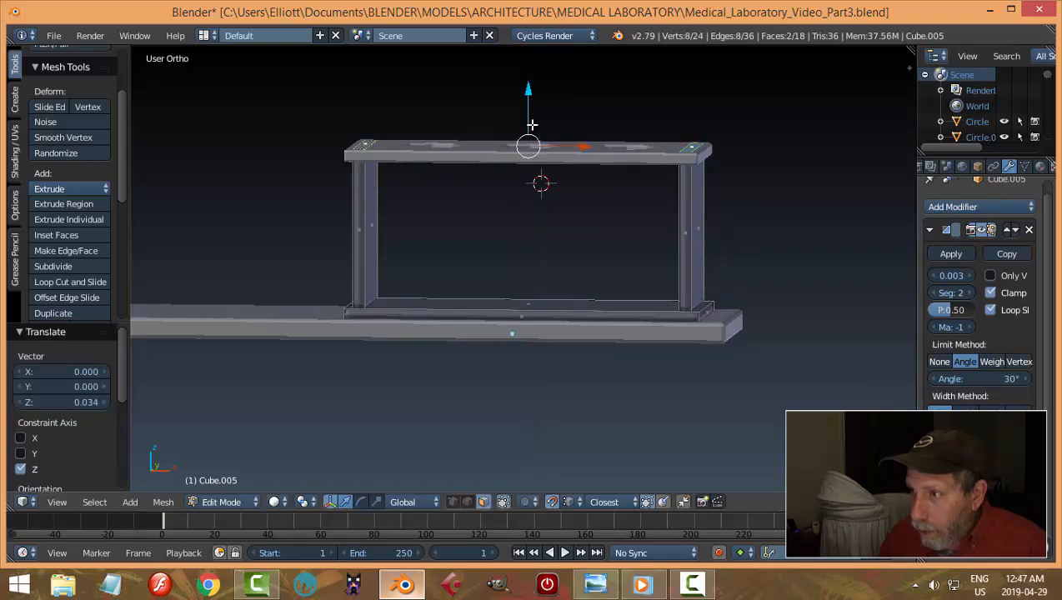
click(550, 502)
click(570, 502)
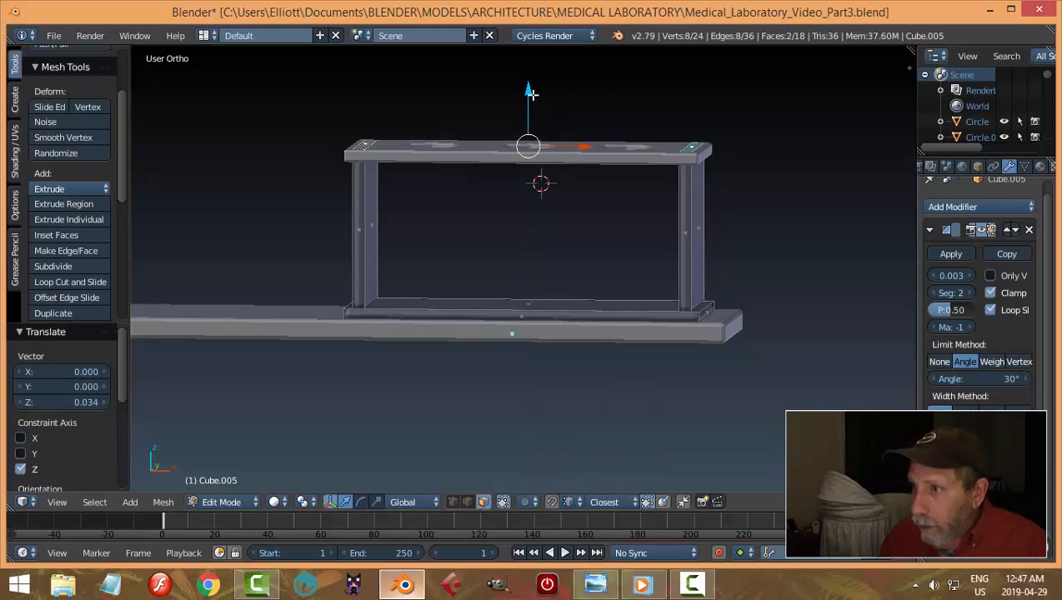
drag(531, 94, 533, 98)
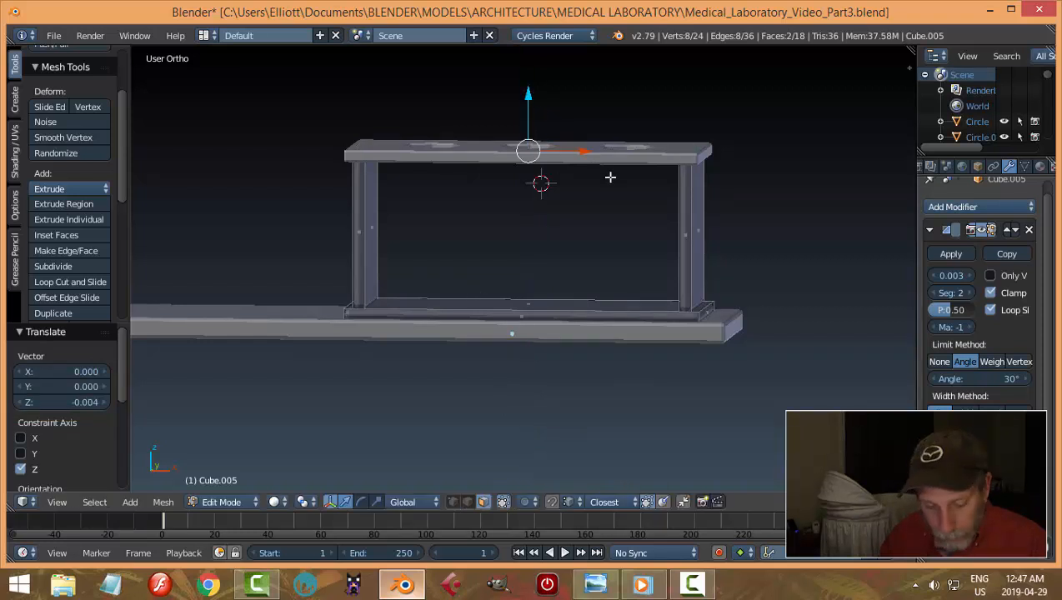
Delete the hidden top faces of both end supports and return to Object Mode with nothing selected
key(x)
click(593, 211)
key(ctrl+Tab)
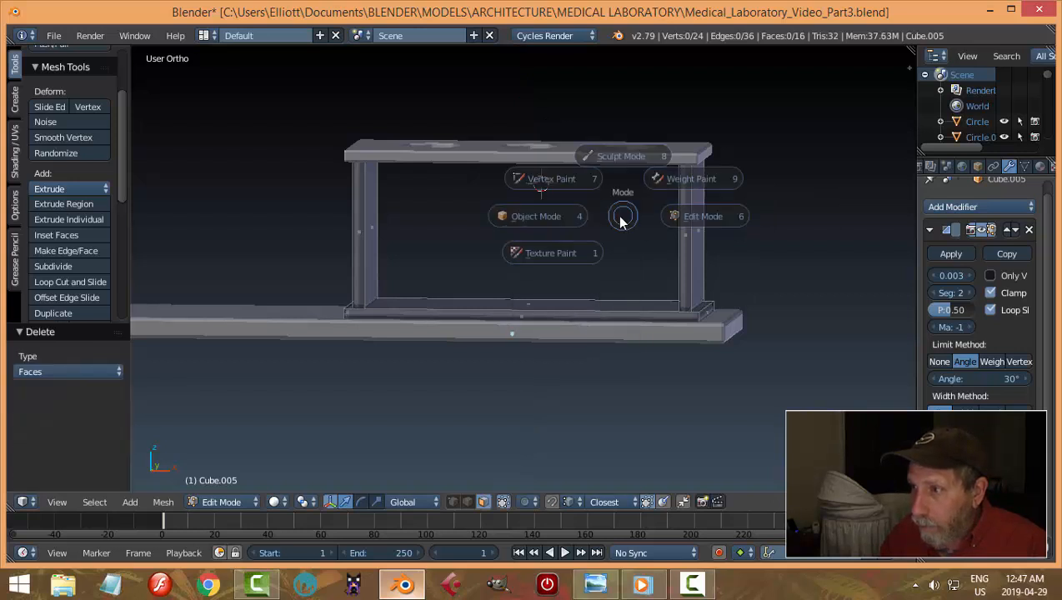
click(700, 222)
middle_drag(700, 223, 621, 262)
key(a)
scroll(621, 288, down, 4)
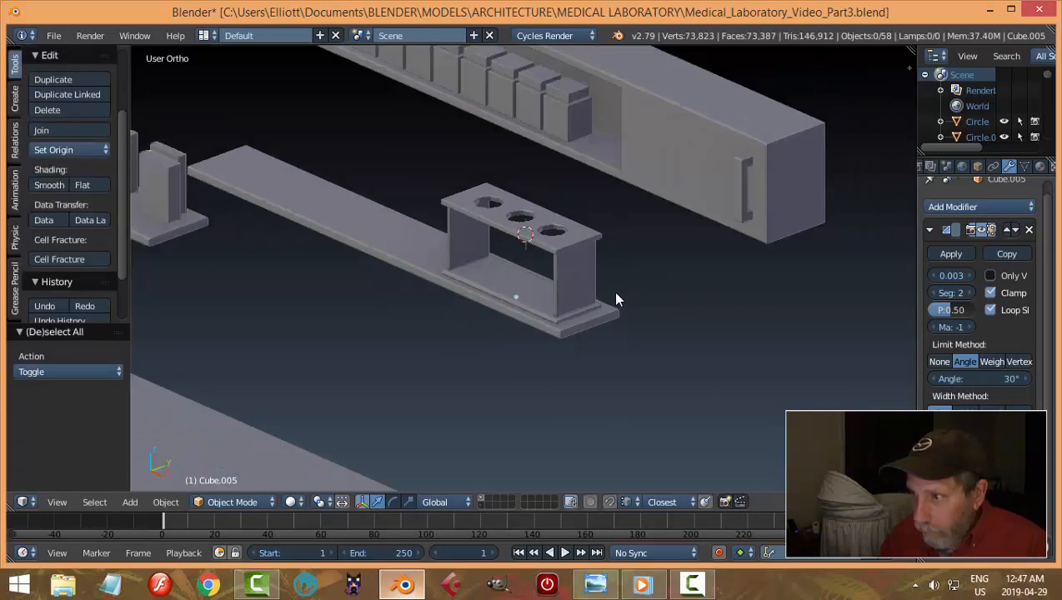
Join the three-hole top plate and the support frame into one object and deselect it
middle_drag(617, 299, 667, 299)
scroll(655, 250, up, 3)
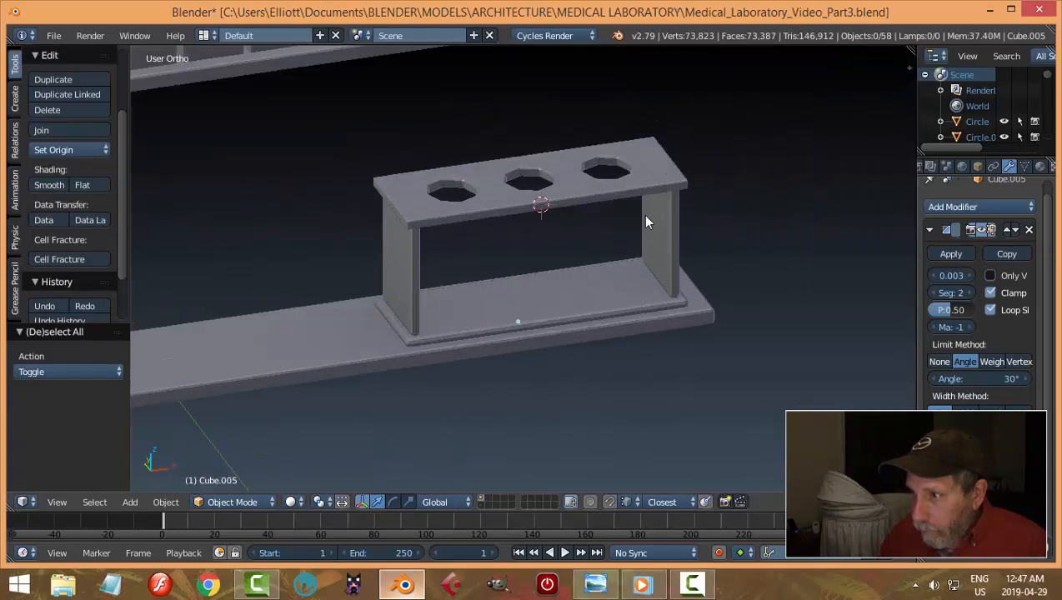
right_click(667, 181)
shift+right_click(669, 223)
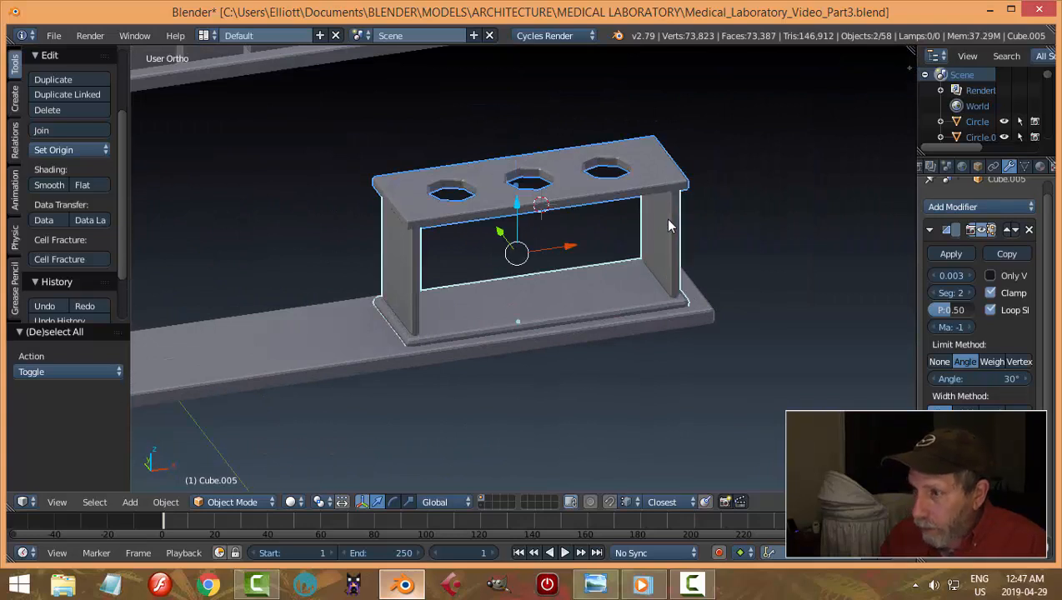
key(ctrl+j)
key(a)
scroll(662, 251, down, 3)
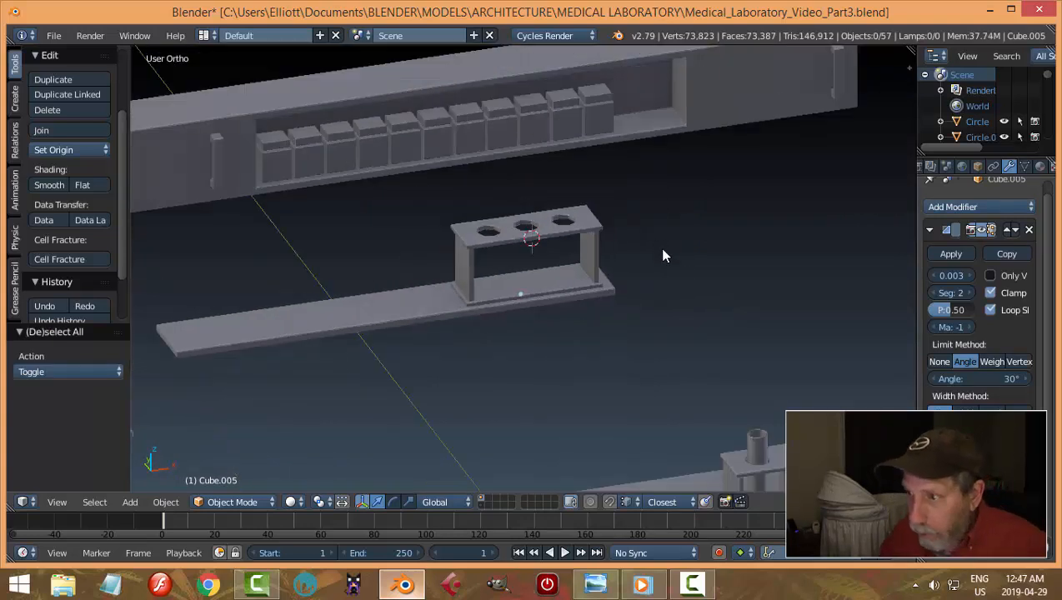
Save the scene over the existing Medical_Laboratory_Video_Part3.blend file
middle_drag(664, 256, 527, 301)
key(ctrl+s)
click(645, 234)
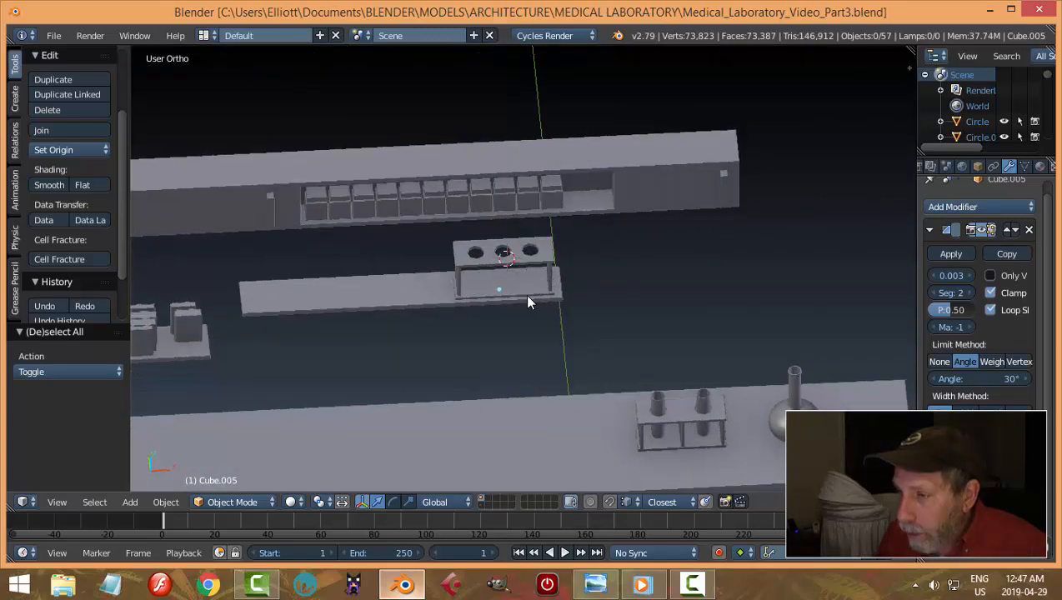
Examine the countertop machine with its flasks and cylinders in the reference image and find its place on the modelled counter
click(595, 584)
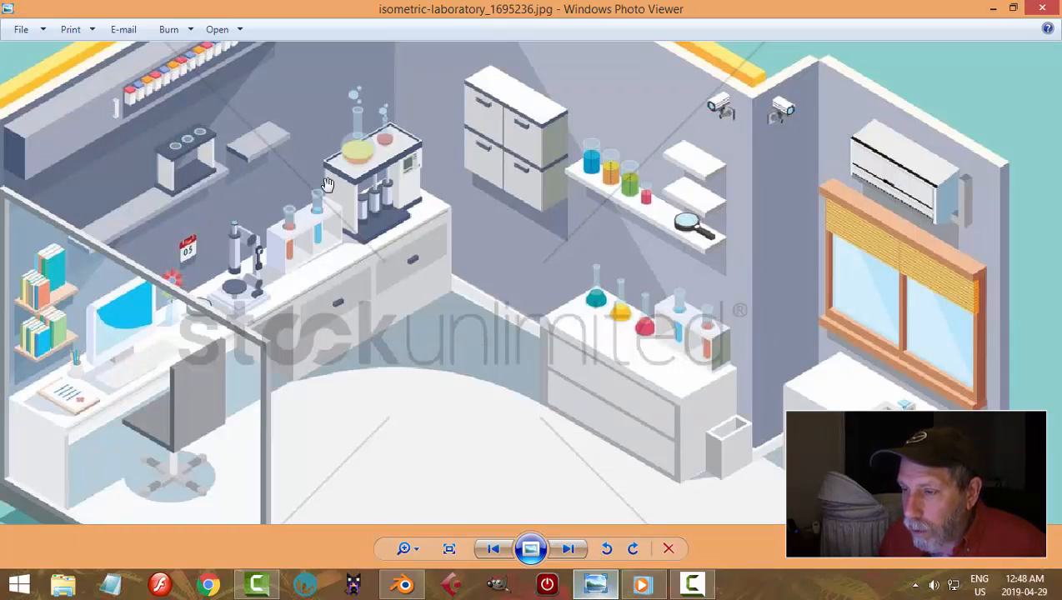
scroll(431, 198, up, 2)
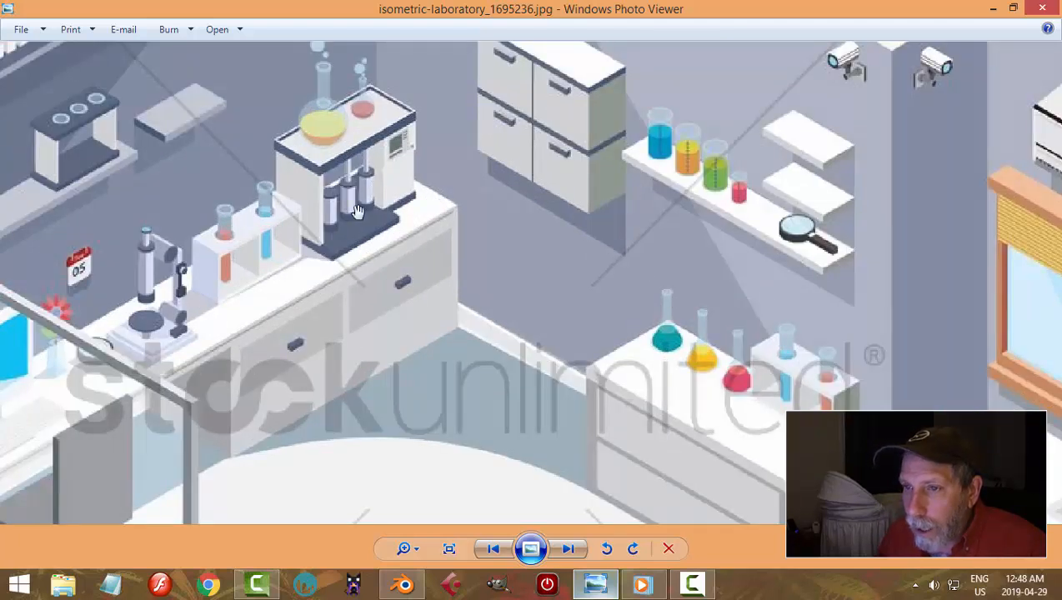
drag(386, 229, 453, 259)
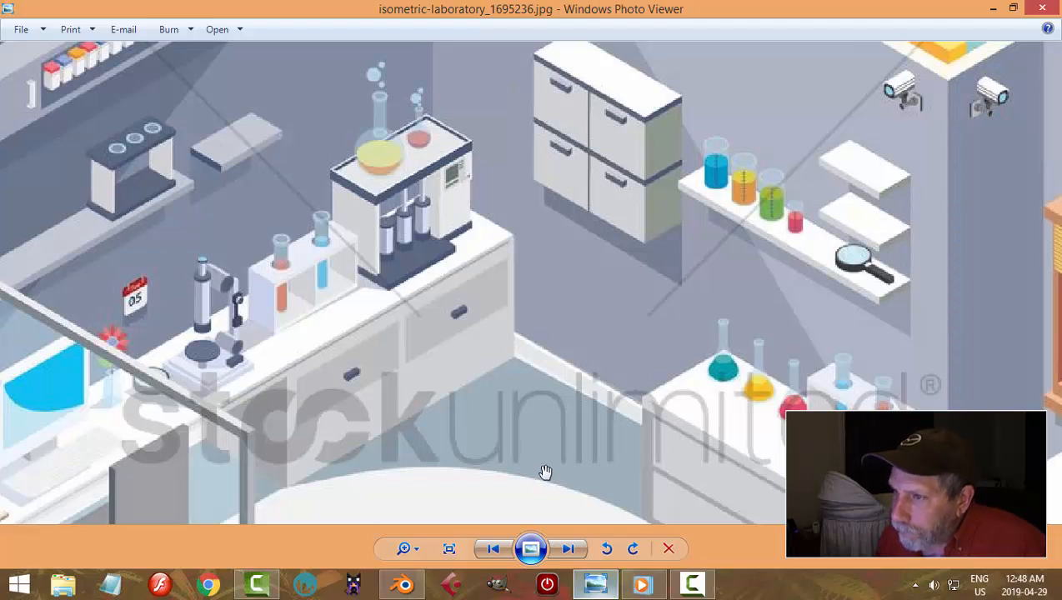
click(395, 587)
middle_drag(621, 332, 625, 351)
middle_drag(792, 380, 584, 400)
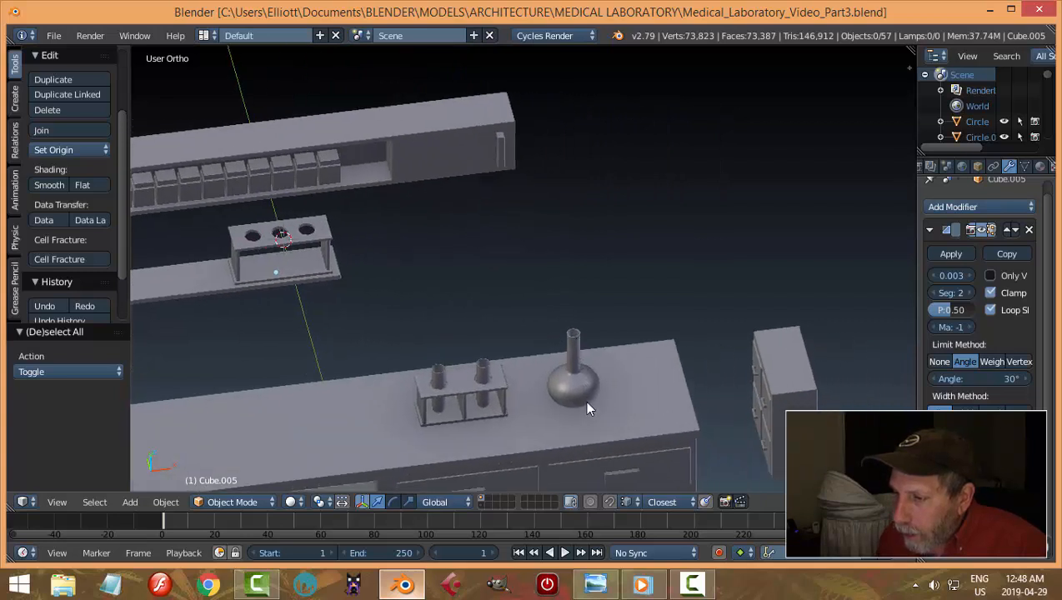
Select the round flask on the counter and check its placement against the countertop machine in the reference image
right_click(590, 394)
scroll(501, 404, up, 2)
scroll(500, 404, down, 4)
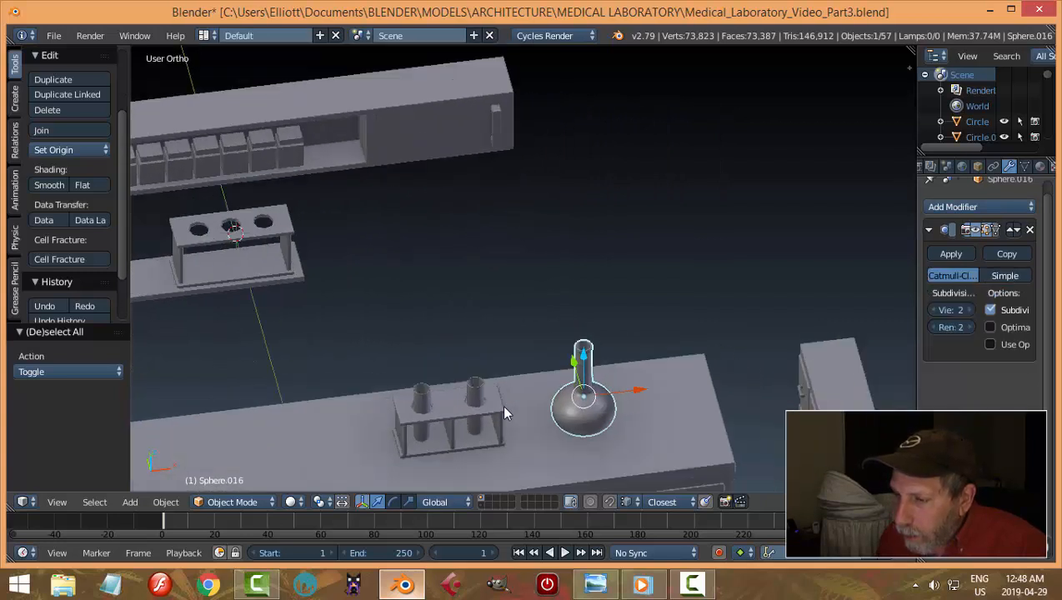
click(604, 588)
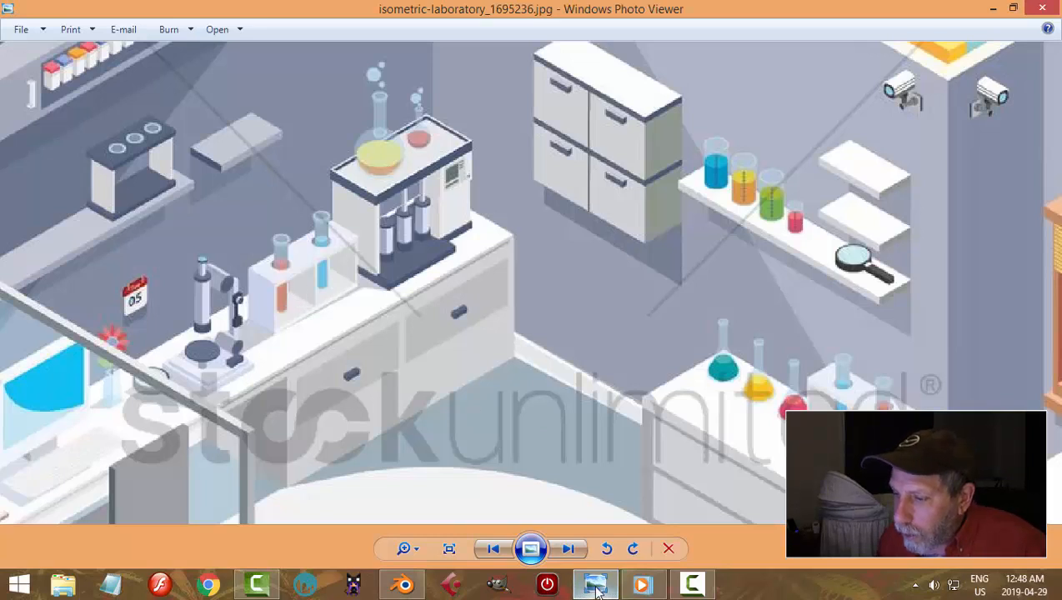
right_click(403, 585)
click(554, 427)
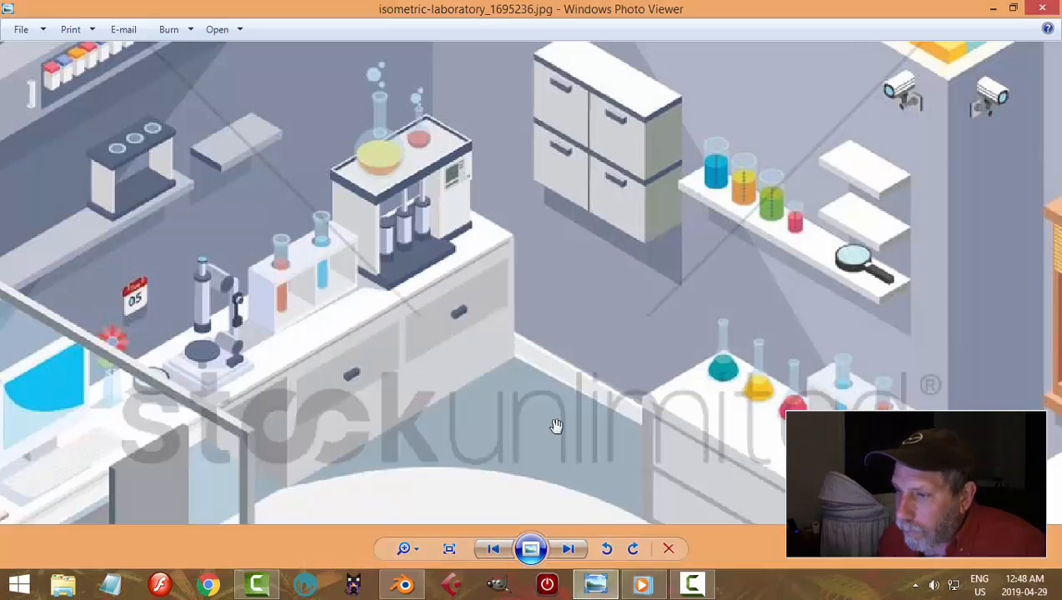
click(405, 586)
scroll(597, 396, up, 6)
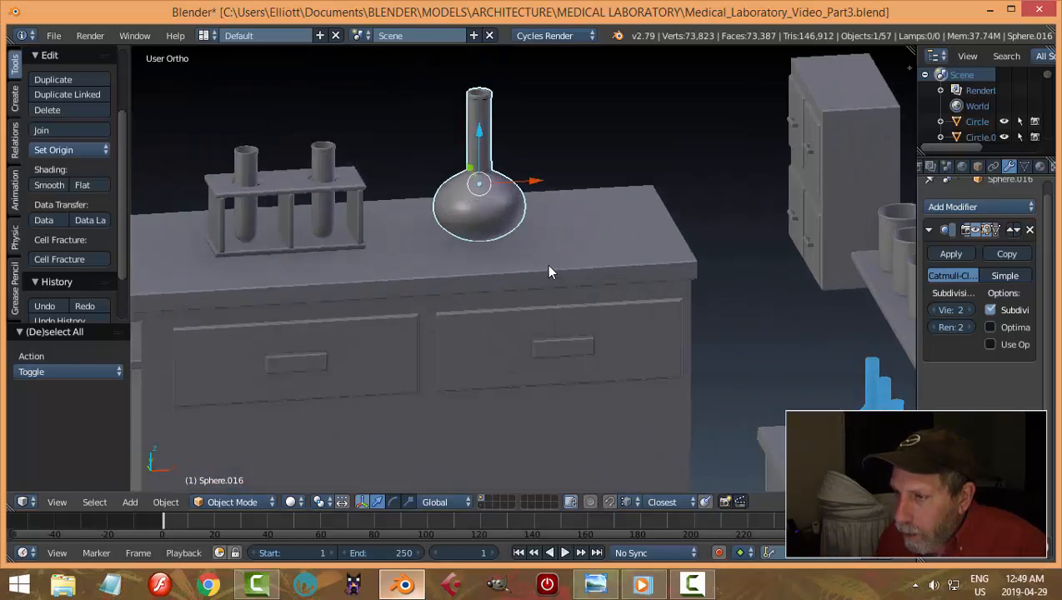
right_click(481, 223)
right_click(482, 215)
right_click(481, 215)
right_click(478, 214)
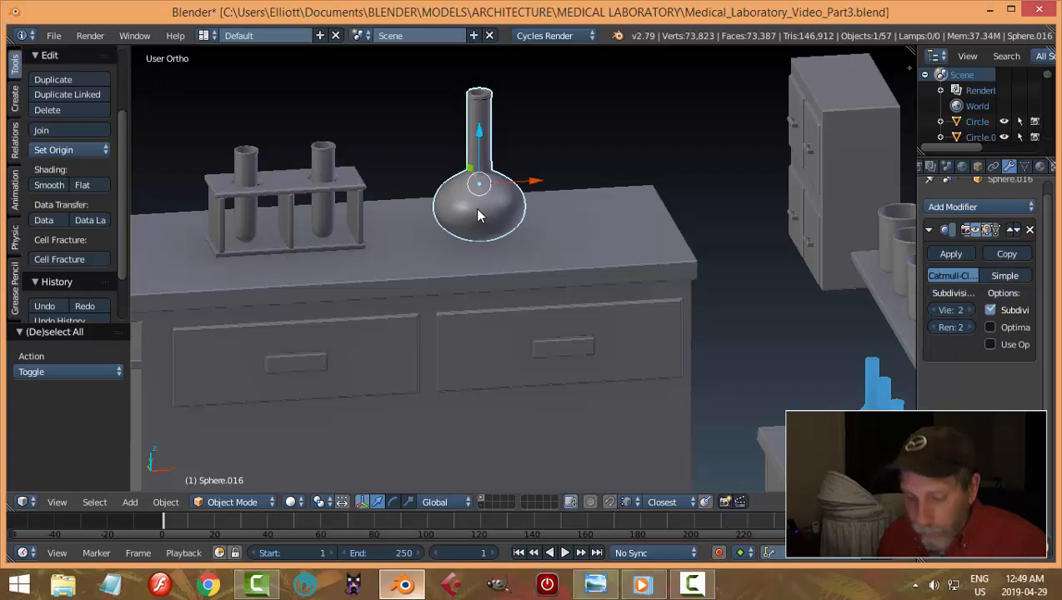
Select the round flask and the object inside it in front wireframe view, move both along X past the test tube rack, and restore solid shading
key(KP_3)
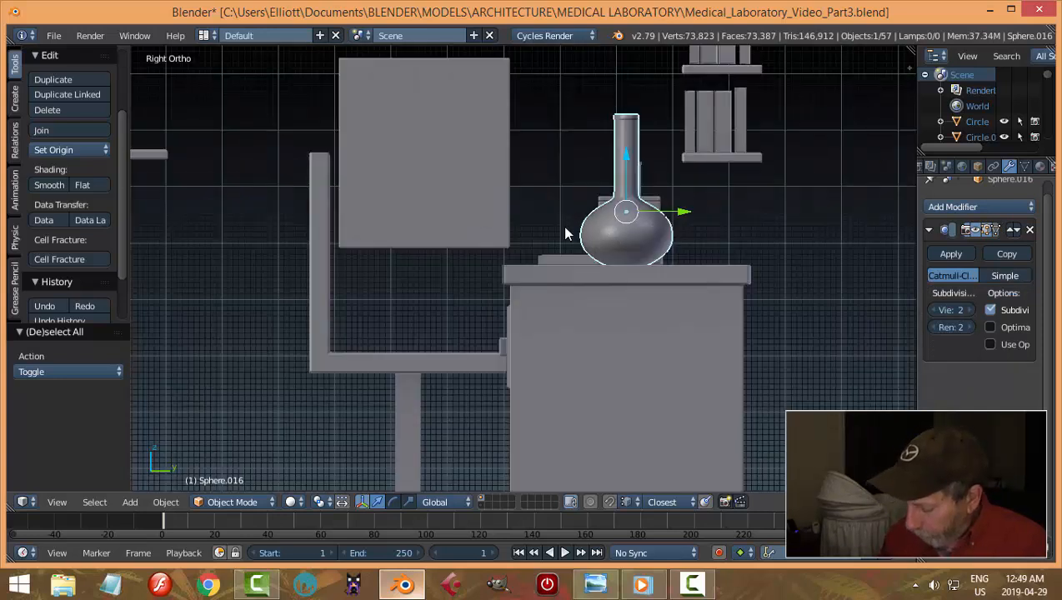
key(KP_1)
key(z)
click(640, 219)
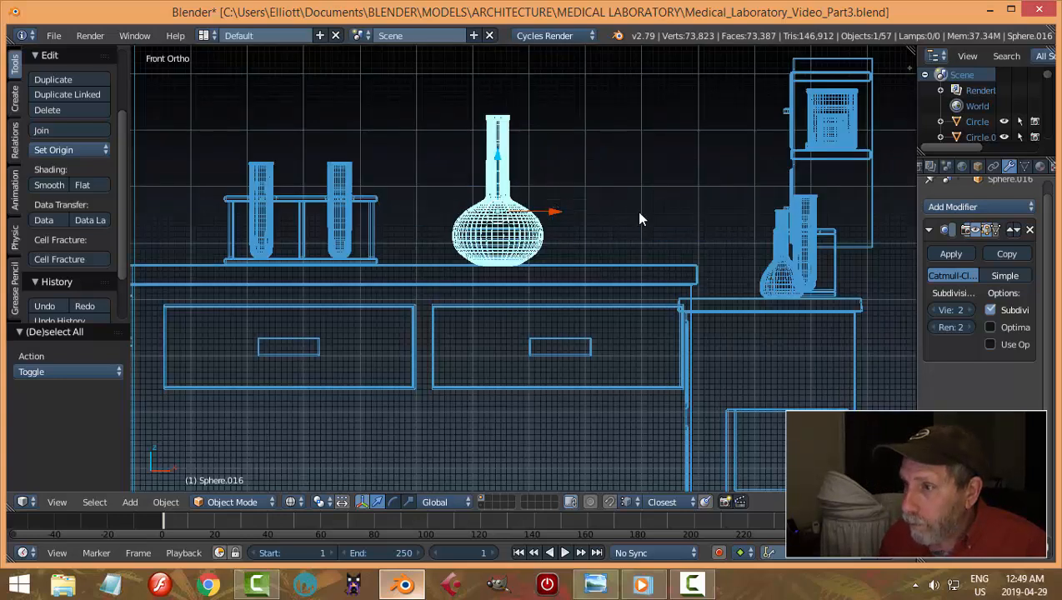
key(b)
drag(423, 67, 552, 254)
drag(557, 214, 265, 213)
middle_drag(625, 176, 629, 236)
key(z)
click(623, 331)
key(ctrl+Tab)
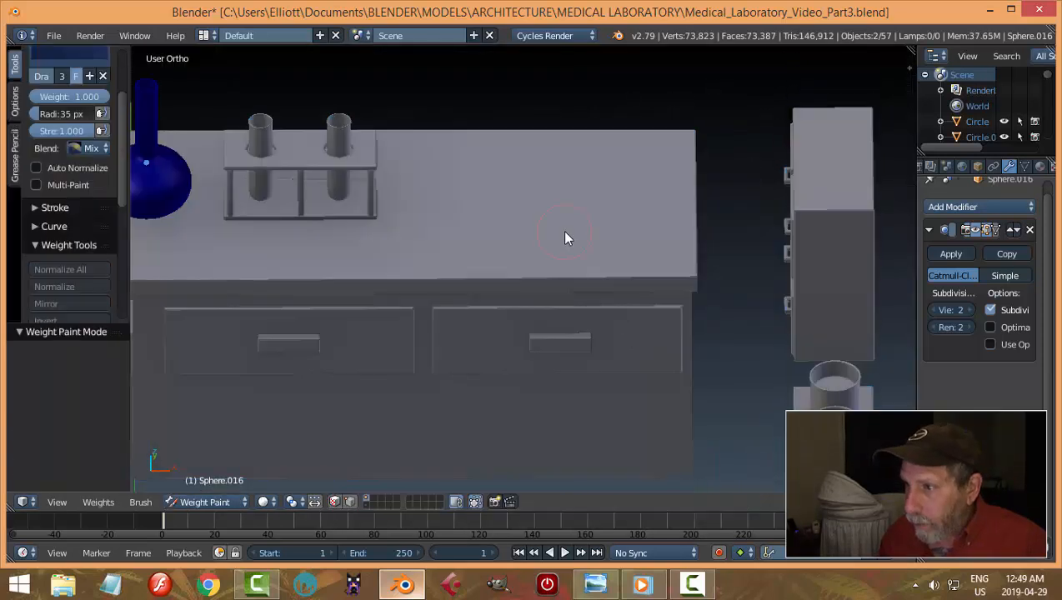
click(200, 502)
click(209, 480)
Select the countertop face beside the test tube rack in the counter's mesh and snap the 3D cursor to it
right_click(536, 180)
key(ctrl+Tab)
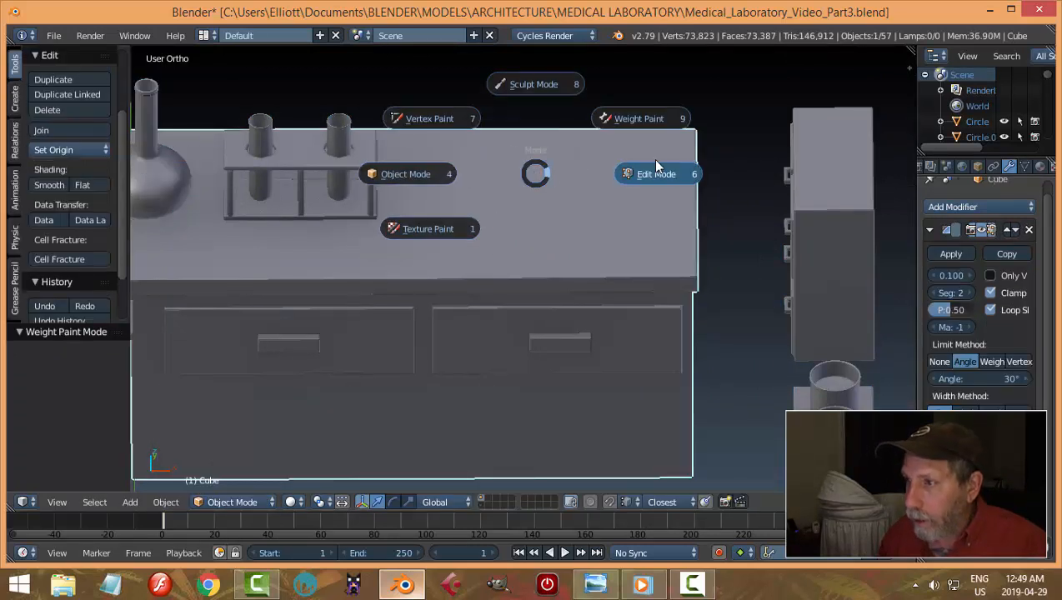
click(655, 166)
right_click(575, 189)
key(shift+s)
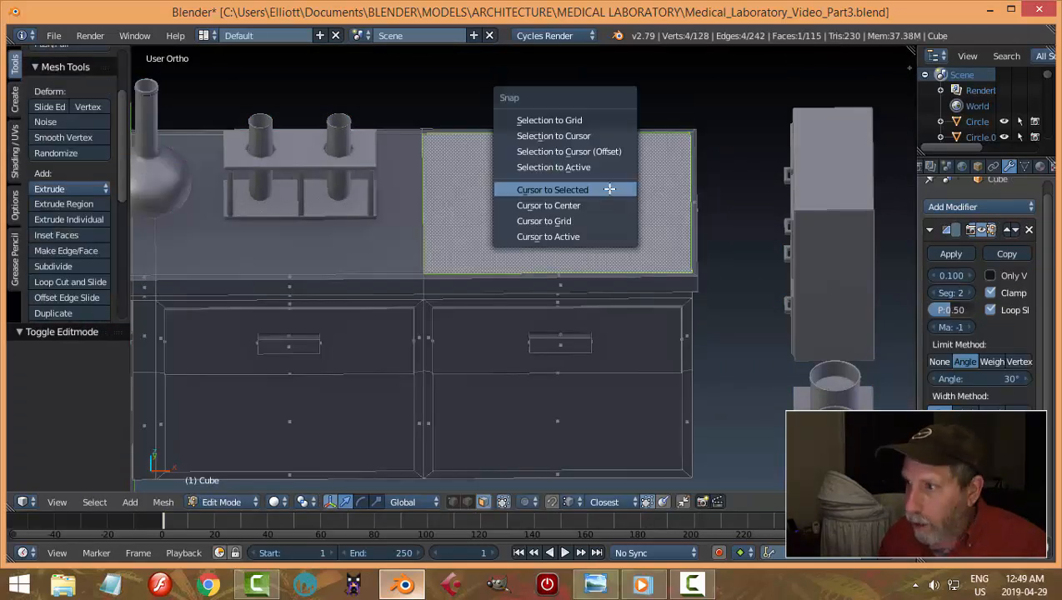
click(611, 189)
middle_drag(607, 191, 582, 225)
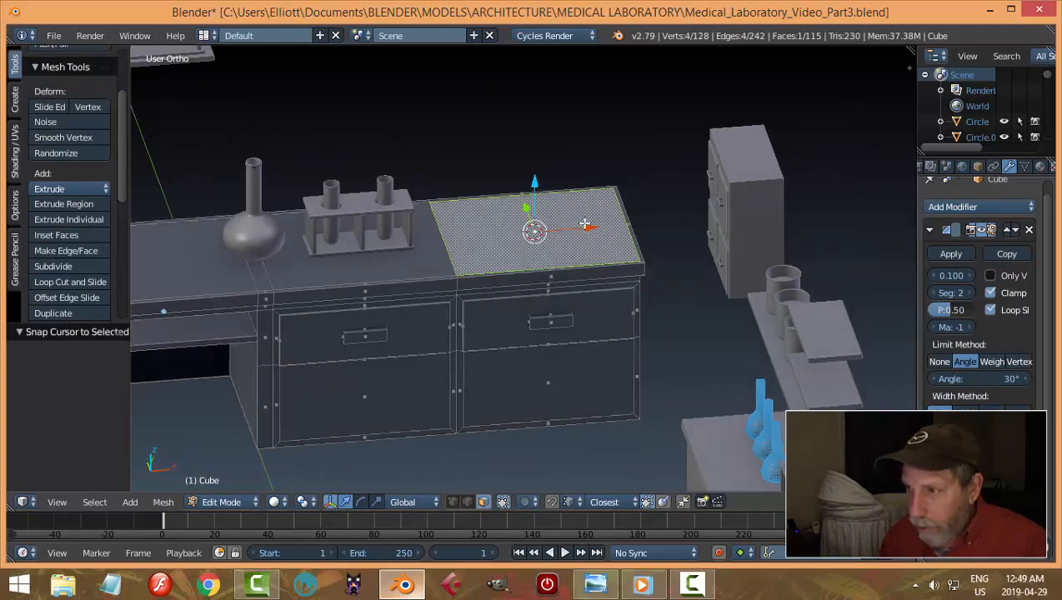
Duplicate the selected countertop face, raise the copy 0.085 along Z, and separate it into its own object
key(shift+d)
right_click(548, 181)
key(g)
key(z)
click(627, 175)
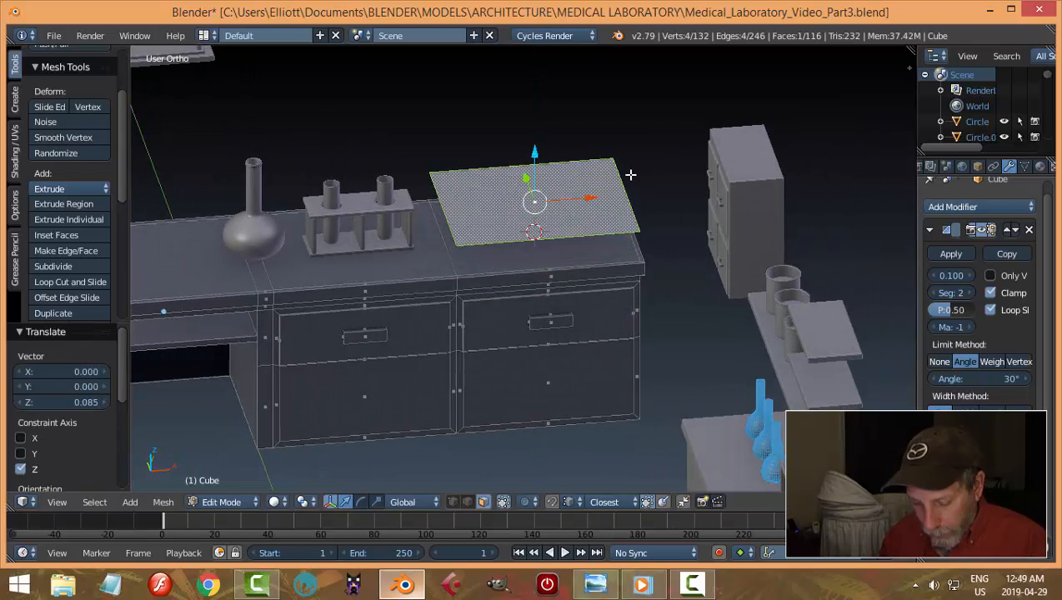
key(p)
click(629, 174)
key(Tab)
click(572, 202)
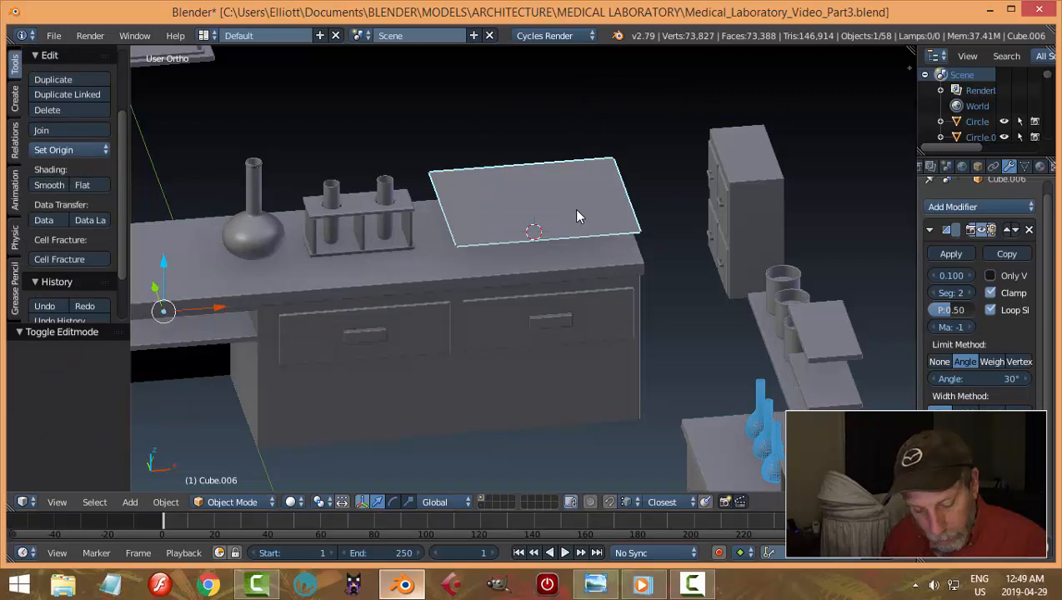
Hide all other objects, set the separated plane's origin to its geometry, and snap the 3D cursor to it
key(shift+h)
middle_drag(575, 218, 573, 275)
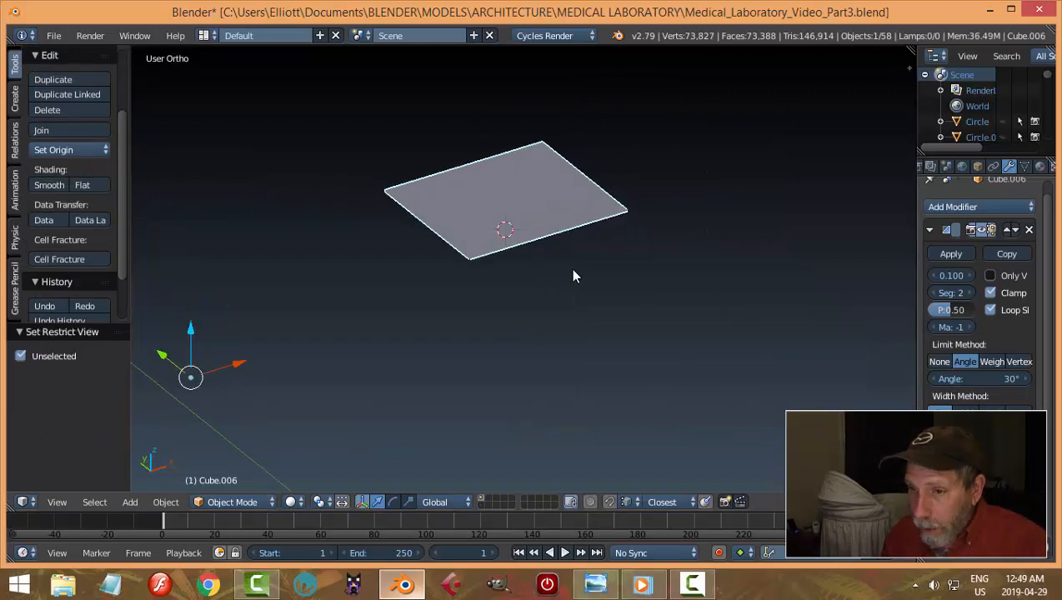
click(78, 146)
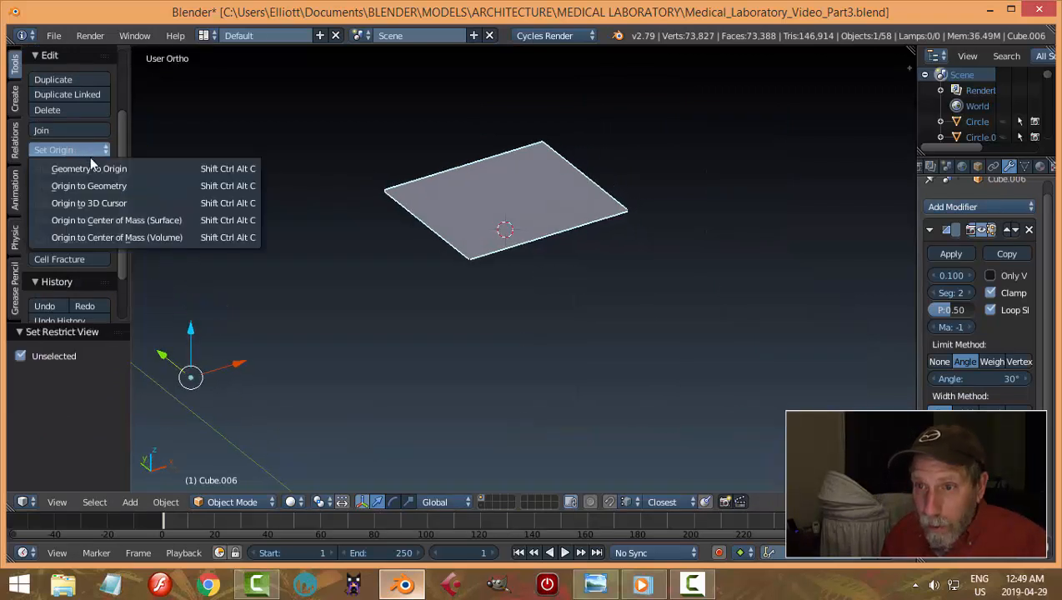
click(126, 184)
key(shift+s)
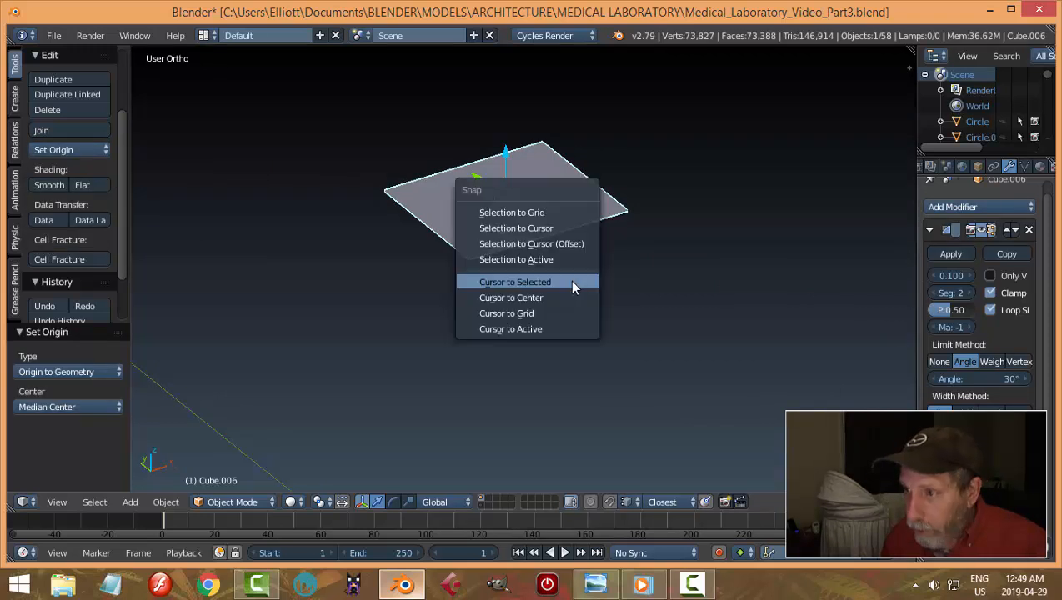
click(569, 280)
Select the whole plane in Edit Mode and scale it down along Y to the machine's footprint in the reference image
middle_drag(578, 287, 650, 352)
key(Tab)
click(754, 353)
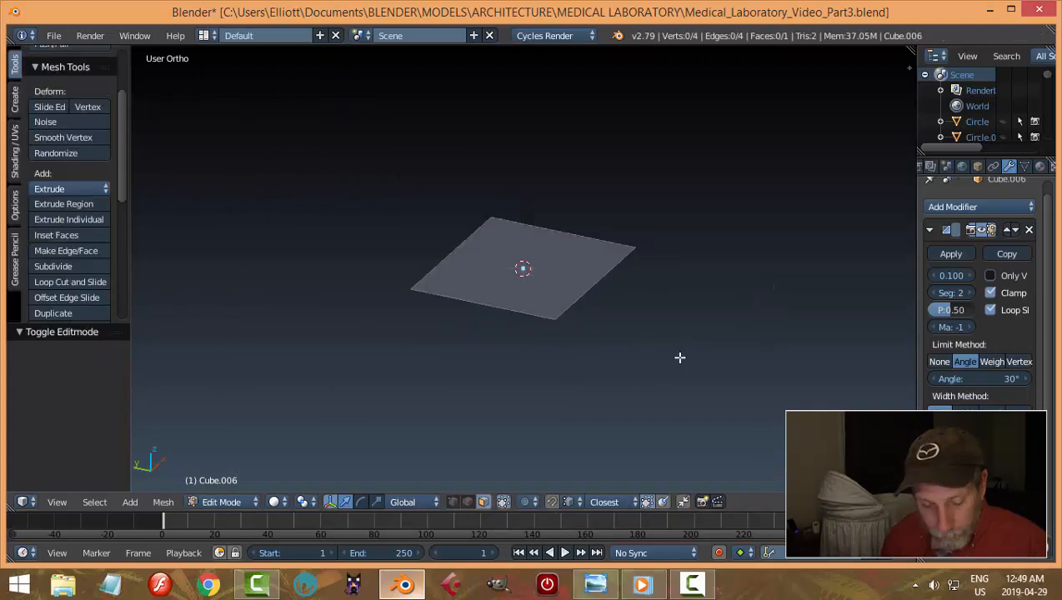
key(a)
click(595, 584)
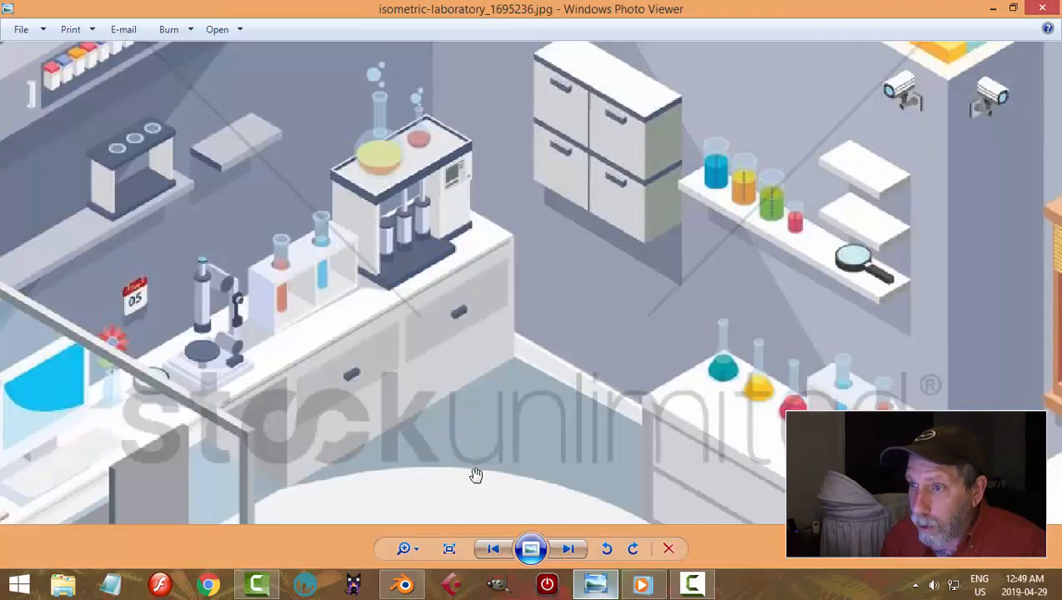
click(403, 584)
key(s)
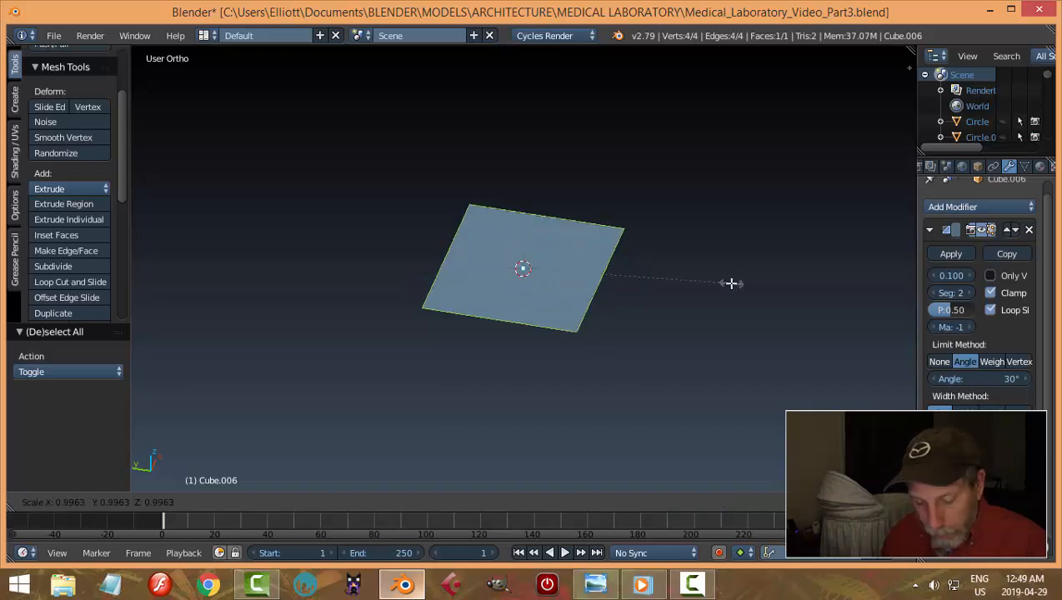
key(y)
click(666, 277)
middle_drag(667, 277, 588, 300)
Extrude the plane 0.030 upward as the machine's base slab and turn off the Bevel modifier's viewport display
click(595, 584)
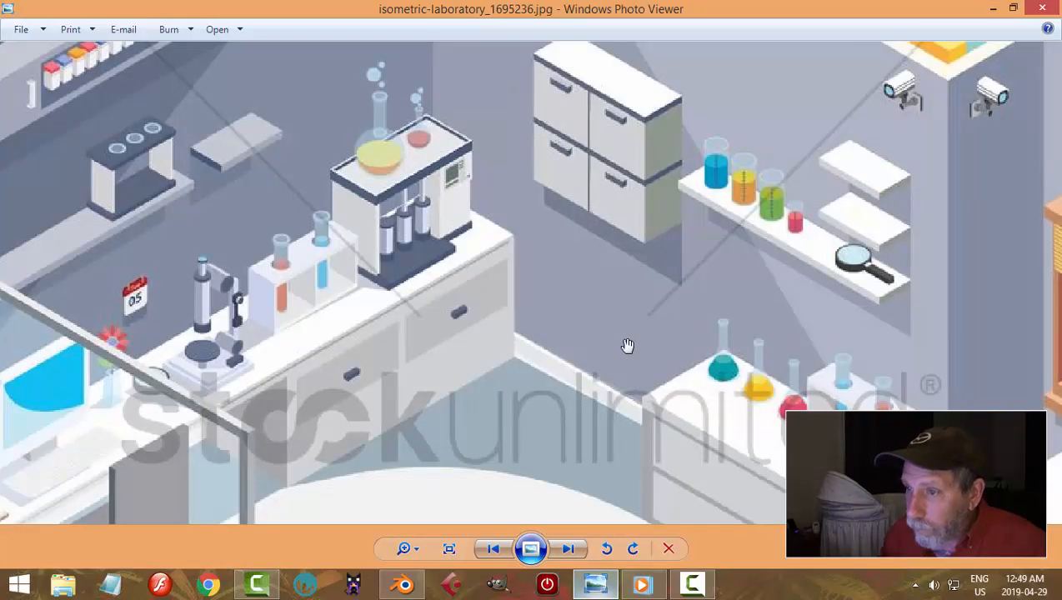
scroll(417, 301, up, 2)
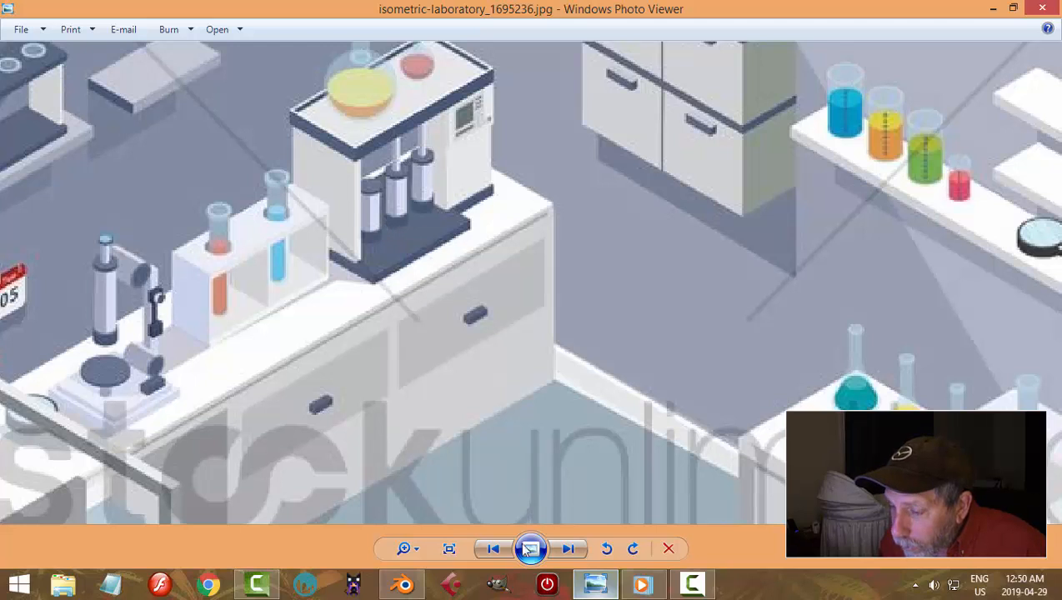
click(398, 590)
middle_drag(666, 360, 648, 367)
key(e)
right_click(648, 366)
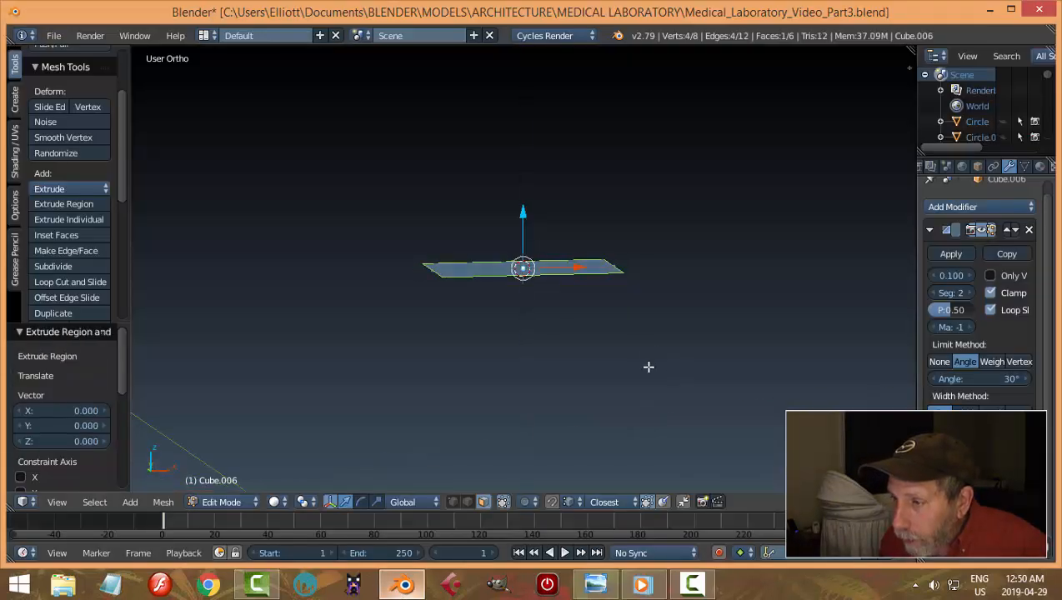
drag(536, 219, 533, 212)
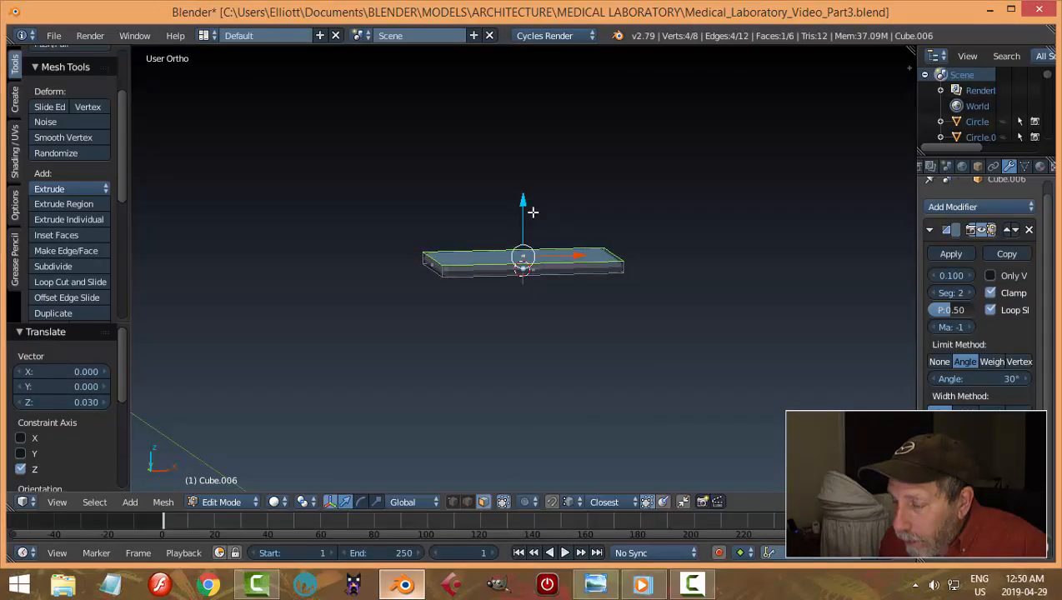
click(981, 230)
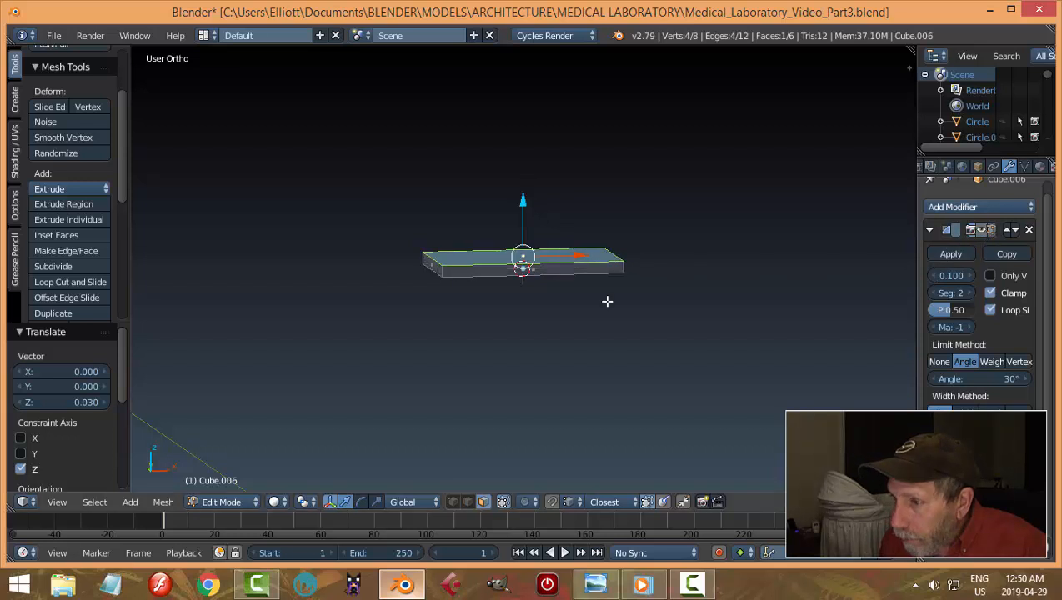
middle_drag(607, 301, 626, 320)
Check the machine's height in the reference image and extrude the slab's top face 0.234 upward as the body
click(597, 585)
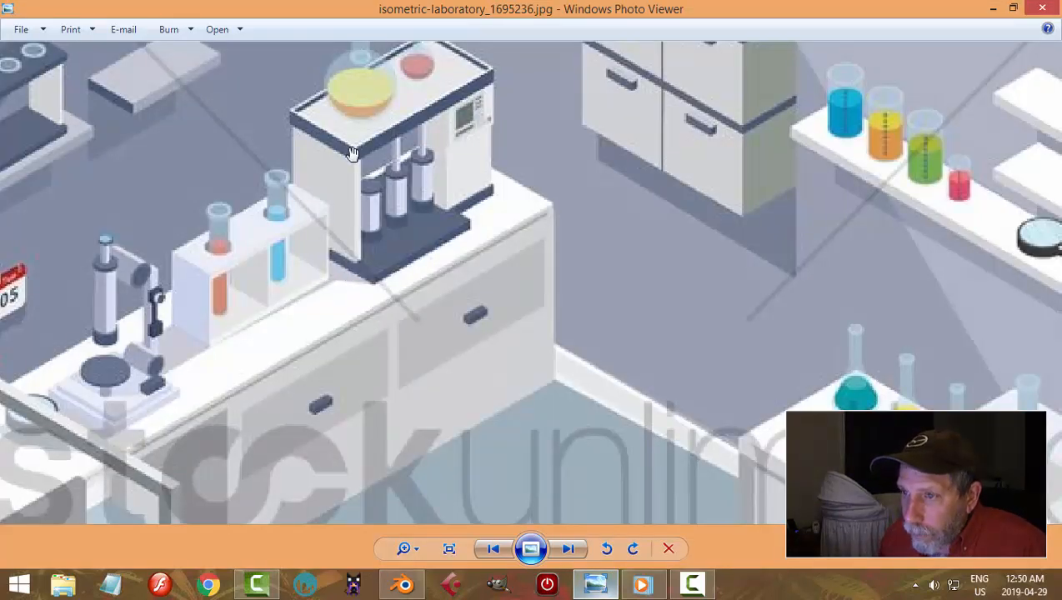
click(403, 584)
middle_drag(616, 411, 616, 412)
key(e)
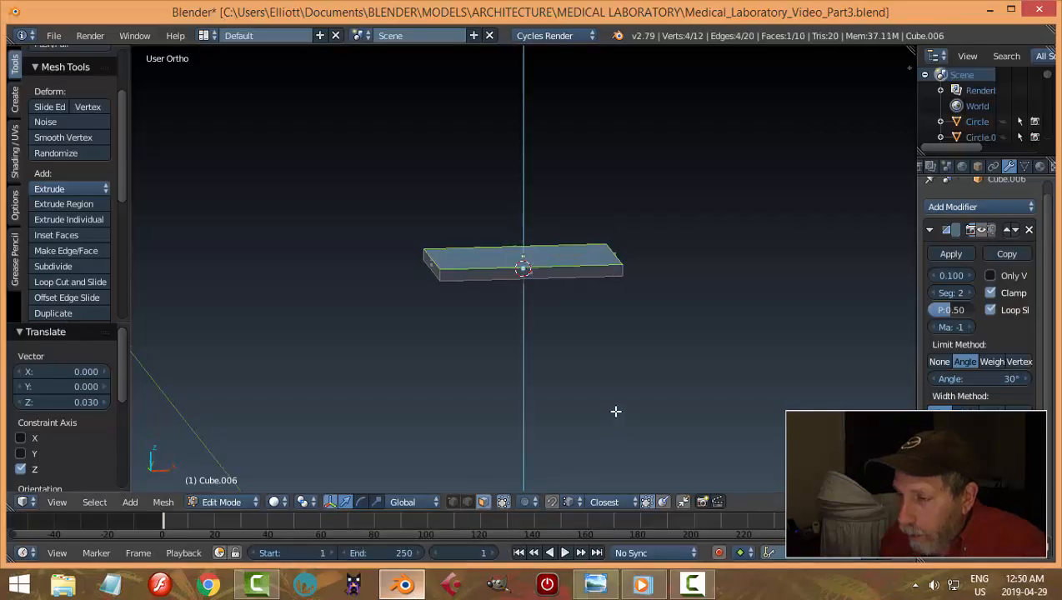
click(615, 412)
drag(525, 203, 537, 112)
Extrude the body's top face another 0.037 upward to form the machine's top slab
middle_drag(550, 183, 594, 206)
key(e)
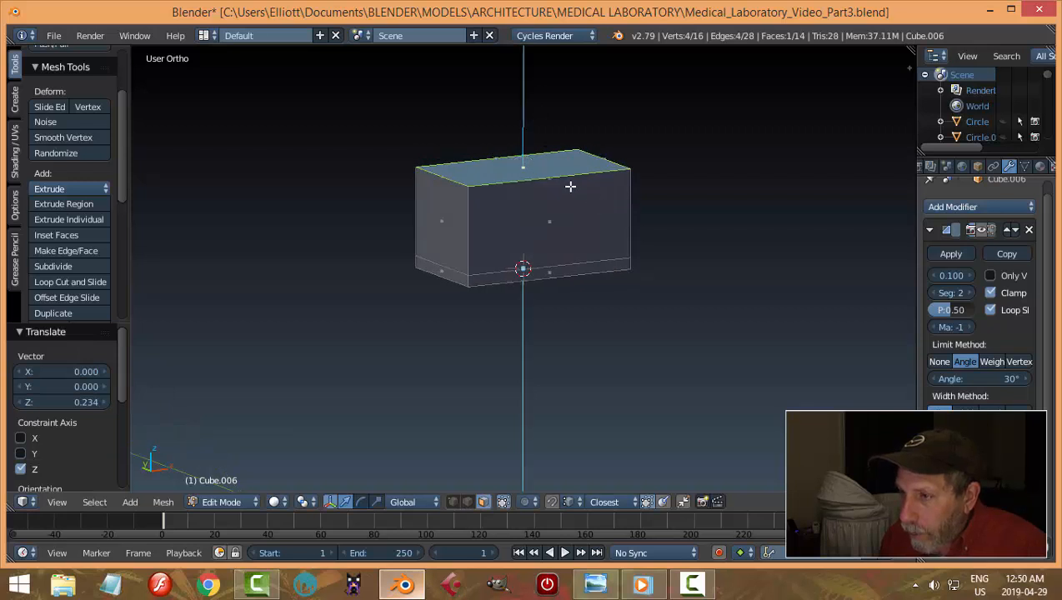
right_click(569, 185)
drag(523, 117, 527, 106)
middle_drag(527, 106, 690, 255)
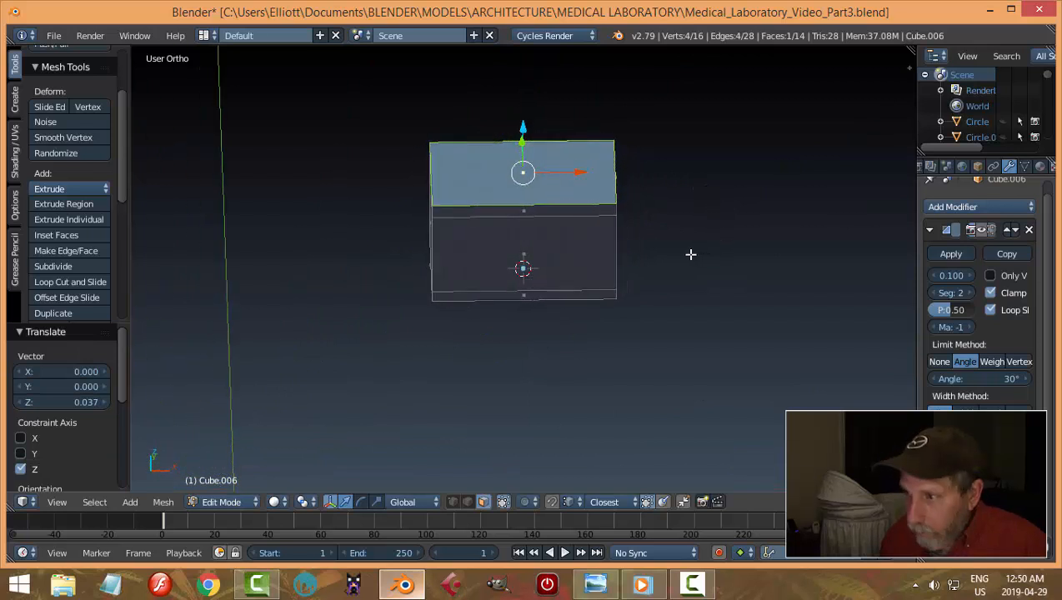
Select the entire box mesh and scale it by 1.079 along X
key(s)
key(Escape)
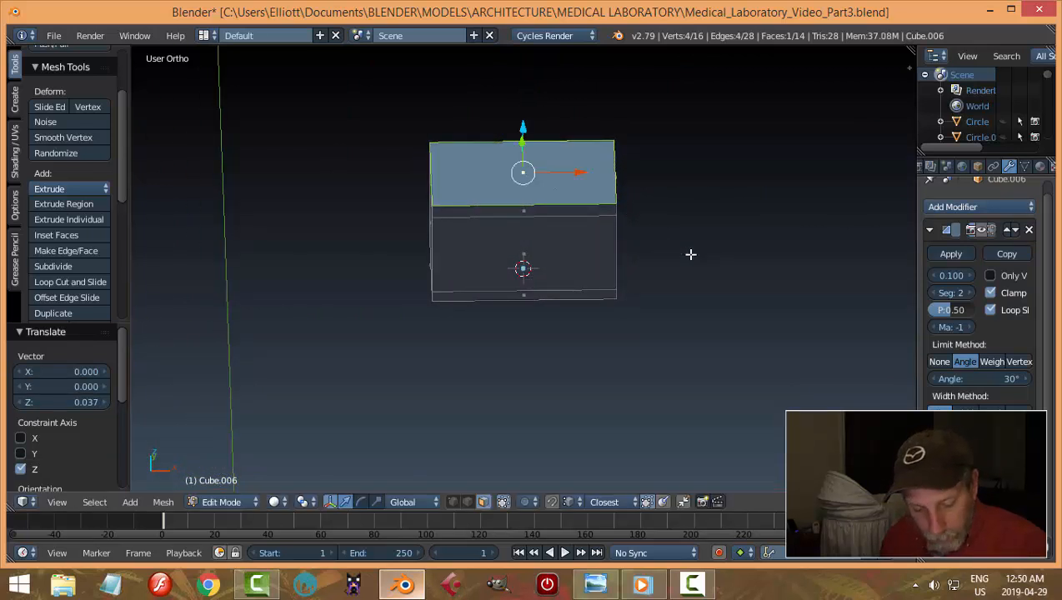
key(a)
key(s)
key(x)
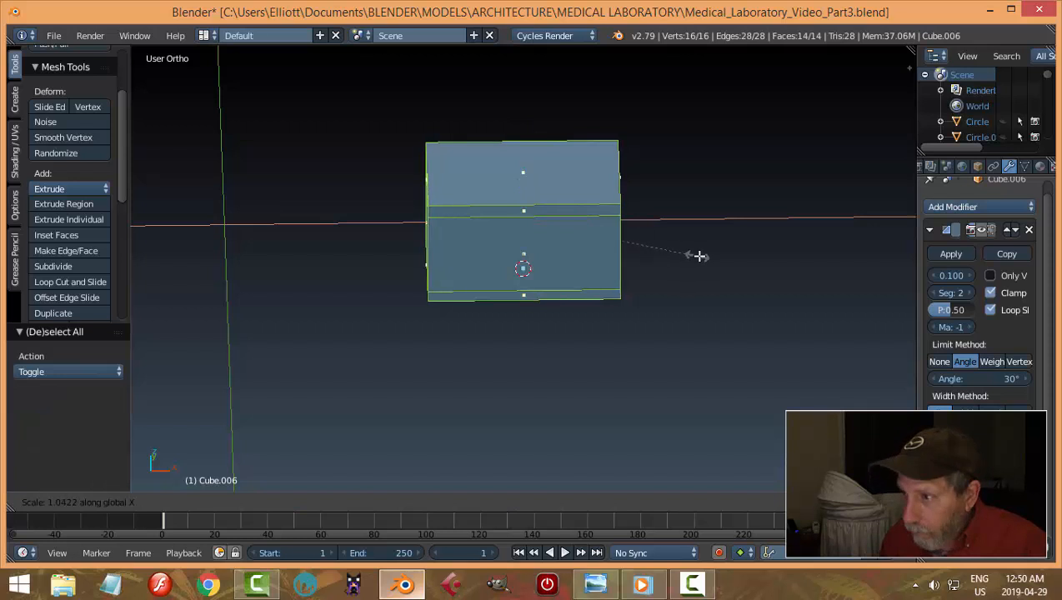
click(700, 253)
middle_drag(636, 300, 664, 300)
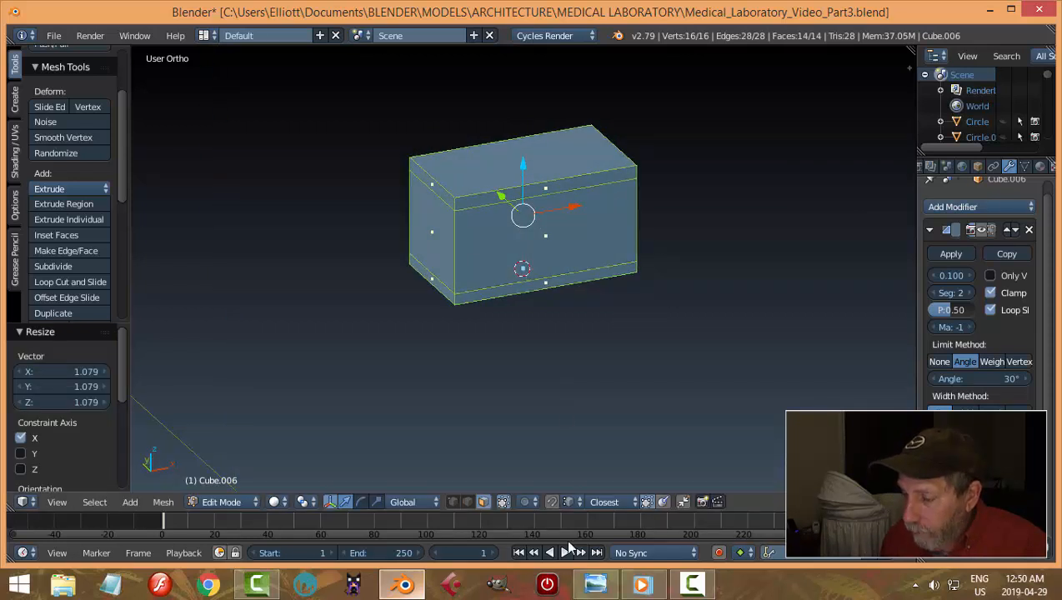
Inset the box's top face by 0.0180 and extrude it 0.009 downward to recess the top as in the reference image
click(594, 584)
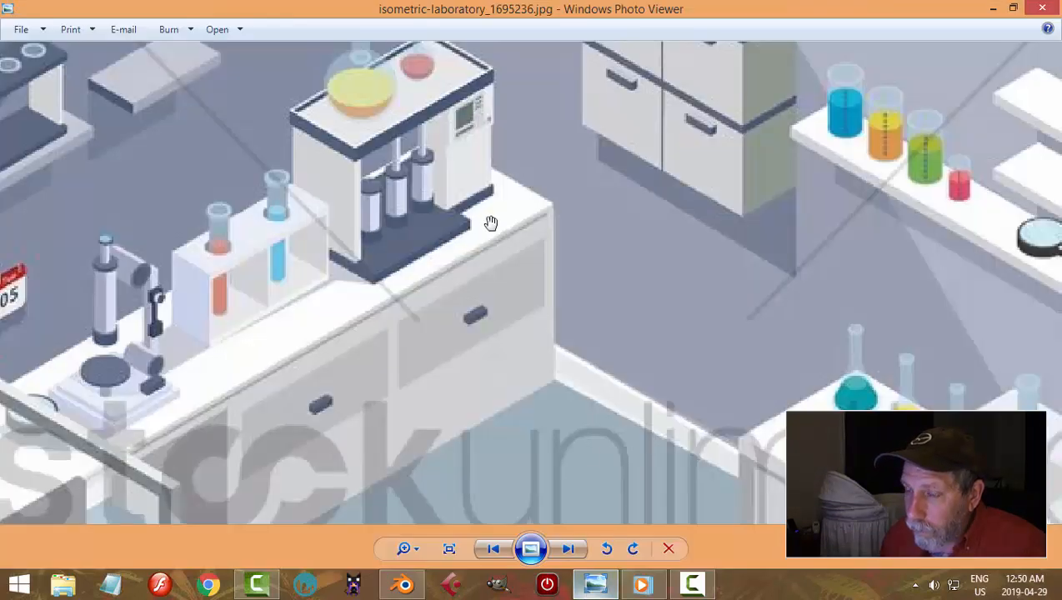
click(403, 583)
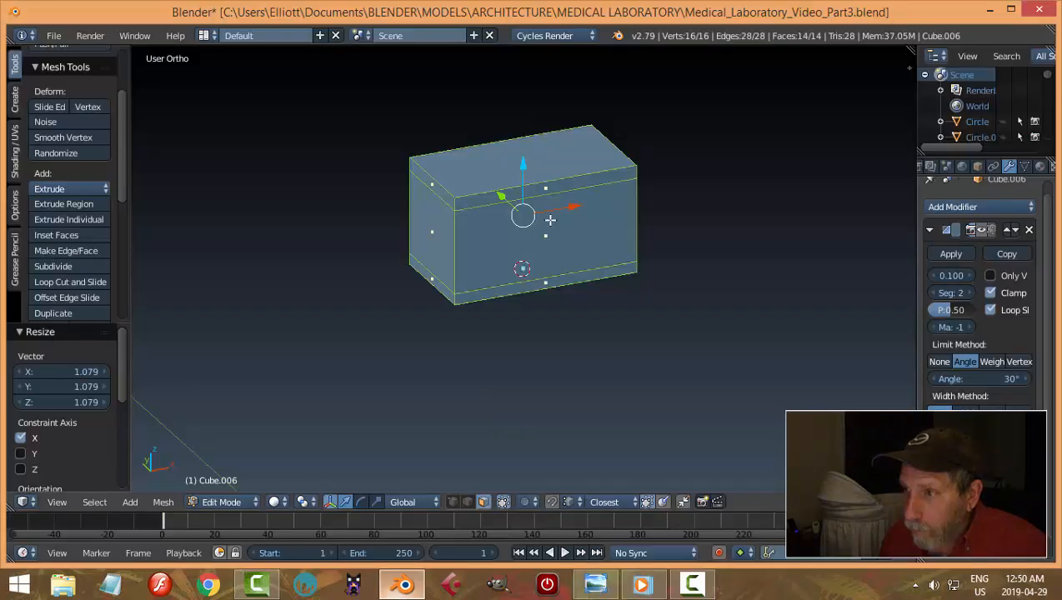
key(i)
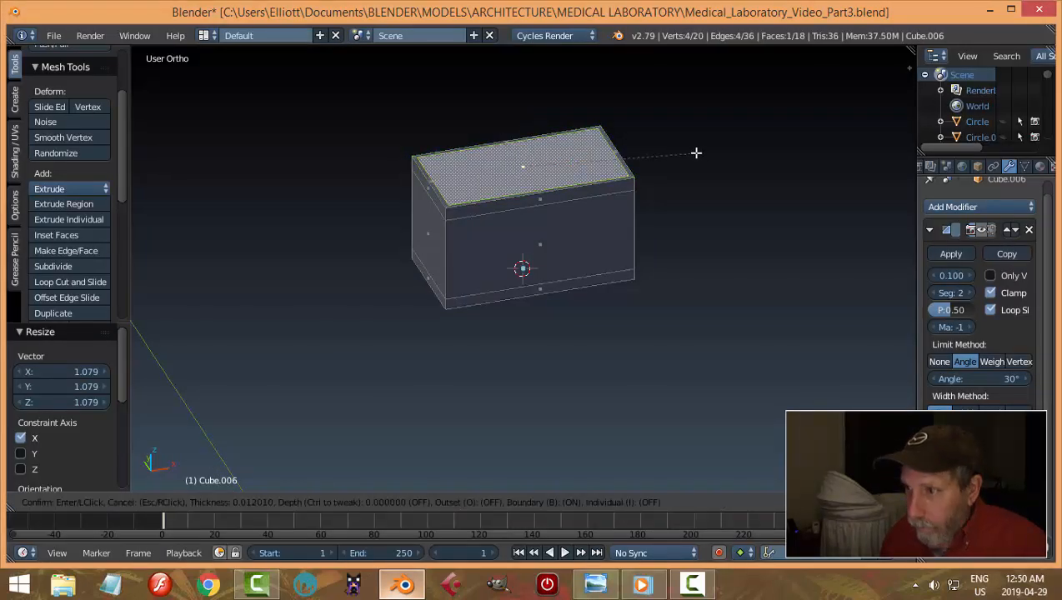
click(696, 152)
middle_drag(607, 181, 604, 174)
key(e)
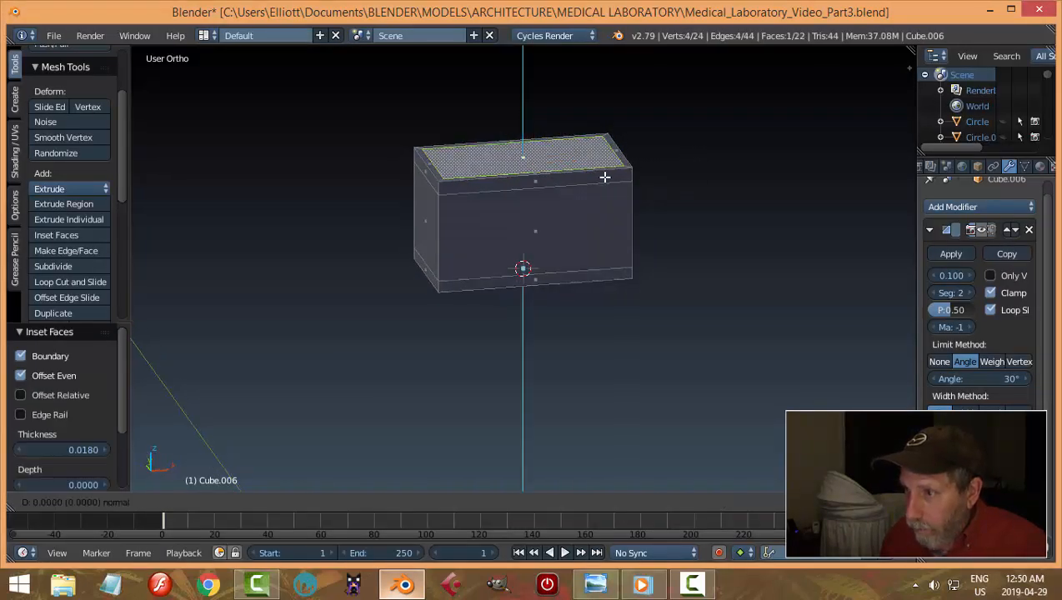
click(606, 180)
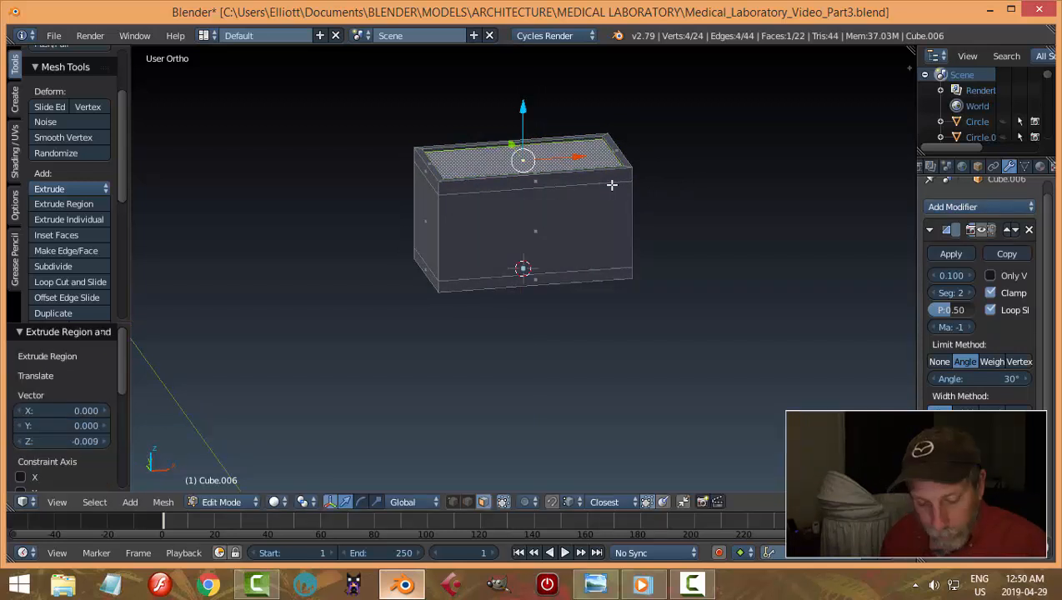
Deselect the mesh and compare the box's front with the machine's open bay and side panels in the reference image
middle_drag(554, 258, 592, 245)
key(a)
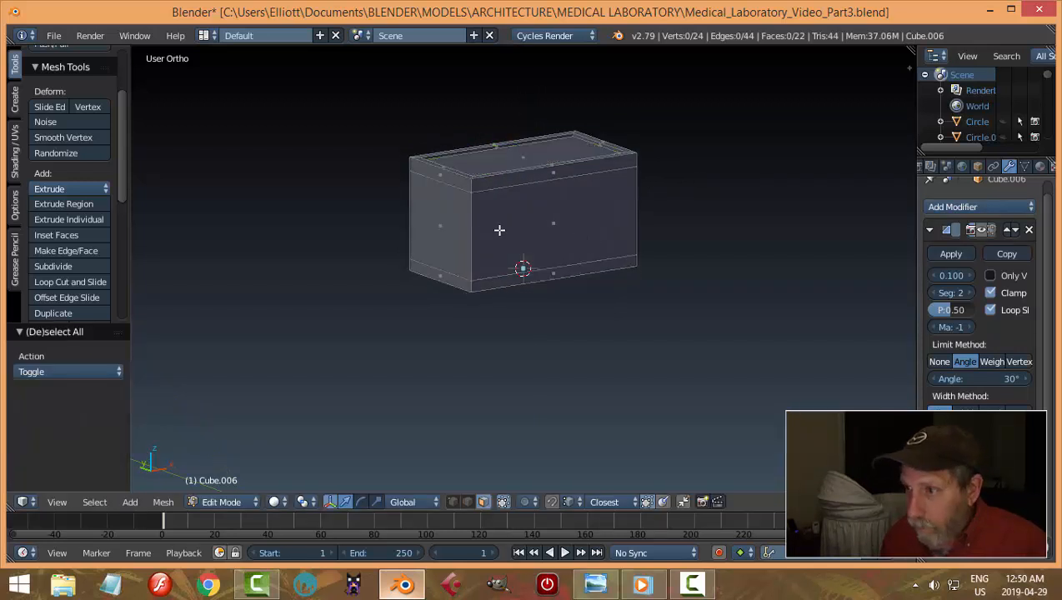
middle_drag(492, 225, 527, 241)
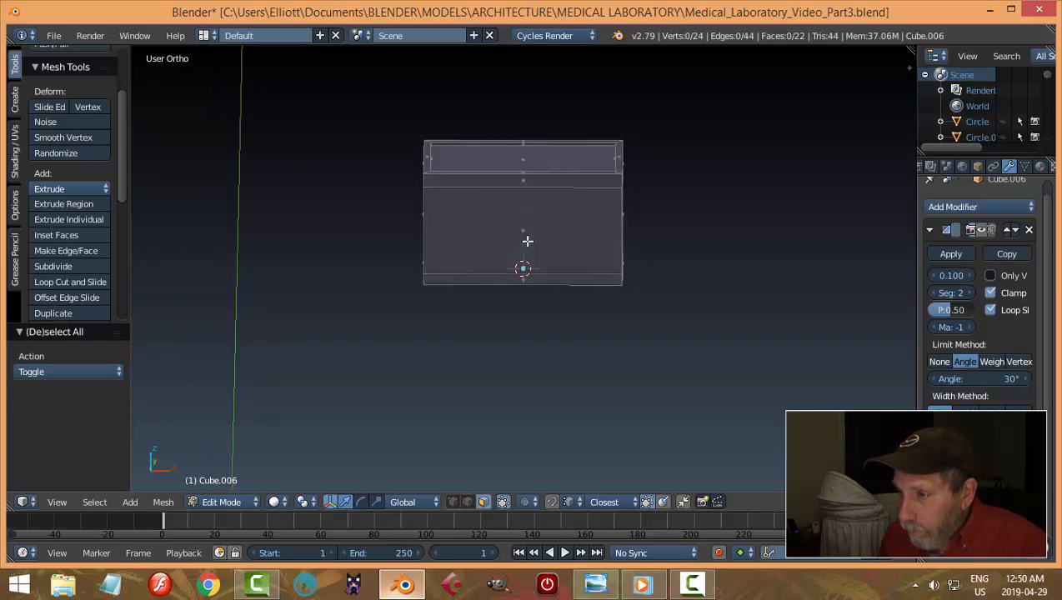
mouse_move(595, 584)
click(588, 483)
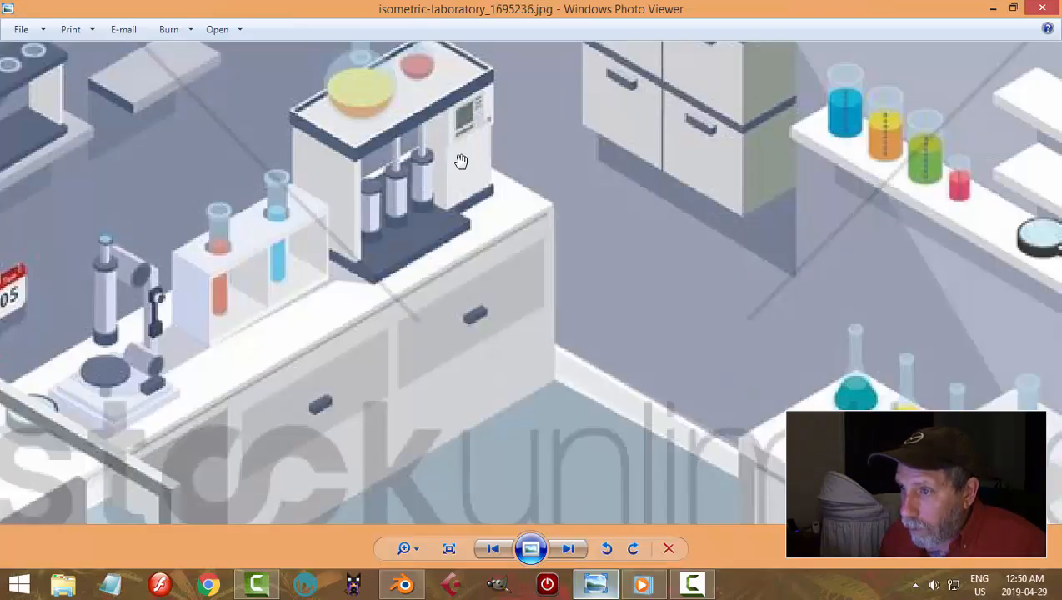
Switch to Blender and scale the entire box mesh slightly wider along the X axis
click(404, 584)
middle_drag(562, 357, 590, 352)
key(a)
key(s)
key(x)
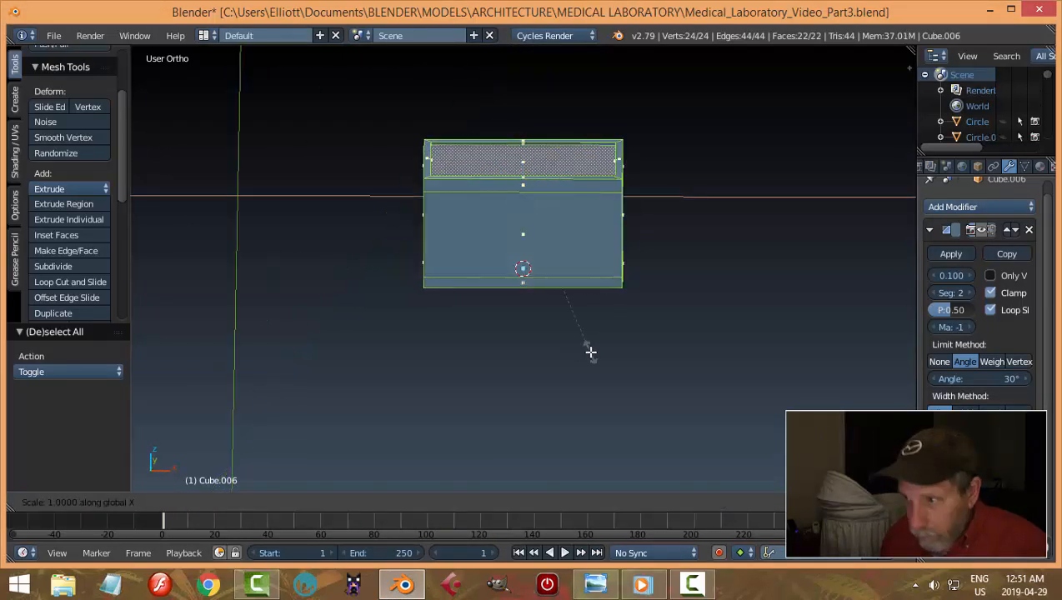
click(595, 356)
key(a)
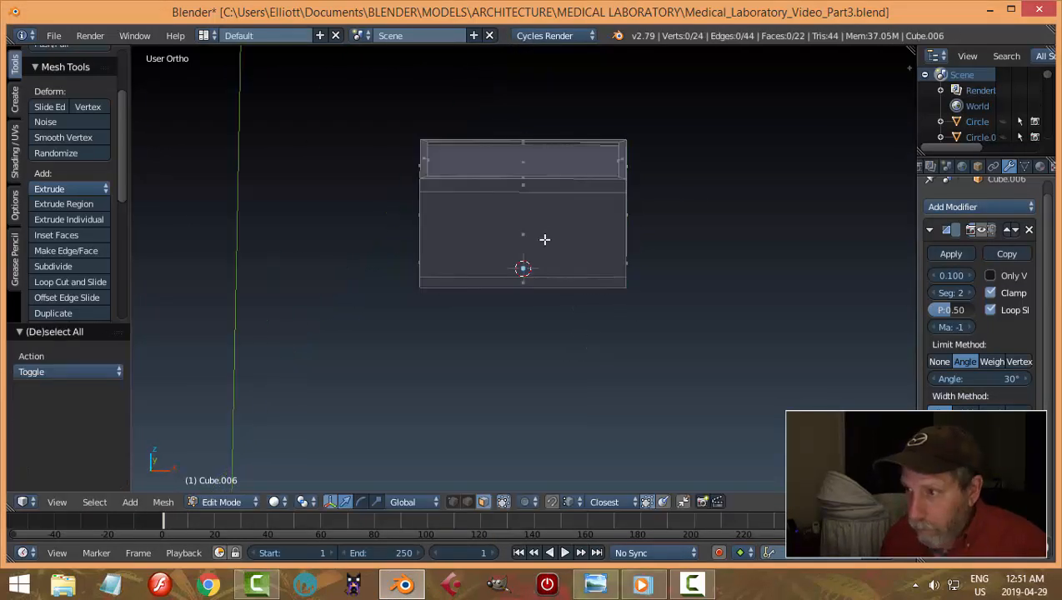
Add one vertical loop cut around the box and slide it slightly right of centre
key(ctrl+r)
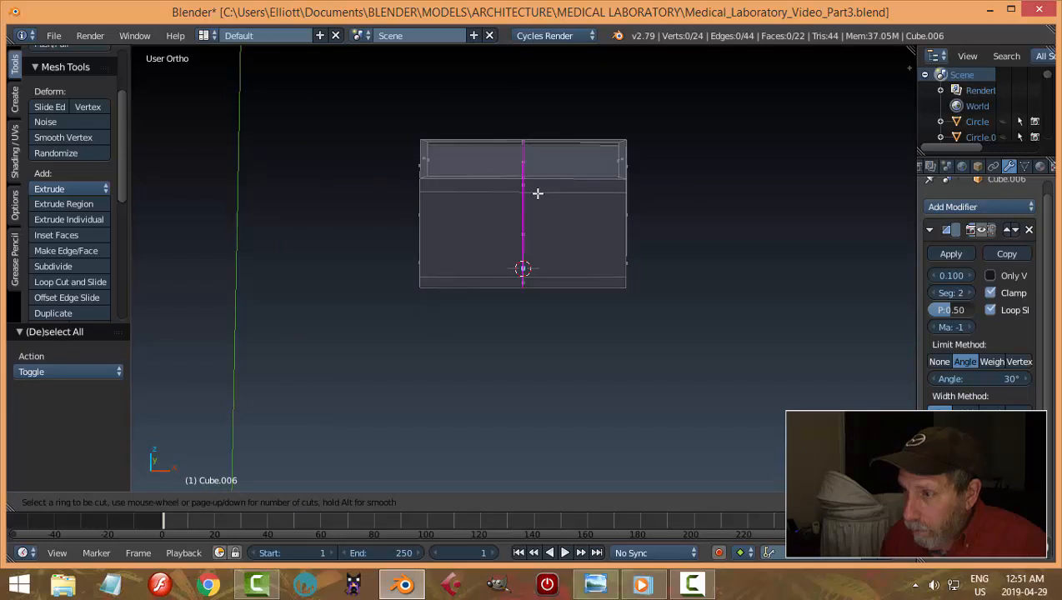
click(537, 193)
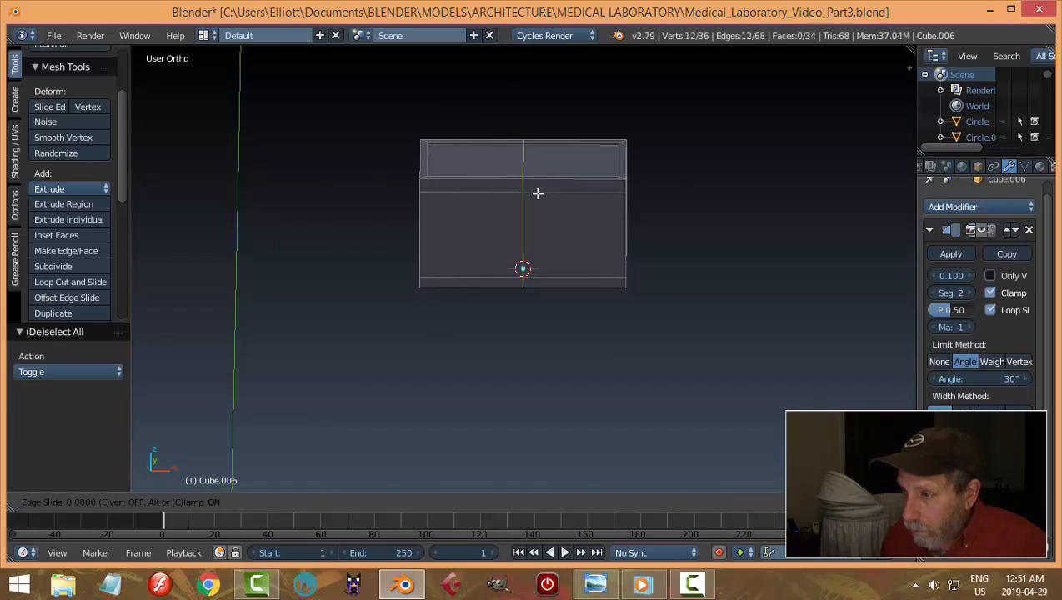
click(559, 193)
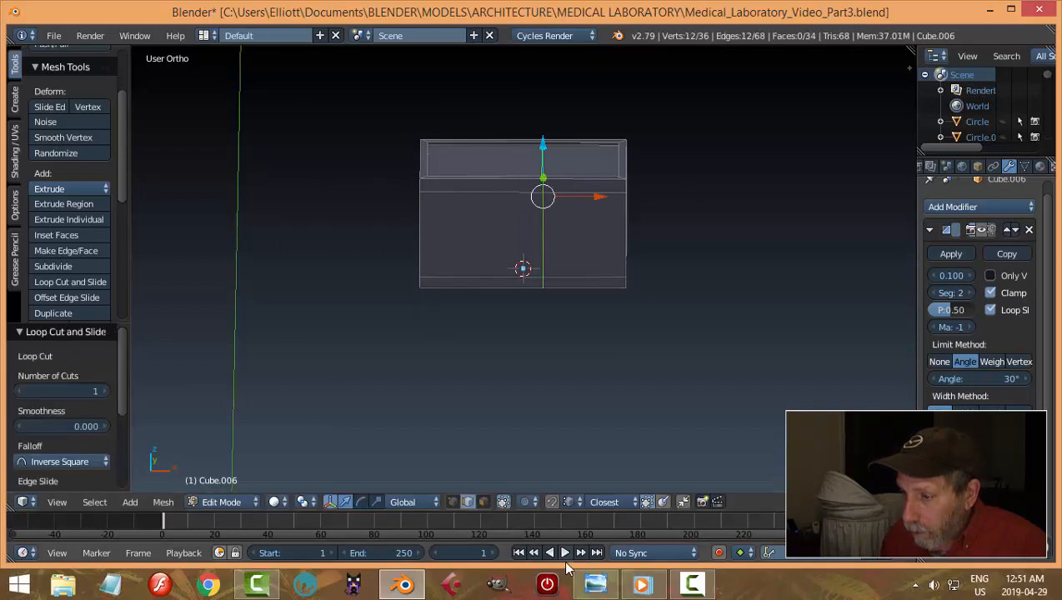
Compare the divided box with the laboratory machine in the isometric reference picture, then return to Blender
click(594, 583)
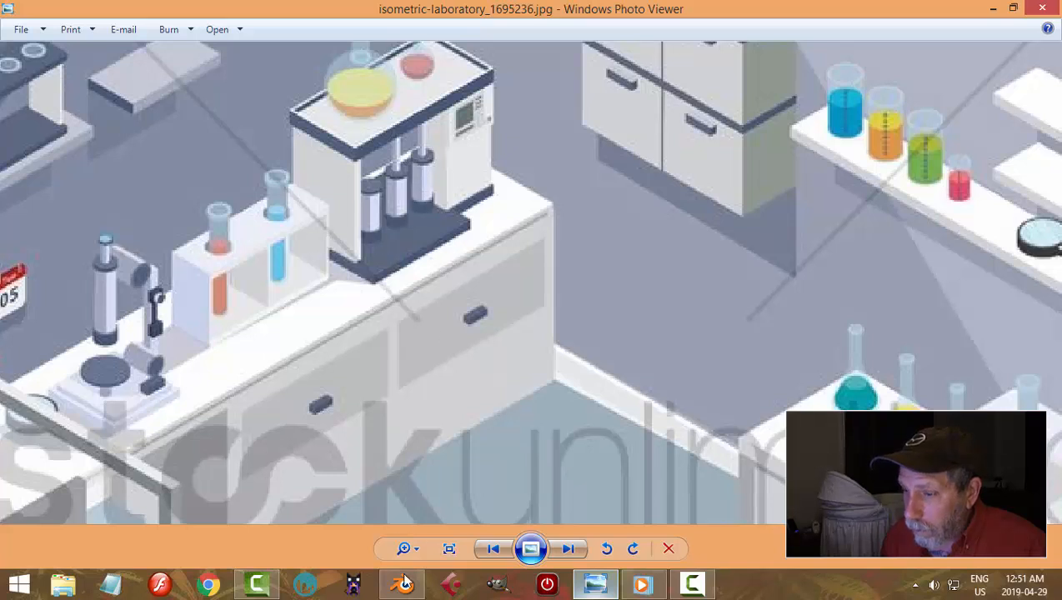
click(403, 583)
middle_drag(472, 362, 530, 372)
key(a)
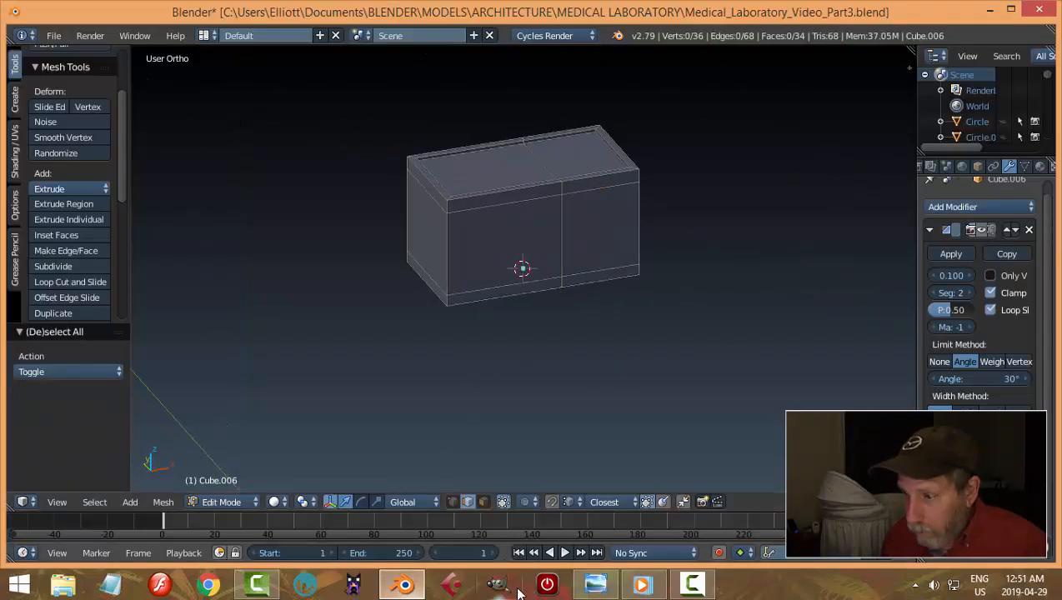
click(595, 583)
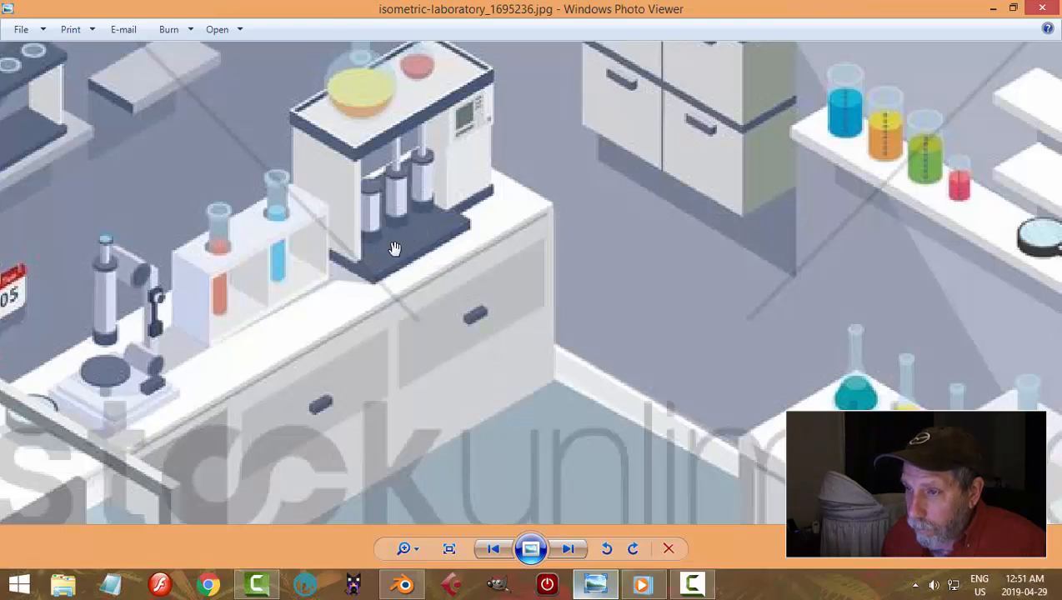
drag(401, 577, 443, 489)
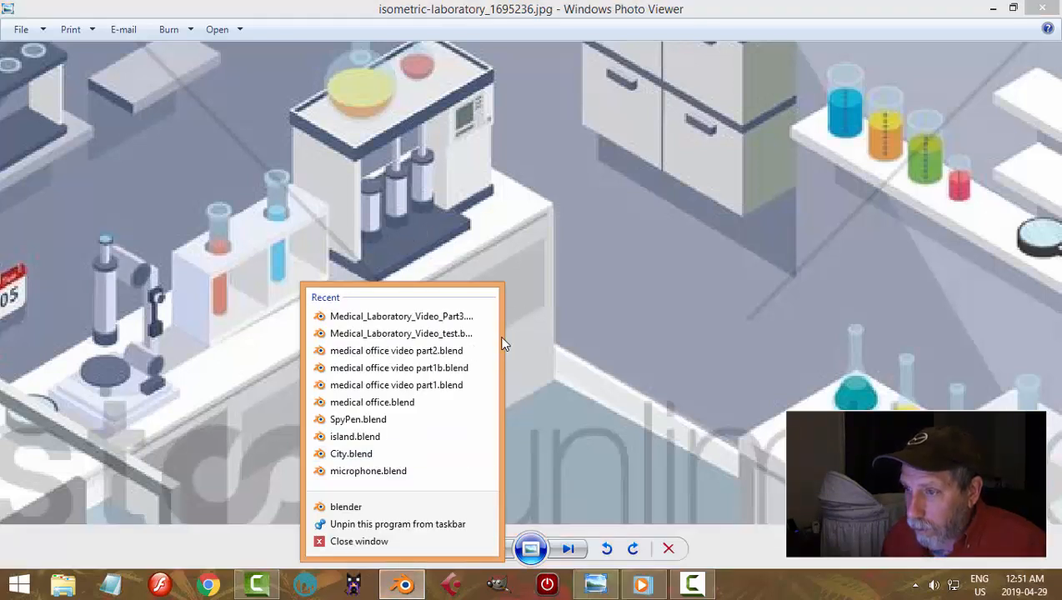
key(Escape)
click(403, 455)
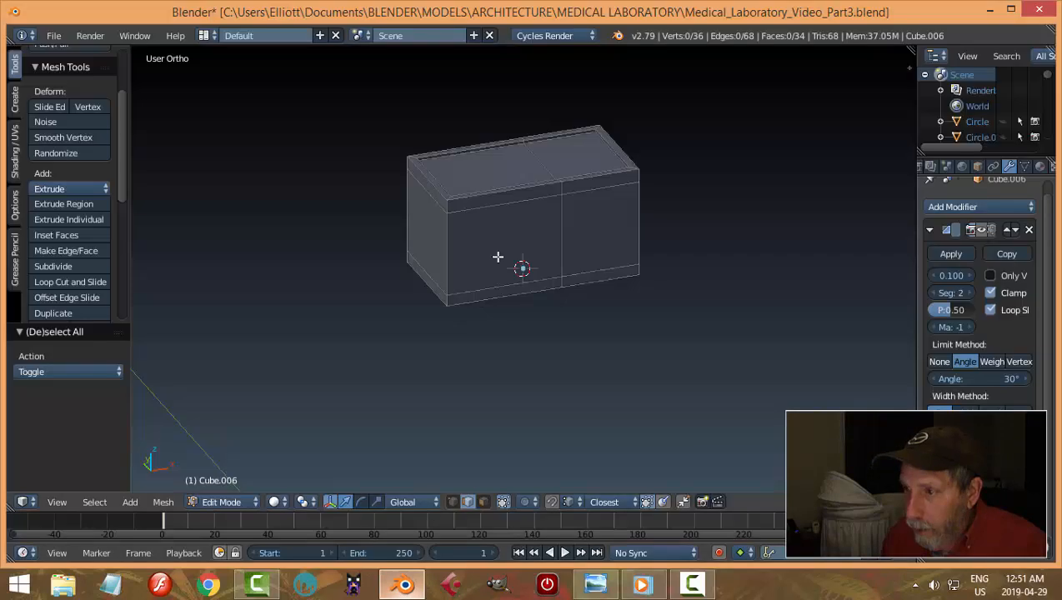
Add a second vertical loop cut and slide it close to the box's left end to define a thin side wall
key(ctrl+Tab)
click(476, 248)
right_click(502, 240)
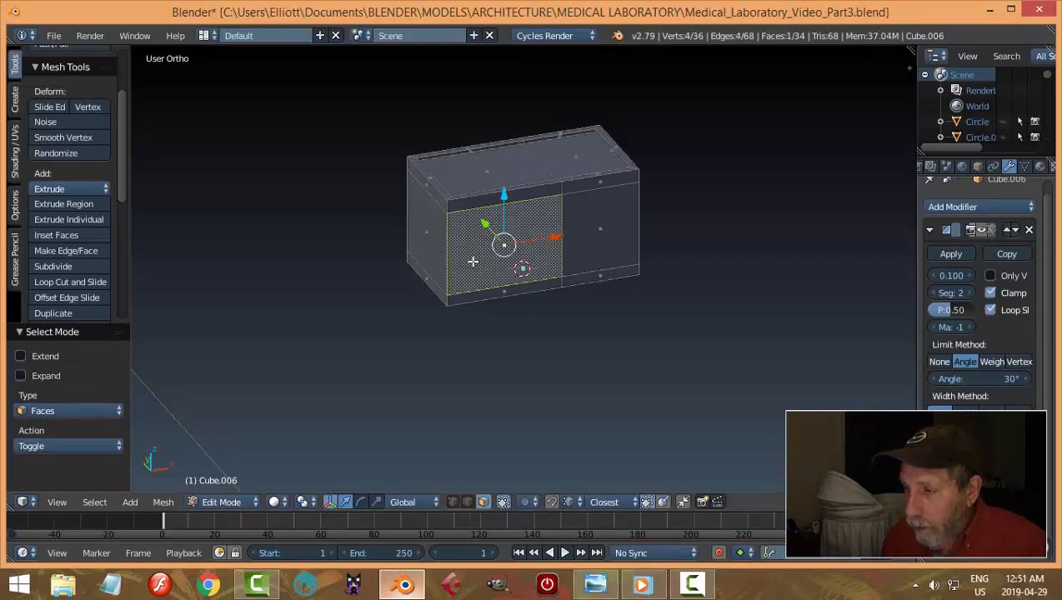
middle_drag(472, 262, 443, 197)
key(a)
key(ctrl+r)
click(443, 196)
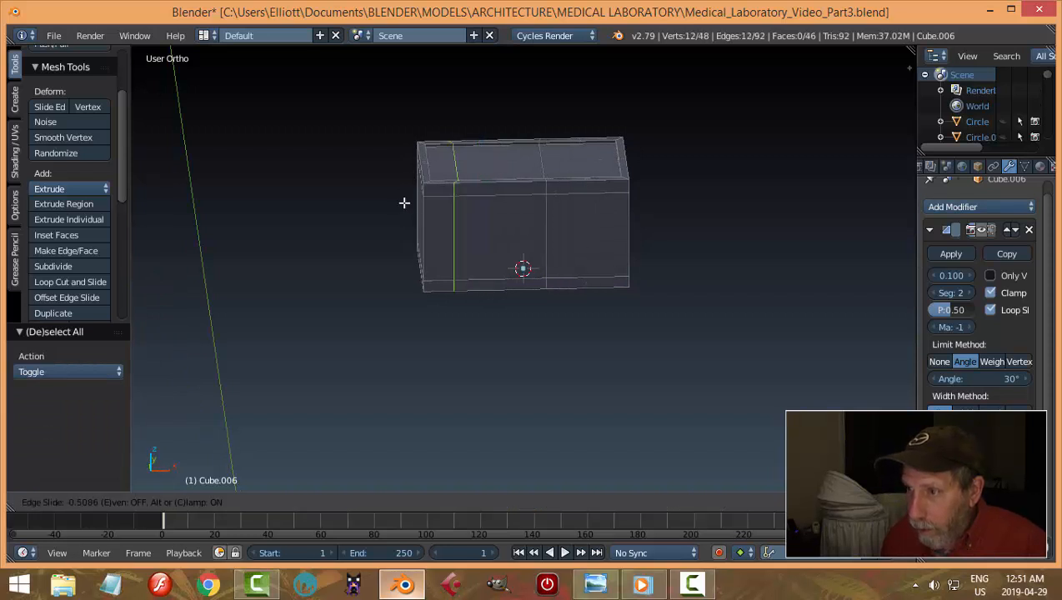
click(393, 205)
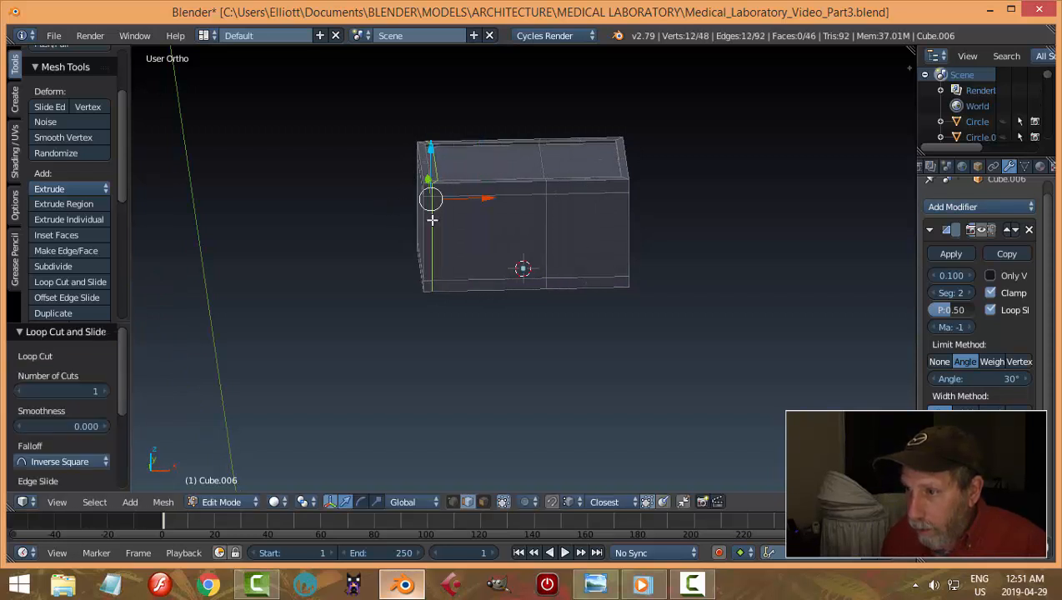
Select the large left faces on the front and back of the box and bridge them into a through opening
key(ctrl+Tab)
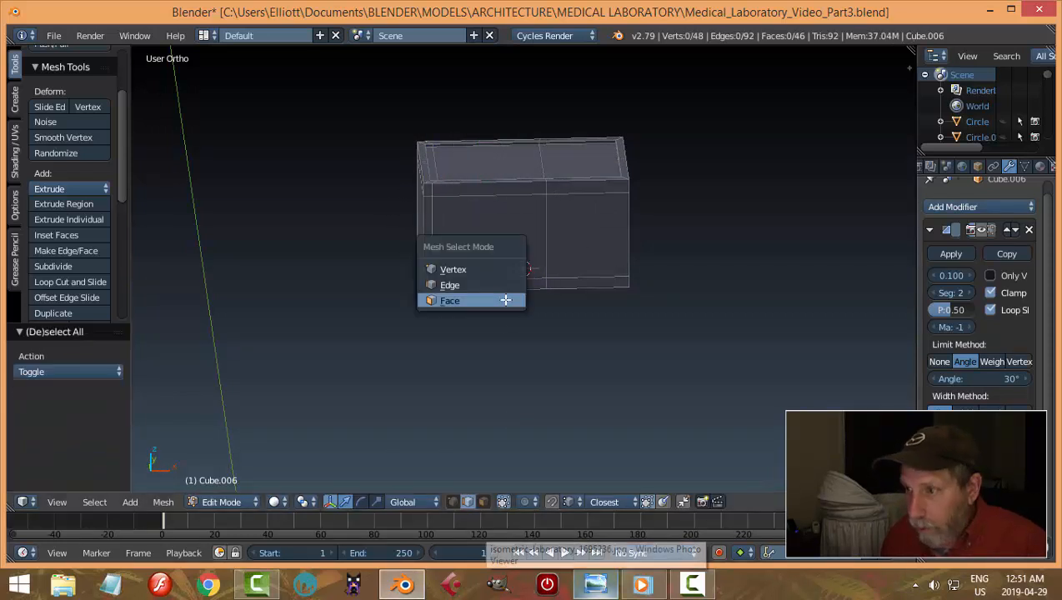
click(471, 297)
middle_drag(471, 297, 510, 238)
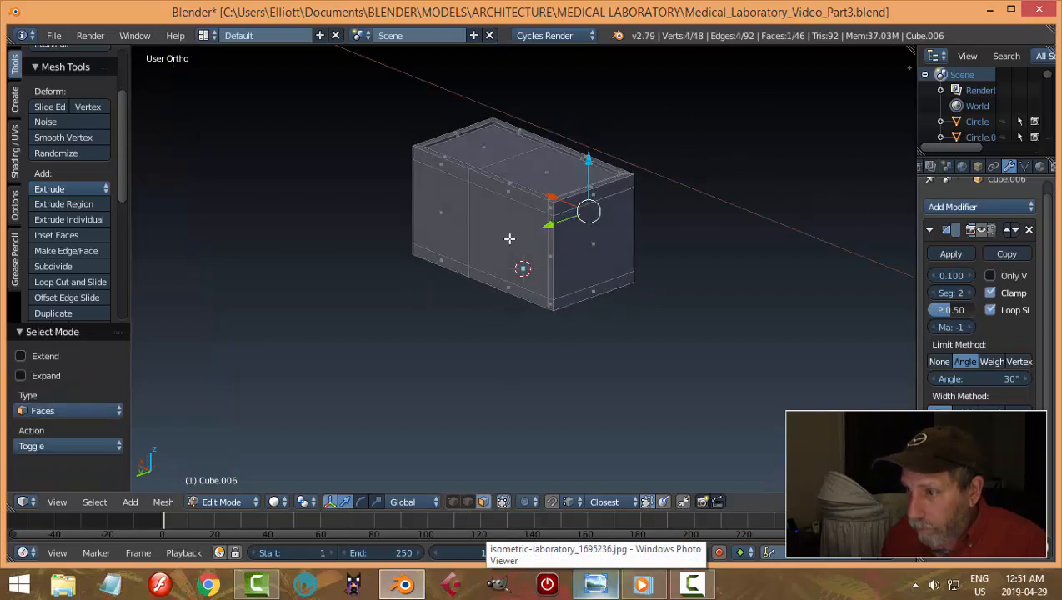
shift+click(507, 247)
middle_drag(688, 241, 457, 264)
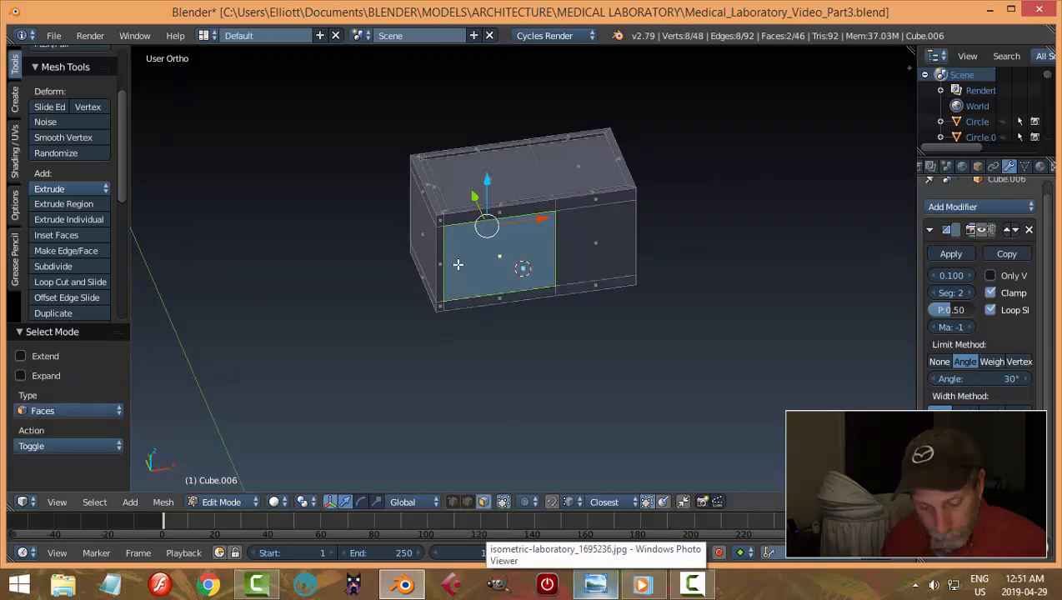
key(ctrl+e)
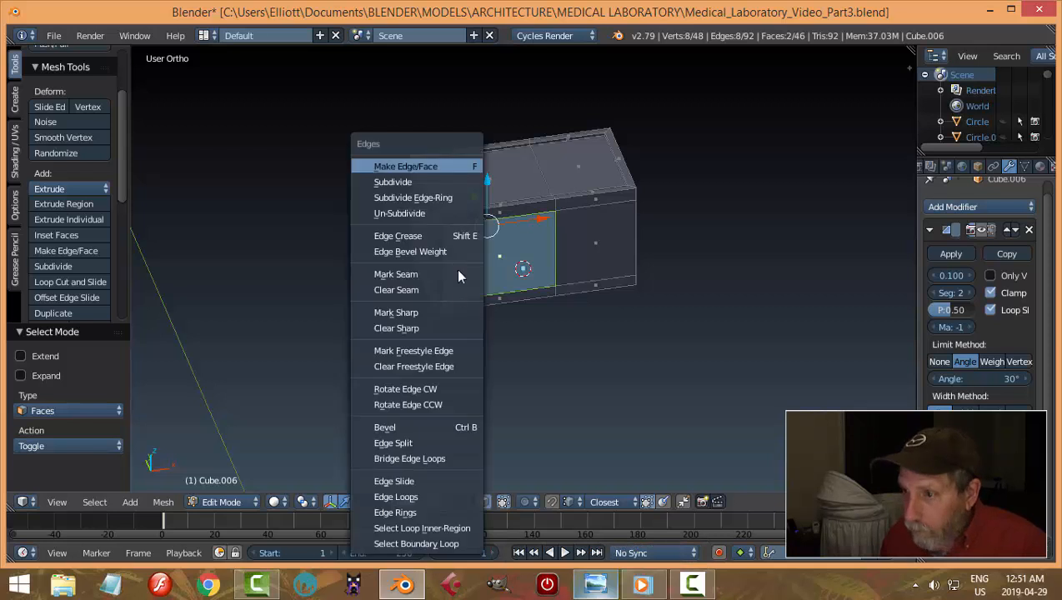
click(413, 459)
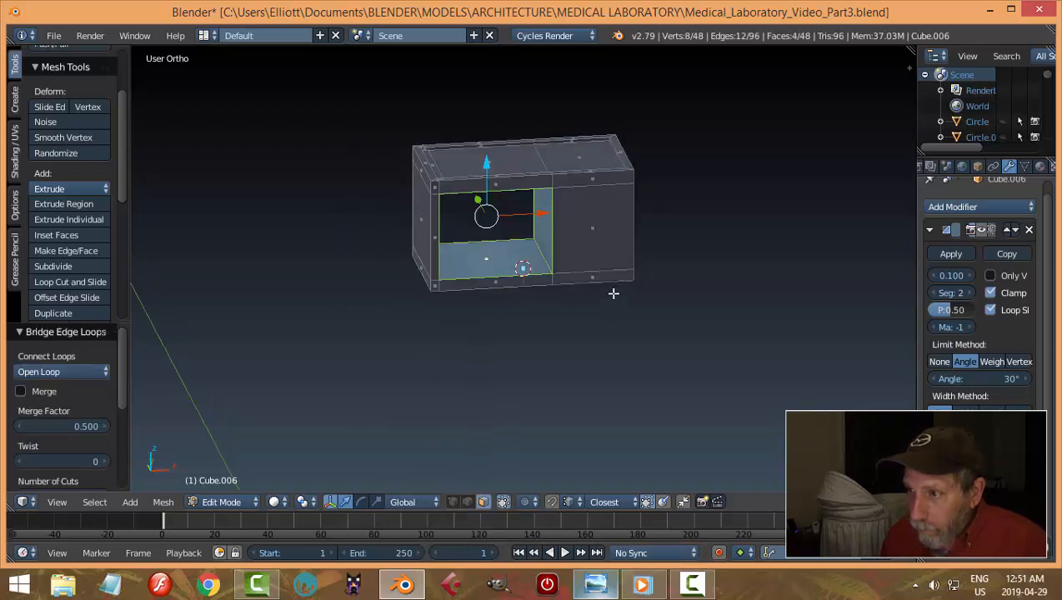
key(a)
scroll(512, 251, up, 4)
middle_drag(512, 251, 430, 237)
key(ctrl+Tab)
click(399, 223)
alt+right_click(375, 143)
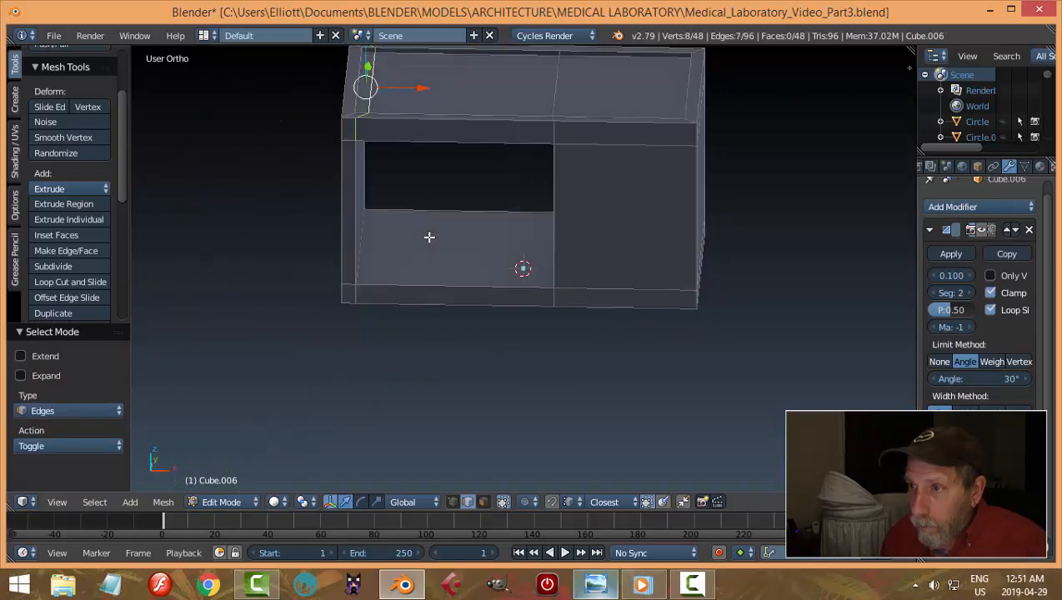
key(a)
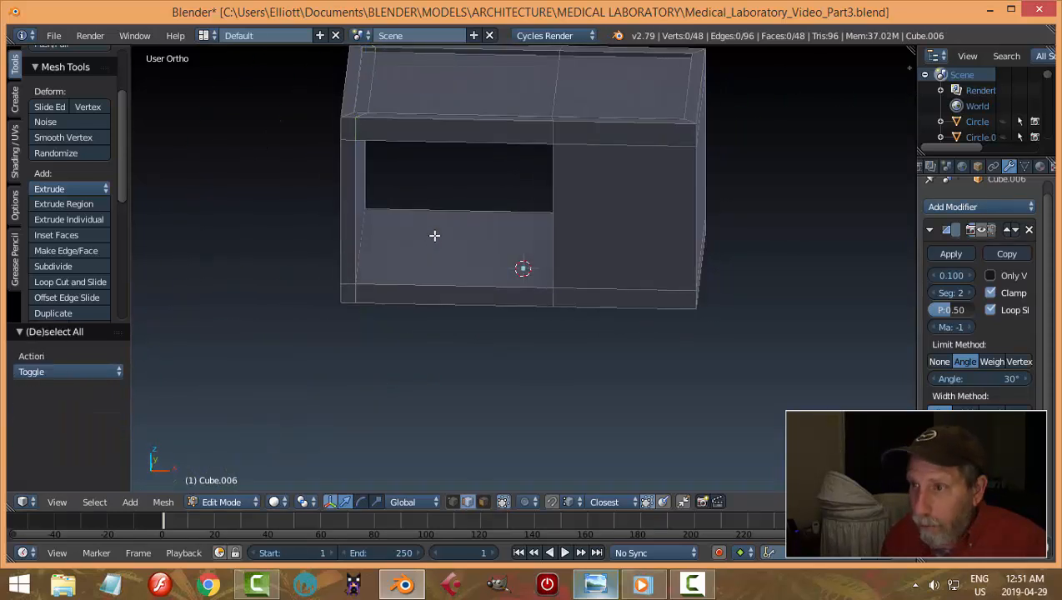
In wireframe front view, box-select the thin left end wall and move it outward along X to widen the opening
scroll(434, 236, down, 3)
middle_drag(510, 233, 563, 227)
key(KP_1)
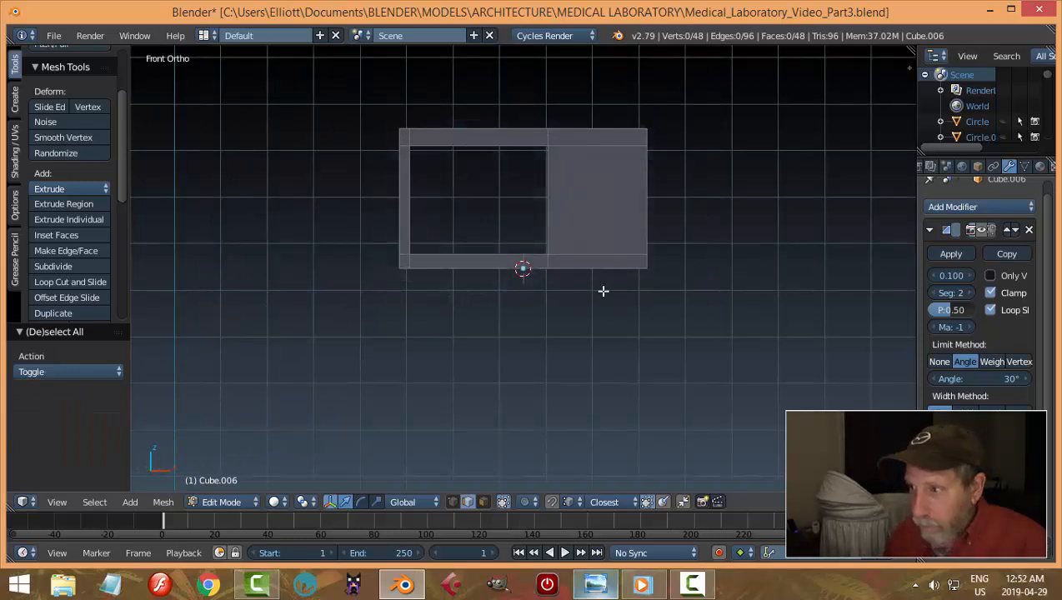
key(z)
key(b)
drag(349, 82, 470, 325)
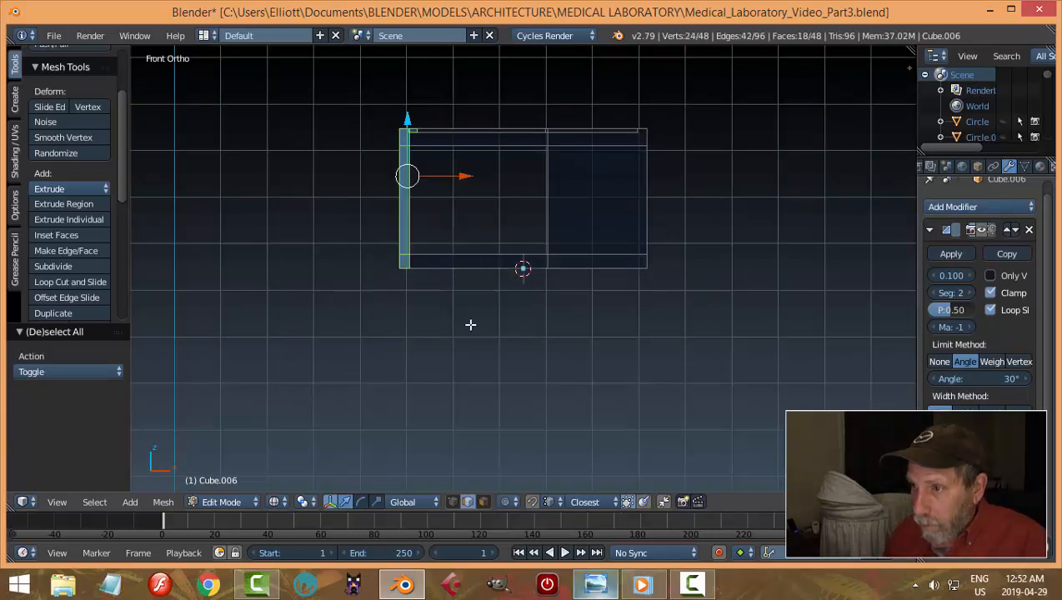
right_click(461, 183)
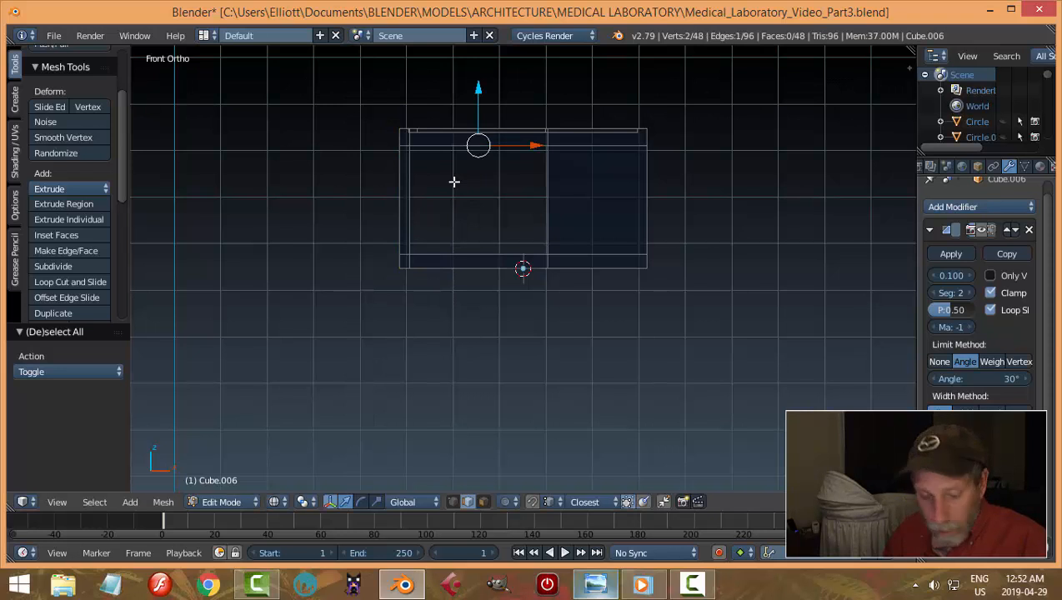
key(b)
drag(362, 85, 471, 269)
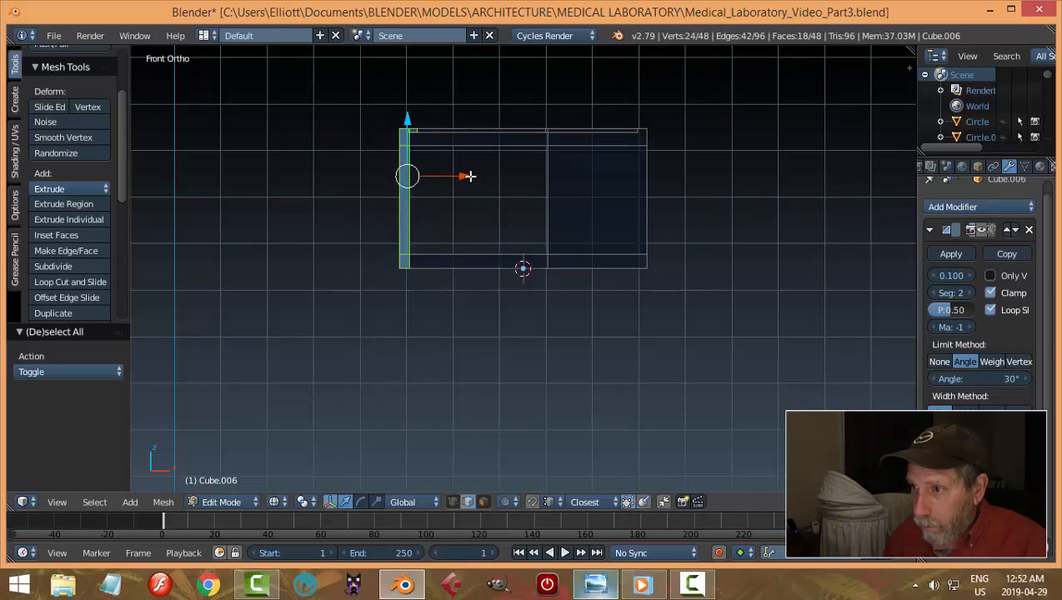
drag(469, 176, 447, 180)
key(a)
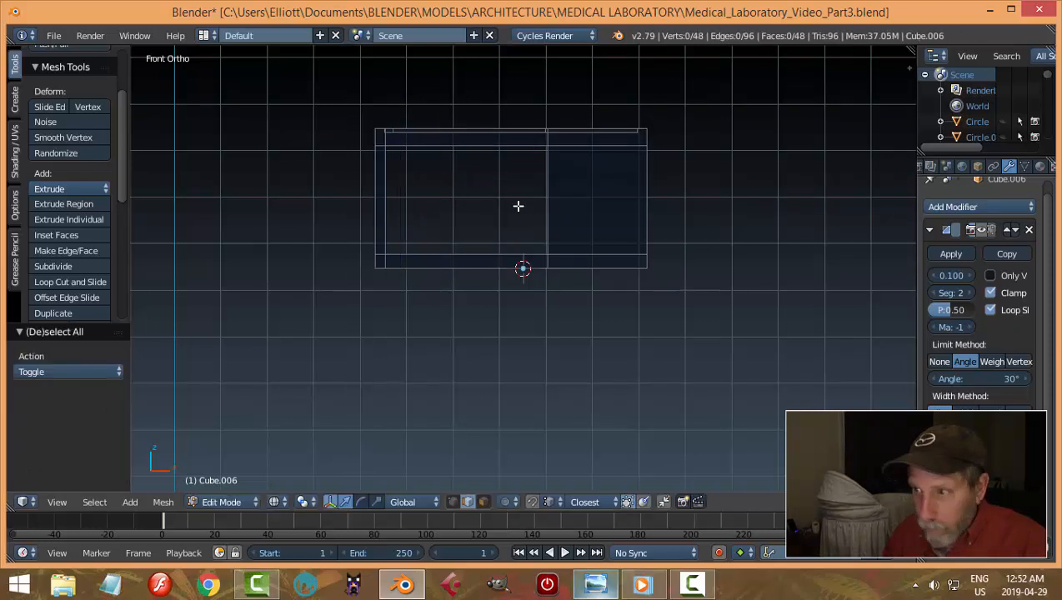
key(z)
middle_drag(523, 235, 594, 287)
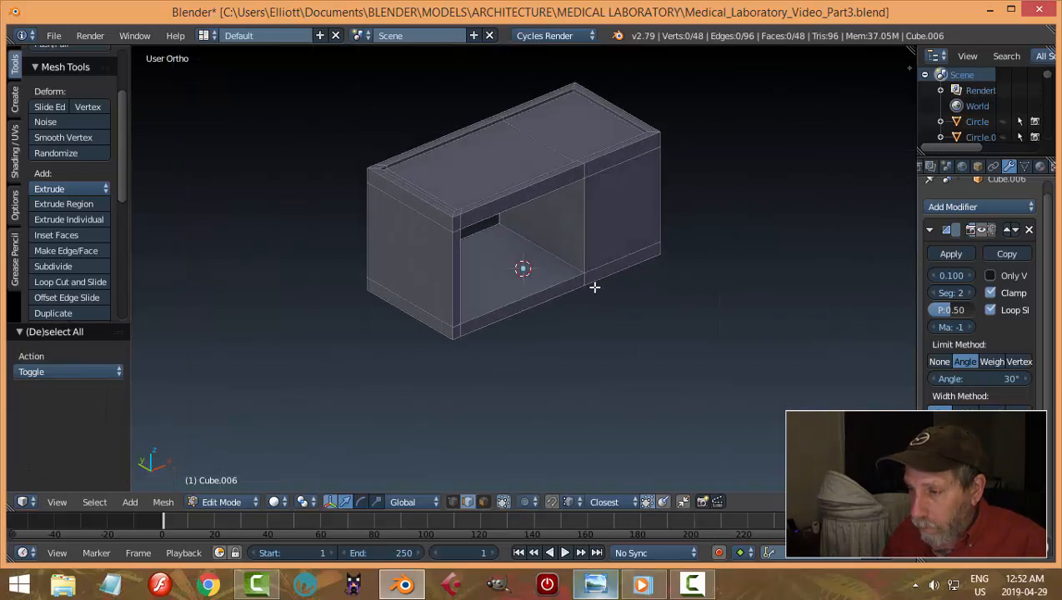
Check the reference picture, then extrude the front face of the base strip below the opening forward by about 0.065
click(594, 585)
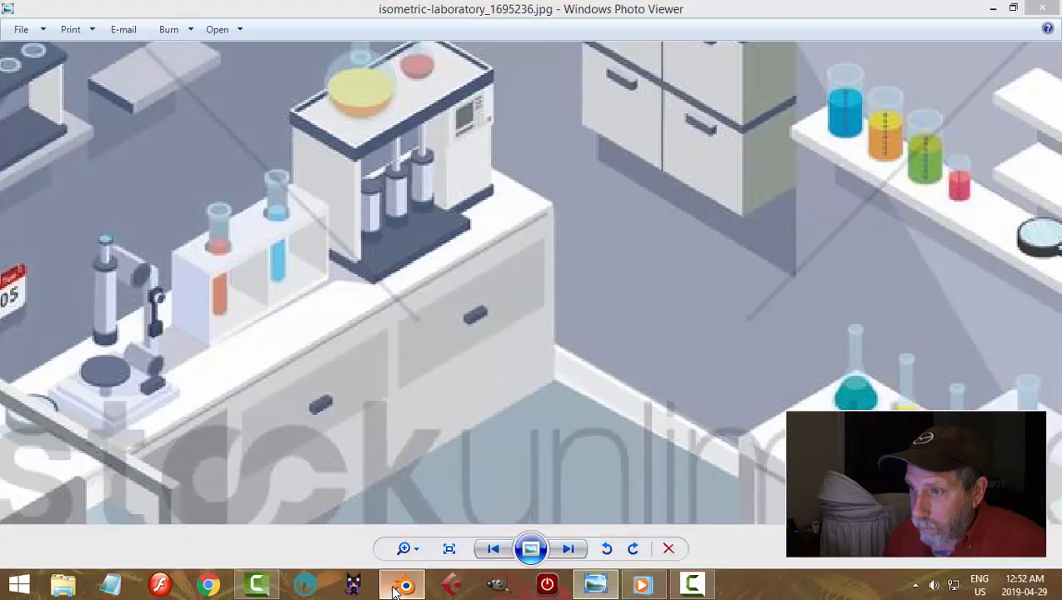
click(403, 586)
middle_drag(567, 360, 556, 334)
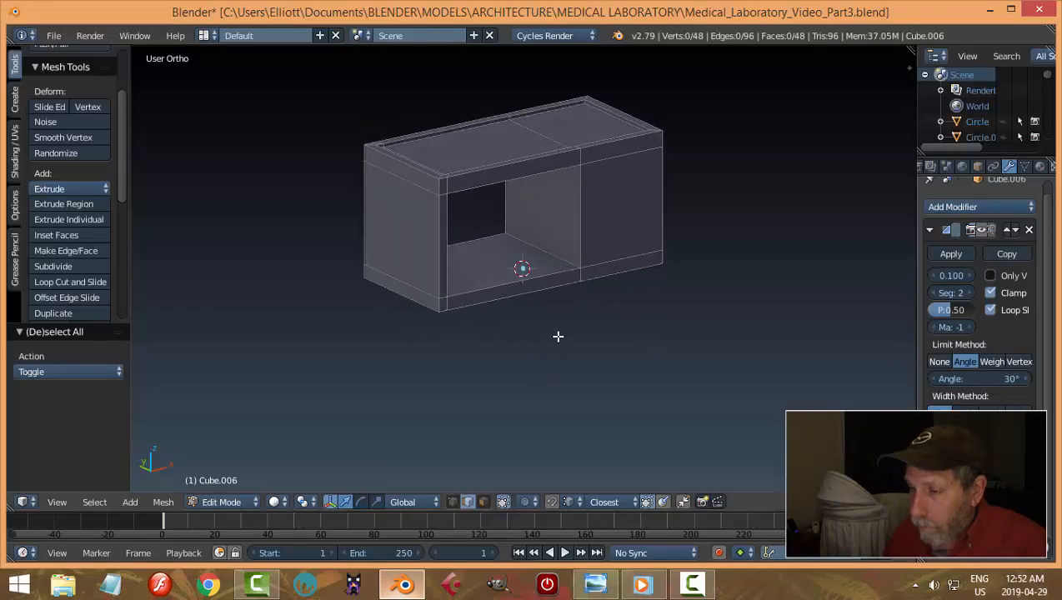
key(ctrl+Tab)
click(526, 363)
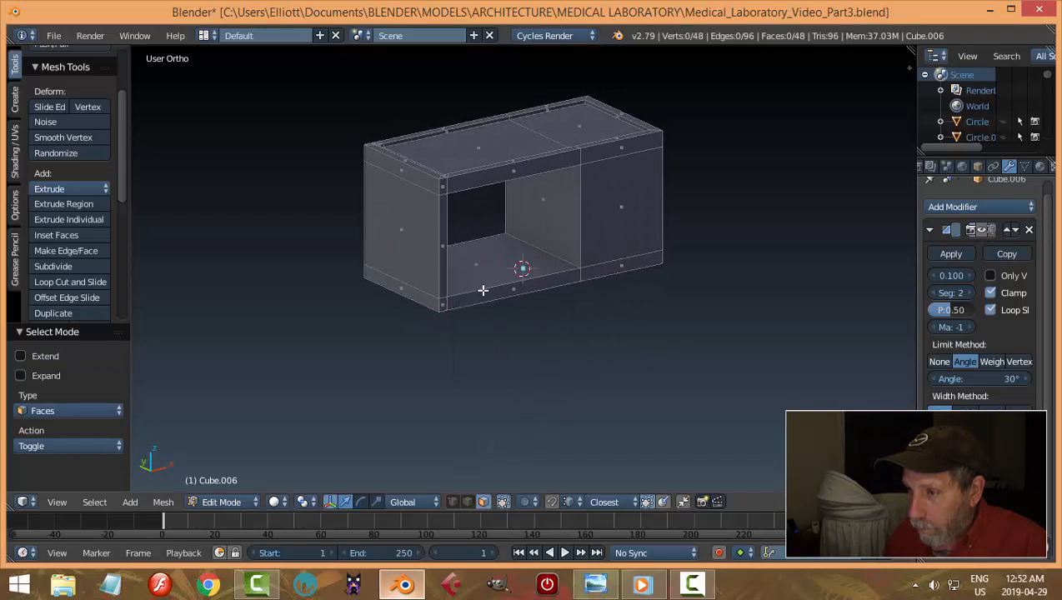
right_click(482, 290)
middle_drag(588, 356, 634, 371)
key(e)
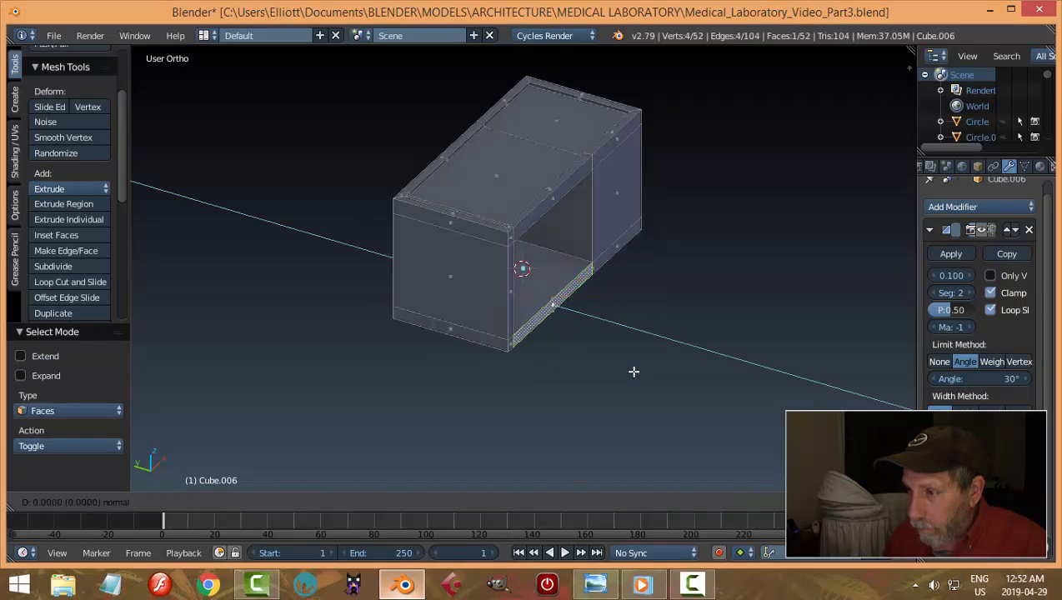
click(658, 387)
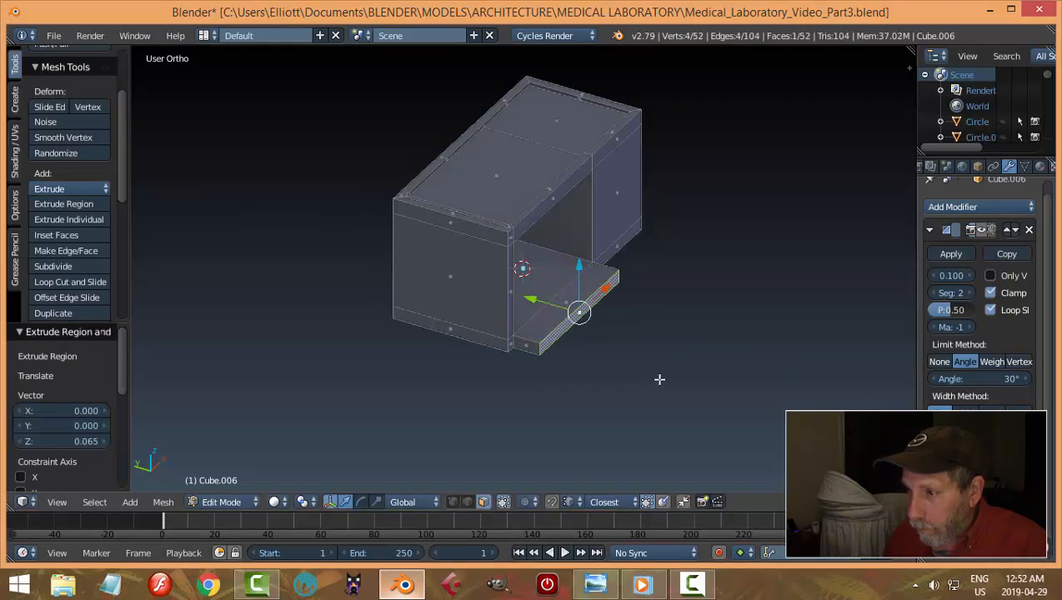
Compare the extruded base with the reference picture and adjust its front face along the Y axis
click(595, 585)
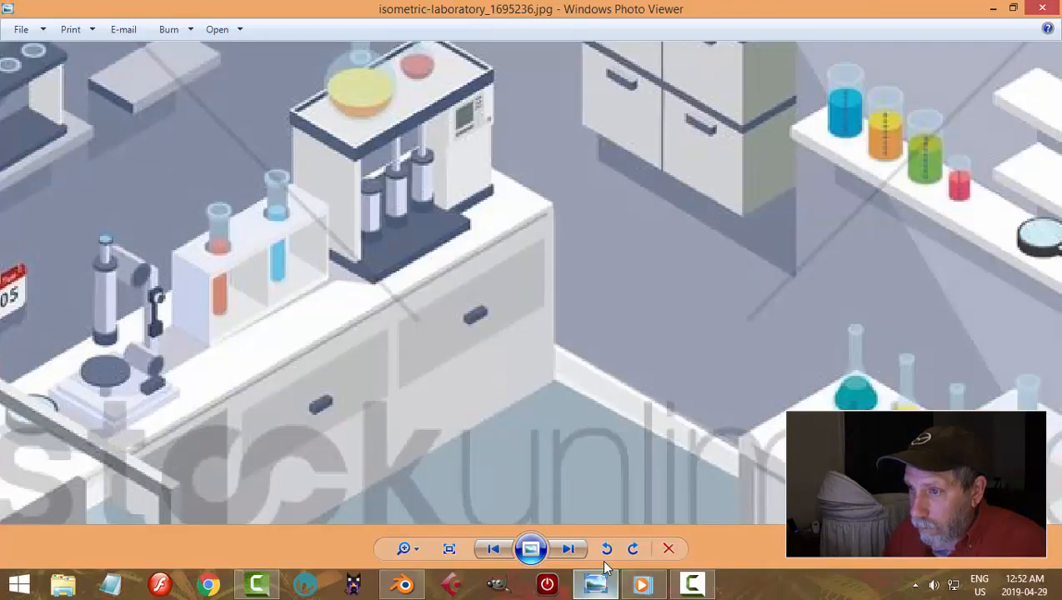
click(403, 584)
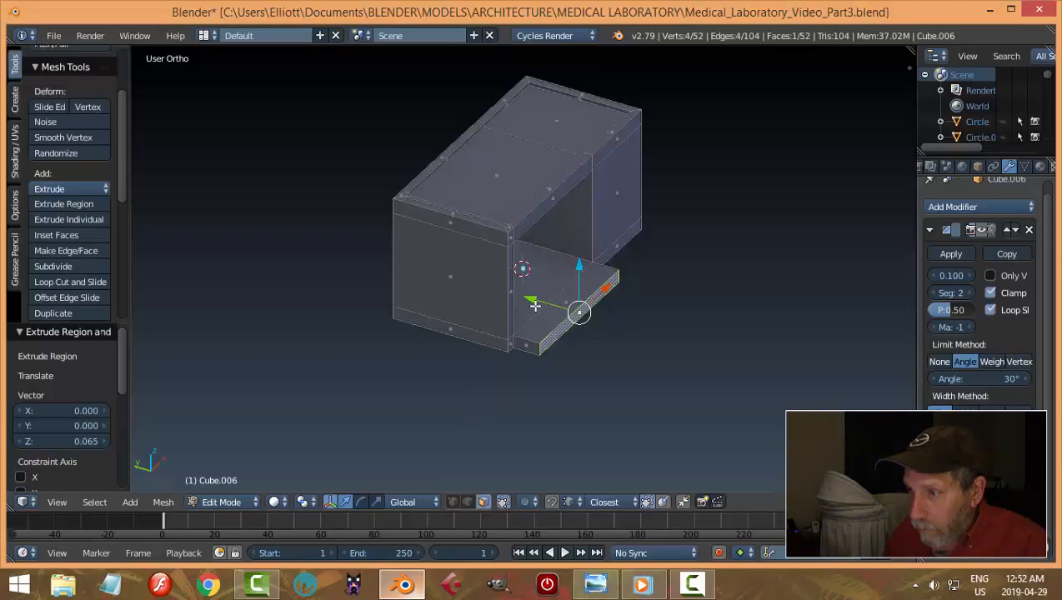
drag(536, 306, 538, 309)
middle_drag(651, 381, 609, 360)
key(a)
Return to Object Mode and turn on the bevel modifier's viewport display for the machine body
key(Tab)
click(529, 358)
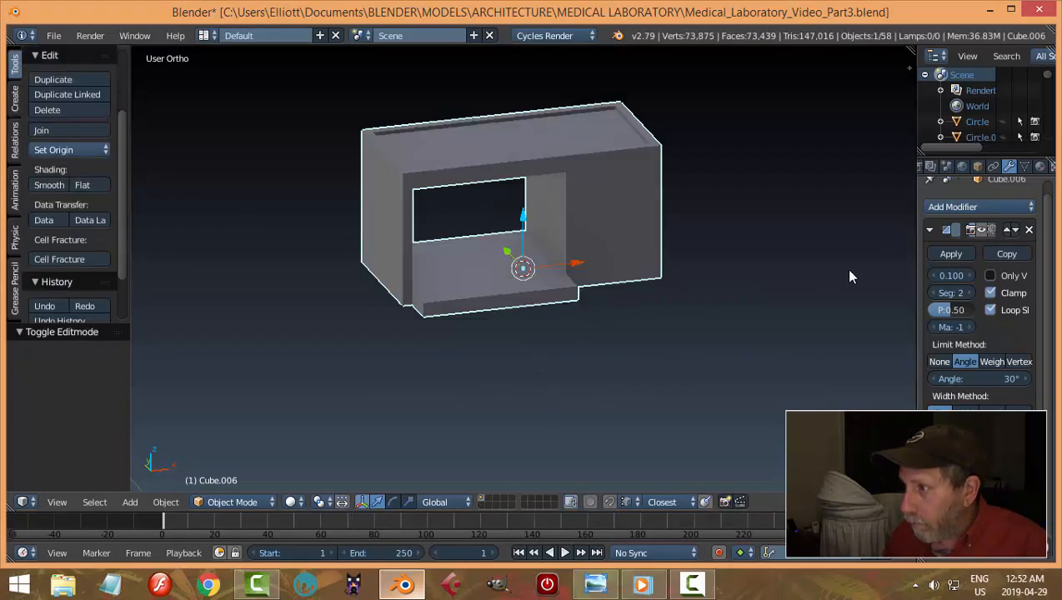
click(977, 229)
middle_drag(846, 284, 734, 314)
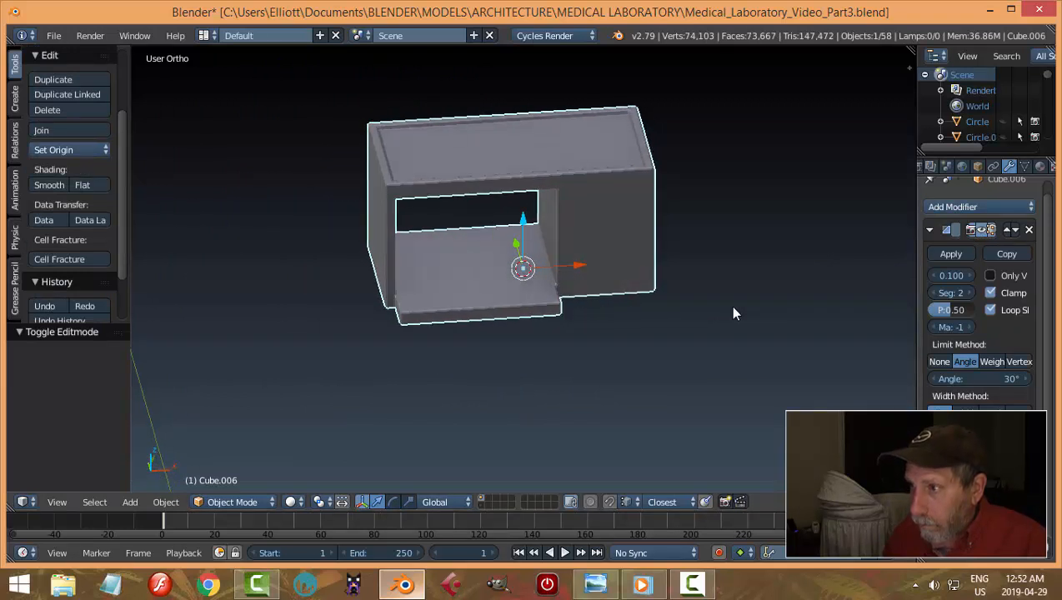
Check the reference picture, then add two vertical loop cuts through the solid right section and spread them apart about 2.14 times along X
click(595, 583)
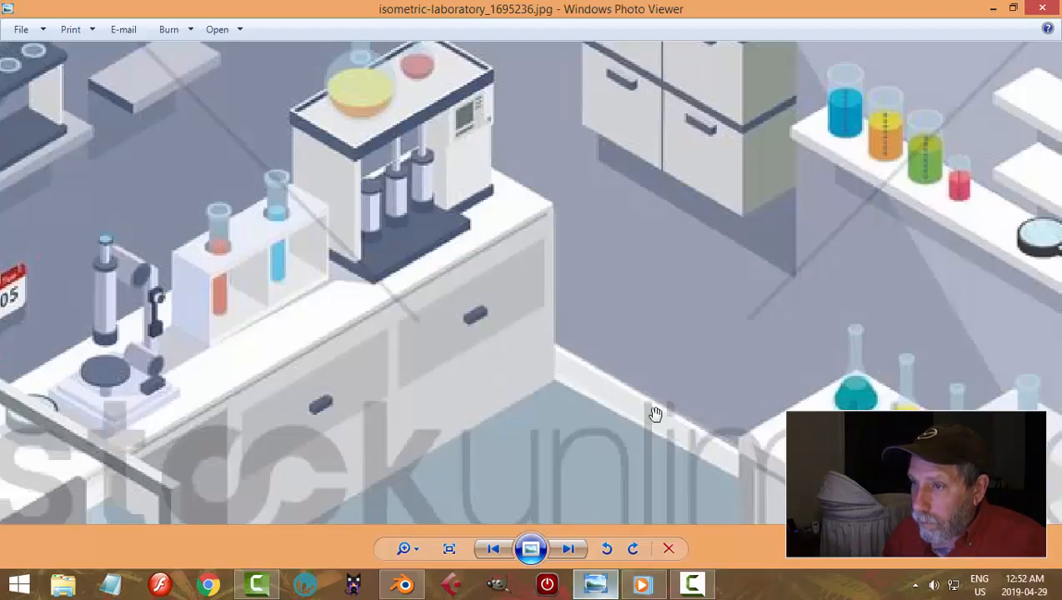
click(403, 583)
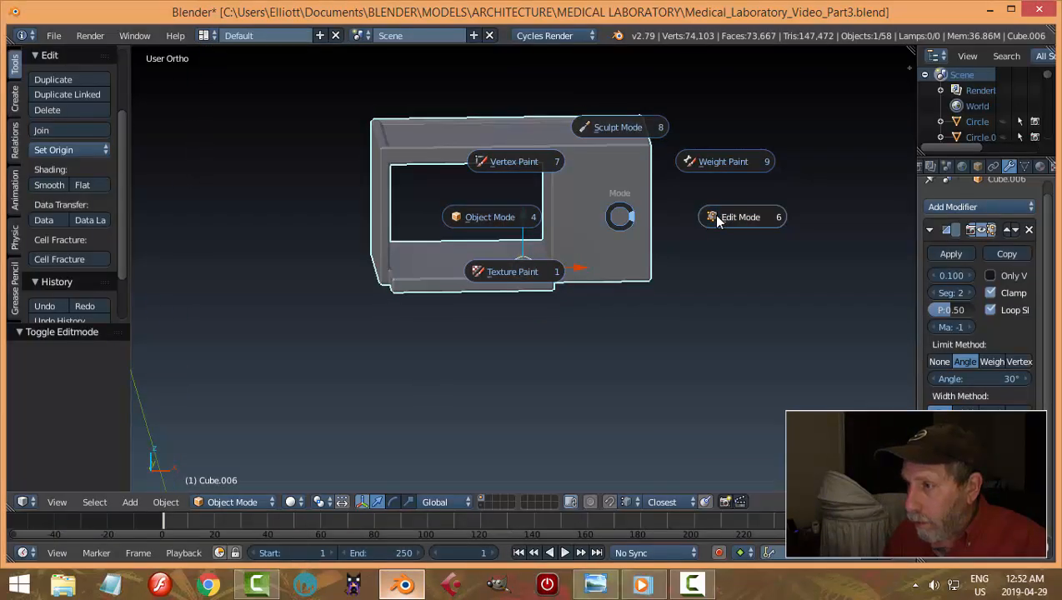
click(719, 216)
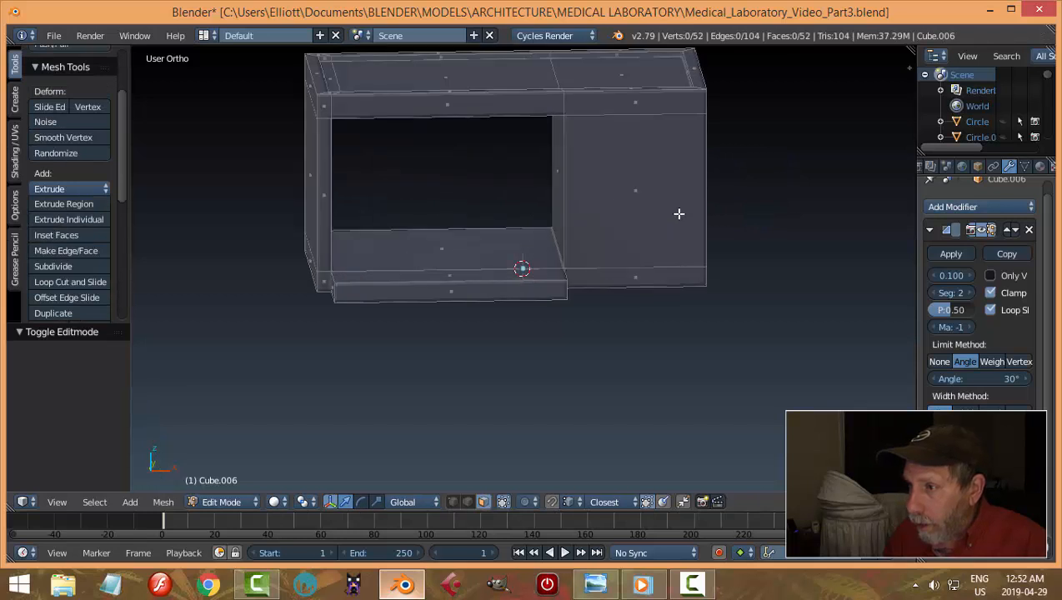
key(ctrl+r)
click(609, 111)
right_click(610, 112)
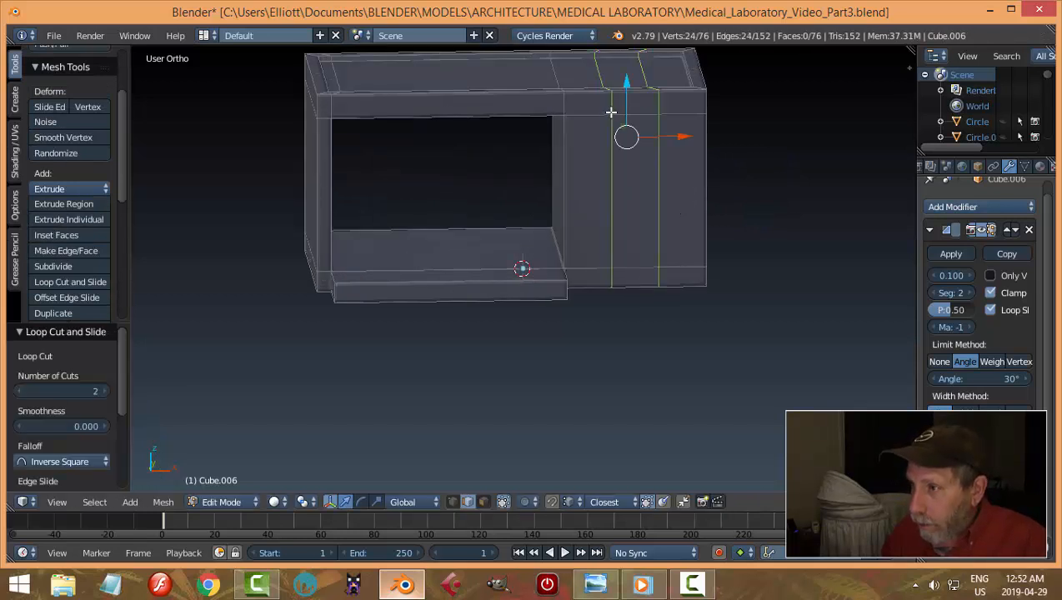
key(s)
key(x)
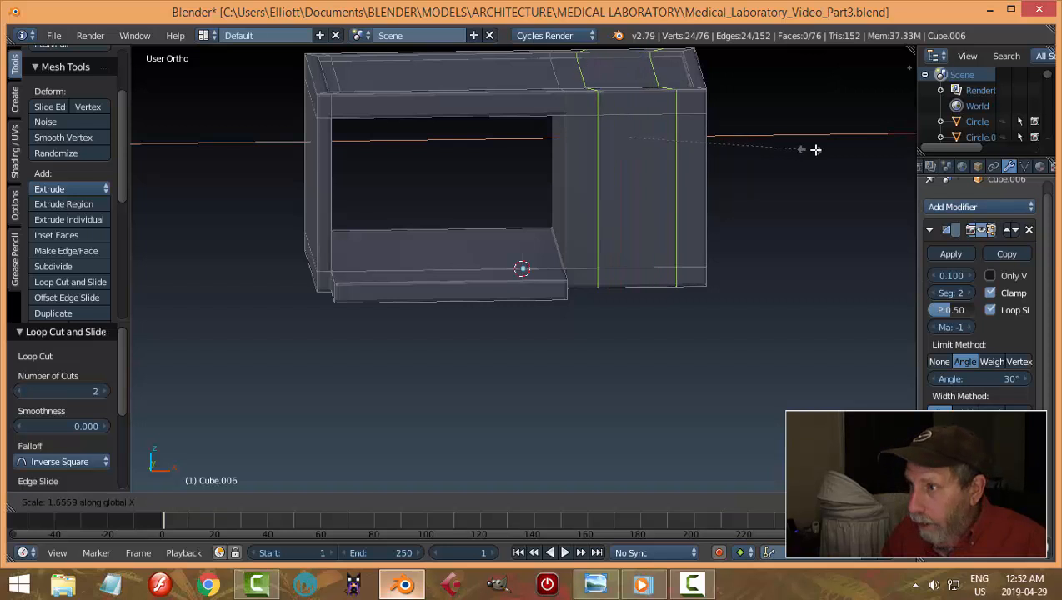
click(857, 149)
Check the reference picture, then cut one horizontal edge loop around the right section, slightly above its middle
click(607, 587)
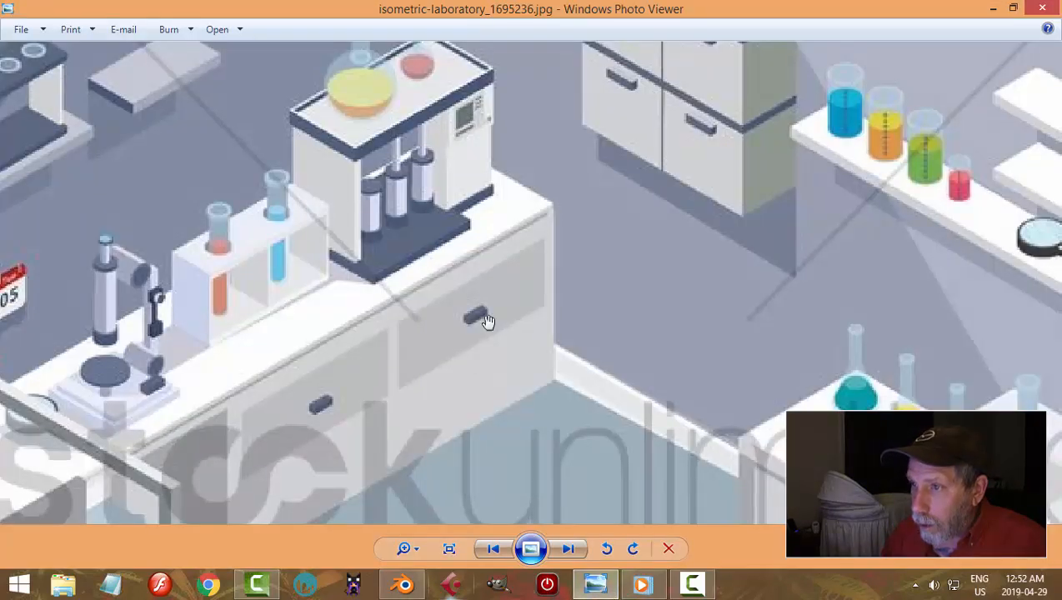
click(403, 585)
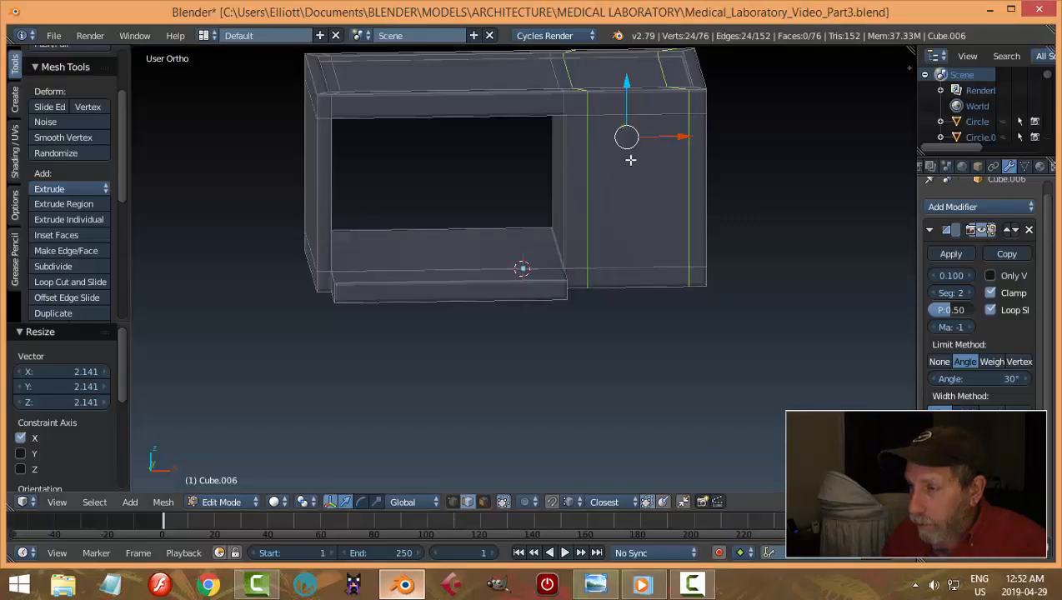
key(ctrl+r)
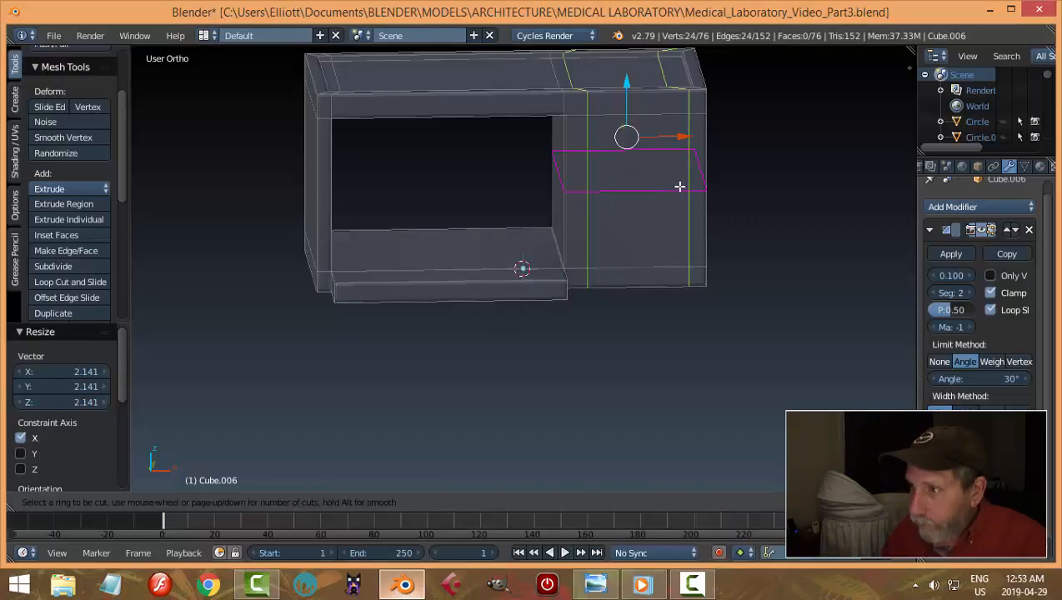
click(680, 182)
click(683, 174)
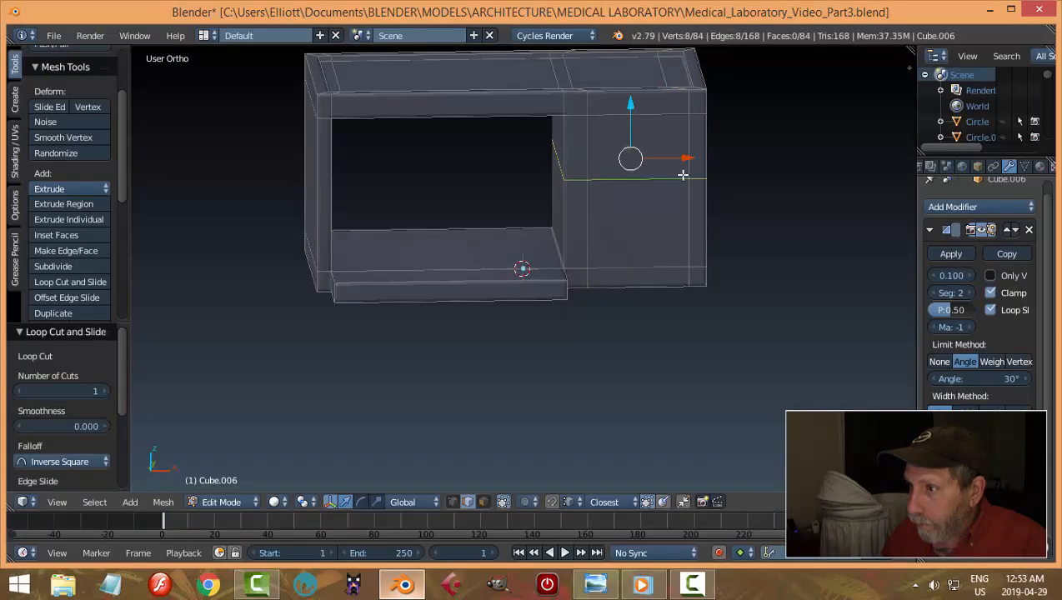
Extrude the upper framed face on the front of the right section outward by about 0.02 to form a control panel
key(a)
key(ctrl+Tab)
click(679, 172)
right_click(632, 160)
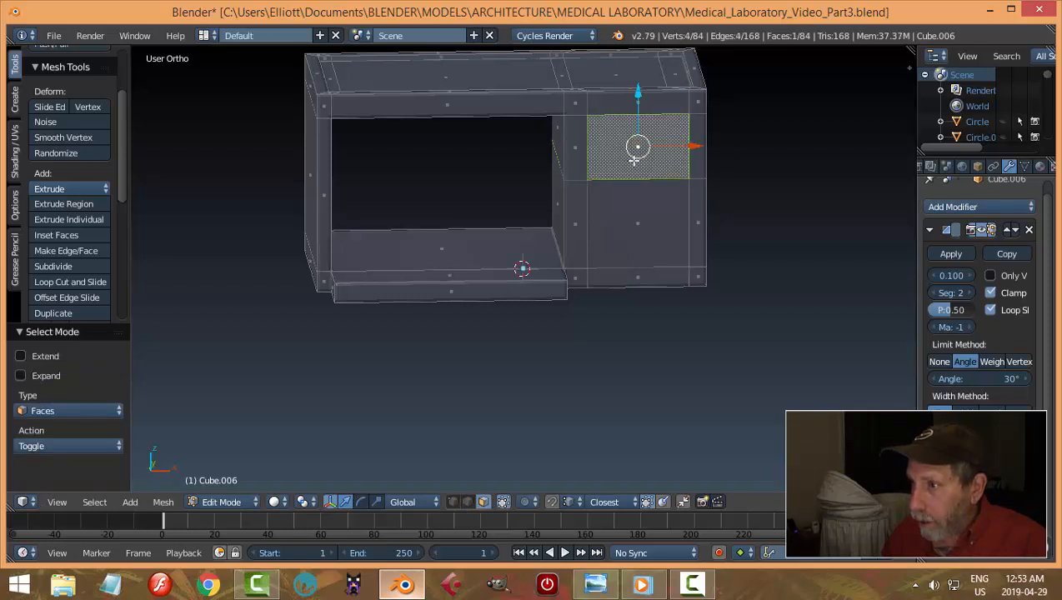
middle_drag(653, 198, 711, 200)
key(e)
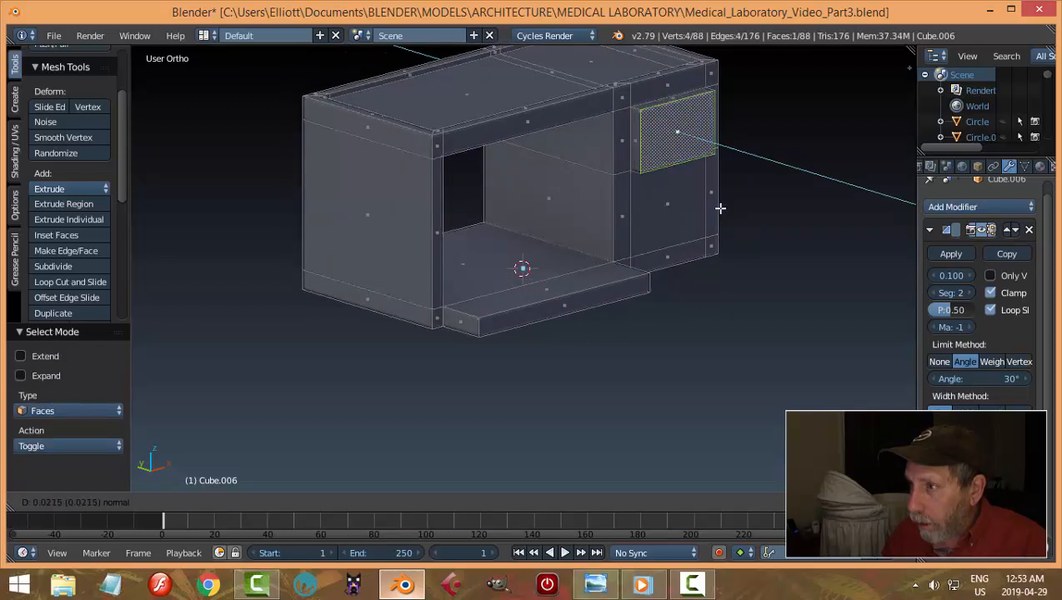
click(719, 209)
Move the top front edge of the extruded control panel back along Y to slant its face
key(a)
key(ctrl+Tab)
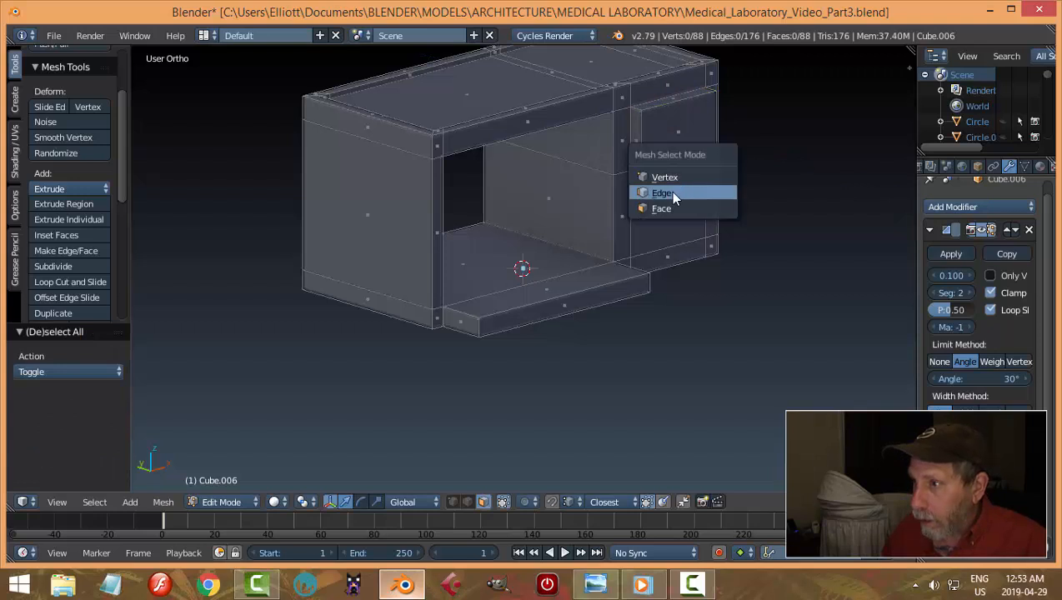
click(673, 193)
middle_drag(673, 193, 748, 206)
right_click(698, 171)
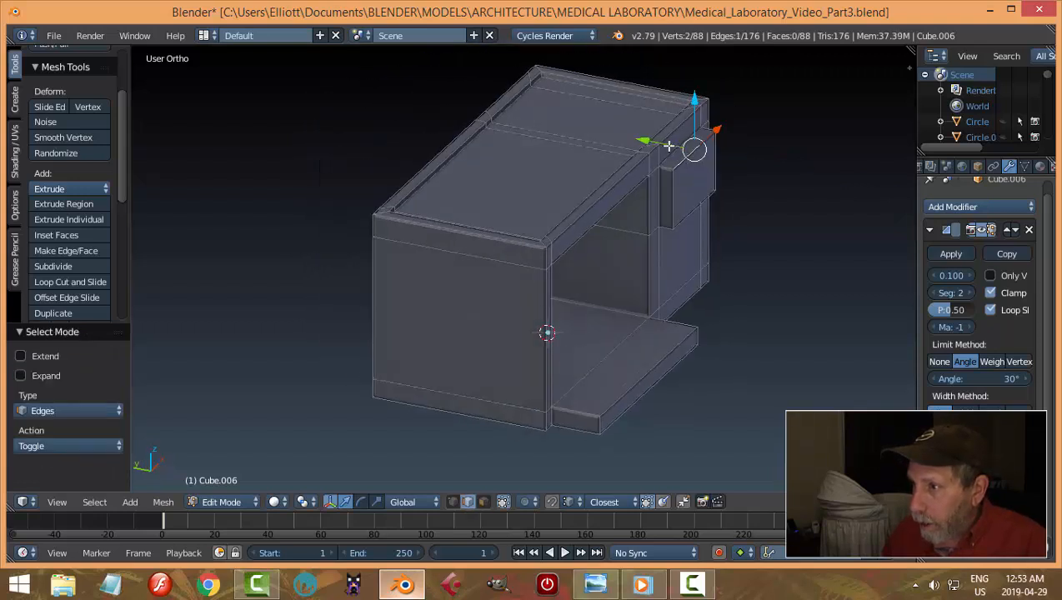
drag(648, 141, 643, 137)
key(a)
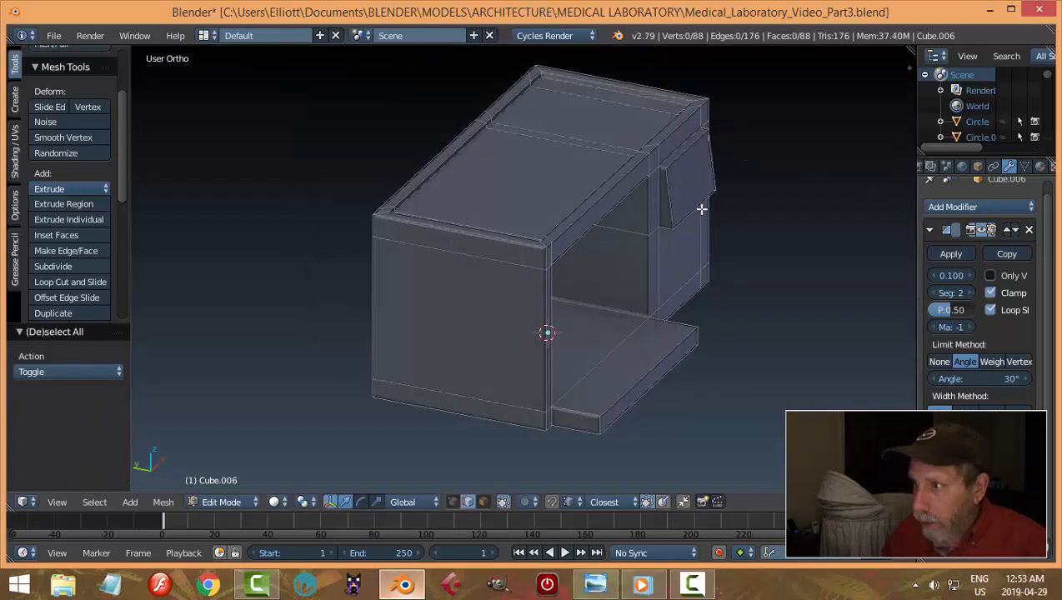
Examine the slanted control panel up close, first in Object Mode and again with its front face selected in Edit Mode
key(Tab)
middle_drag(723, 215, 564, 284)
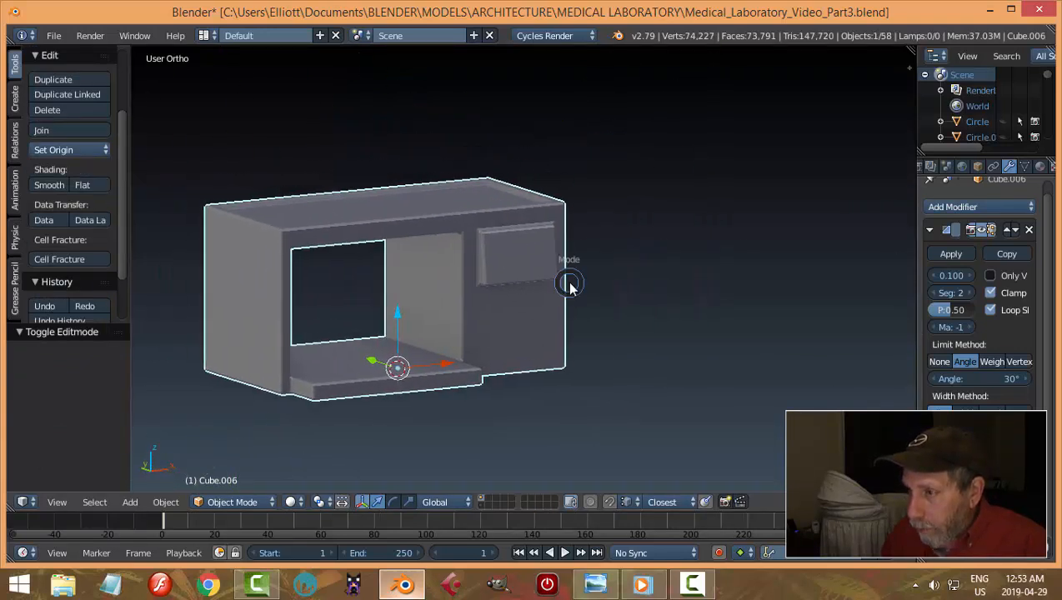
key(Tab)
key(ctrl+Tab)
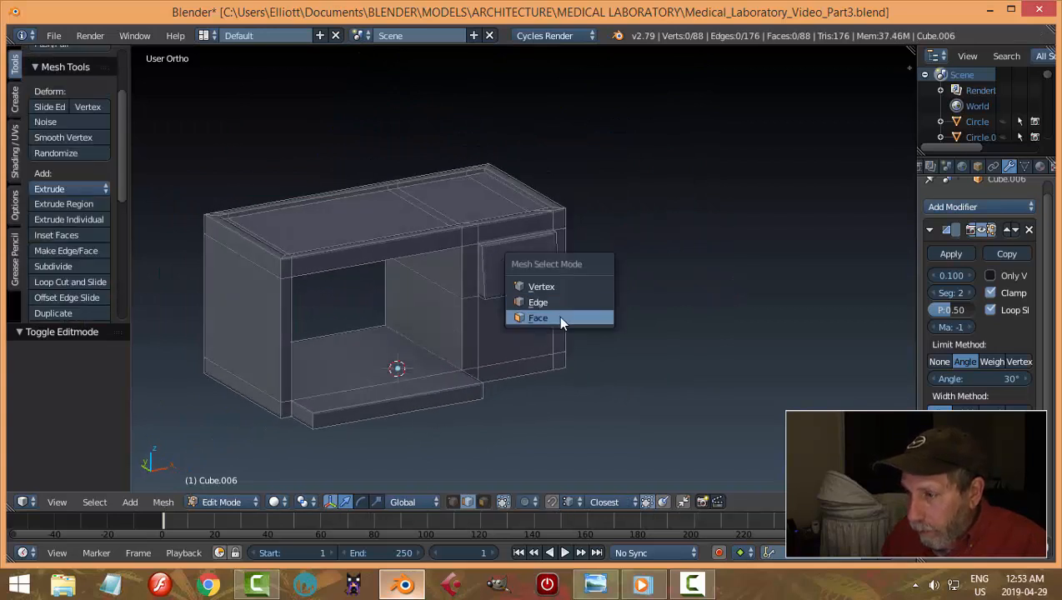
click(598, 317)
right_click(520, 263)
scroll(708, 293, up, 3)
middle_drag(708, 293, 619, 289)
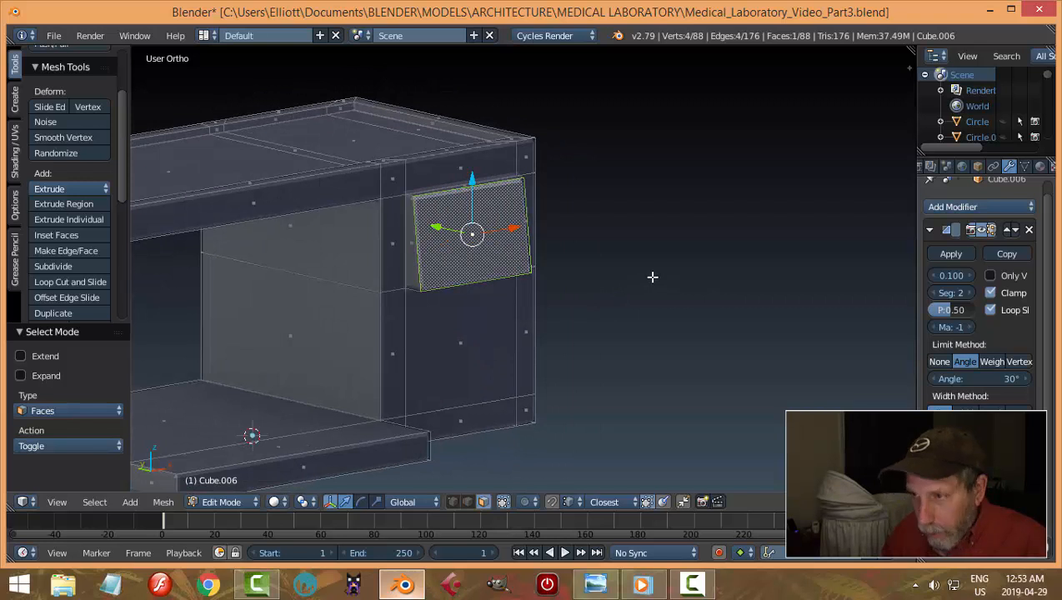
key(a)
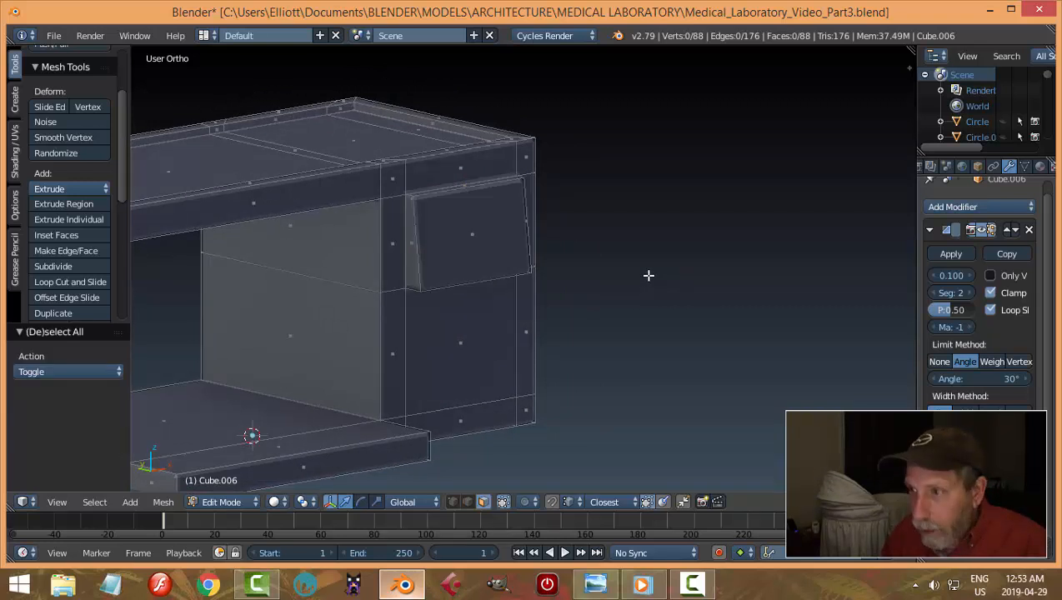
Return to Object Mode and save the file with the slanted control panel
key(Tab)
click(547, 284)
scroll(544, 285, down, 4)
shift+middle_drag(560, 301, 657, 332)
key(ctrl+s)
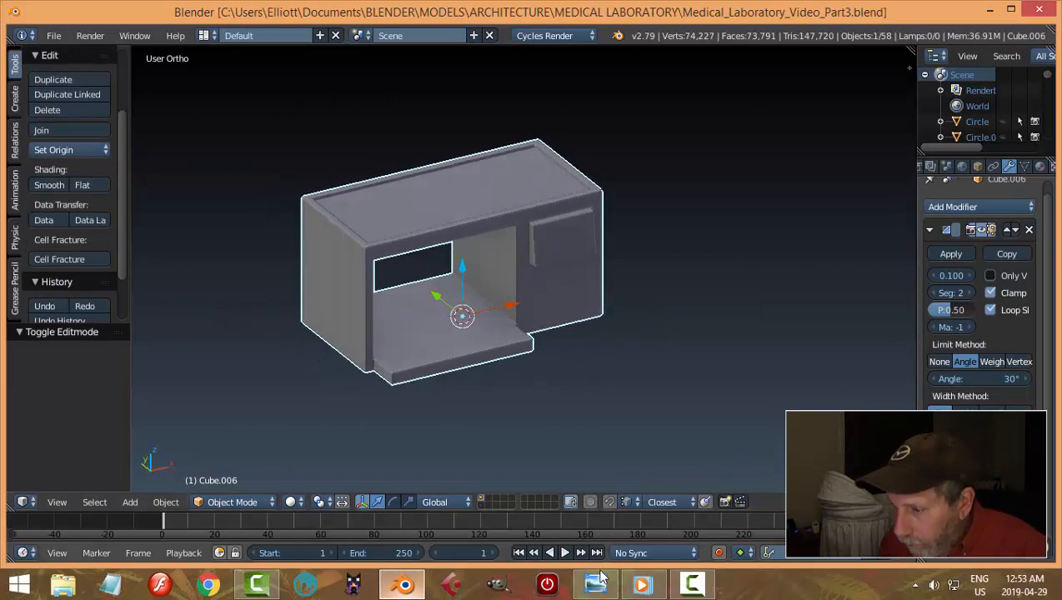
Compare with the reference picture, then inset the slanted control panel's front face by about 0.031
key(alt+Tab)
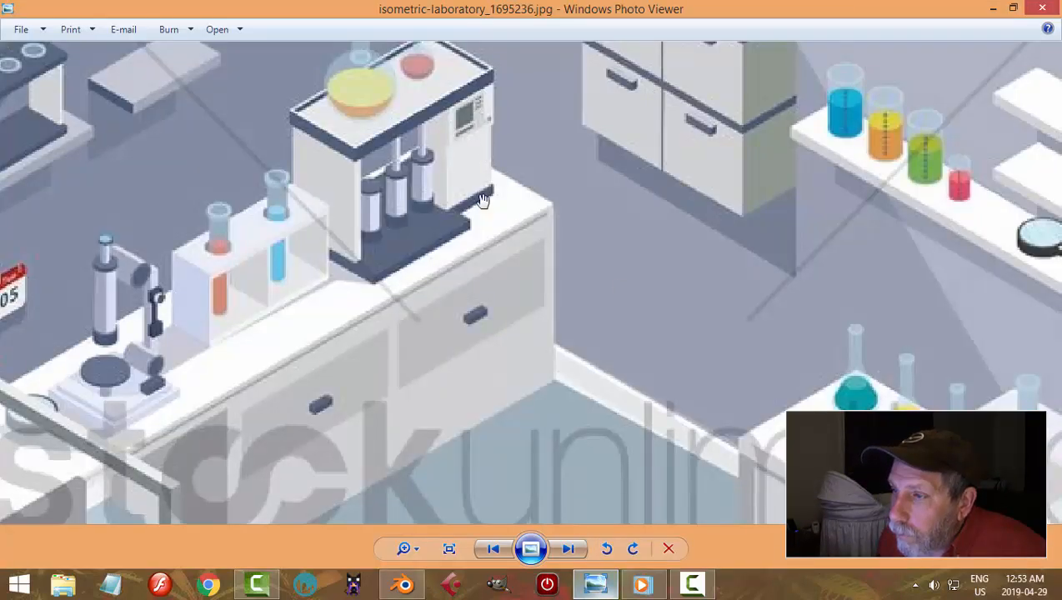
click(403, 584)
middle_drag(602, 247, 505, 258)
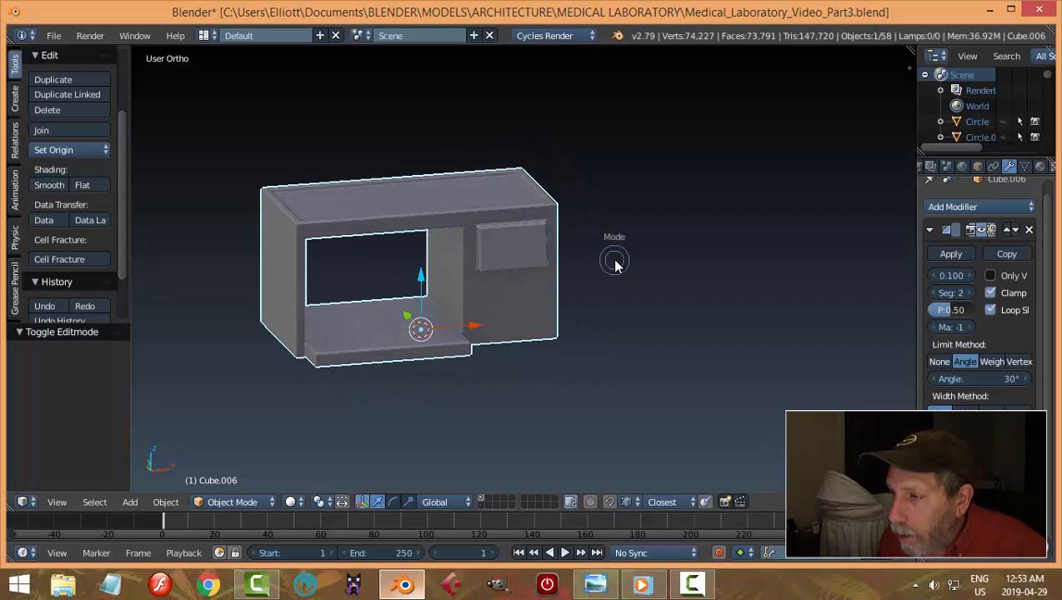
click(700, 260)
right_click(529, 247)
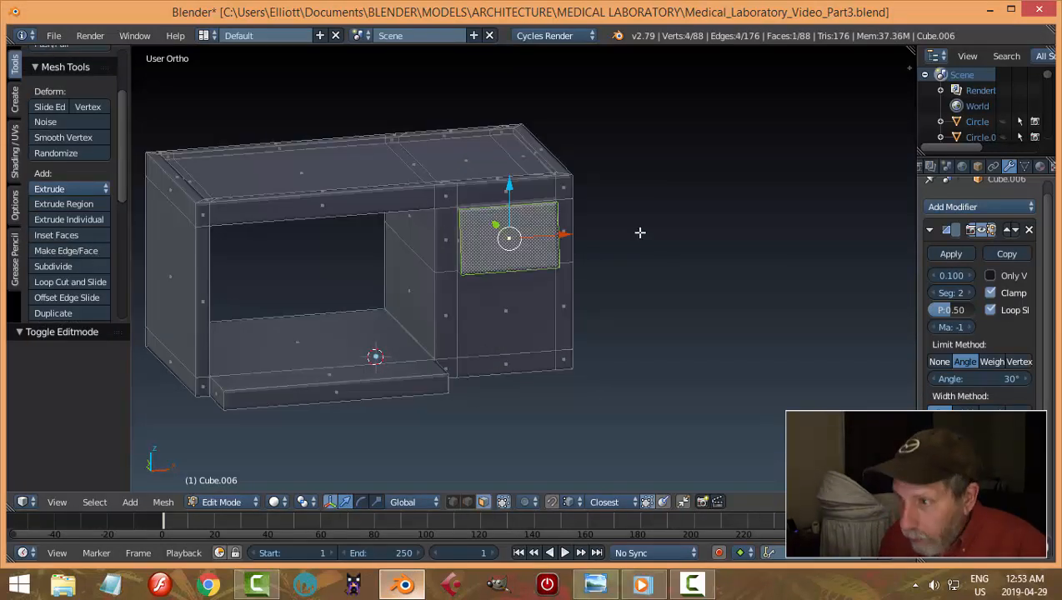
key(i)
click(625, 234)
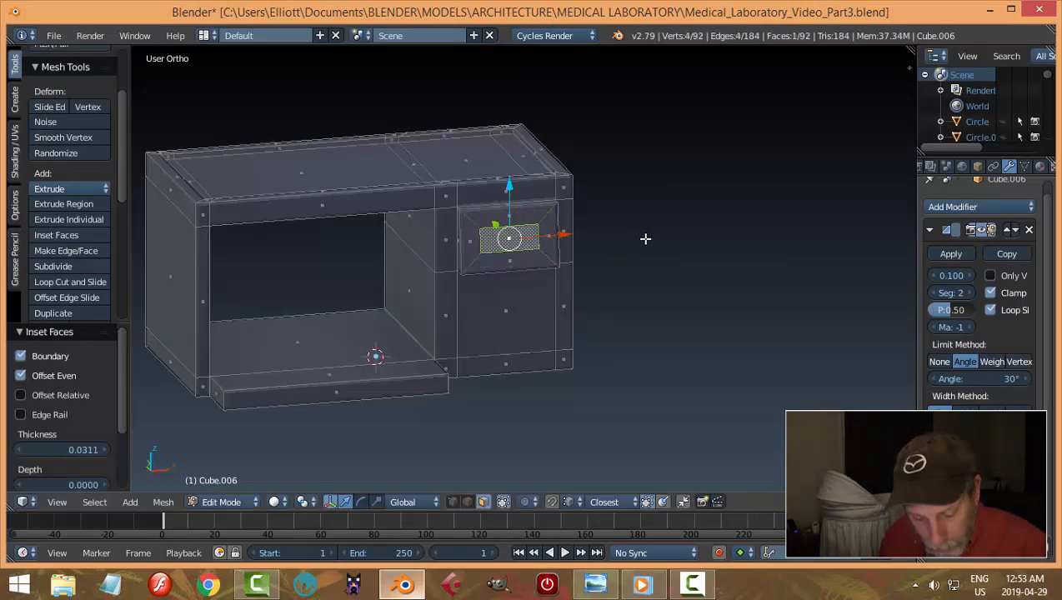
Scale the inset face to about 0.55 along X and move it about -0.032 along X toward the opening
key(s)
key(x)
click(583, 248)
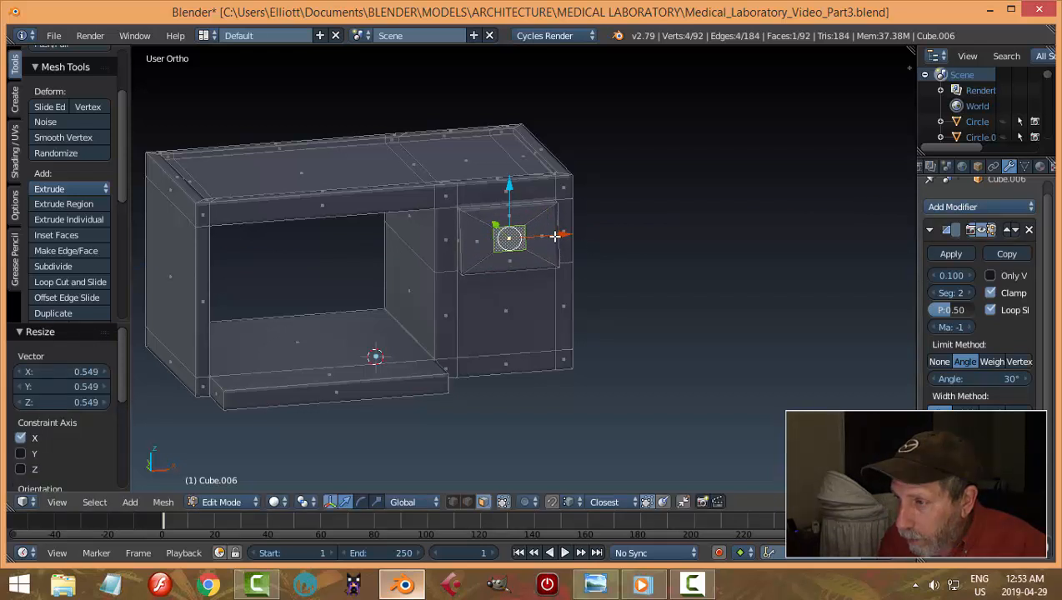
key(g)
click(550, 237)
Enlarge the inset face uniformly by about 1.35 and shift it about 0.006 along X
key(s)
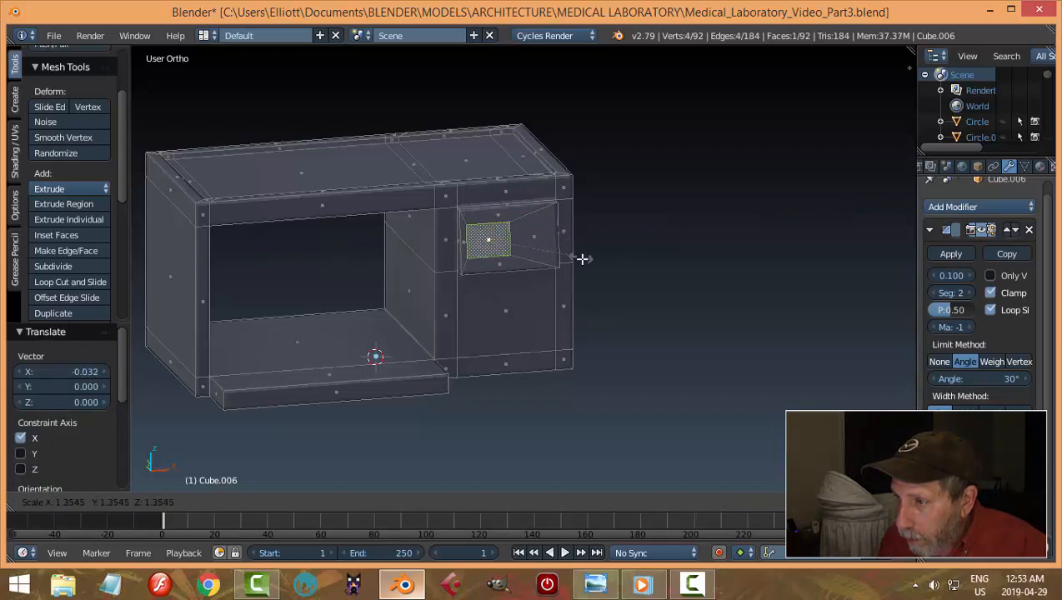
click(583, 260)
key(g)
key(x)
click(537, 236)
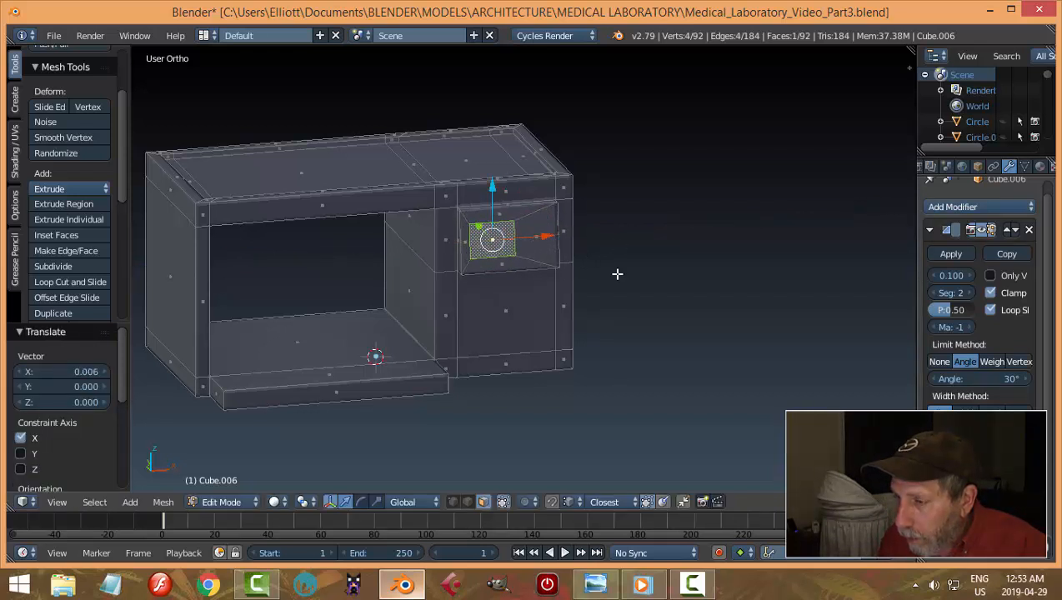
Check the display in the reference picture and scale the inset face up uniformly by about 1.13
click(597, 584)
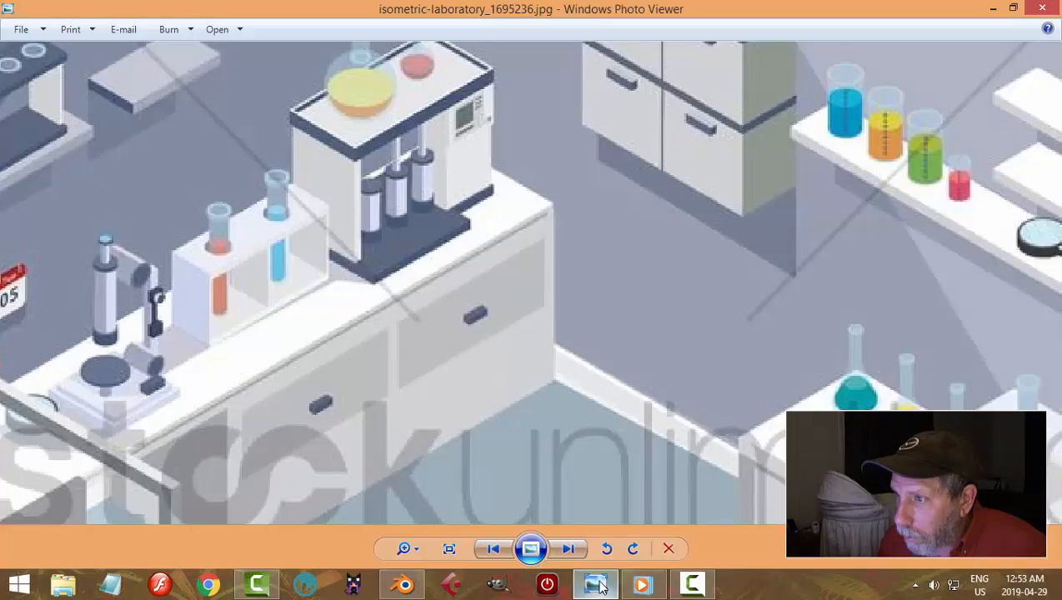
click(419, 588)
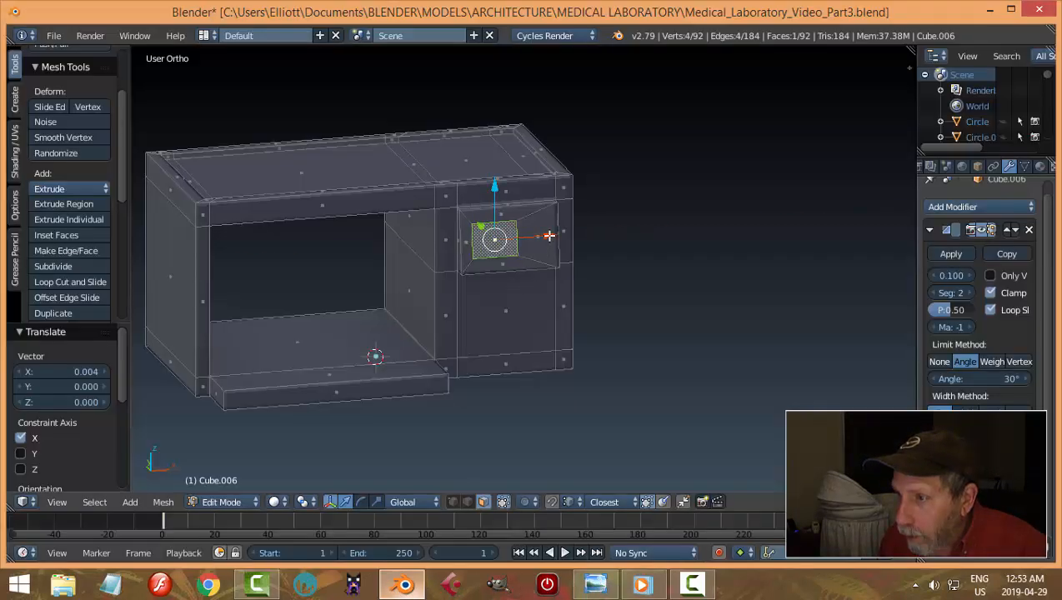
key(s)
click(571, 254)
Extrude the inset face inward by about 0.007 to recess the display screen
middle_drag(571, 255, 651, 285)
key(e)
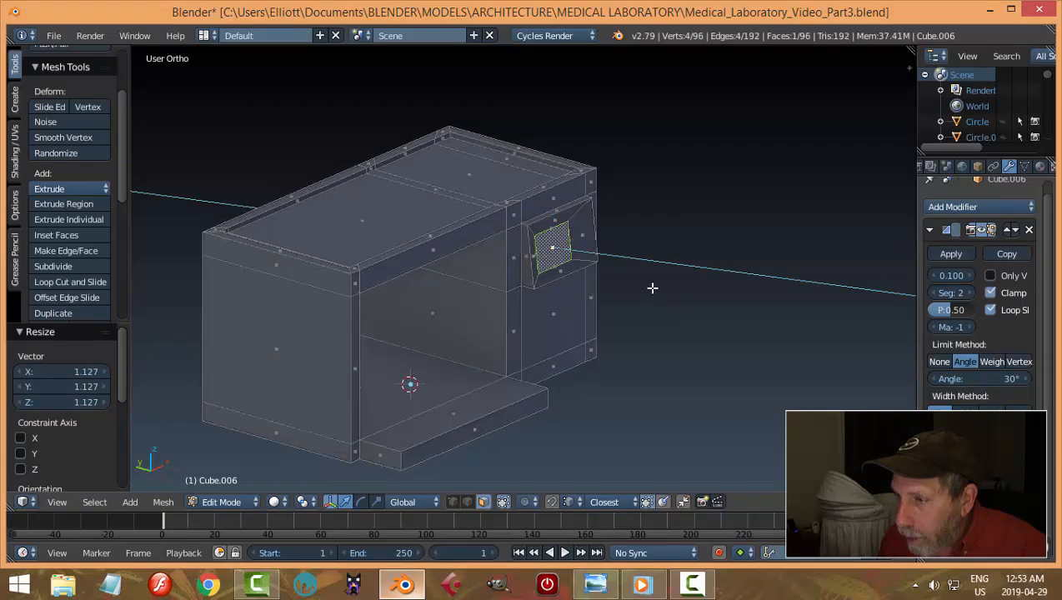
click(649, 284)
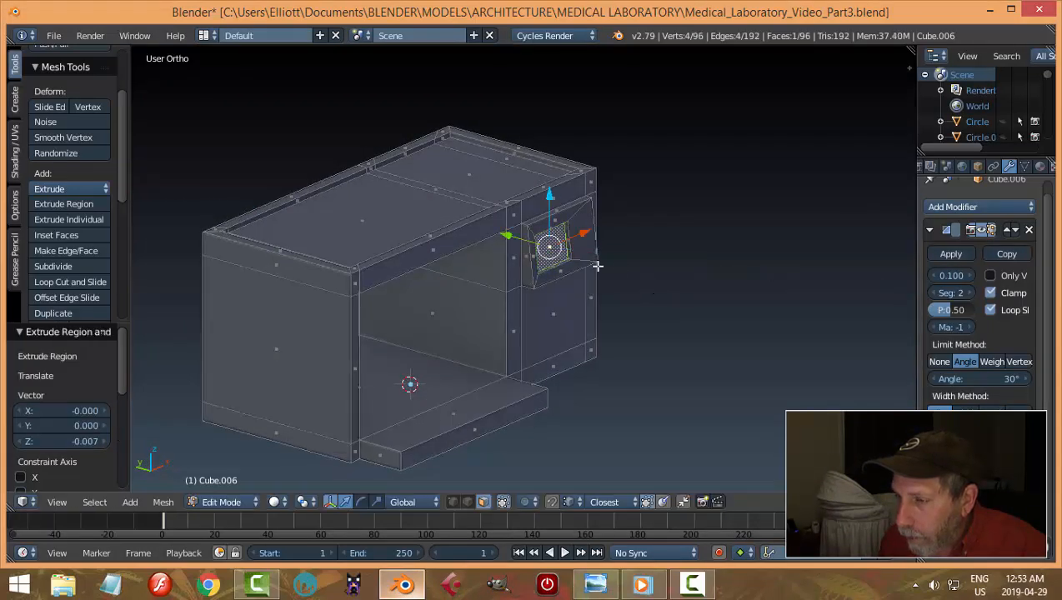
Return to Object Mode, review the recessed display, and save the file
key(Tab)
click(494, 270)
middle_drag(720, 287, 679, 325)
key(ctrl+s)
click(702, 265)
Check the machine's cylinders in the reference picture and add a mesh cylinder with 6 vertices and no cap fill
click(595, 586)
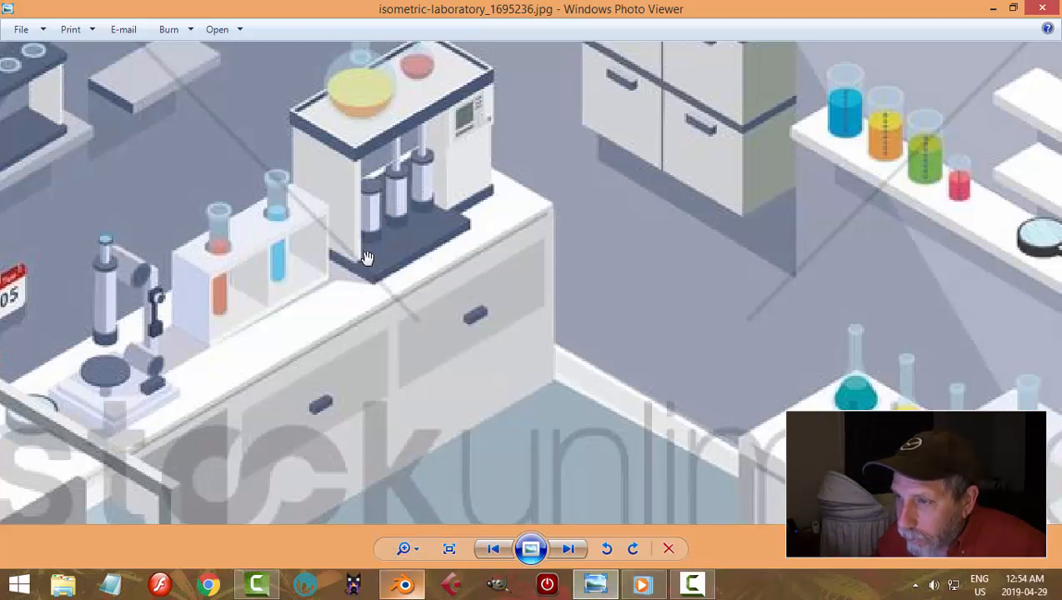
click(404, 583)
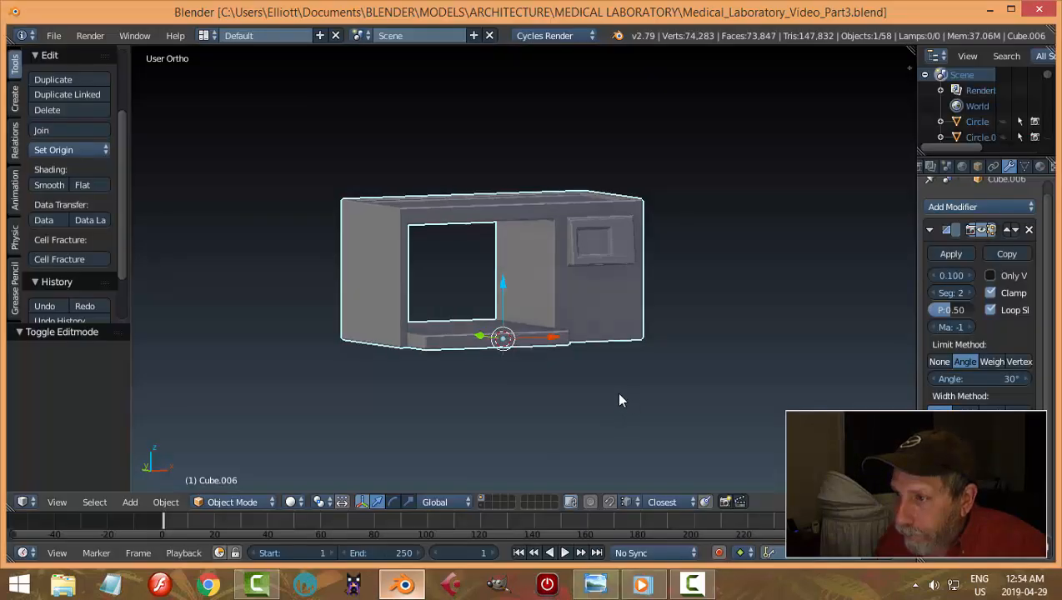
middle_drag(575, 420, 559, 425)
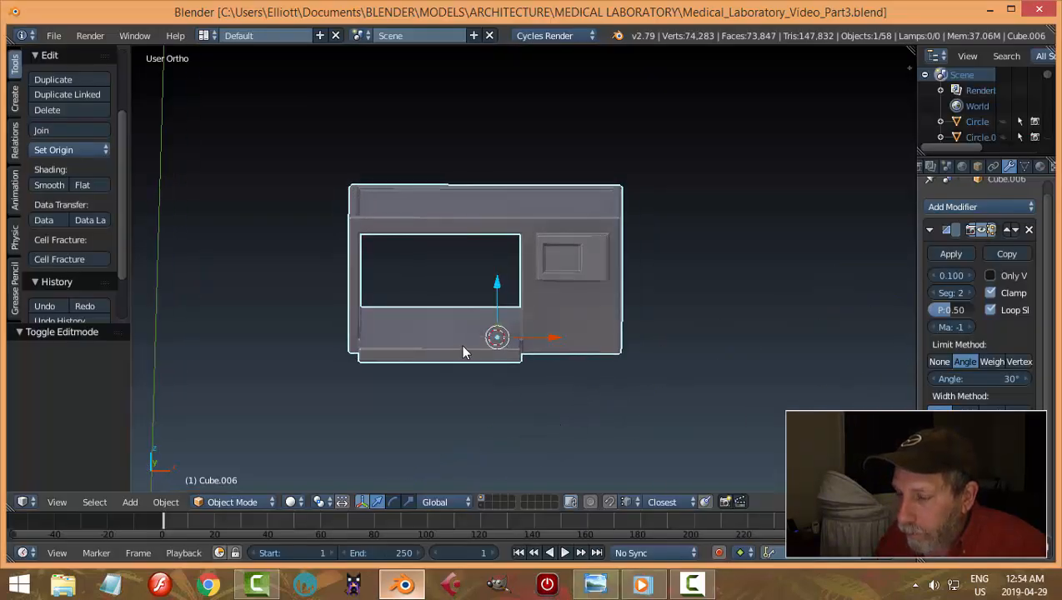
middle_drag(462, 351, 509, 363)
key(shift+a)
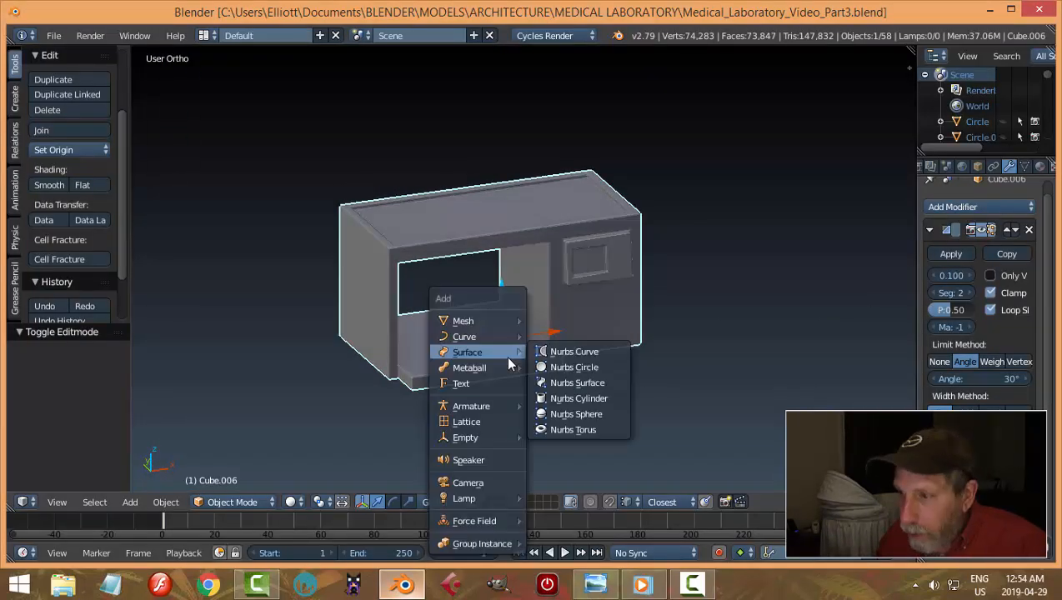
mouse_move(495, 321)
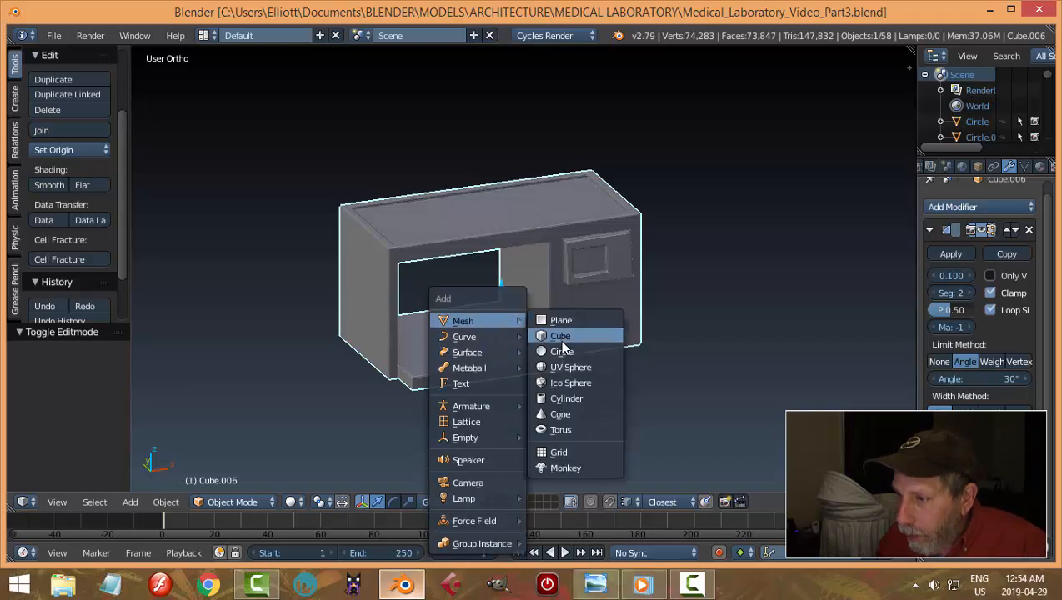
click(566, 398)
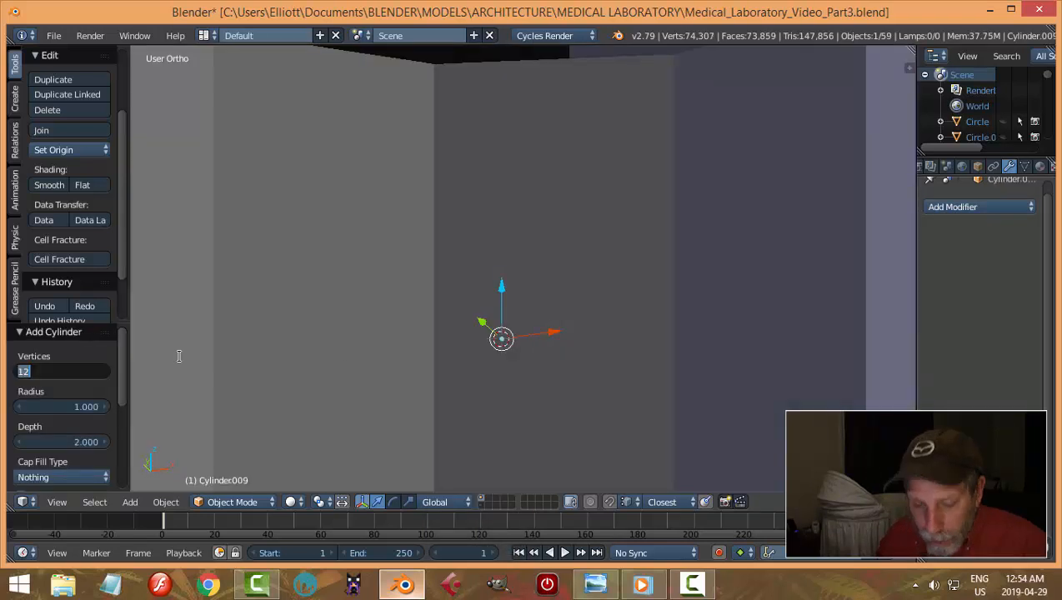
key(Return)
scroll(608, 245, down, 3)
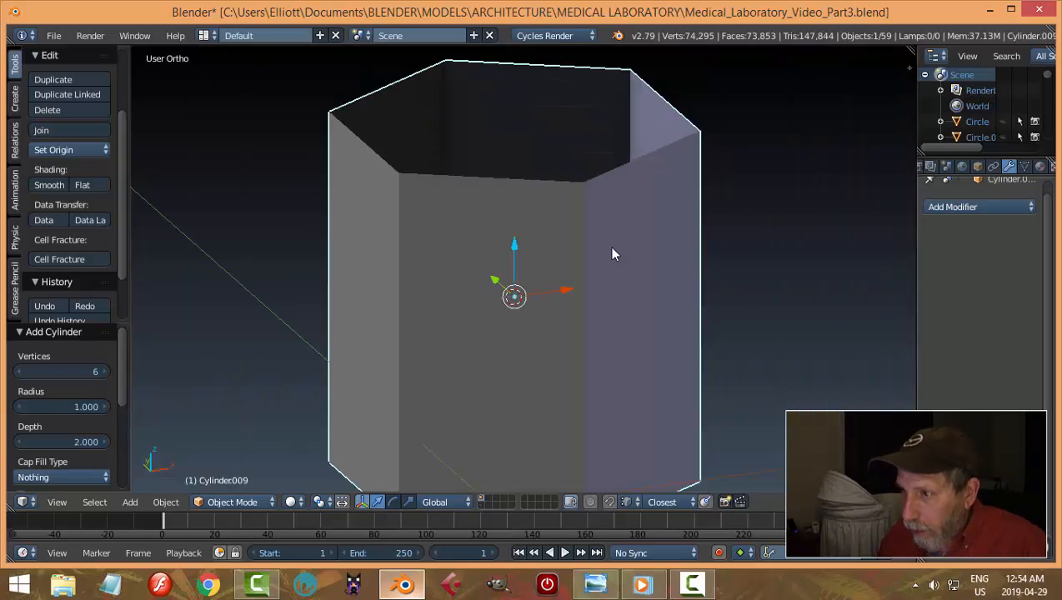
Scale the cylinder mesh down uniformly in Edit Mode to fit inside the opening and raise it about 0.120 along Z
key(Tab)
click(773, 231)
key(s)
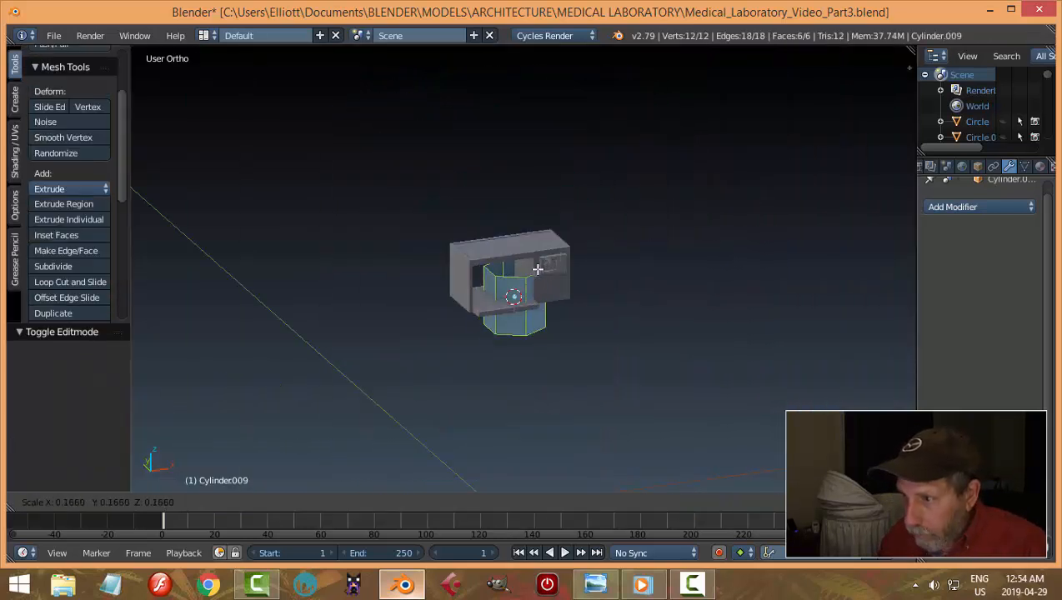
click(517, 290)
drag(519, 252, 518, 230)
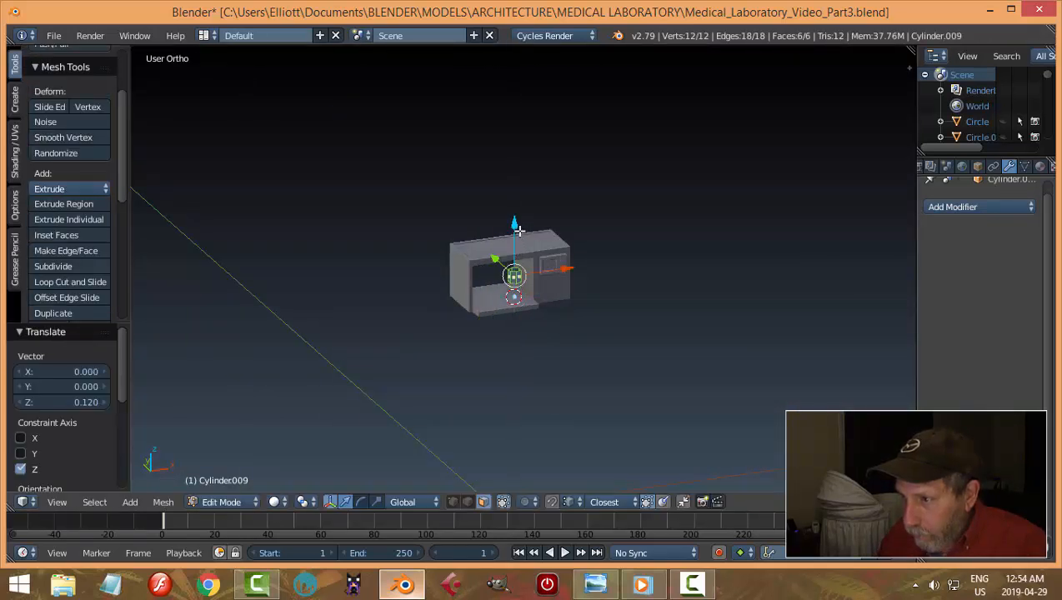
scroll(556, 235, up, 17)
scroll(536, 244, down, 5)
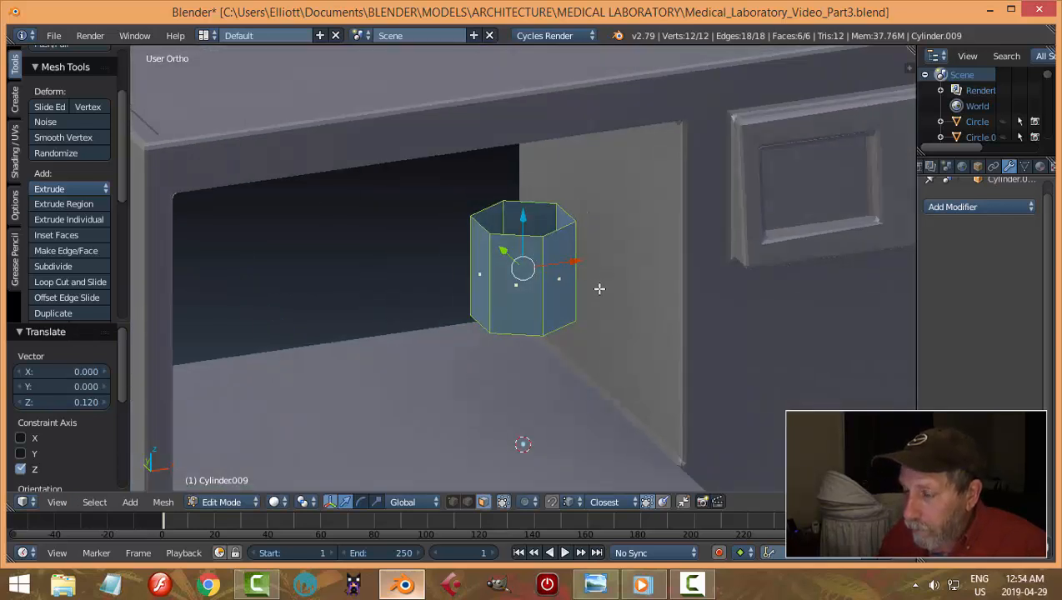
Seat the cylinder on the base by lowering it about 0.058, scaling it up uniformly by about 1.108, and raising it about 0.003
middle_drag(600, 289, 569, 283)
drag(519, 229, 515, 313)
key(s)
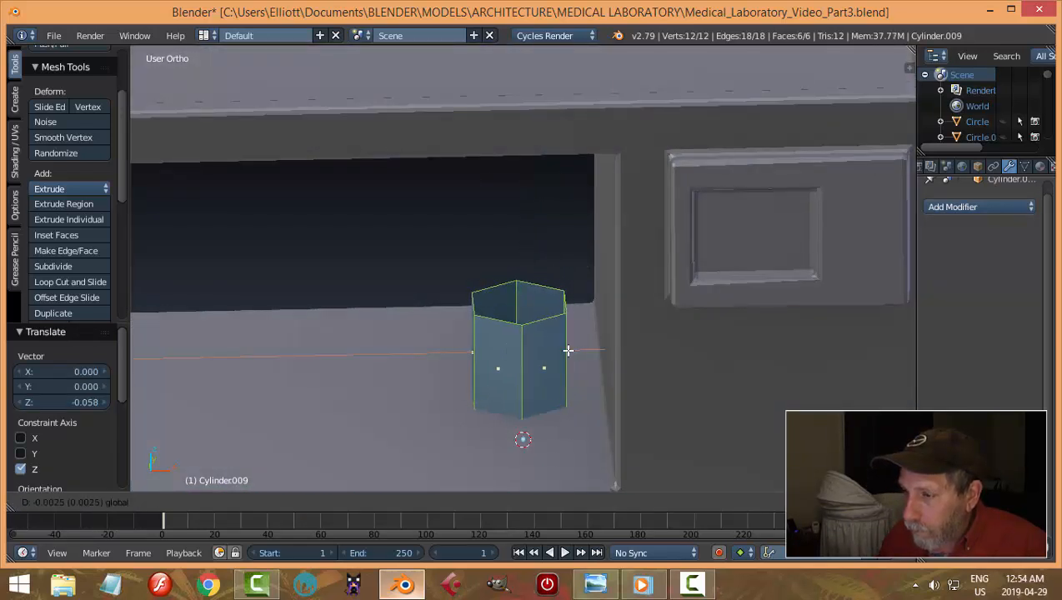
click(572, 351)
middle_drag(574, 351, 611, 305)
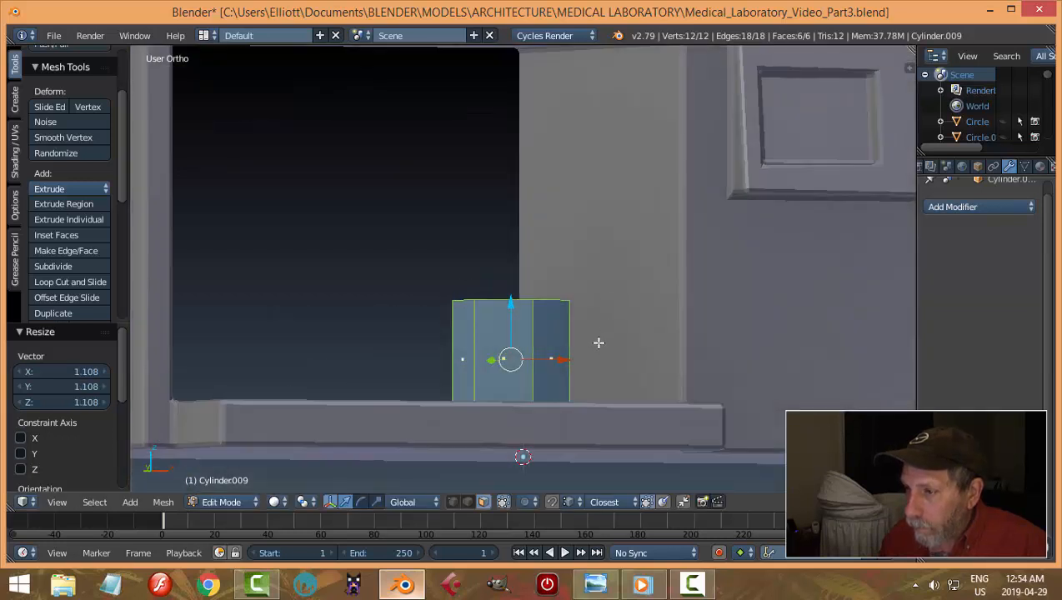
middle_drag(599, 342, 483, 253)
drag(505, 206, 505, 204)
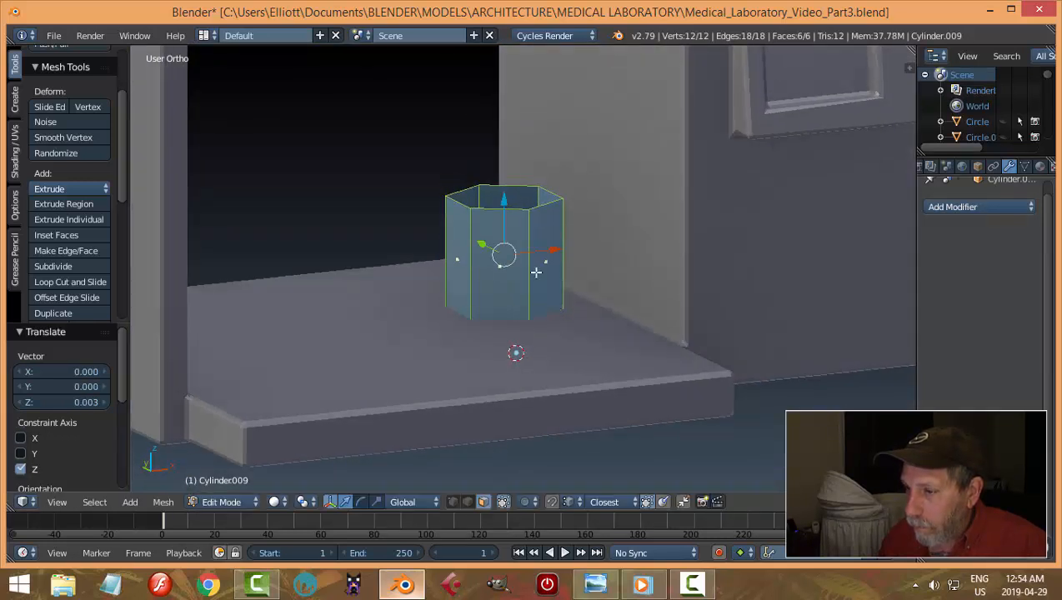
Compare the cylinder's height with the reference picture and raise its top edge loop about 0.021 along Z
click(595, 584)
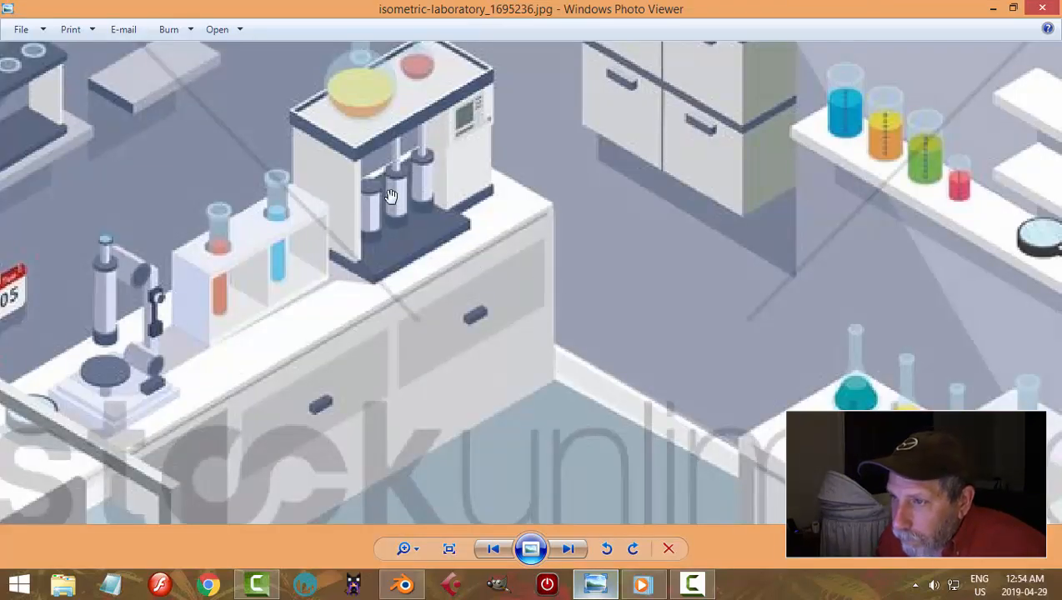
click(404, 584)
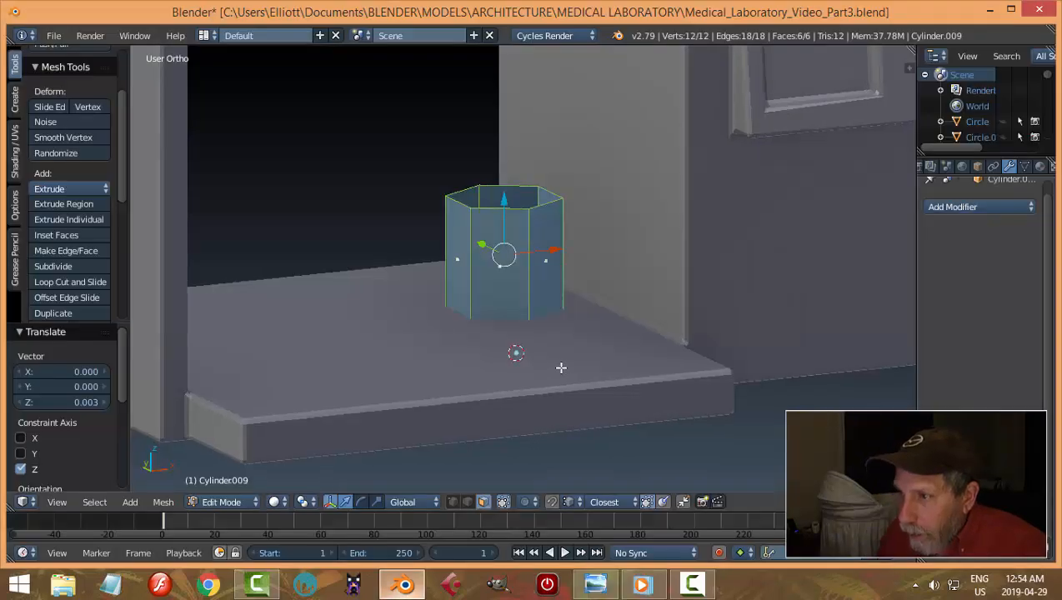
scroll(542, 375, up, 3)
middle_drag(548, 324, 545, 297)
key(a)
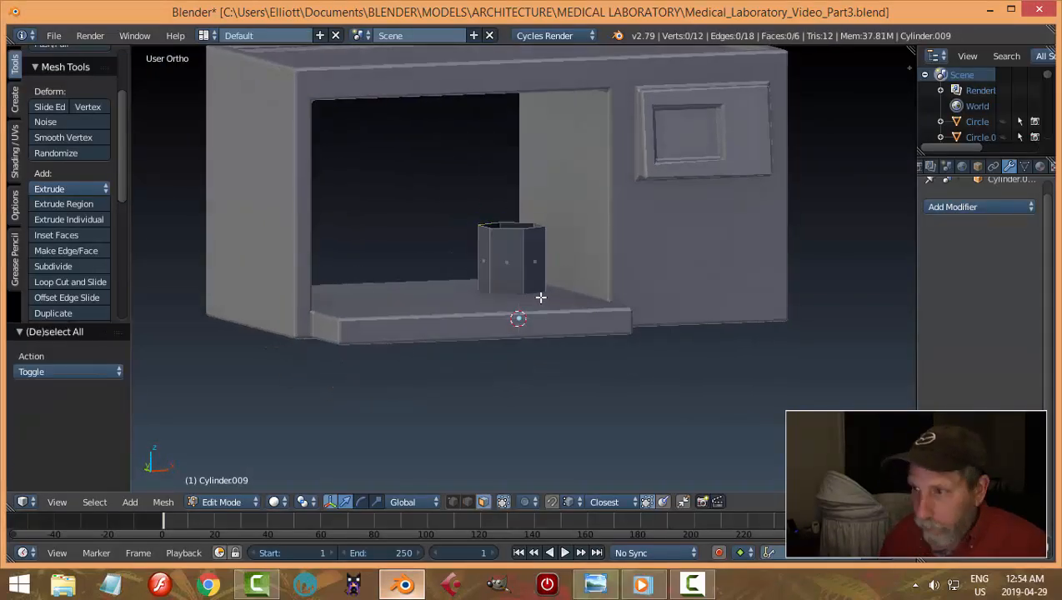
key(ctrl+Tab)
click(504, 281)
alt+right_click(510, 225)
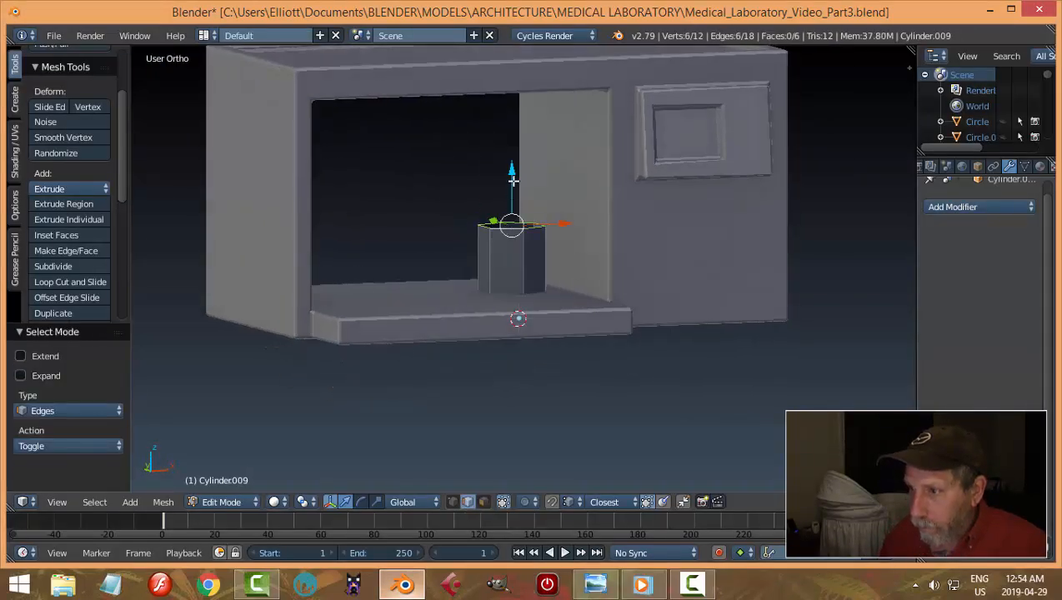
drag(514, 180, 515, 159)
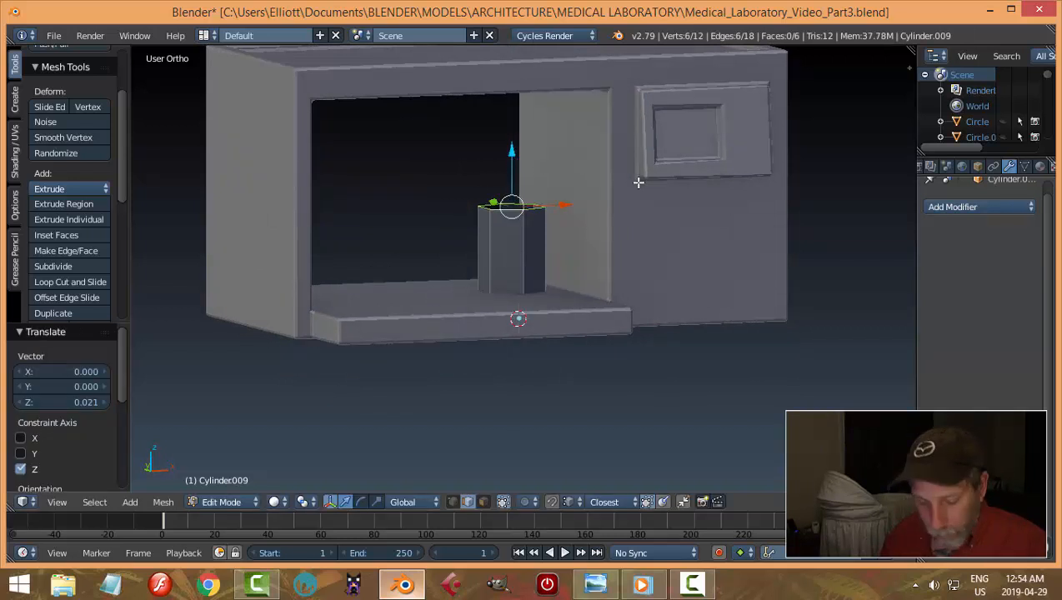
Extrude the top edge loop in place and scale it inward, checking the rod's thickness against the reference picture
key(e)
right_click(636, 189)
key(s)
click(616, 192)
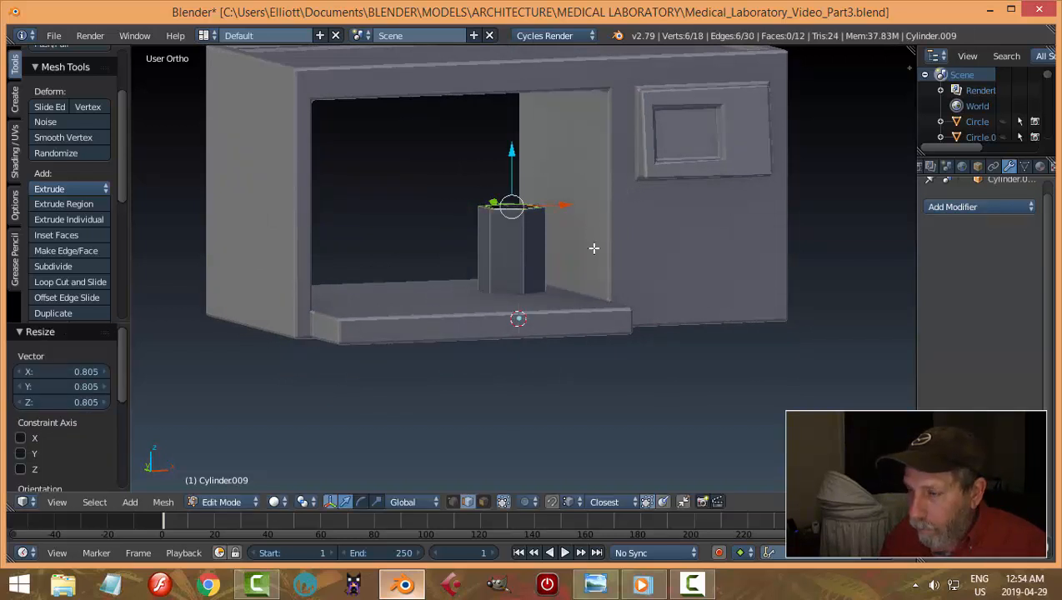
middle_drag(593, 247, 575, 277)
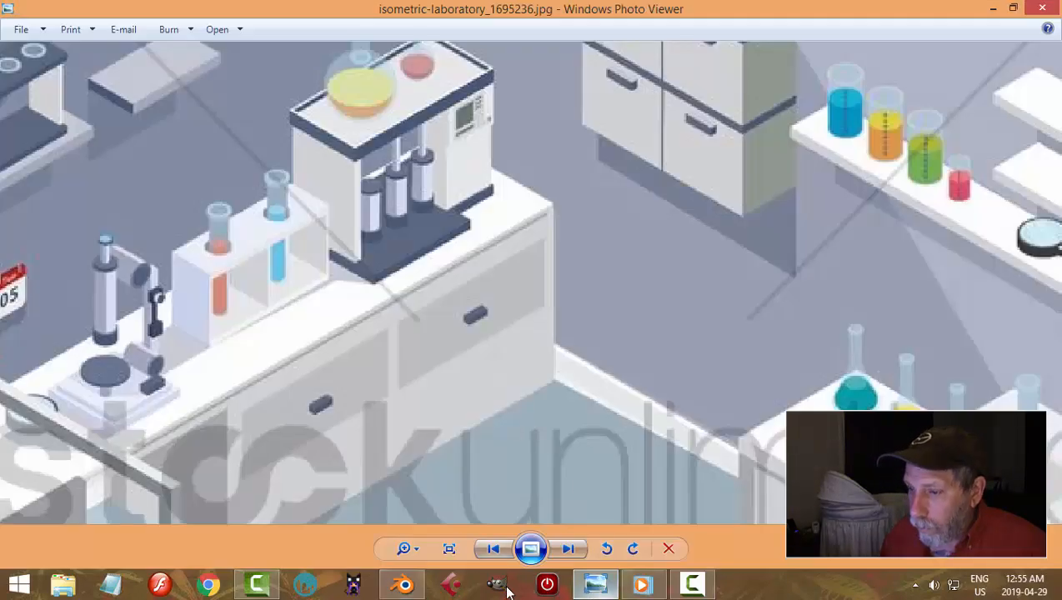
click(403, 585)
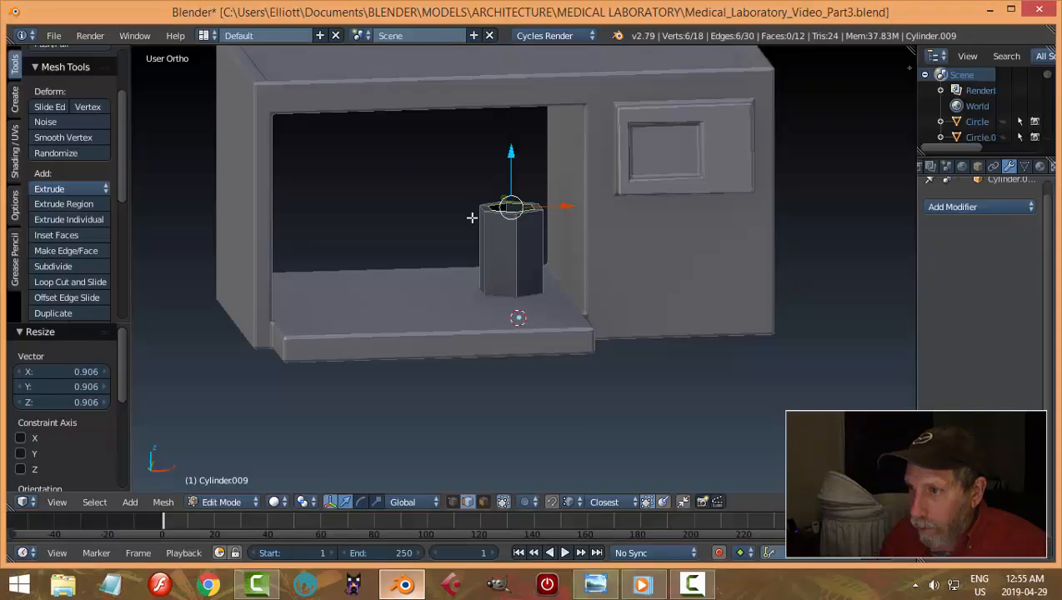
key(s)
click(557, 213)
Extrude the inner edge loop upward to form a narrow rod reaching past the top of the opening
key(e)
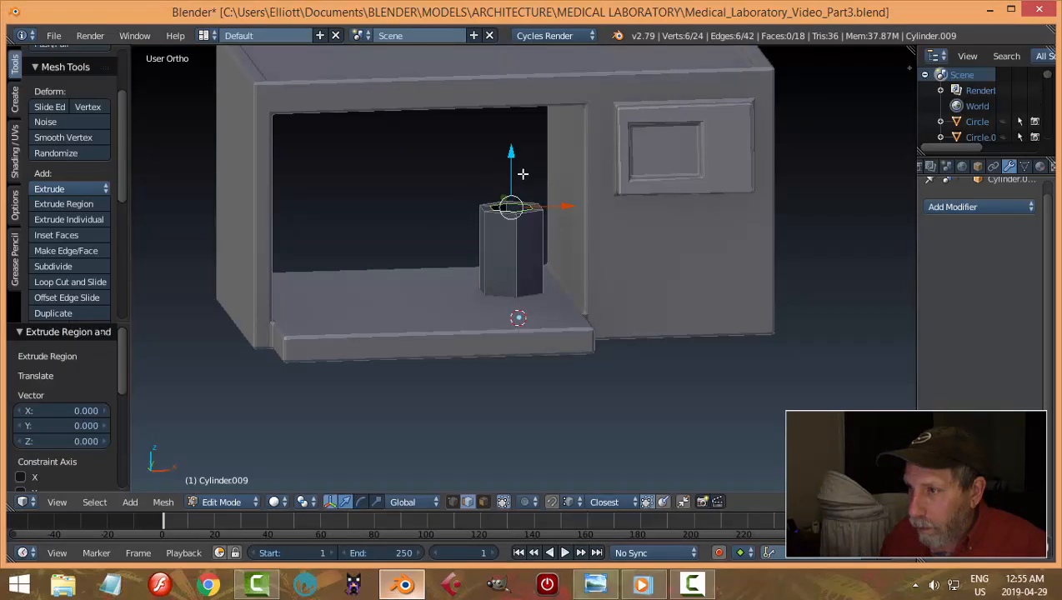
click(518, 50)
middle_drag(564, 190, 575, 214)
key(a)
scroll(609, 301, down, 3)
middle_drag(609, 301, 583, 289)
scroll(577, 312, up, 3)
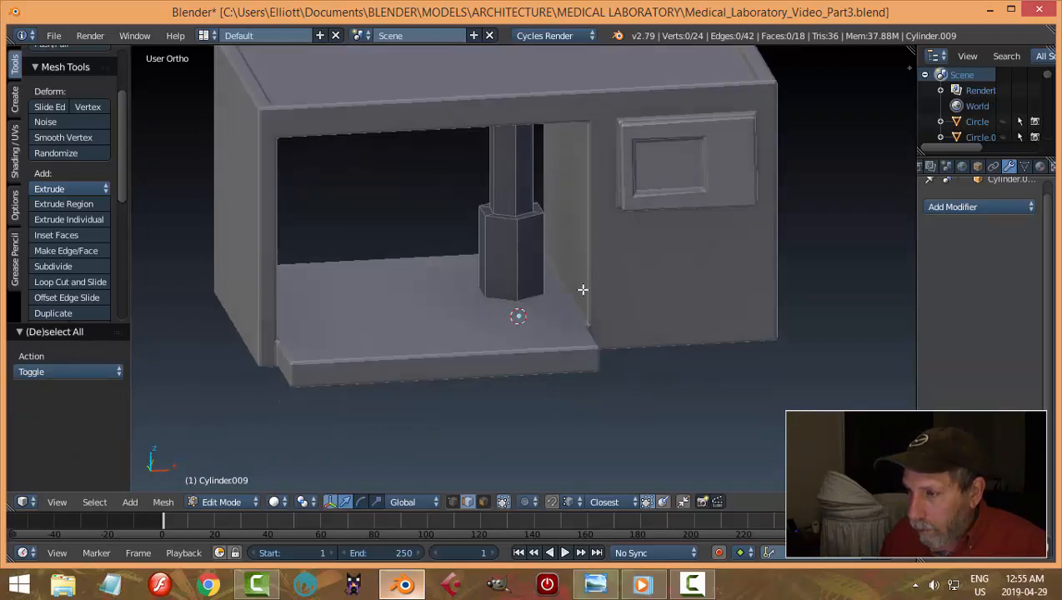
Check the cylinder bands in the reference picture and add one loop cut near the wide section's bottom and one near its top
click(595, 584)
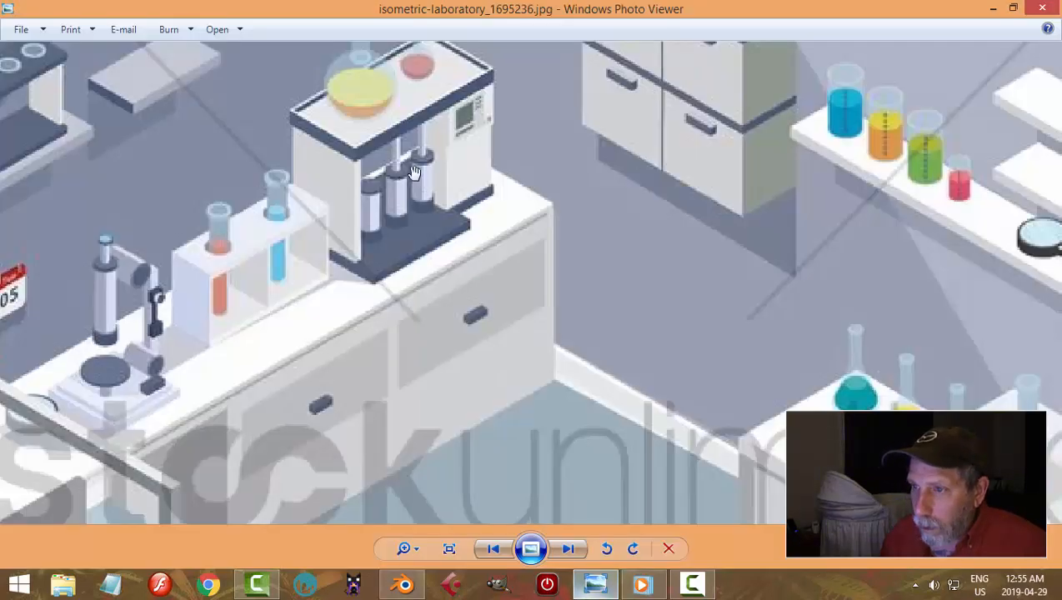
click(403, 585)
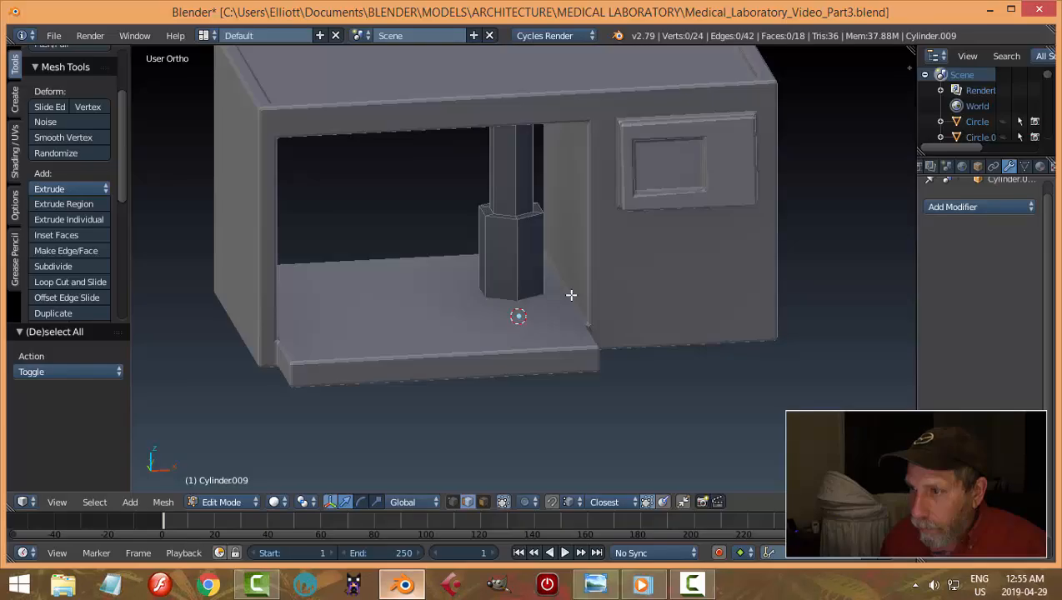
click(527, 284)
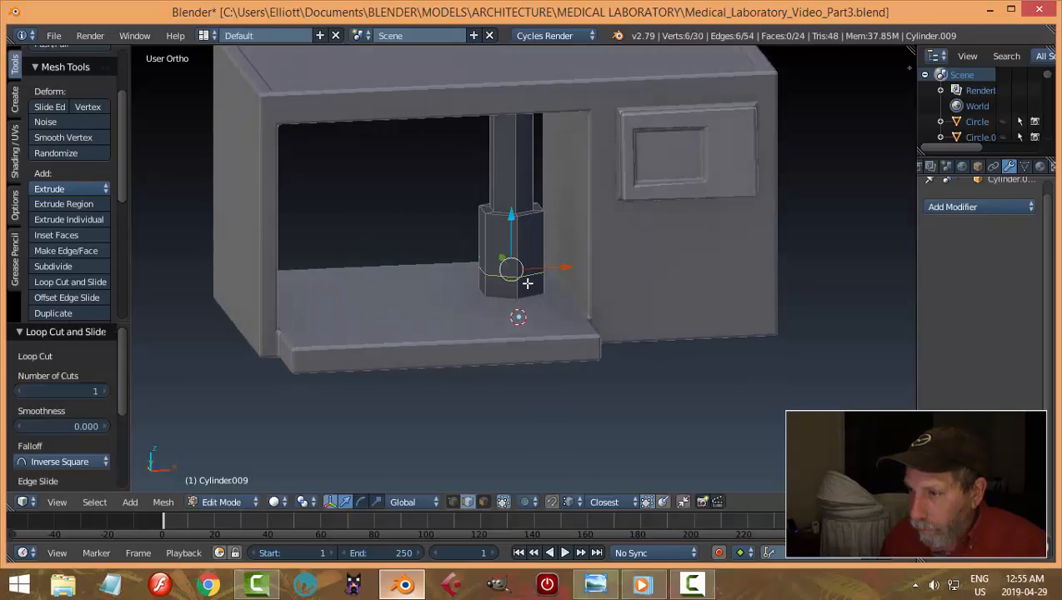
key(ctrl+r)
click(542, 233)
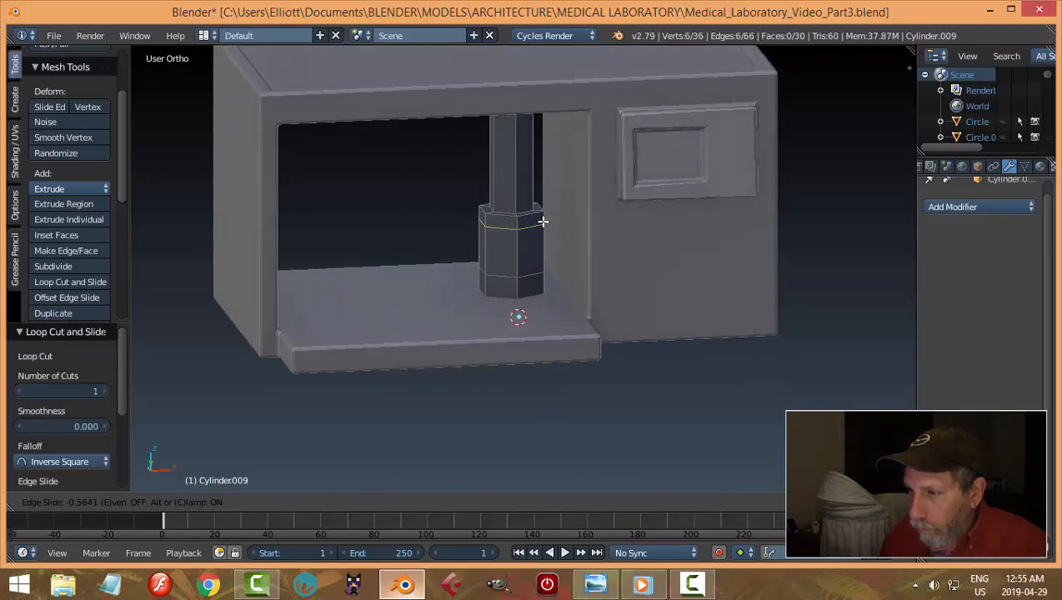
click(543, 221)
key(a)
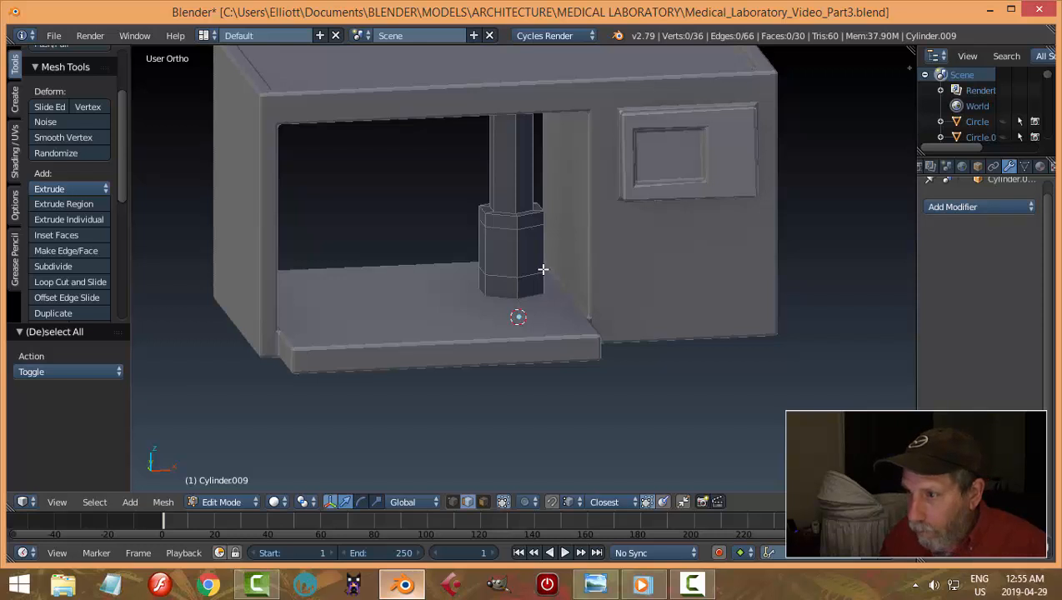
Extrude the bottom and top face bands of the wide section in place and fatten them outward by about 0.004
key(ctrl+Tab)
click(496, 281)
scroll(521, 309, up, 5)
alt+right_click(503, 302)
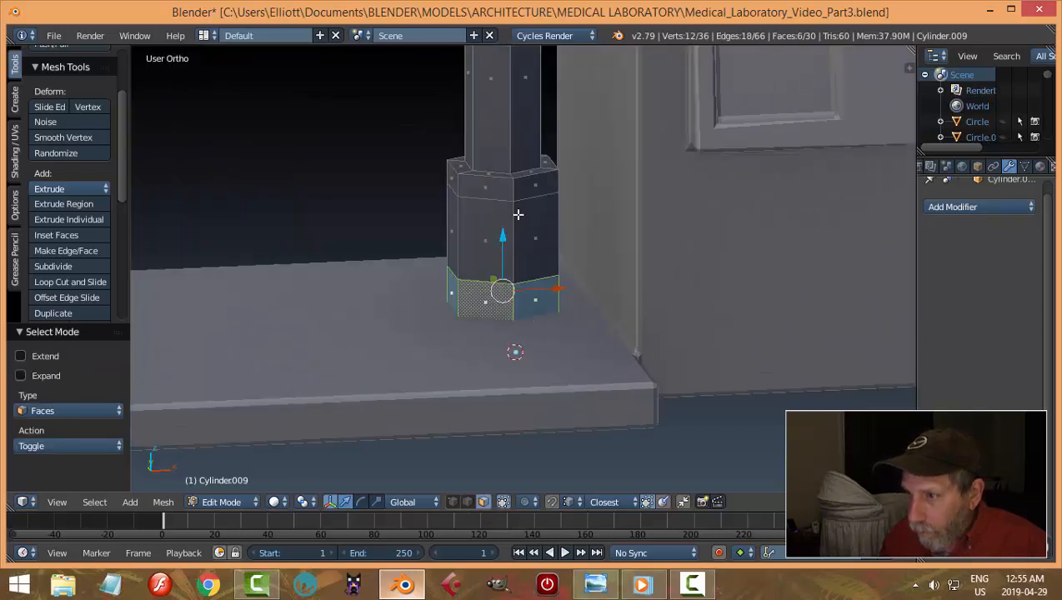
alt+shift+right_click(537, 207)
key(e)
right_click(572, 240)
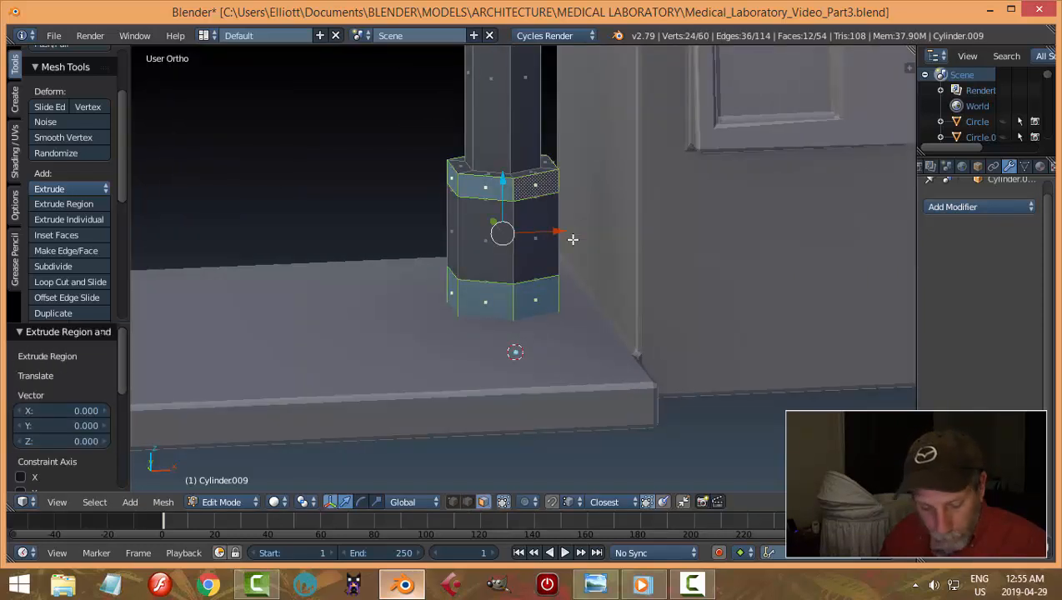
key(alt+s)
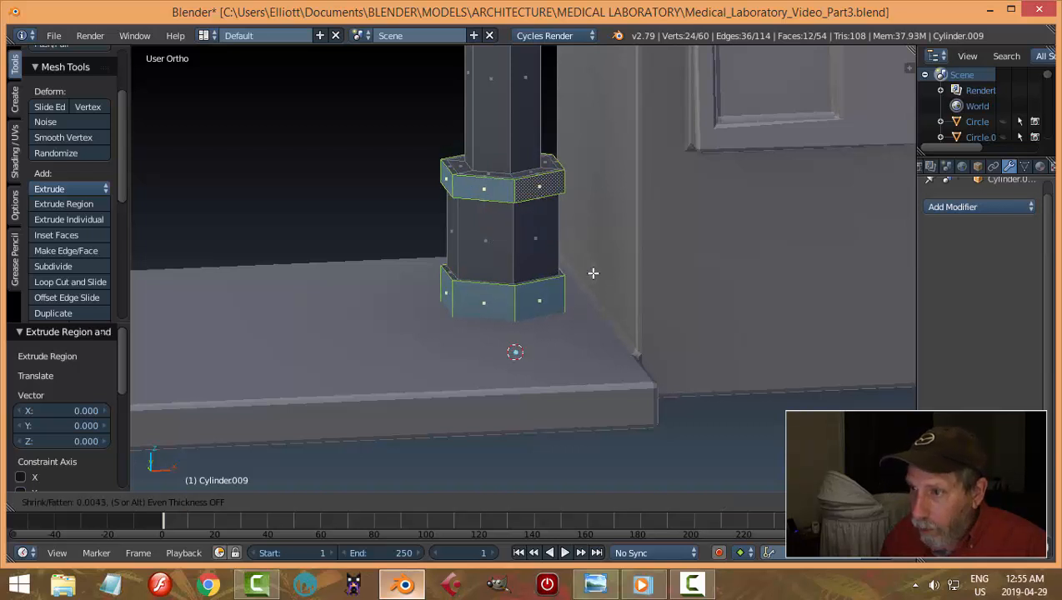
click(594, 276)
key(a)
Leave mesh editing and look through the viewport's display and shading settings, then inspect the banded cylinder
key(Tab)
click(505, 274)
scroll(551, 262, down, 3)
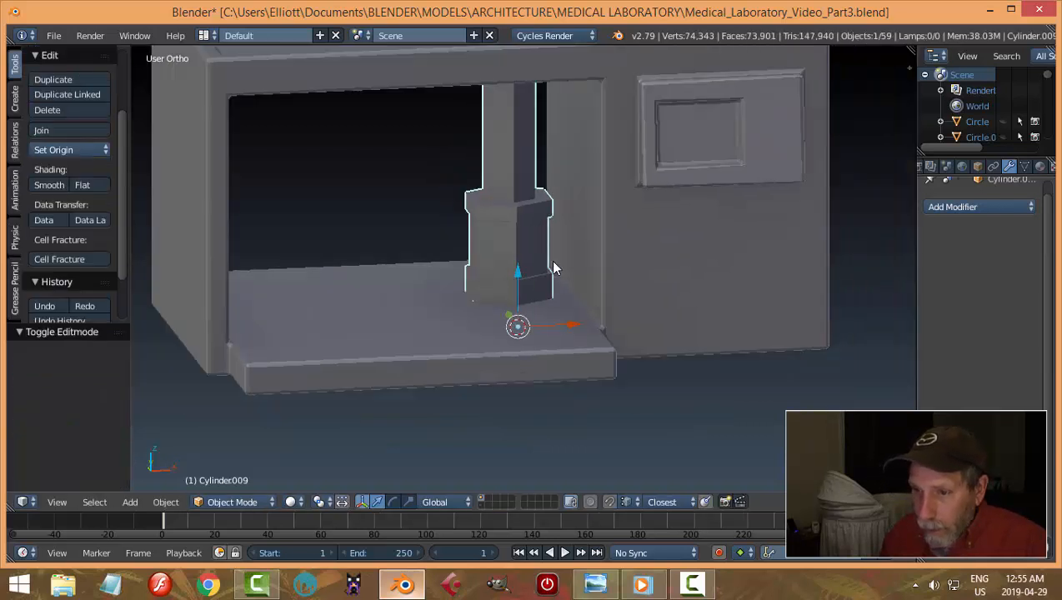
shift+middle_drag(587, 273, 533, 256)
scroll(714, 292, down, 6)
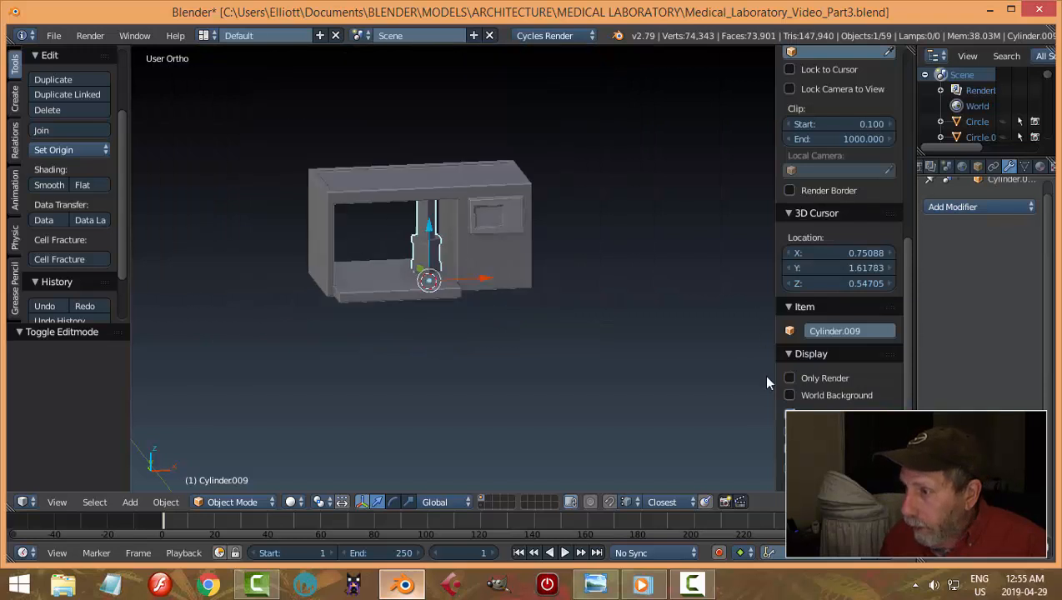
scroll(697, 347, up, 5)
scroll(877, 335, down, 5)
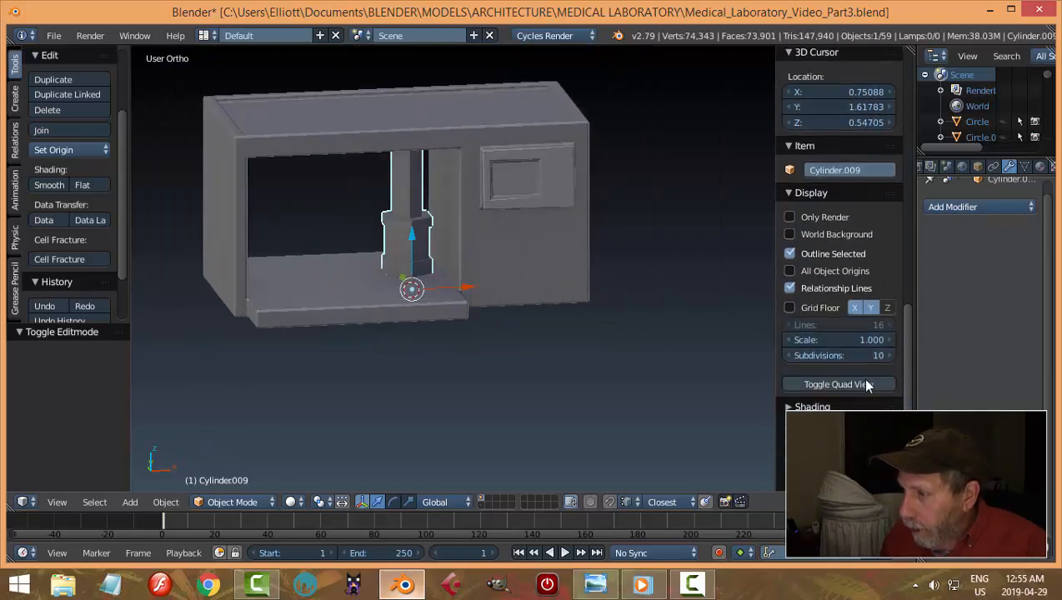
scroll(837, 250, down, 2)
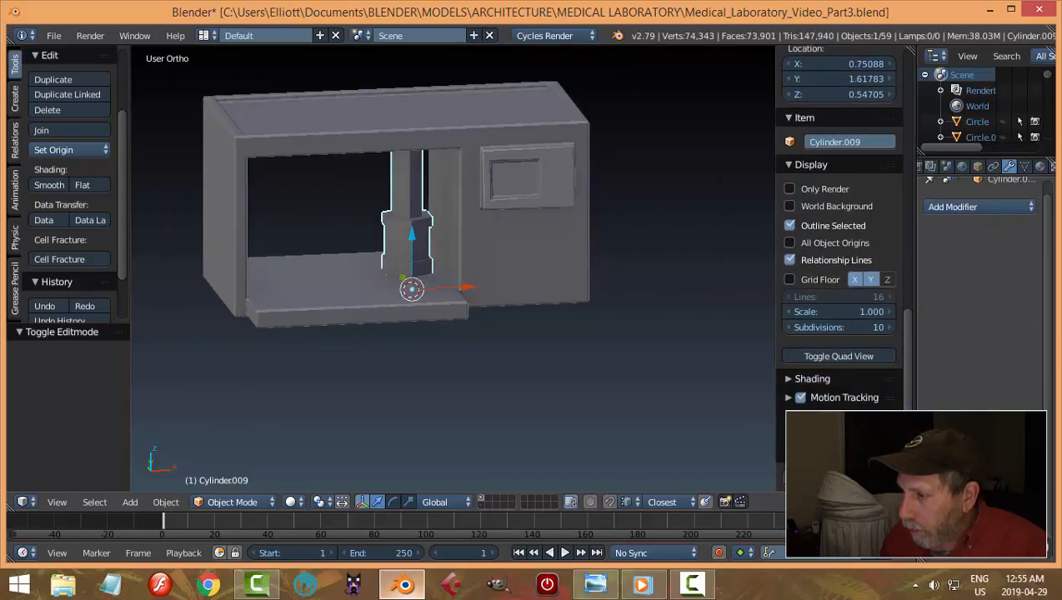
key(n)
scroll(642, 360, up, 8)
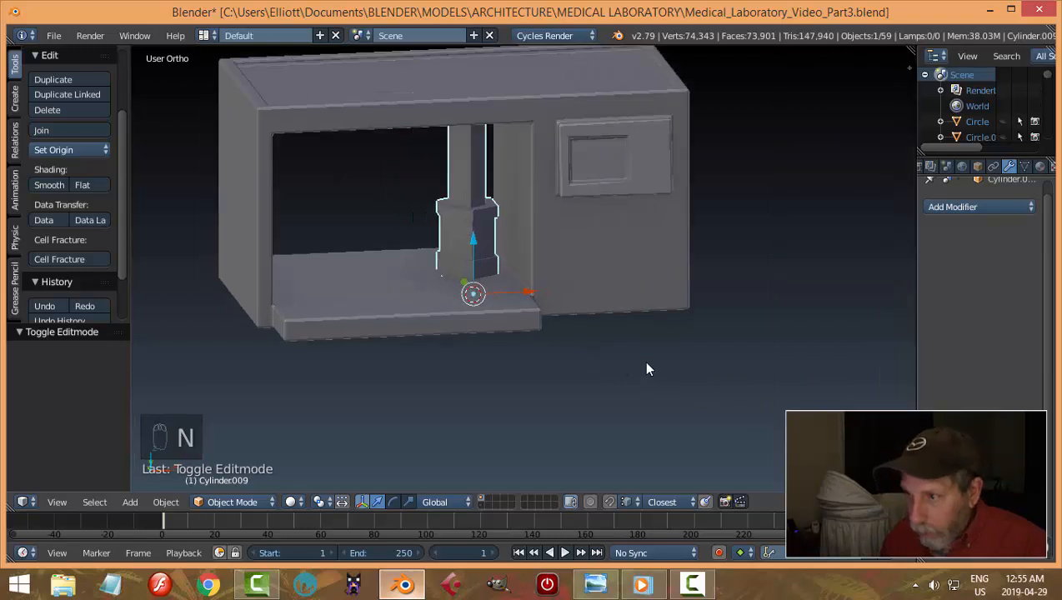
middle_drag(553, 306, 558, 316)
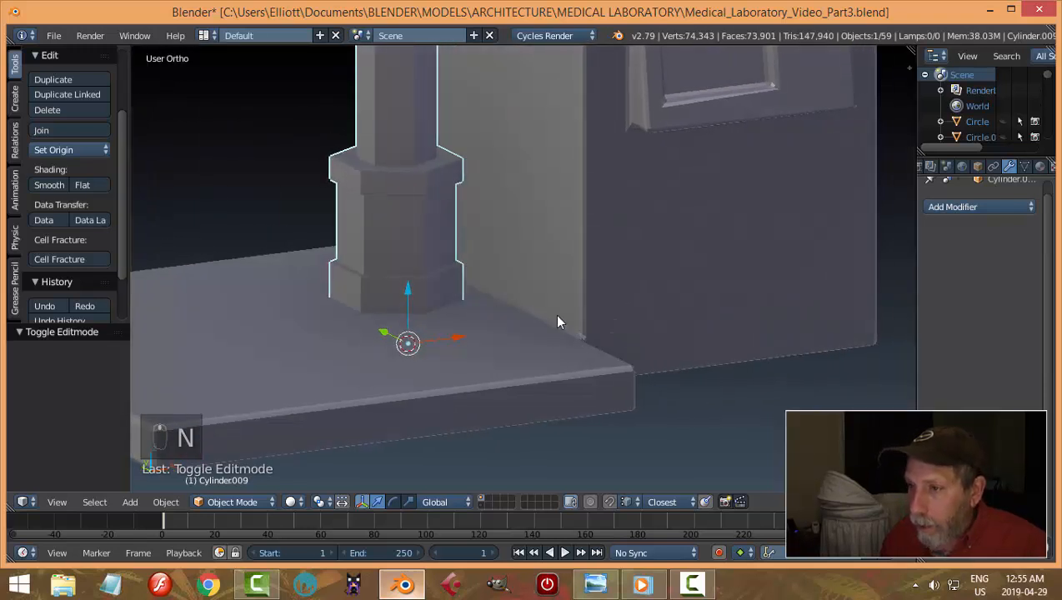
Select the cylinder's upper band in a front wireframe view and raise it slightly along Z
key(Tab)
click(558, 294)
middle_drag(519, 262, 523, 264)
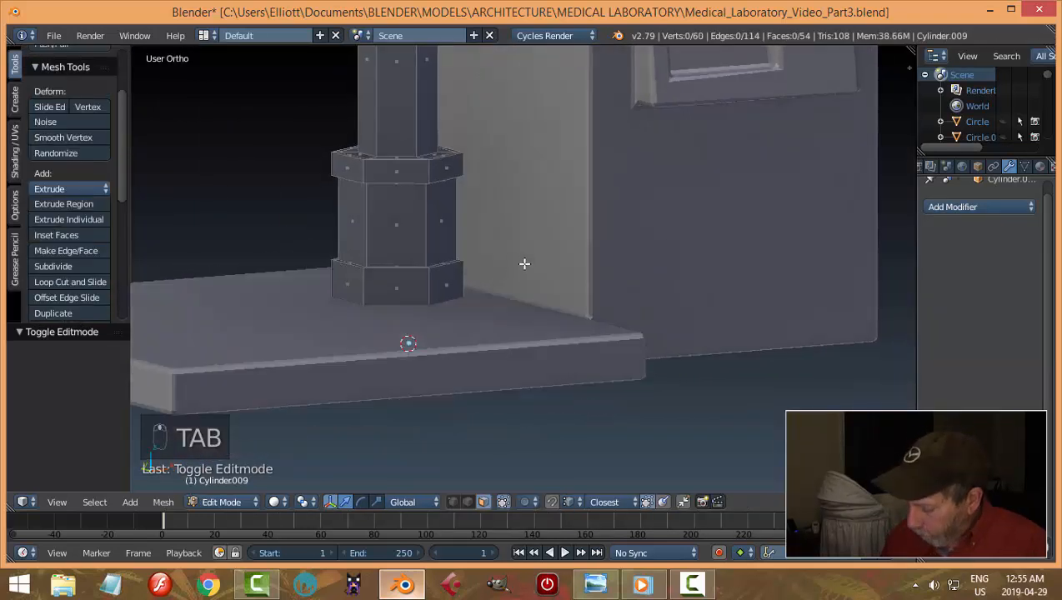
key(KP_3)
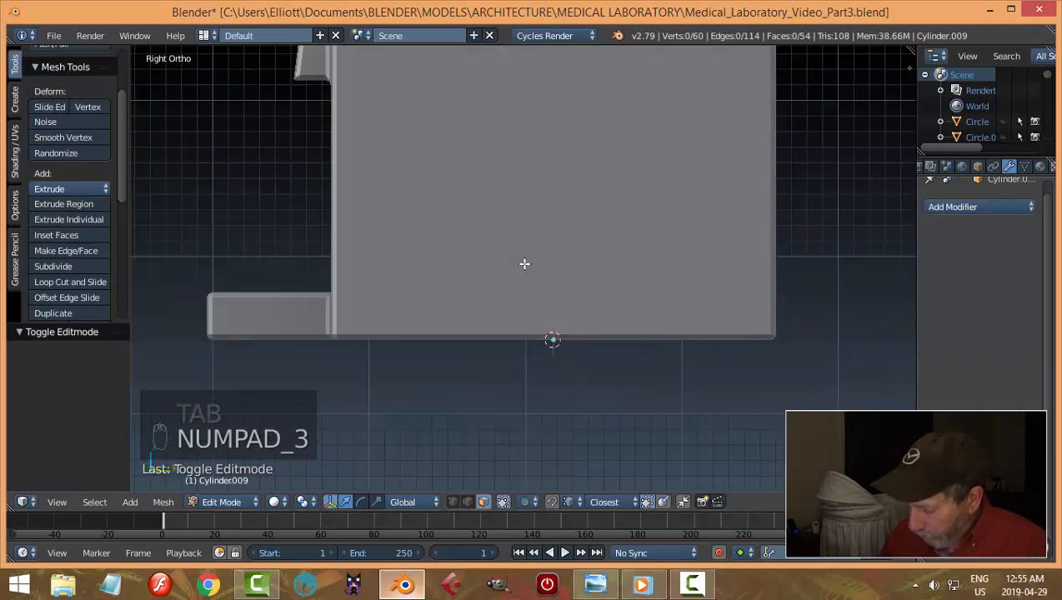
key(KP_1)
key(z)
click(617, 263)
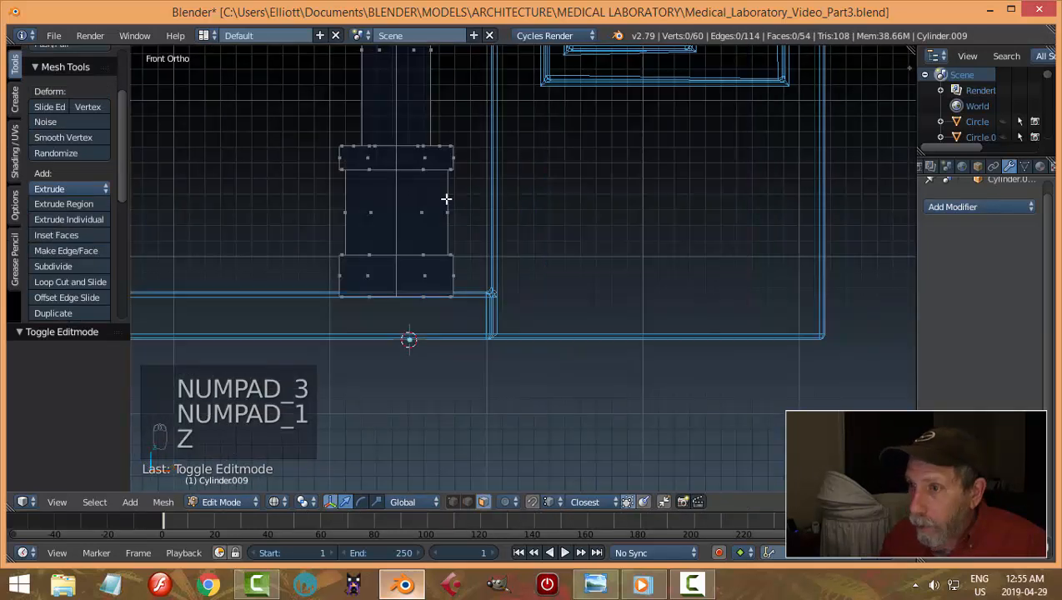
key(b)
drag(265, 95, 489, 197)
scroll(481, 195, down, 3)
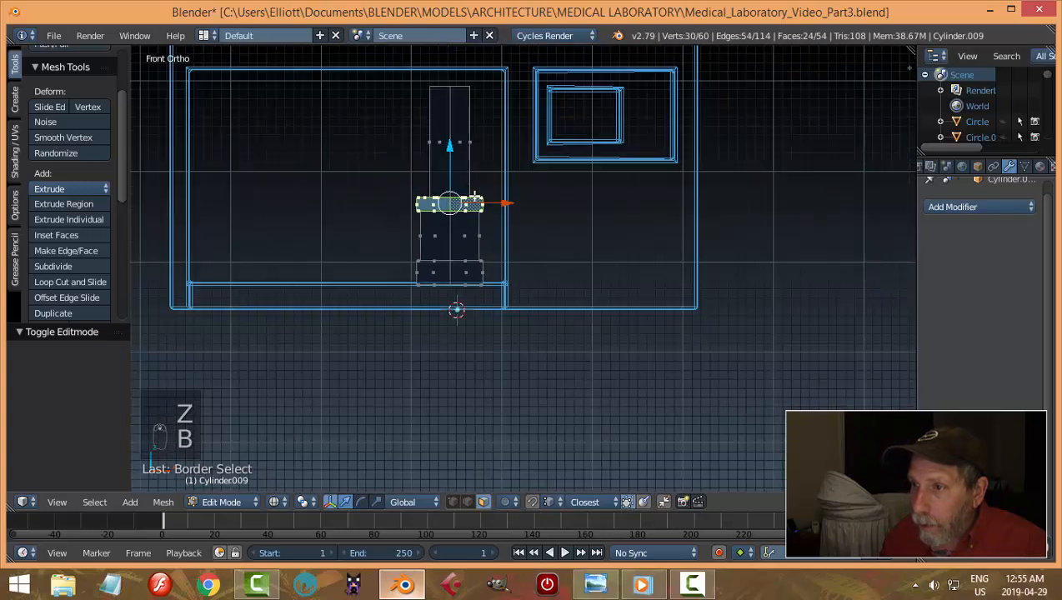
drag(446, 146, 451, 132)
Select the edge loop at the rod's upper end, move it up 0.020 along Z, and restore solid shading
key(a)
key(b)
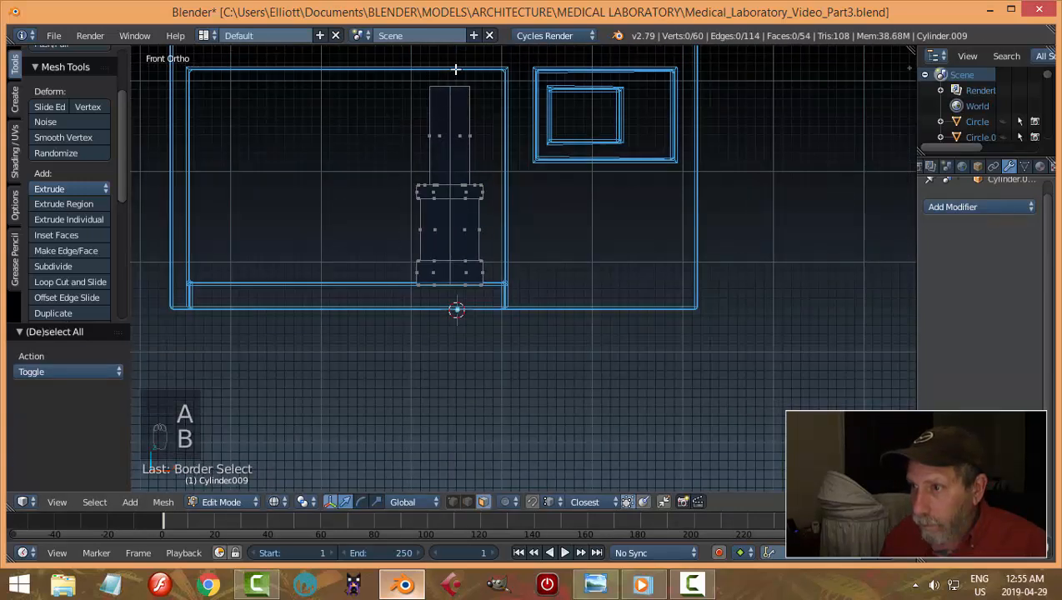
key(ctrl+Tab)
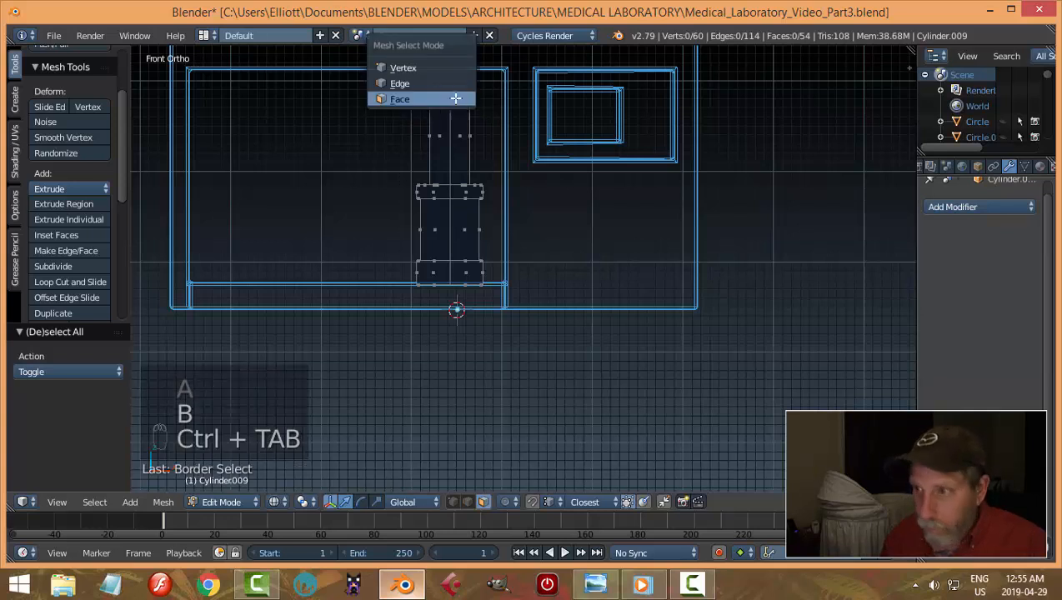
click(428, 86)
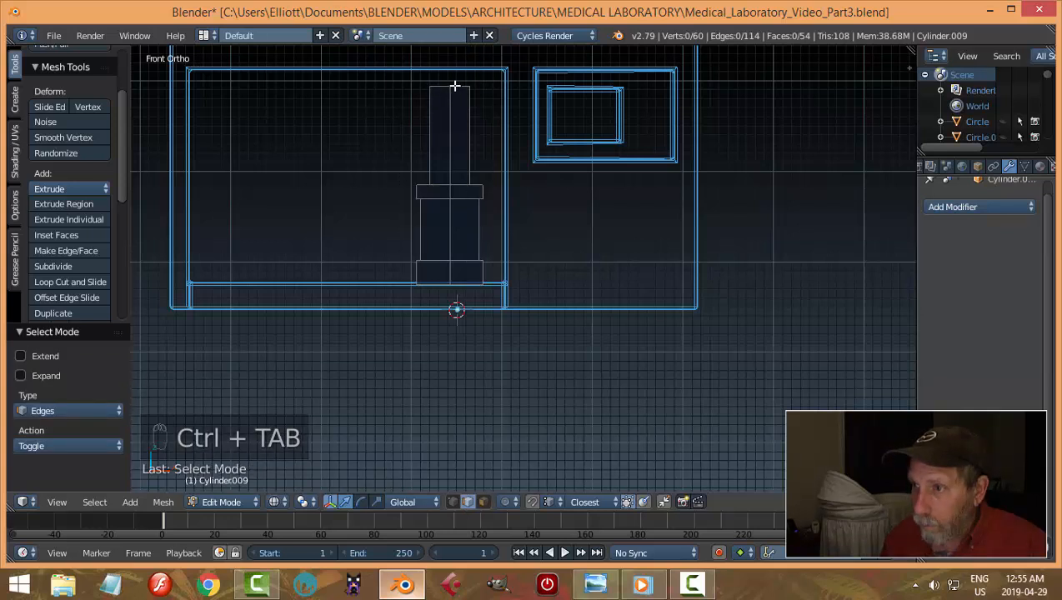
alt+right_click(455, 87)
scroll(514, 106, down, 3)
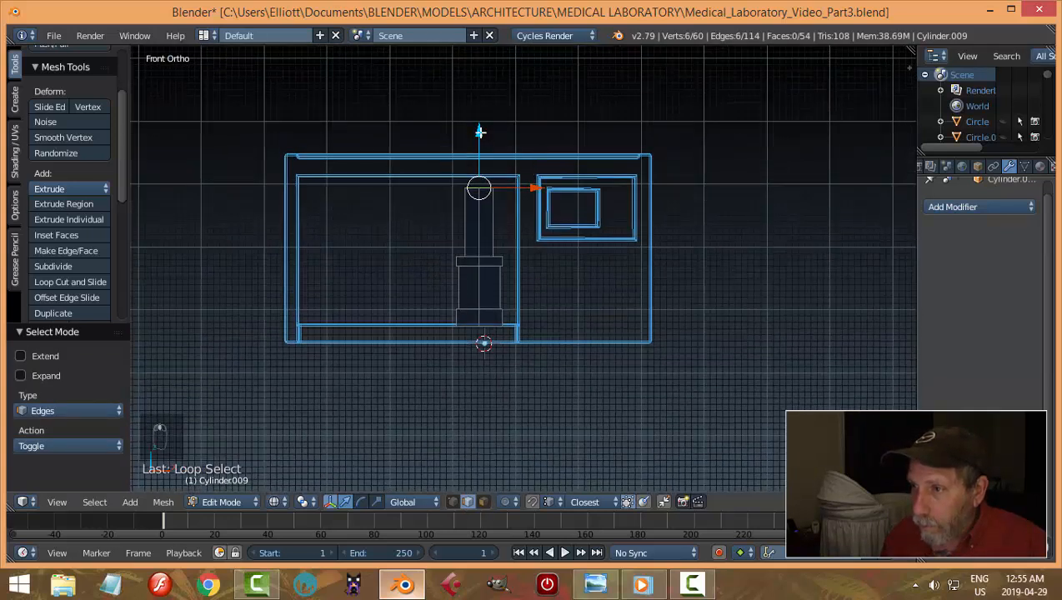
drag(479, 132, 481, 119)
key(z)
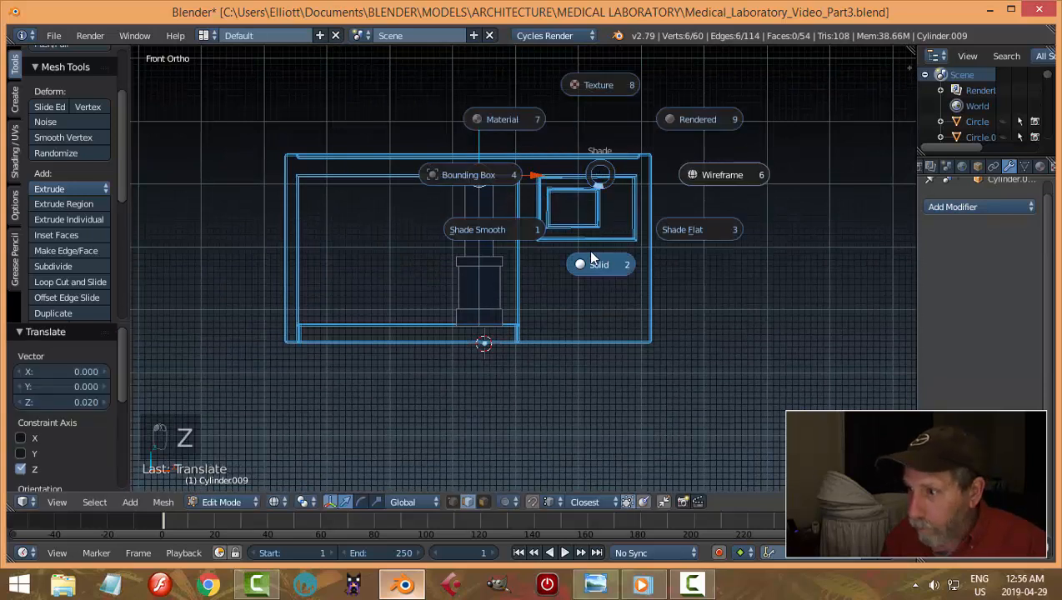
click(588, 250)
Compare the cylinder with the reference picture and return to object mode with everything deselected
middle_drag(587, 250, 623, 244)
click(595, 583)
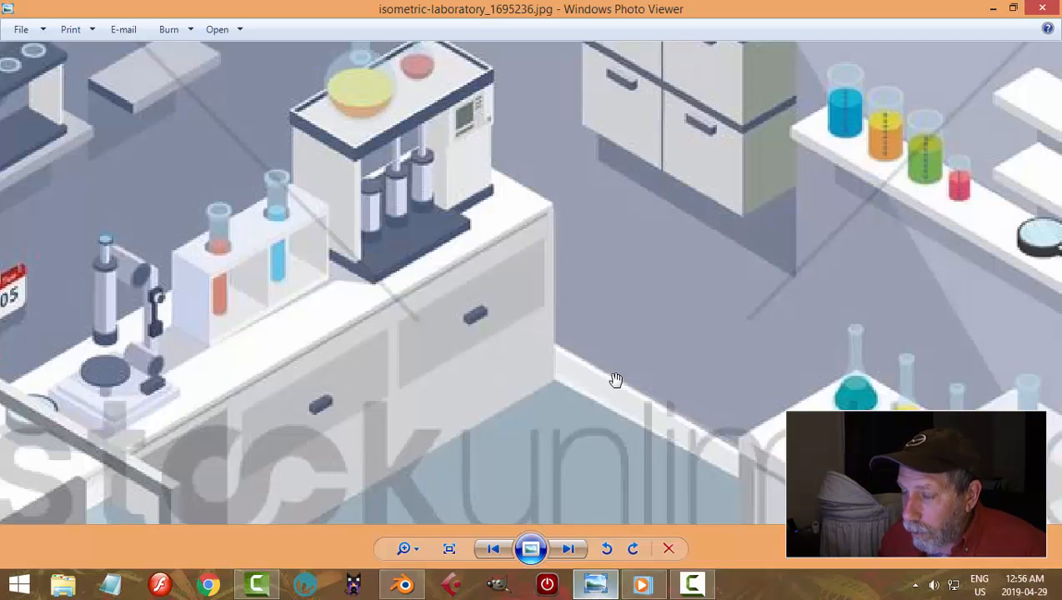
click(406, 586)
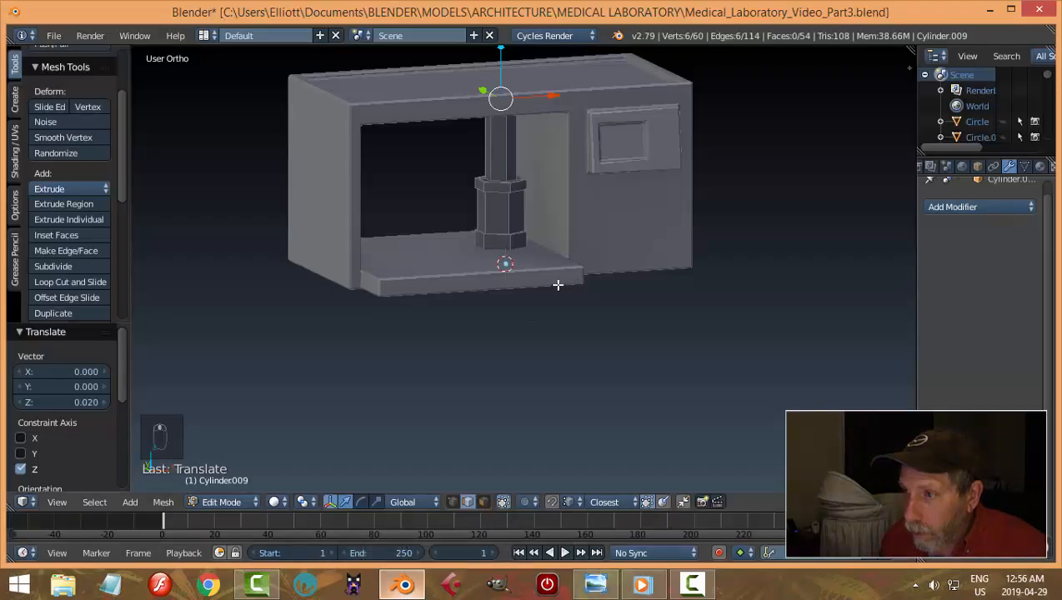
middle_drag(567, 286, 571, 291)
key(a)
key(Tab)
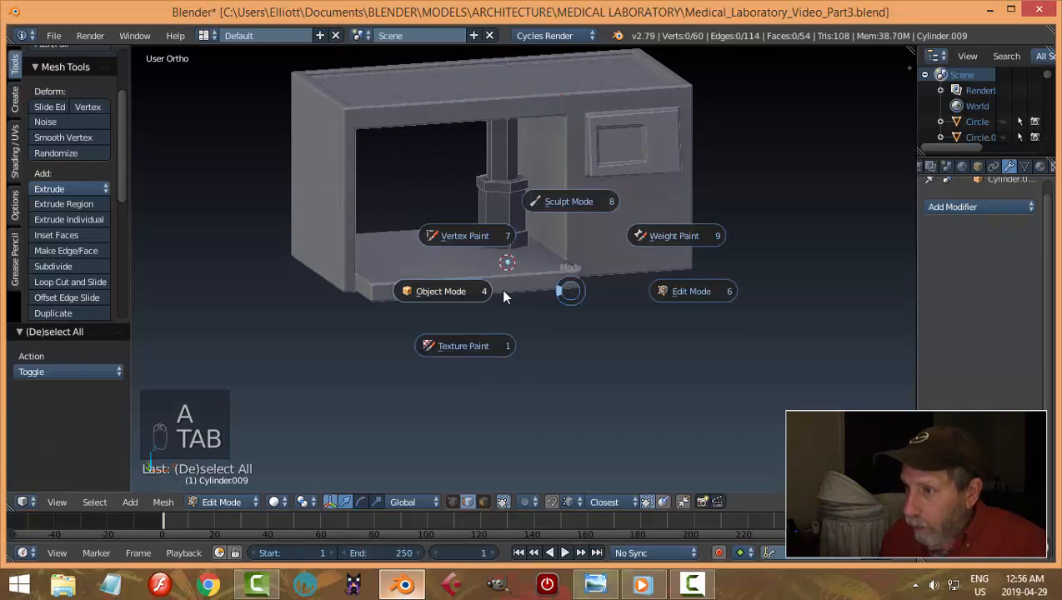
click(498, 289)
scroll(568, 277, down, 3)
key(a)
key(a)
scroll(567, 283, up, 3)
middle_drag(563, 280, 584, 249)
scroll(565, 280, up, 2)
Link the machine body's modifiers to the cylinder so it gets the same bevel
right_click(505, 215)
shift+right_click(604, 198)
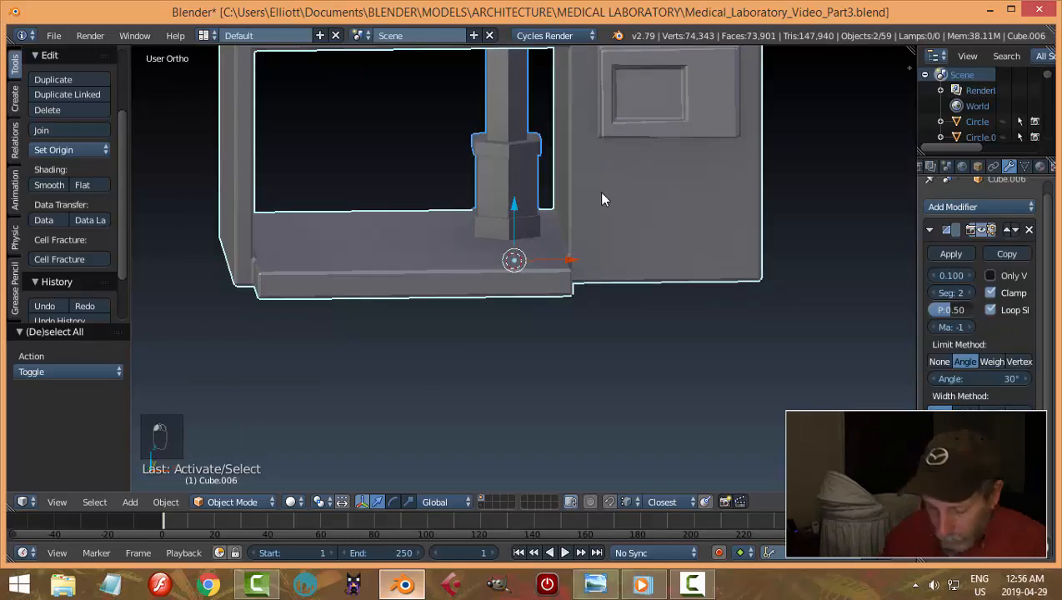
key(ctrl+l)
click(603, 198)
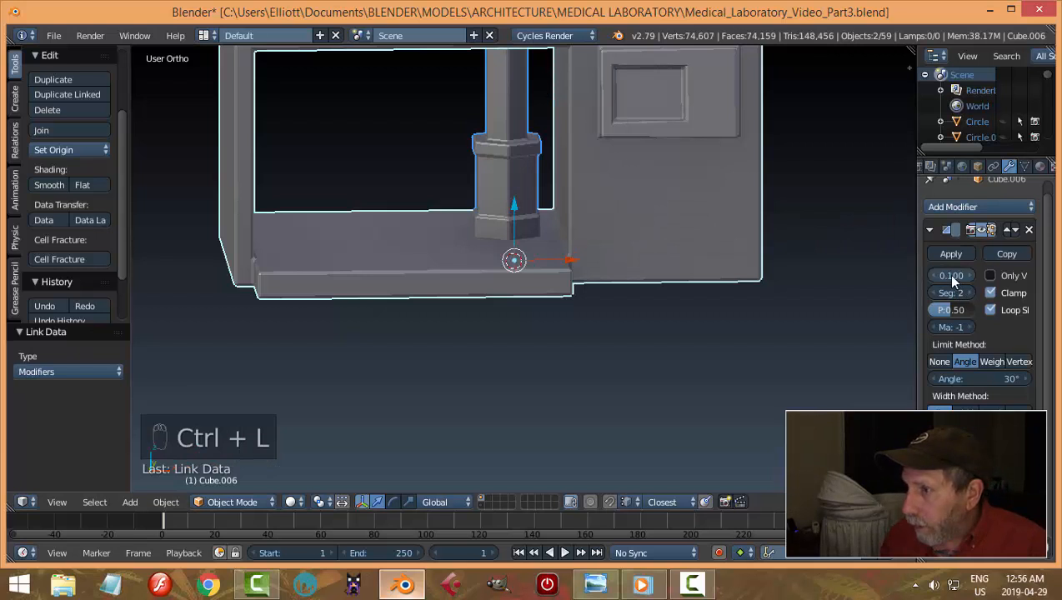
drag(947, 273, 939, 273)
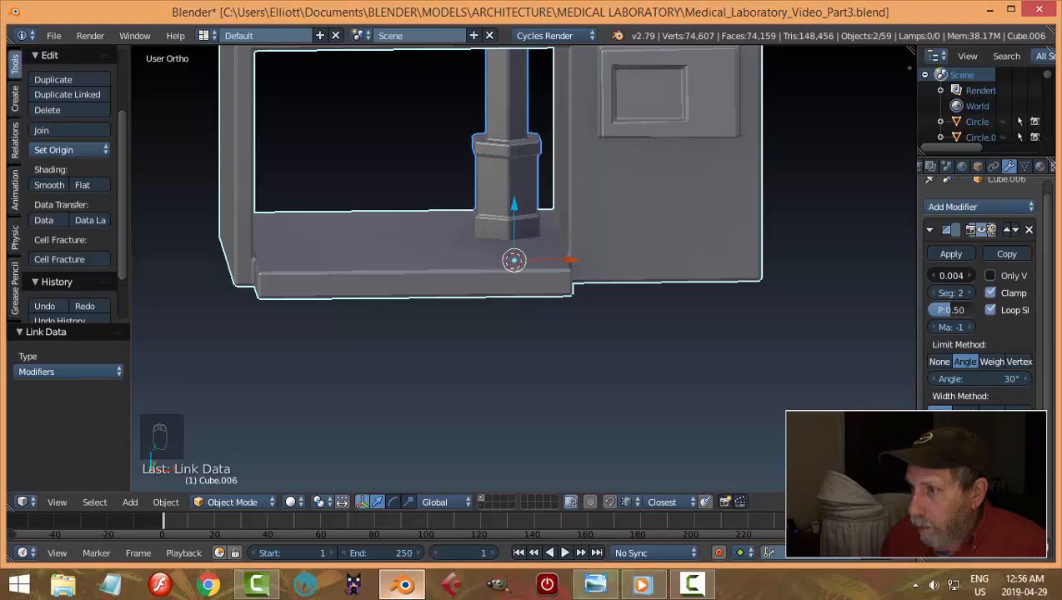
drag(938, 275, 935, 275)
key(ctrl+z)
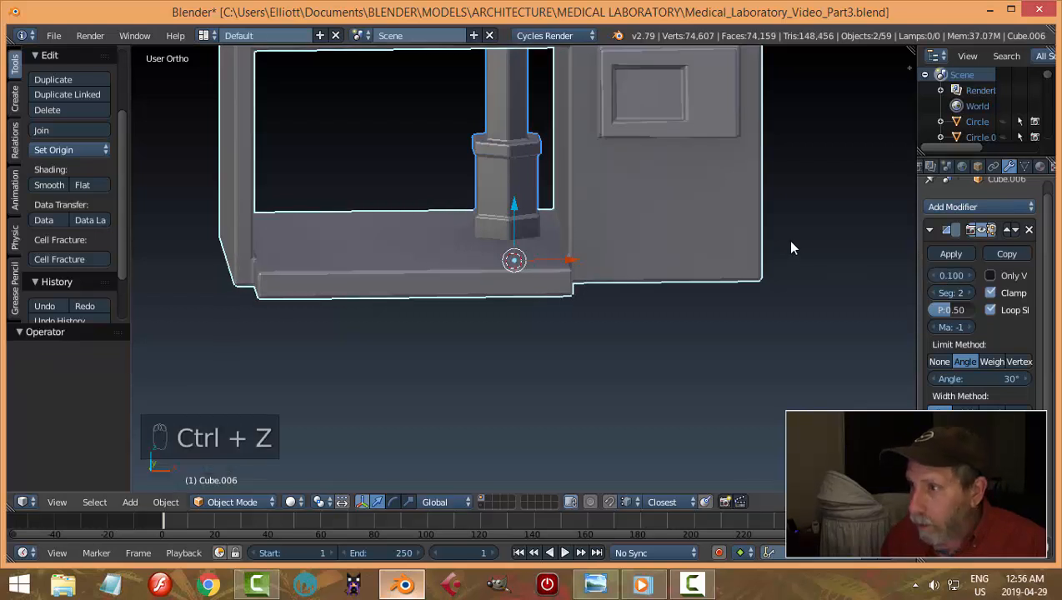
Set the cylinder's bevel width to 0.001 with 1 segment, comparing it against 2 segments
right_click(506, 143)
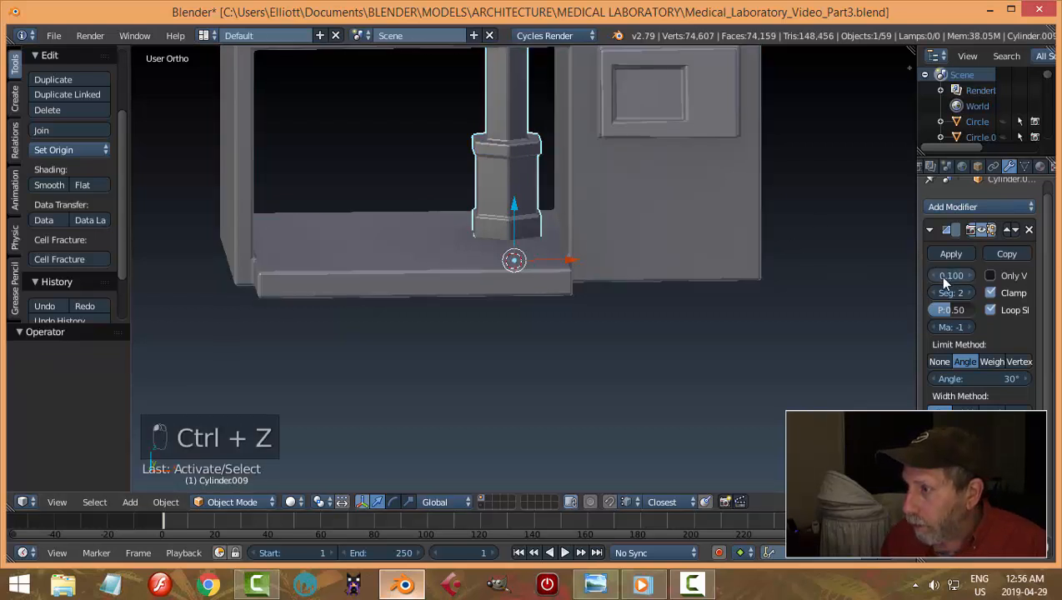
drag(946, 275, 928, 275)
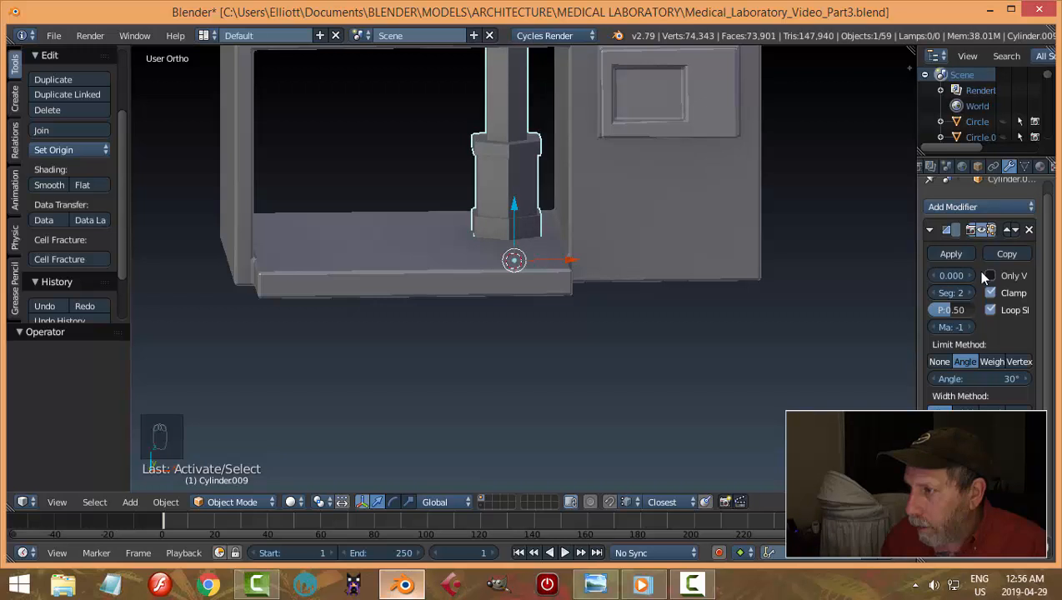
click(969, 276)
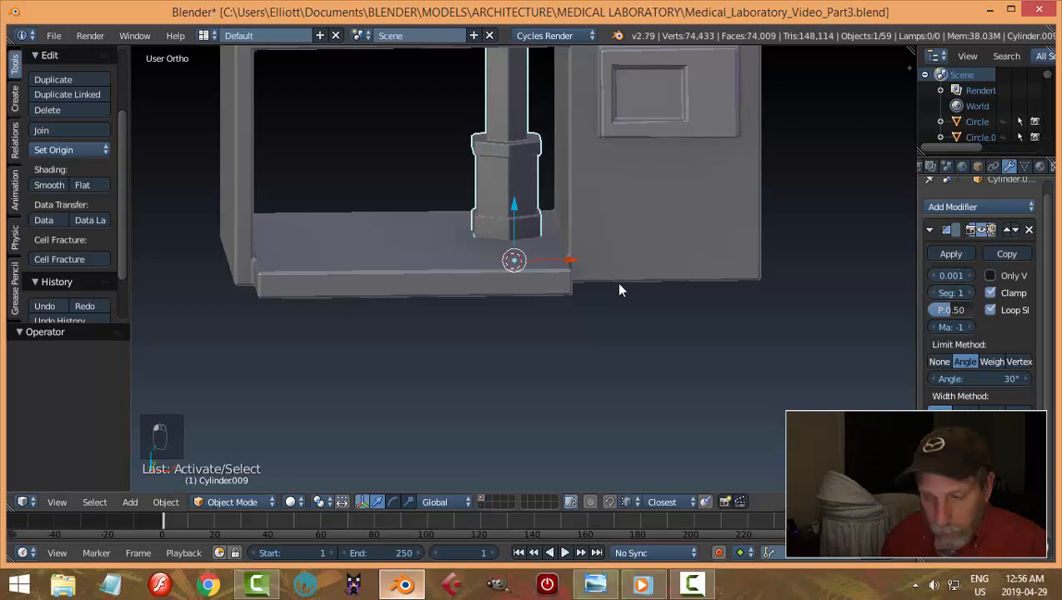
key(a)
scroll(617, 282, down, 4)
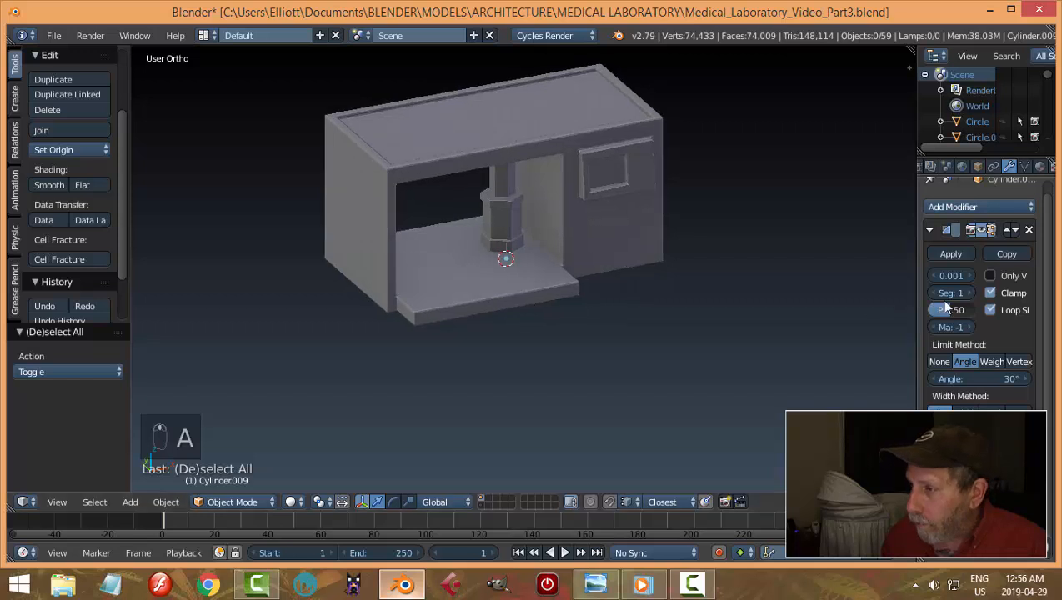
click(966, 293)
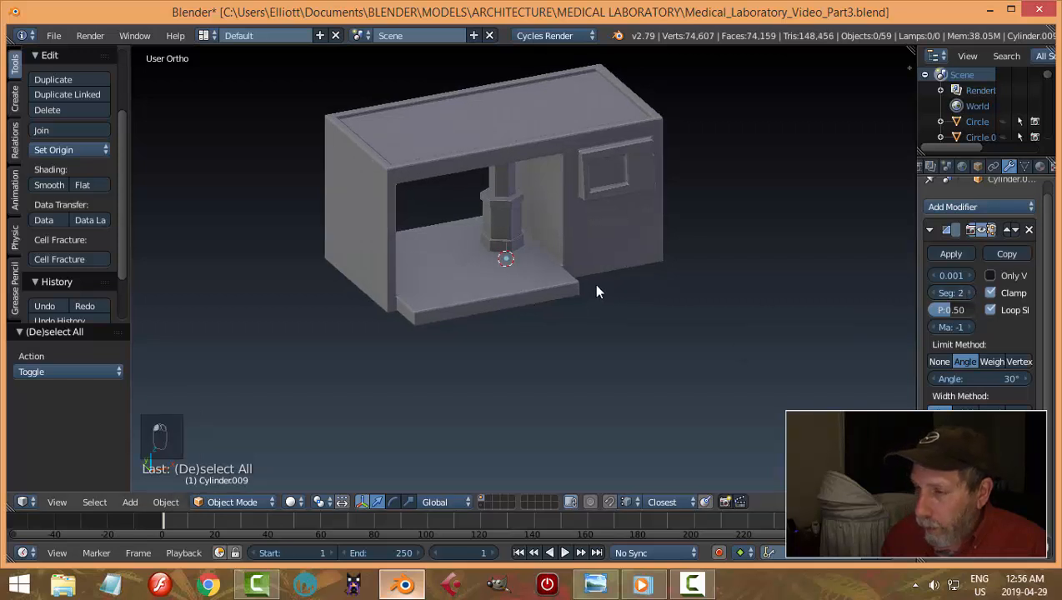
scroll(593, 283, down, 1)
click(932, 292)
mouse_move(605, 265)
middle_down()
mouse_move(579, 259)
mouse_move(589, 273)
middle_up()
scroll(588, 273, up, 2)
Move the cylinder -0.021 along X and nudge it slightly back toward the control panel side, checking its placement against the reference picture
right_click(514, 216)
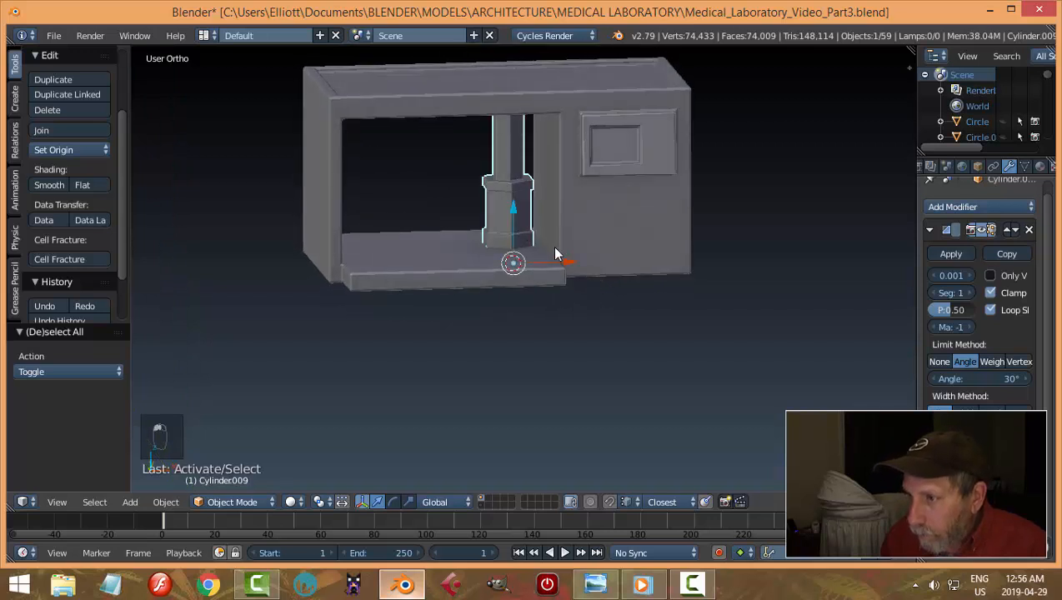
click(552, 255)
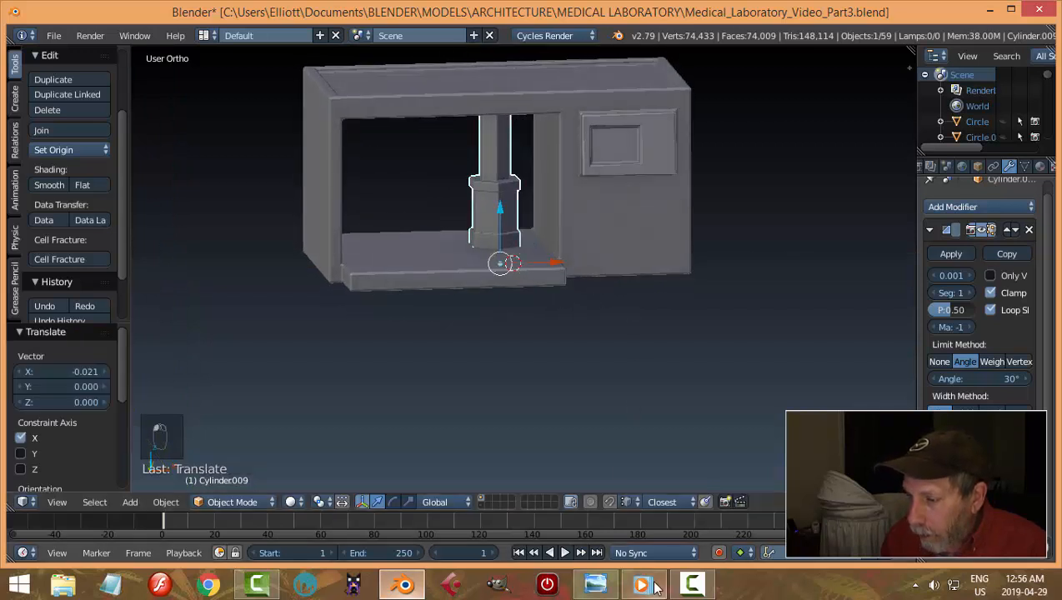
click(596, 585)
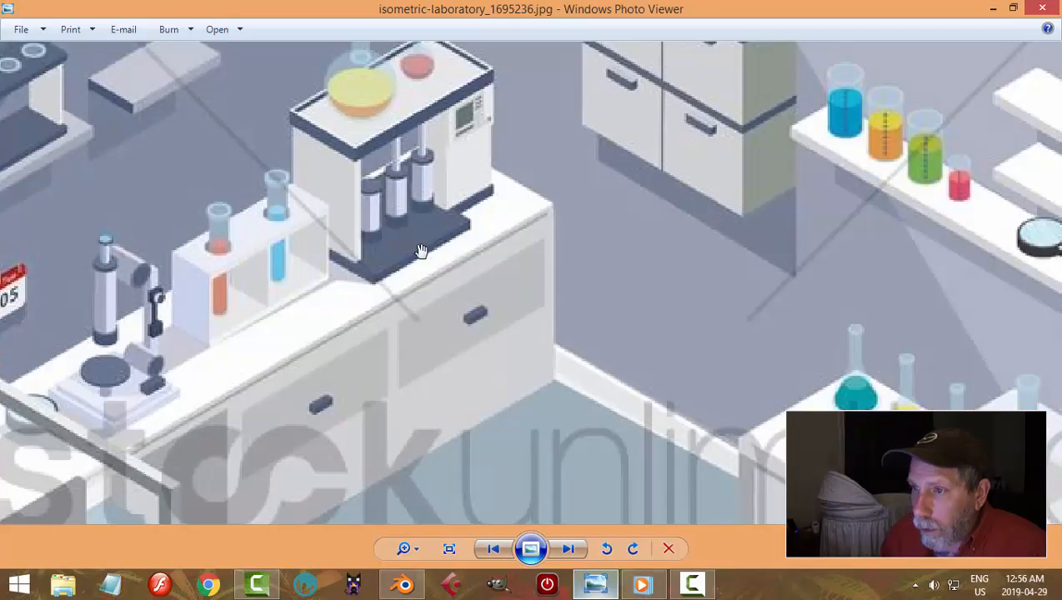
click(420, 586)
middle_drag(580, 285, 558, 256)
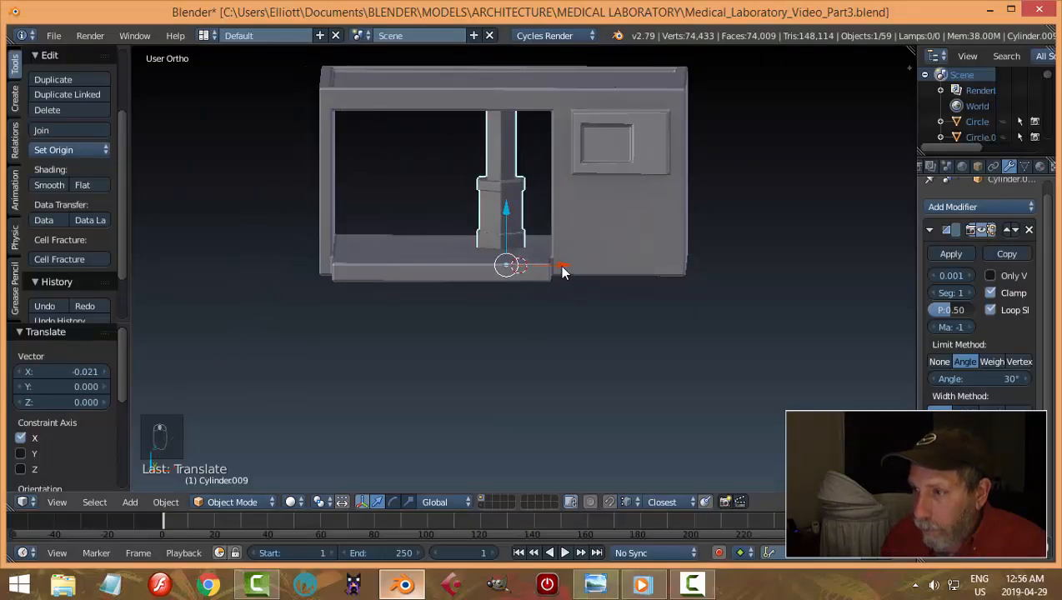
drag(563, 270, 569, 265)
Duplicate the cylinder about -0.108 along X and duplicate that copy another -0.103 along X to form a row of three
key(shift+d)
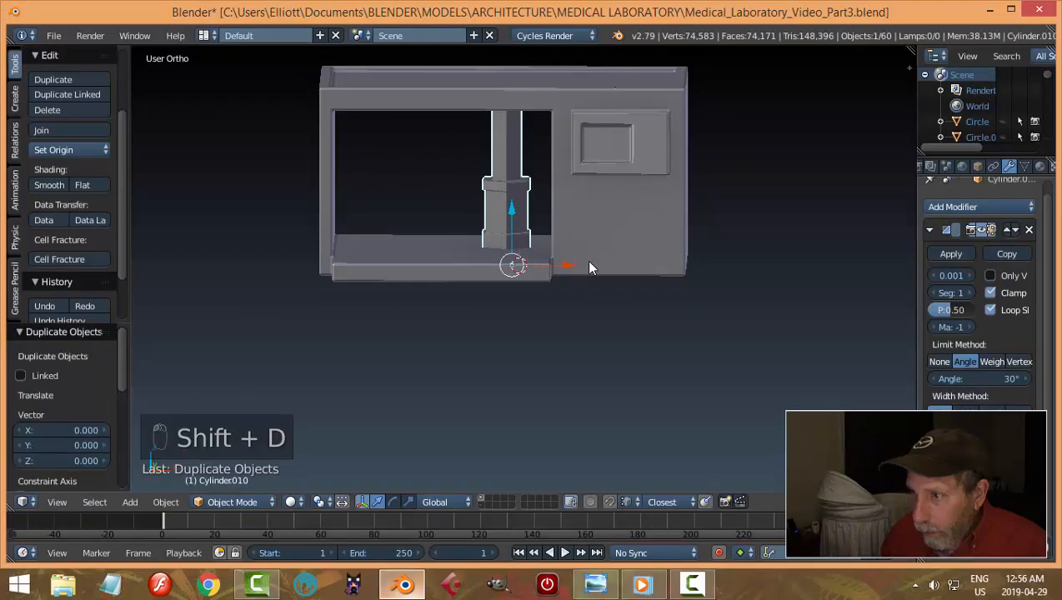
key(x)
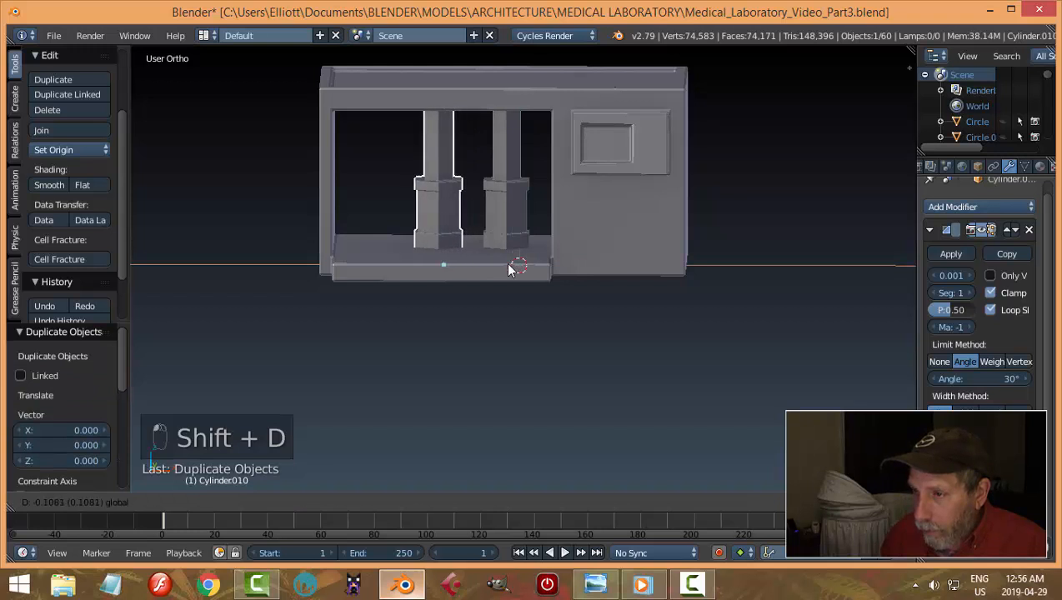
click(510, 269)
middle_drag(510, 269, 539, 277)
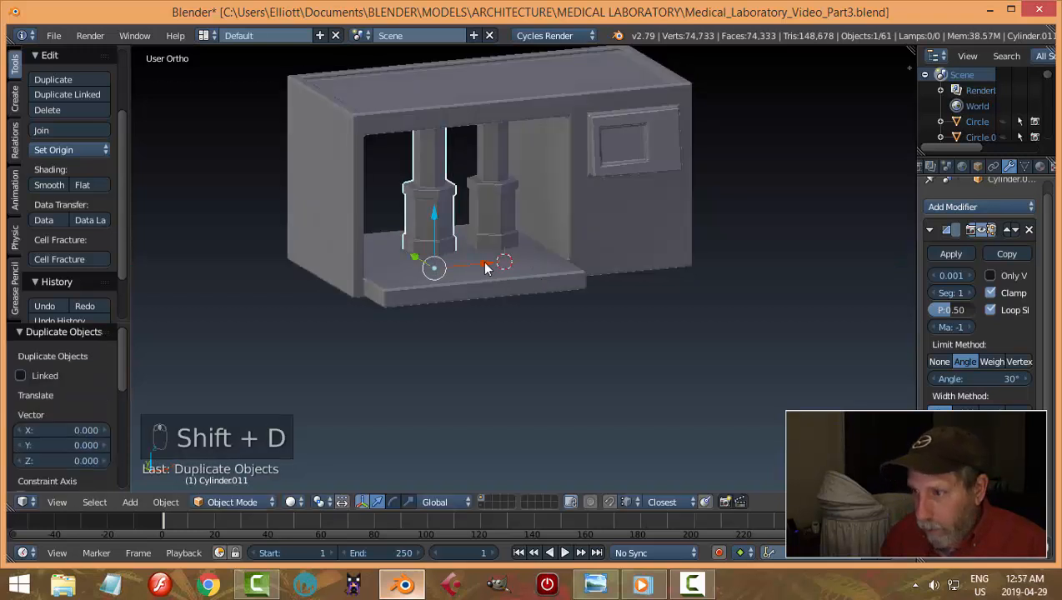
drag(485, 264, 425, 266)
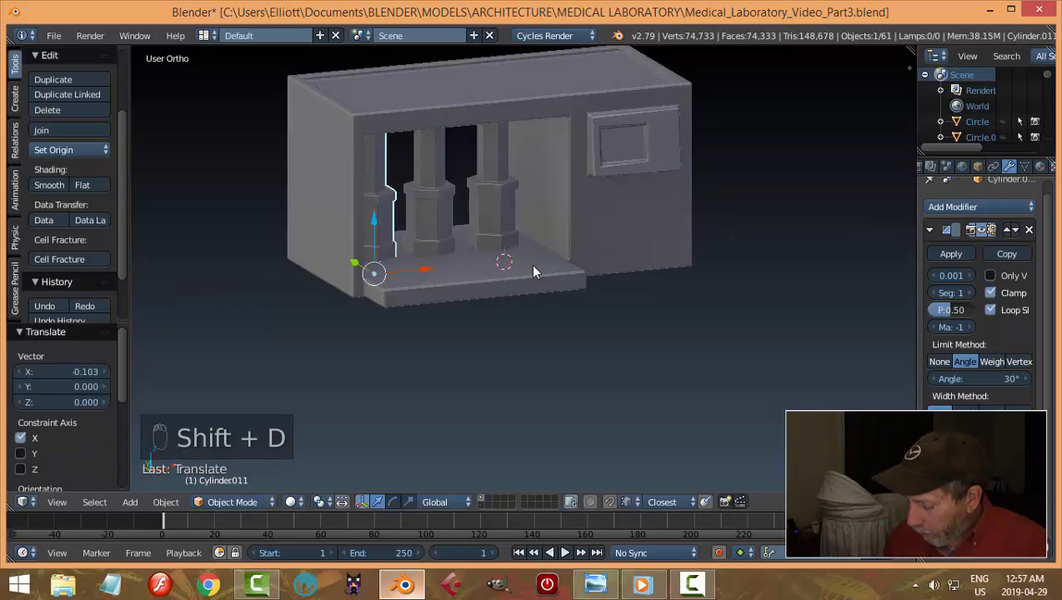
Select all three cylinders in the front view and shift them slightly along X within the body's opening
key(KP_3)
key(KP_1)
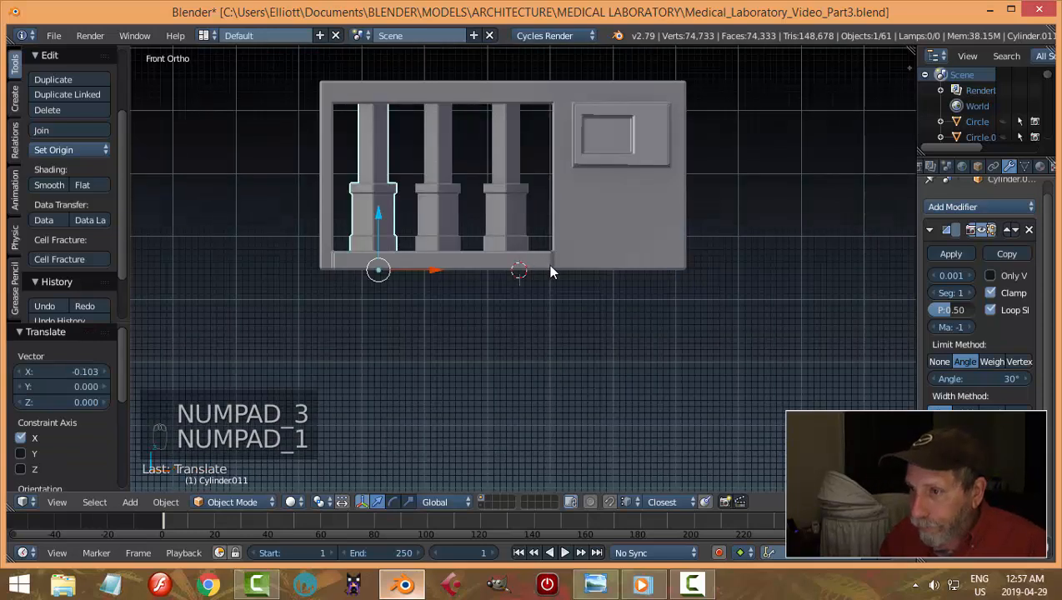
shift+right_click(444, 195)
shift+right_click(503, 195)
drag(497, 271, 500, 273)
scroll(515, 214, down, 4)
key(a)
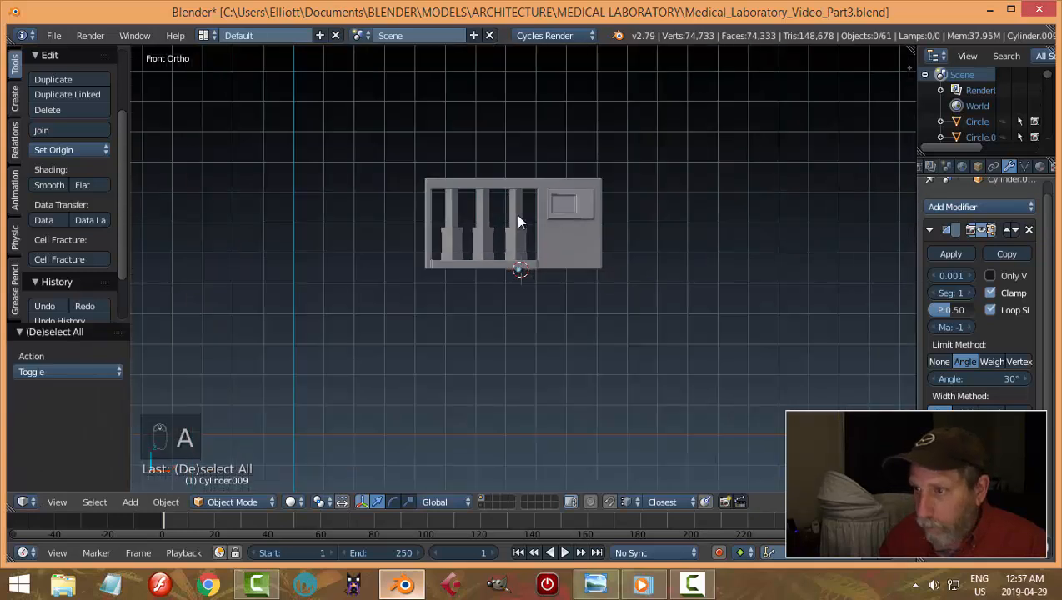
Compare the cylinders' placement with the reference picture and move all three along Y toward the front of the machine
middle_drag(515, 215, 602, 278)
middle_drag(522, 280, 621, 334)
click(597, 584)
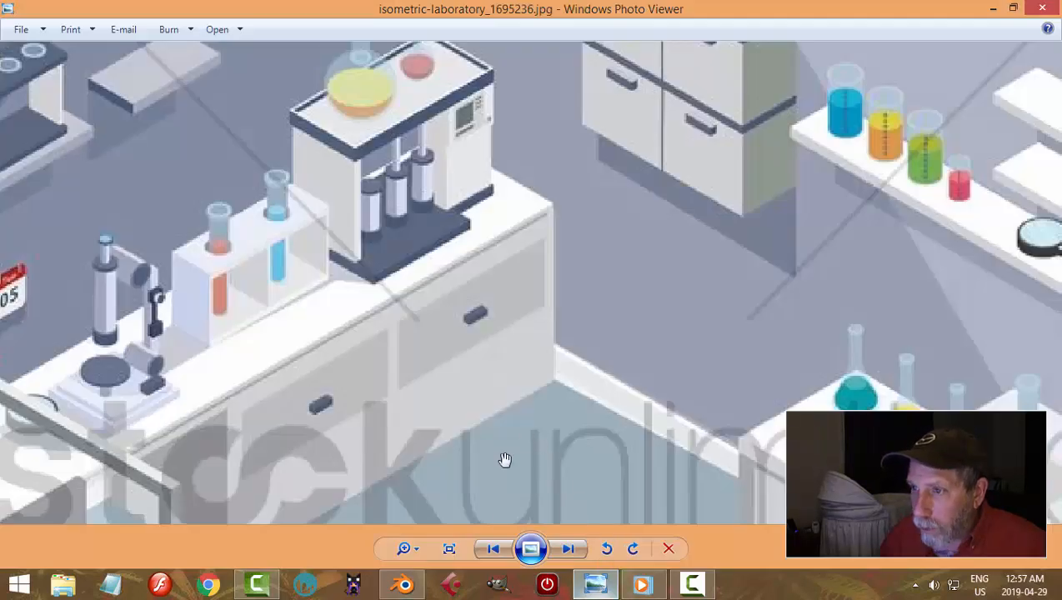
click(403, 584)
right_click(511, 241)
shift+right_click(473, 237)
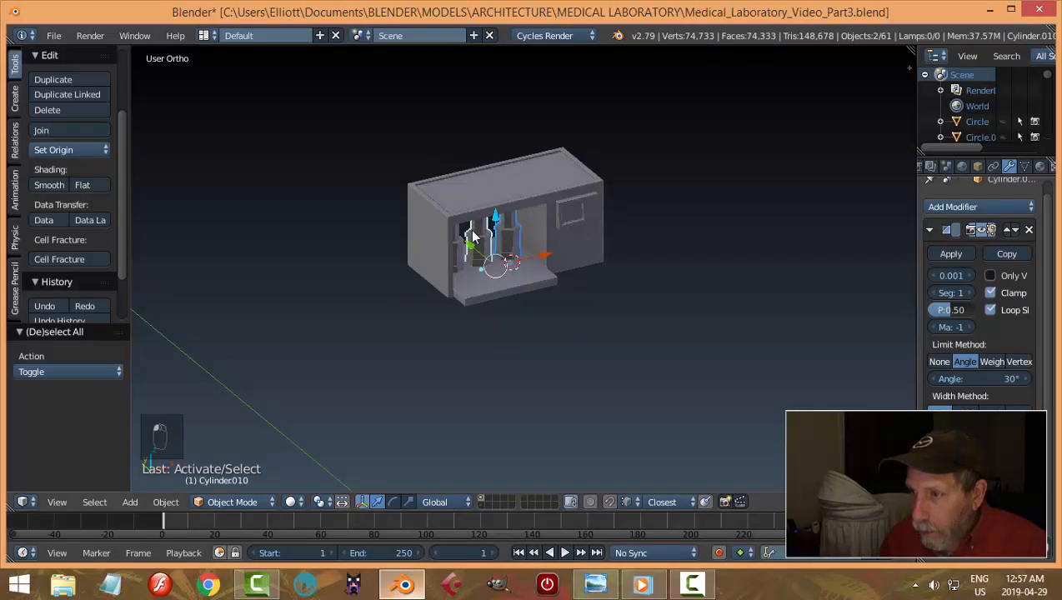
shift+right_click(463, 239)
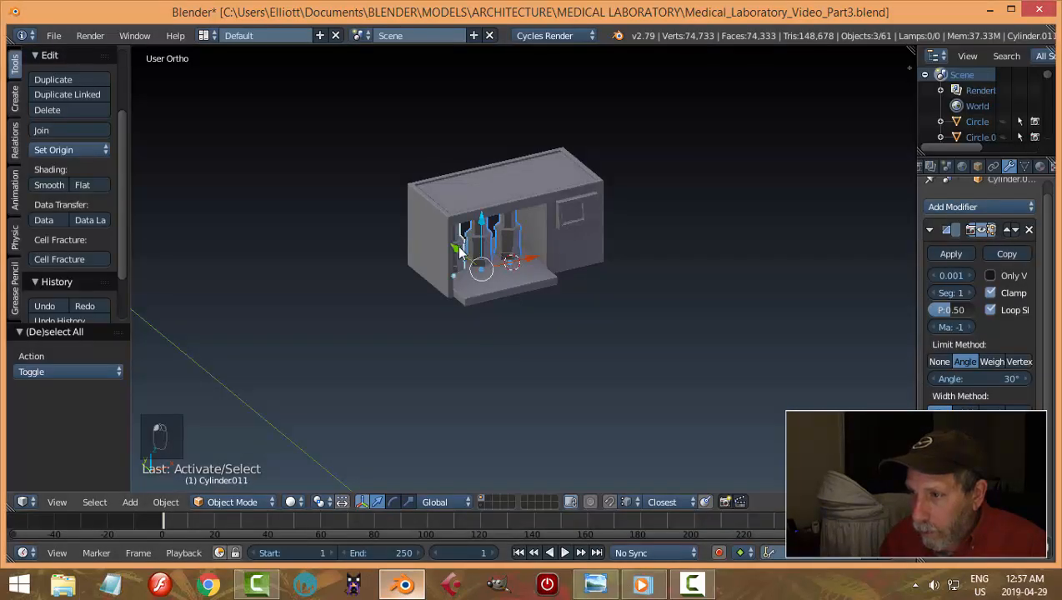
drag(459, 252, 552, 289)
key(a)
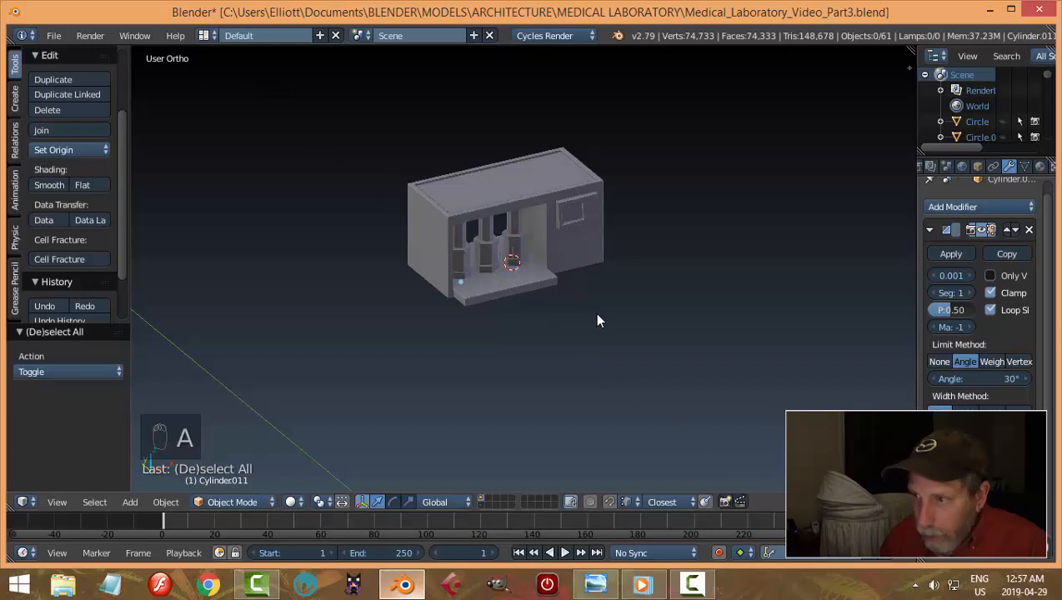
Check the cylinders against the reference picture and open the mesh of the one farthest from the control panel for editing
mouse_move(596, 314)
middle_down()
mouse_move(561, 306)
mouse_move(586, 312)
mouse_move(610, 300)
mouse_move(585, 299)
middle_up()
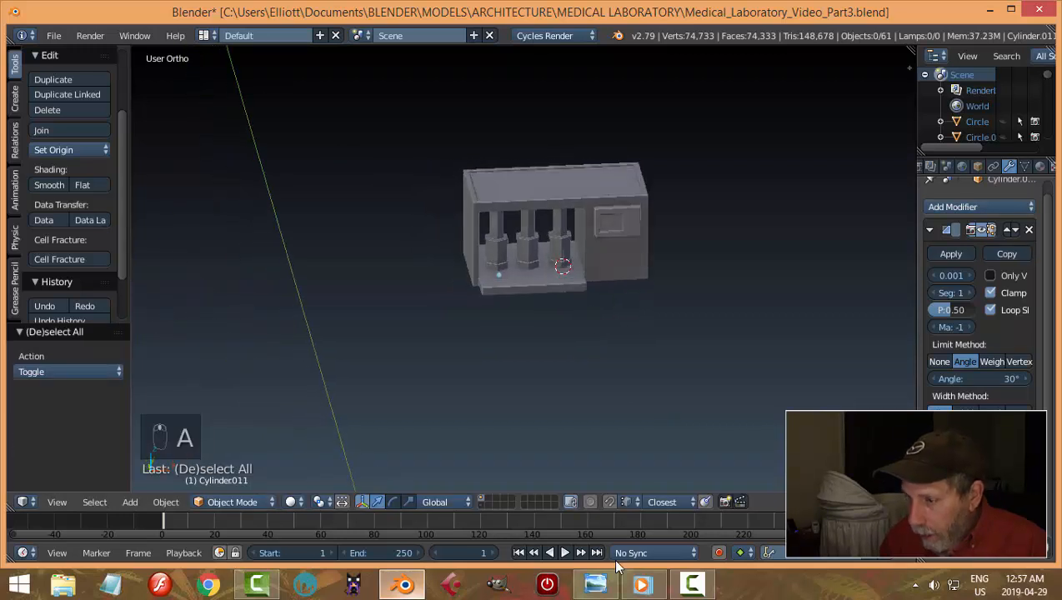
click(596, 584)
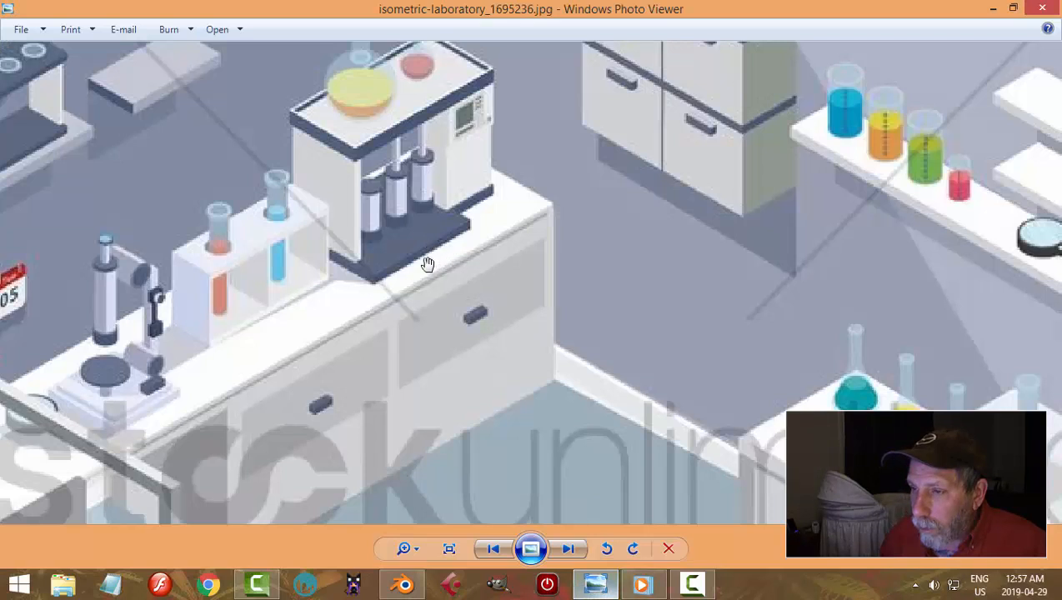
click(404, 584)
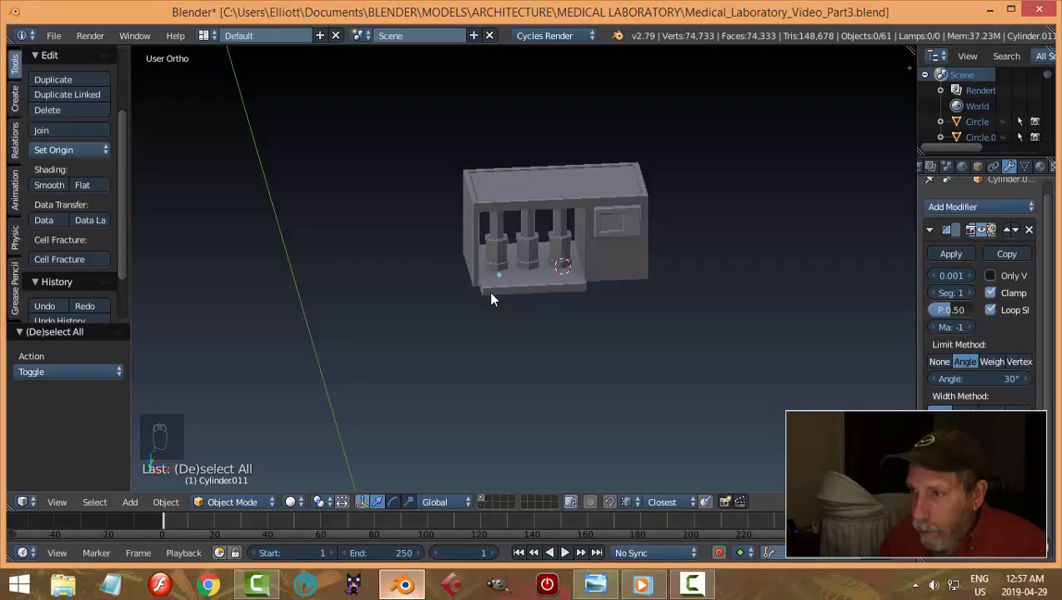
scroll(500, 292, up, 3)
middle_drag(529, 286, 516, 221)
scroll(518, 300, up, 1)
right_click(478, 233)
key(Tab)
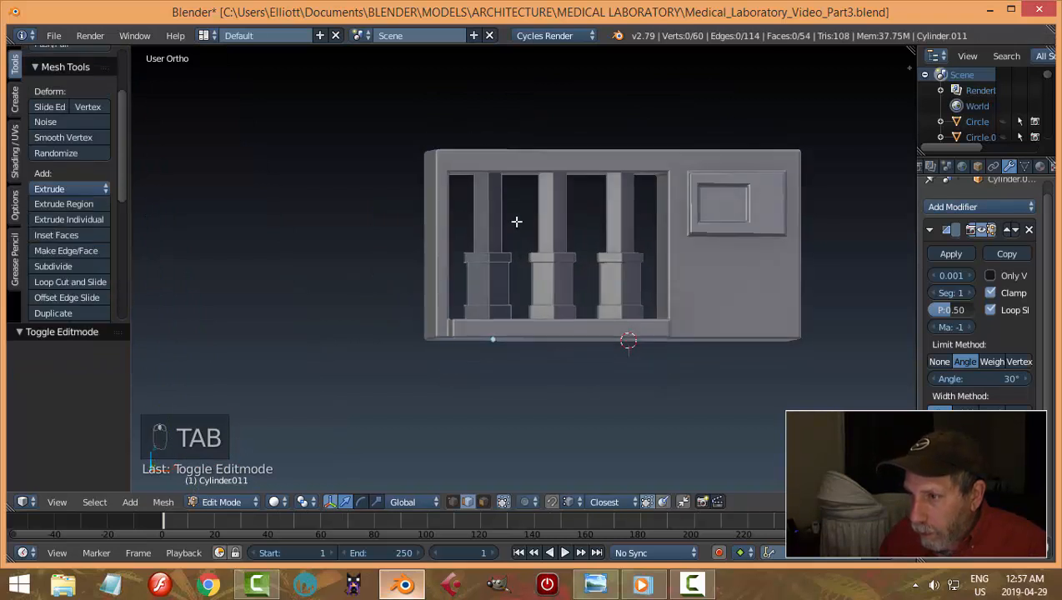
right_click(490, 194)
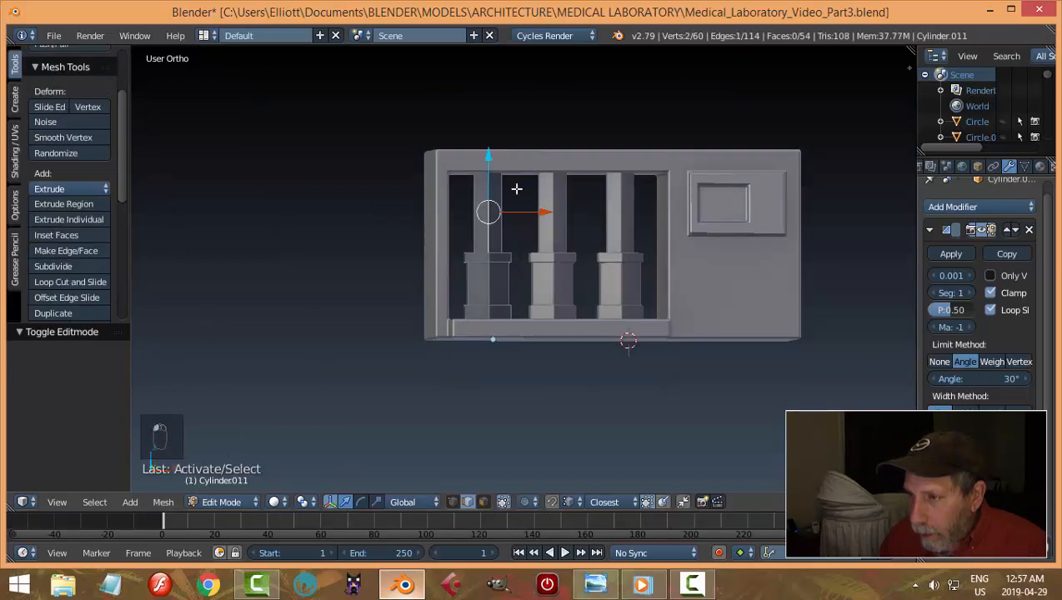
key(ctrl+l)
key(a)
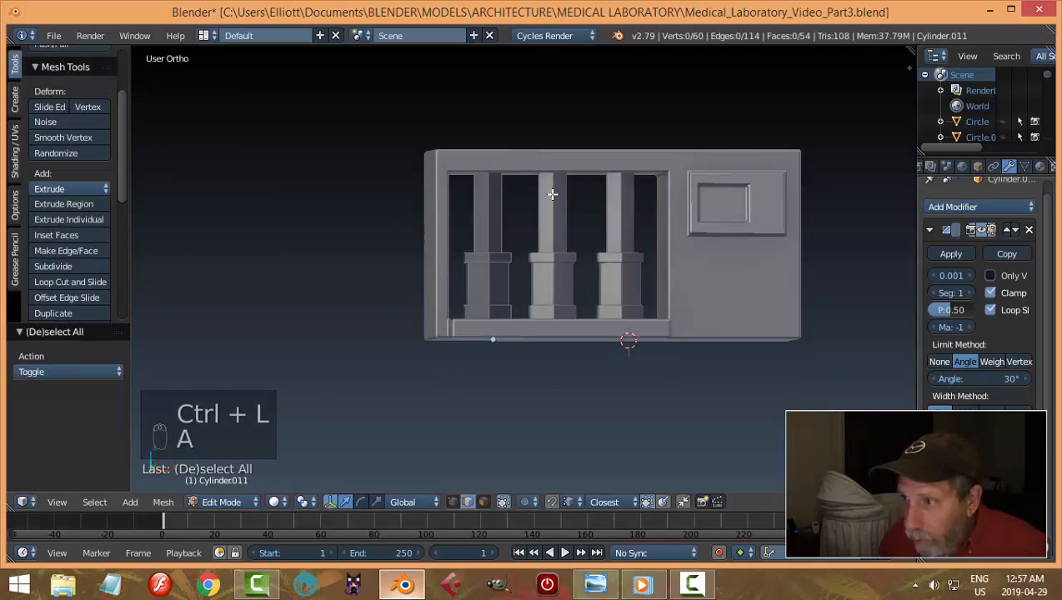
Box select the top end of this cylinder's rod in wireframe and delete its vertices to remove the rod
key(z)
key(b)
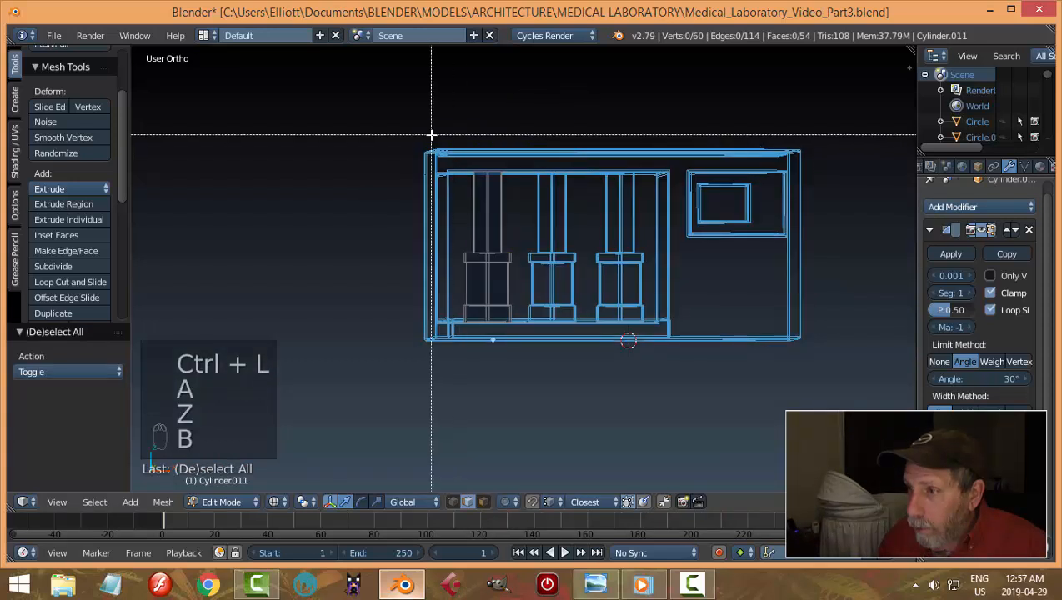
drag(430, 134, 516, 201)
key(x)
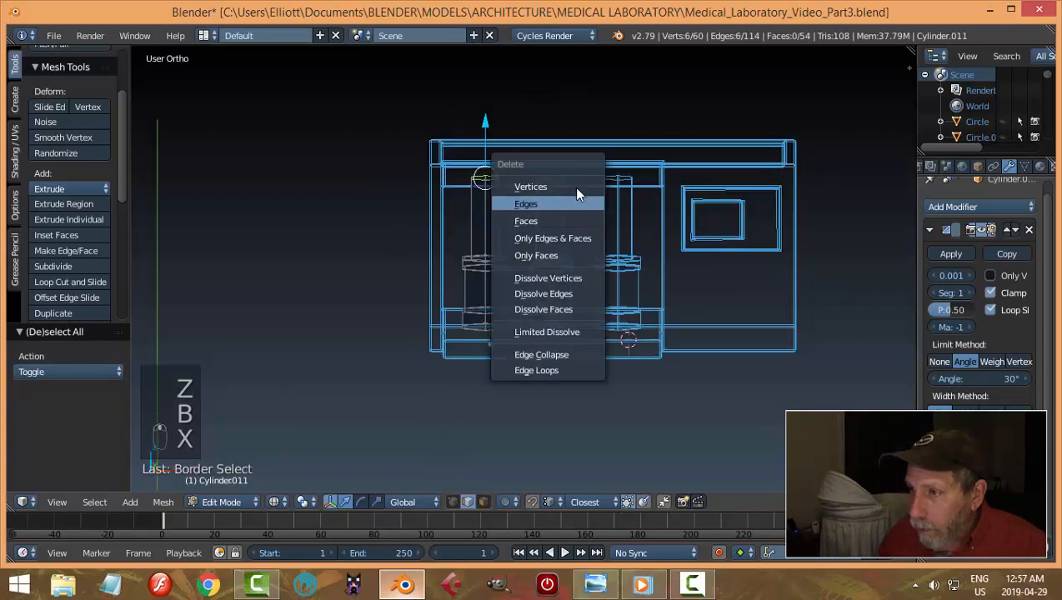
click(574, 187)
middle_drag(523, 267, 523, 303)
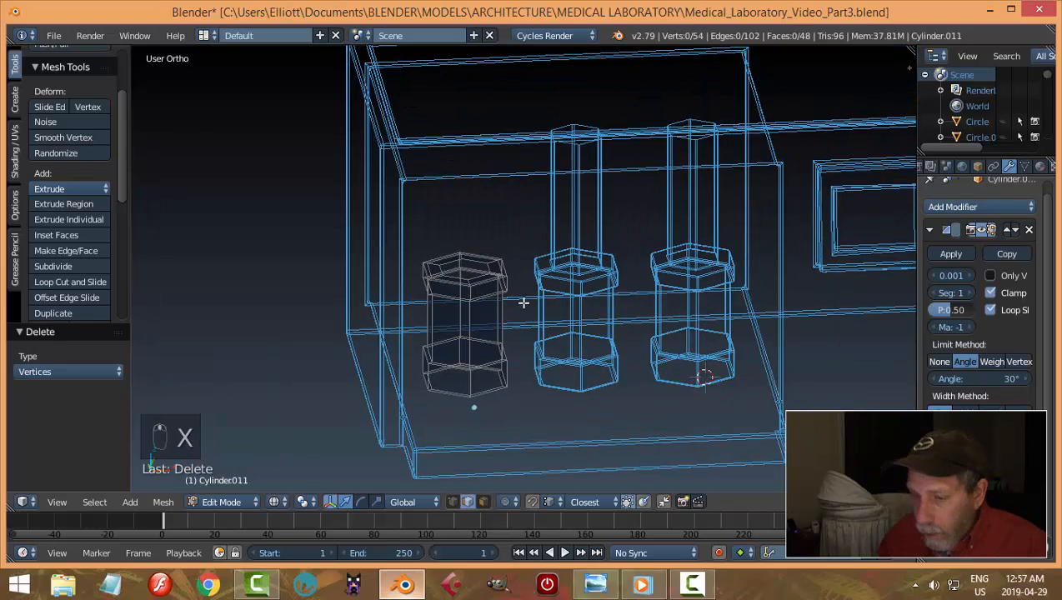
Close the cylinder's open top by merging its inner rim loop at center, and return to Object Mode with nothing selected
key(z)
click(510, 321)
scroll(489, 281, up, 2)
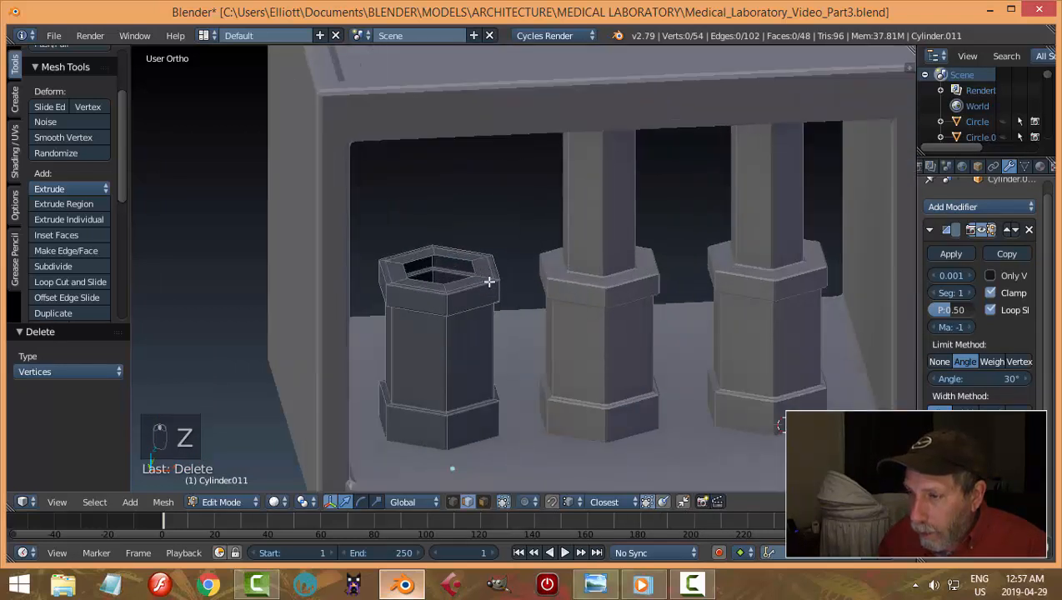
alt+right_click(476, 268)
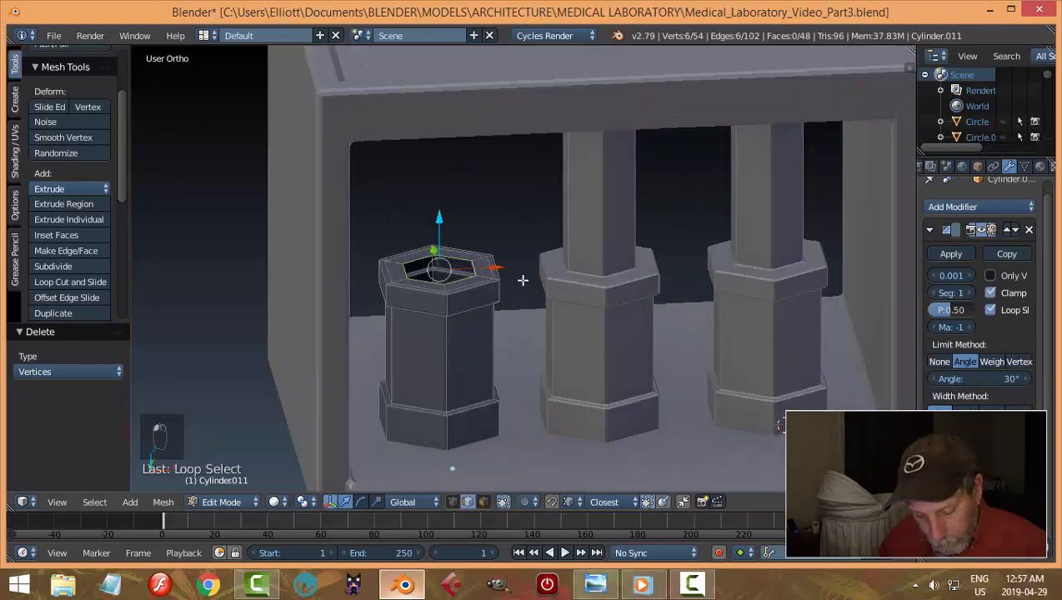
key(alt+m)
click(522, 280)
key(Tab)
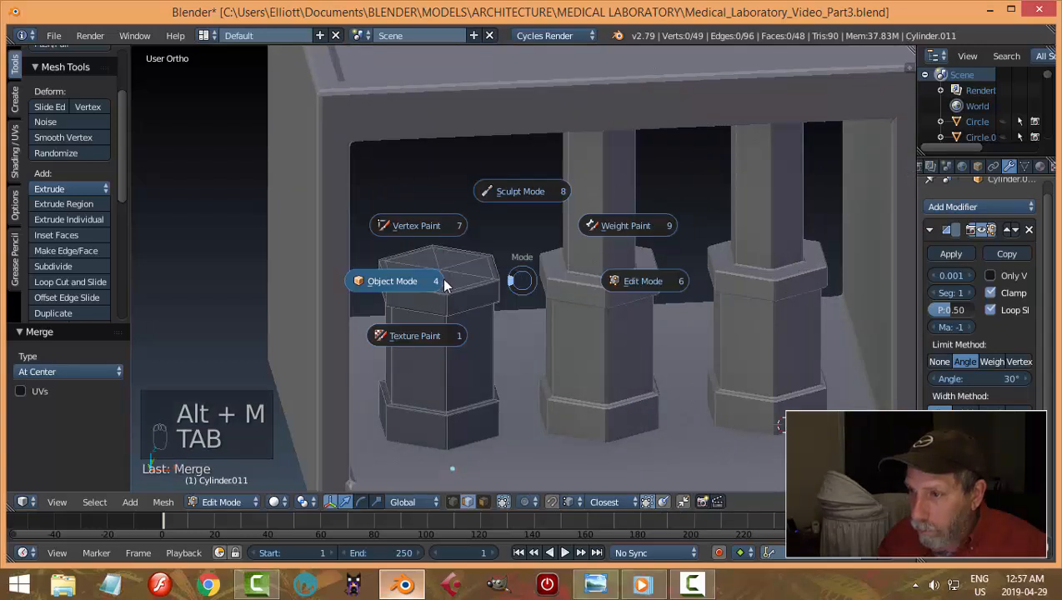
click(442, 280)
scroll(578, 302, down, 5)
key(a)
key(a)
scroll(586, 295, down, 3)
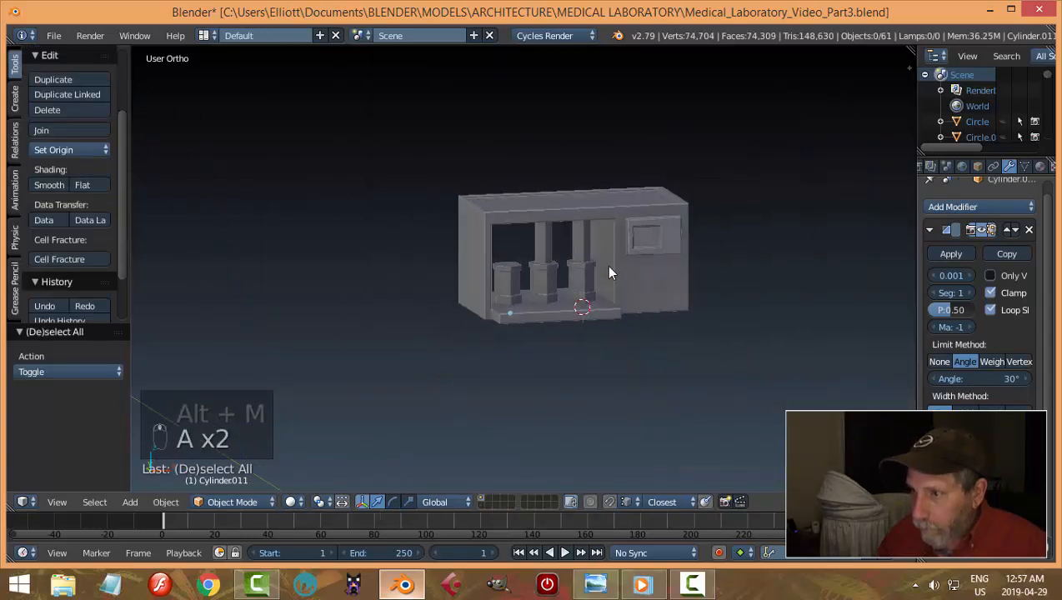
Check the reference picture, open the machine body for editing in a wireframe right view, and set vertex selection with everything deselected
click(593, 584)
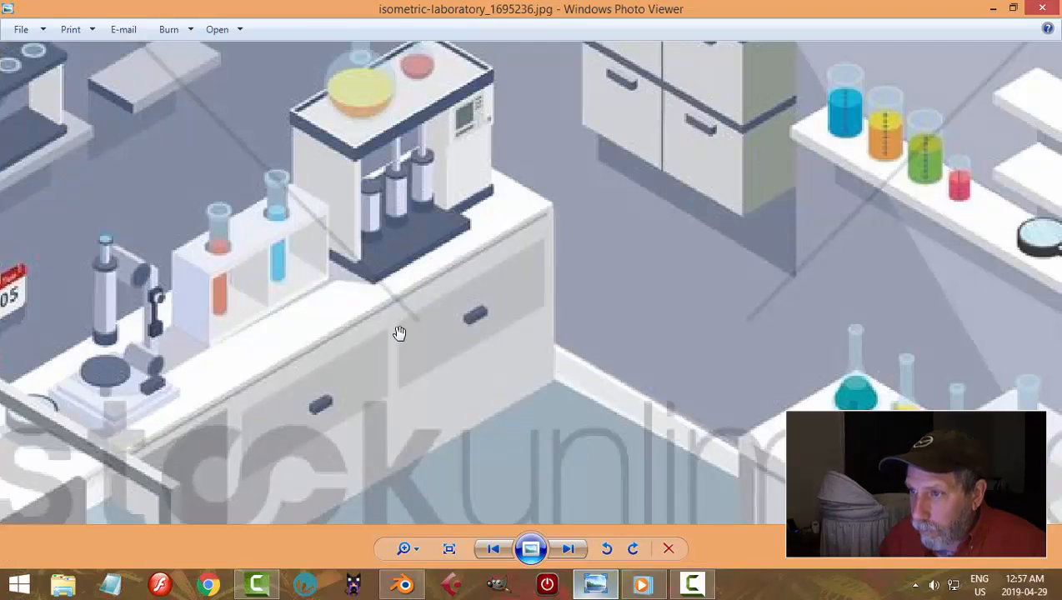
click(404, 584)
middle_drag(626, 279, 585, 220)
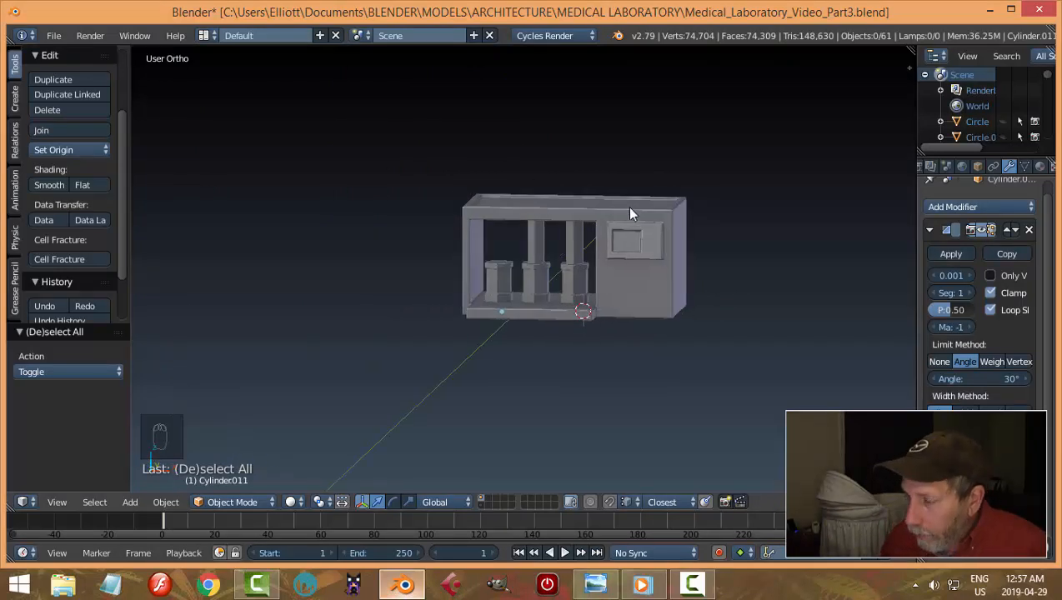
right_click(621, 260)
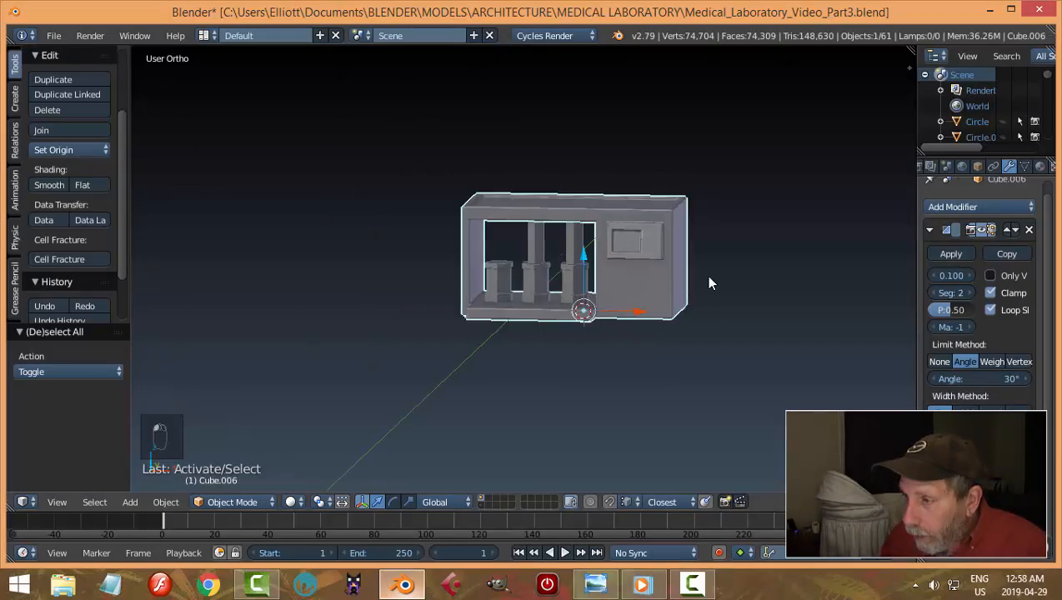
key(KP_3)
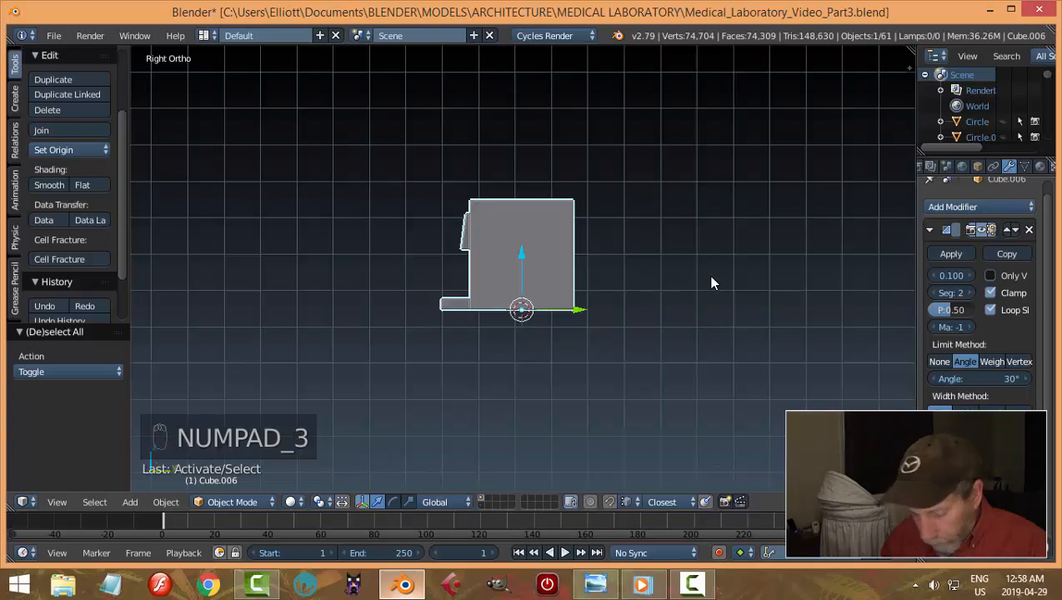
key(z)
scroll(620, 237, up, 3)
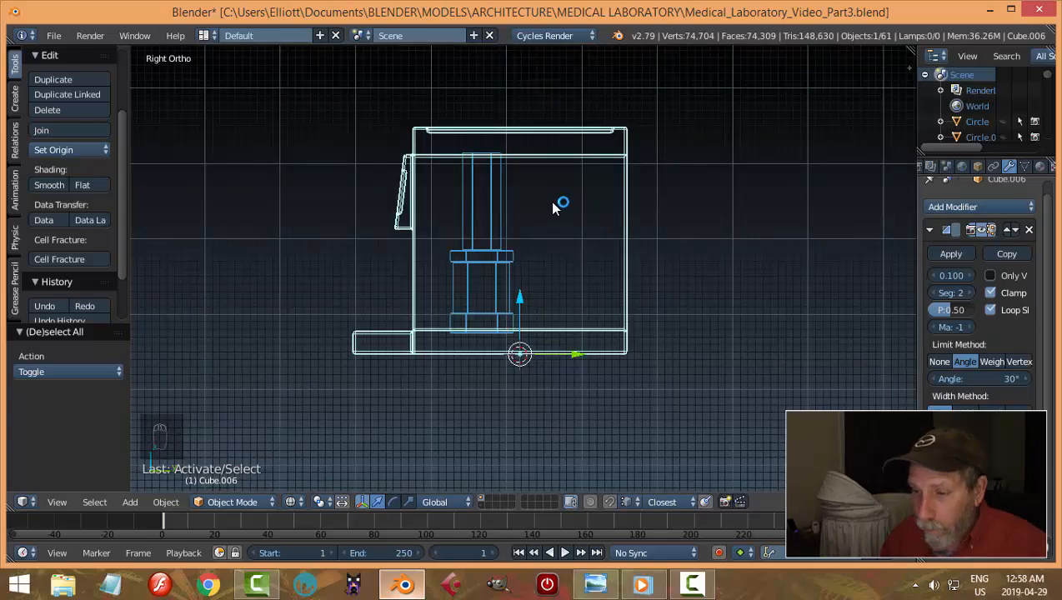
key(Tab)
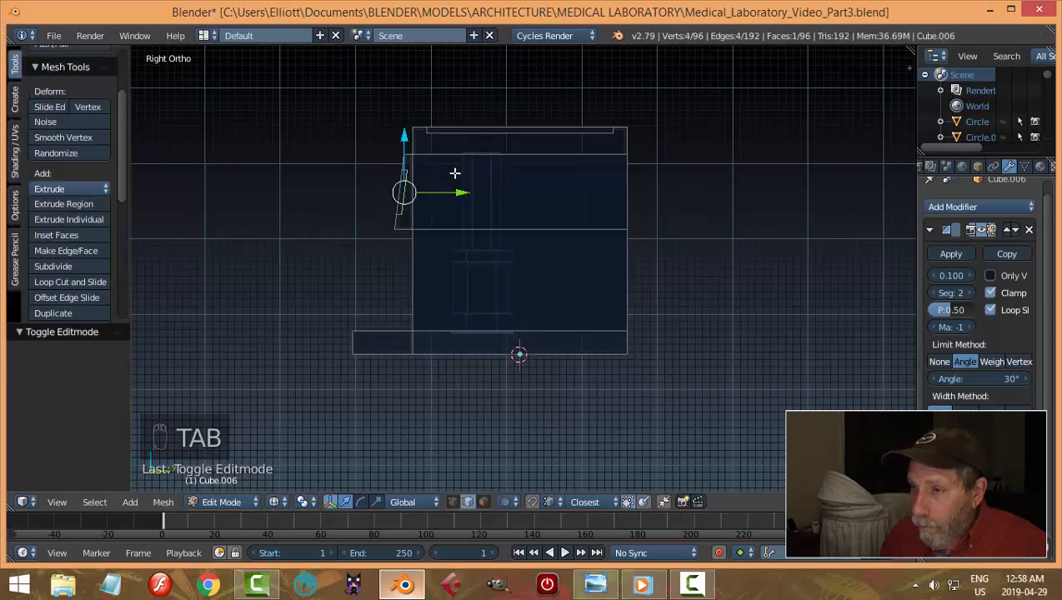
key(a)
key(a)
key(z)
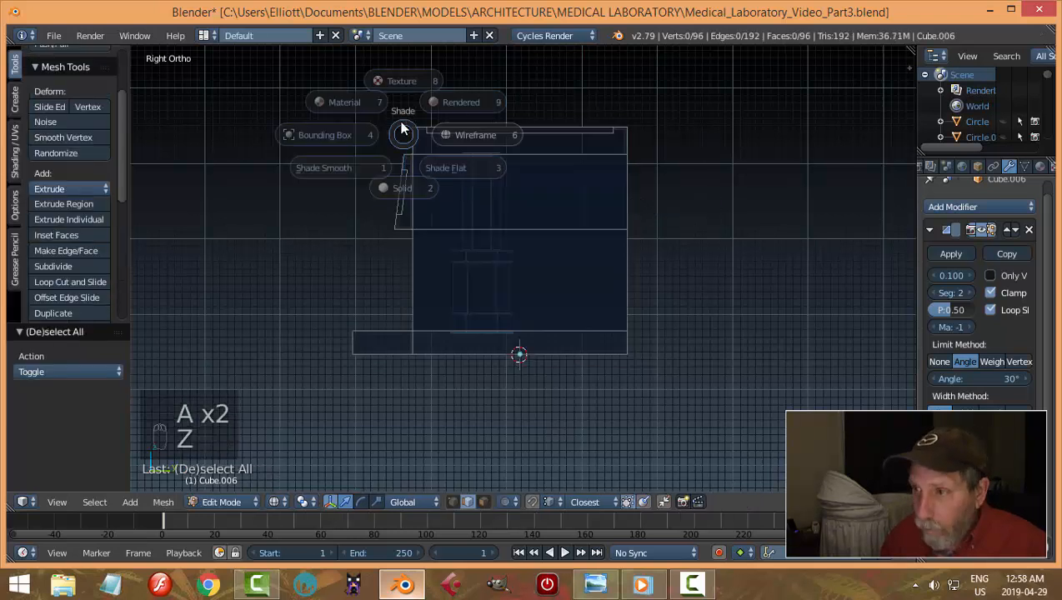
key(ctrl+Tab)
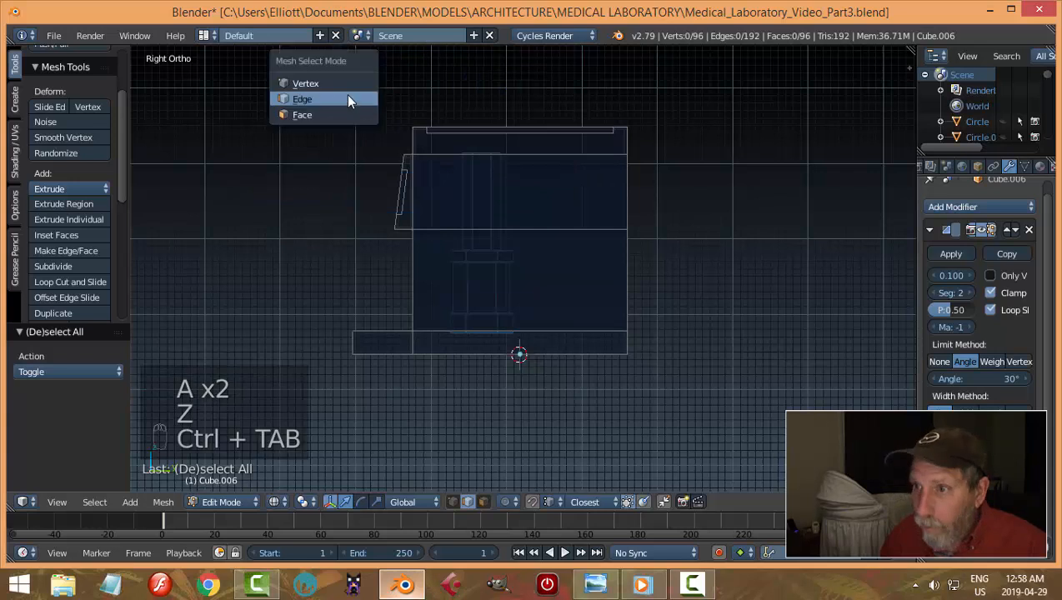
click(339, 83)
Try raising the body's topmost vertices slightly along Z in the front view, and undo the move
key(b)
drag(333, 85, 642, 146)
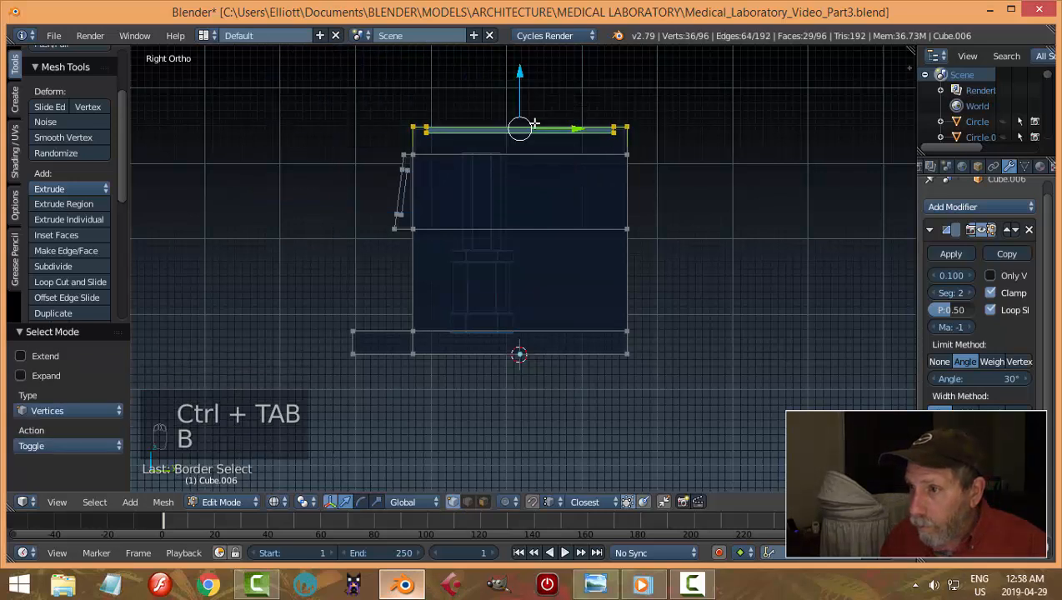
middle_drag(538, 171, 538, 195)
key(KP_1)
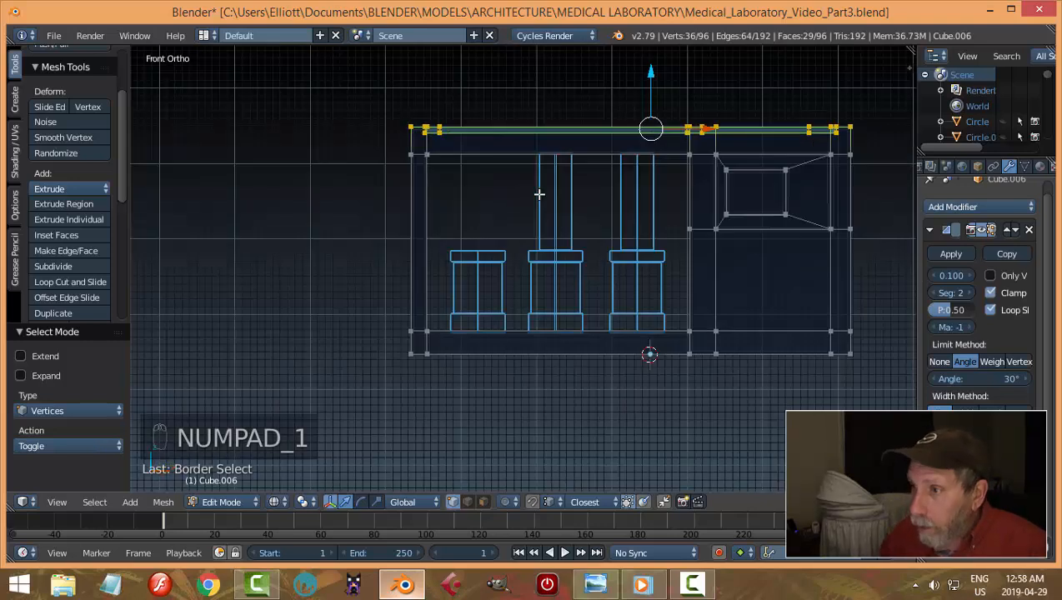
shift+middle_drag(605, 195, 429, 249)
scroll(429, 249, up, 1)
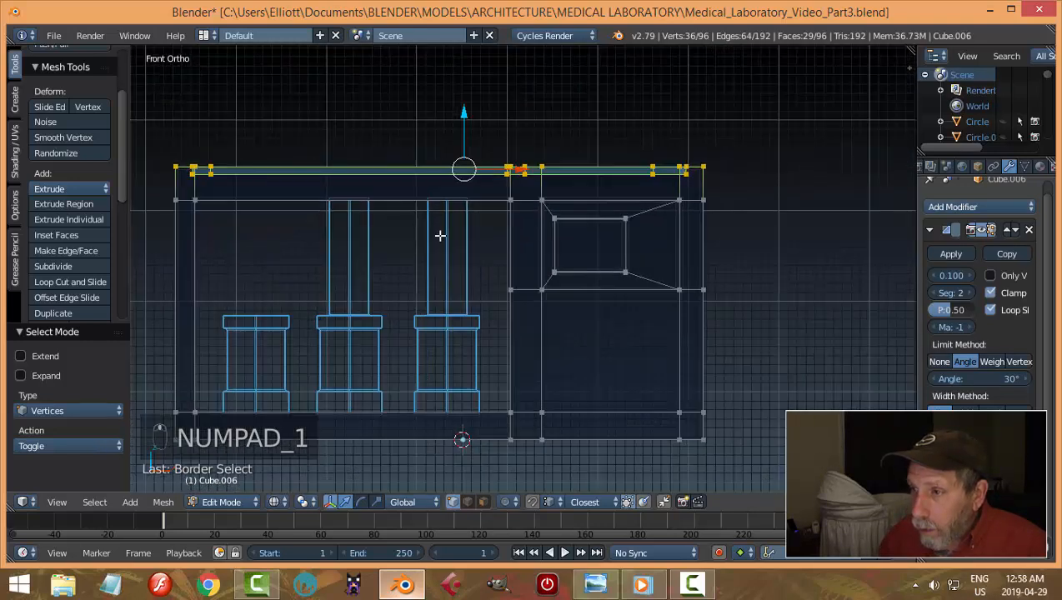
scroll(440, 236, down, 1)
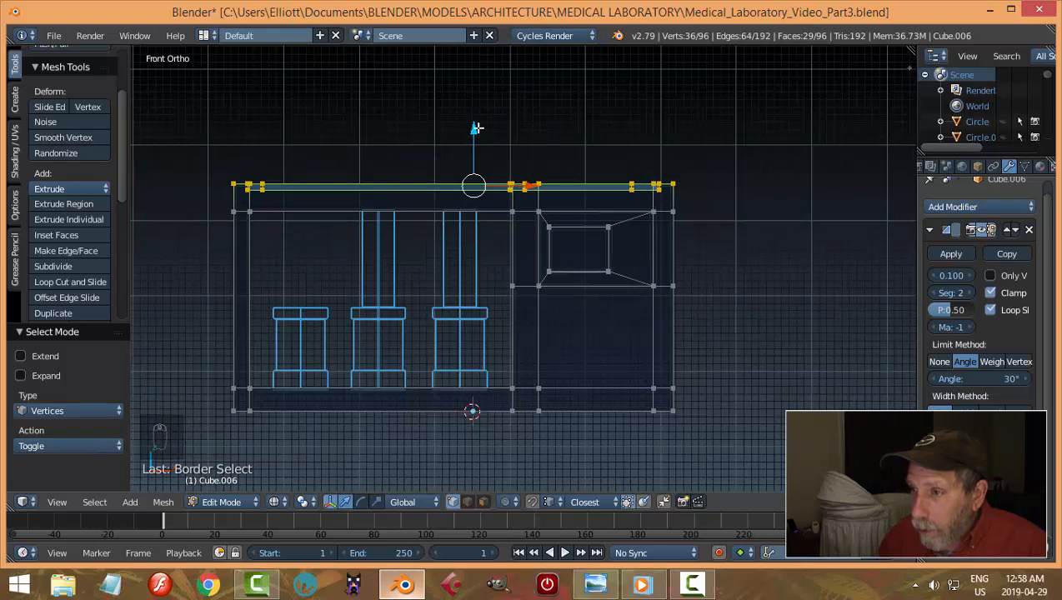
drag(475, 129, 481, 114)
key(ctrl+z)
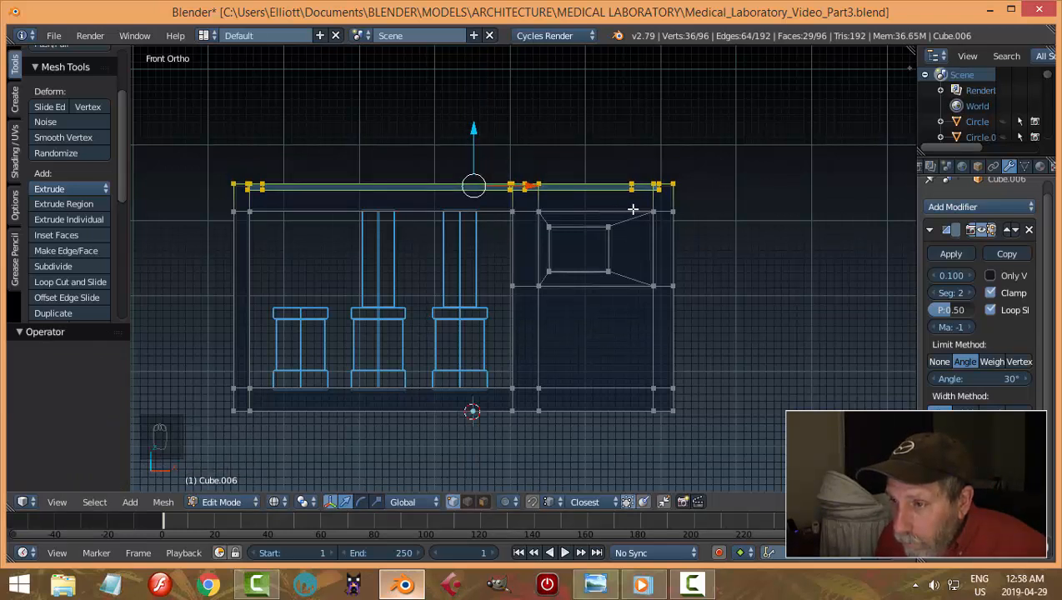
Check the reference picture, try raising the machine body's whole top band 0.046 along Z in the front view, and undo the move
click(595, 583)
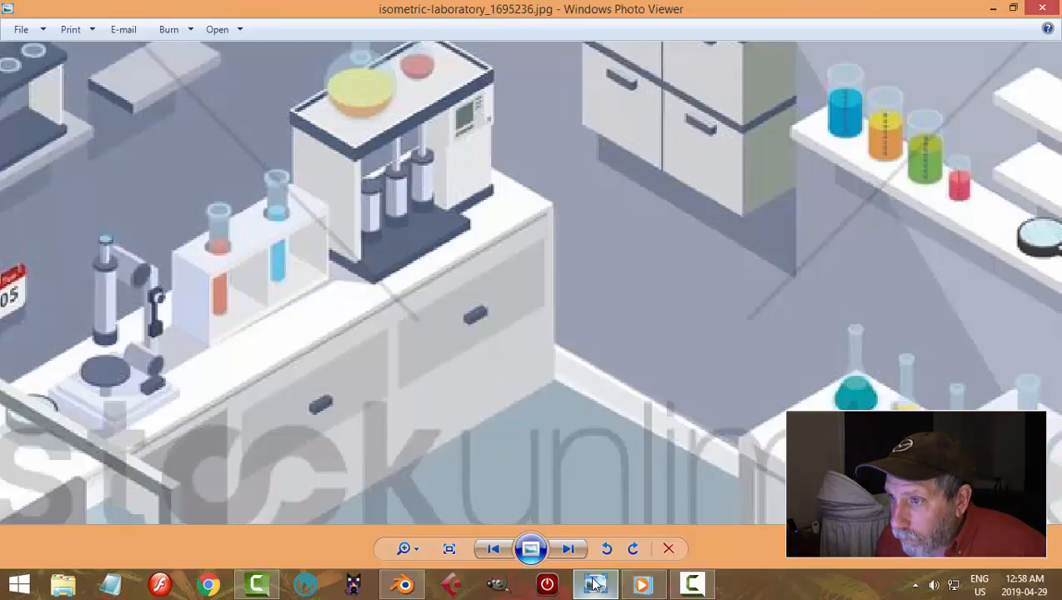
click(403, 583)
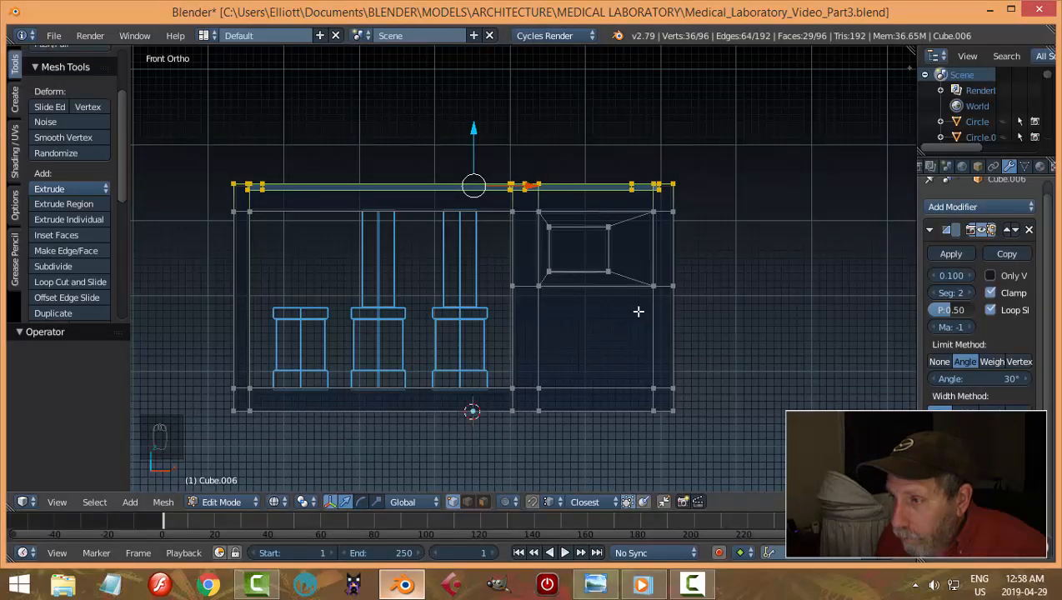
key(a)
key(b)
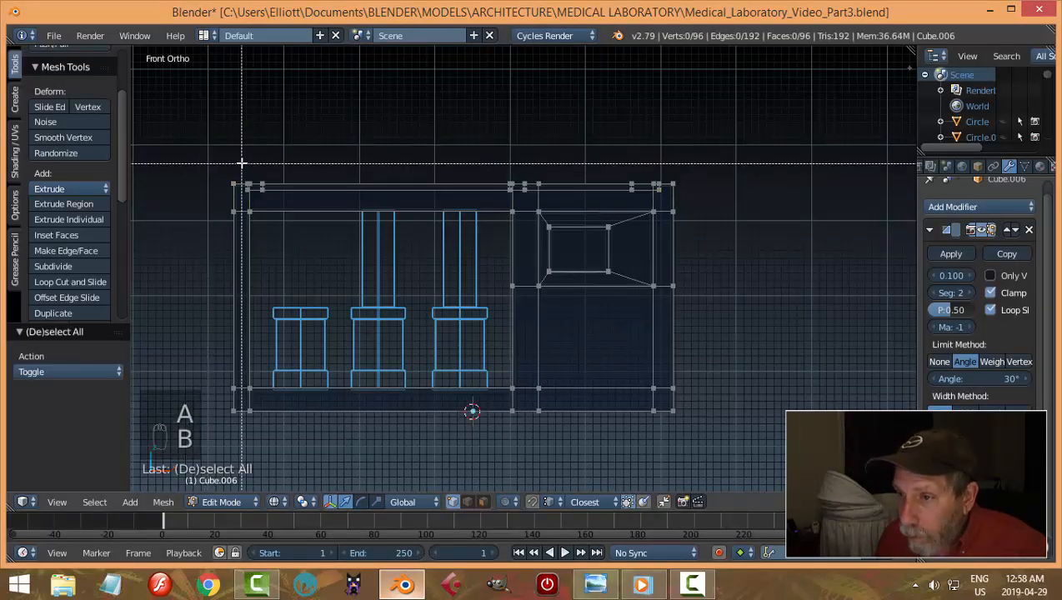
drag(184, 151, 705, 214)
drag(478, 139, 480, 106)
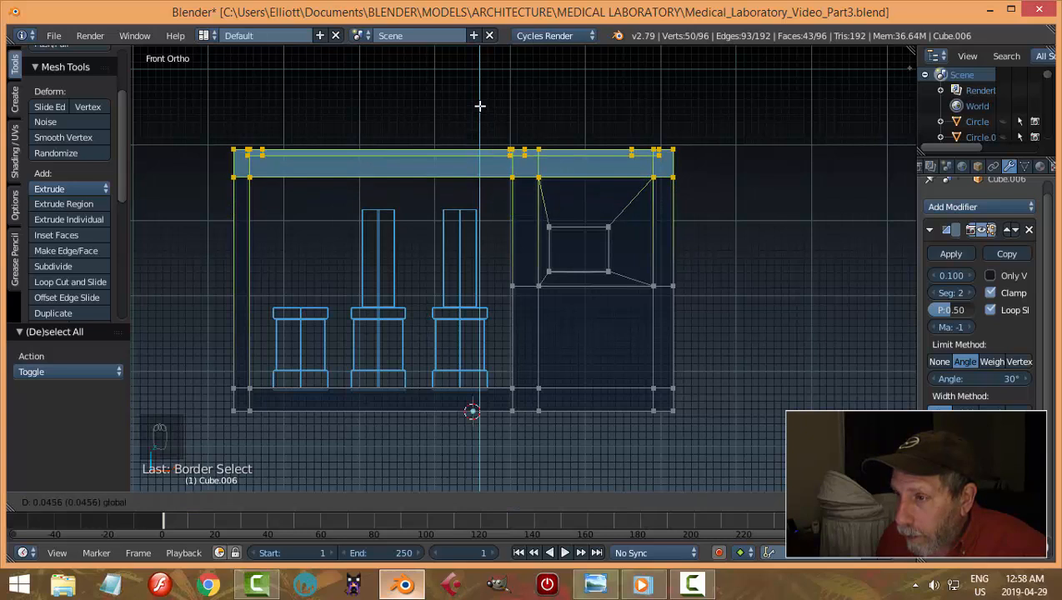
drag(480, 106, 481, 105)
key(z)
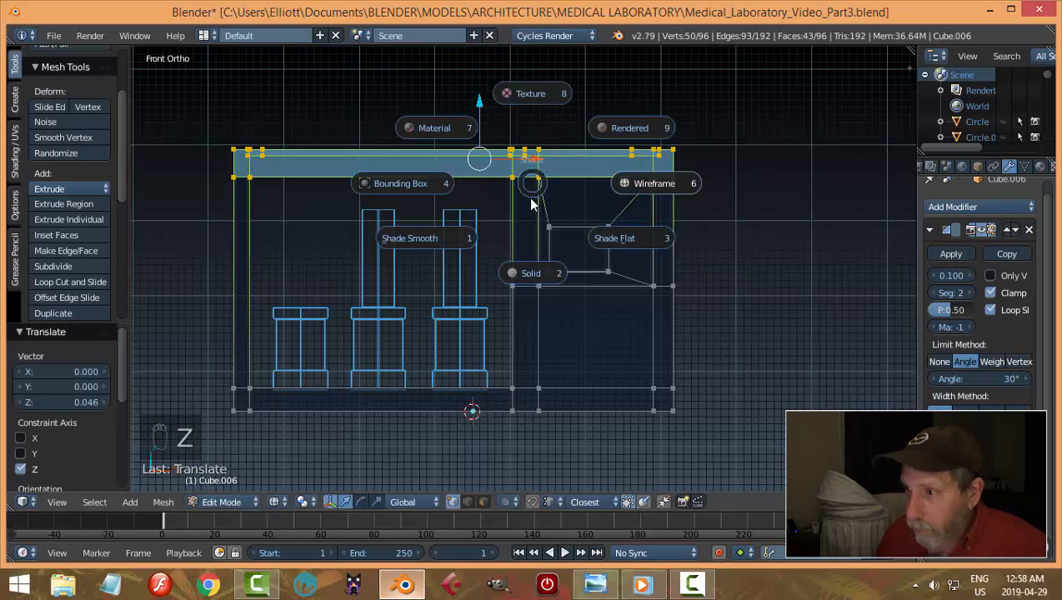
click(531, 272)
mouse_move(531, 272)
middle_down()
mouse_move(593, 287)
mouse_move(644, 258)
mouse_move(616, 289)
mouse_move(621, 252)
mouse_move(630, 282)
middle_up()
key(Tab)
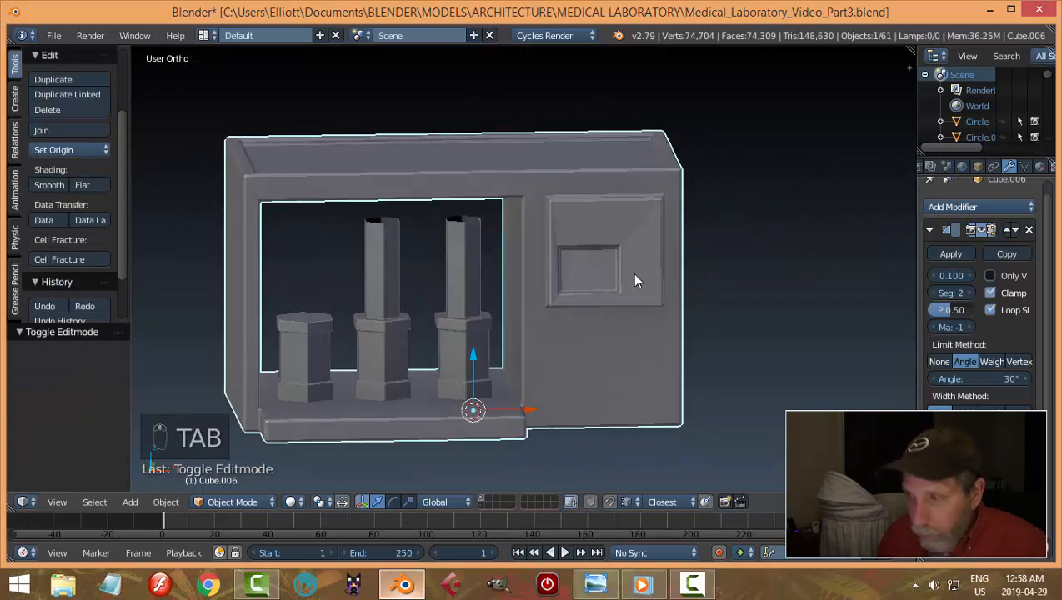
key(ctrl+z)
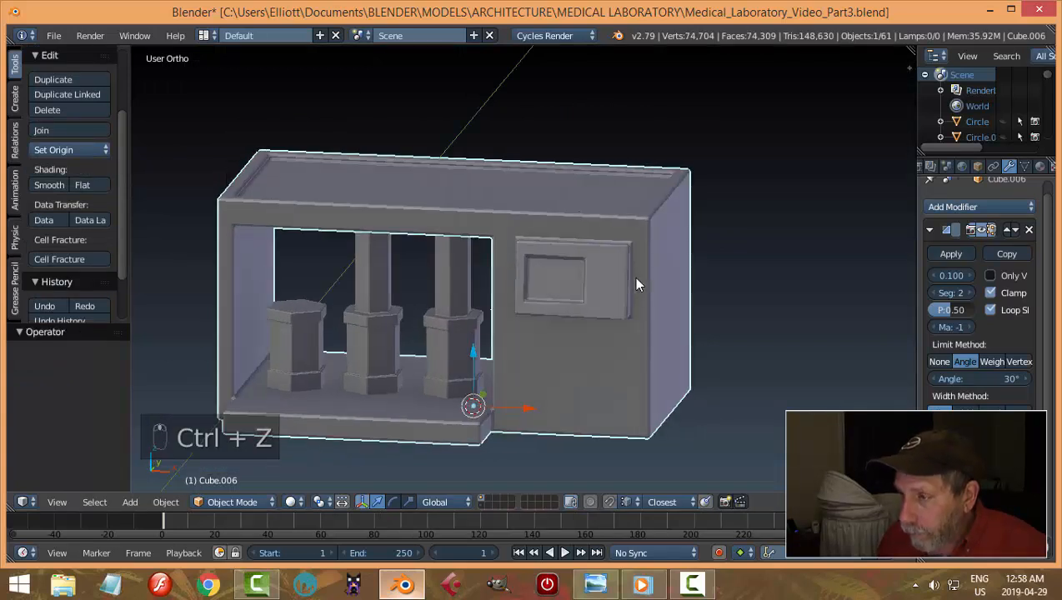
Open the machine body for editing with everything deselected, and try a loop cut near the control panel's corner
key(Tab)
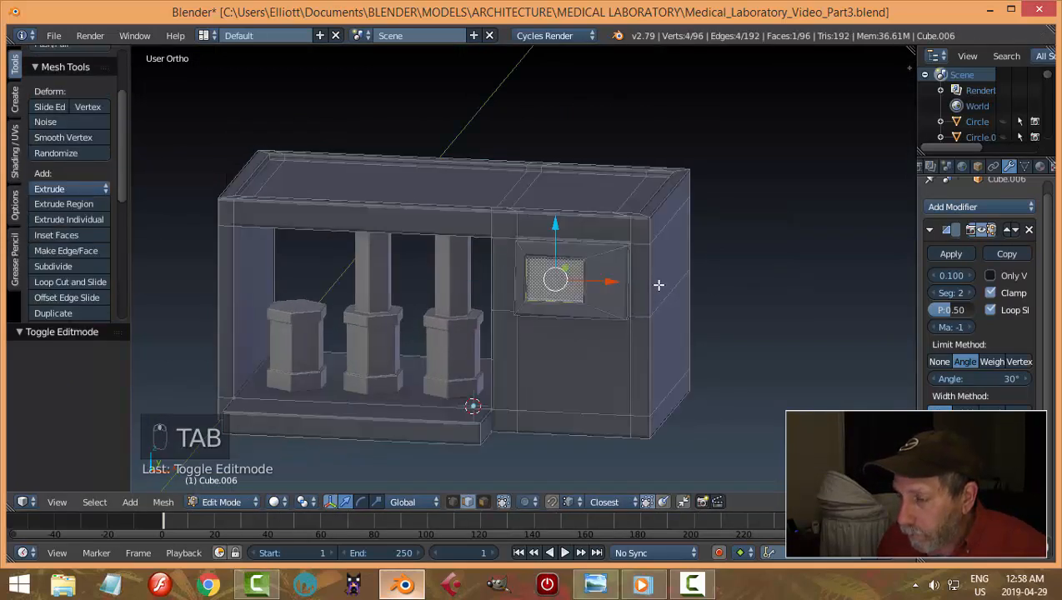
scroll(660, 285, up, 2)
key(a)
key(a)
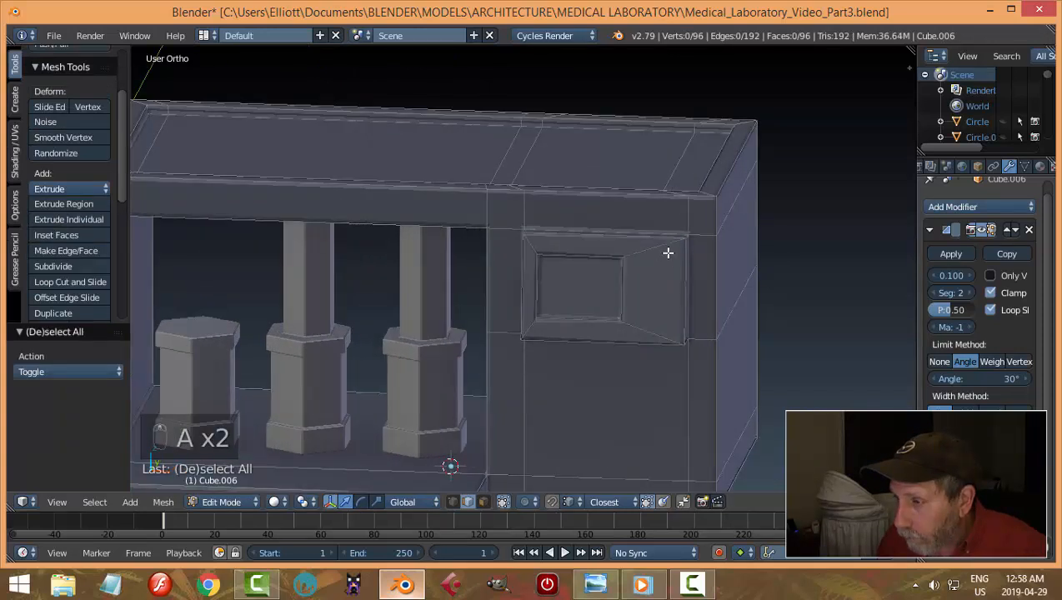
middle_drag(688, 253, 646, 272)
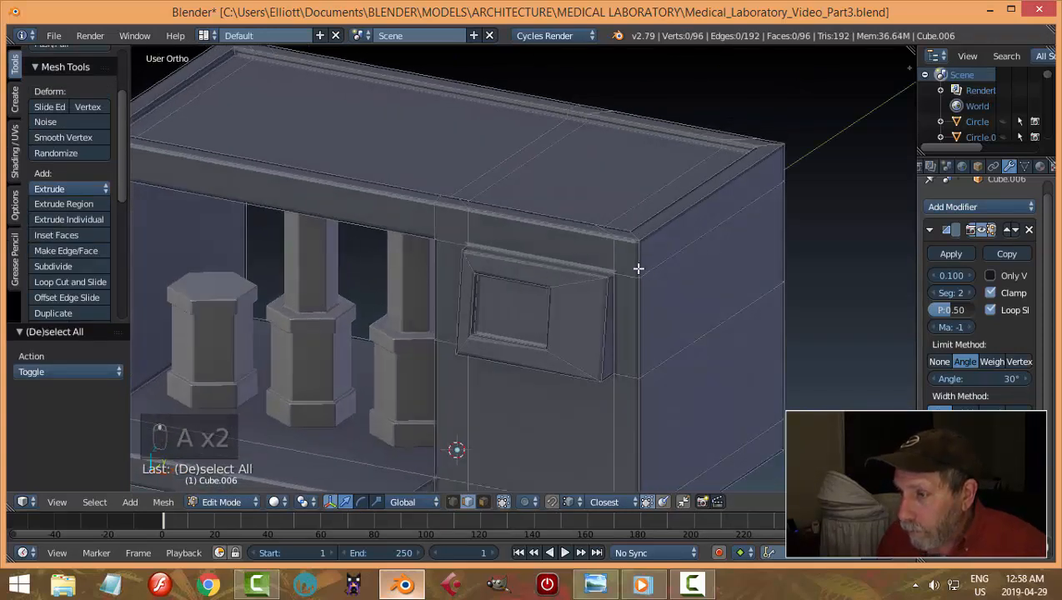
key(ctrl+r)
key(Escape)
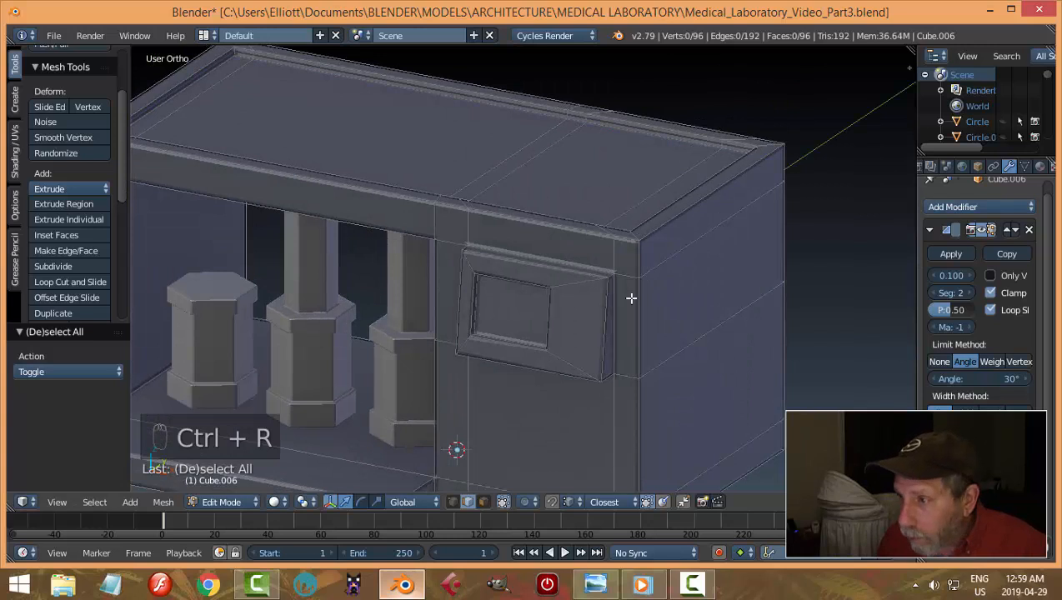
mouse_move(631, 298)
middle_down()
mouse_move(666, 275)
mouse_move(756, 271)
mouse_move(749, 282)
mouse_move(770, 287)
mouse_move(812, 273)
mouse_move(806, 283)
mouse_move(656, 301)
mouse_move(677, 301)
mouse_move(680, 275)
mouse_move(654, 264)
mouse_move(633, 286)
middle_up()
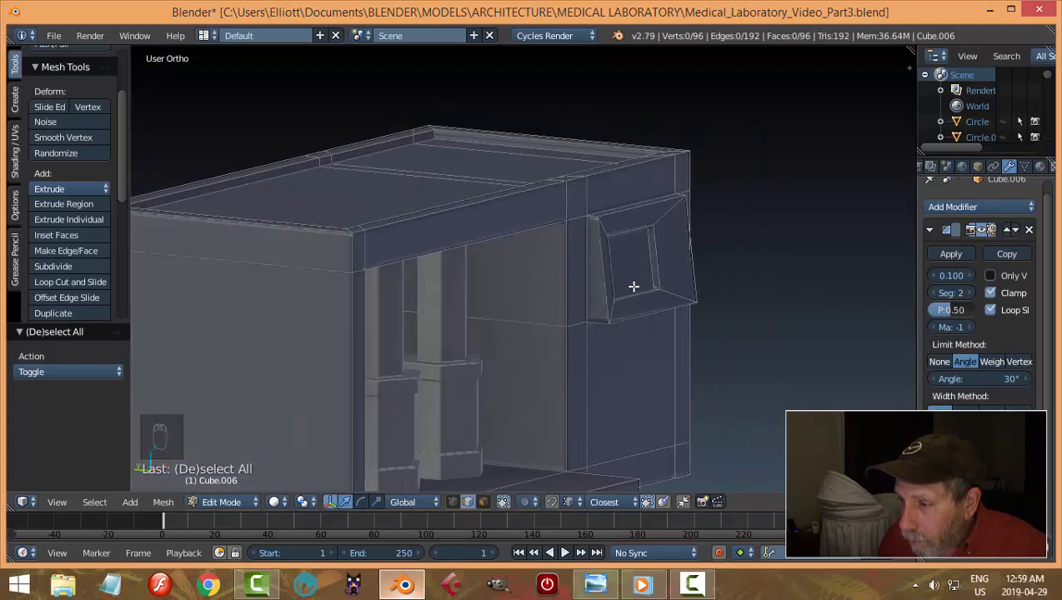
scroll(634, 285, down, 3)
middle_drag(718, 317, 573, 342)
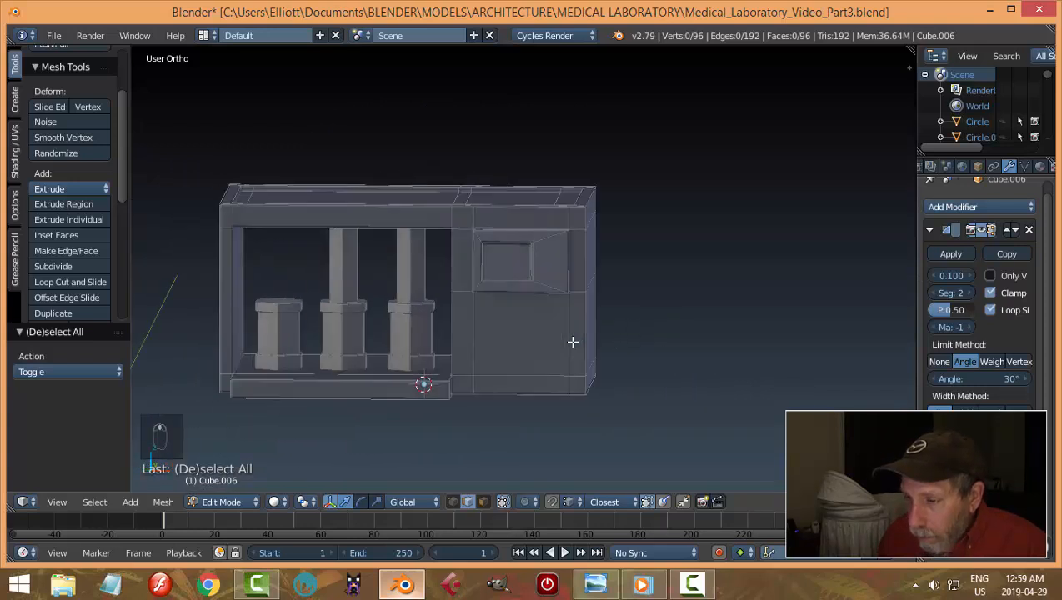
Box select the body's base band in a wireframe right view, lower it along Z, deselect it and restore solid shading
key(KP_3)
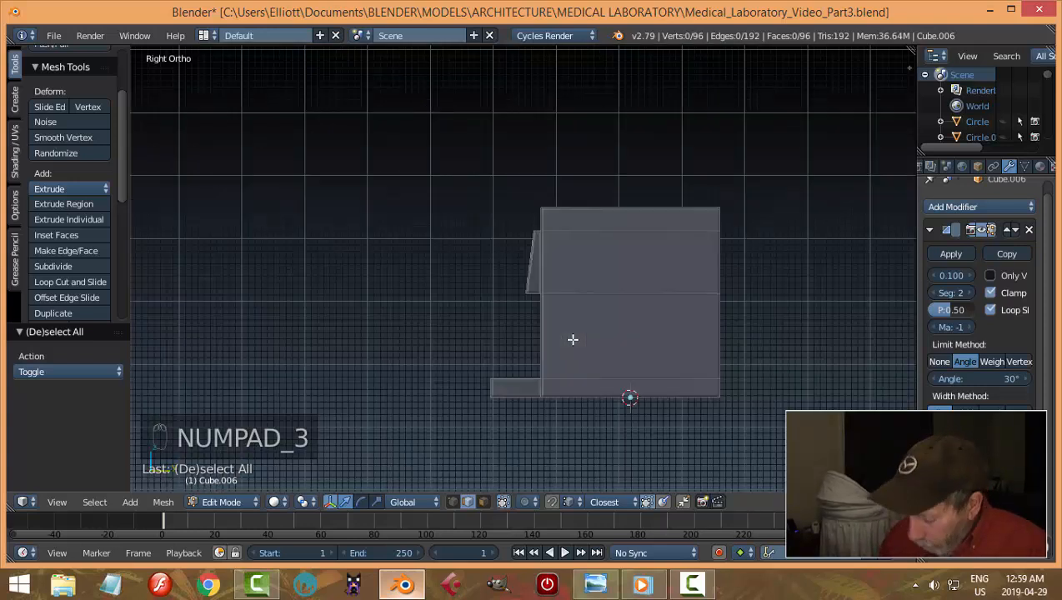
key(z)
click(655, 338)
middle_drag(656, 338, 709, 359)
key(KP_3)
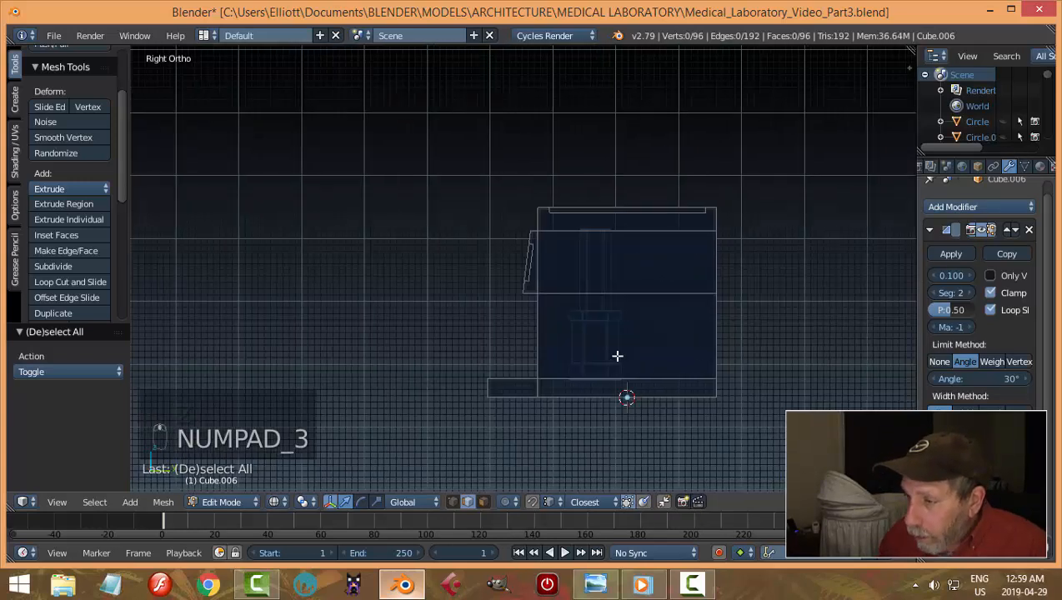
key(b)
drag(665, 362, 351, 298)
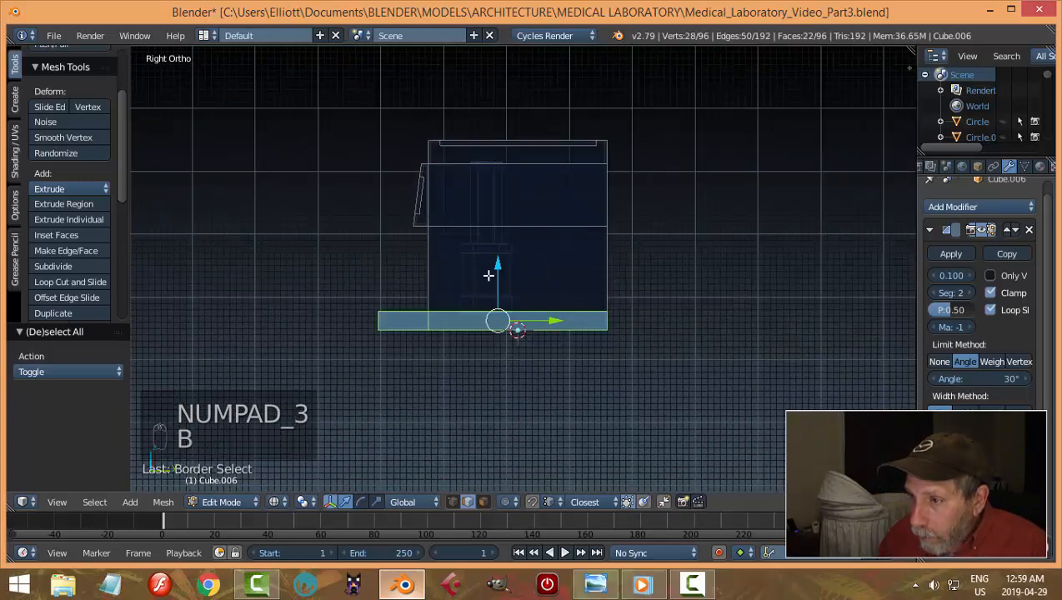
drag(496, 268, 494, 305)
key(a)
key(z)
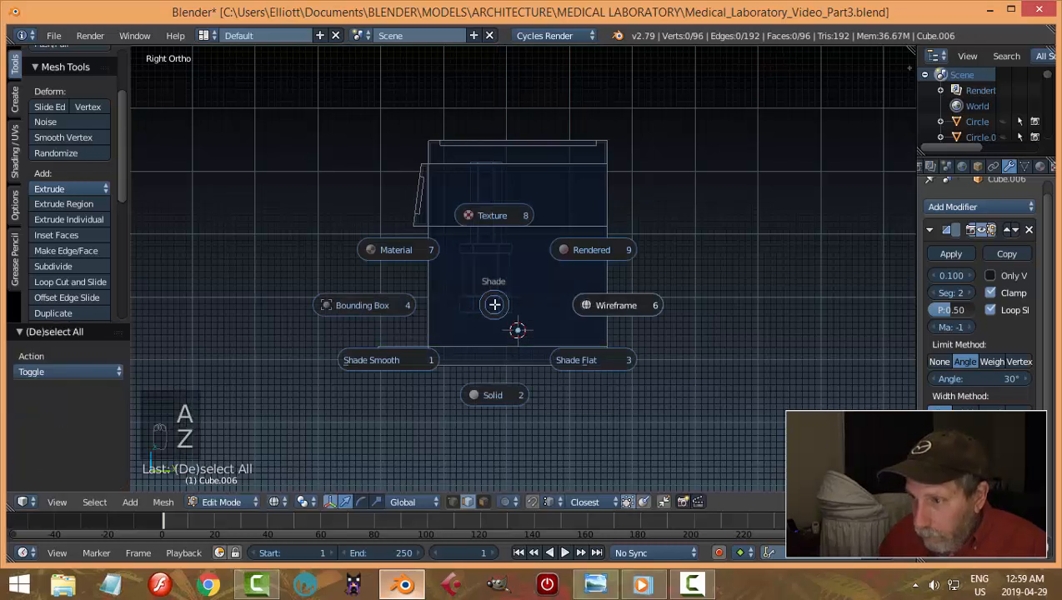
click(489, 391)
mouse_move(488, 392)
middle_down()
mouse_move(530, 315)
mouse_move(612, 323)
mouse_move(616, 309)
mouse_move(593, 391)
middle_up()
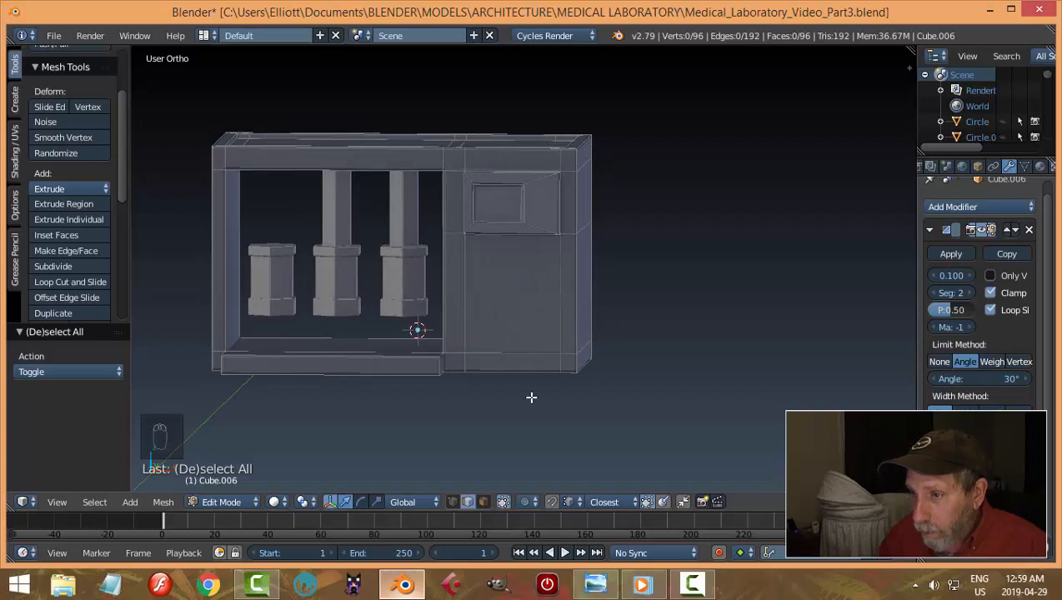
Check the reference picture, and in Object Mode lower all three cylinders together 0.054 along Z onto the base
click(596, 585)
click(404, 586)
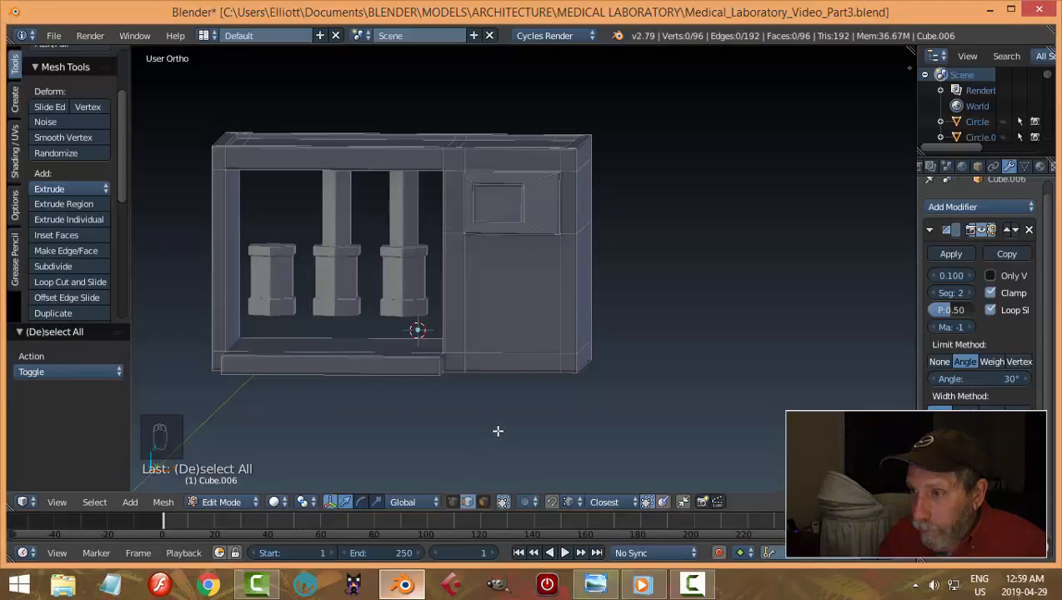
key(Tab)
click(401, 423)
right_click(406, 291)
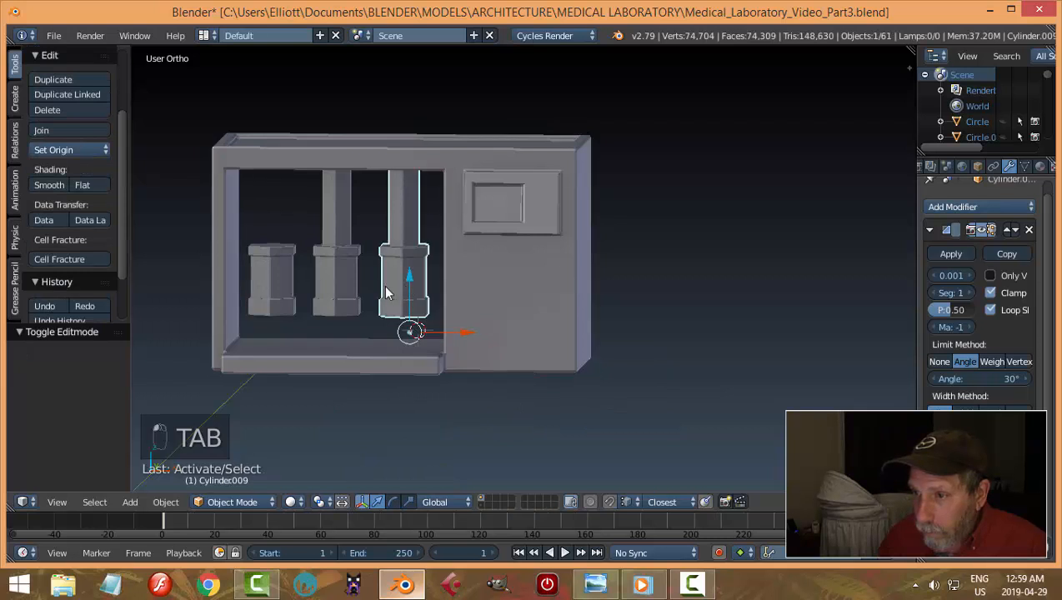
shift+right_click(337, 280)
shift+right_click(288, 279)
key(g)
key(z)
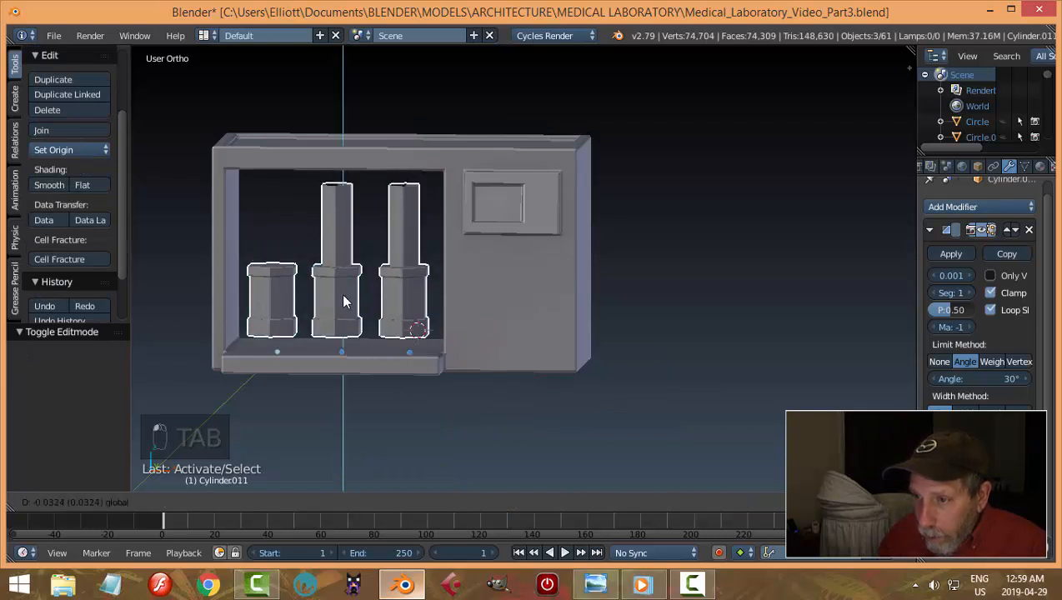
click(341, 305)
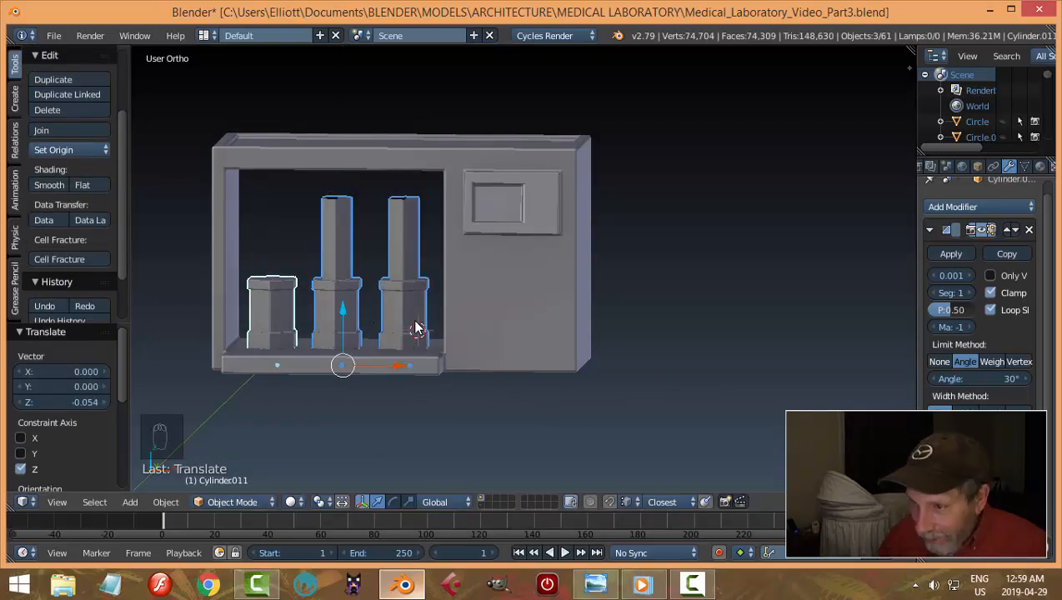
key(a)
scroll(408, 326, down, 2)
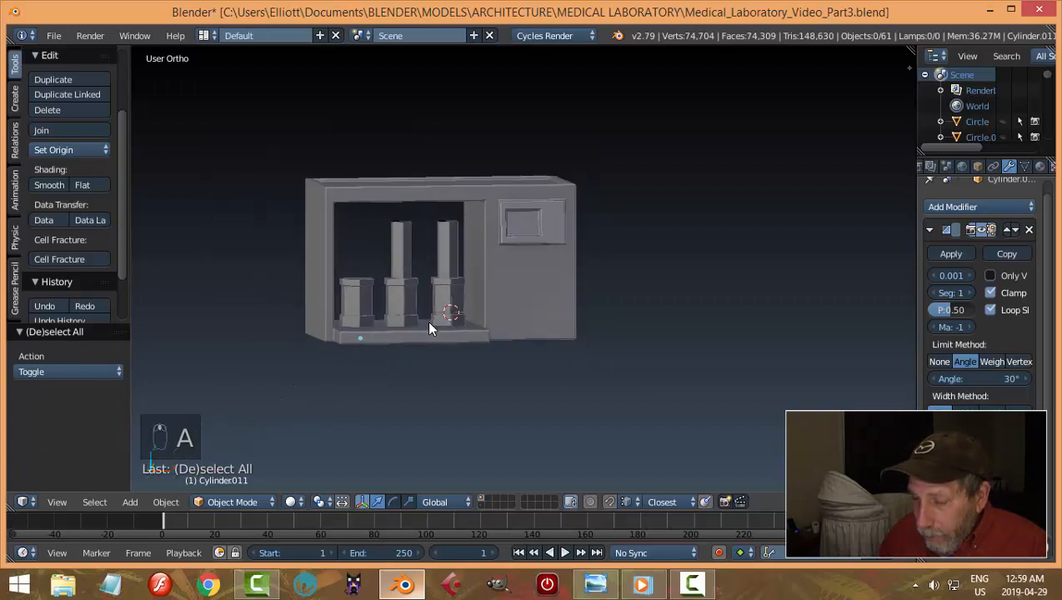
Recheck the reference picture, scale the cylinder beside the control panel section to 1.17 along Z, and lower it 0.004
click(593, 578)
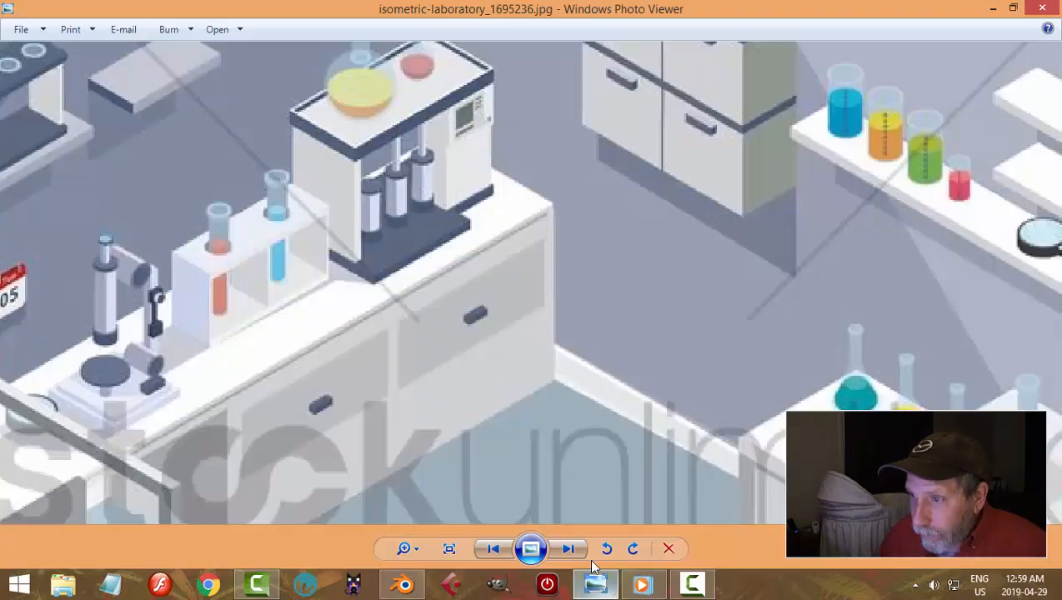
click(416, 582)
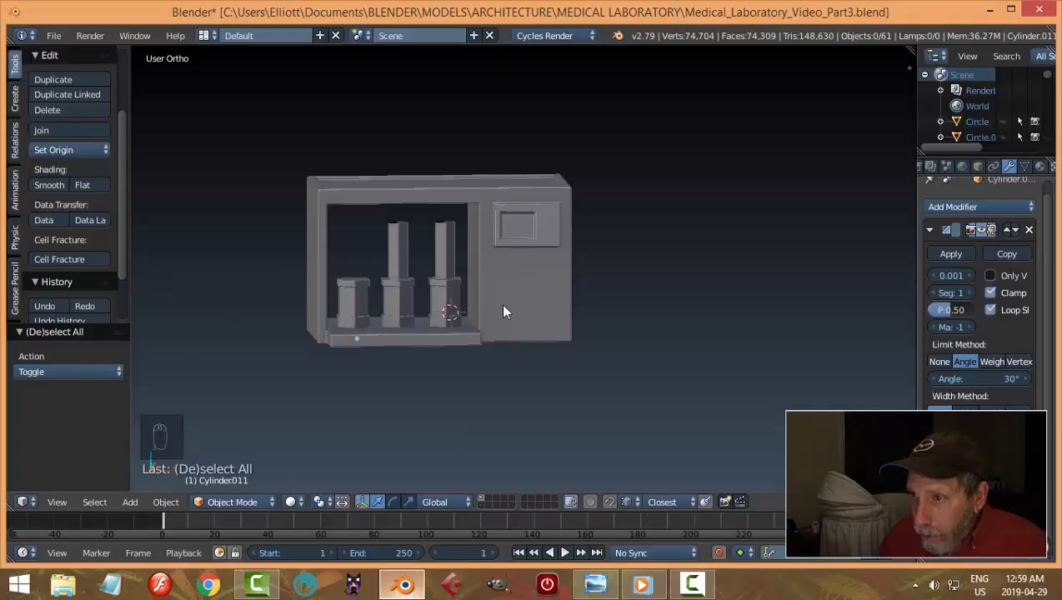
right_click(443, 306)
scroll(476, 297, up, 3)
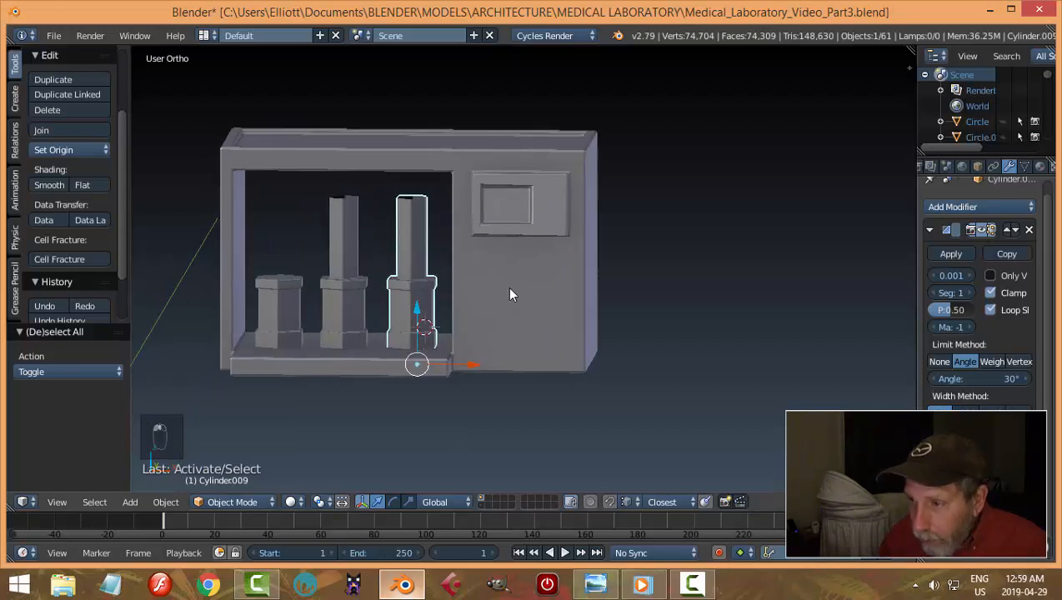
key(s)
key(z)
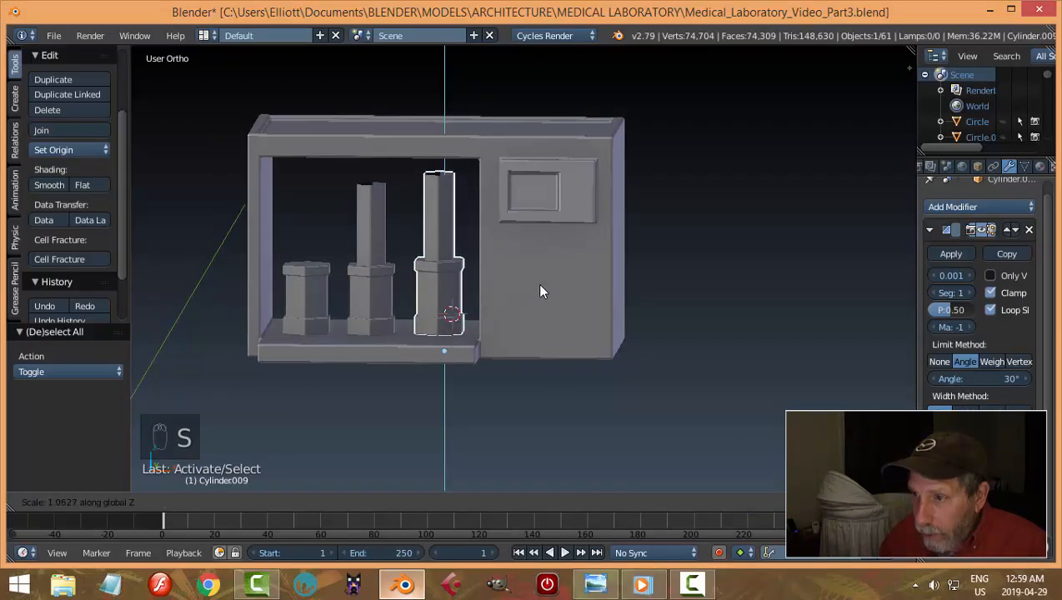
click(546, 287)
key(g)
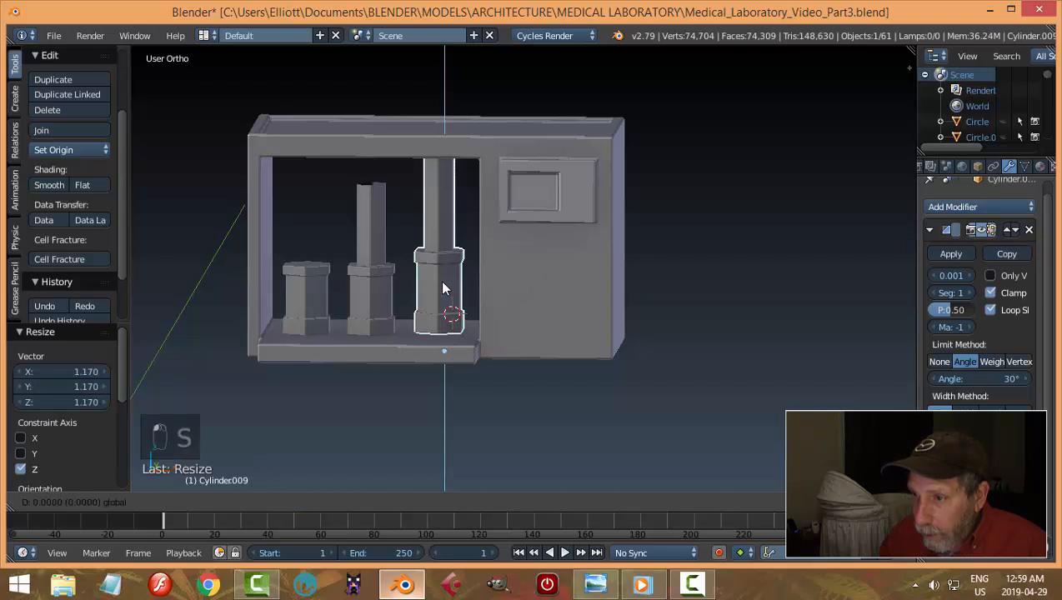
key(z)
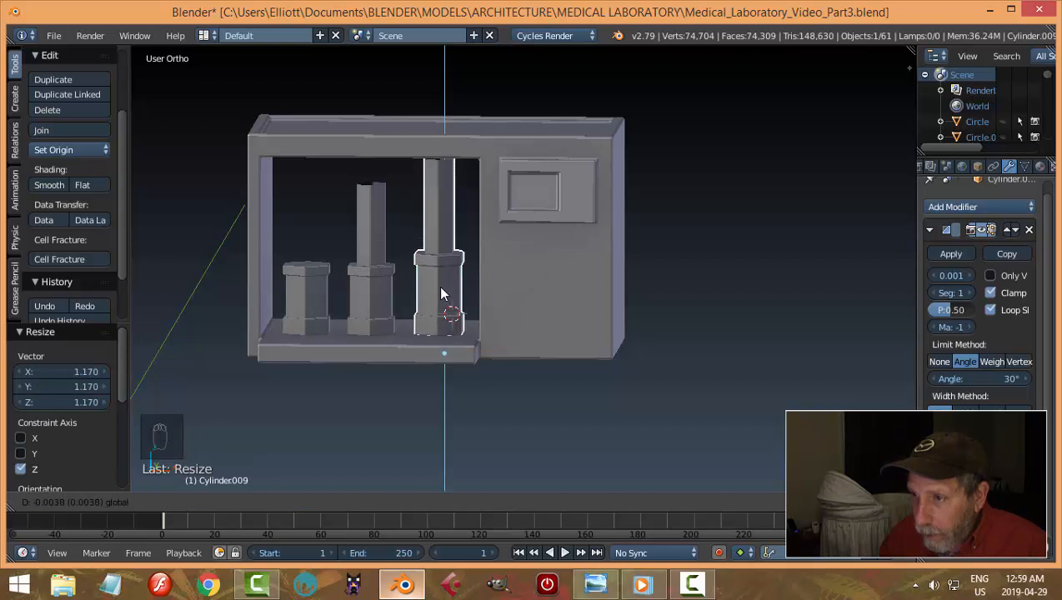
click(459, 280)
middle_drag(461, 280, 502, 272)
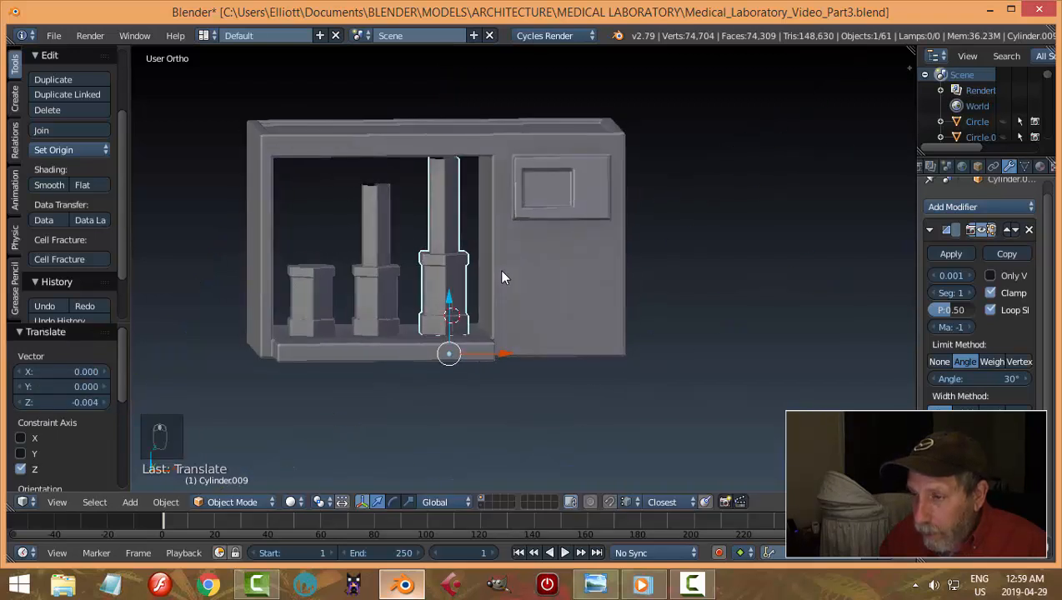
Stretch the same cylinder further along Z, lower it 0.007, scale it by 1.017 along Z to meet the top beam, and deselect it
key(s)
key(z)
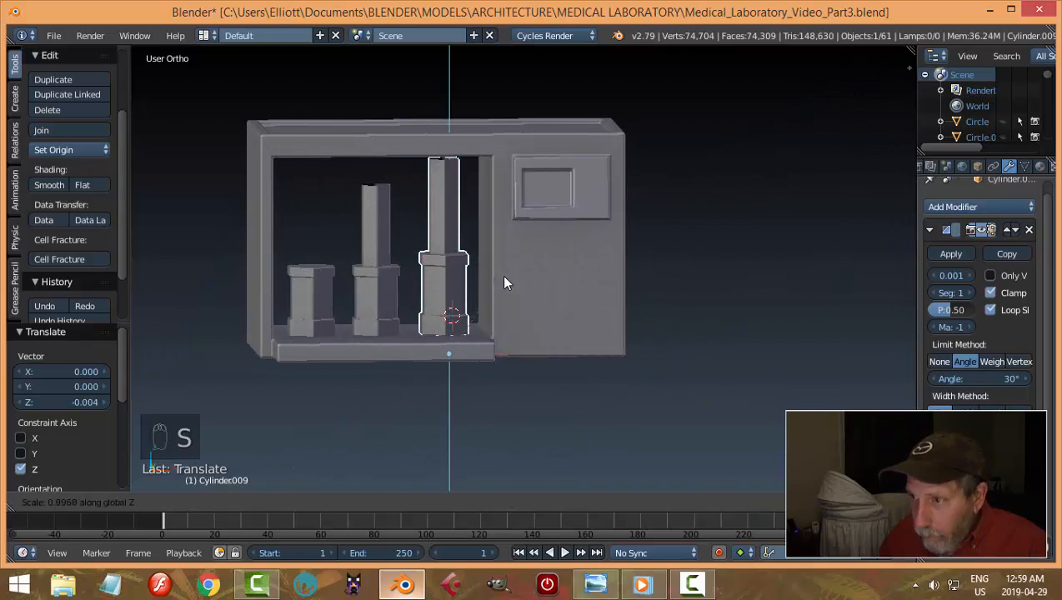
click(552, 270)
drag(449, 295, 451, 301)
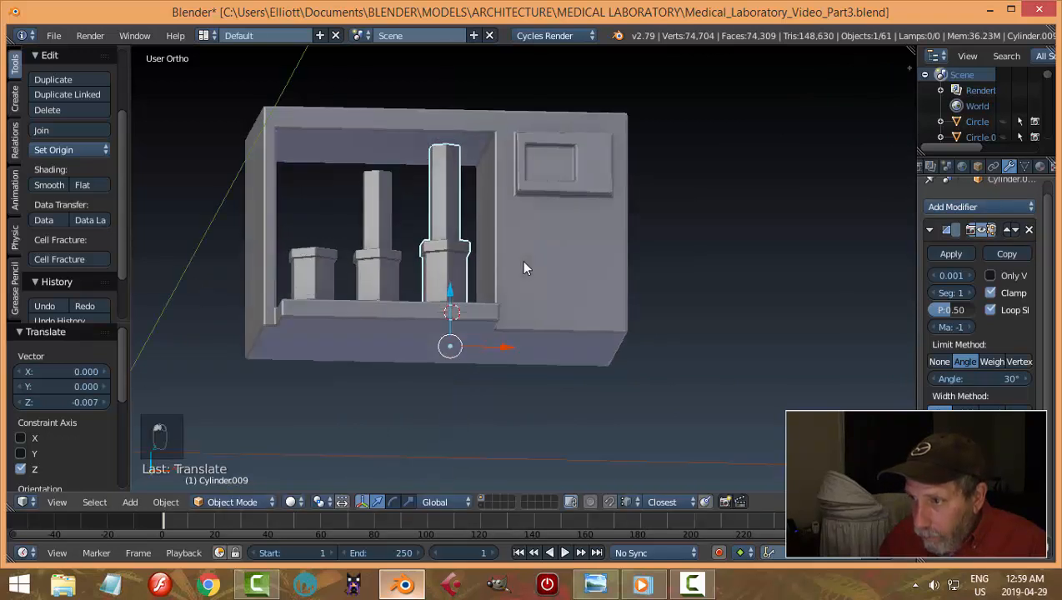
middle_drag(525, 265, 519, 287)
key(s)
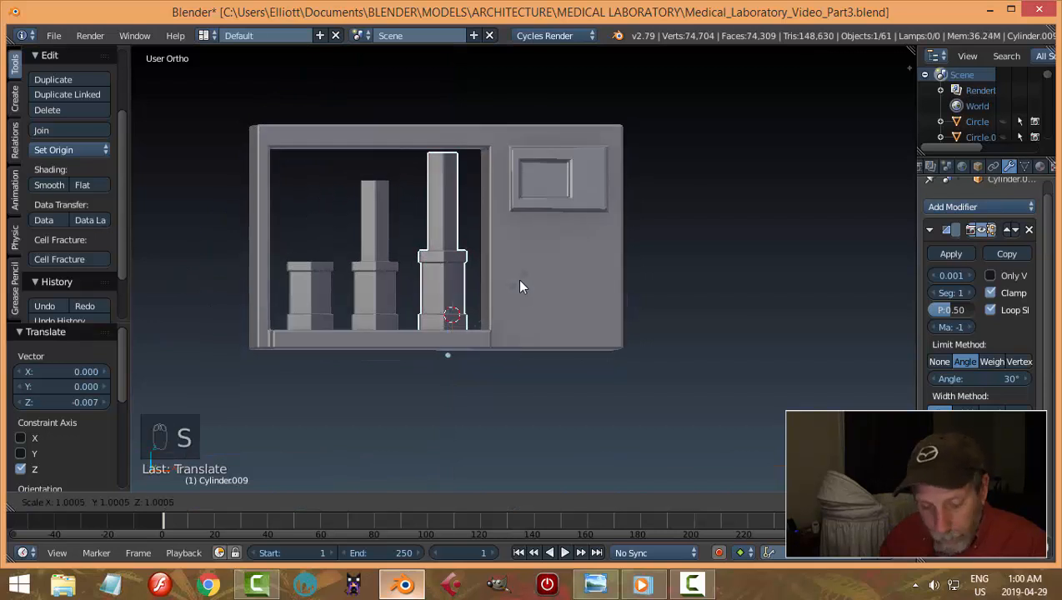
key(z)
click(539, 289)
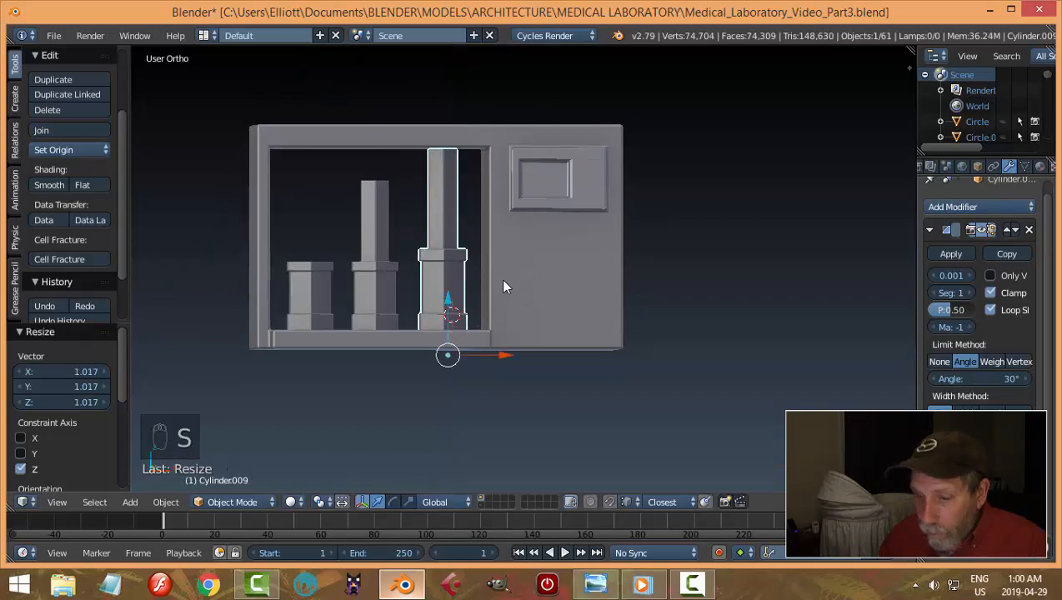
key(a)
Delete the two cylinders farther from the control panel section, keeping the tall one beside it
middle_drag(497, 273, 480, 299)
right_click(413, 272)
key(x)
click(413, 274)
right_click(382, 275)
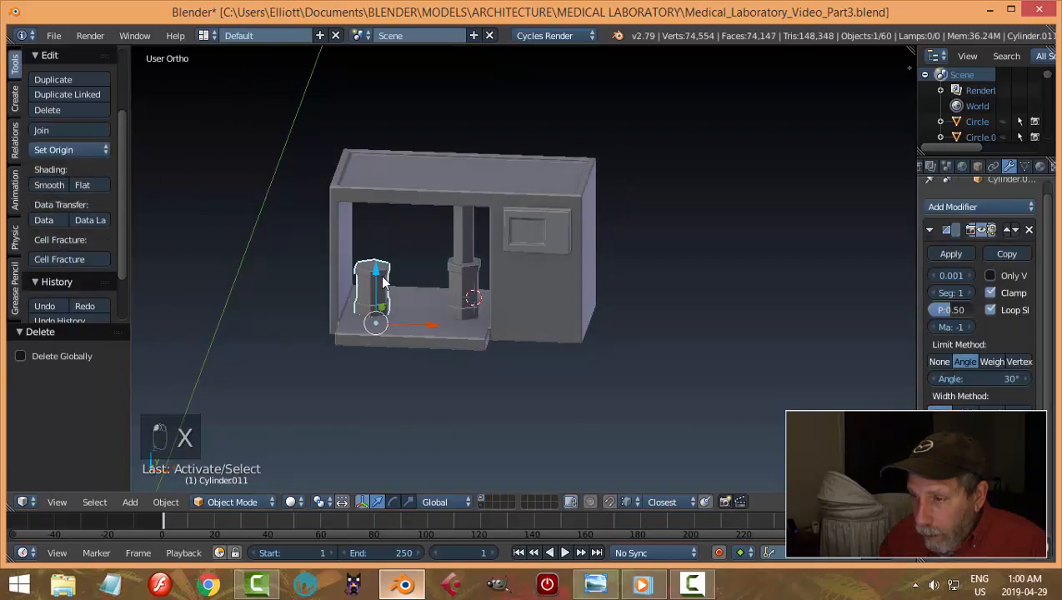
key(x)
click(383, 278)
Duplicate the remaining tall cylinder twice along X, offsetting the first copy by -0.114 and the second by a further -0.105
right_click(454, 292)
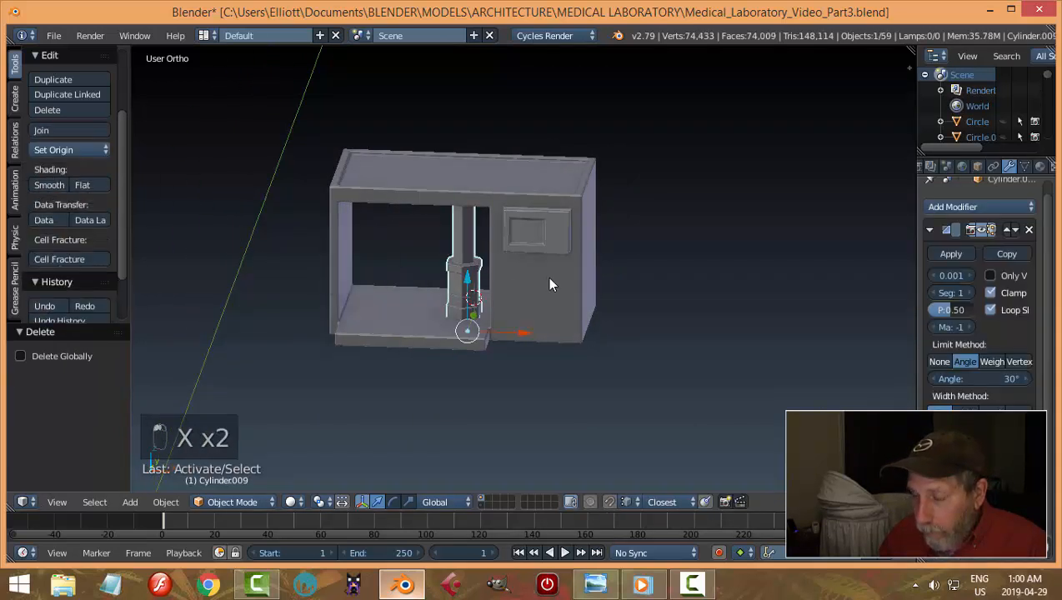
middle_drag(547, 276, 582, 290)
key(shift+d)
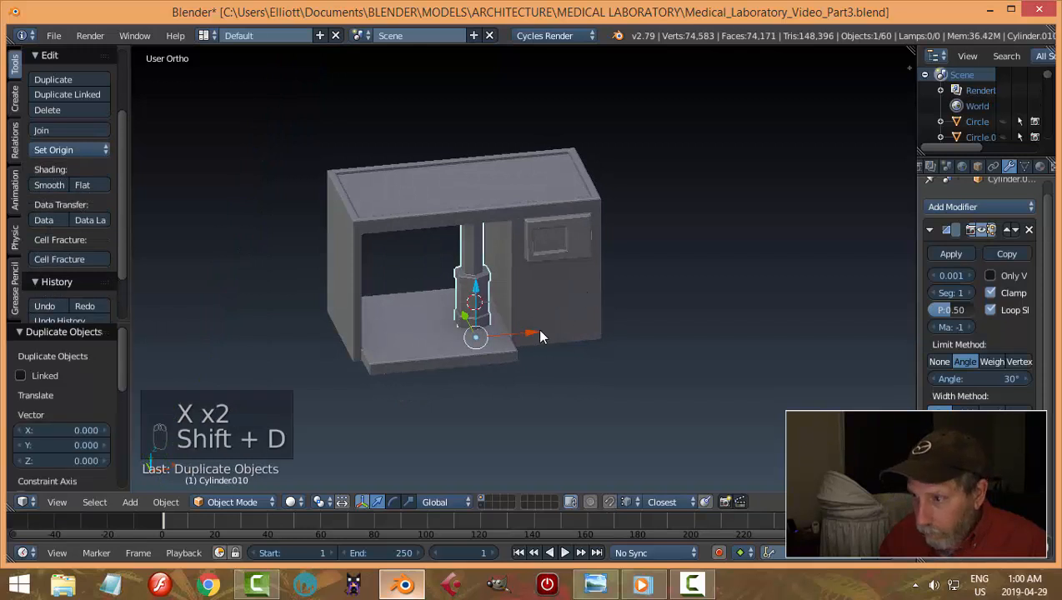
click(490, 334)
key(shift+d)
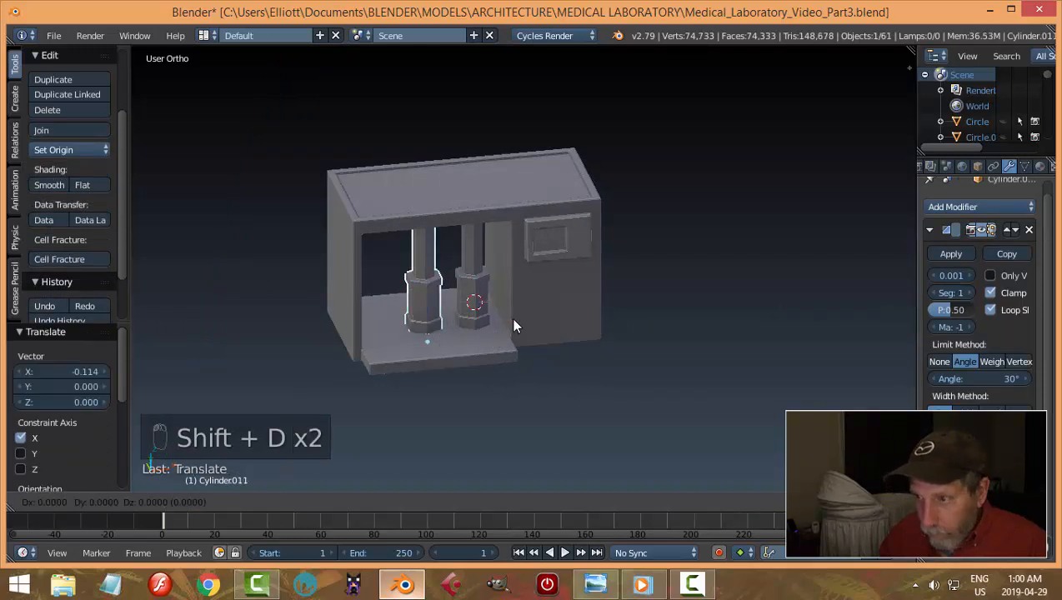
right_click(500, 321)
key(g)
key(x)
click(432, 337)
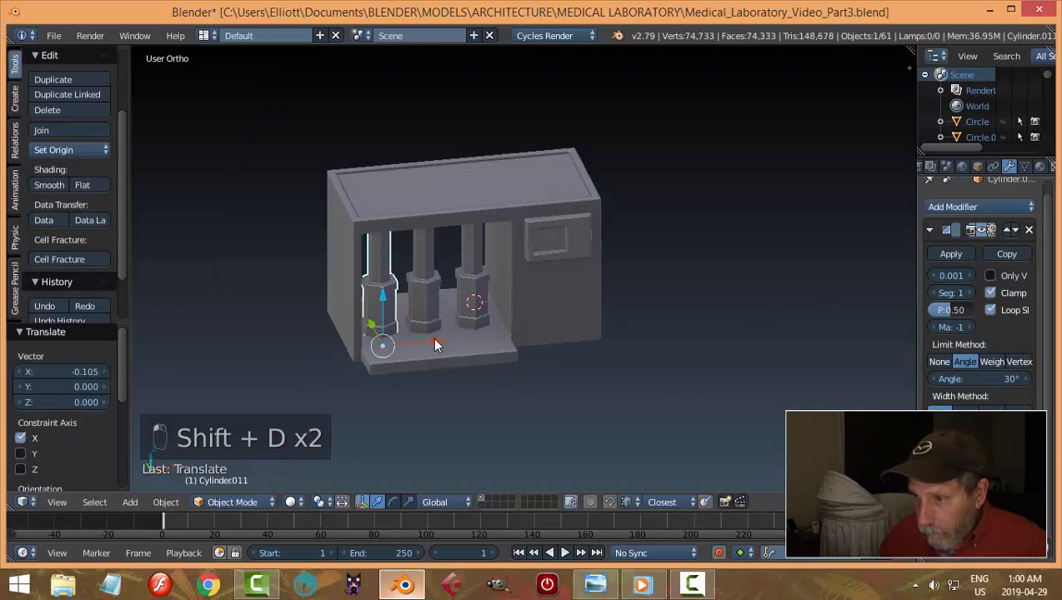
In Edit Mode, box select the top vertices of the outermost cylinder's rod in a wireframe right view and delete them
key(Tab)
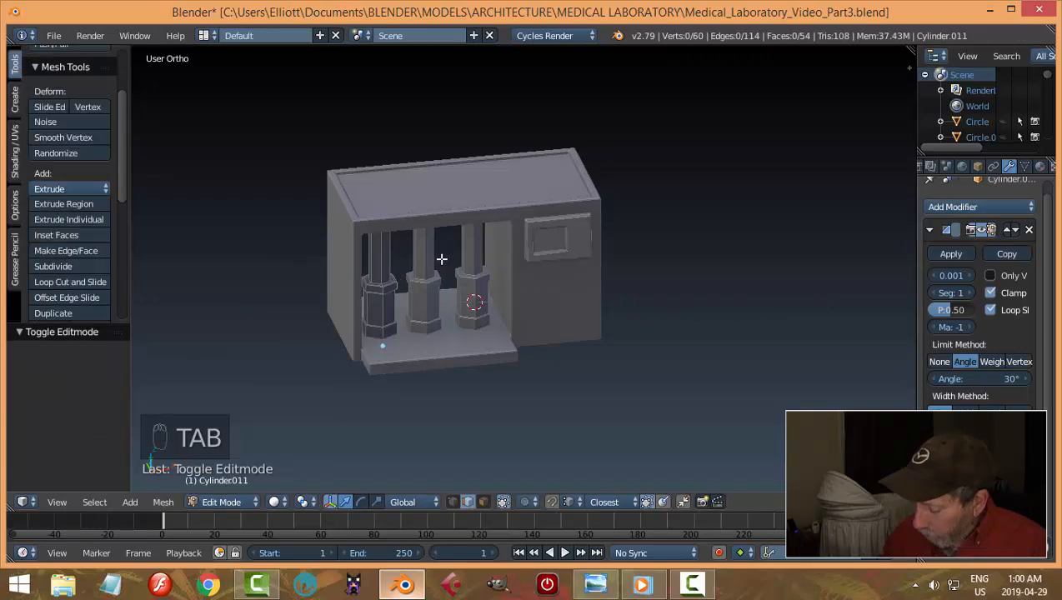
key(KP_3)
key(z)
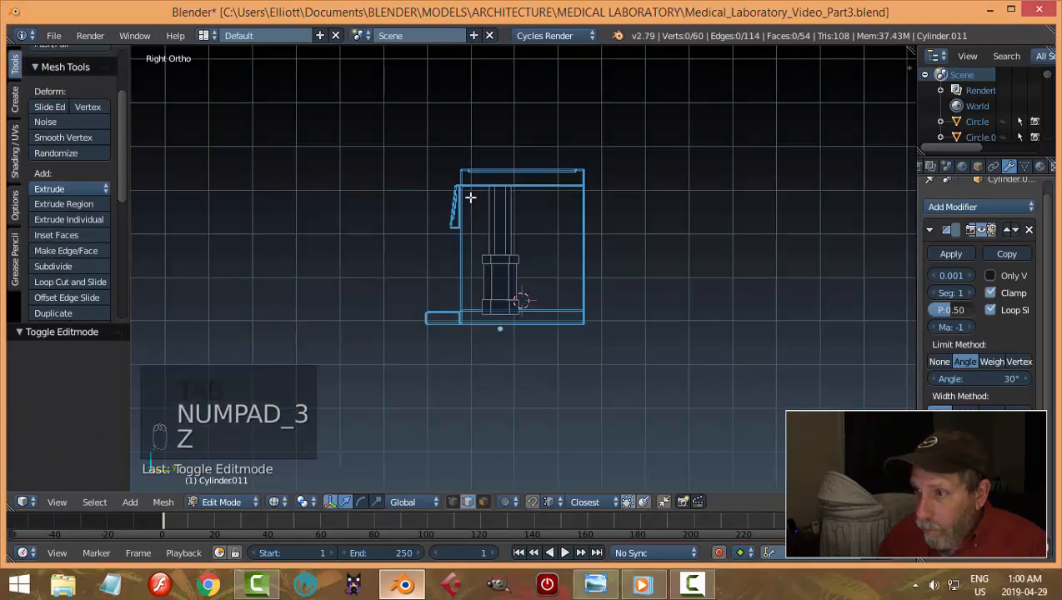
key(b)
drag(454, 158, 559, 209)
scroll(559, 210, up, 3)
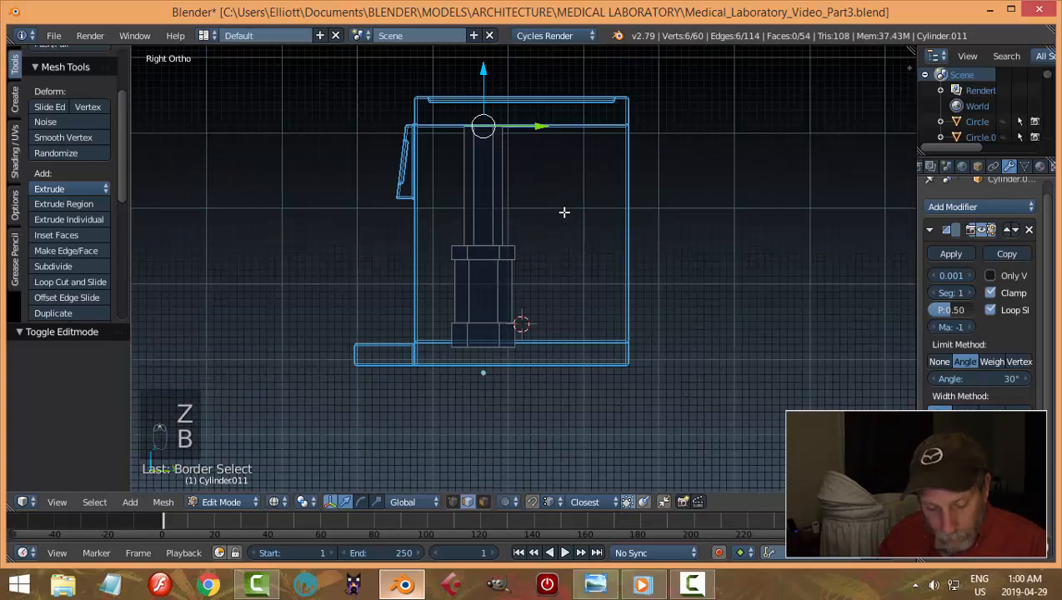
key(x)
click(555, 211)
Restore solid shading, merge the inner edge loop atop the outermost cylinder at its center to close it, and return to Object Mode
middle_drag(535, 219, 437, 252)
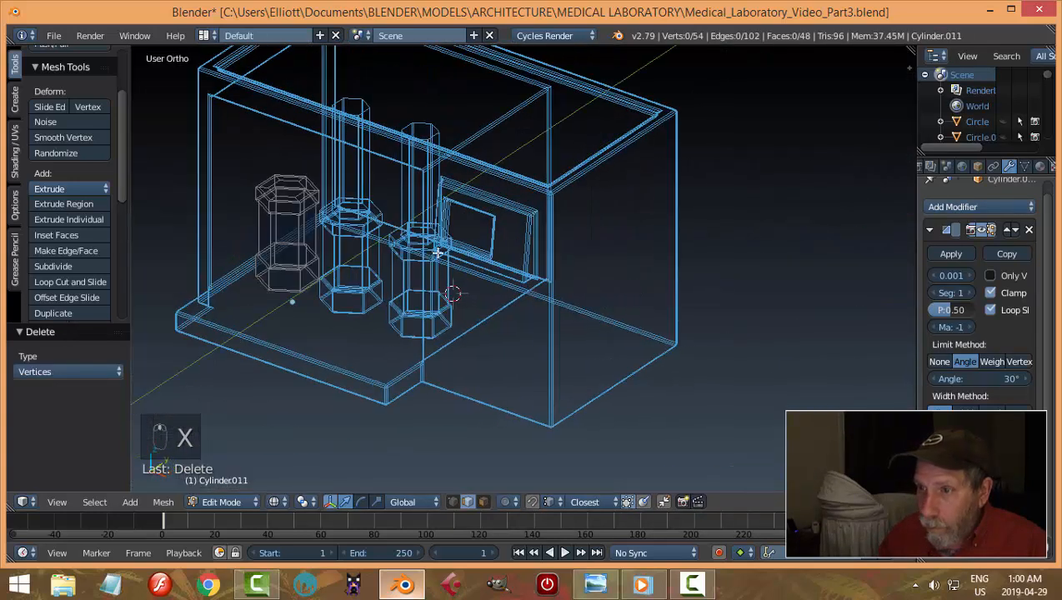
middle_drag(314, 203, 620, 295)
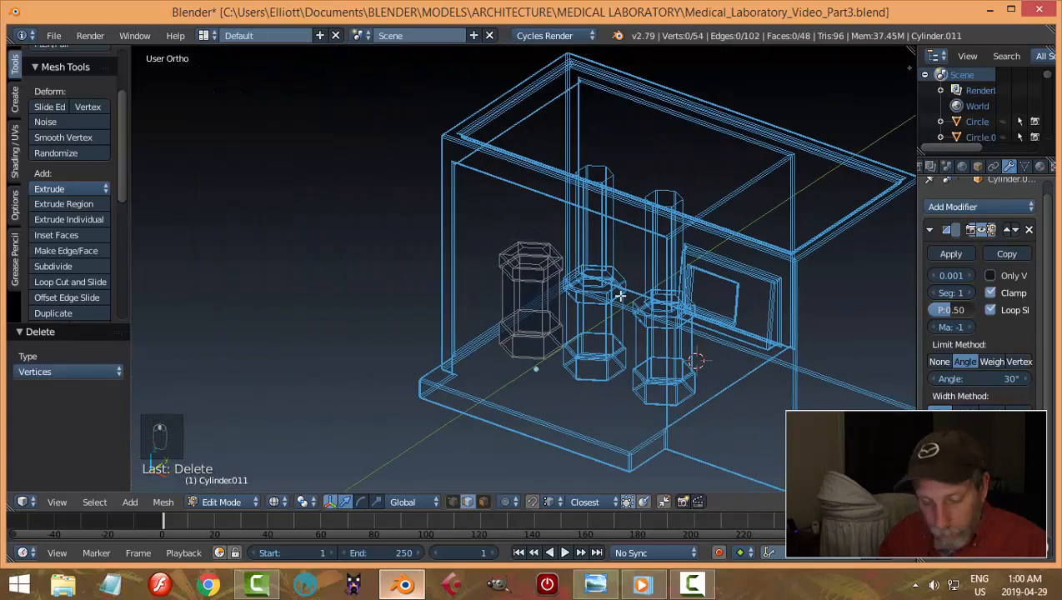
key(z)
click(615, 375)
scroll(550, 261, up, 3)
alt+right_click(550, 254)
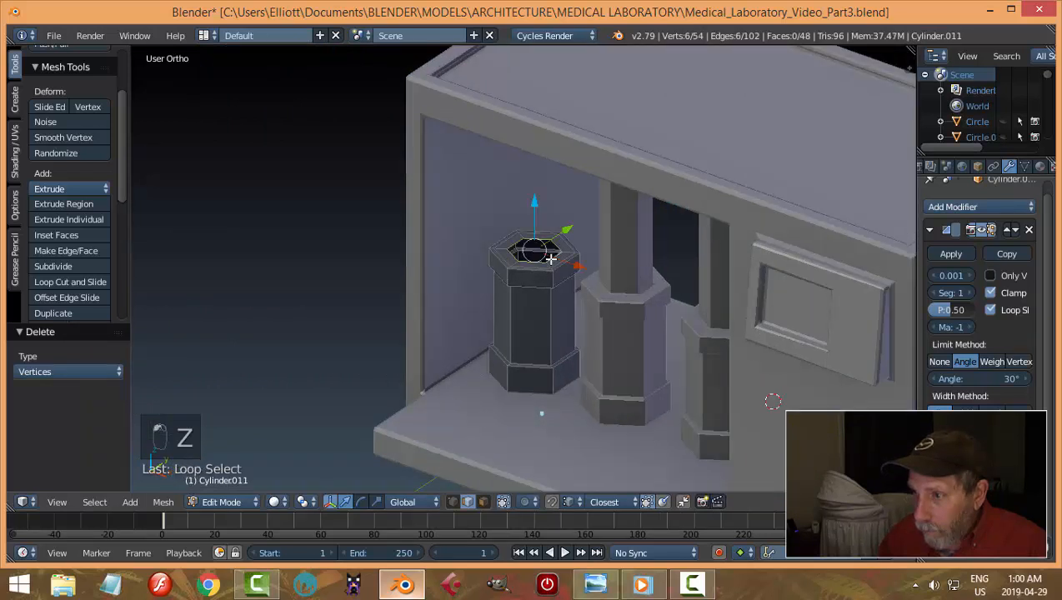
key(alt+m)
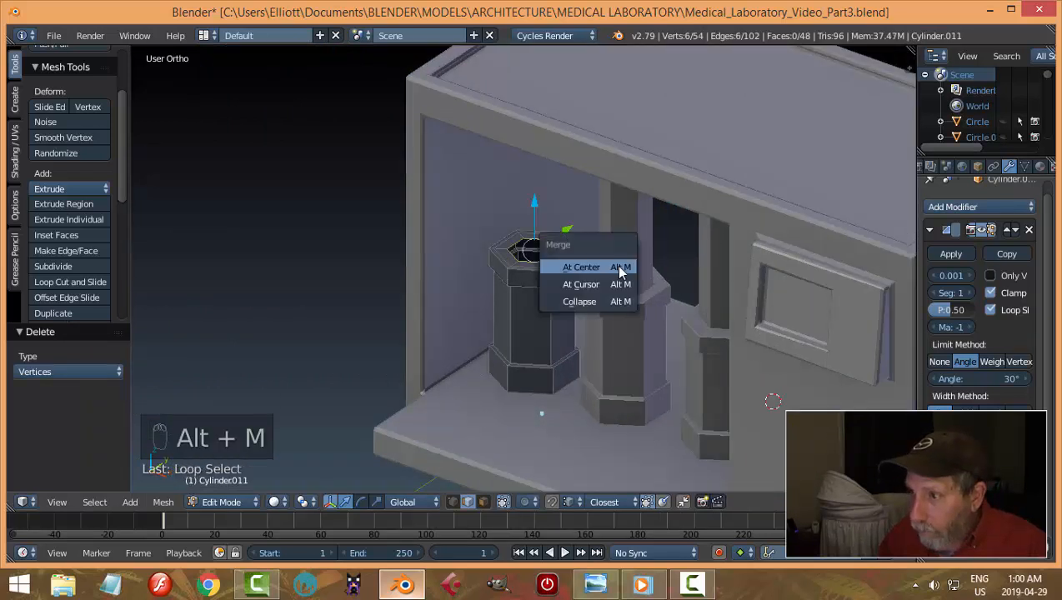
click(621, 269)
key(Tab)
click(567, 267)
Select all three cylinders, shift them together inside the open body, and deselect them
scroll(568, 267, down, 3)
middle_drag(568, 267, 603, 267)
key(a)
key(a)
right_click(560, 265)
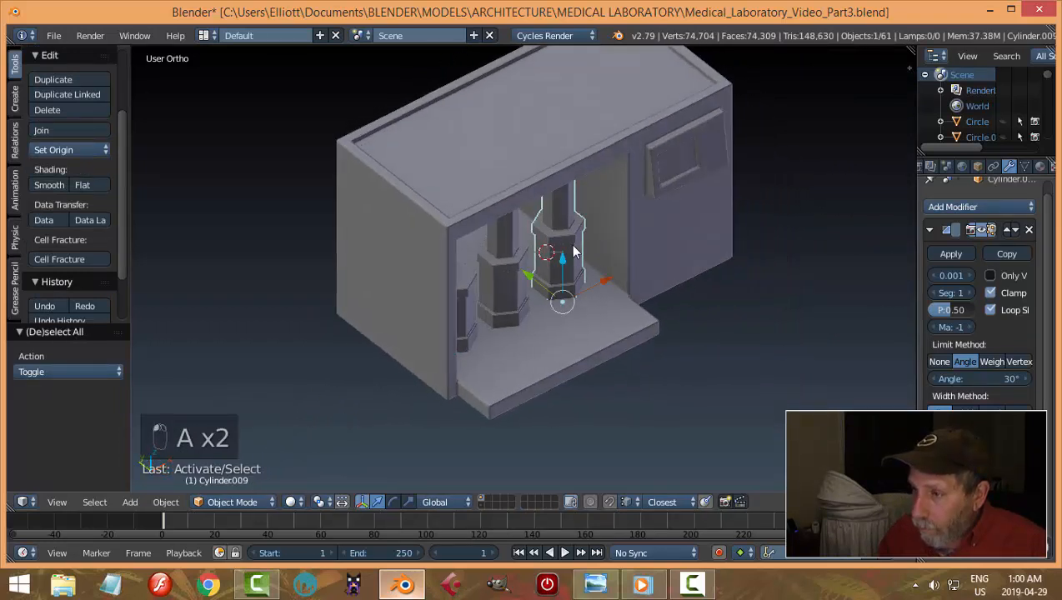
shift+right_click(500, 296)
shift+right_click(469, 298)
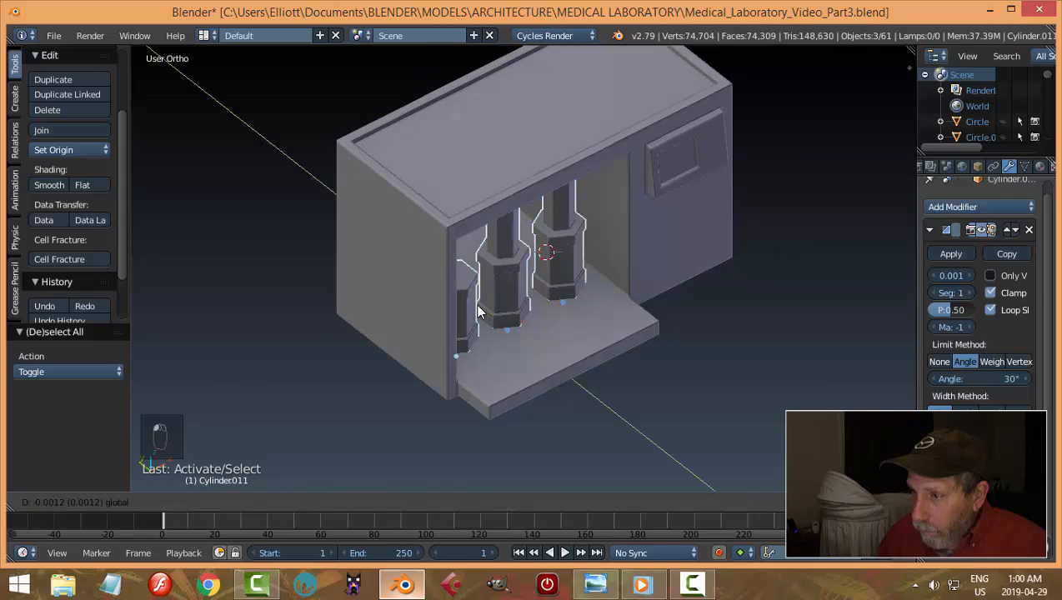
drag(475, 303, 566, 318)
key(a)
scroll(641, 304, down, 3)
middle_drag(641, 303, 559, 285)
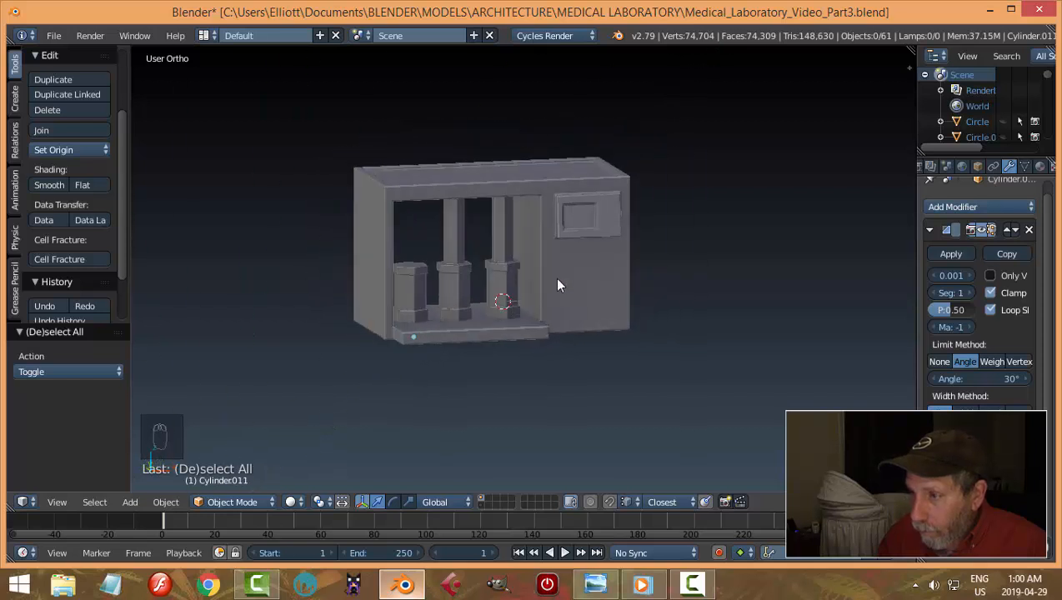
Check the machine in the reference picture, unhide all the other laboratory objects, and deselect everything
click(595, 584)
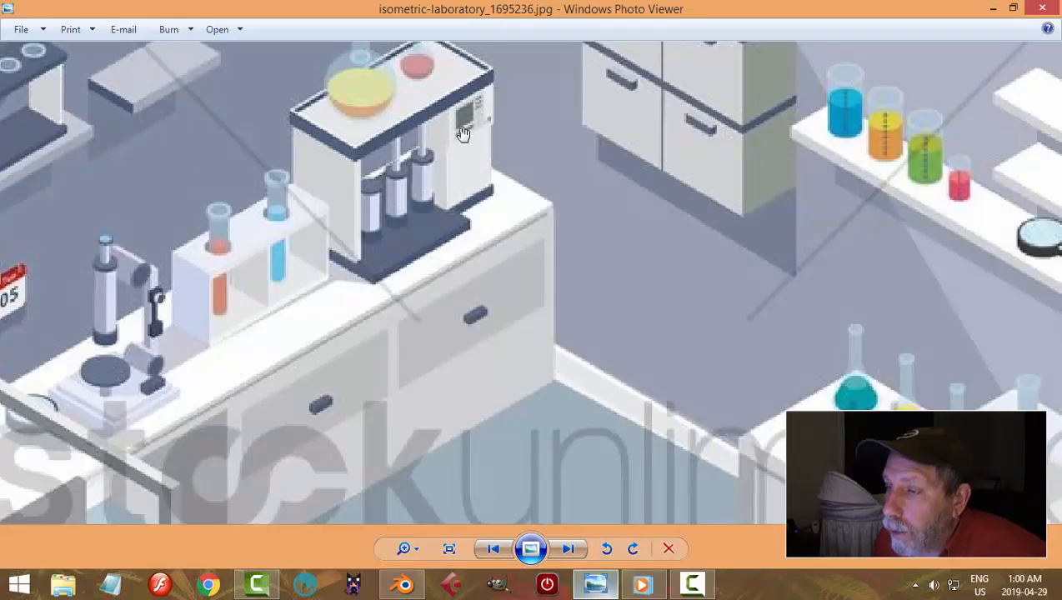
scroll(511, 241, down, 3)
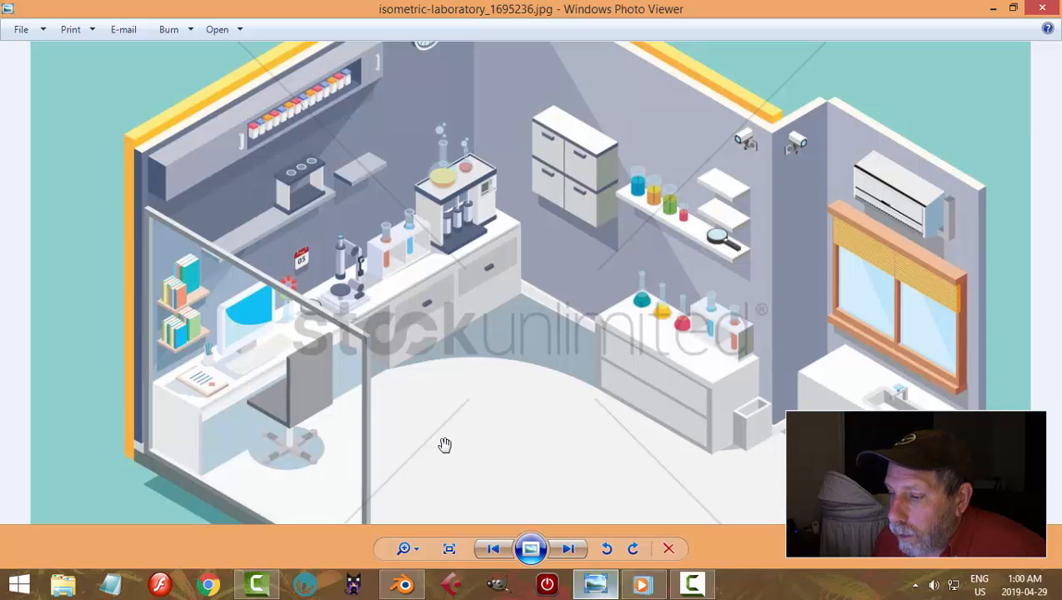
click(403, 584)
mouse_move(536, 353)
middle_down()
mouse_move(510, 269)
mouse_move(541, 349)
middle_up()
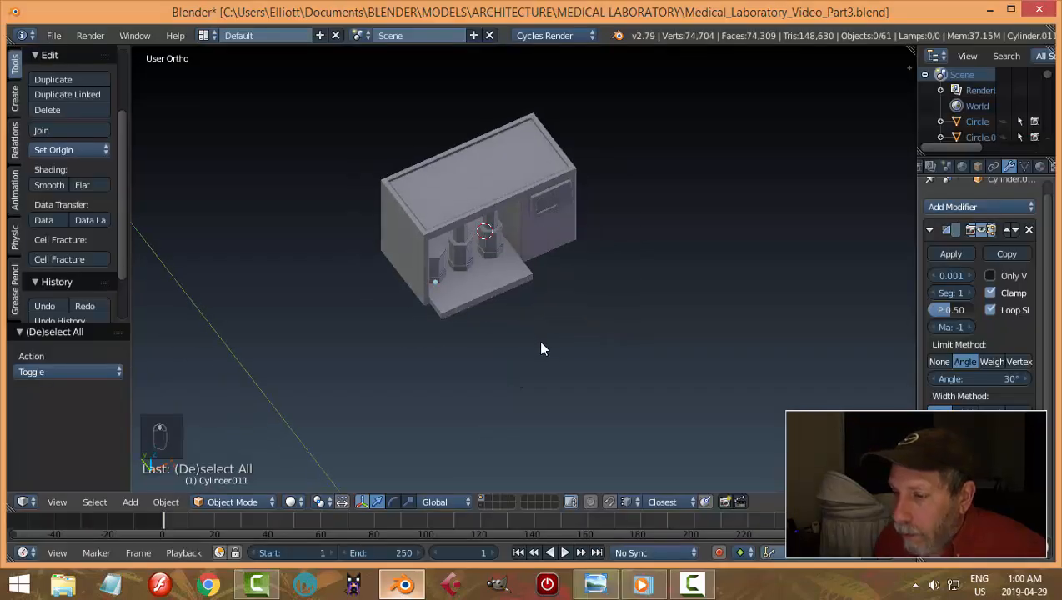
key(alt+h)
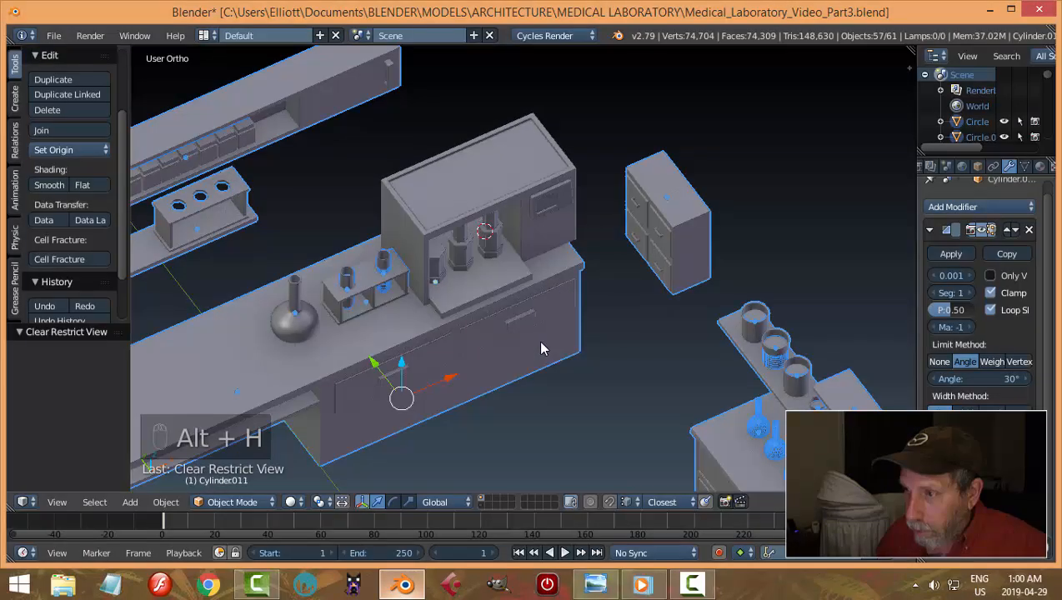
key(a)
middle_drag(569, 351, 589, 324)
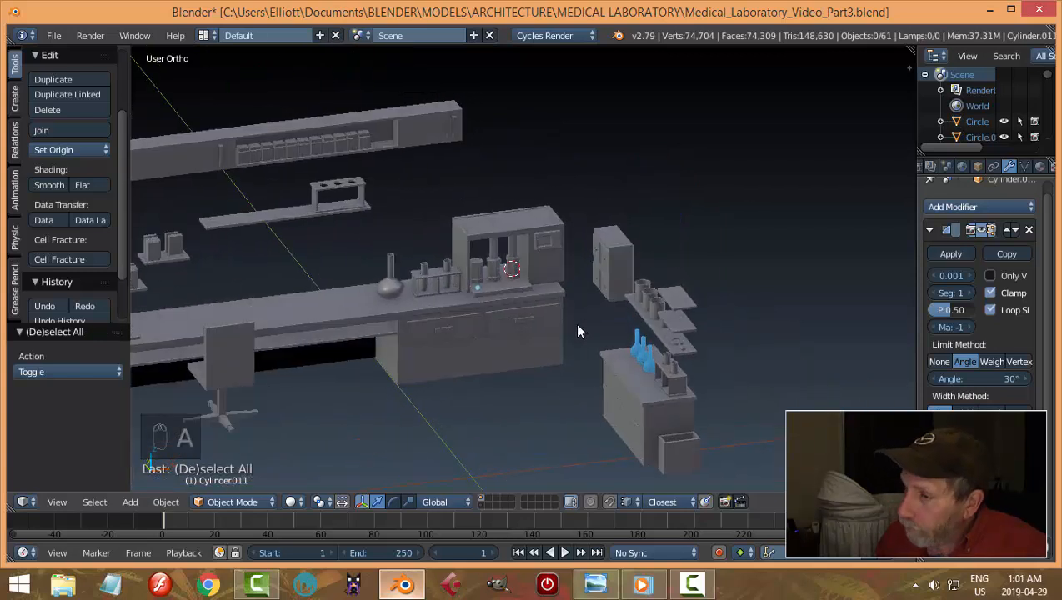
Recheck the reference picture, select the machine's body together with its three cylinders, and scale them down uniformly
click(593, 585)
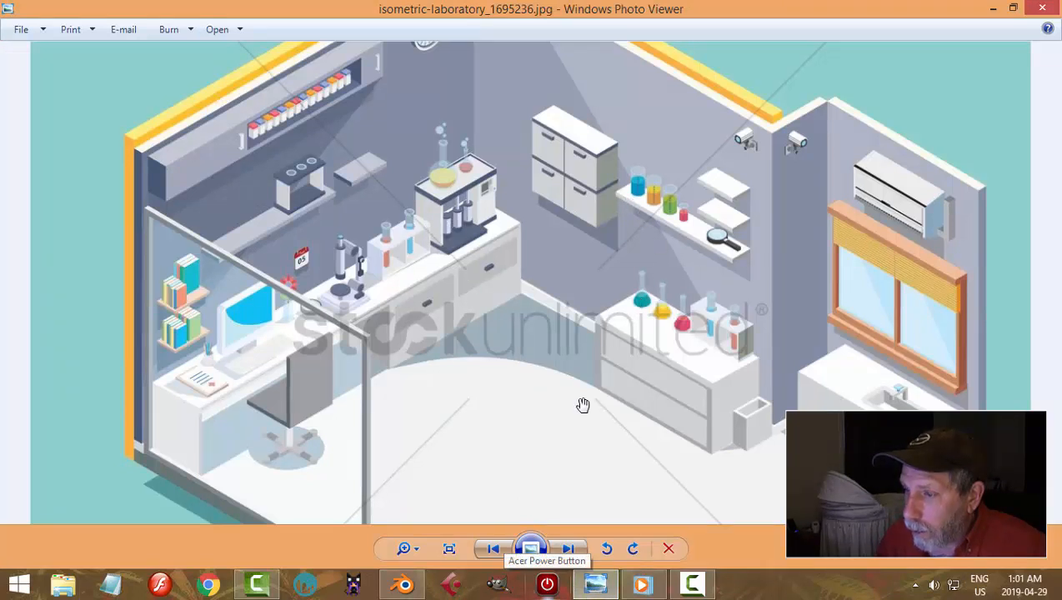
click(403, 585)
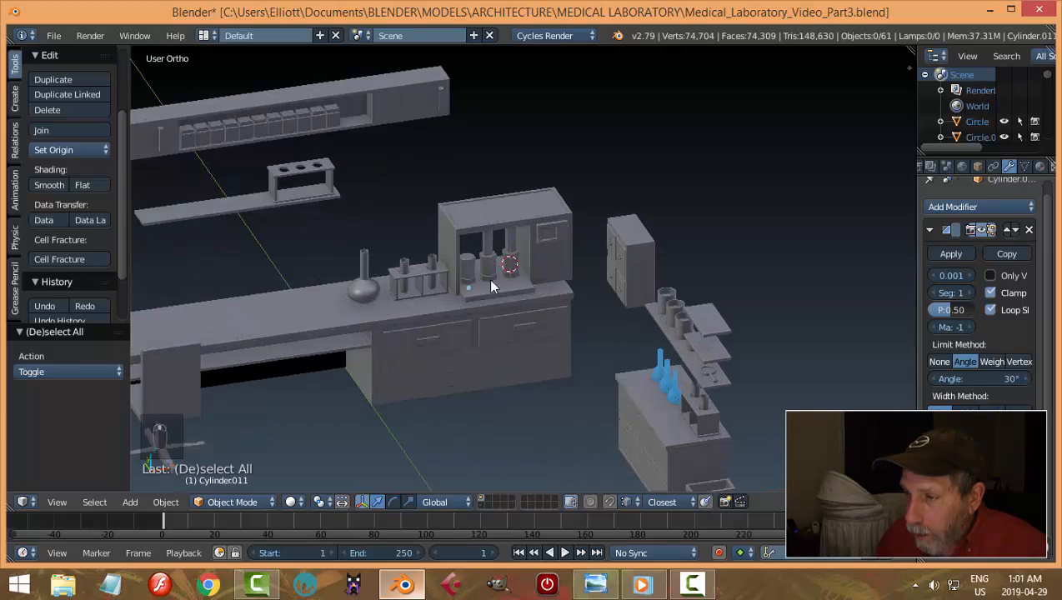
shift+right_click(490, 250)
shift+right_click(512, 248)
shift+right_click(539, 220)
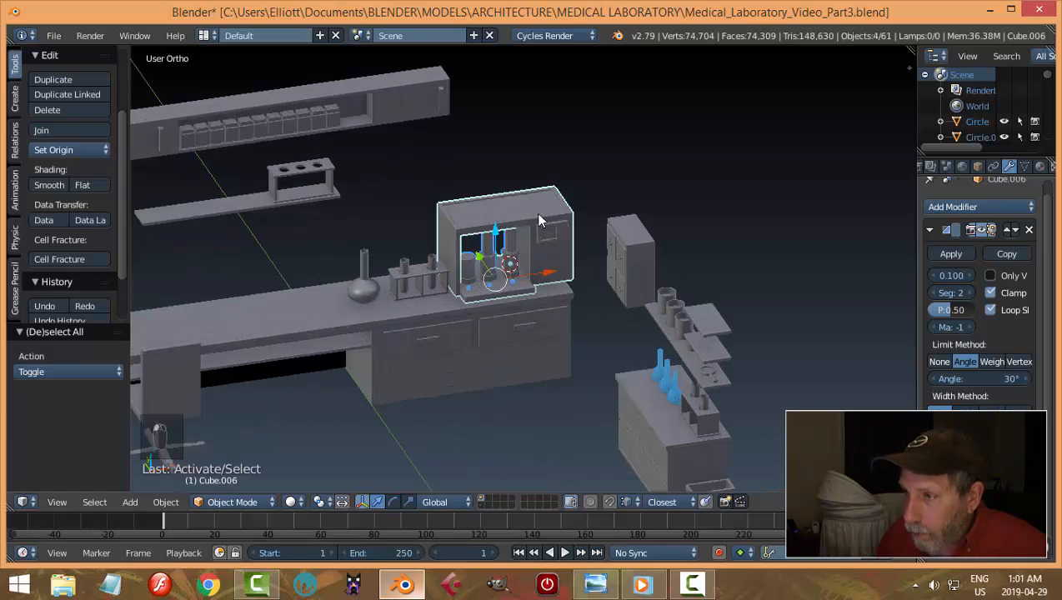
key(s)
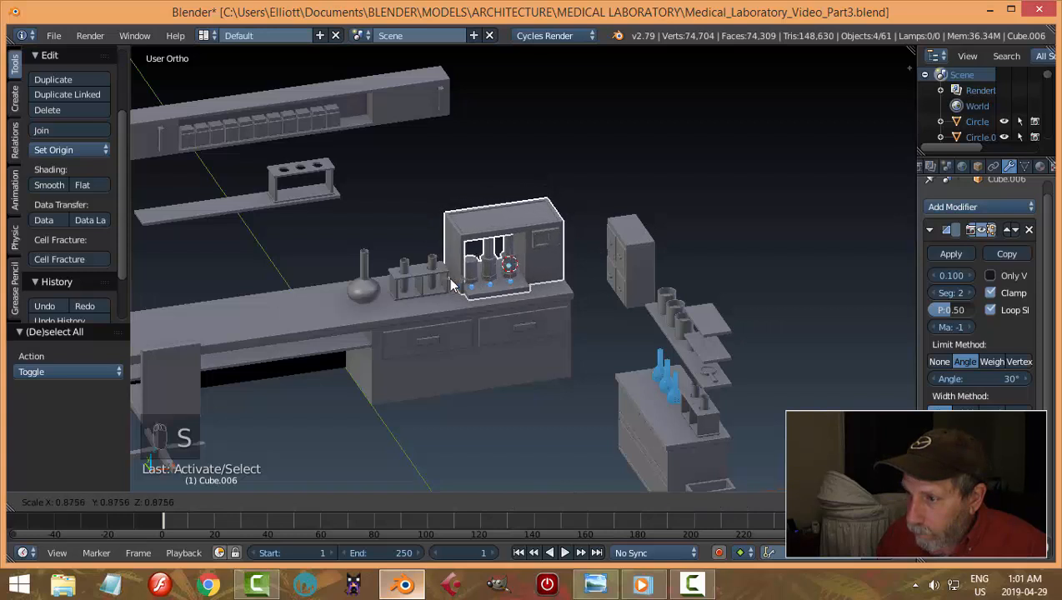
click(409, 285)
Lower the selected machine 0.031 along Z onto the countertop
middle_drag(426, 286, 490, 299)
scroll(577, 255, up, 2)
drag(494, 255, 501, 271)
Check the machine's placement in the reference picture and move it 0.038 along Y on the countertop
middle_drag(526, 277, 564, 347)
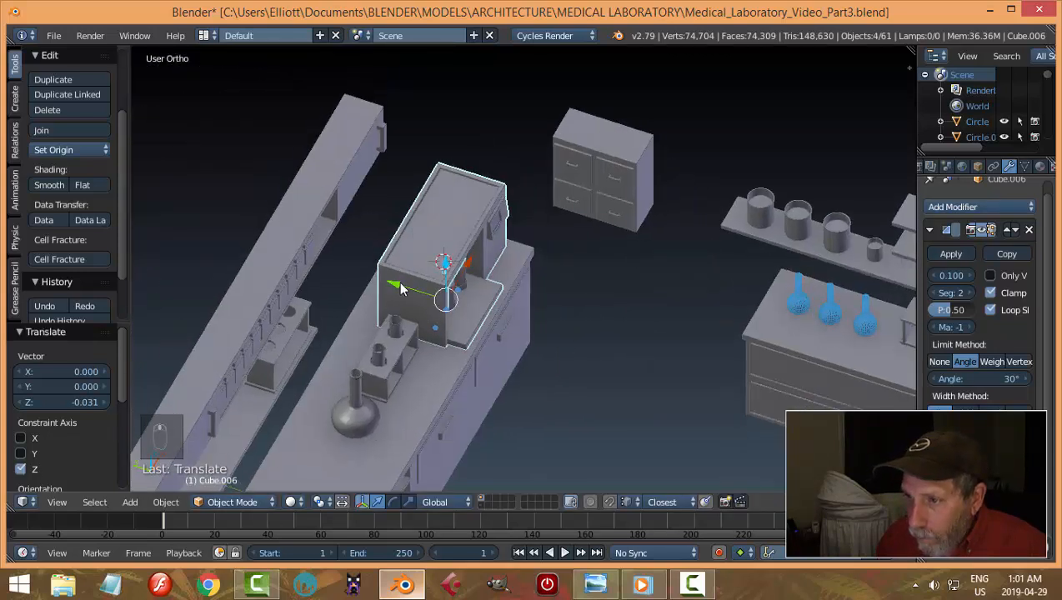
click(595, 583)
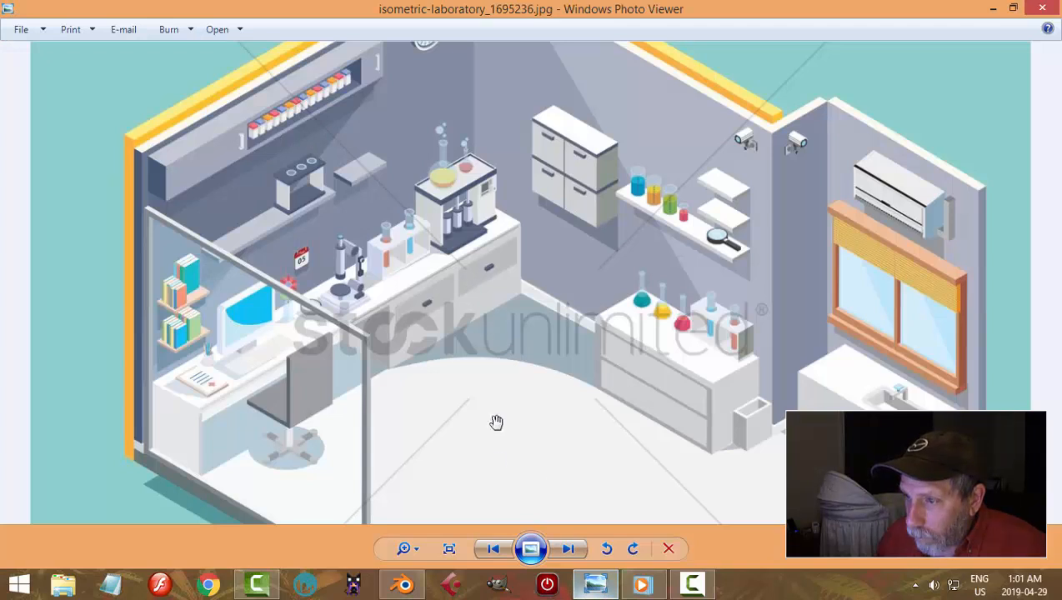
click(405, 585)
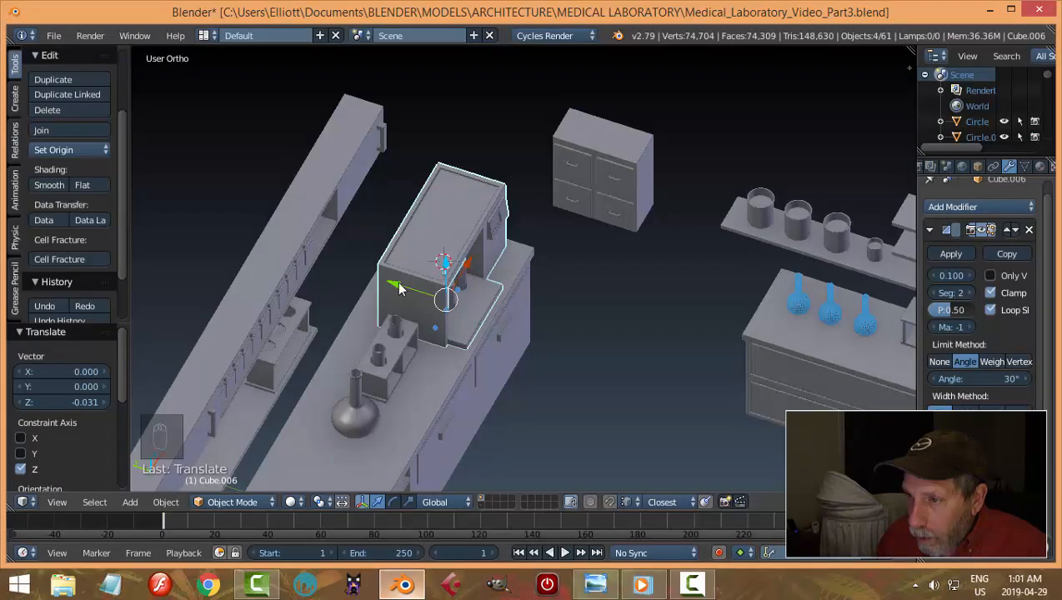
drag(399, 288, 385, 284)
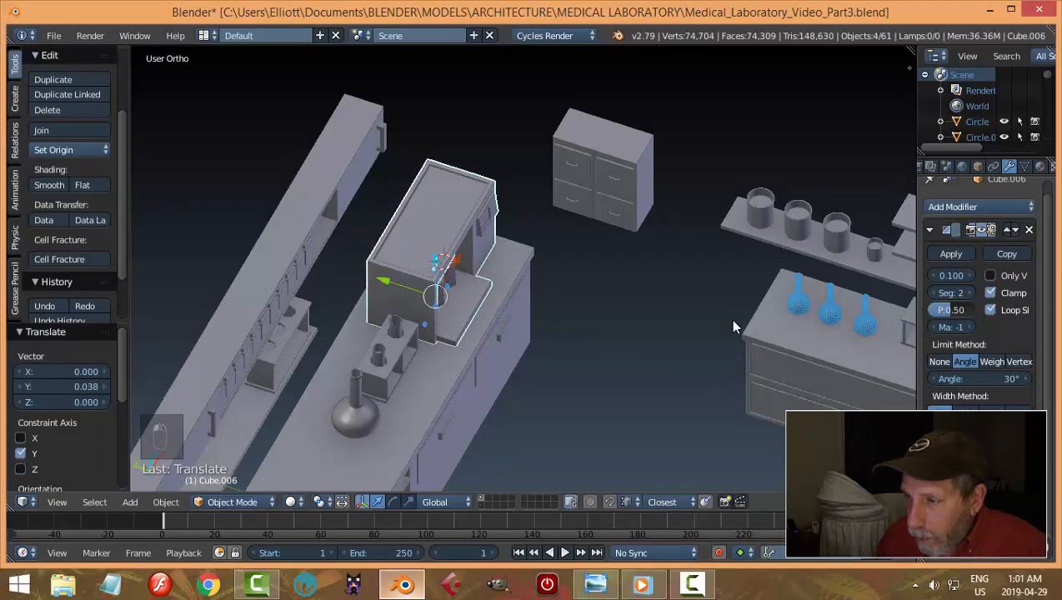
Compare the machine's size and position on the counter with the reference picture from several angles
middle_drag(734, 327, 604, 306)
click(595, 585)
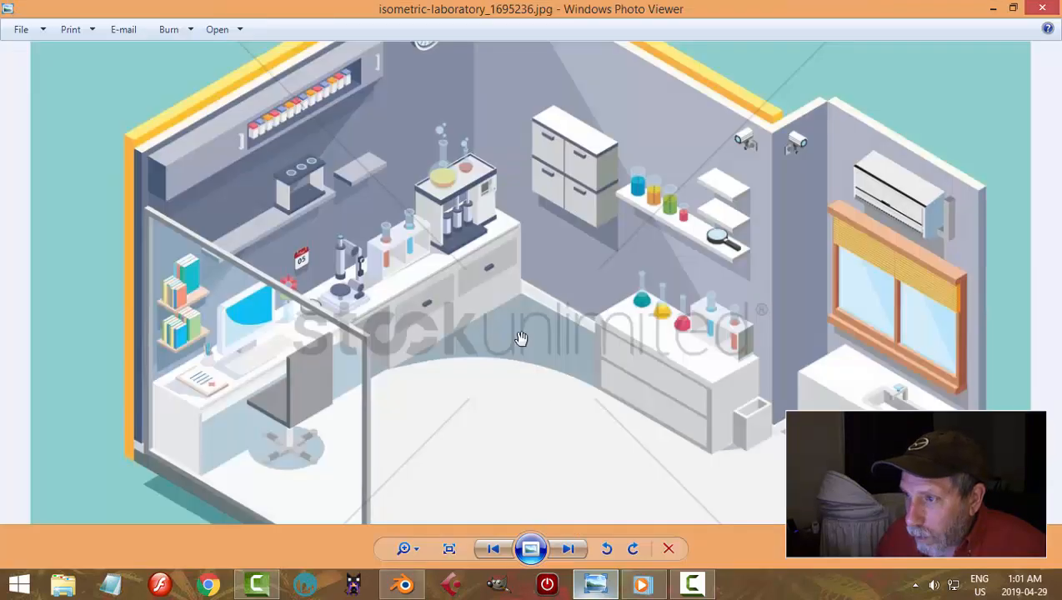
click(403, 585)
middle_drag(550, 382, 552, 315)
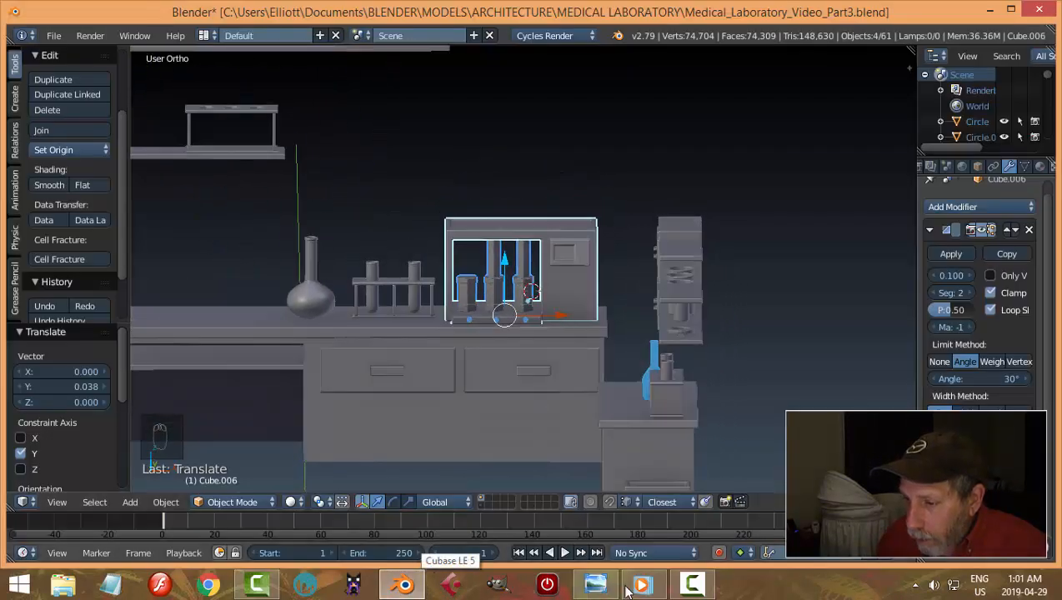
click(598, 589)
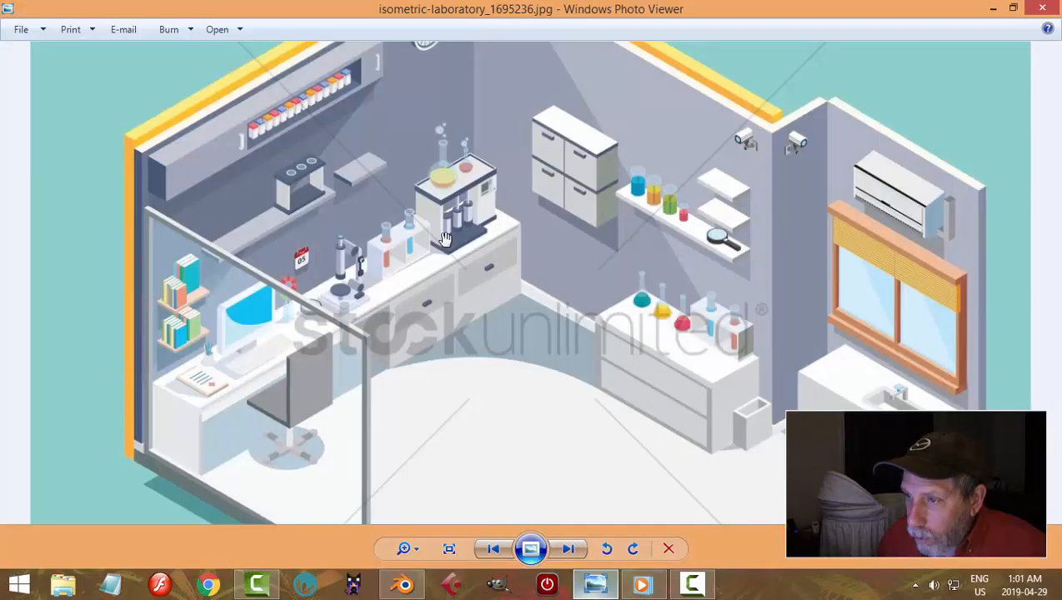
right_click(403, 585)
click(531, 394)
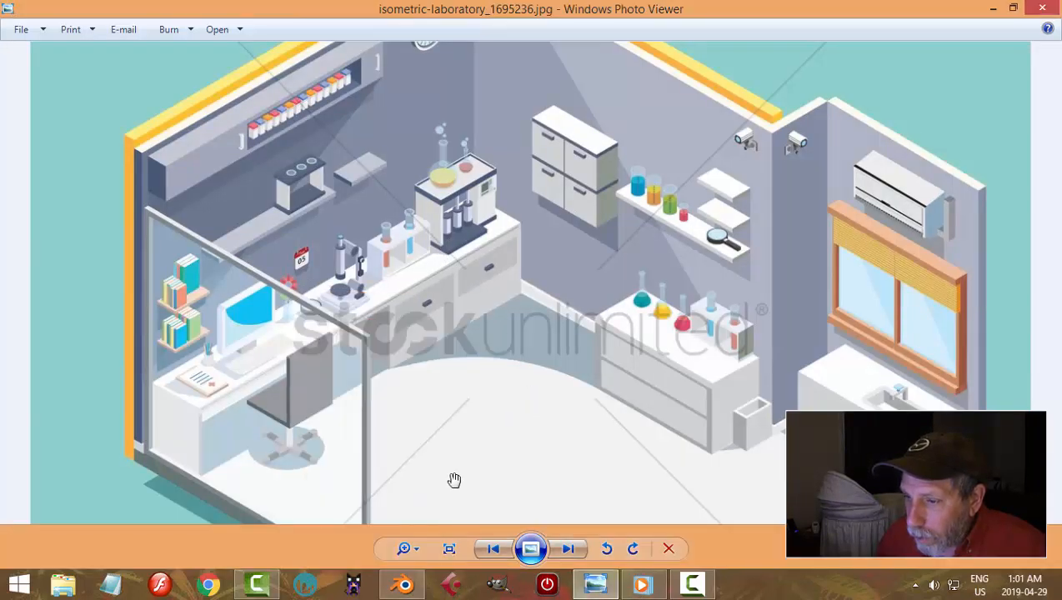
click(409, 577)
middle_drag(512, 471, 521, 442)
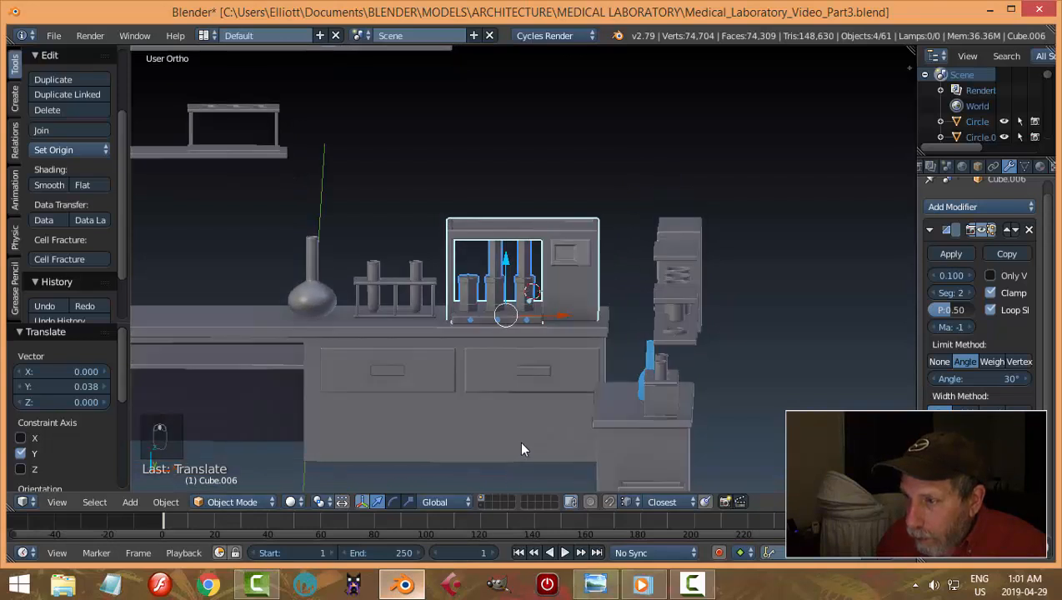
scroll(529, 430, up, 1)
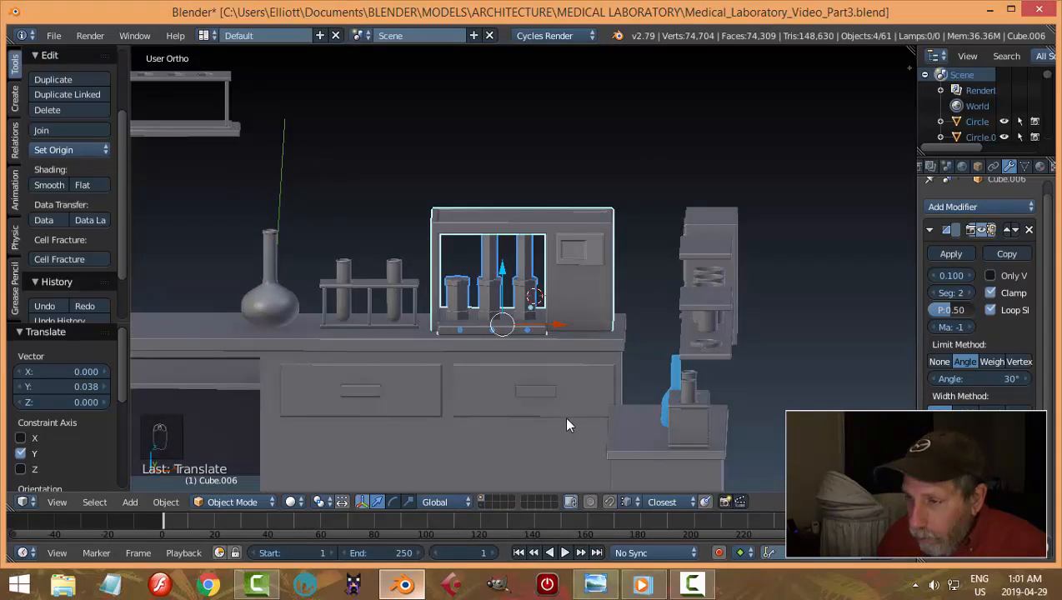
click(596, 585)
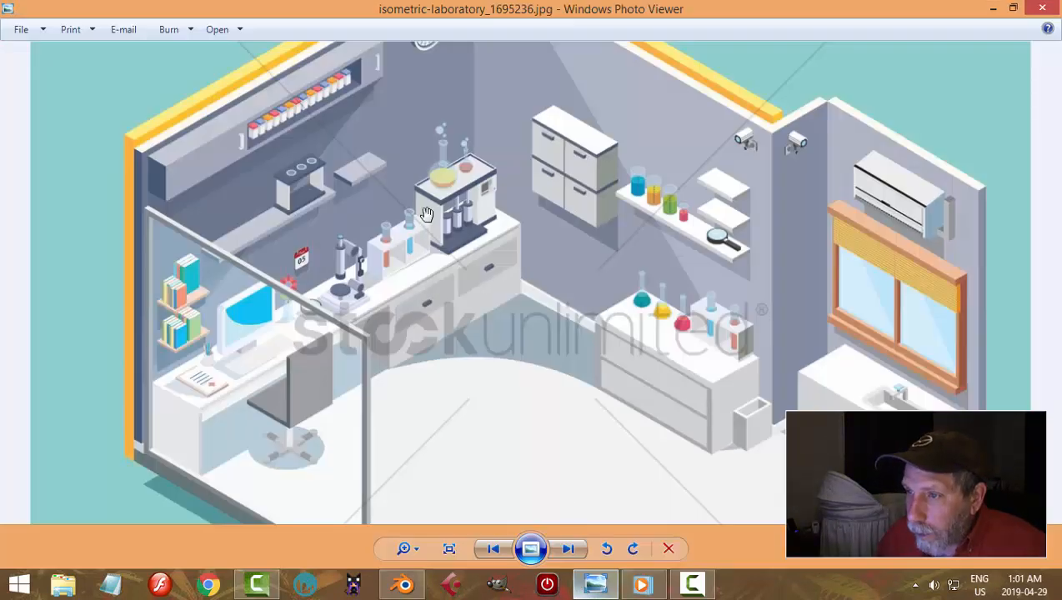
Adjust the machine's uniform scale slightly, move it 0.015 along X on the countertop, and save the file
click(400, 587)
middle_drag(498, 406, 570, 350)
key(s)
click(520, 378)
drag(564, 307, 567, 312)
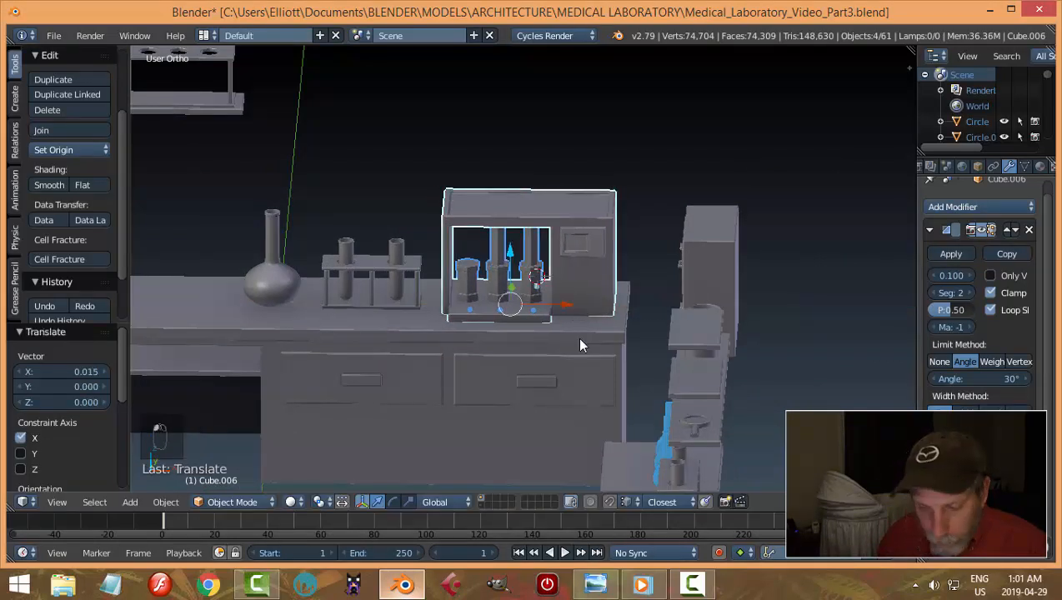
key(a)
middle_drag(580, 345, 305, 281)
key(ctrl+s)
right_click(282, 268)
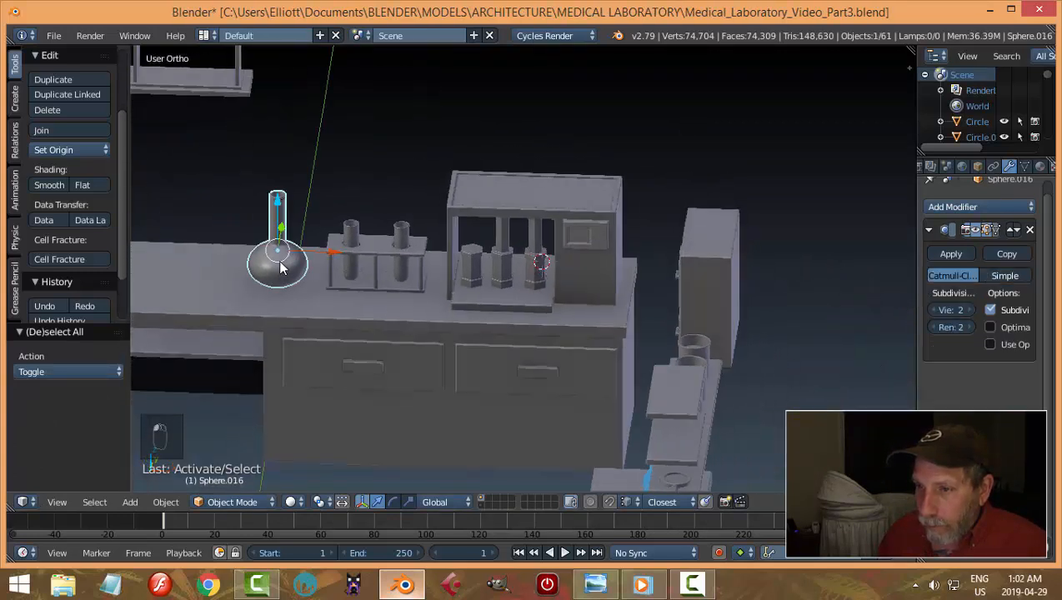
click(282, 272)
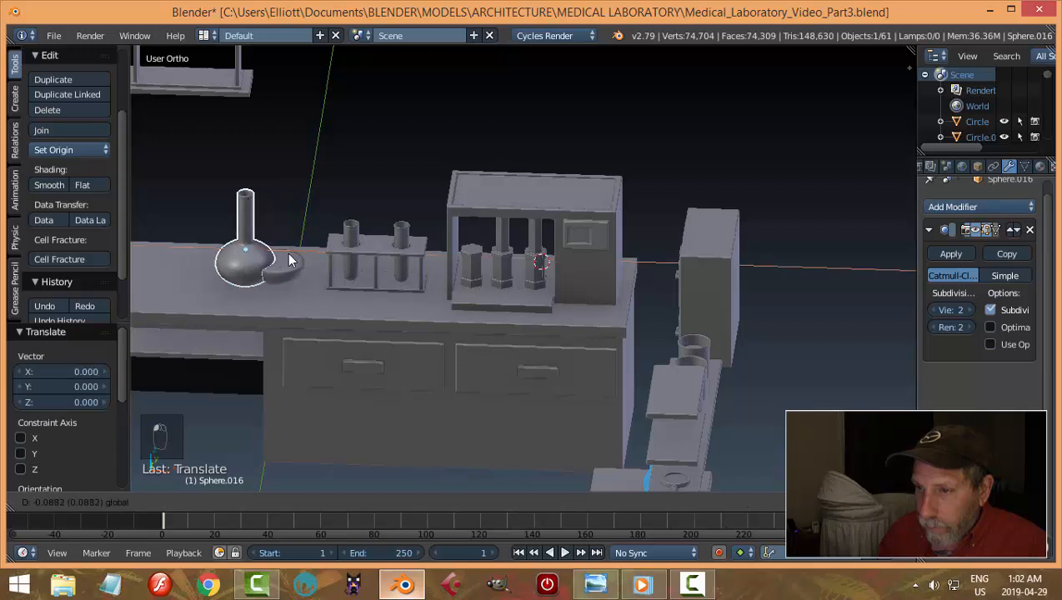
key(ctrl+z)
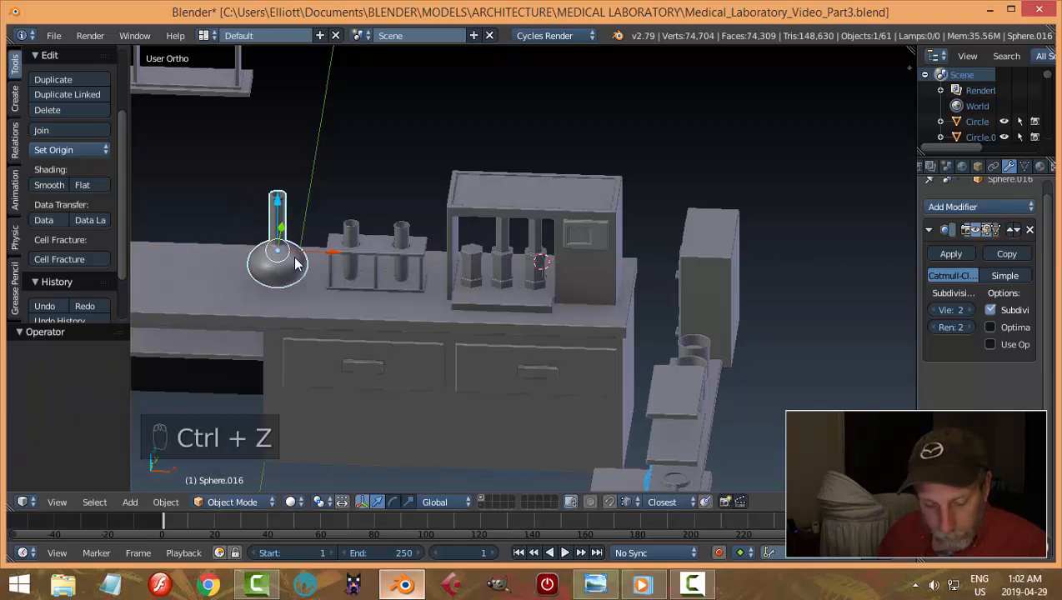
In a wireframe front view, box-select both objects of the large flask on the counter and move them -0.062 along X
key(z)
click(398, 256)
right_click(277, 281)
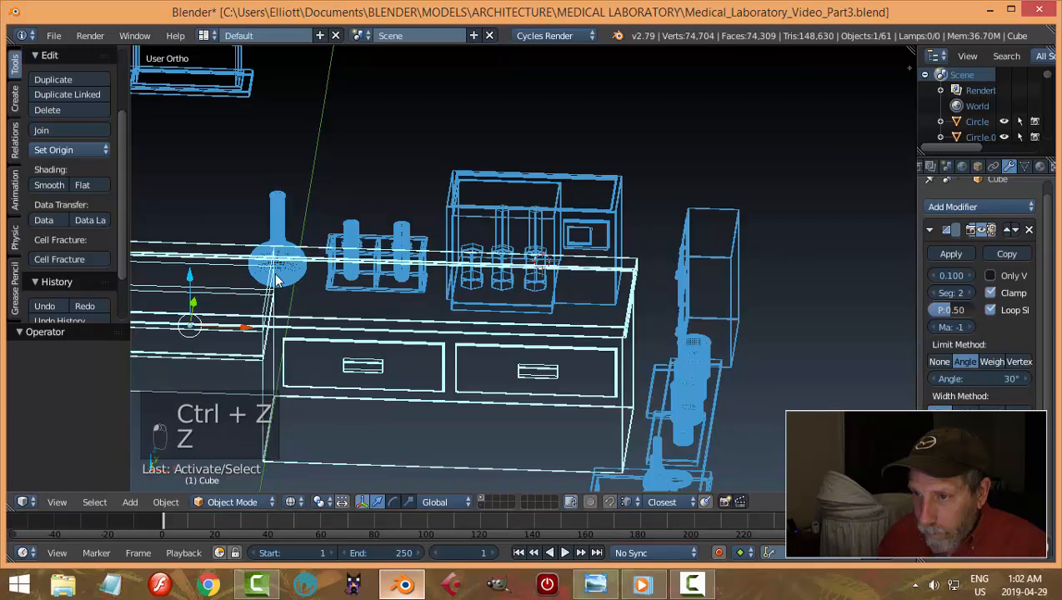
key(KP_3)
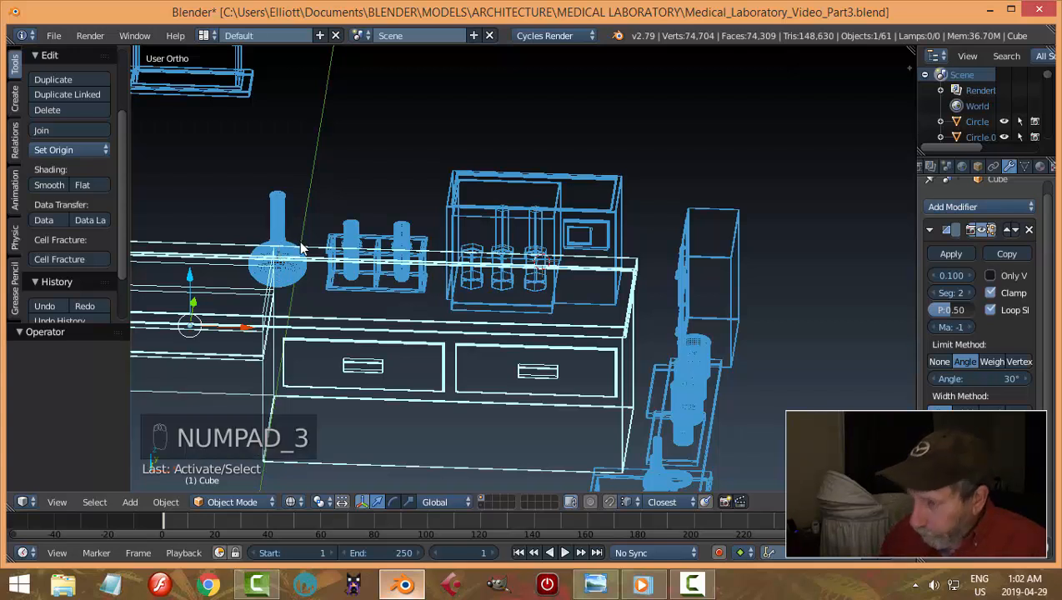
key(KP_1)
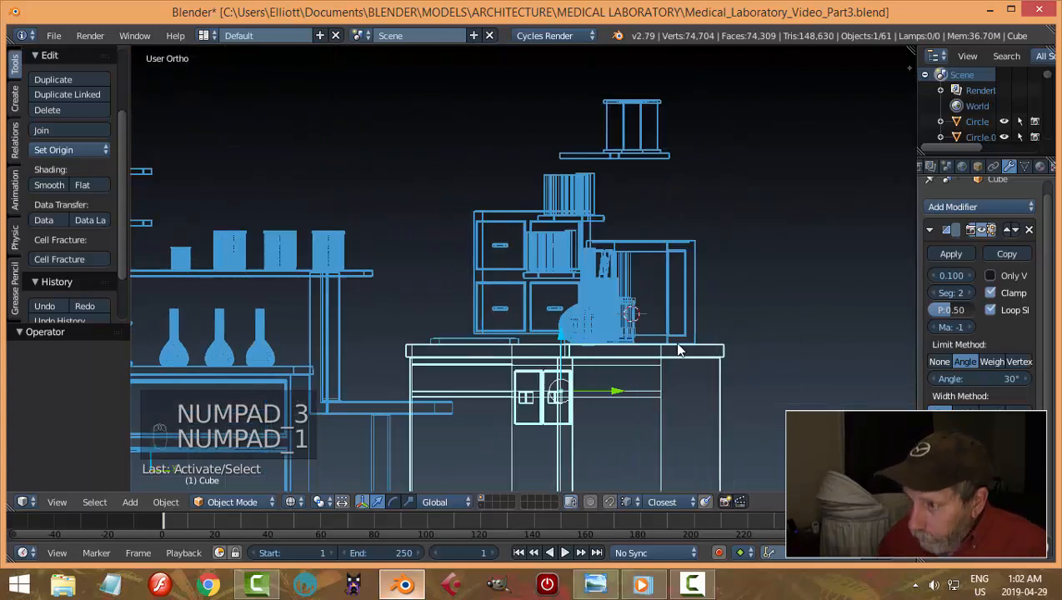
key(a)
key(a)
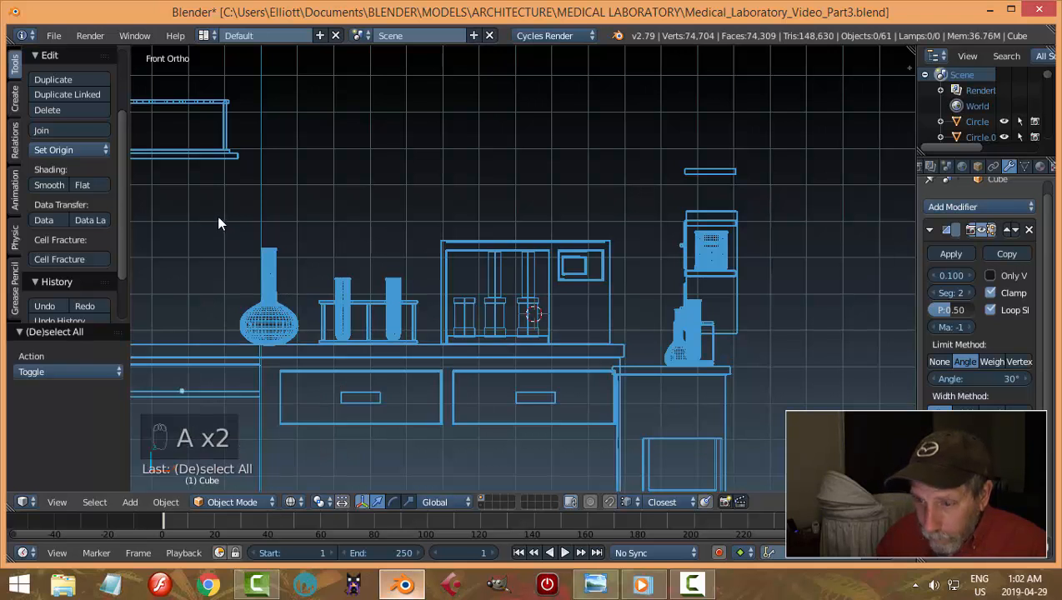
key(b)
drag(223, 201, 299, 305)
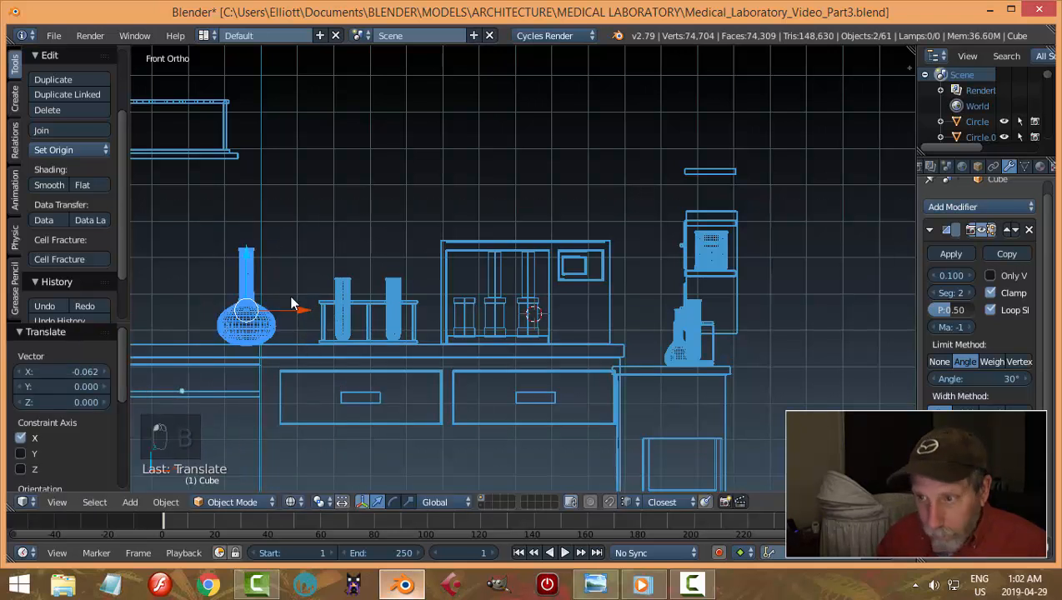
Move the flask onto the machine's top by 0.636 in X and 0.288 in Z, and shift it 0.019 in X and 0.028 in Y
key(g)
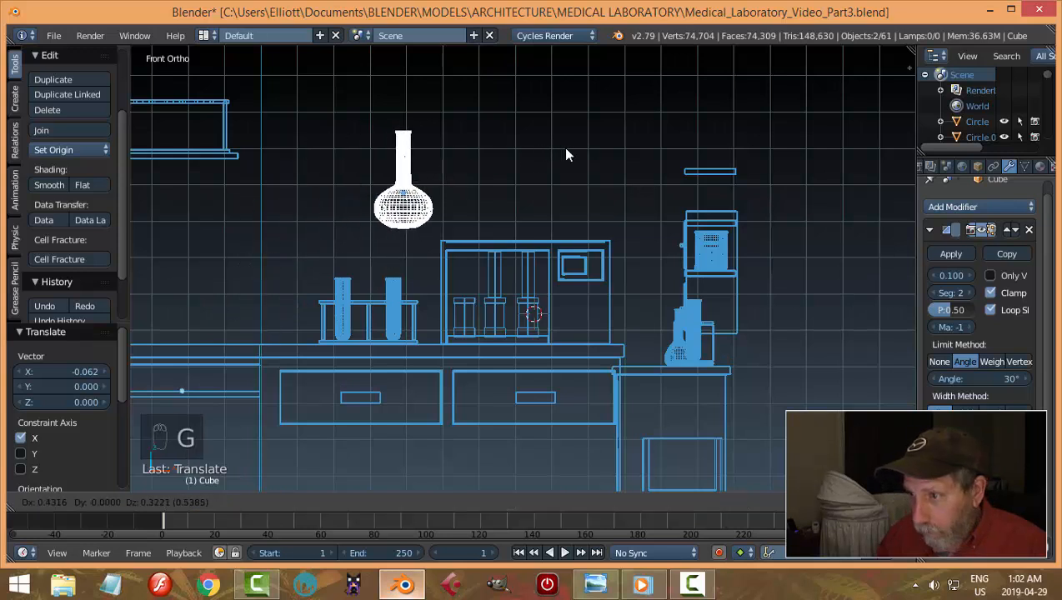
click(619, 165)
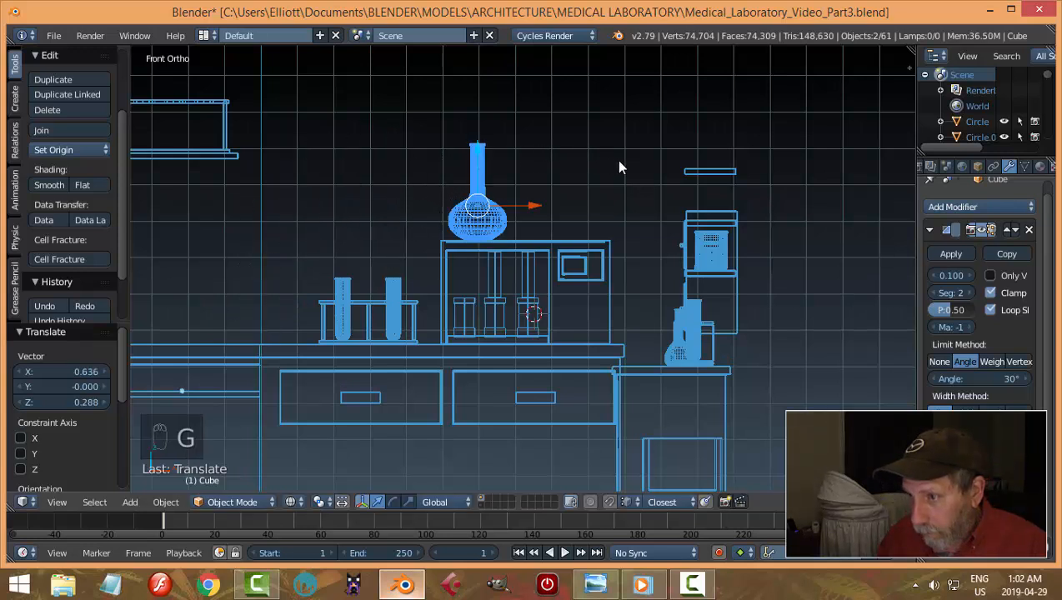
key(KP_7)
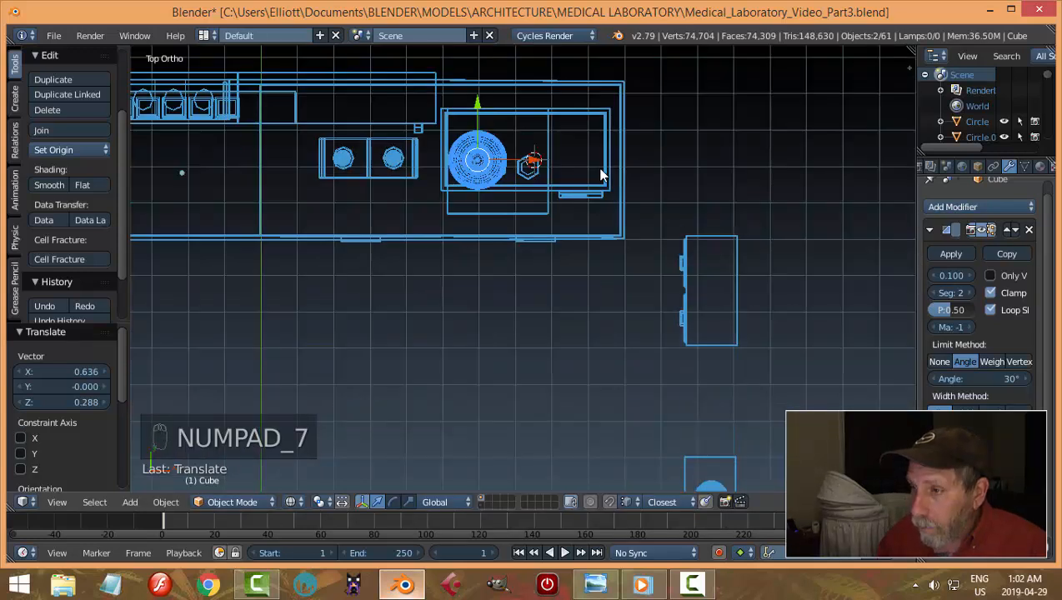
key(g)
click(607, 161)
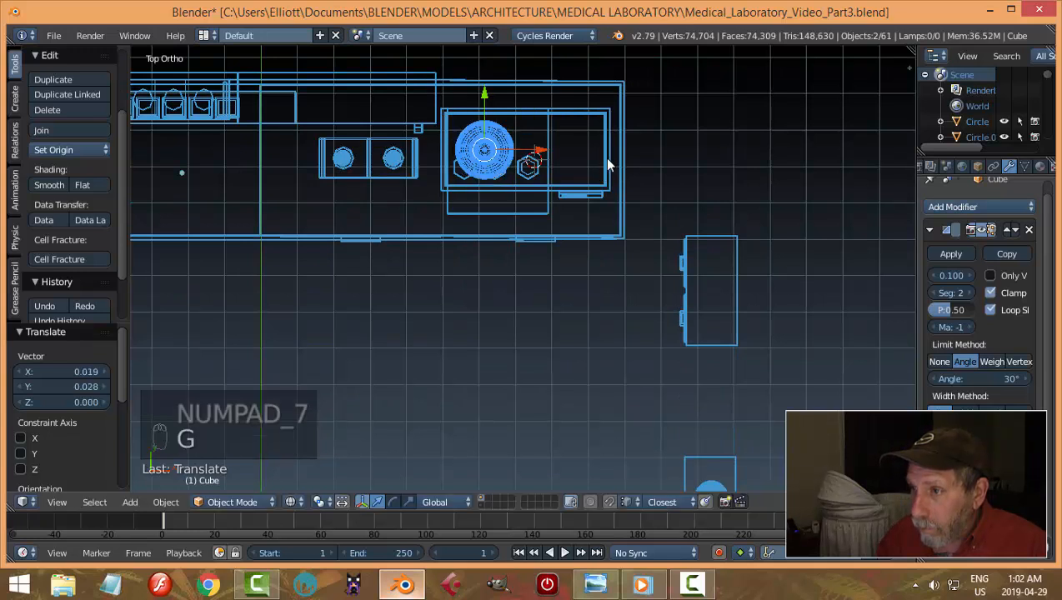
Adjust the flask along Y in side view, lower it 0.024 along Z onto the machine, and return to solid shading
key(KP_3)
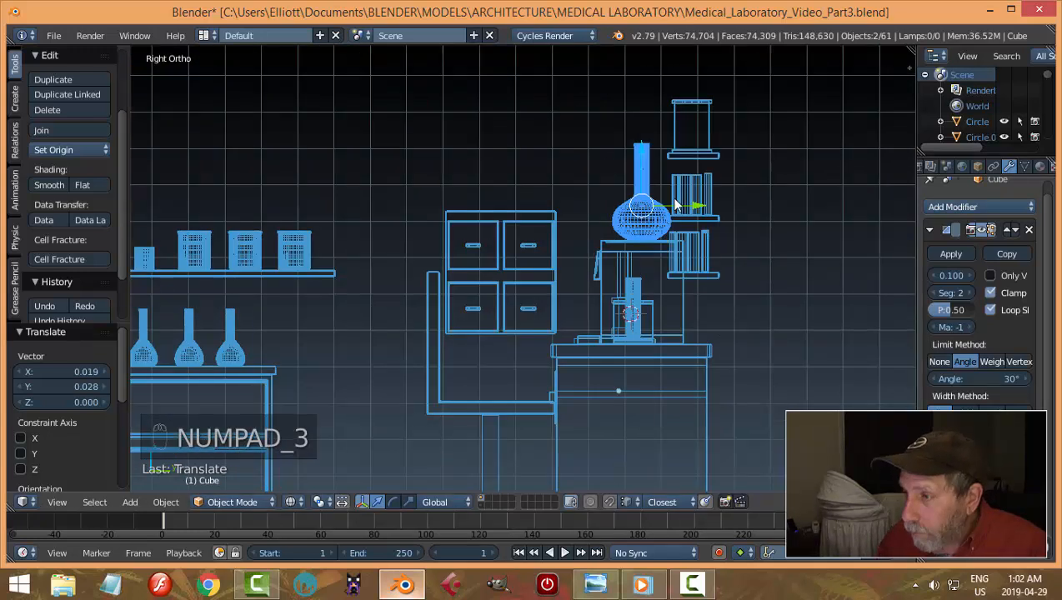
drag(704, 207, 700, 202)
drag(641, 154, 643, 164)
middle_drag(643, 163, 664, 235)
key(z)
click(681, 300)
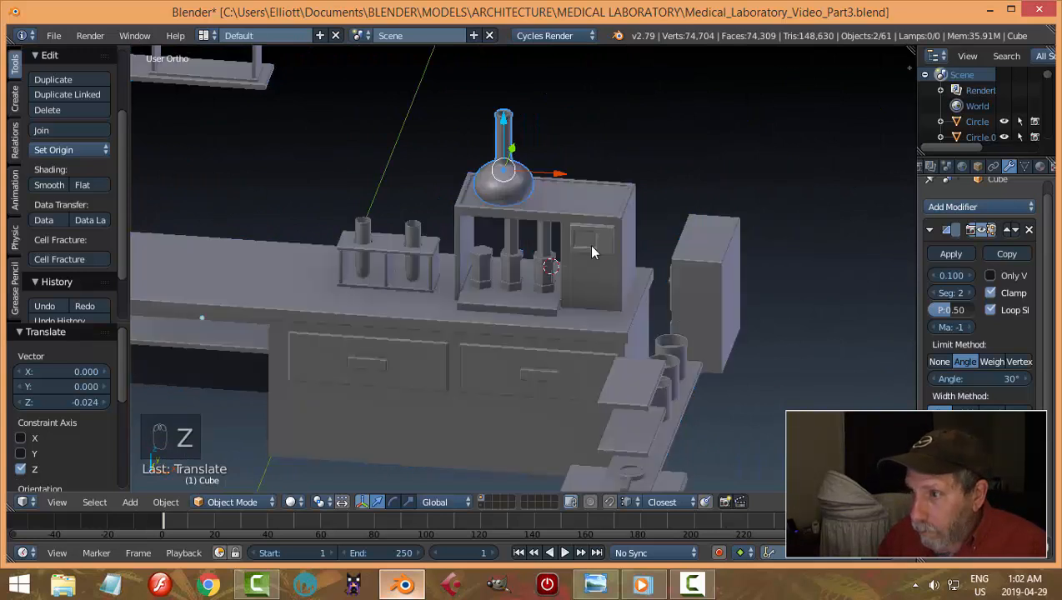
mouse_move(593, 247)
middle_down()
mouse_move(632, 254)
mouse_move(635, 220)
mouse_move(614, 238)
middle_up()
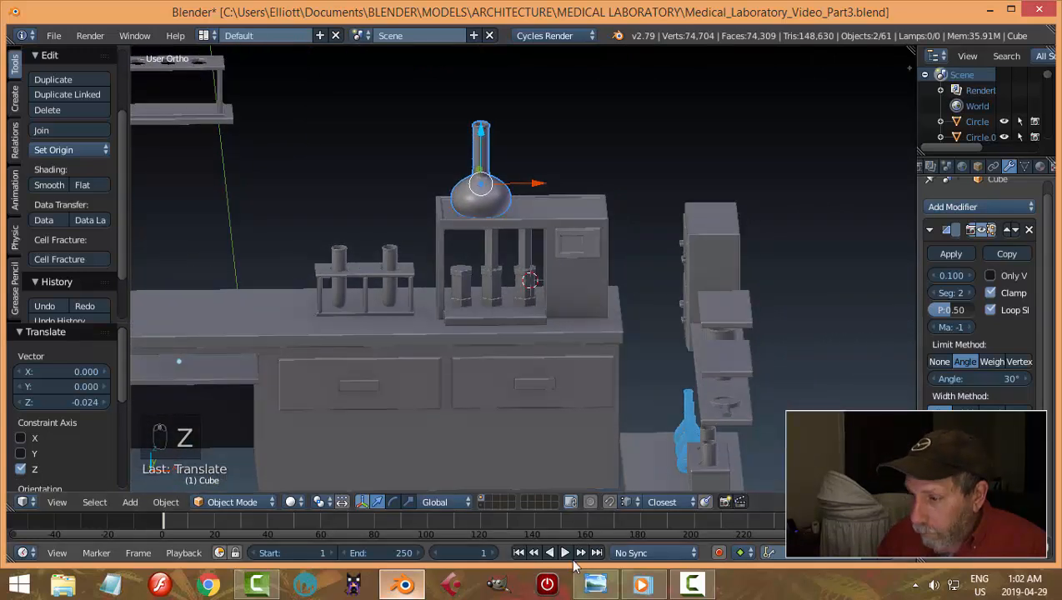
Compare the flask with the laboratory reference picture and scale it uniformly to 0.931
click(594, 583)
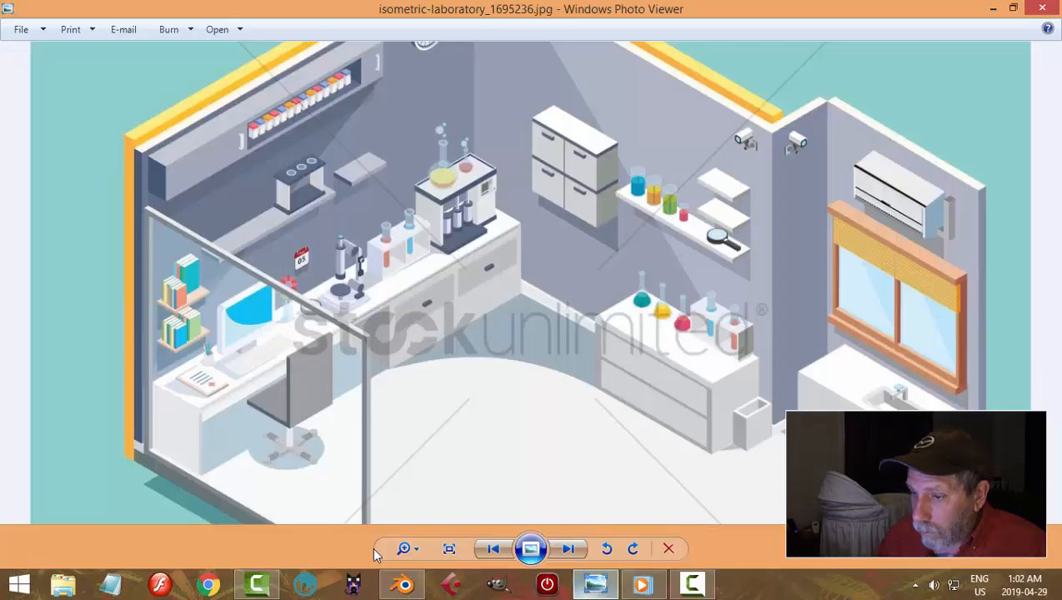
right_click(405, 583)
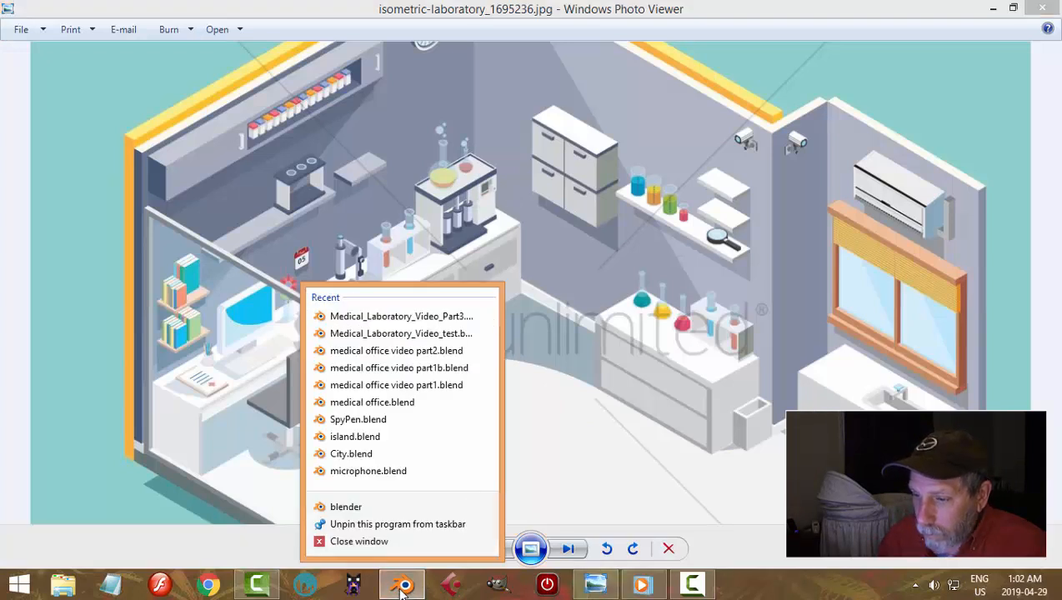
click(400, 590)
click(440, 498)
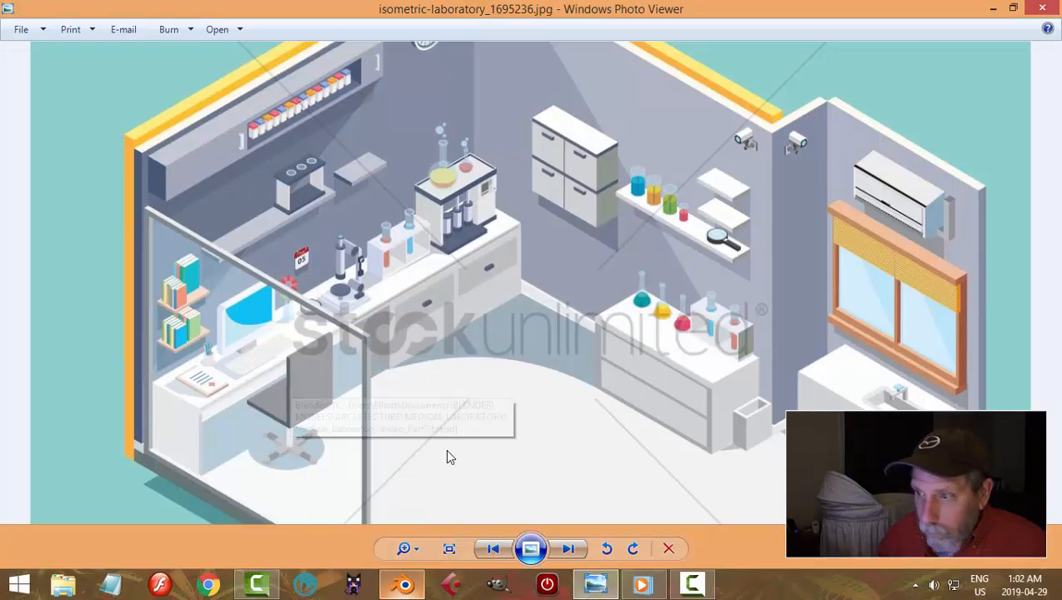
click(404, 587)
middle_drag(538, 279, 641, 293)
key(s)
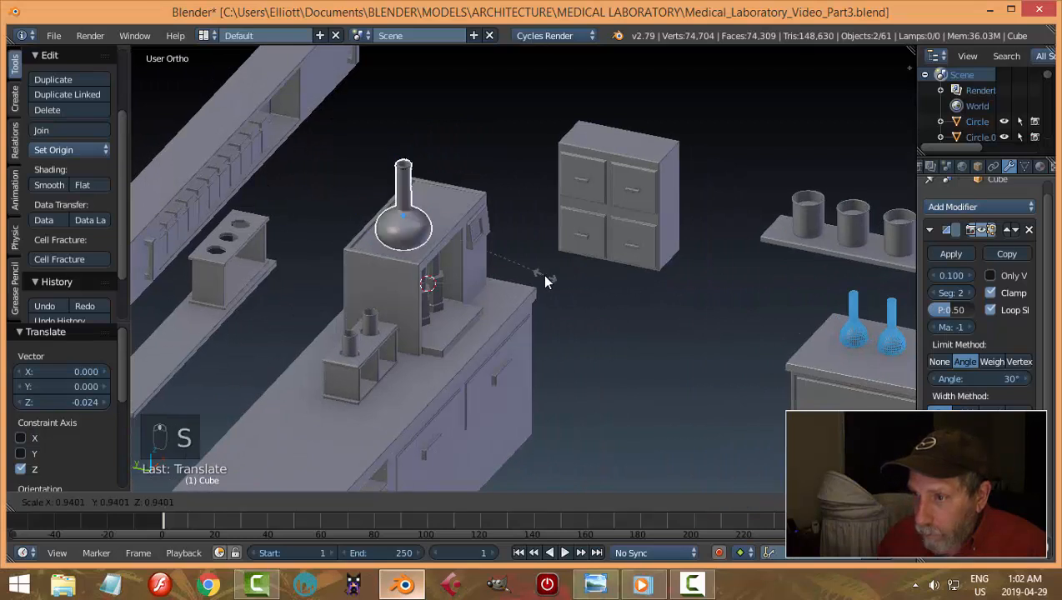
click(538, 273)
Move the flask 0.010 along Y on top of the machine
middle_drag(532, 274, 346, 165)
scroll(457, 225, up, 4)
key(g)
key(y)
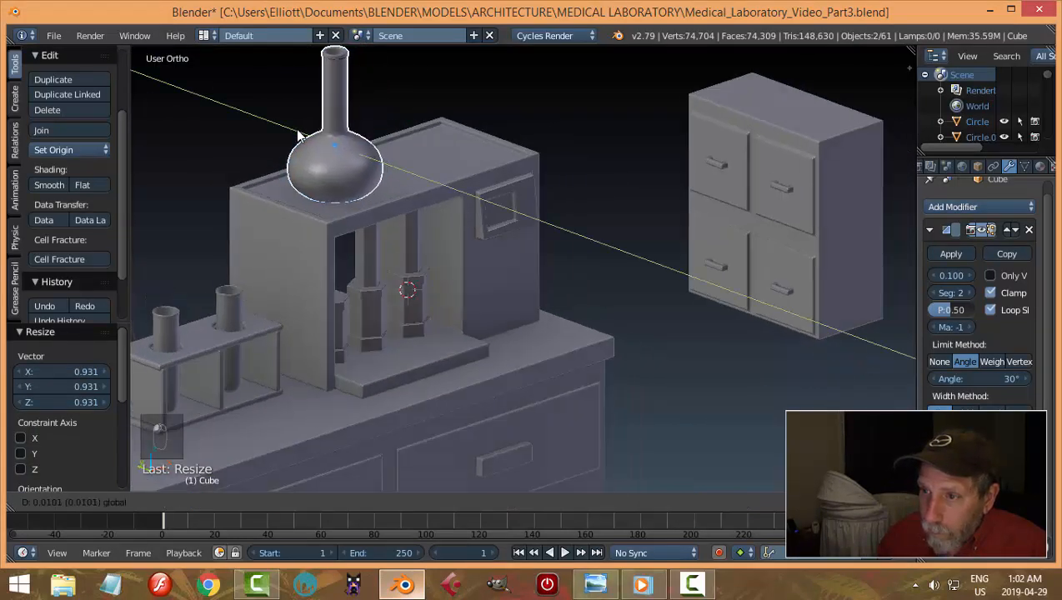
click(325, 158)
scroll(550, 230, down, 3)
Duplicate the flask and place the copy 0.230 along X on the machine's top
middle_drag(550, 230, 464, 210)
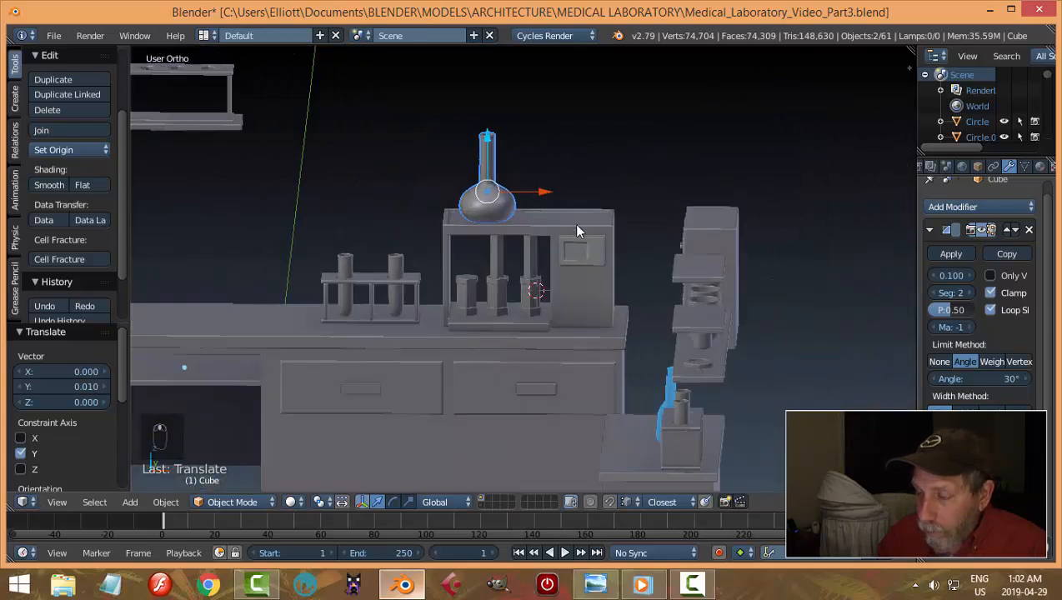
key(shift+d)
key(x)
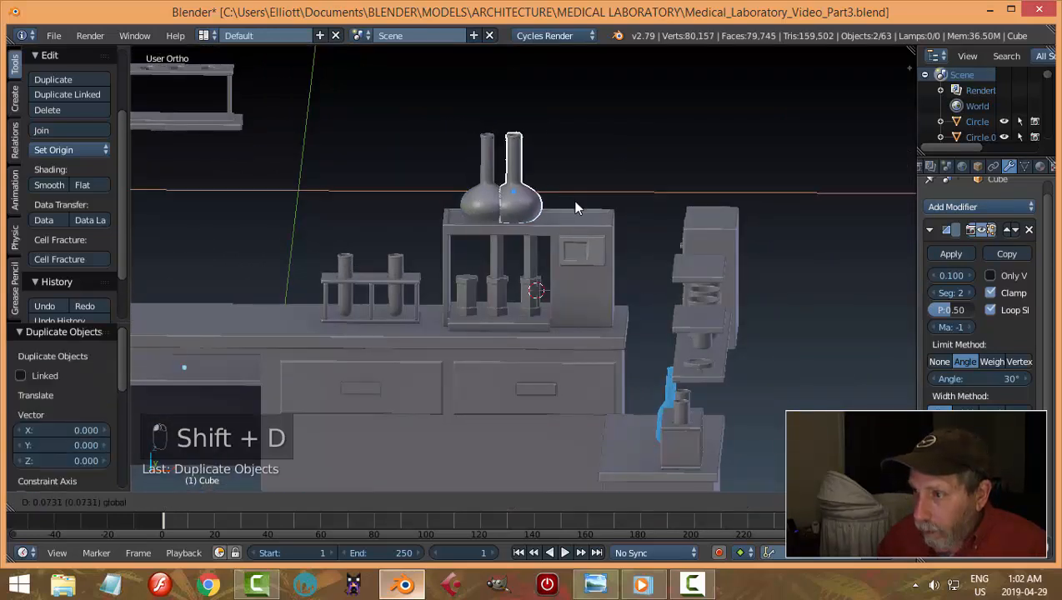
click(623, 215)
Scale the duplicate flask down uniformly, lower it along Z onto the machine's top, and save the file
key(s)
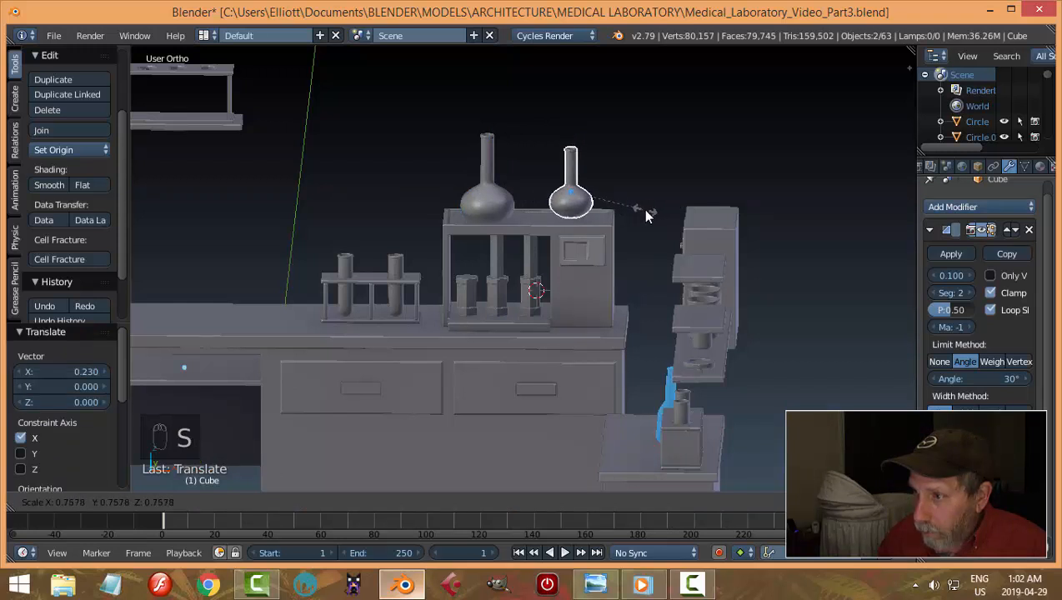
click(643, 210)
key(g)
key(z)
drag(572, 145, 573, 151)
key(a)
scroll(618, 196, down, 4)
middle_drag(618, 196, 559, 317)
key(ctrl+s)
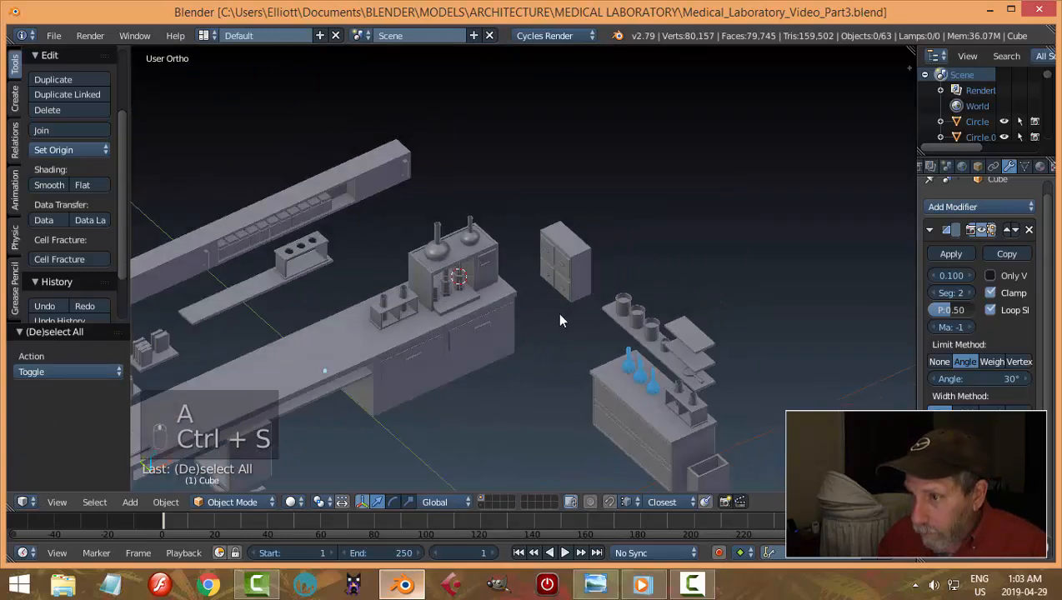
Compare the machine, its cylinders and the two flasks with the laboratory reference picture
click(594, 584)
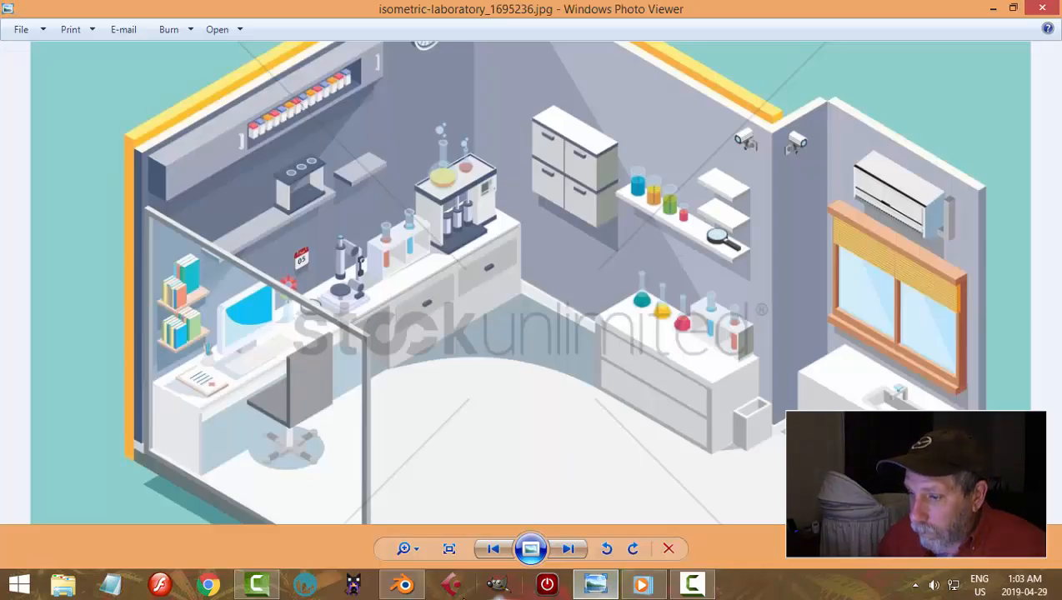
click(404, 584)
middle_drag(540, 292, 515, 244)
scroll(511, 245, up, 6)
middle_drag(440, 282, 400, 279)
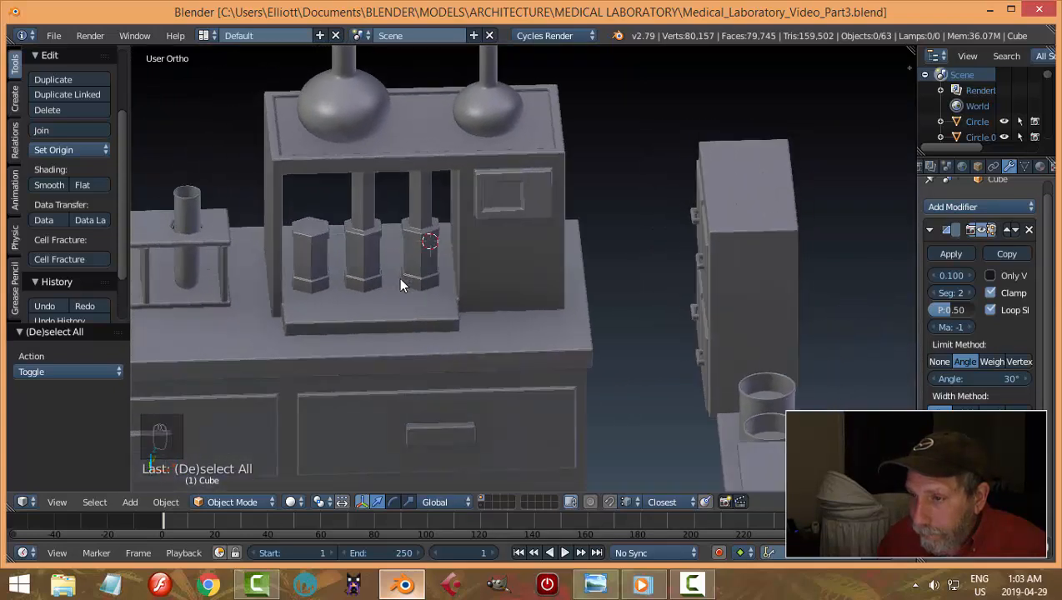
scroll(400, 279, down, 3)
middle_drag(591, 311, 676, 359)
scroll(610, 275, down, 3)
Turn off the Wire display of each of the three flasks on the separate drawer cabinet and save the file
right_click(678, 347)
right_click(676, 347)
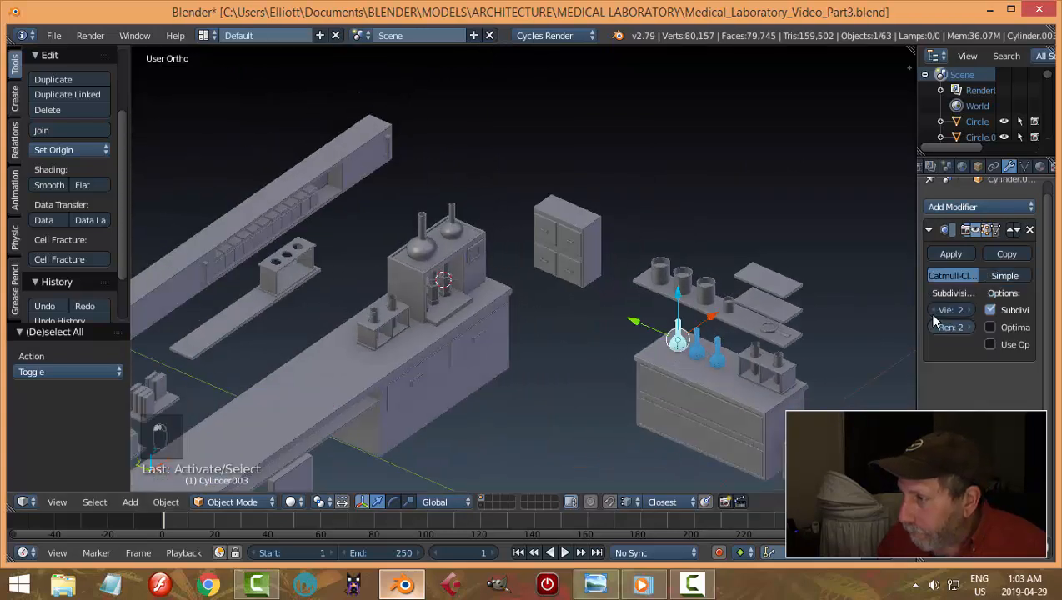
click(976, 167)
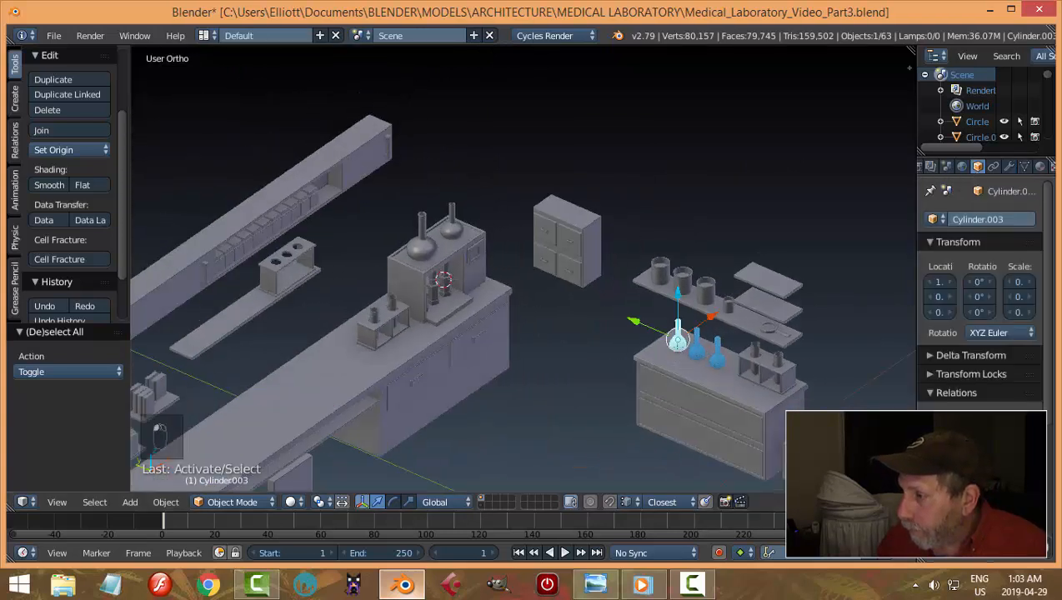
scroll(979, 300, down, 6)
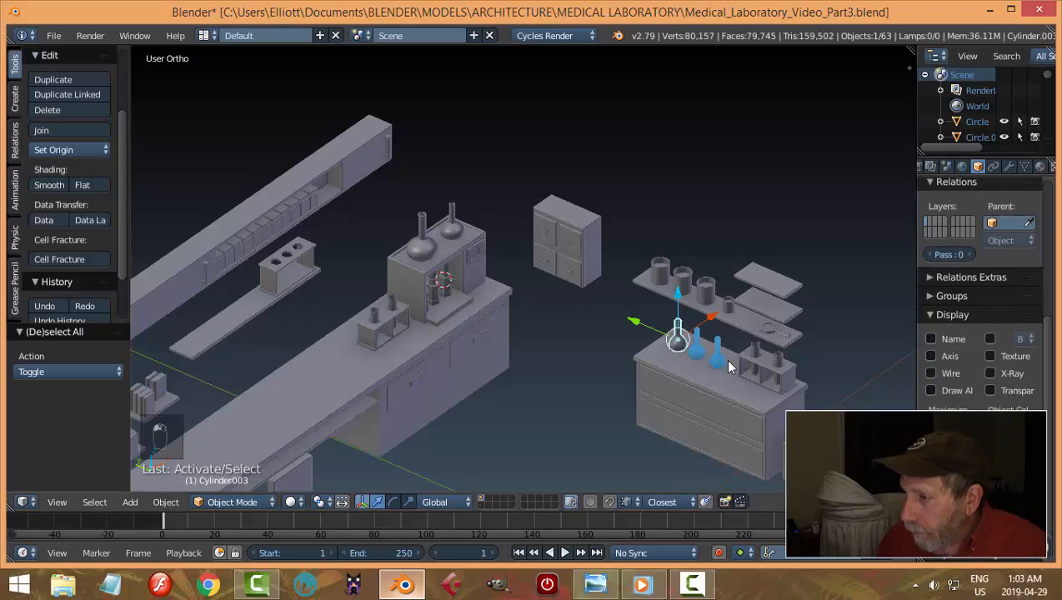
right_click(698, 352)
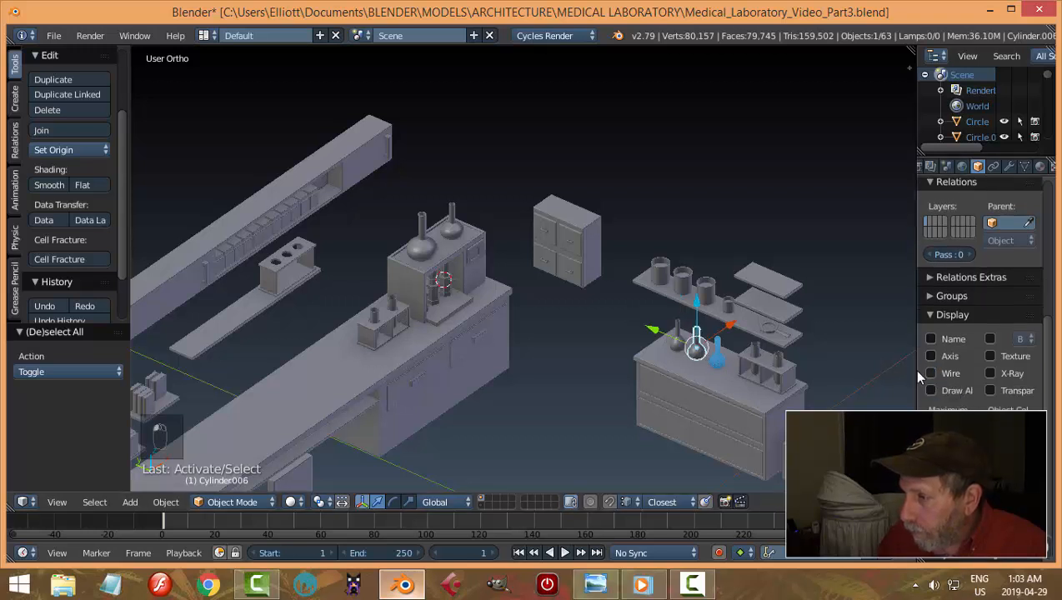
right_click(717, 360)
key(a)
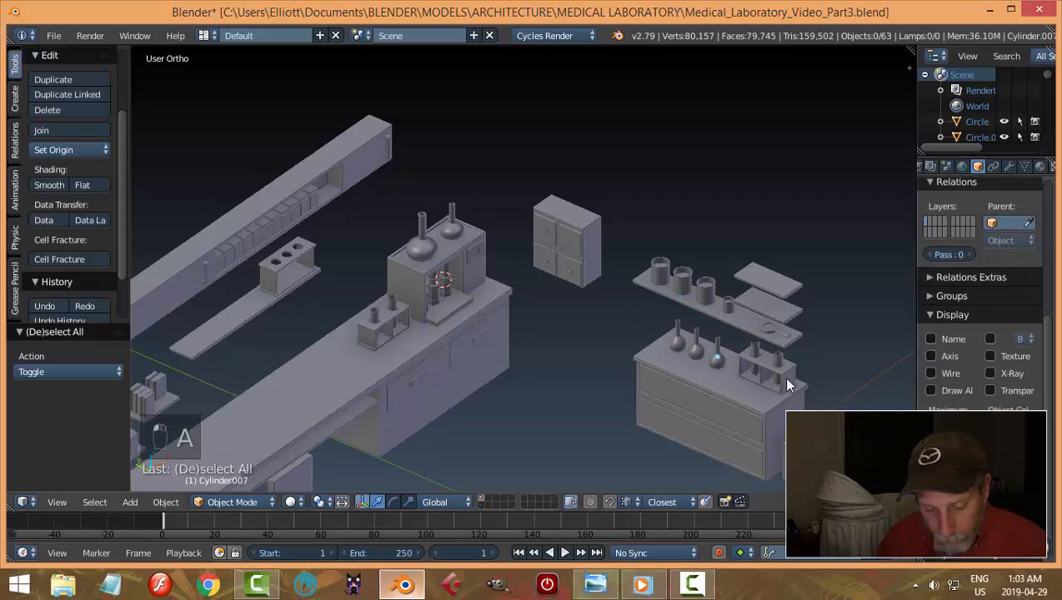
key(ctrl+s)
click(782, 376)
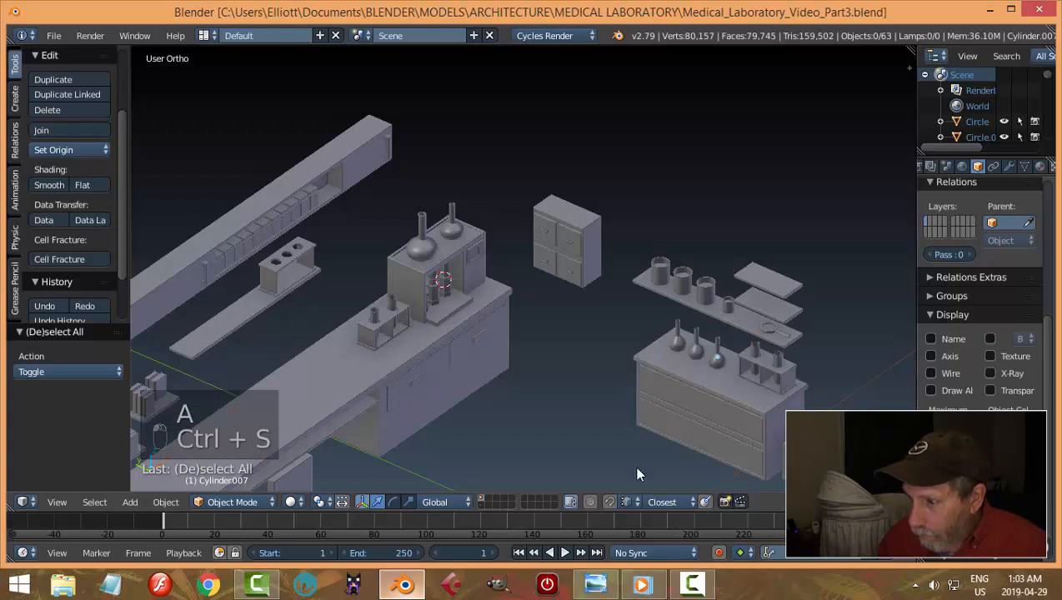
Show the layer with the room's walls and floor as well, and inspect the machine and counter within the room
shift+click(488, 501)
scroll(657, 396, up, 5)
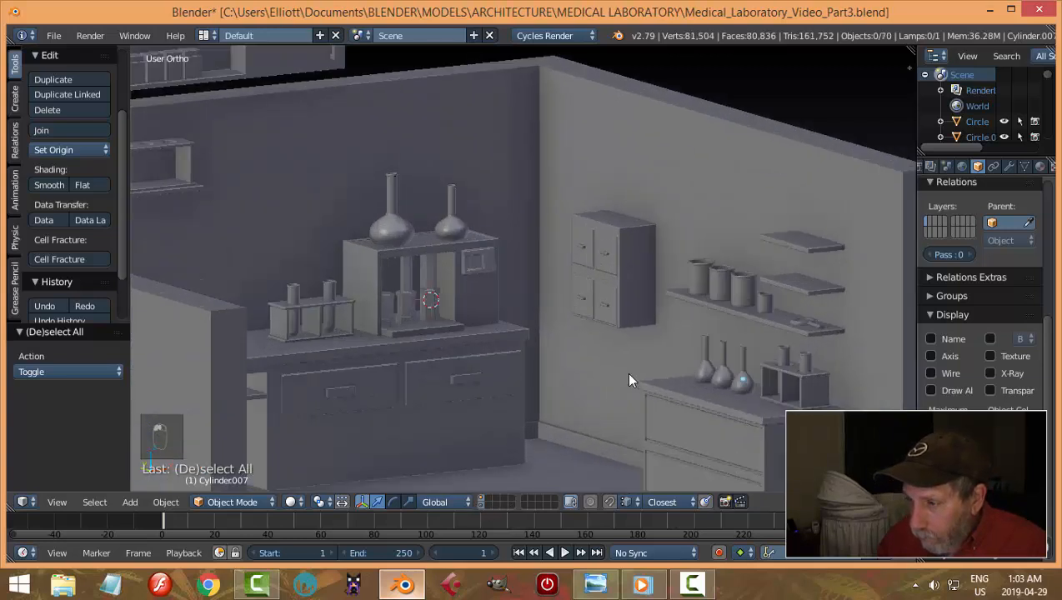
scroll(566, 368, up, 1)
shift+middle_drag(565, 350, 618, 285)
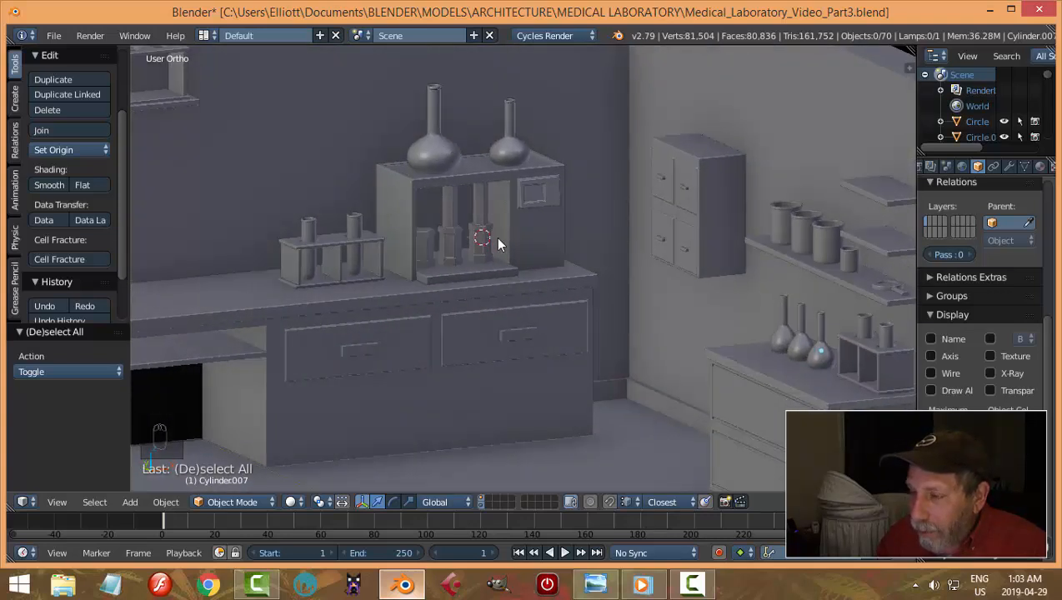
Preview the laboratory corner with the machine and drawer cabinet in rendered shading, and return to solid shading
mouse_move(587, 301)
middle_down()
mouse_move(580, 307)
mouse_move(609, 303)
mouse_move(593, 301)
middle_up()
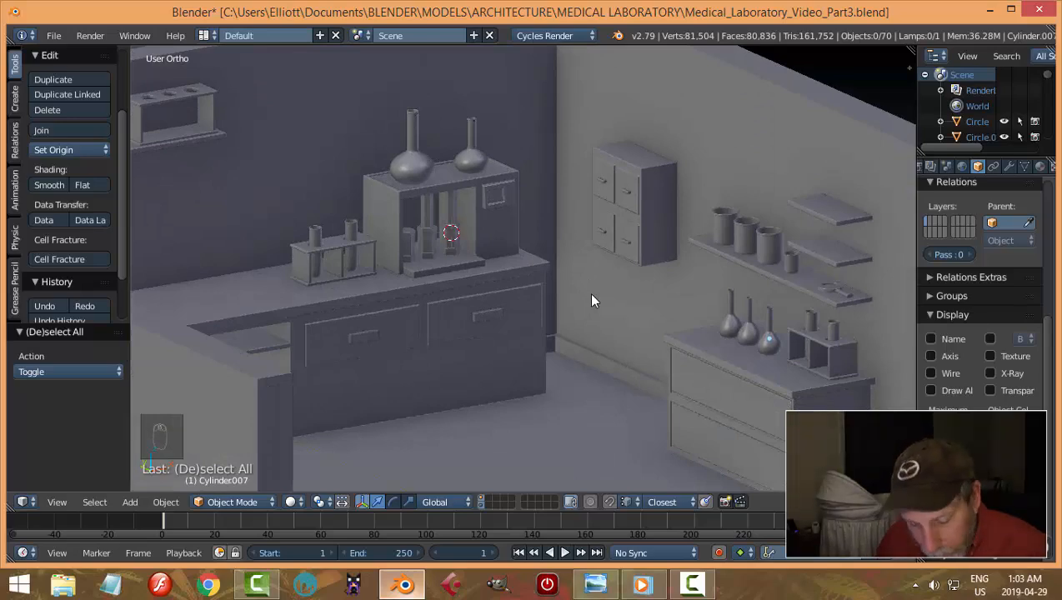
key(shift+z)
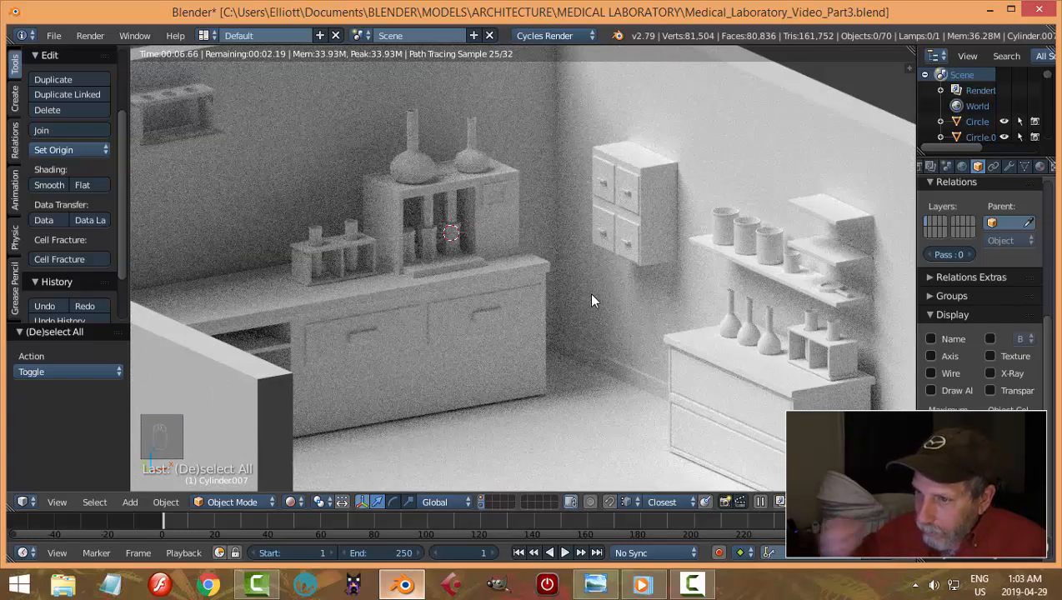
key(shift+z)
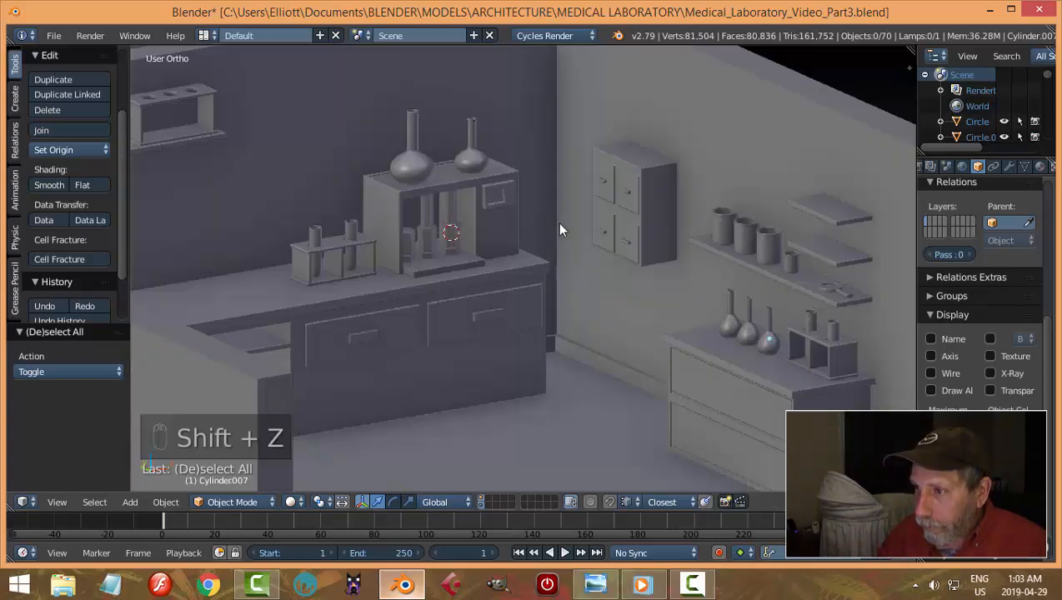
Raise the Sun lamp about 1.009 along Z and rotate it in two passes, the second by about -22°
scroll(558, 229, down, 6)
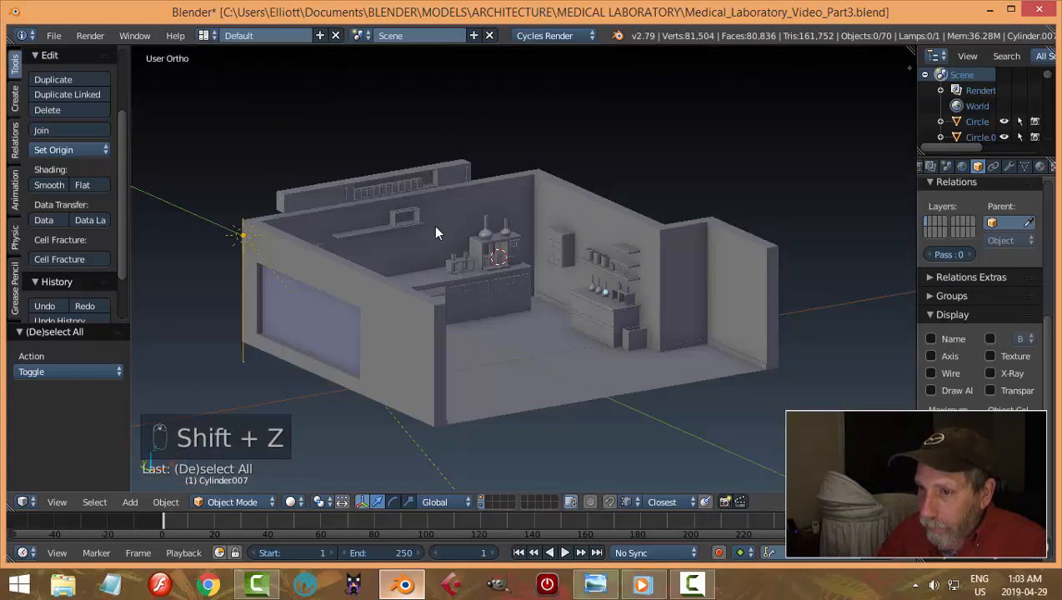
right_click(241, 236)
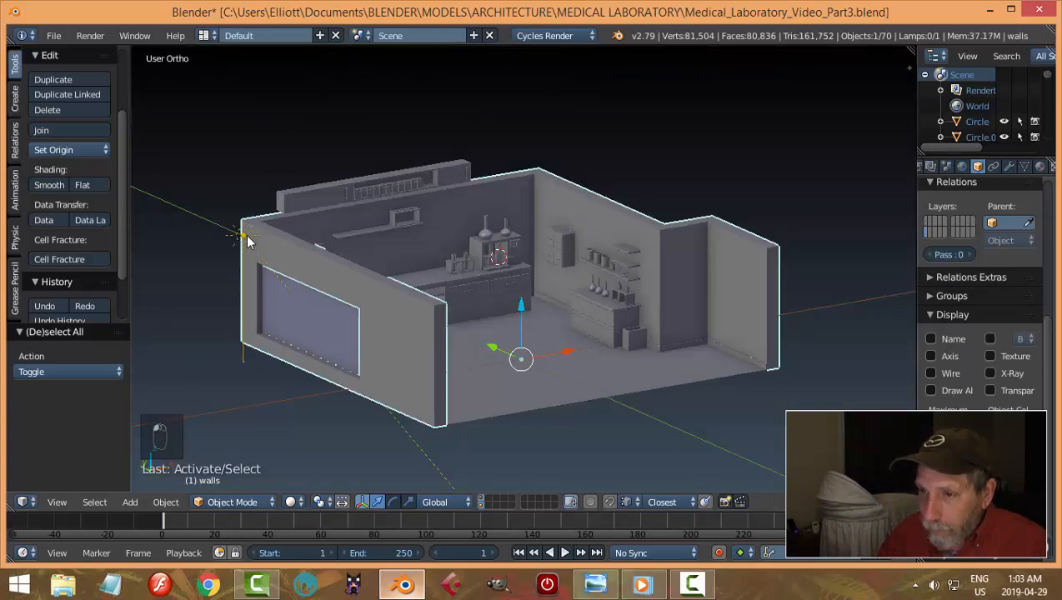
key(g)
key(z)
click(261, 89)
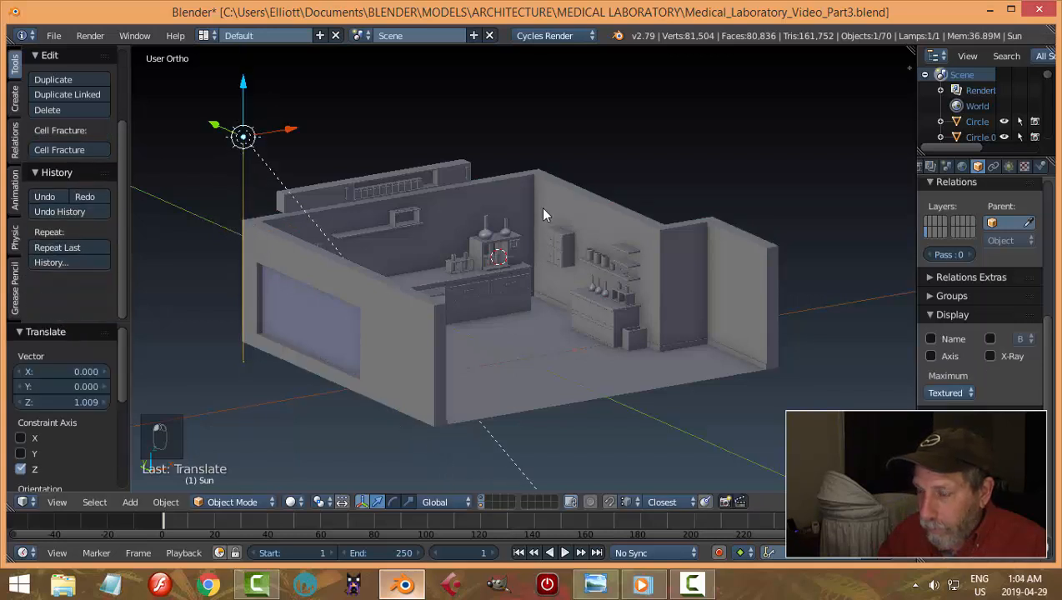
key(r)
click(427, 140)
middle_drag(600, 200, 508, 243)
key(r)
click(552, 202)
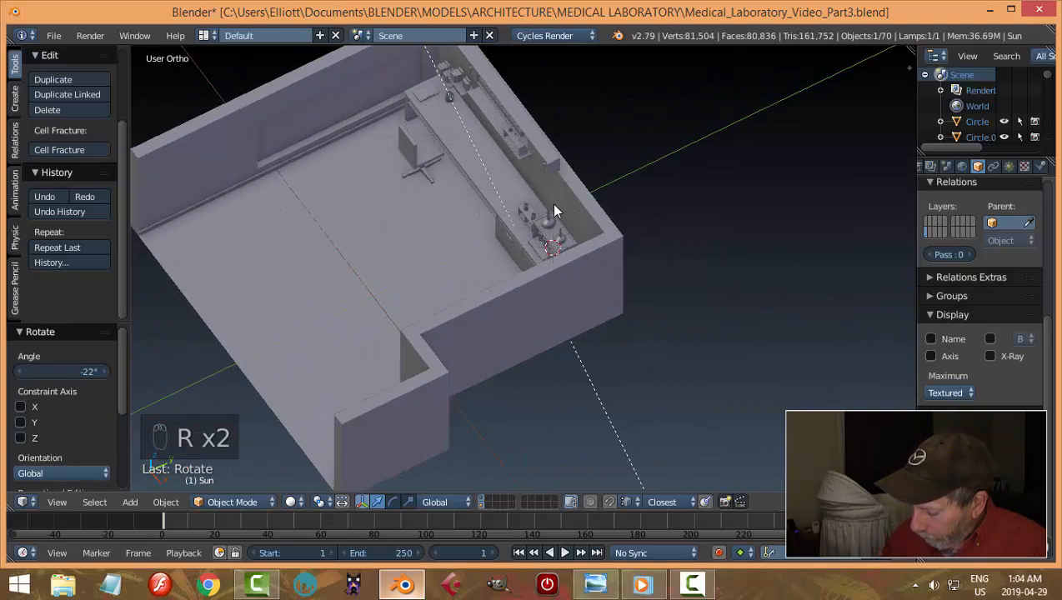
Preview the sun's light on the counter, machine and wall shelves in rendered shading, and return to solid shading
middle_drag(526, 220, 510, 312)
key(shift+z)
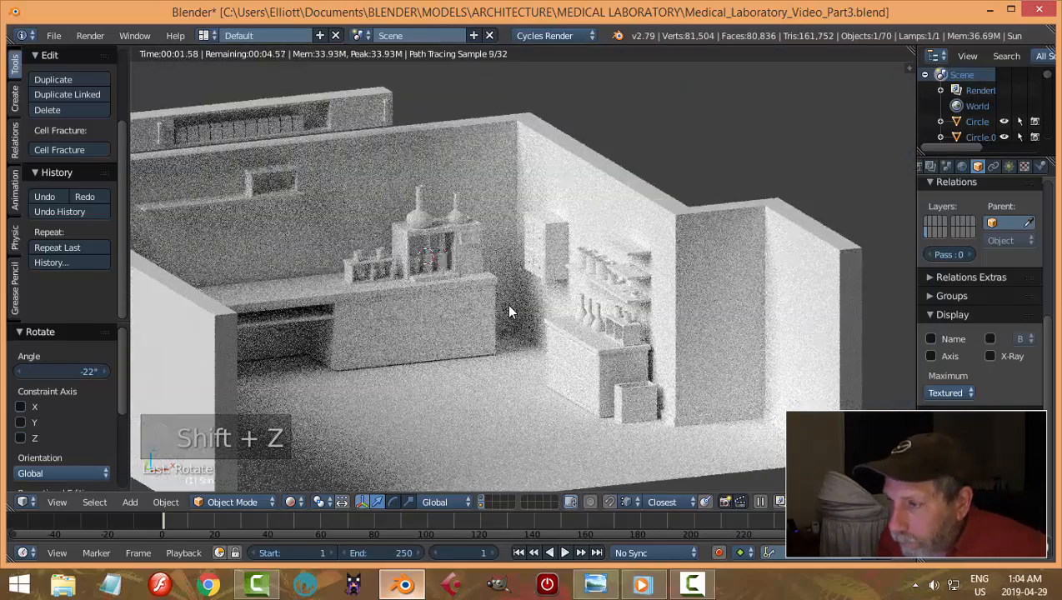
scroll(510, 311, up, 3)
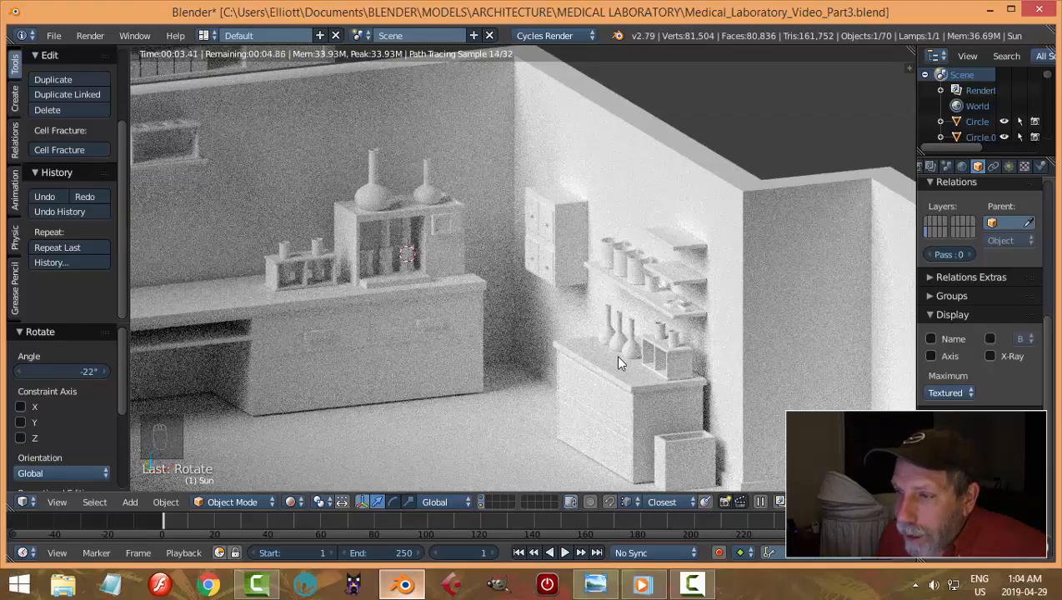
mouse_move(599, 357)
middle_down()
mouse_move(533, 357)
mouse_move(649, 355)
mouse_move(615, 360)
middle_up()
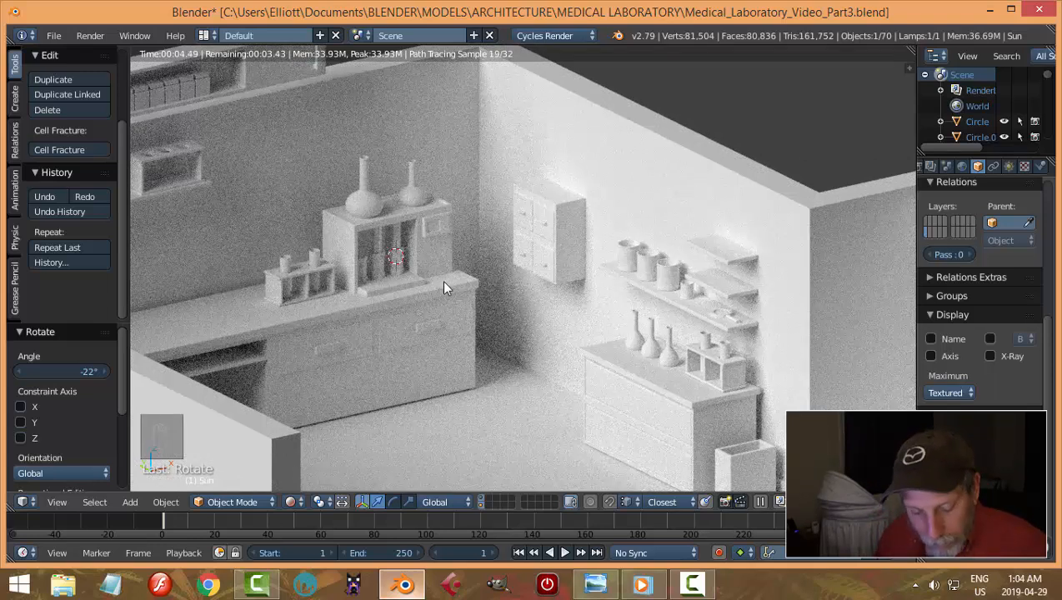
key(shift+z)
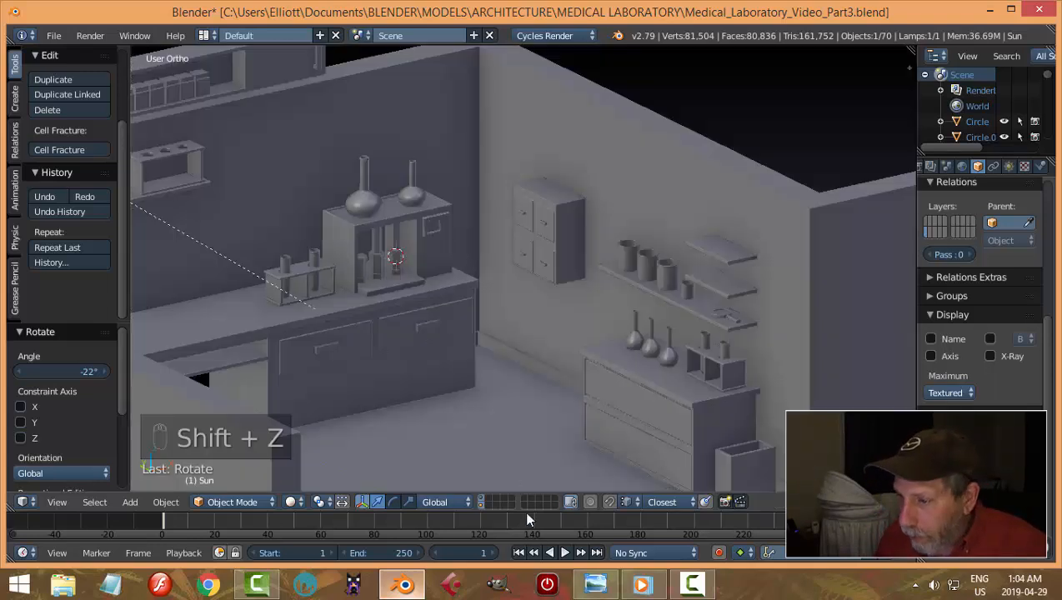
Following the reference picture, duplicate the upper book shelf's board about 1.6 along X and raise the copy about 0.274 along Z
click(595, 583)
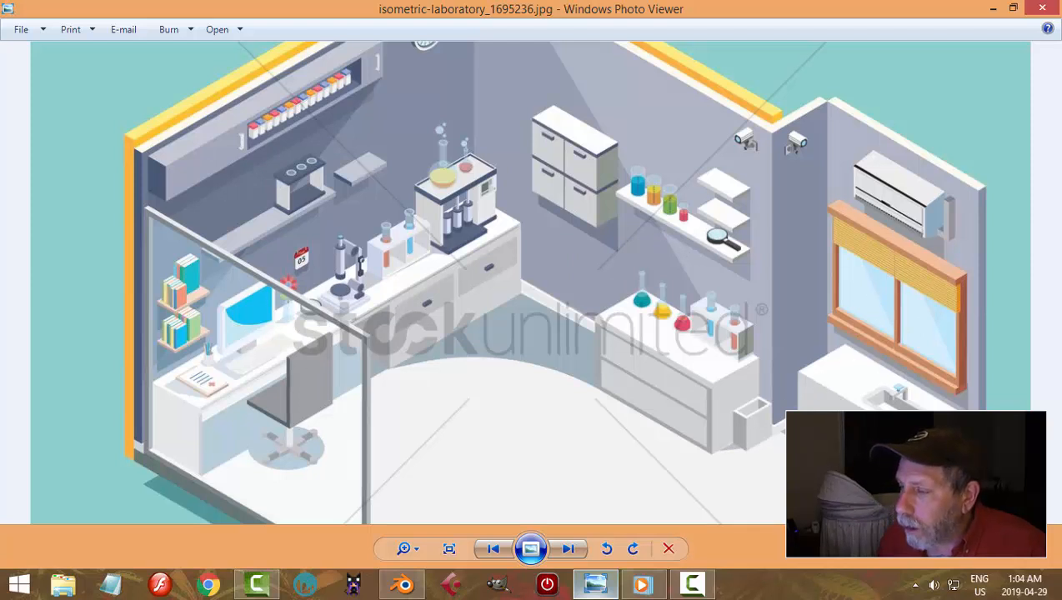
mouse_move(488, 205)
mouse_down()
mouse_move(492, 274)
mouse_move(491, 213)
mouse_up()
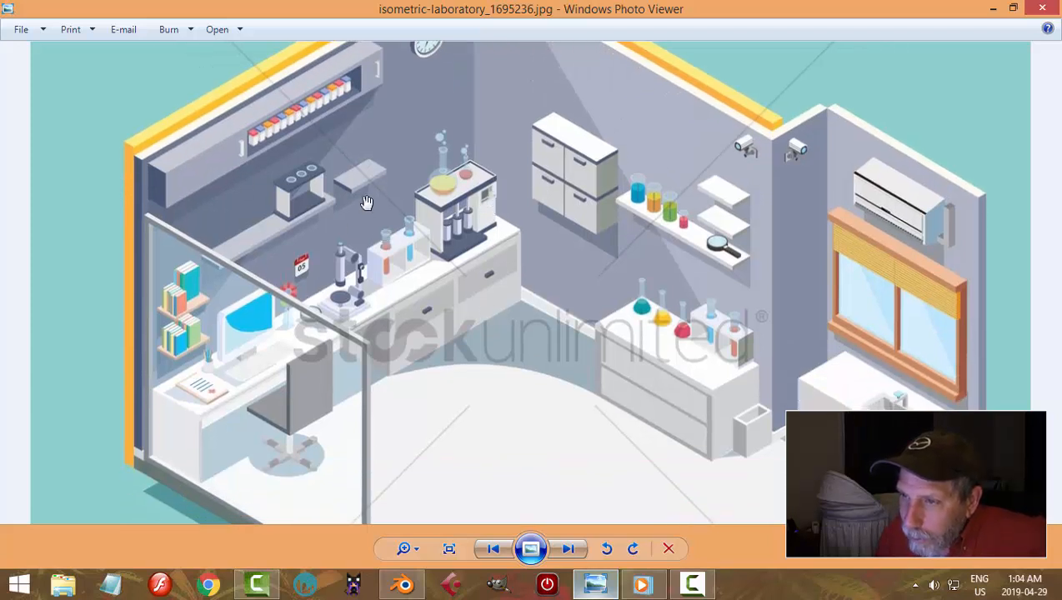
click(403, 584)
scroll(498, 288, down, 3)
shift+middle_drag(341, 277, 466, 302)
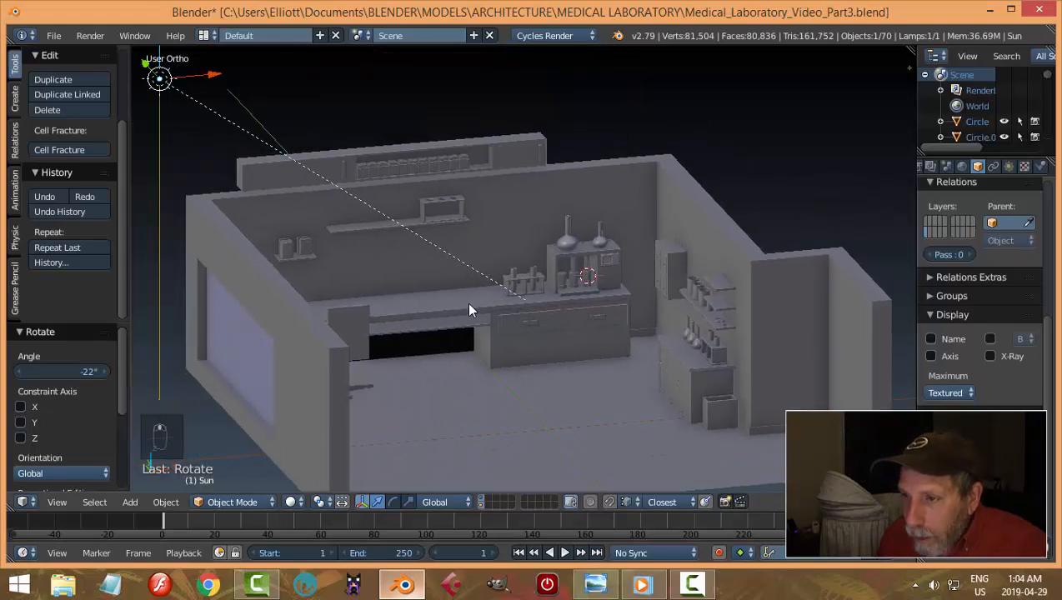
middle_drag(392, 287, 368, 283)
right_click(306, 251)
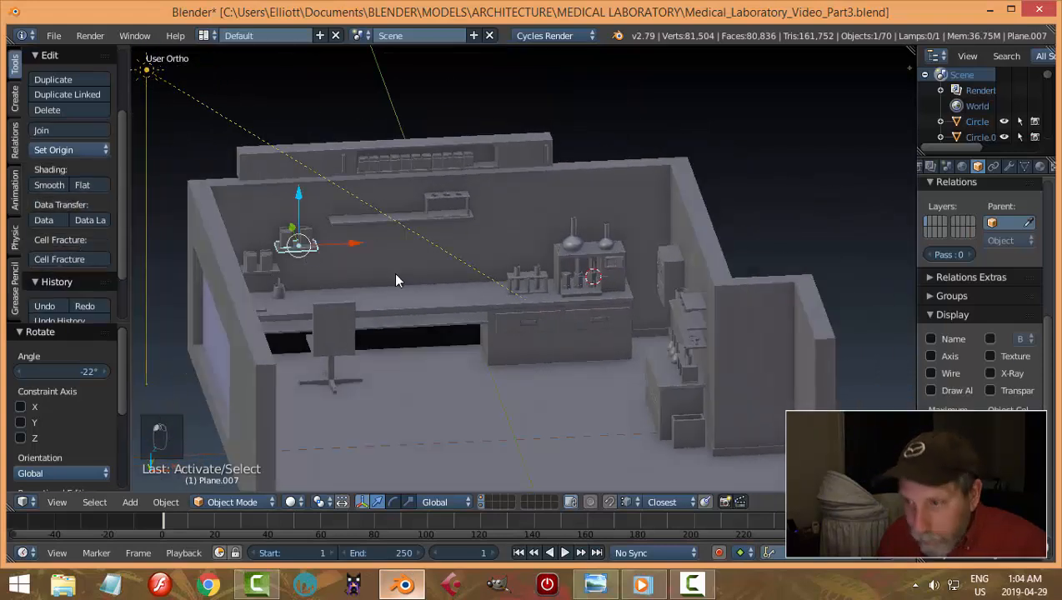
key(shift+d)
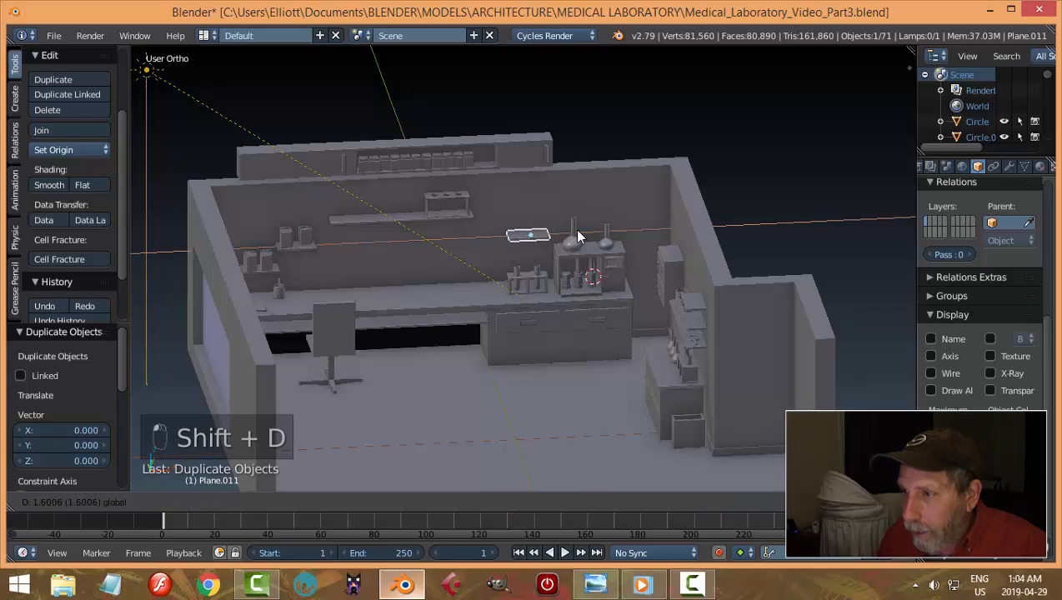
drag(578, 231, 577, 231)
drag(530, 188, 528, 150)
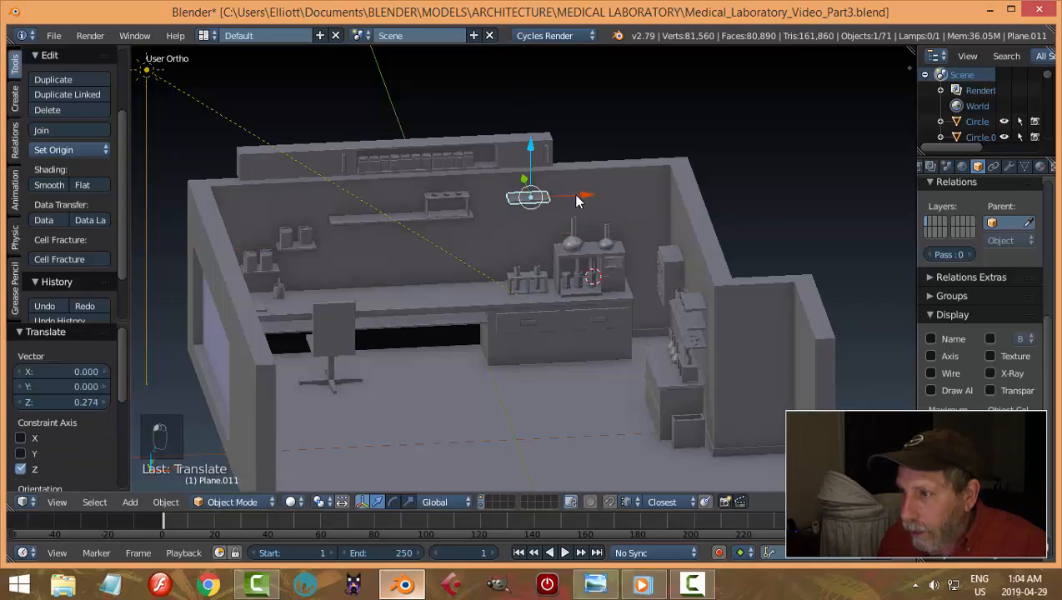
Align the new shelf's height with the long wall shelf and shift it along X to sit beside that shelf, as in the reference
key(Tab)
key(Tab)
click(594, 584)
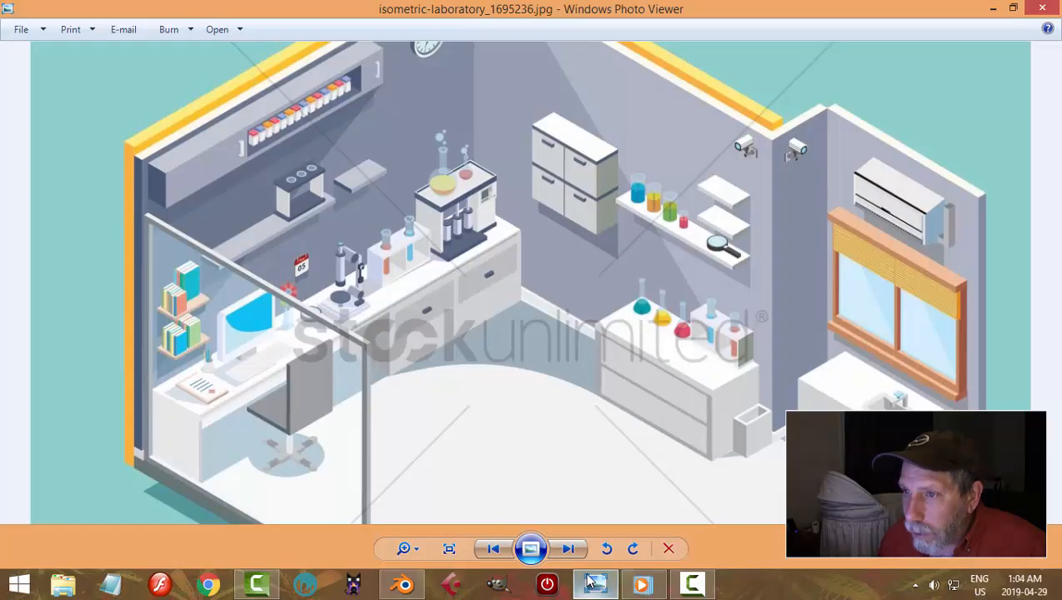
click(403, 584)
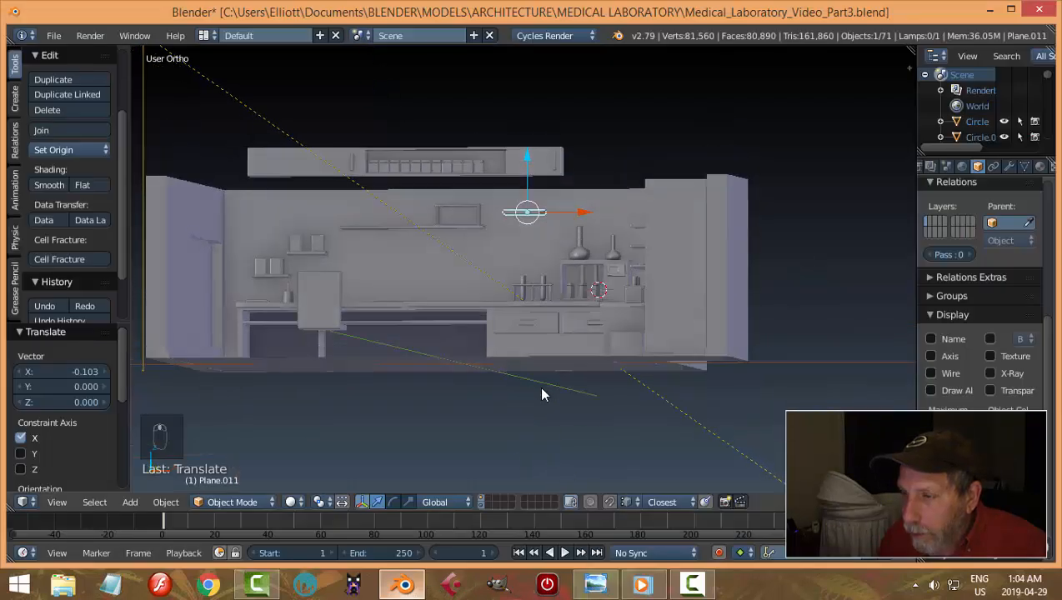
drag(526, 164, 527, 178)
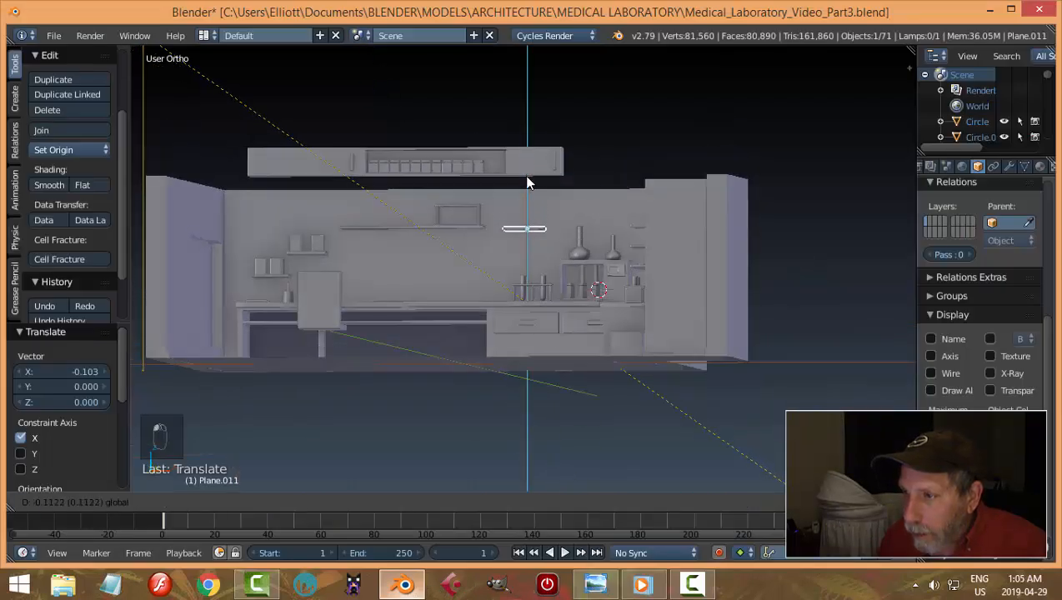
key(KP_1)
scroll(534, 163, up, 4)
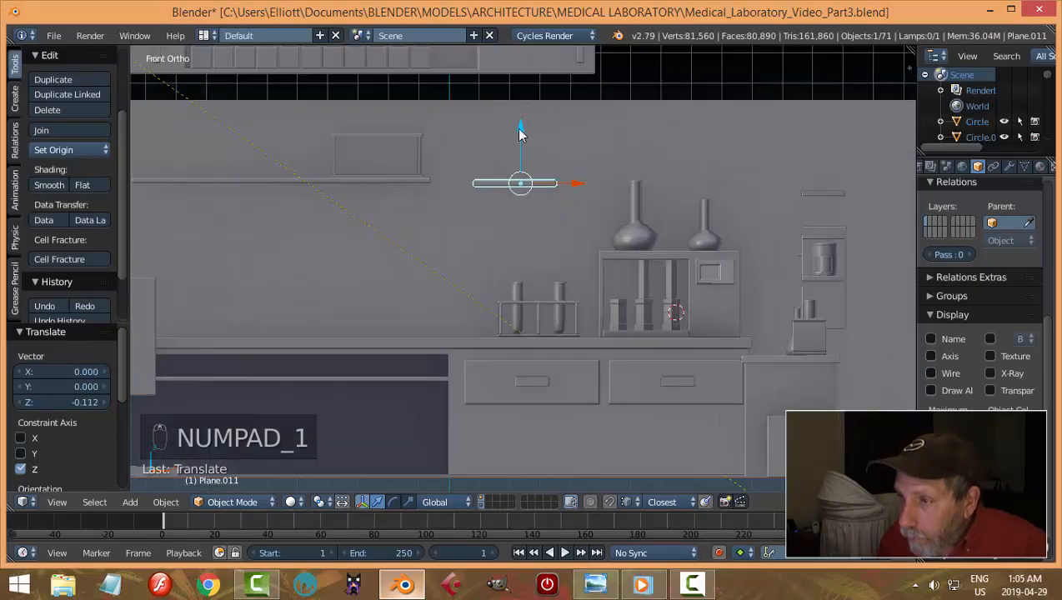
drag(513, 126, 519, 115)
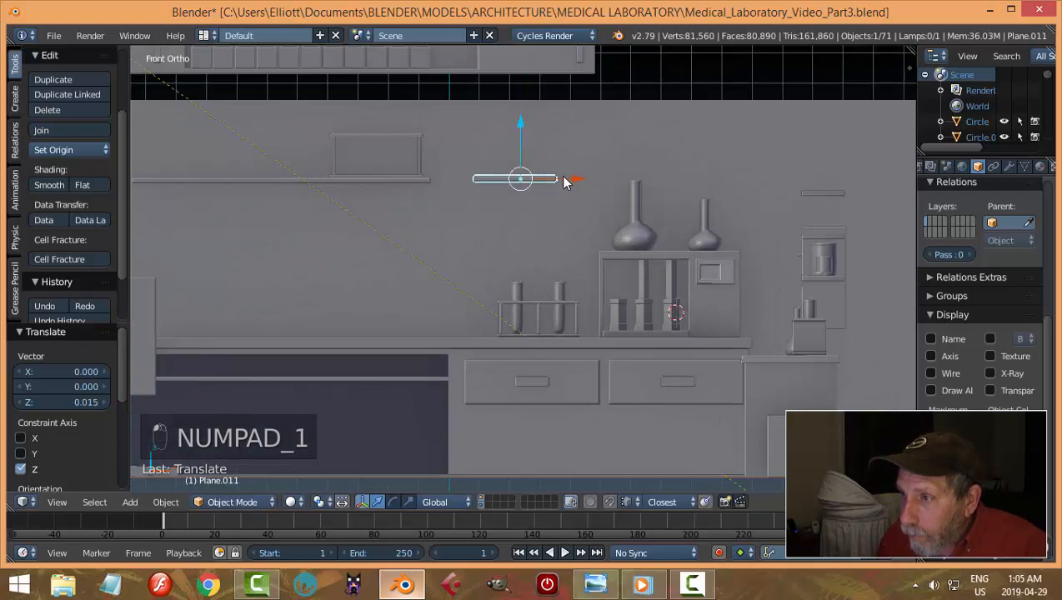
drag(561, 176, 547, 182)
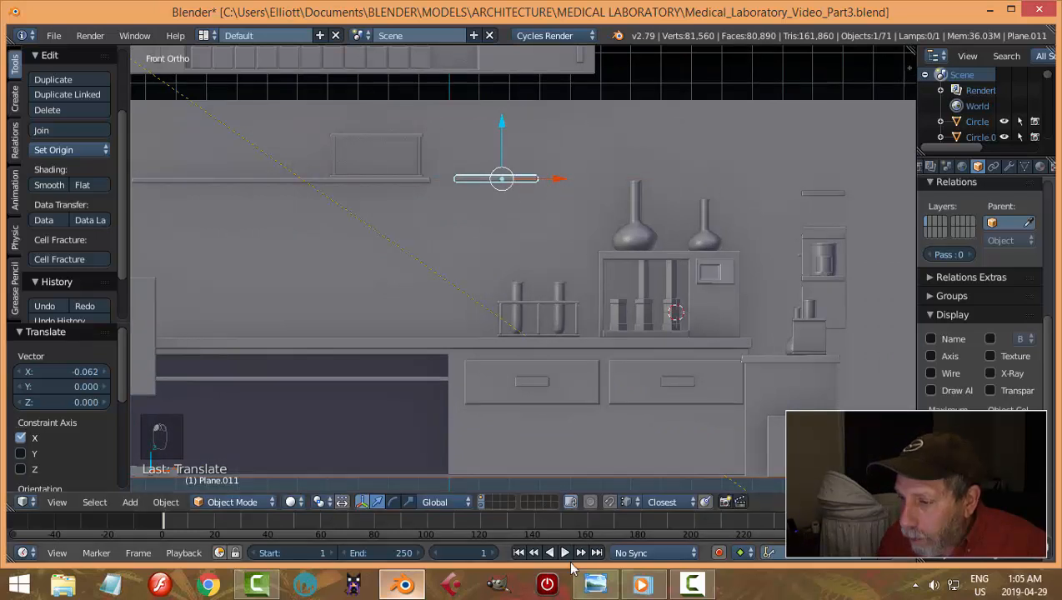
Check the new shelf's position against the reference picture, deselect it, and save the file
click(592, 581)
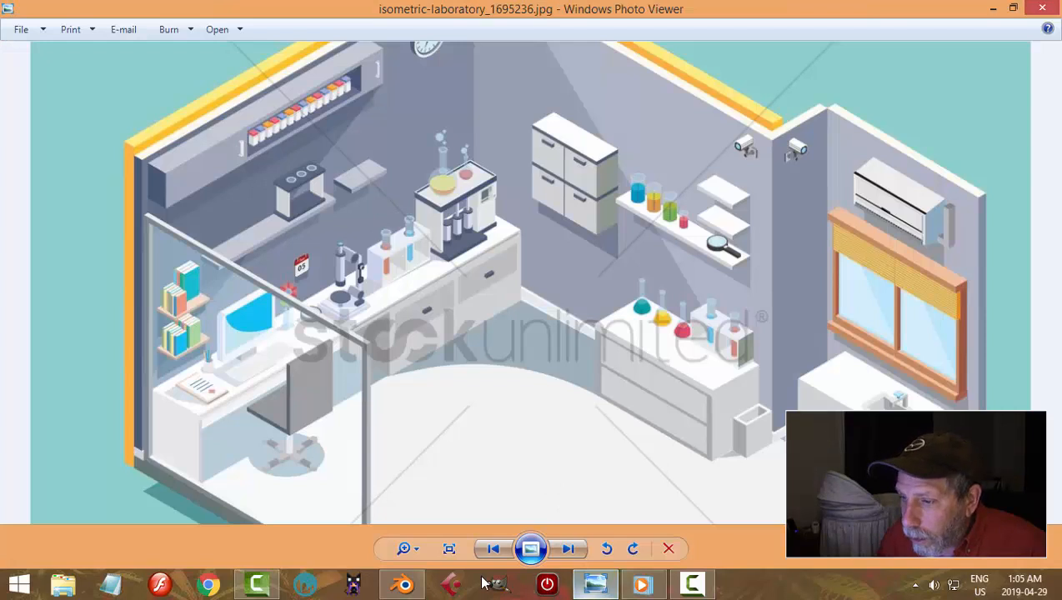
click(403, 584)
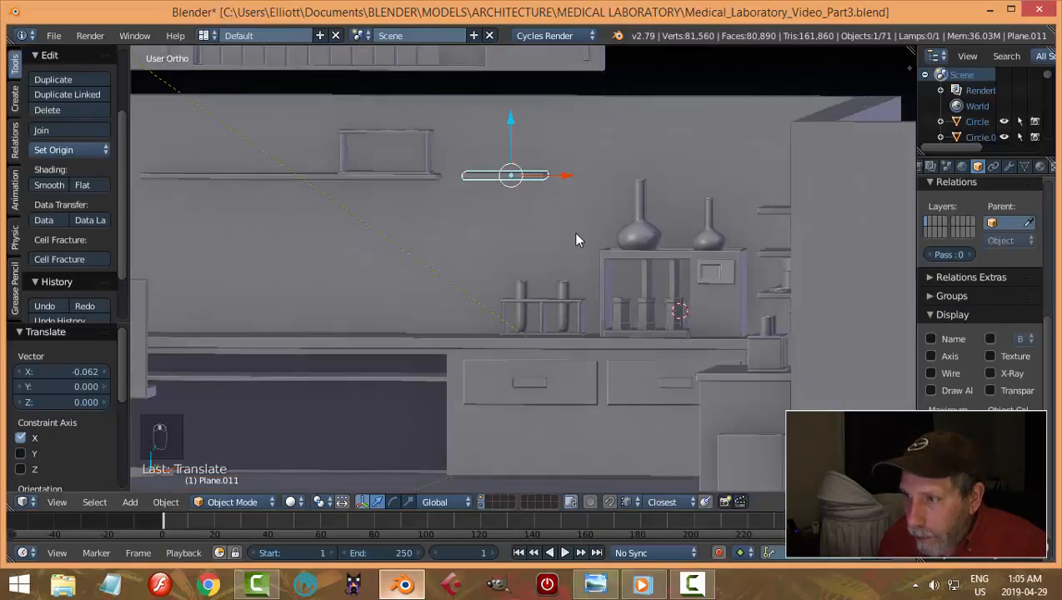
key(a)
scroll(581, 255, down, 4)
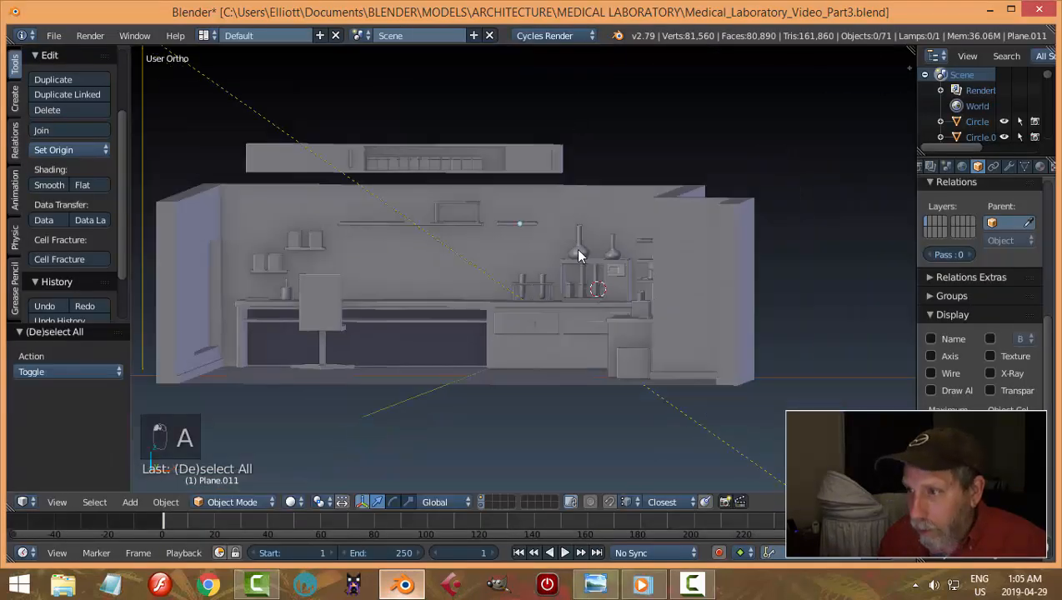
middle_drag(581, 256, 616, 242)
key(ctrl+s)
In Edit Mode, select the entire top edge of the walls in wireframe front view and raise it about 0.31 along Z
right_click(685, 265)
key(Tab)
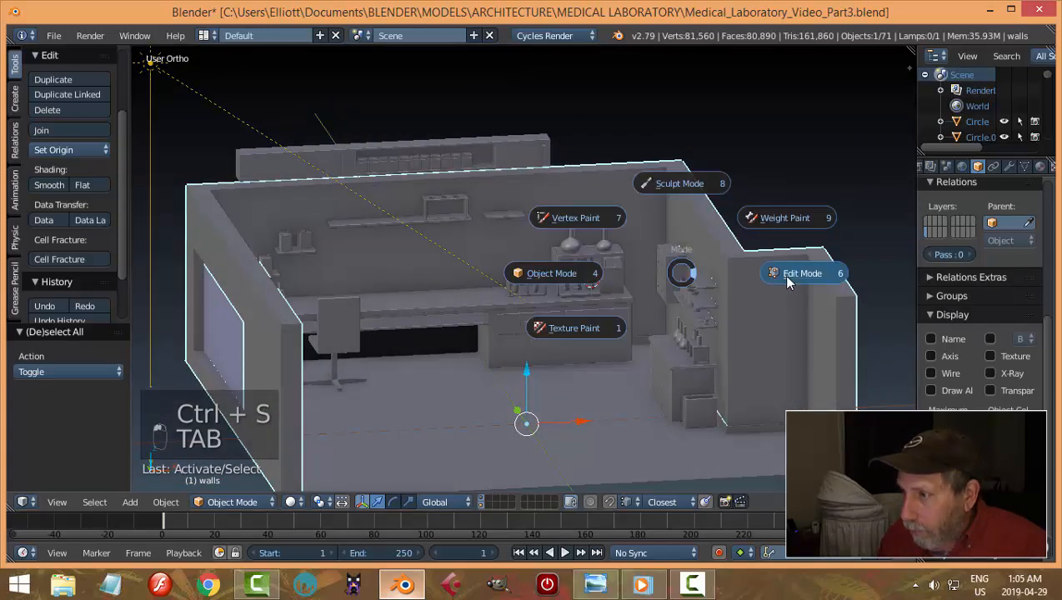
click(788, 281)
middle_drag(717, 303, 742, 288)
key(KP_1)
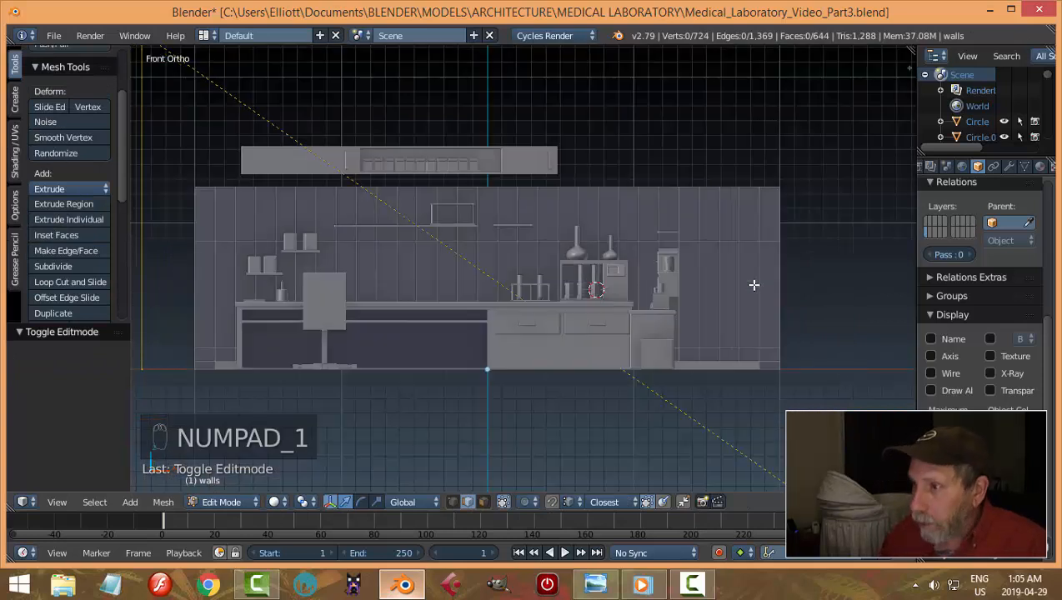
key(z)
click(867, 284)
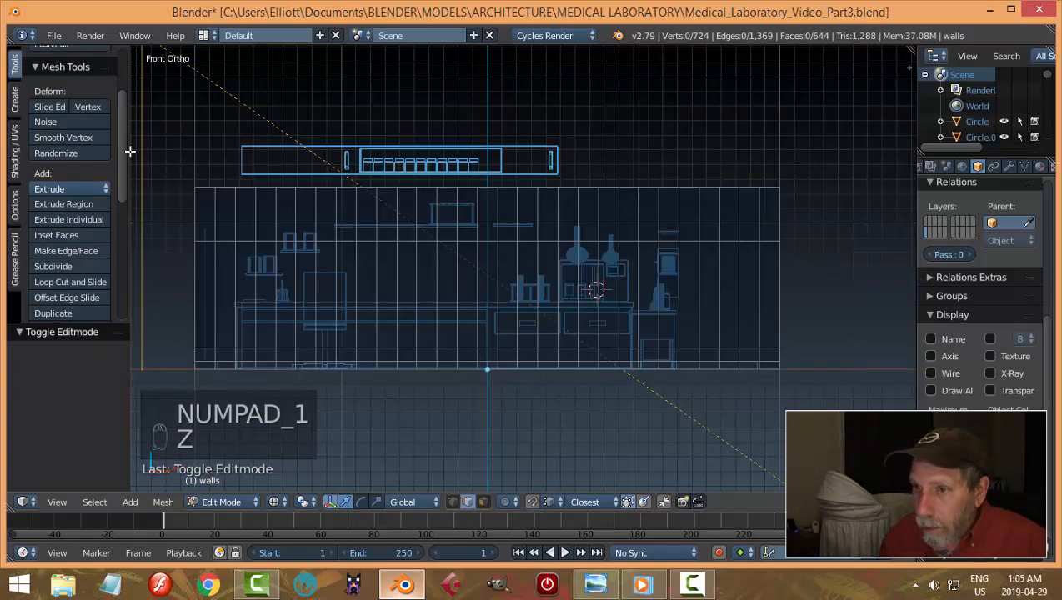
key(b)
mouse_move(130, 153)
mouse_down()
mouse_move(387, 201)
mouse_move(814, 212)
mouse_up()
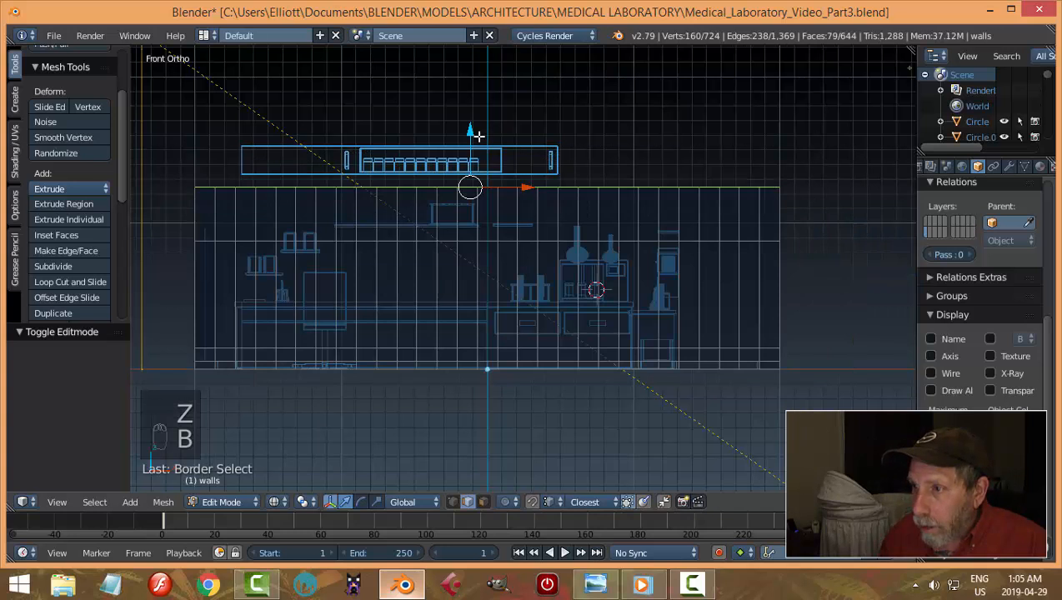
drag(477, 135, 482, 91)
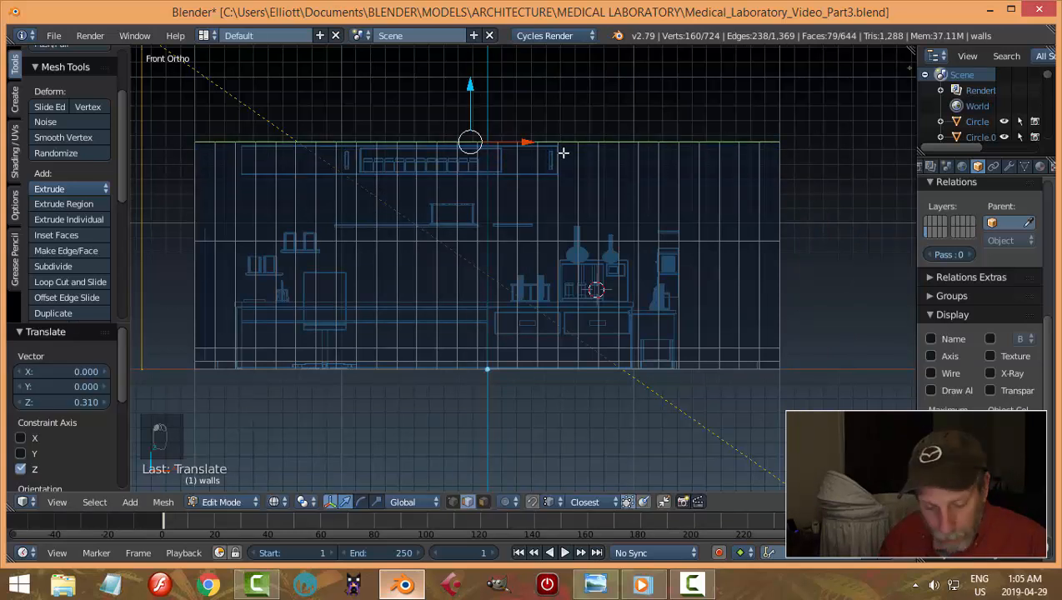
Restore solid shading, return the walls to Object Mode, inspect the heightened room, and save the file
key(z)
click(559, 231)
middle_drag(560, 230, 570, 236)
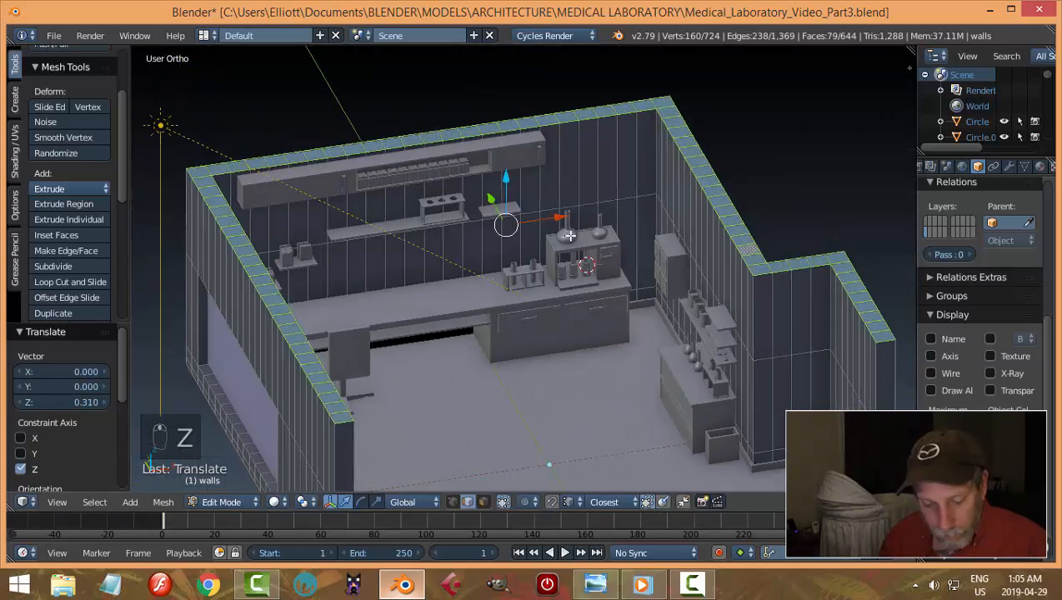
key(a)
key(Tab)
click(481, 230)
mouse_move(481, 230)
middle_down()
mouse_move(526, 250)
mouse_move(491, 219)
mouse_move(559, 218)
mouse_move(472, 224)
middle_up()
key(a)
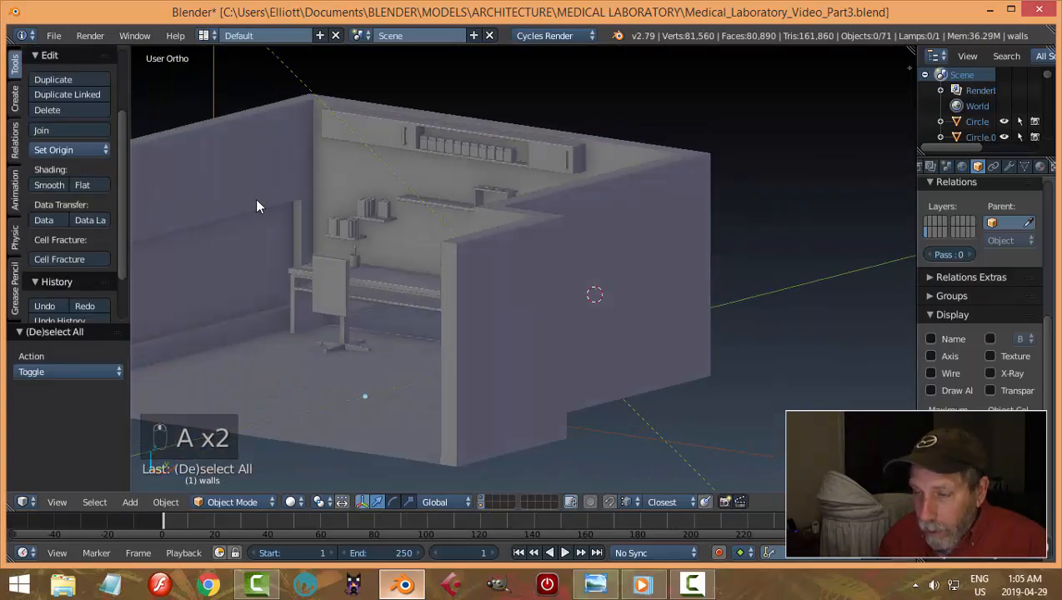
middle_drag(276, 226, 247, 168)
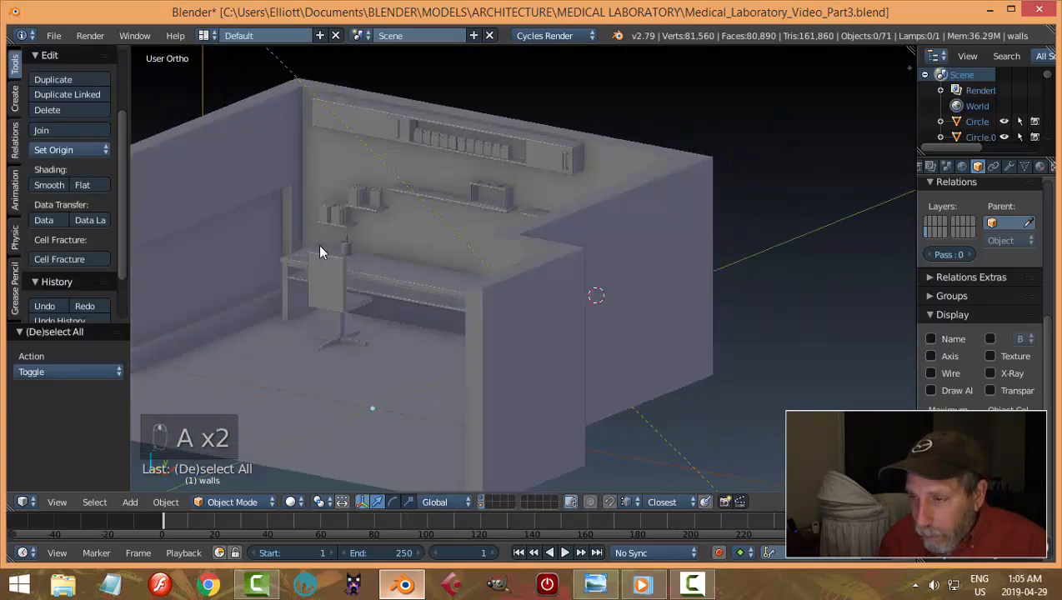
middle_drag(323, 249, 495, 289)
key(ctrl+s)
Create an OpenGL render of the viewport framed on the machine, counter and drawer cabinet
scroll(495, 283, up, 3)
shift+middle_drag(612, 304, 575, 242)
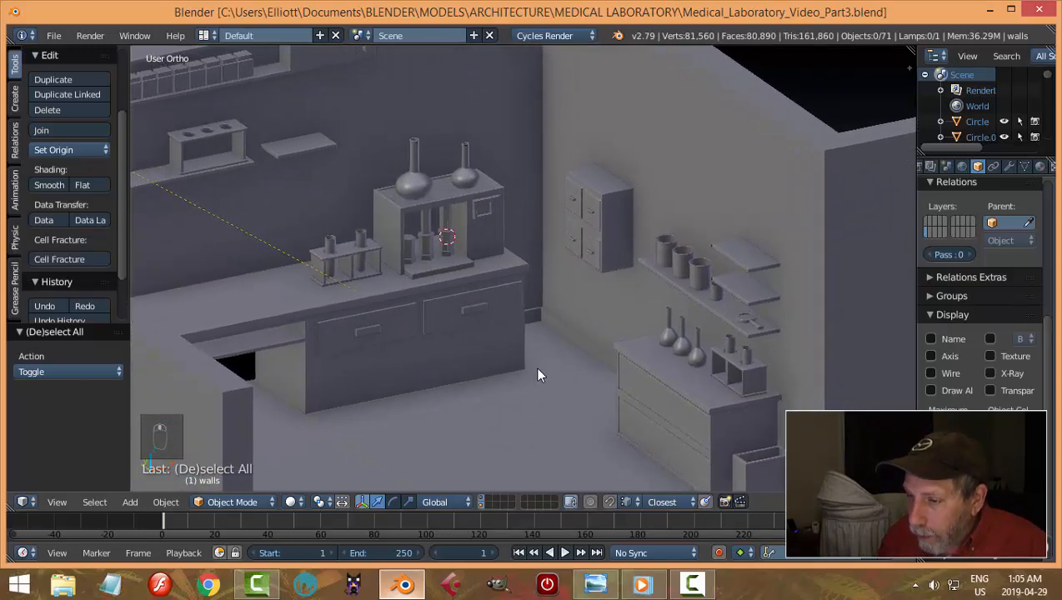
click(724, 501)
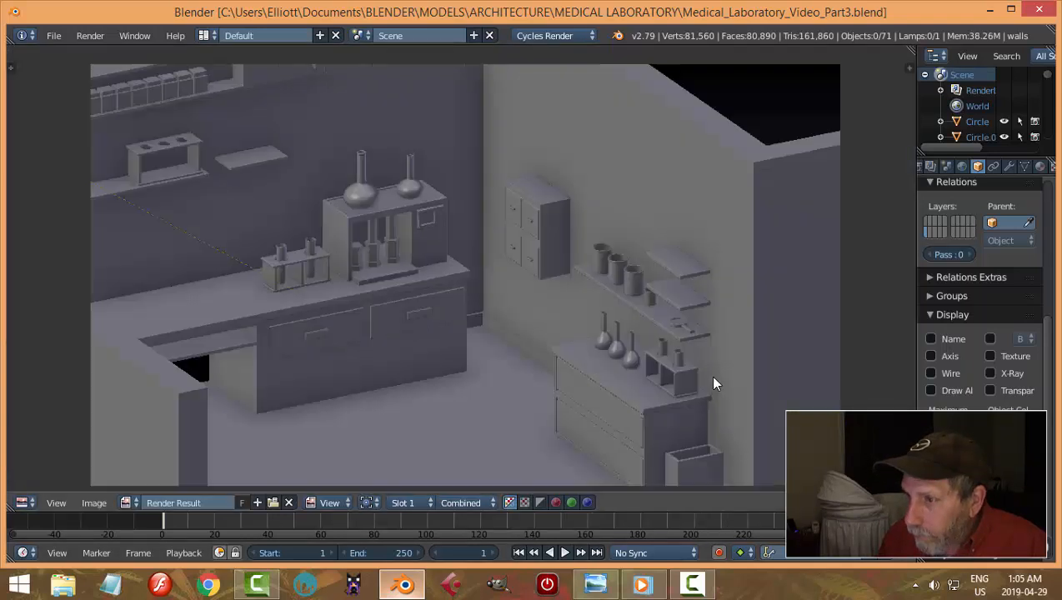